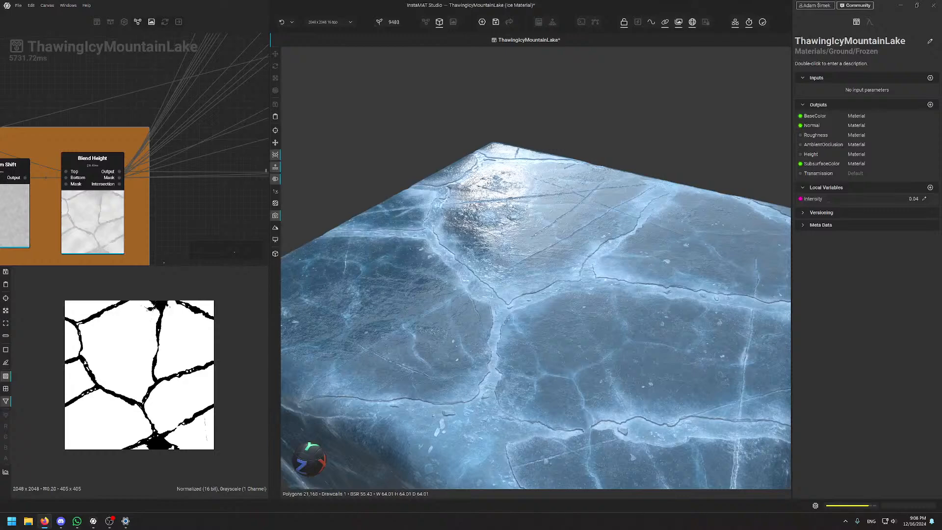
Maximize Firefox, view the InstaMAT post's second image, then switch to the Basalt Lava Stream page
drag(0, 98, 527, 70)
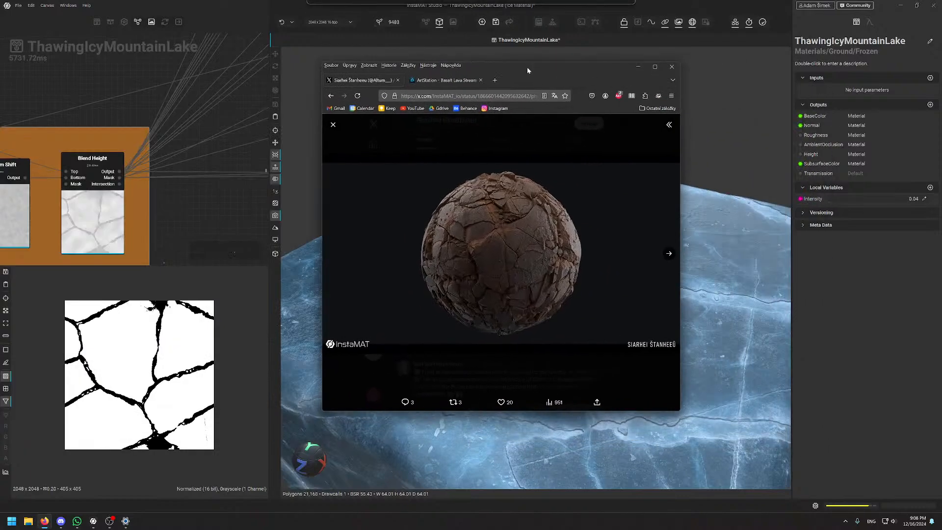
click(654, 68)
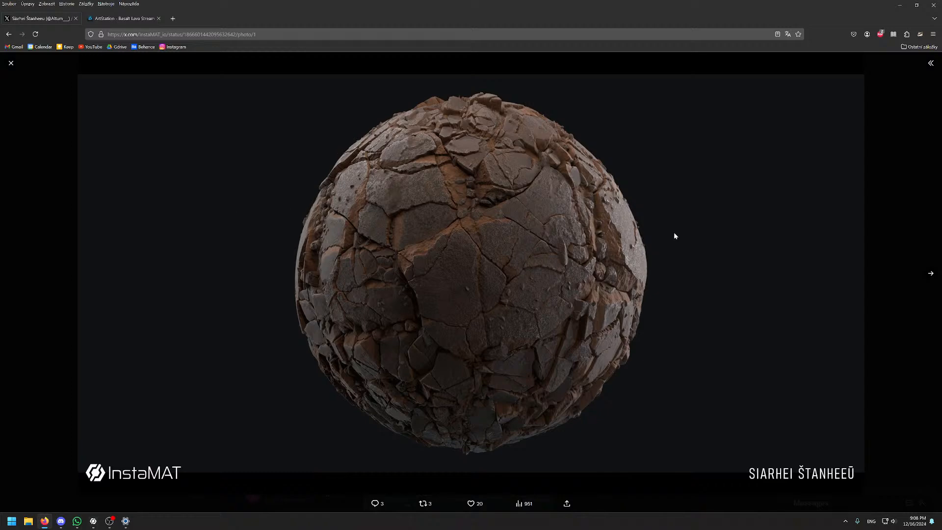
click(931, 273)
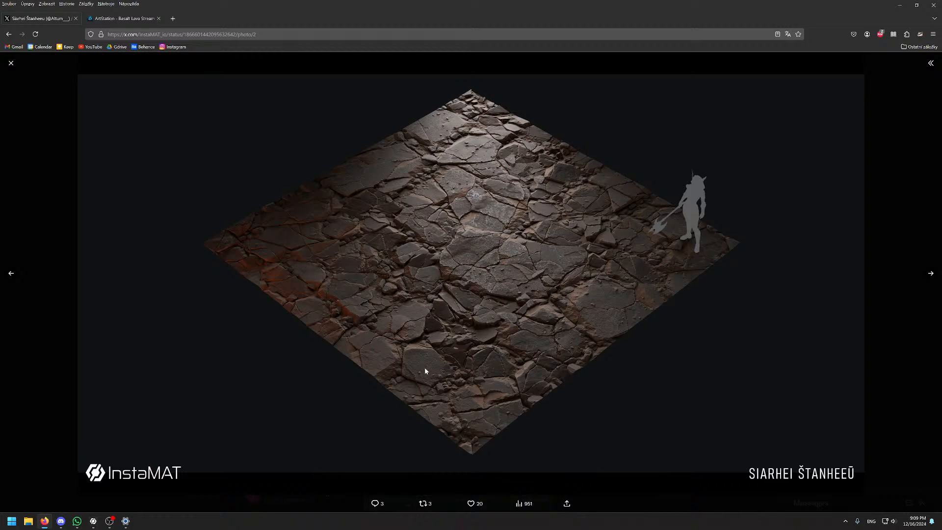
click(119, 20)
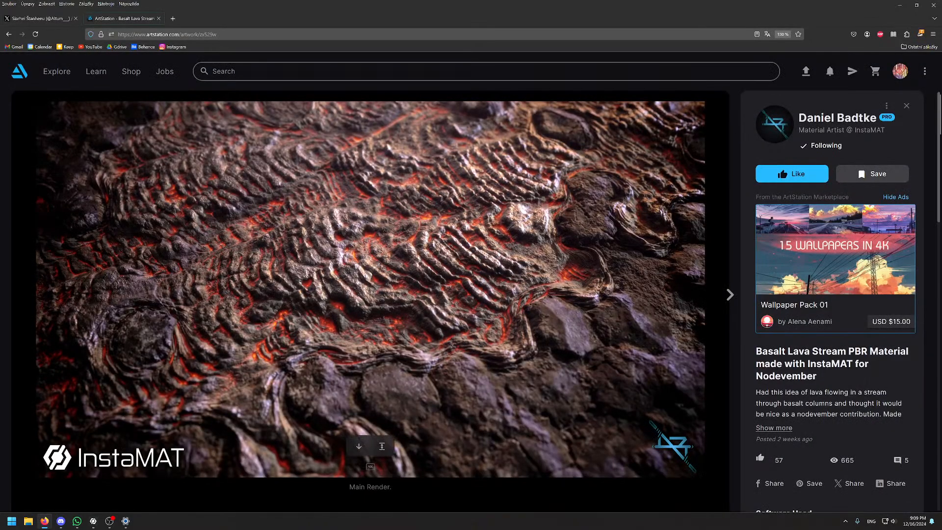
Scroll through the Main Render, Fully glowing and Dried up lava renders, settling on Fully glowing
scroll(272, 192, down, 1)
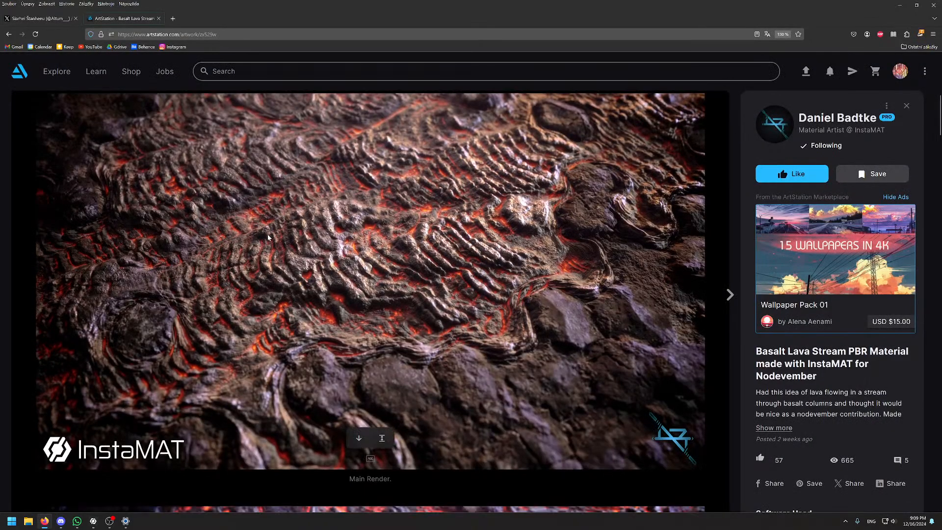
scroll(268, 237, up, 1)
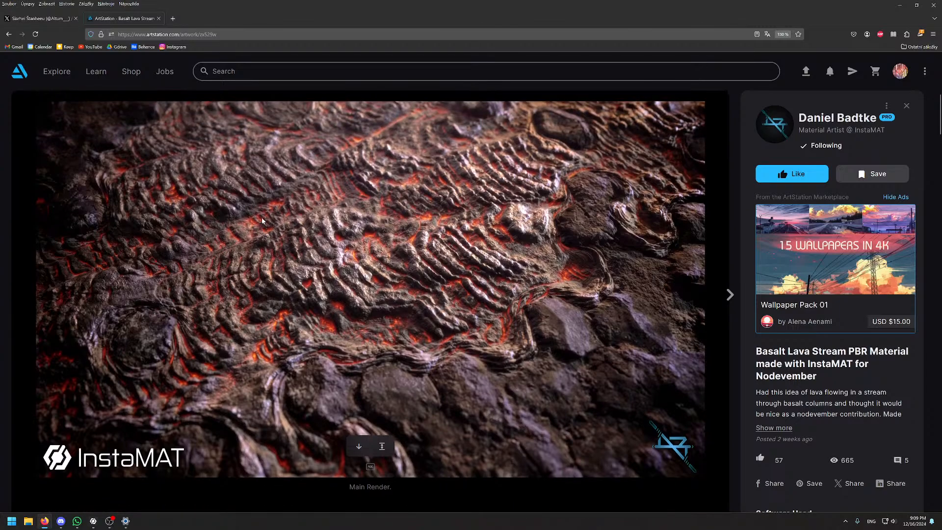
scroll(268, 238, down, 8)
scroll(241, 256, up, 8)
scroll(414, 217, down, 8)
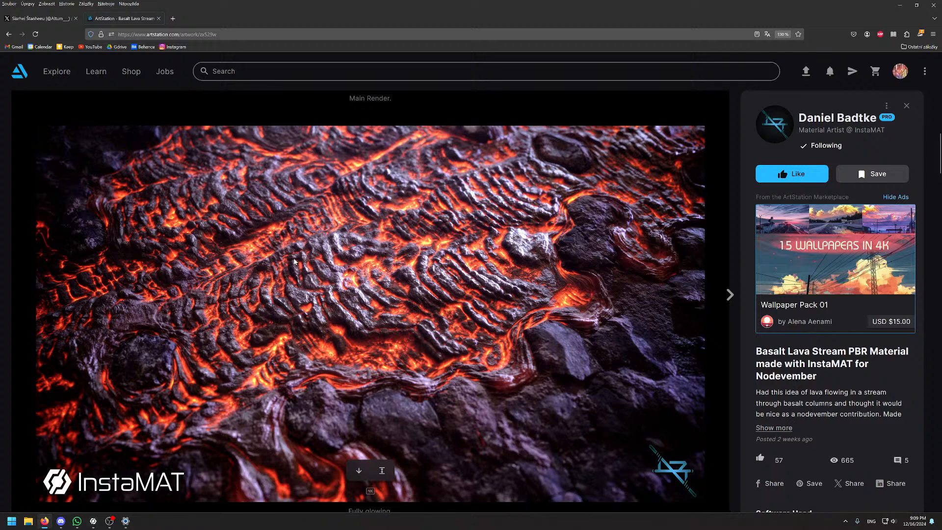
scroll(297, 262, down, 1)
scroll(296, 262, up, 1)
scroll(261, 239, down, 1)
scroll(262, 239, up, 1)
scroll(262, 239, down, 5)
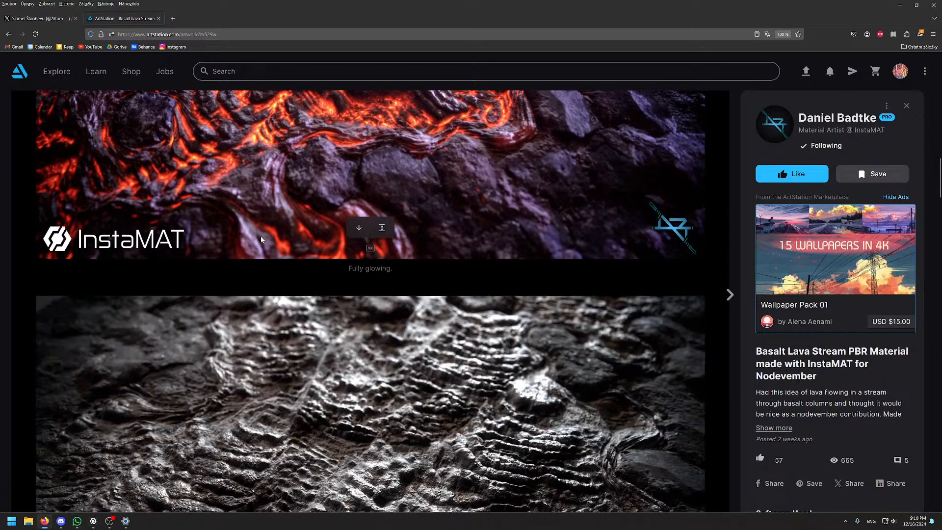
scroll(260, 236, up, 4)
scroll(260, 238, down, 3)
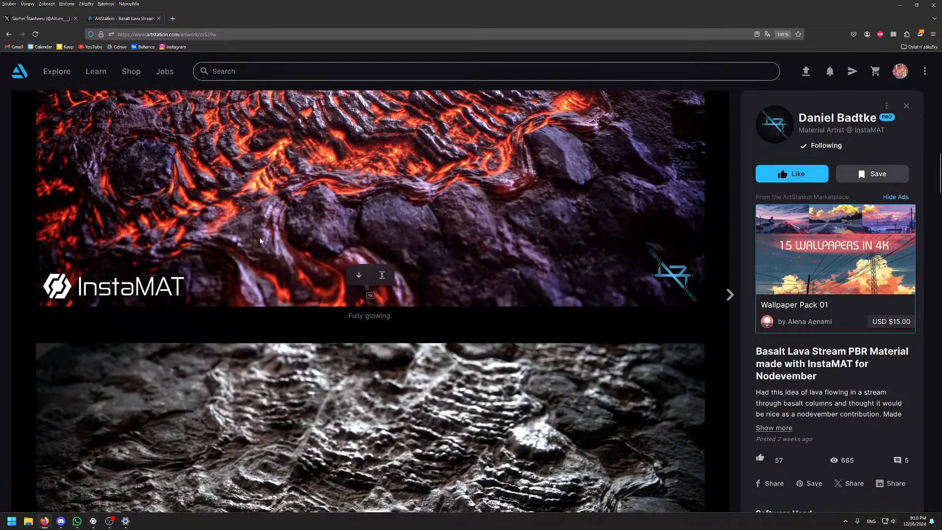
scroll(261, 241, down, 6)
scroll(261, 240, up, 2)
scroll(261, 240, down, 1)
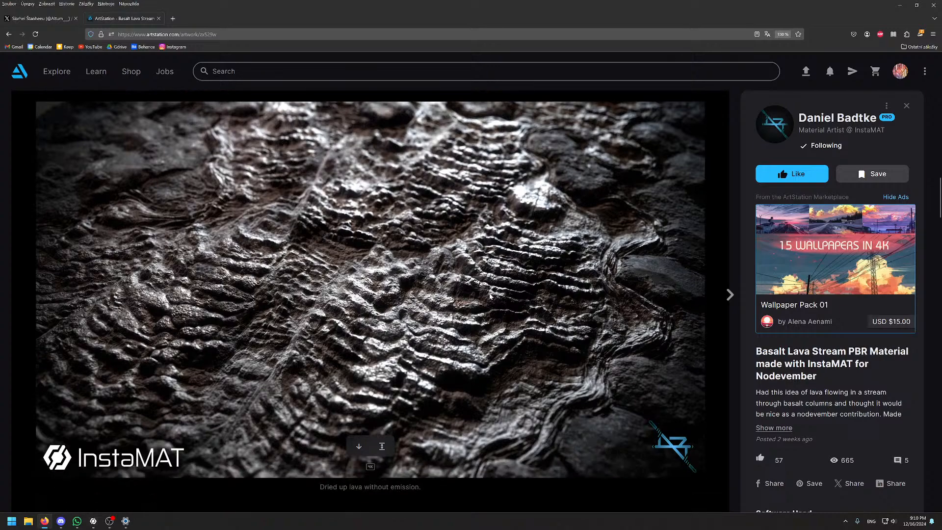
scroll(489, 305, down, 9)
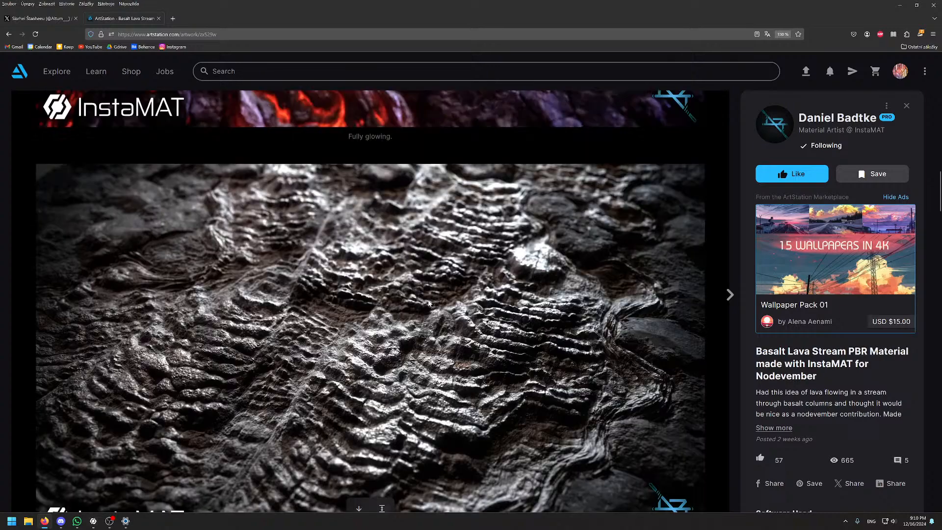
scroll(466, 316, up, 1)
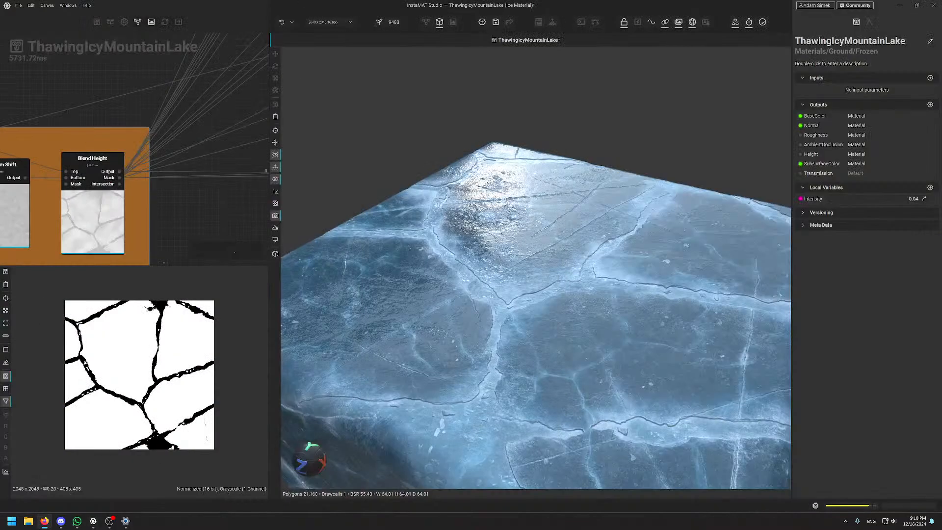
Orbit the 3D ice block from top-down to a low angle, sweeping the reflections across it
scroll(523, 173, down, 3)
alt+drag(522, 172, 511, 319)
scroll(497, 282, up, 5)
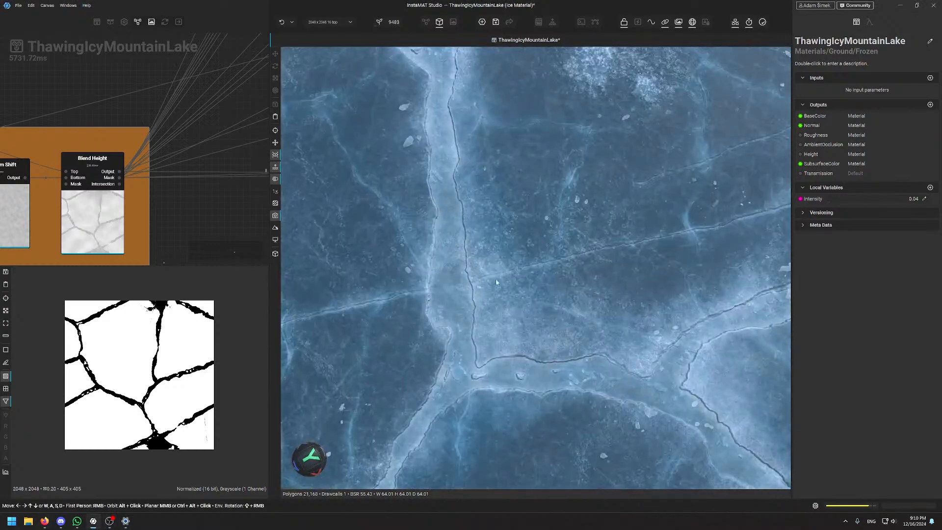
alt+drag(496, 282, 576, 263)
shift+right_drag(575, 263, 383, 255)
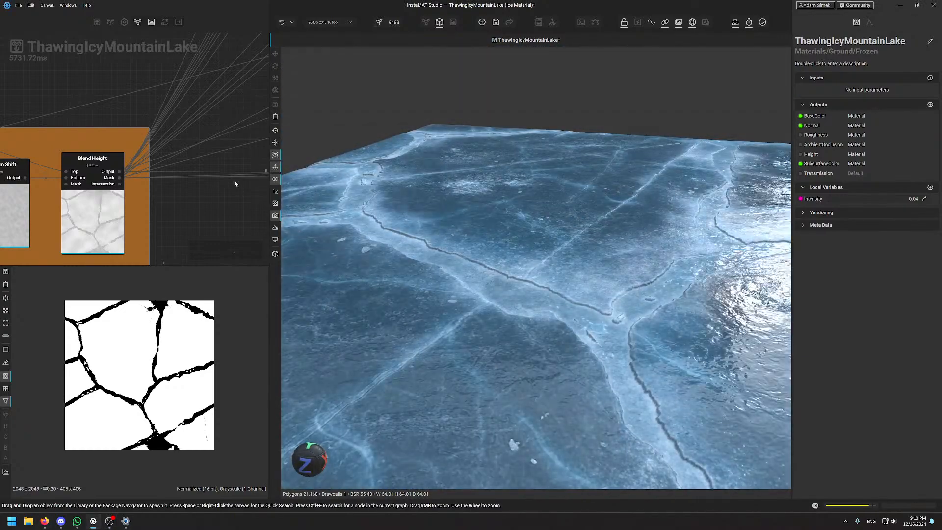
Bring the 3D ice preview into the main view and orbit it to top-down
key(Tab)
key(Tab)
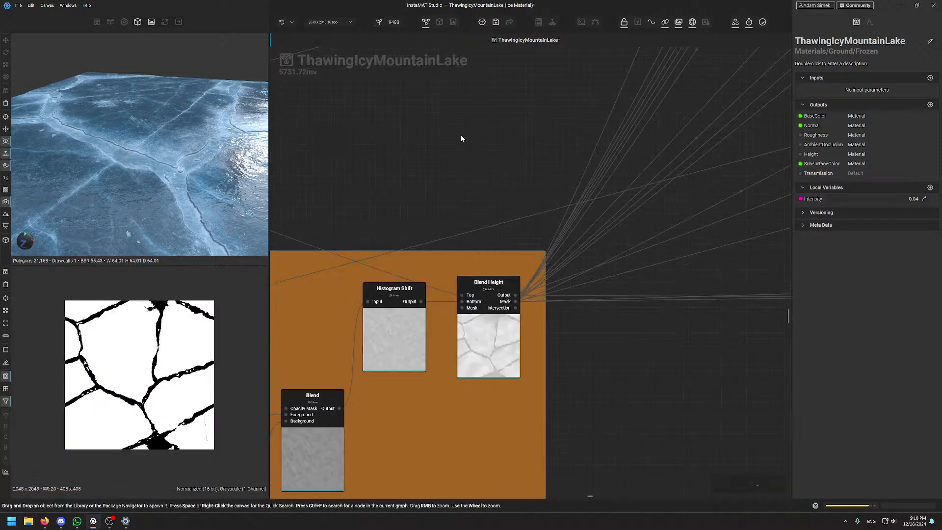
key(F2)
alt+drag(628, 202, 314, 181)
scroll(599, 245, down, 4)
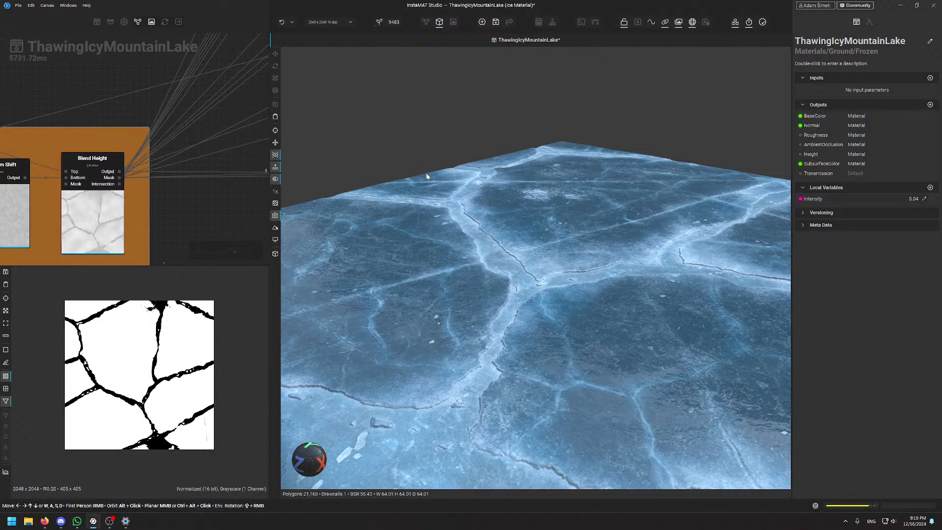
Show the crack mask large in the main view and zoom in and out on it
key(Tab)
scroll(505, 272, up, 8)
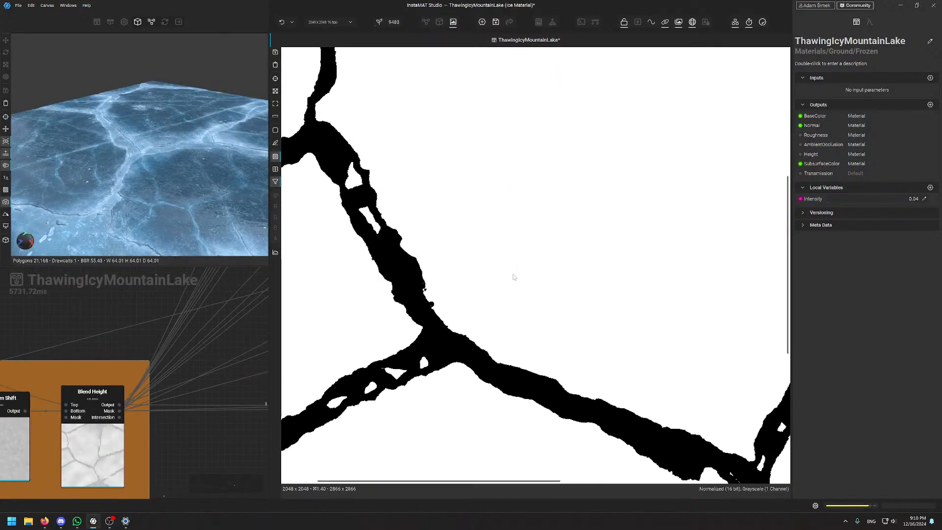
scroll(514, 277, down, 6)
scroll(618, 303, up, 8)
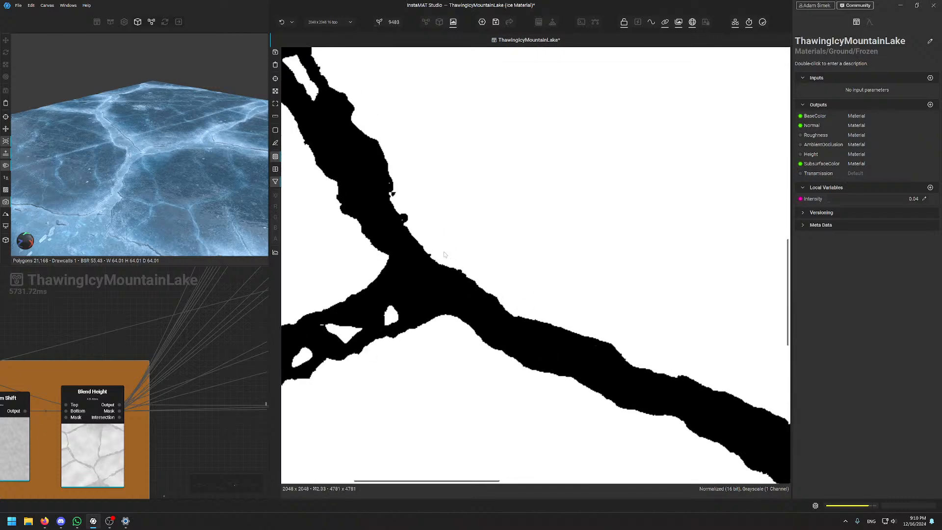
scroll(542, 316, down, 8)
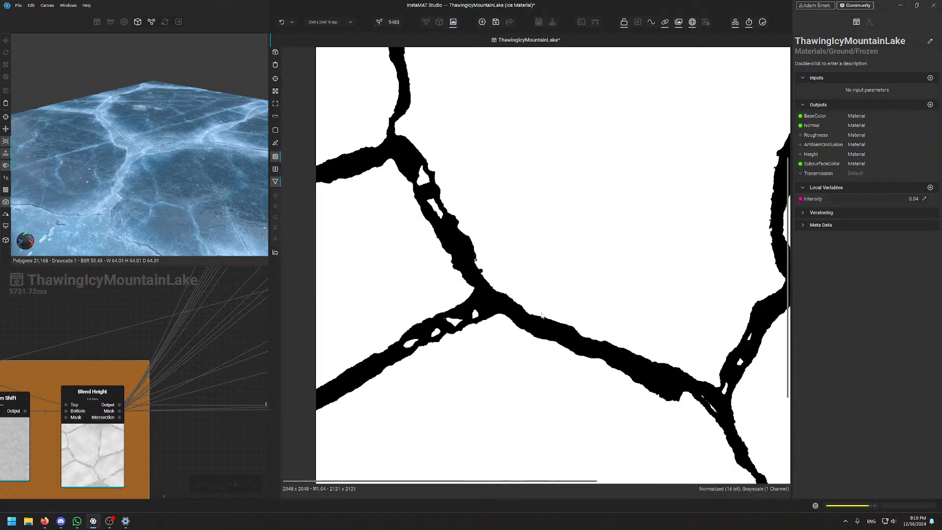
scroll(463, 210, up, 6)
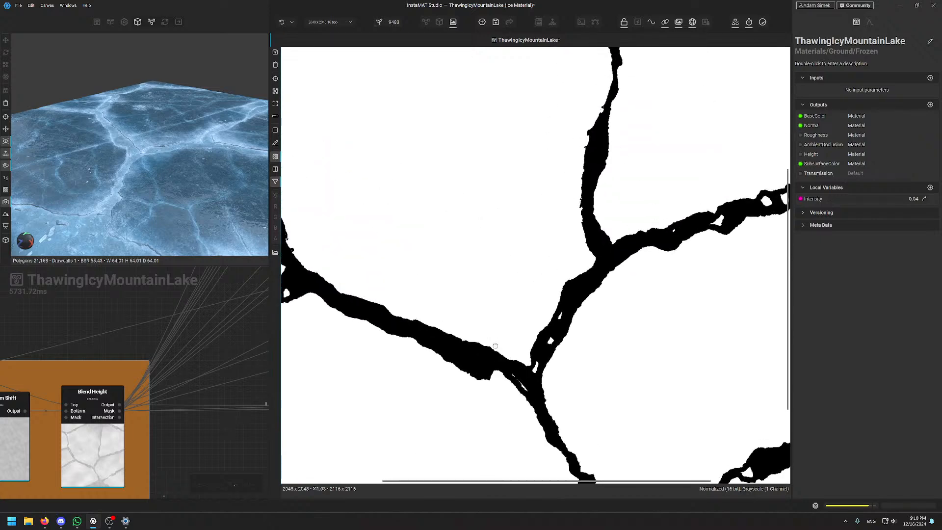
scroll(530, 304, down, 4)
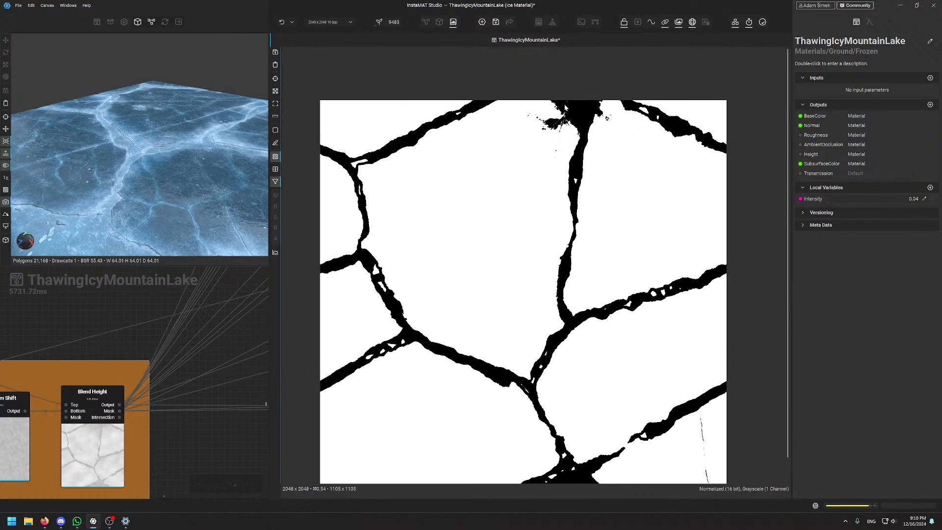
Return the node graph to the main view, pan around, and narrow the side previews
key(F1)
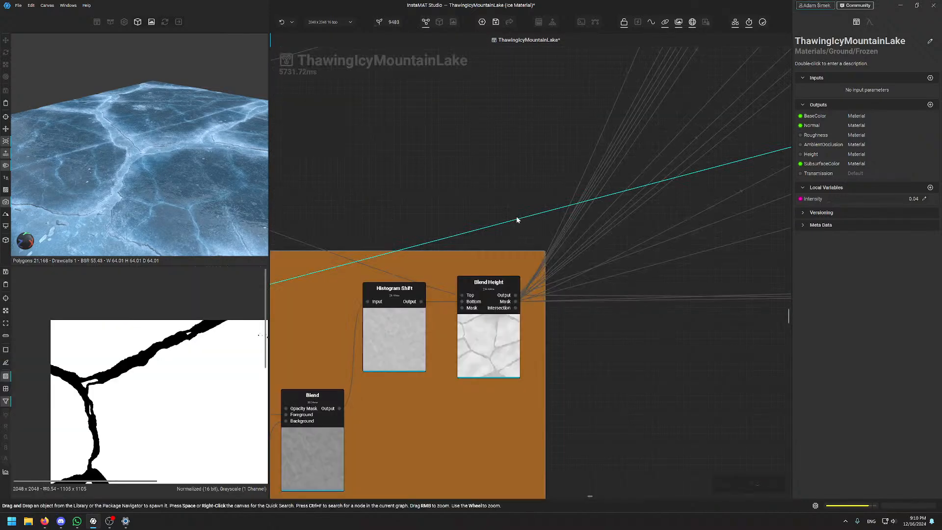
scroll(487, 193, down, 7)
middle_drag(483, 192, 548, 281)
scroll(496, 199, down, 5)
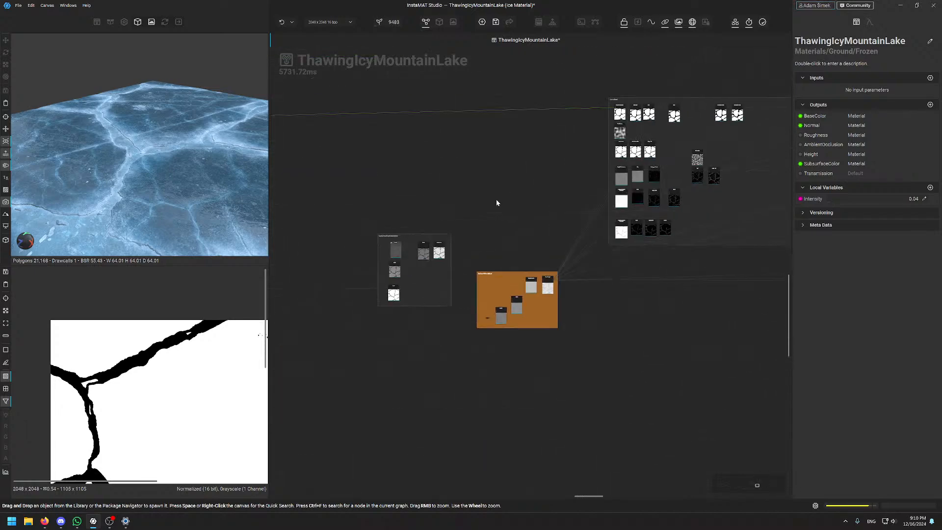
middle_drag(483, 190, 512, 412)
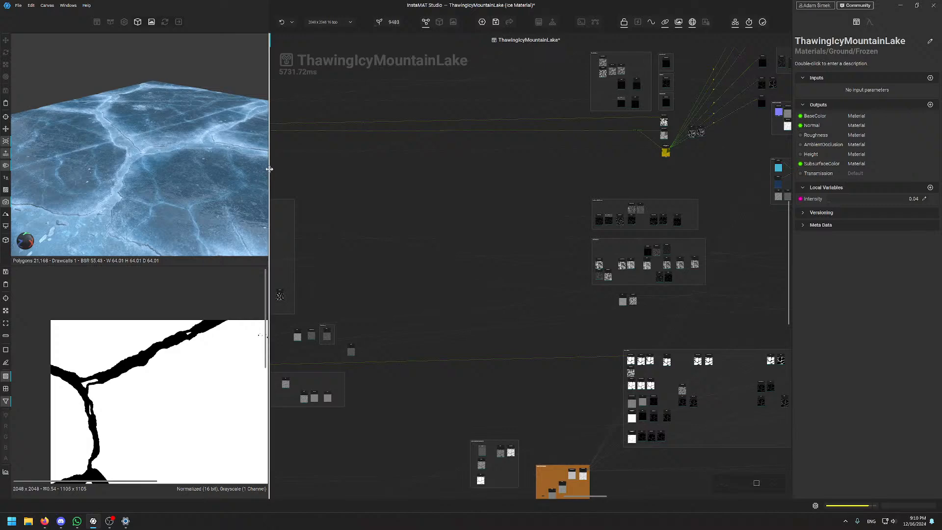
drag(270, 169, 212, 175)
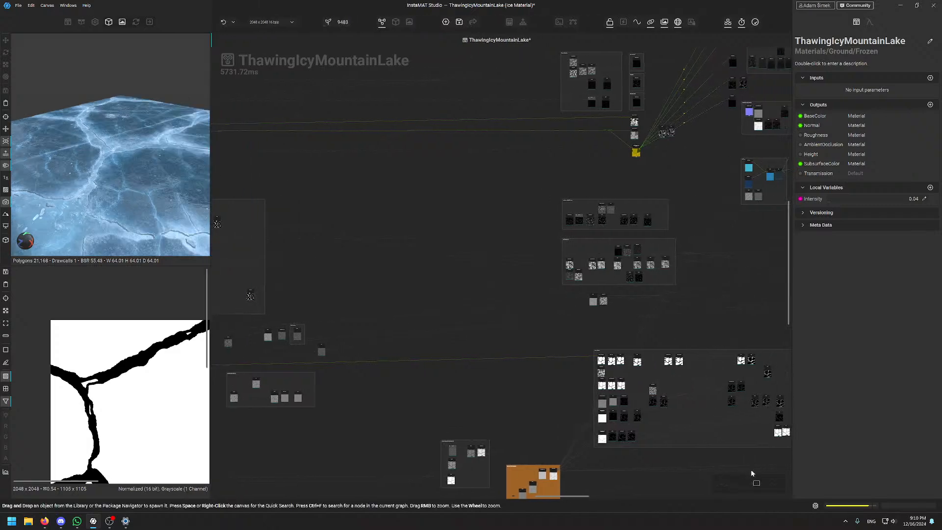
drag(756, 483, 716, 488)
Zoom onto the SkateScratches group and orbit the ice preview to a steeper angle
scroll(404, 219, up, 4)
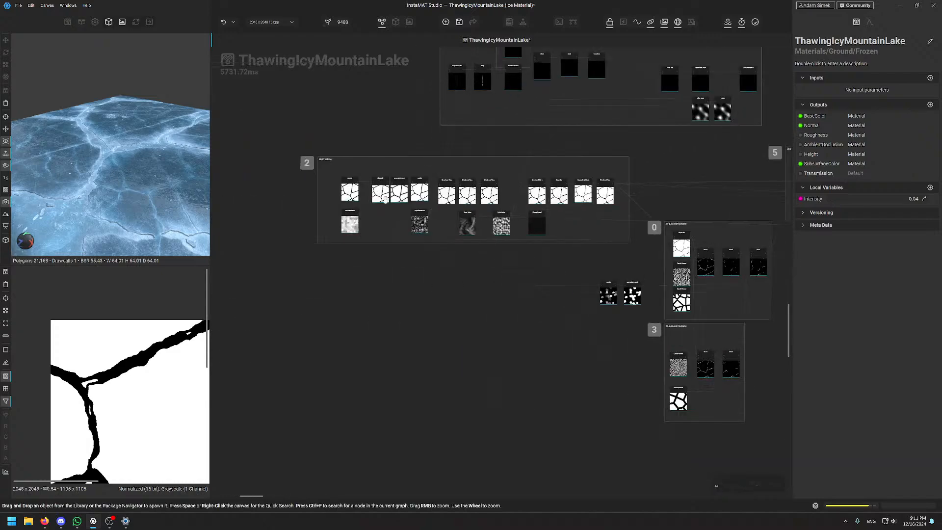
scroll(392, 172, up, 2)
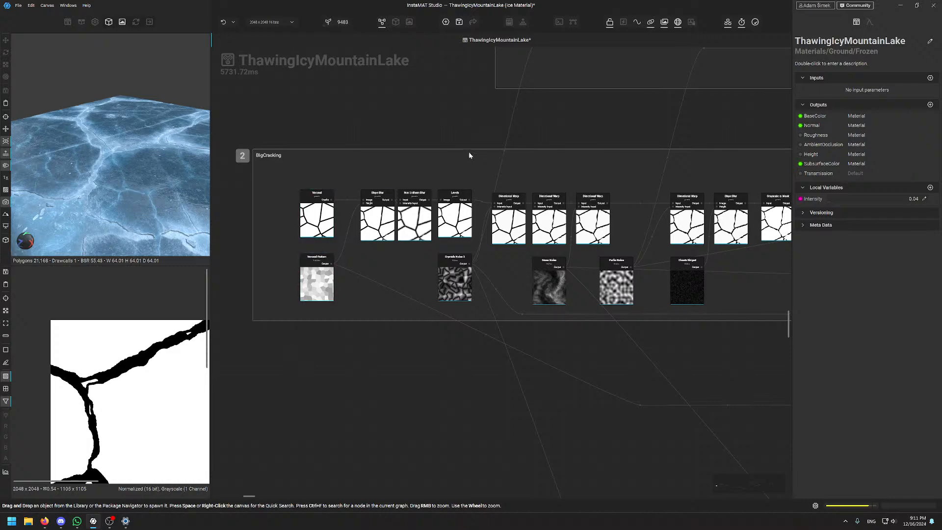
middle_drag(552, 122, 424, 352)
scroll(481, 208, up, 3)
scroll(485, 210, up, 2)
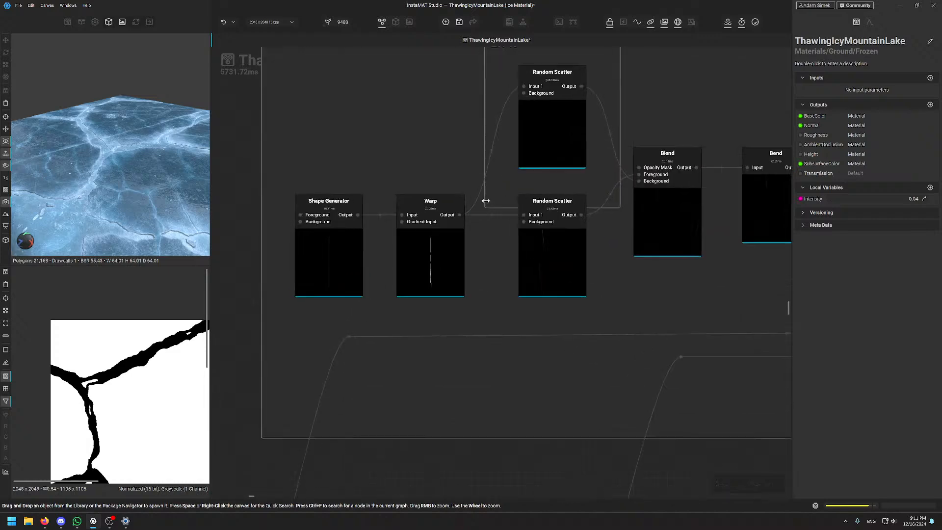
middle_drag(419, 96, 409, 131)
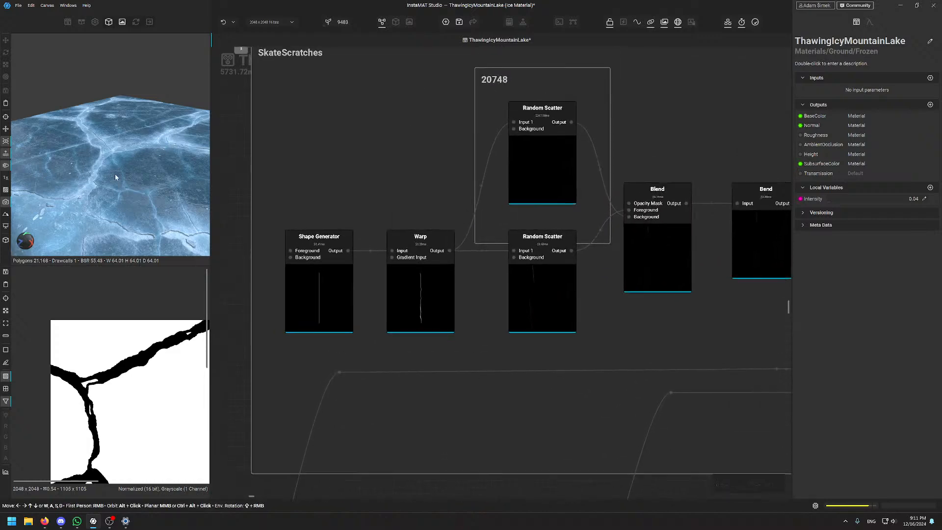
alt+drag(115, 175, 127, 99)
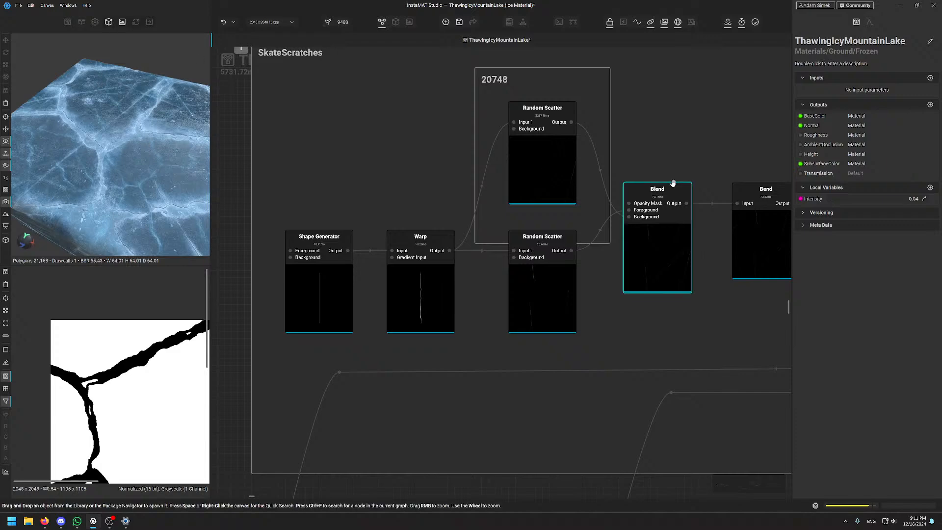
scroll(673, 185, down, 8)
Orbit the ice preview obliquely and pan the graph to group 3's Blend and Clouds Heavy nodes
scroll(642, 307, up, 4)
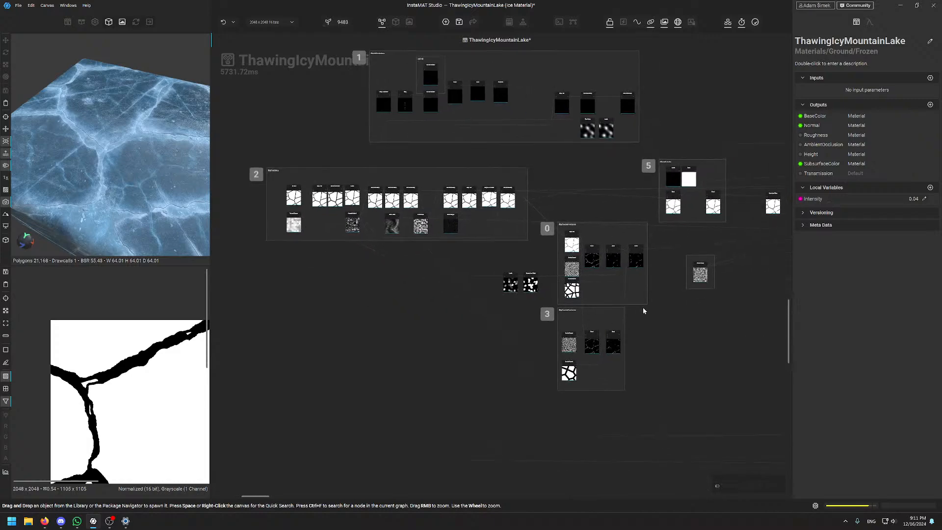
scroll(100, 220, up, 3)
alt+drag(100, 221, 120, 155)
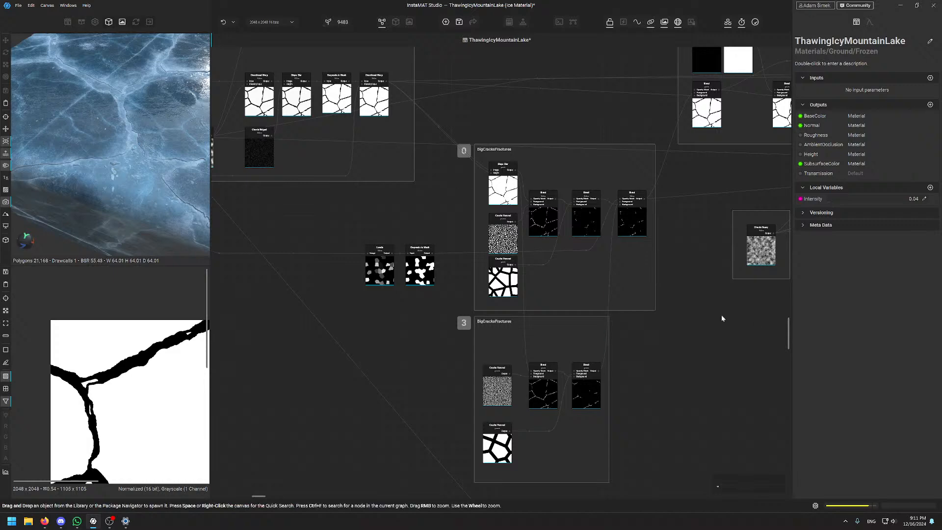
scroll(528, 223, up, 2)
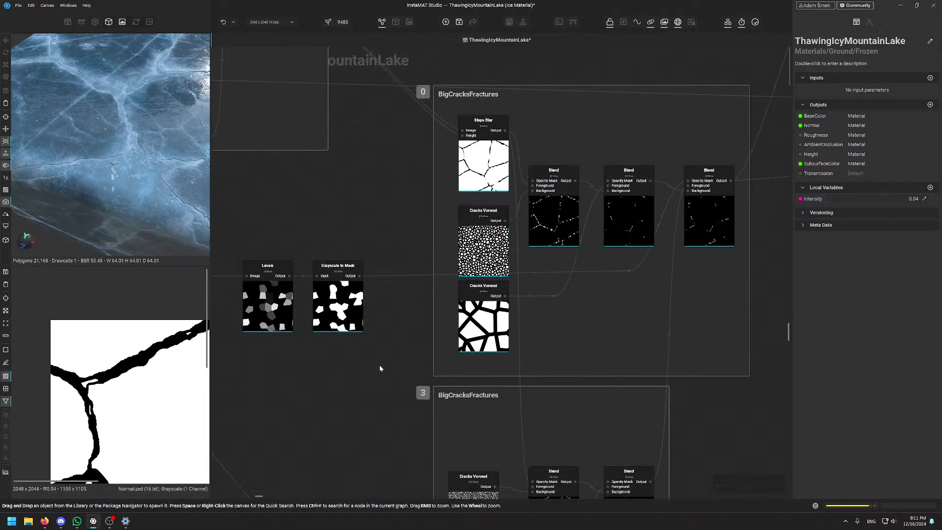
middle_drag(397, 368, 397, 261)
middle_drag(728, 297, 480, 454)
middle_drag(544, 208, 402, 332)
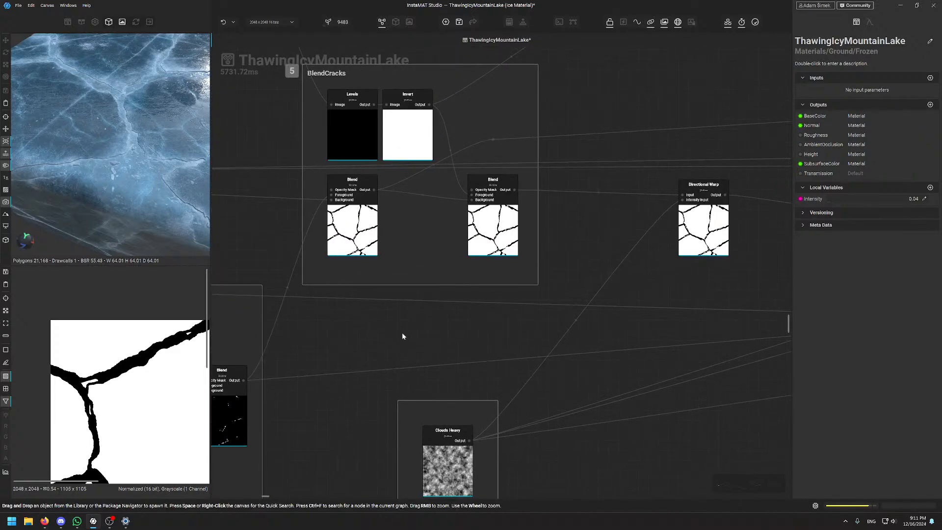
Center the graph on group 4's Flood Fill nodes and orbit the preview to a grazing view
scroll(402, 332, down, 2)
scroll(492, 239, down, 2)
scroll(492, 238, down, 2)
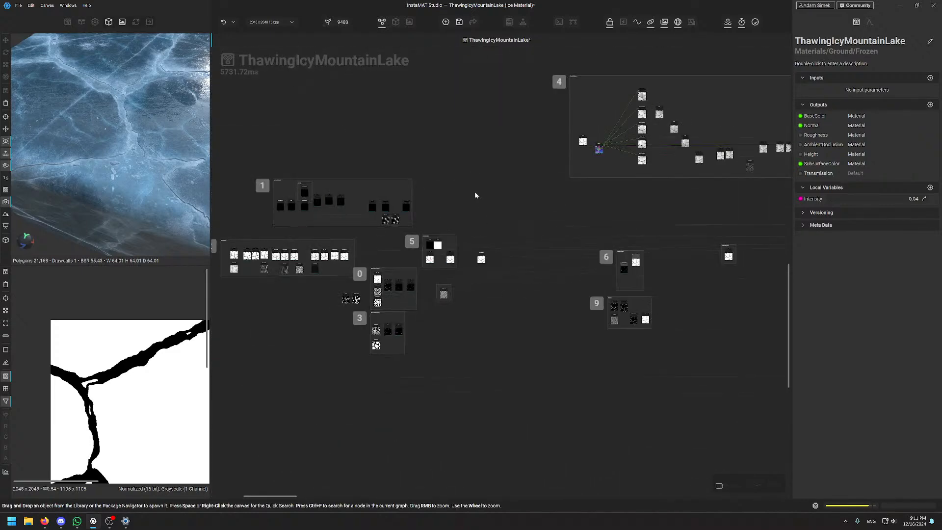
middle_drag(474, 195, 445, 248)
middle_drag(581, 257, 493, 305)
scroll(494, 236, up, 1)
middle_drag(493, 237, 443, 248)
scroll(420, 235, up, 5)
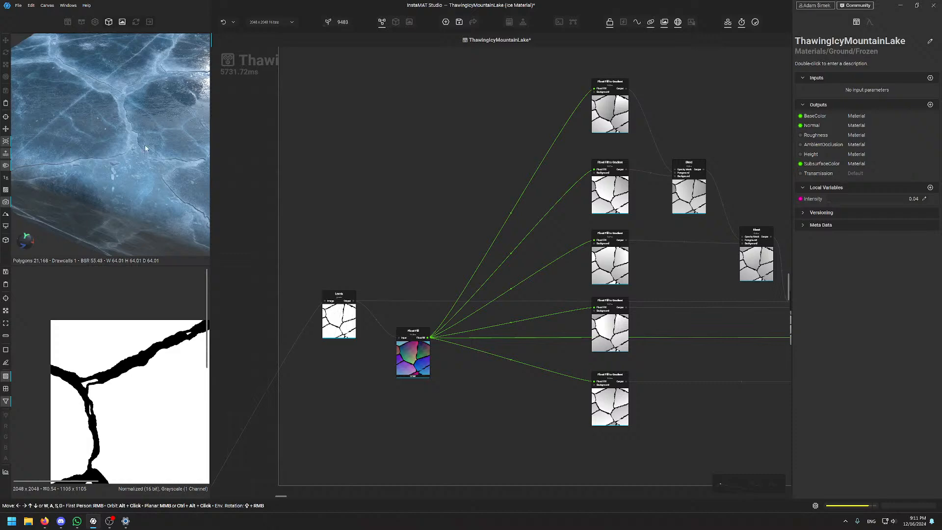
alt+drag(145, 145, 102, 173)
scroll(141, 158, up, 3)
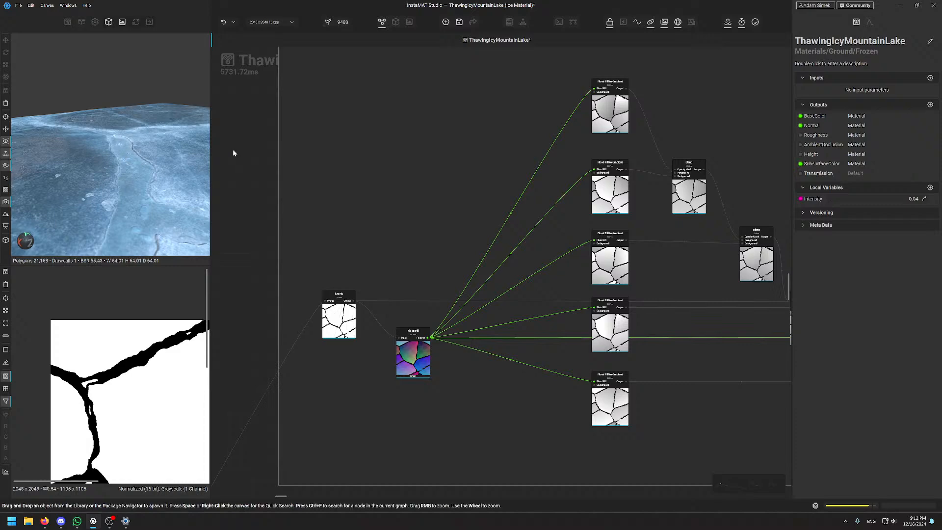
Widen the 3D and 2D preview panels, then orbit low and rotate the lighting on the ice
drag(213, 146, 345, 146)
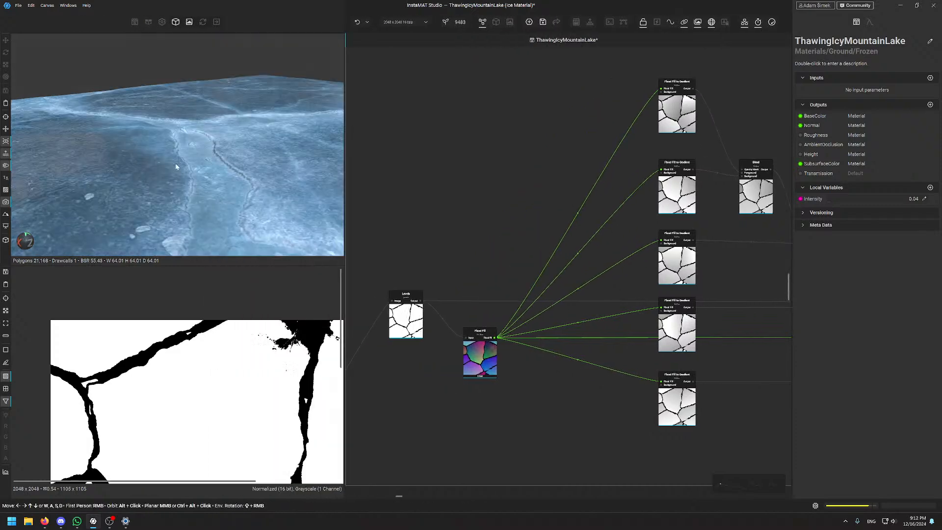
alt+drag(178, 166, 250, 151)
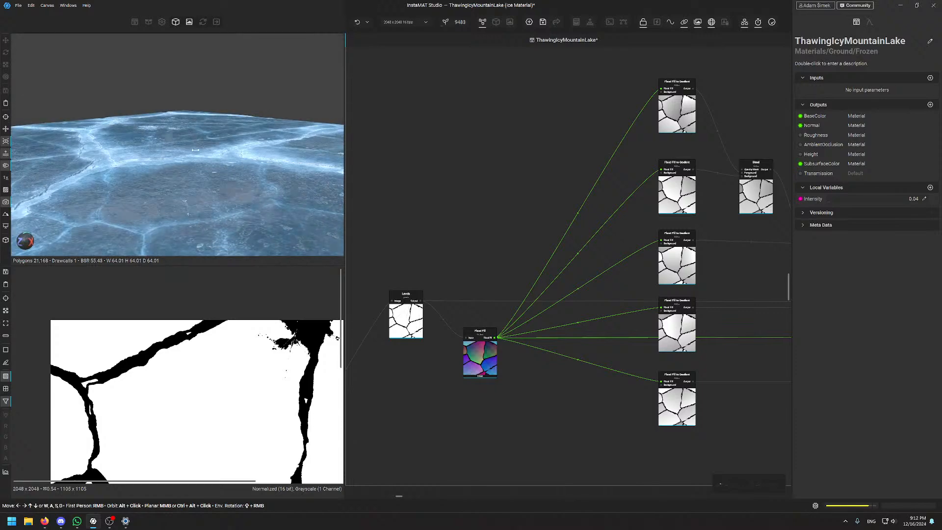
shift+right_drag(250, 151, 171, 148)
alt+drag(173, 148, 203, 162)
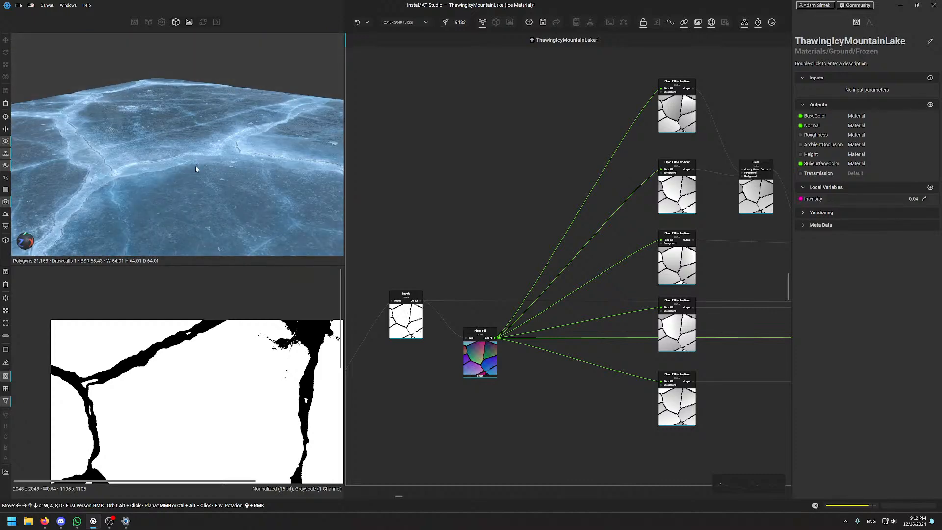
Navigate the graph past groups 6 and 9 to group 8 and the SurfaceScratches frame
scroll(493, 181, down, 4)
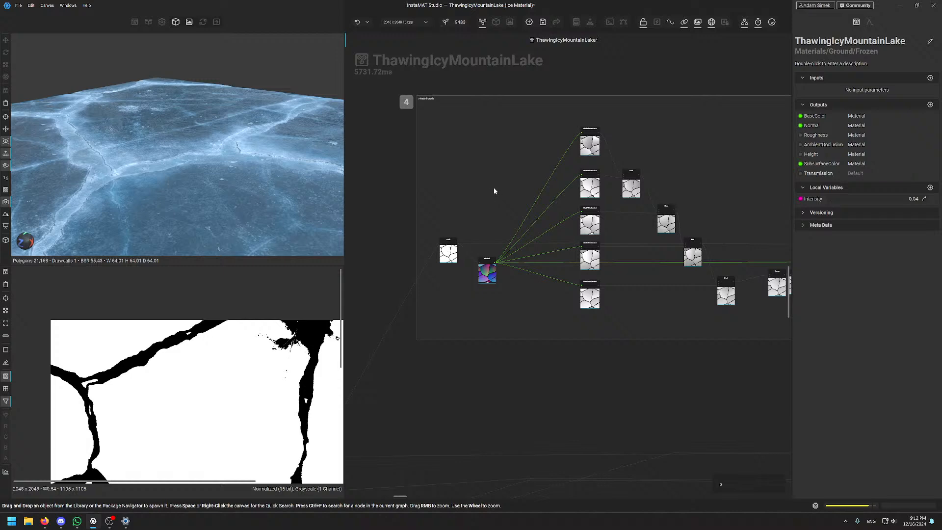
scroll(637, 160, down, 3)
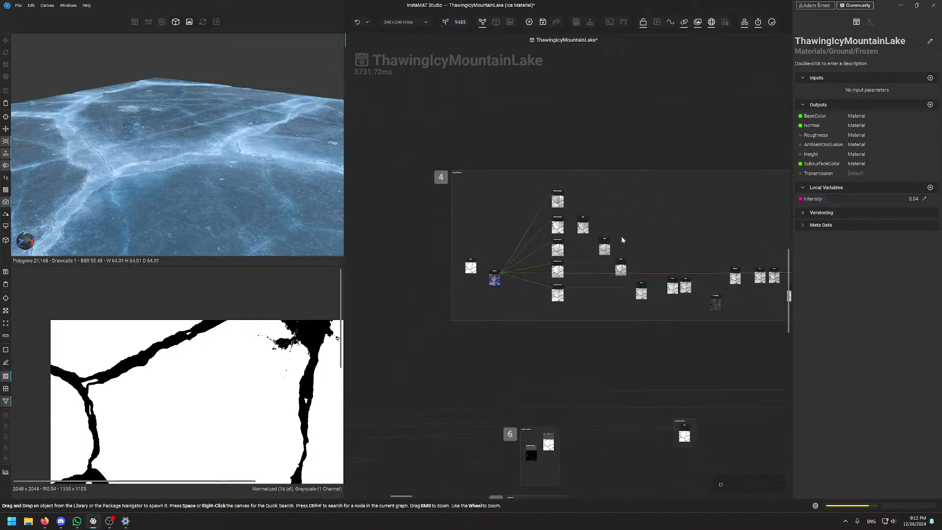
scroll(621, 238, down, 1)
middle_drag(662, 324, 688, 217)
scroll(613, 310, up, 1)
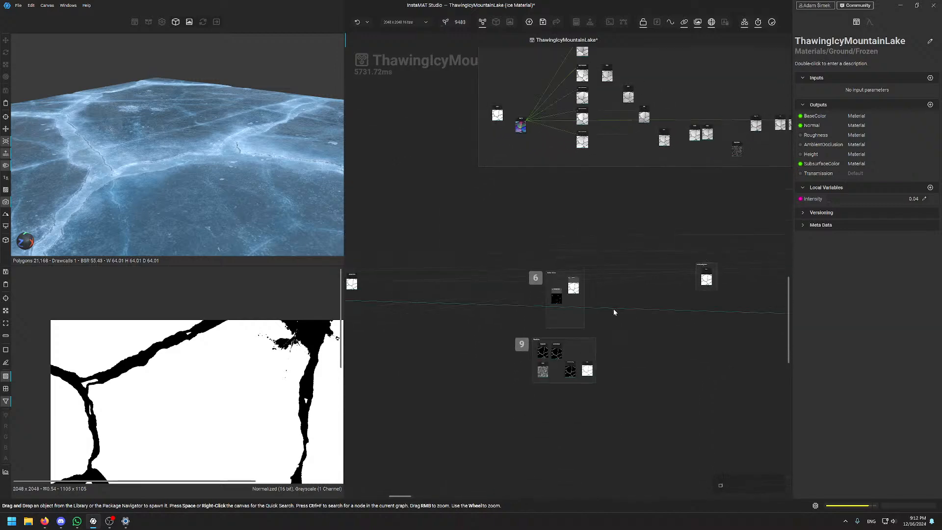
scroll(600, 311, up, 3)
middle_drag(755, 172, 577, 352)
middle_drag(760, 196, 476, 310)
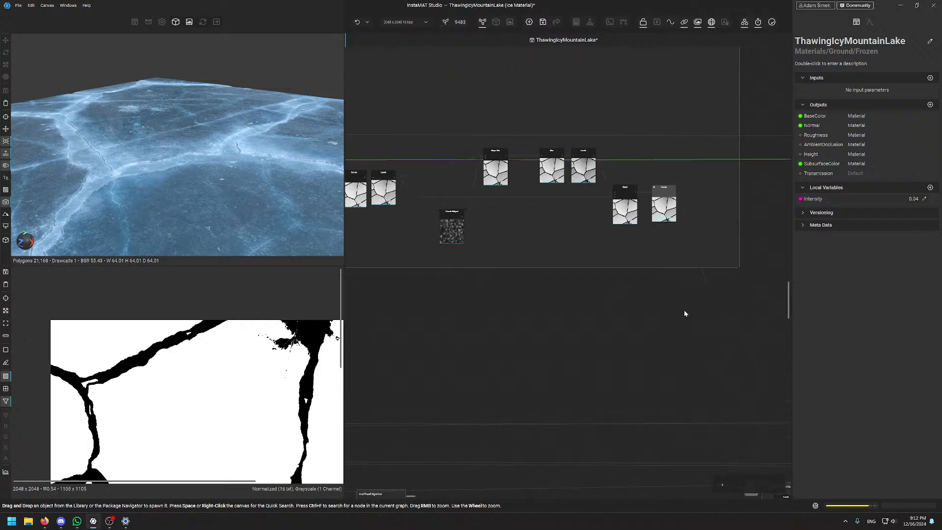
middle_drag(684, 310, 534, 282)
scroll(539, 285, down, 4)
middle_drag(615, 299, 593, 191)
scroll(597, 230, up, 3)
middle_drag(635, 286, 631, 278)
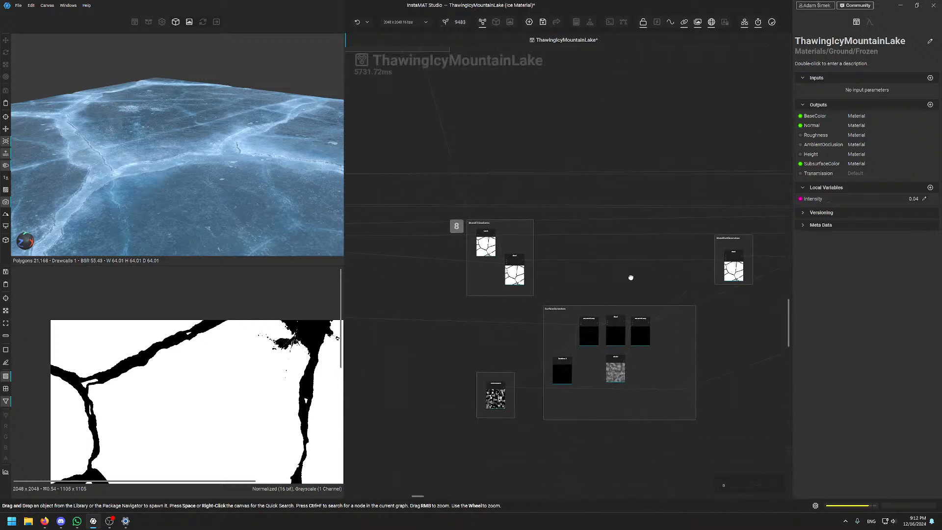
scroll(549, 297, up, 6)
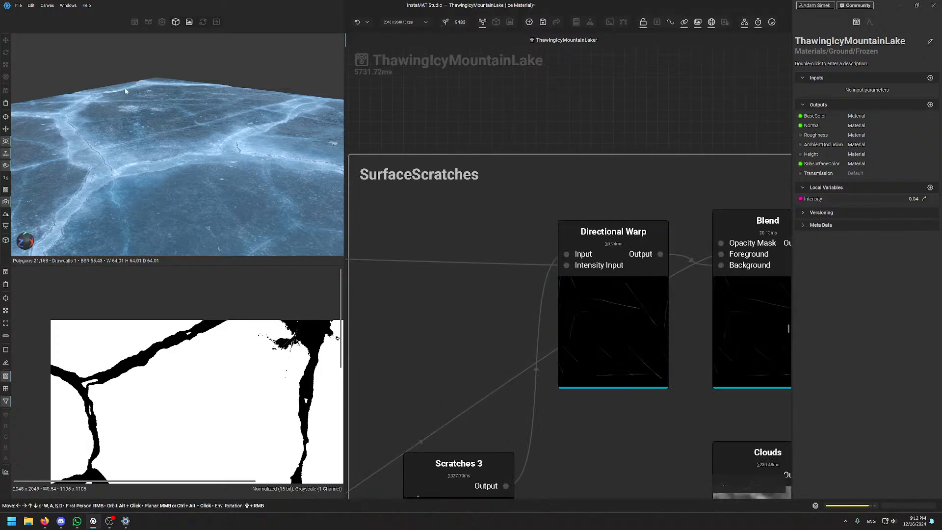
Orbit the ice preview to look down on the ice from a new angle
alt+drag(125, 91, 232, 140)
scroll(233, 141, up, 4)
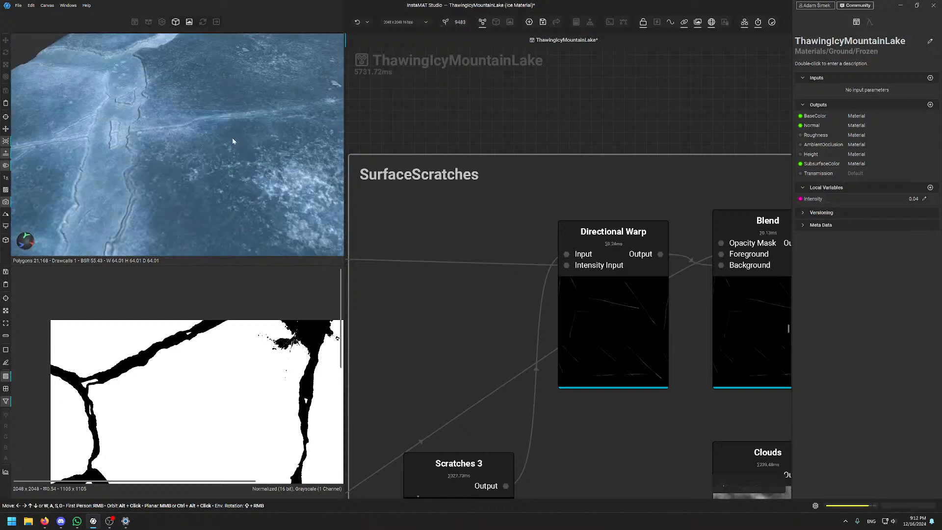
alt+drag(174, 110, 252, 119)
scroll(208, 152, down, 3)
Pan the graph to the BrightenSkateMarks frame and its right-hand nodes
scroll(721, 319, down, 6)
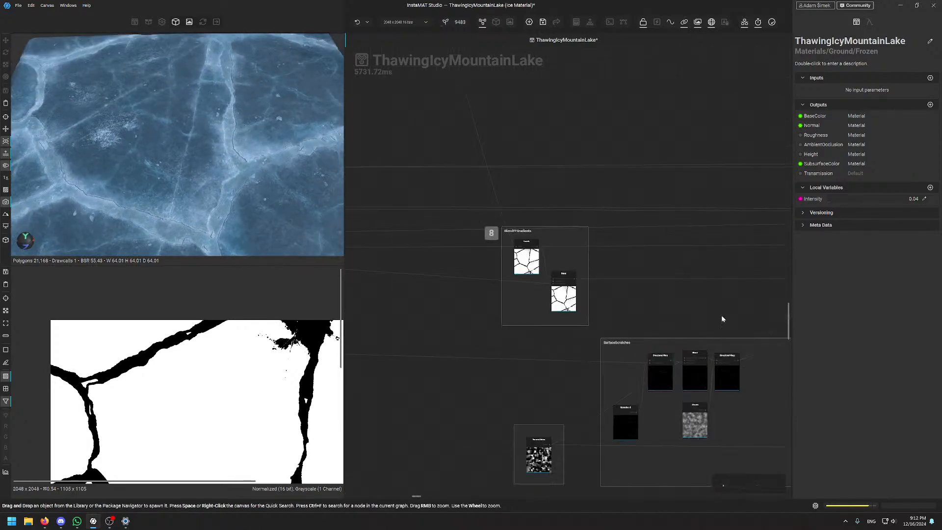
middle_drag(738, 311, 431, 304)
middle_drag(655, 305, 448, 357)
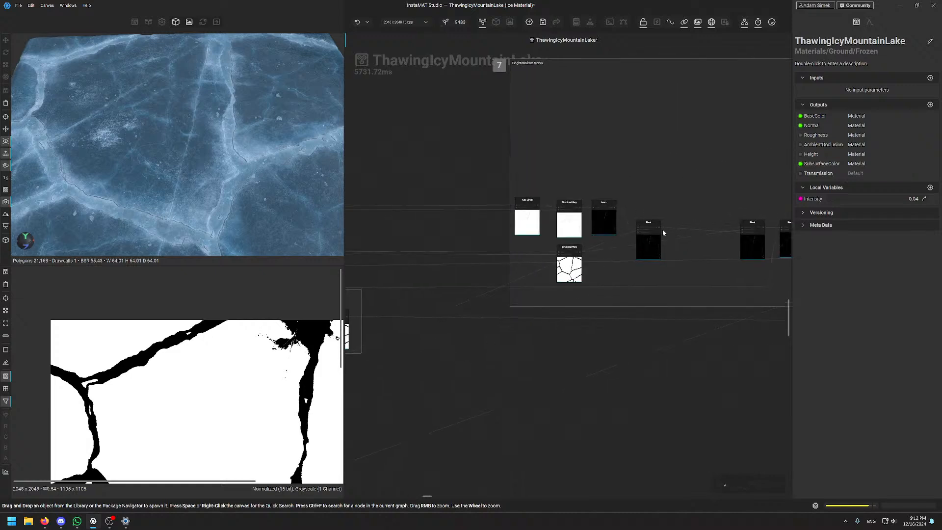
middle_drag(651, 344, 403, 392)
scroll(677, 340, down, 6)
middle_drag(602, 345, 396, 268)
scroll(521, 248, up, 5)
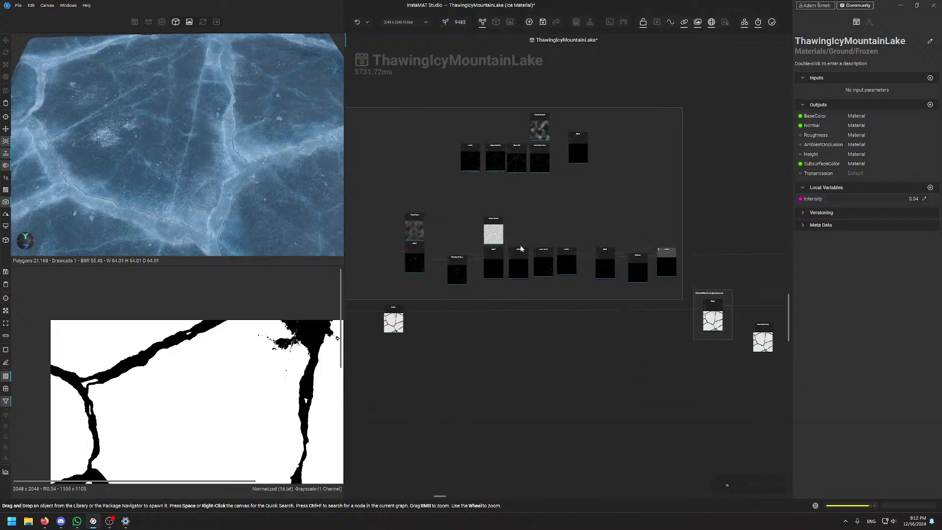
scroll(534, 253, up, 4)
Move past BlendMarksAdjustment and Directional Warp to center the RIVERS MASK frame
middle_drag(711, 382, 400, 361)
middle_drag(616, 269, 427, 229)
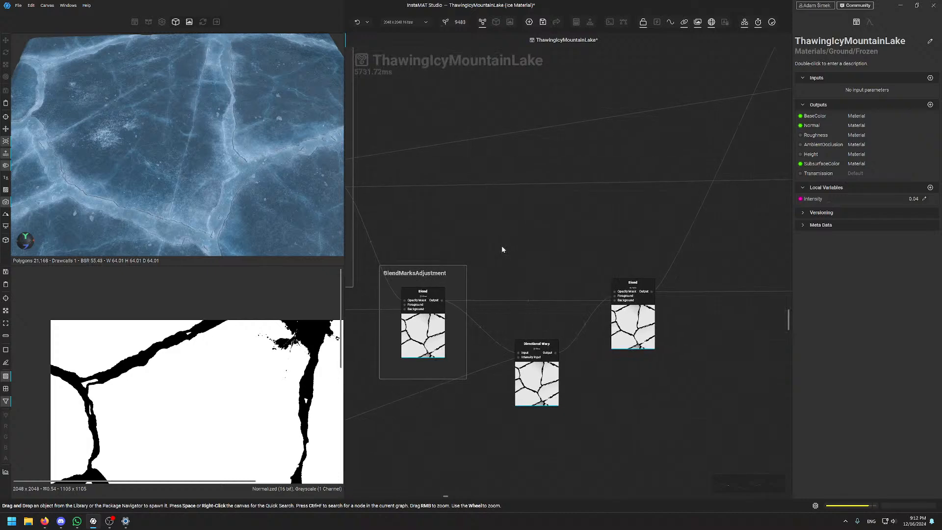
middle_drag(656, 229, 534, 231)
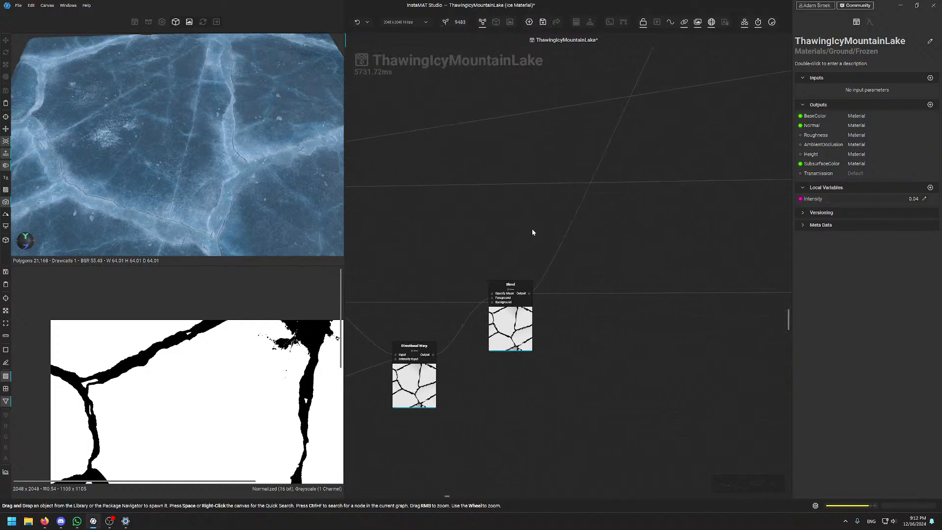
scroll(535, 231, down, 5)
middle_drag(617, 127, 585, 227)
scroll(585, 227, up, 8)
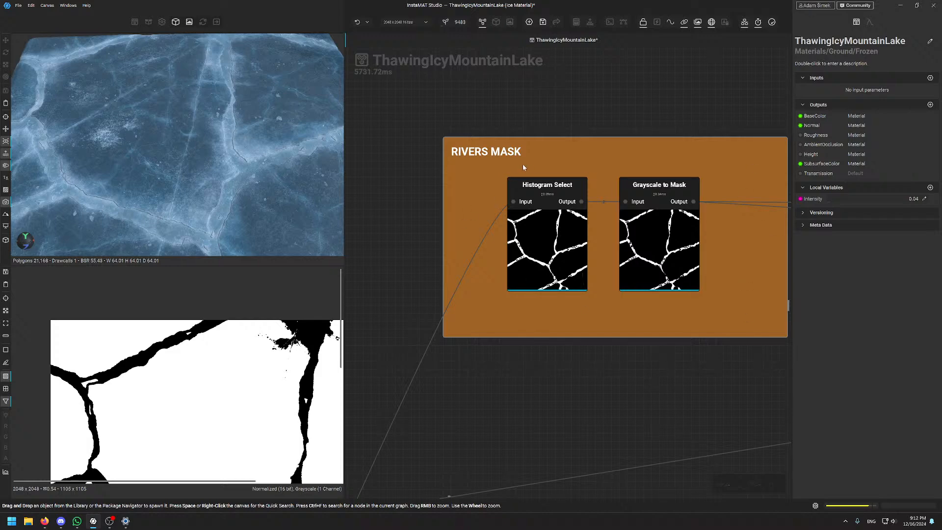
Zoom the 3D preview out to the whole cracked ice plane and adjust the graph zoom slightly
scroll(201, 207, down, 5)
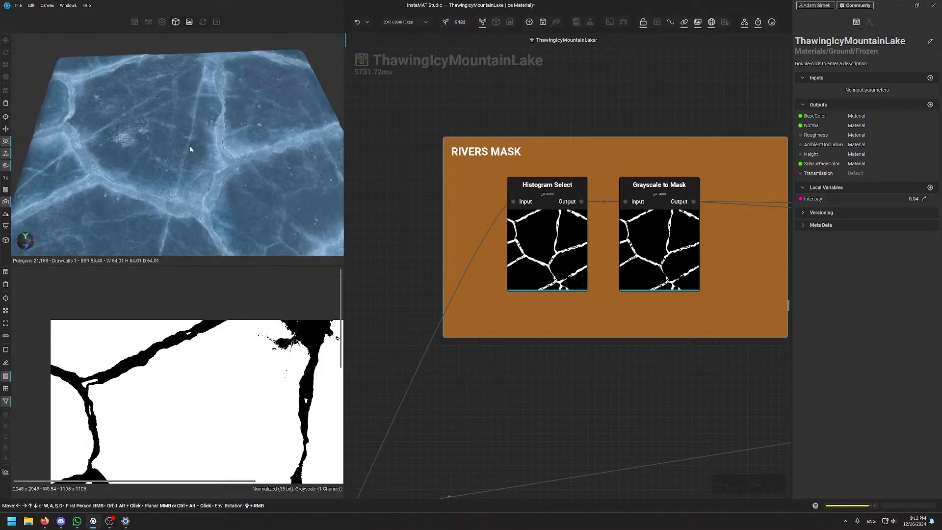
scroll(202, 207, down, 2)
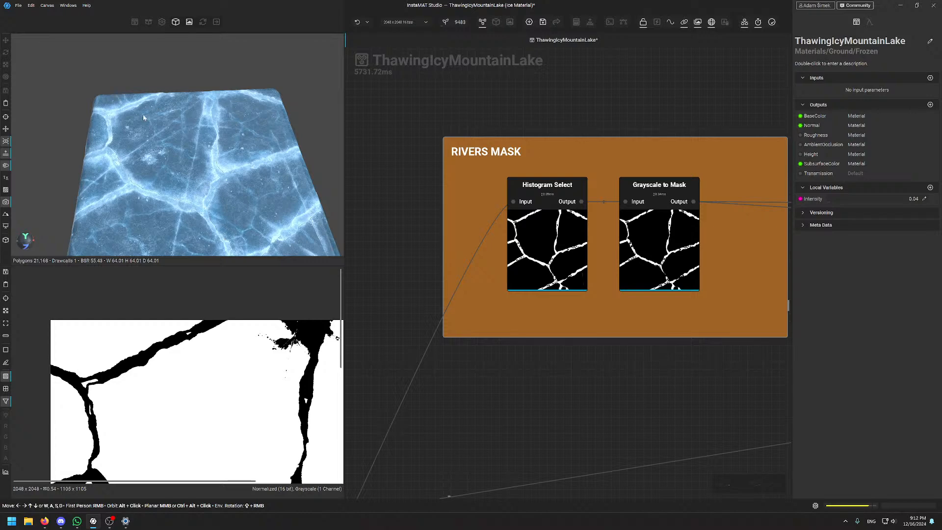
scroll(565, 330, down, 6)
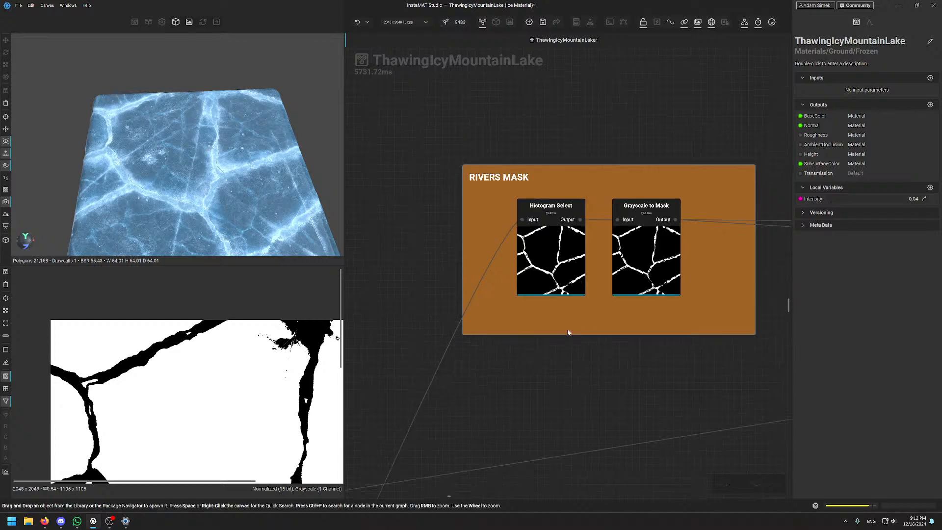
scroll(610, 347, up, 2)
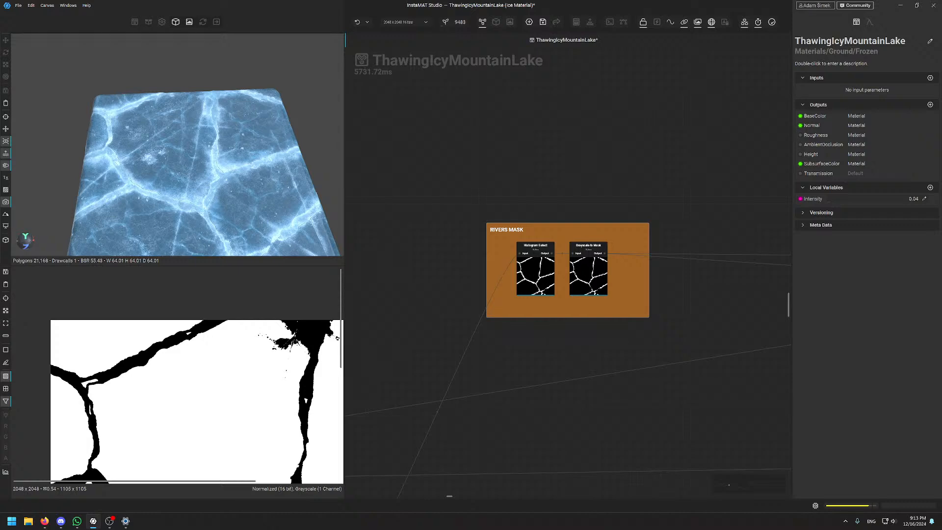
scroll(200, 437, down, 2)
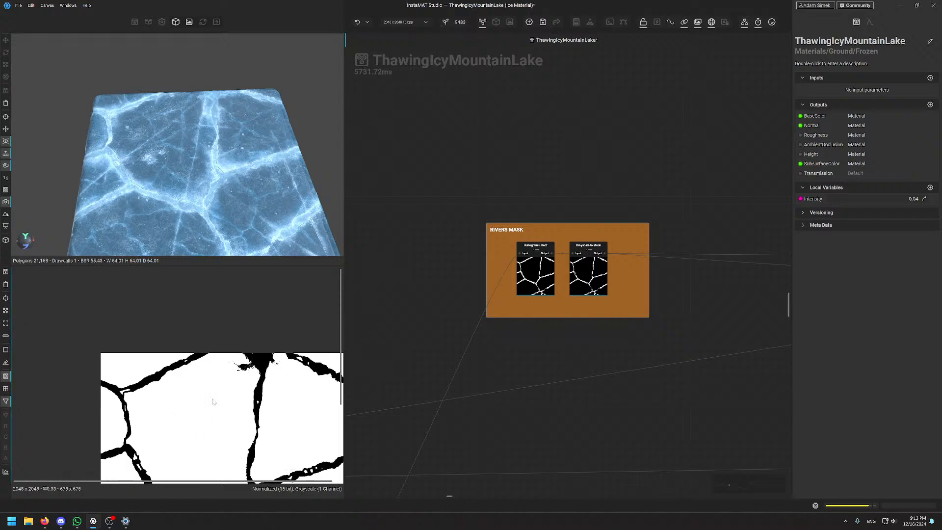
scroll(212, 399, down, 2)
scroll(153, 319, down, 1)
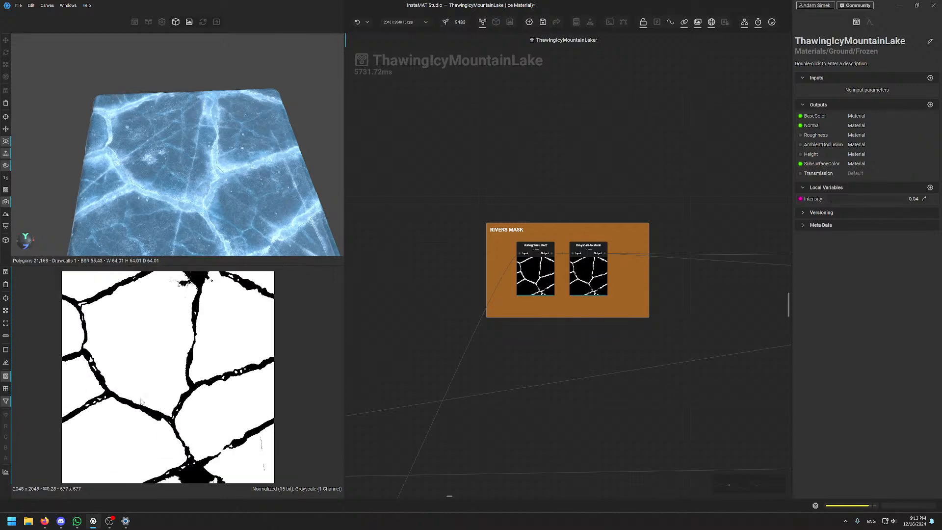
middle_drag(141, 366, 170, 393)
scroll(160, 330, up, 2)
middle_drag(160, 330, 124, 320)
scroll(542, 149, down, 2)
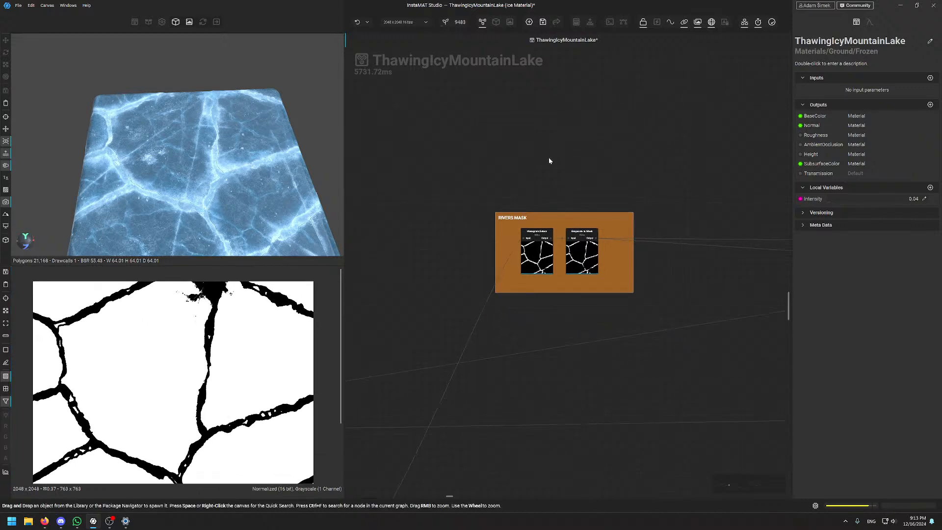
middle_drag(628, 209, 622, 234)
scroll(564, 267, up, 2)
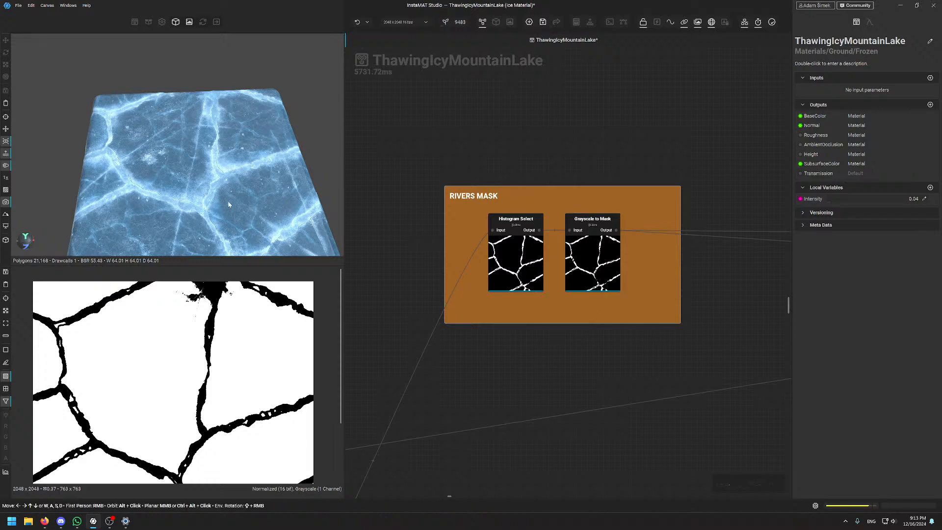
scroll(608, 363, down, 4)
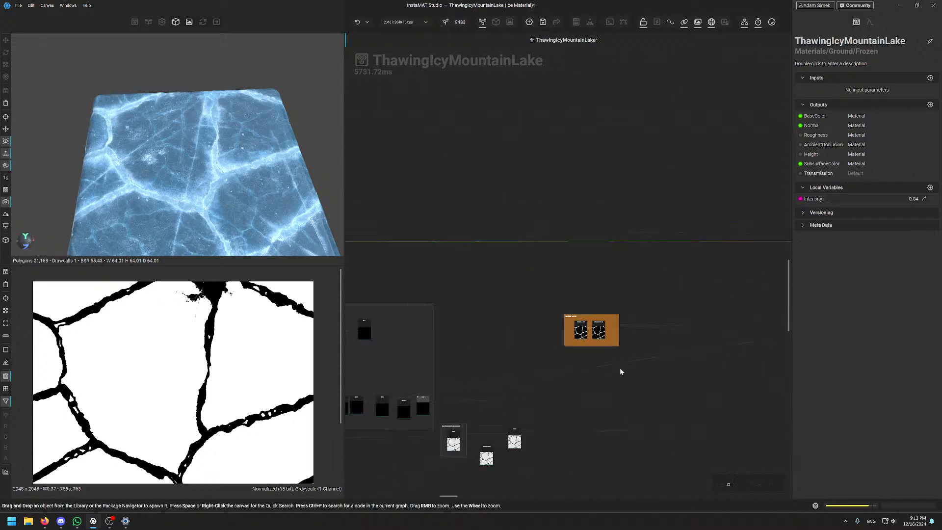
middle_drag(684, 393, 546, 147)
middle_drag(638, 217, 475, 191)
scroll(523, 255, up, 3)
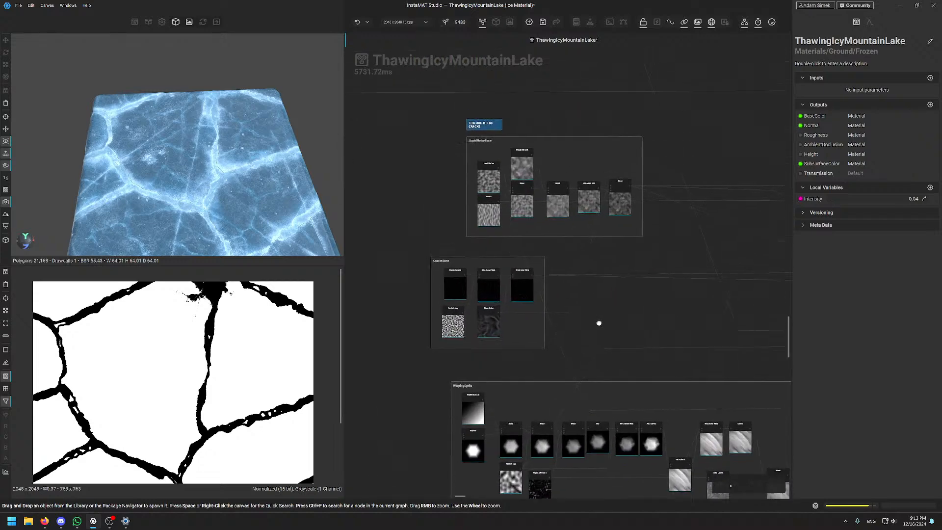
scroll(499, 90, up, 3)
scroll(552, 113, up, 3)
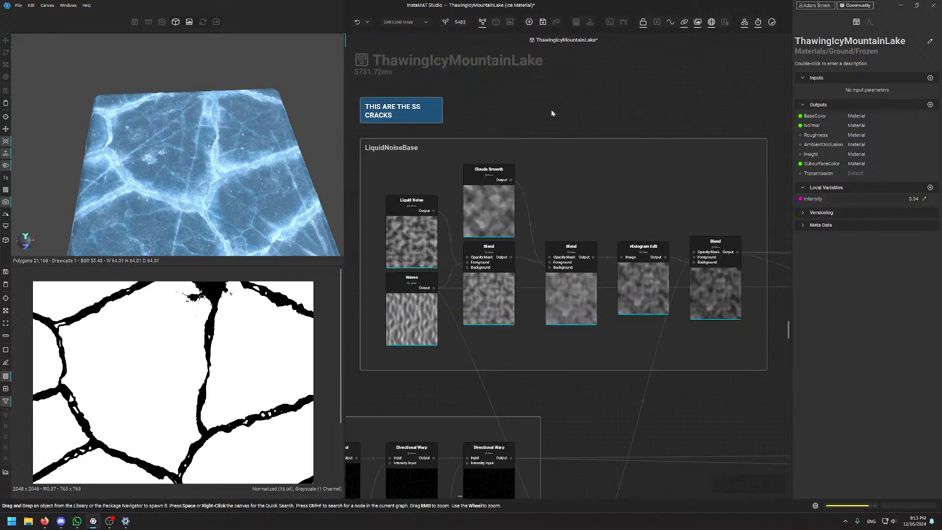
scroll(552, 112, down, 10)
scroll(552, 112, up, 6)
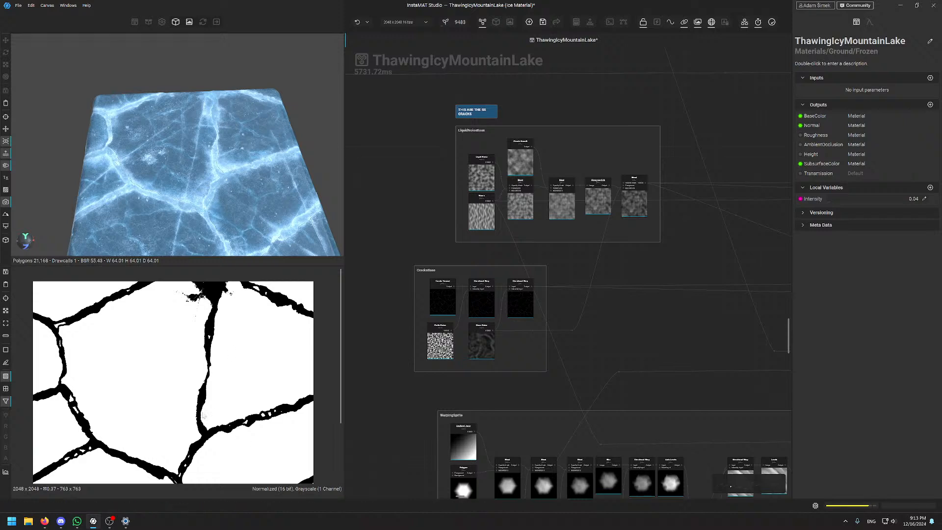
scroll(177, 360, up, 2)
scroll(170, 365, down, 4)
scroll(169, 365, up, 1)
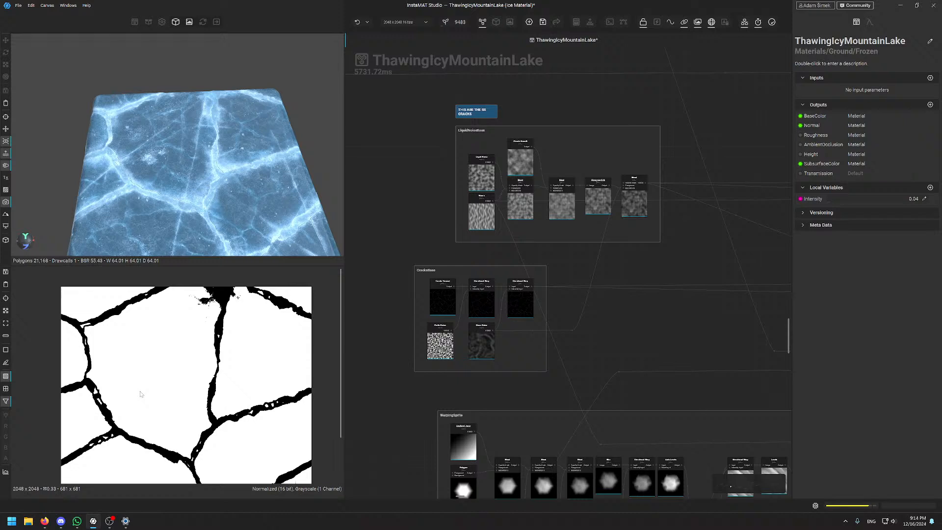
scroll(172, 374, up, 2)
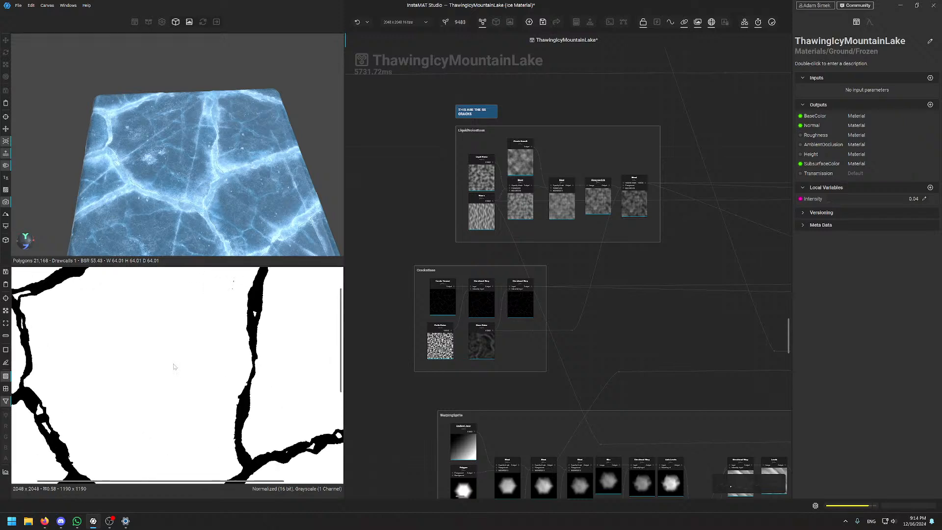
scroll(172, 368, down, 3)
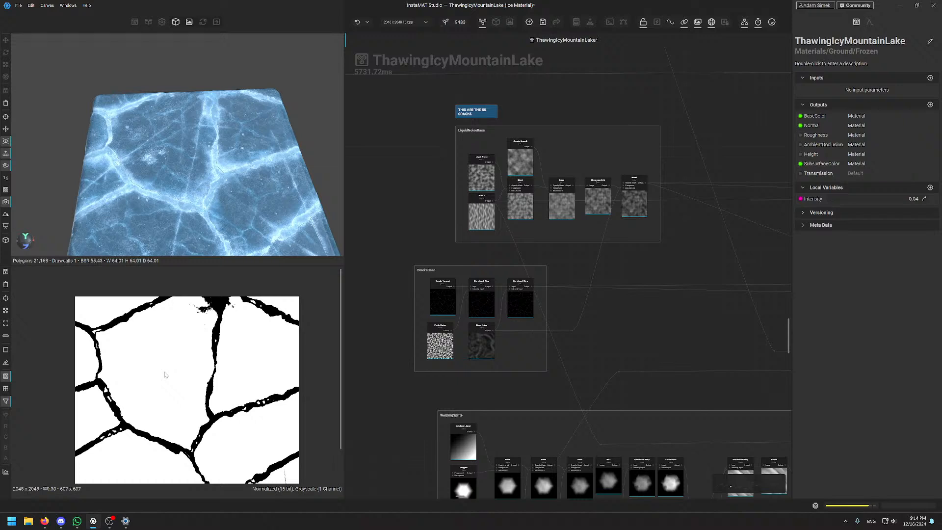
scroll(171, 368, up, 5)
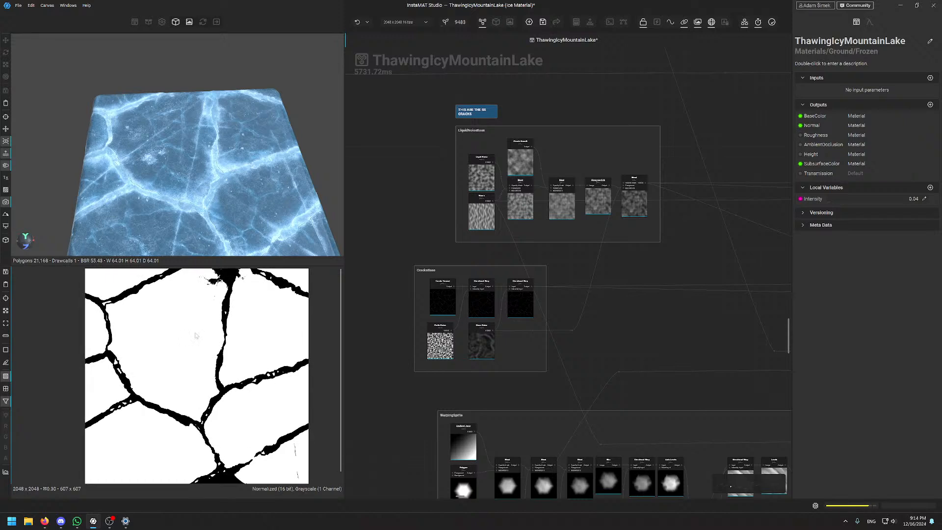
scroll(198, 383, down, 5)
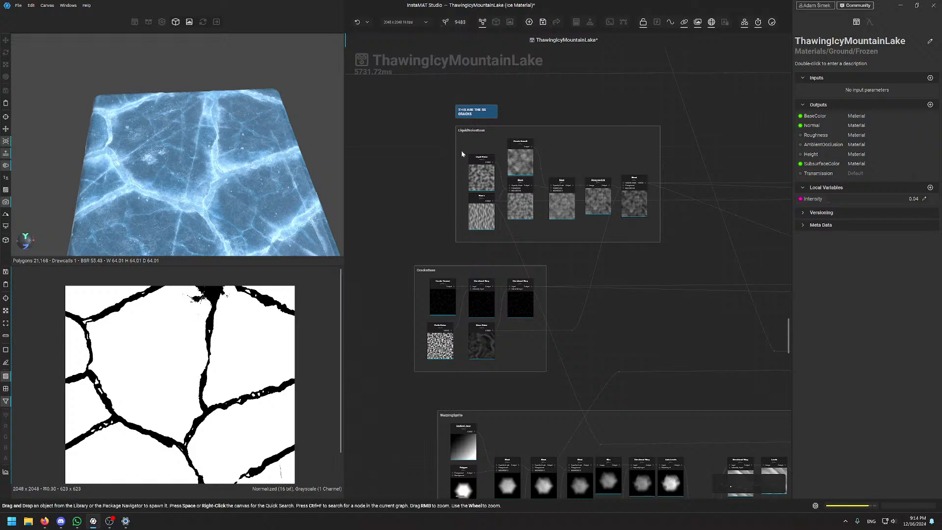
middle_drag(451, 191, 652, 431)
middle_drag(622, 61, 521, 363)
key(space)
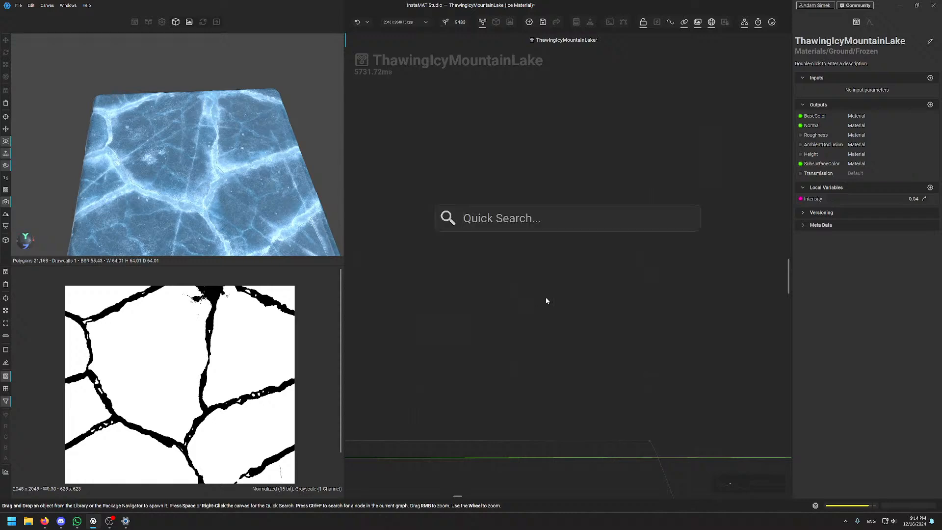
text(paint)
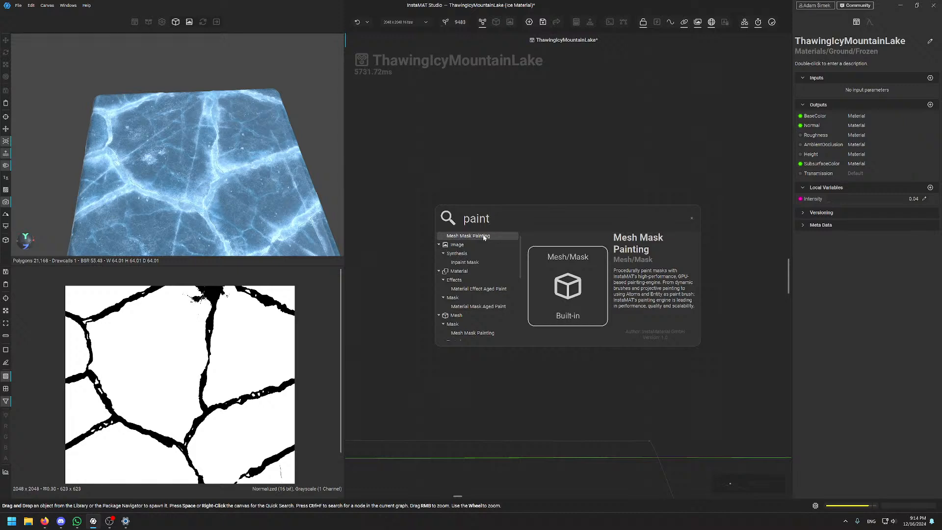
scroll(473, 297, down, 2)
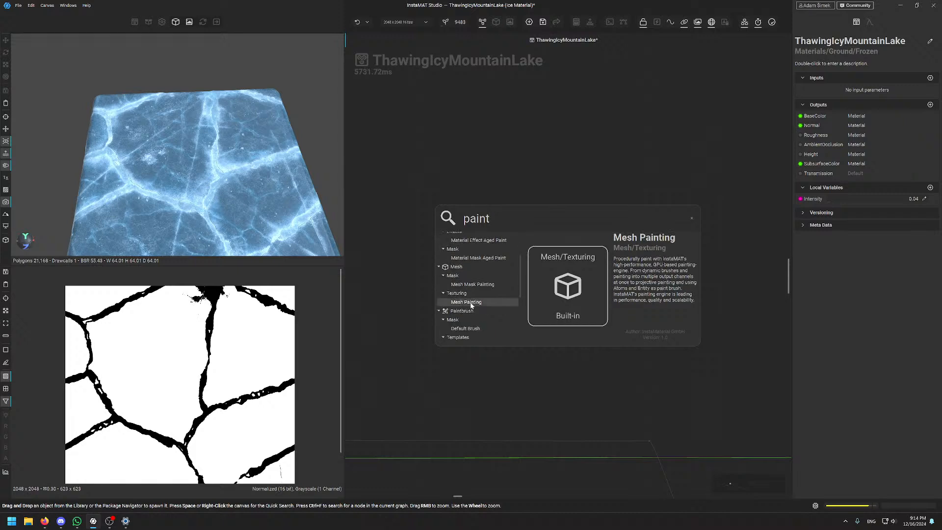
click(471, 303)
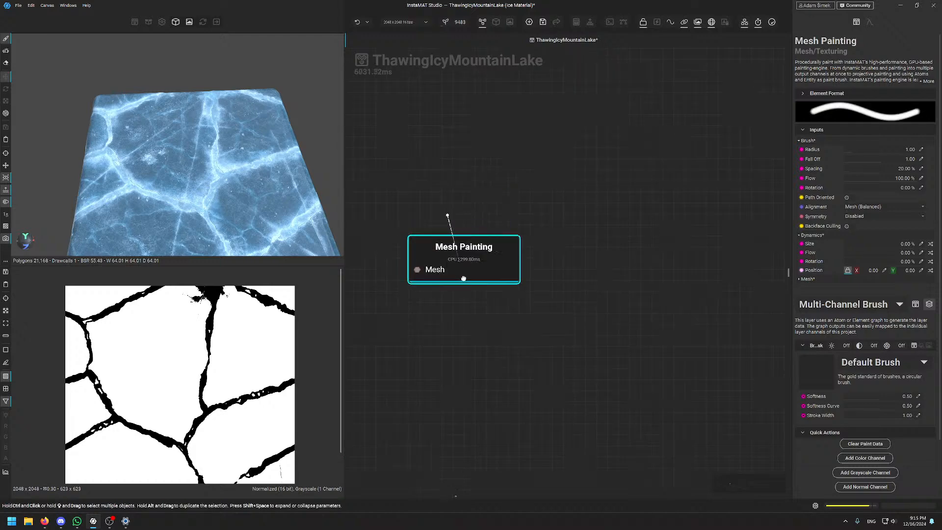
key(Delete)
key(space)
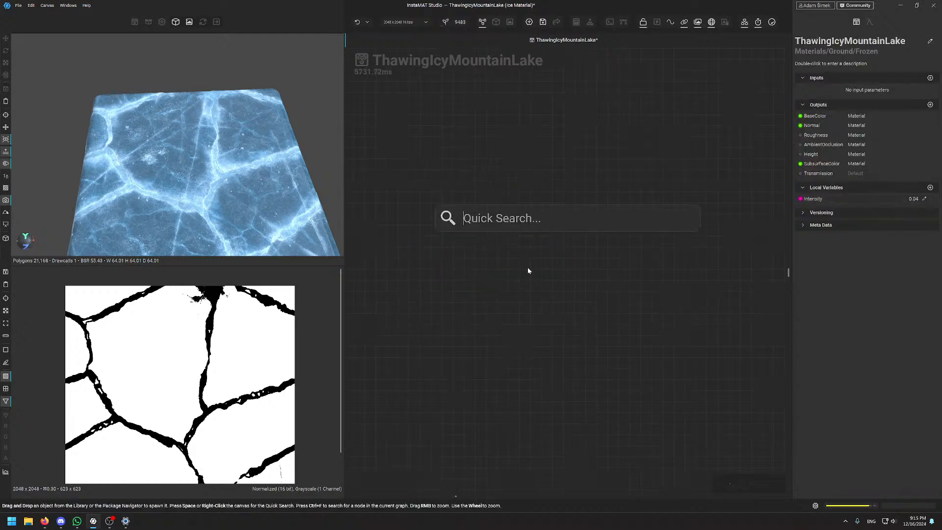
text(painting)
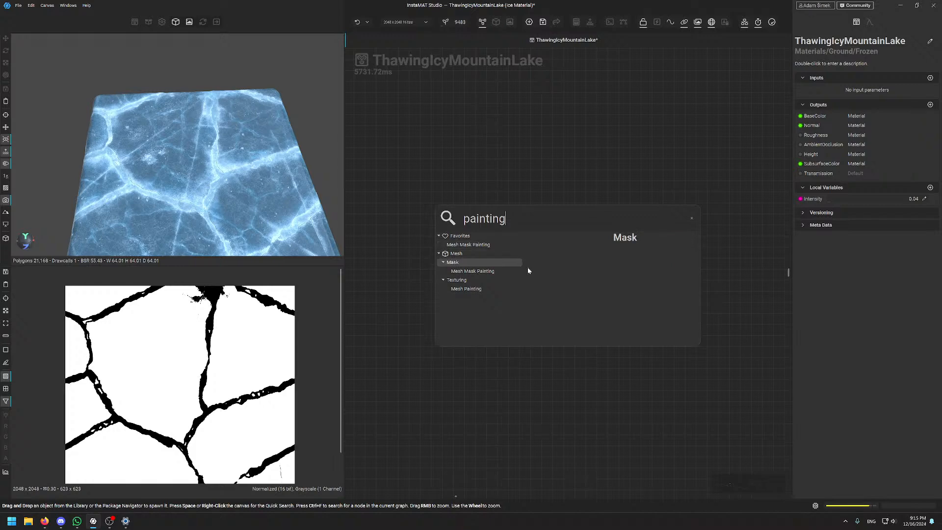
key(Down)
key(Up)
key(Up)
key(Up)
key(BackSpace)
key(BackSpace)
key(BackSpace)
key(BackSpace)
key(BackSpace)
key(BackSpace)
key(BackSpace)
key(BackSpace)
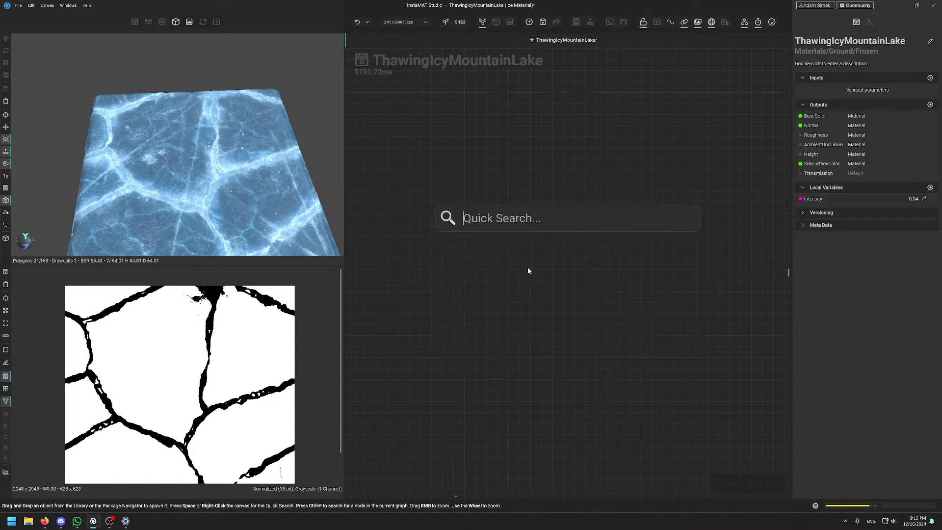
text(paint)
key(Down)
key(Down)
key(Down)
key(Down)
key(Down)
key(Down)
key(Down)
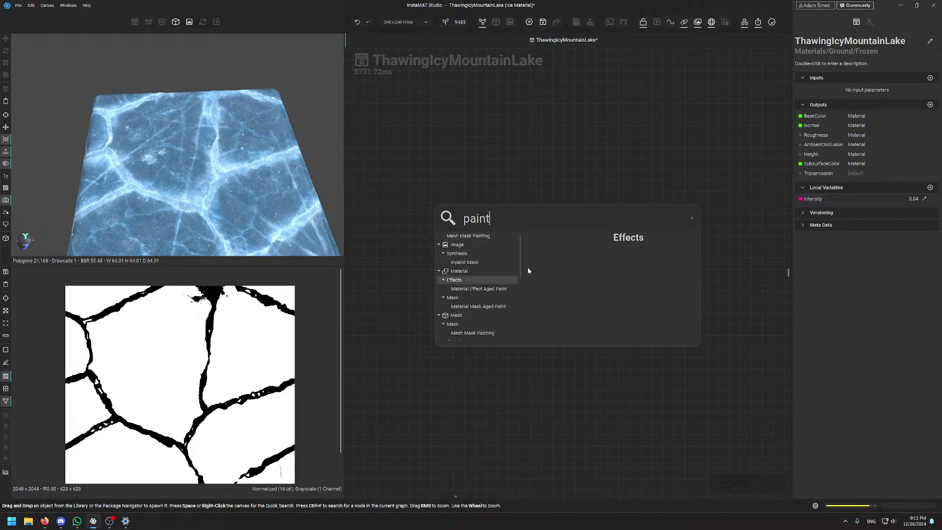
key(Up)
key(Up)
key(Up)
key(Up)
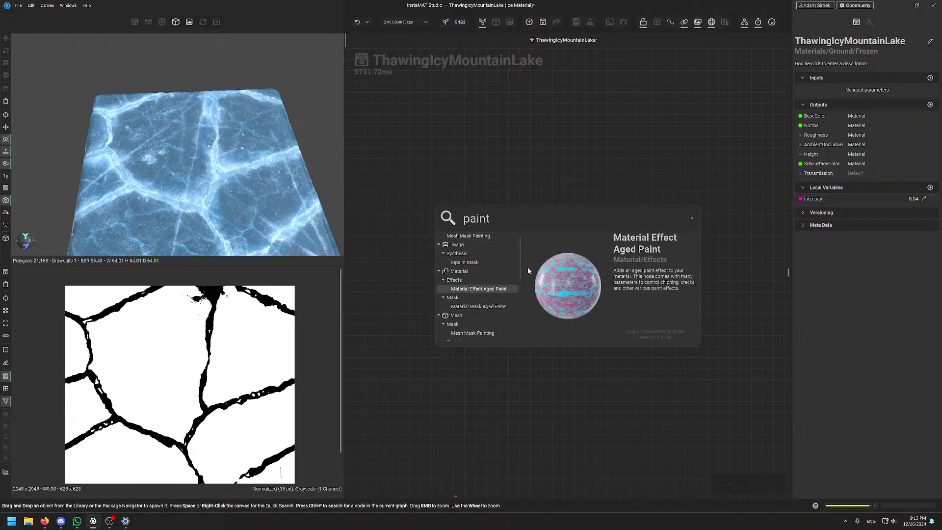
key(Down)
key(Down)
key(Down)
key(Down)
key(Down)
key(Down)
key(Down)
key(Down)
key(Down)
key(Down)
key(Down)
key(Down)
key(Down)
key(Down)
key(Down)
key(Down)
key(Down)
key(Down)
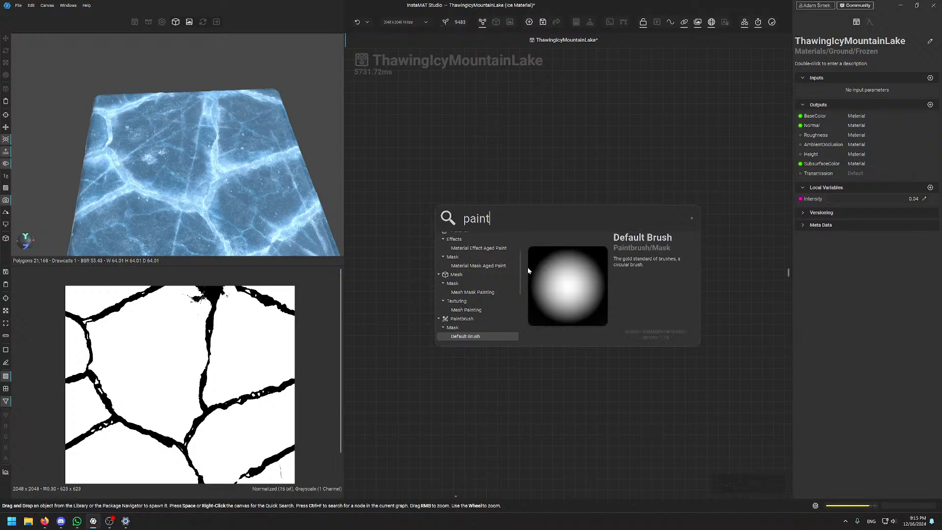
key(Down)
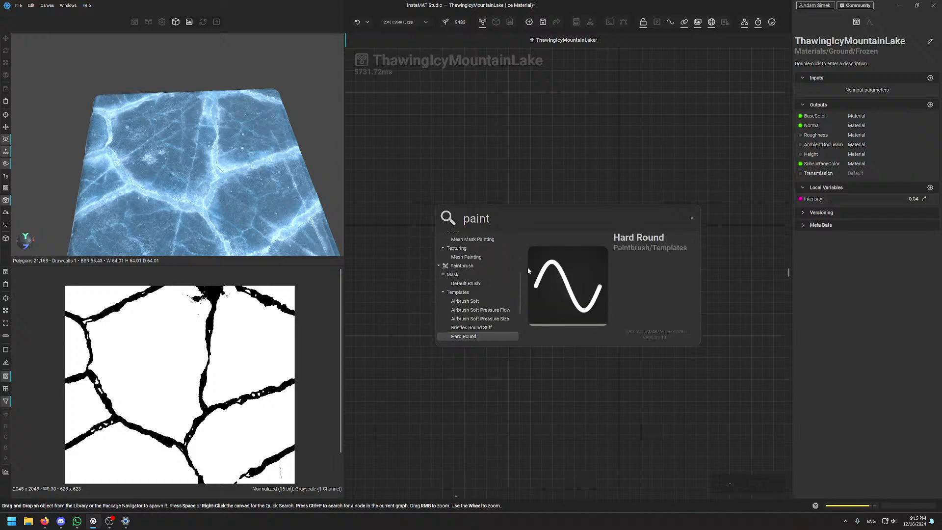
key(Up)
key(Down)
key(Up)
key(Up)
key(Up)
key(Escape)
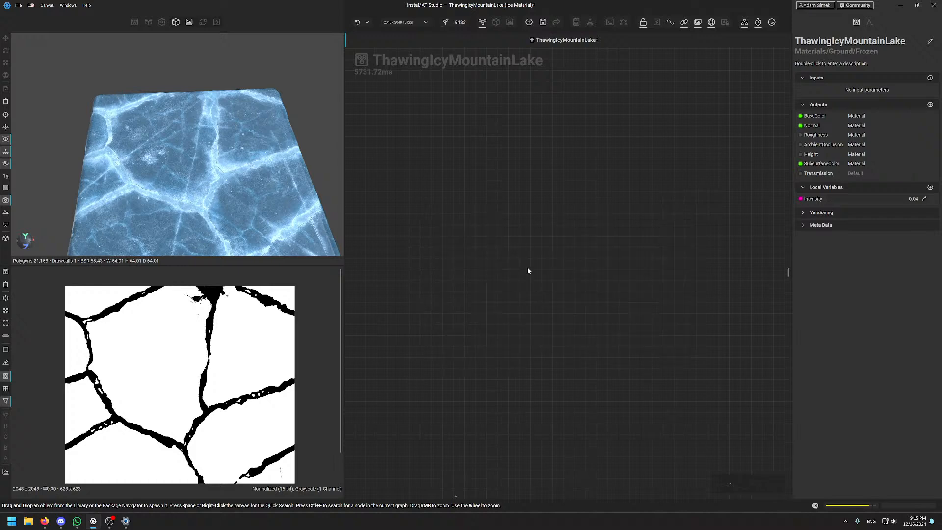
middle_drag(564, 430, 532, 279)
scroll(552, 369, down, 5)
middle_drag(552, 370, 521, 302)
middle_drag(487, 406, 467, 193)
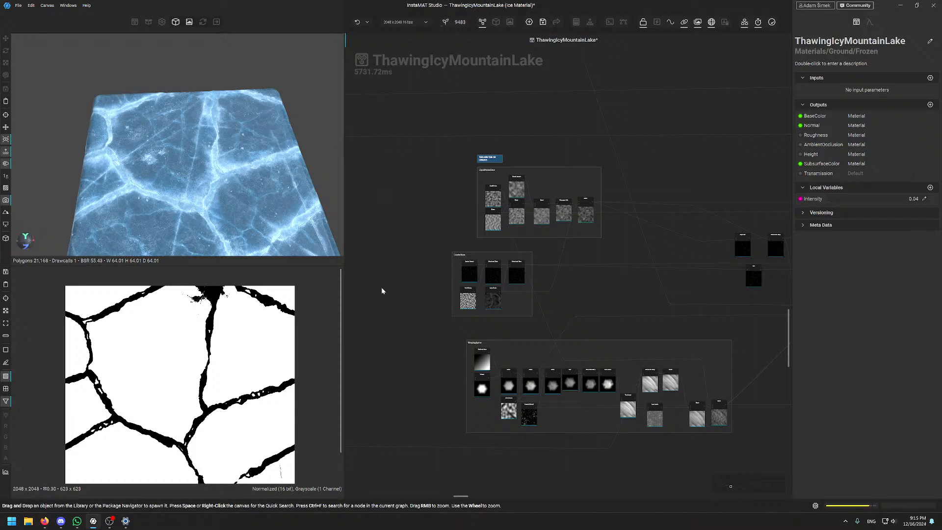
mouse_move(439, 173)
middle_down()
mouse_move(446, 212)
mouse_move(422, 171)
middle_up()
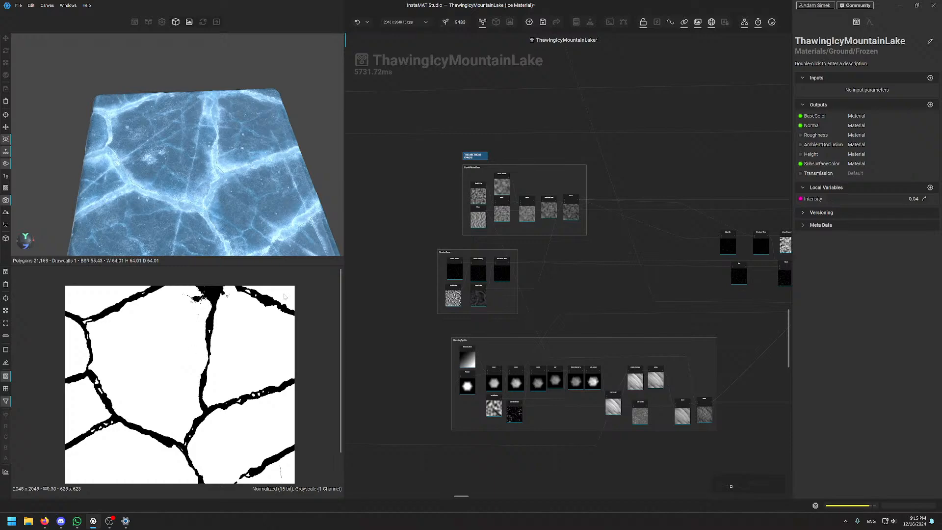
scroll(476, 219, up, 5)
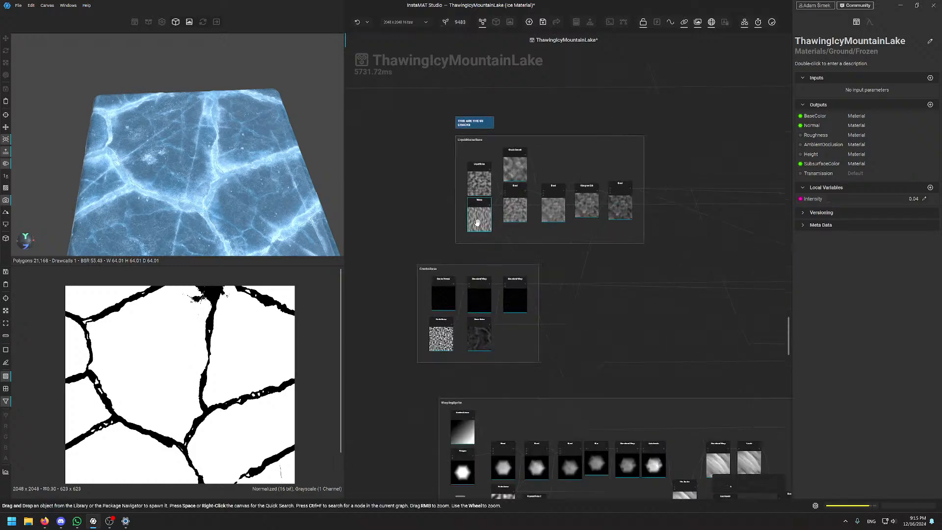
scroll(476, 213, down, 4)
middle_drag(430, 217, 443, 199)
scroll(444, 199, up, 5)
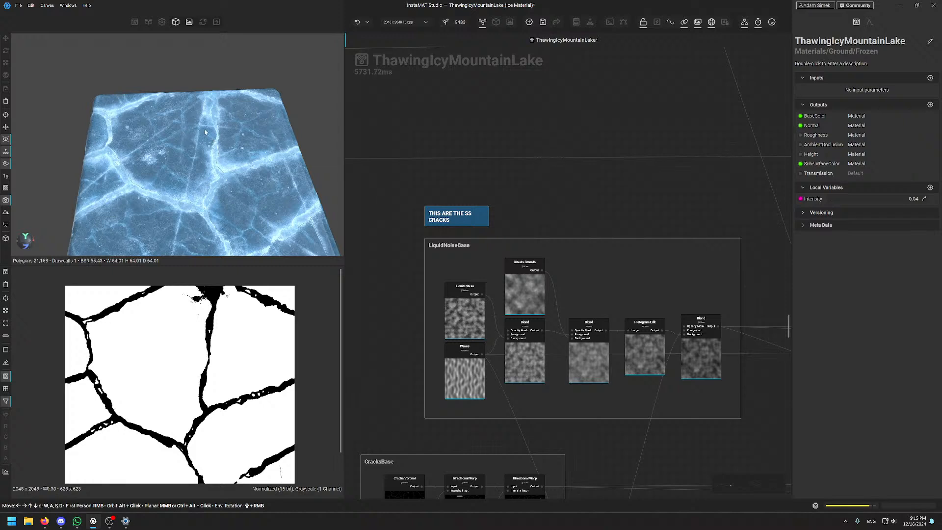
alt+drag(221, 133, 196, 137)
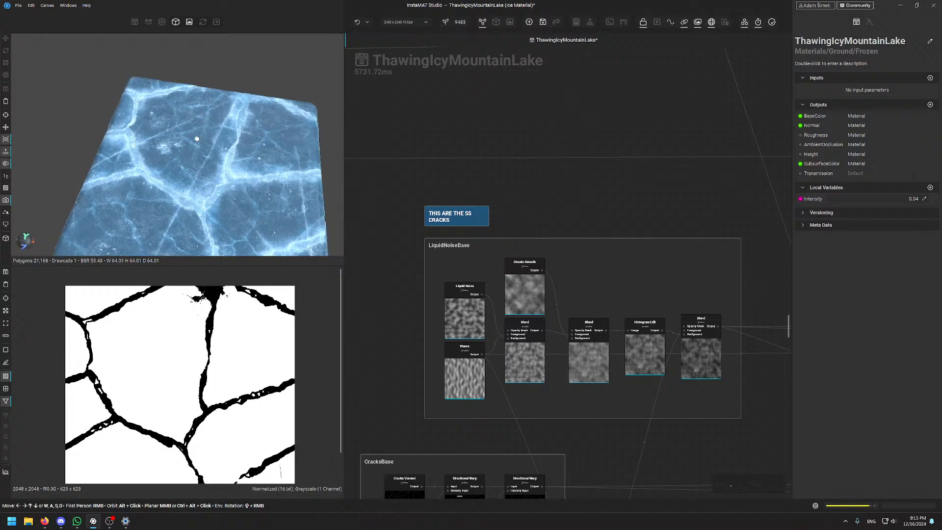
scroll(156, 174, up, 10)
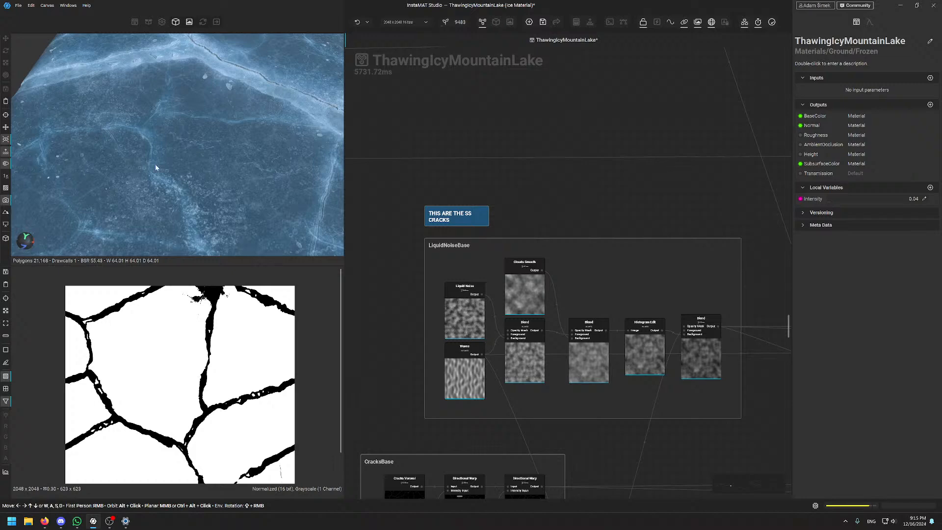
alt+drag(155, 163, 202, 133)
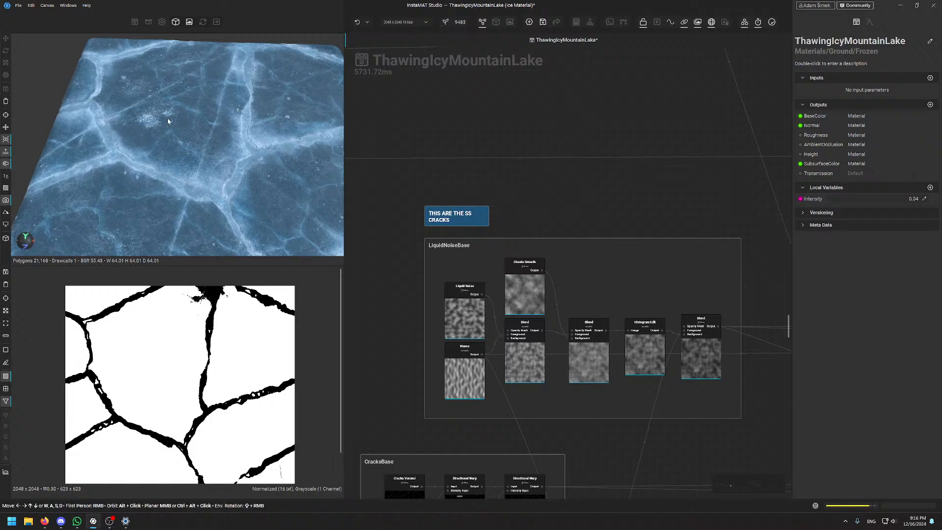
scroll(167, 120, up, 3)
scroll(214, 131, up, 2)
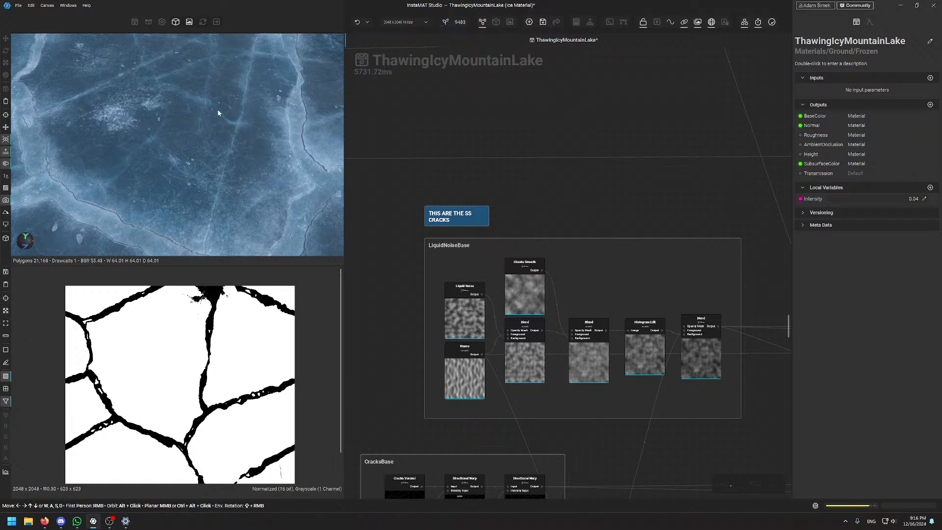
alt+drag(168, 93, 180, 172)
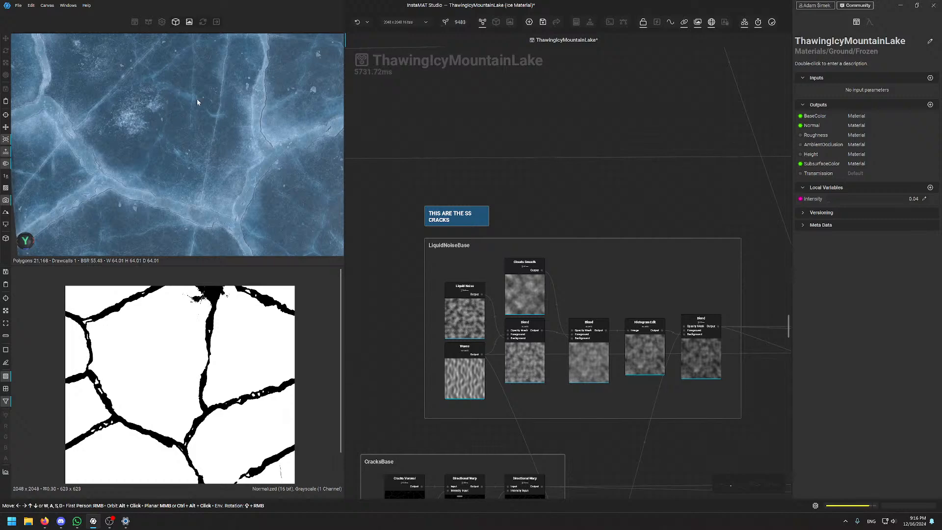
alt+drag(172, 152, 183, 131)
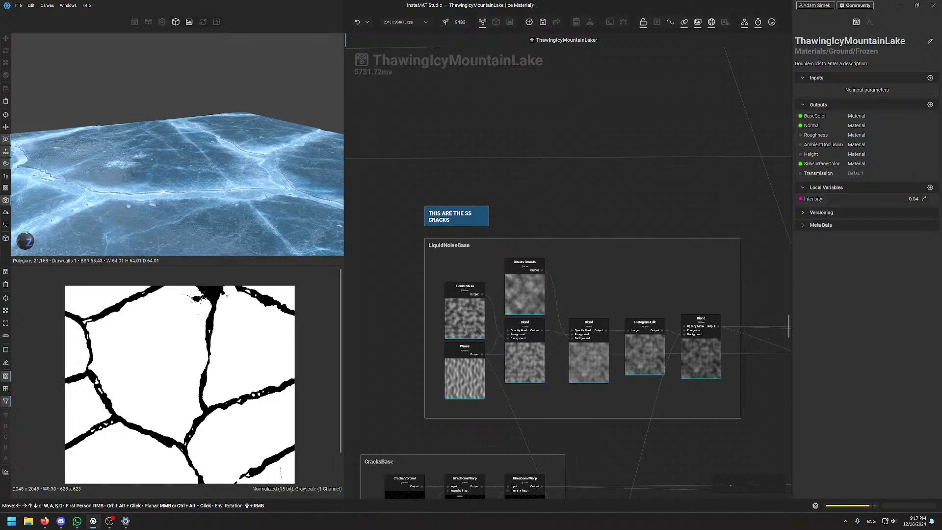
alt+drag(205, 170, 178, 196)
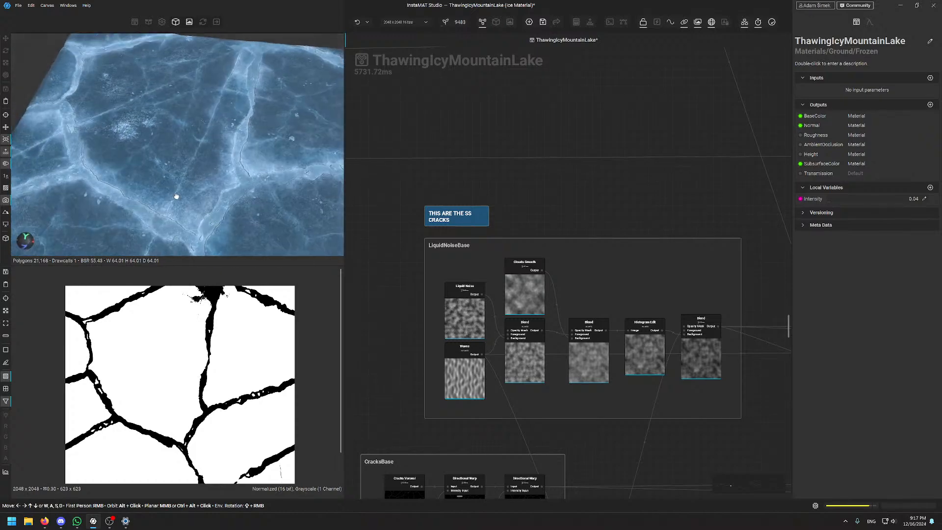
Pan to the blur and sharpen nodes and select the top Non Uniform Blur to inspect it
scroll(497, 183, down, 6)
middle_drag(570, 283, 541, 240)
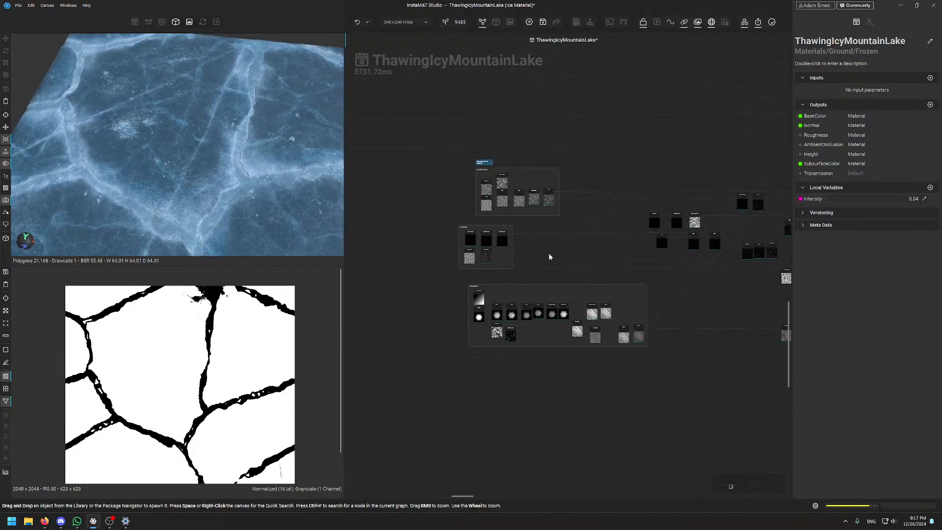
middle_drag(659, 152, 448, 173)
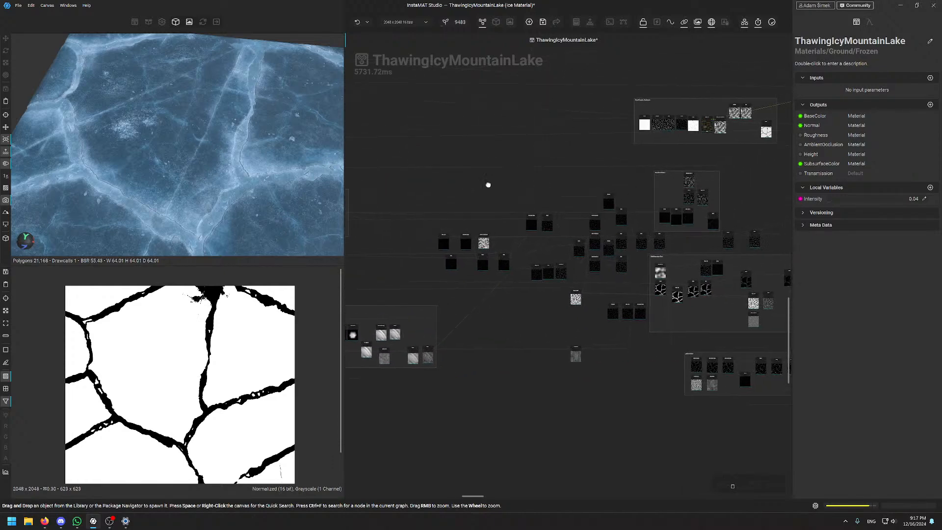
scroll(589, 244, up, 10)
click(542, 181)
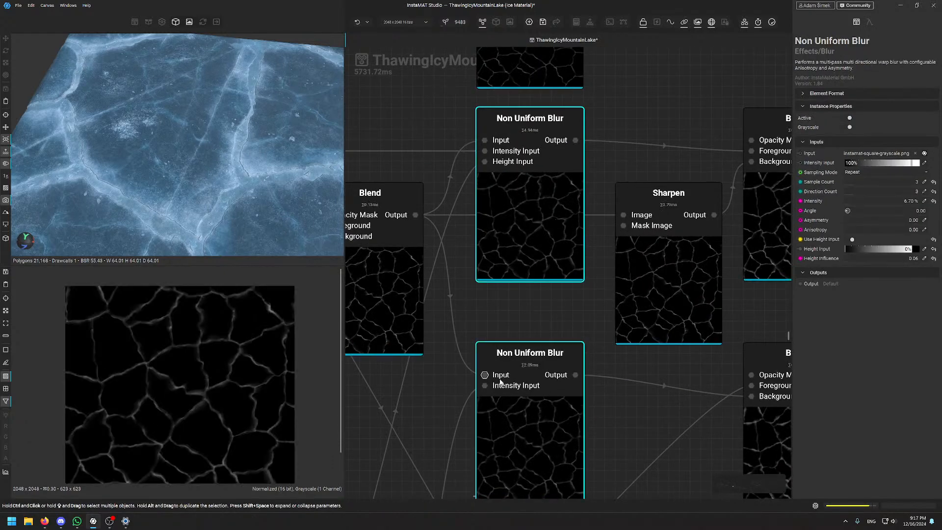
Center the graph on Flood Fill to Gradient beside its Clamp and Blur nodes
scroll(551, 304, down, 5)
middle_drag(411, 325, 605, 290)
scroll(513, 271, up, 3)
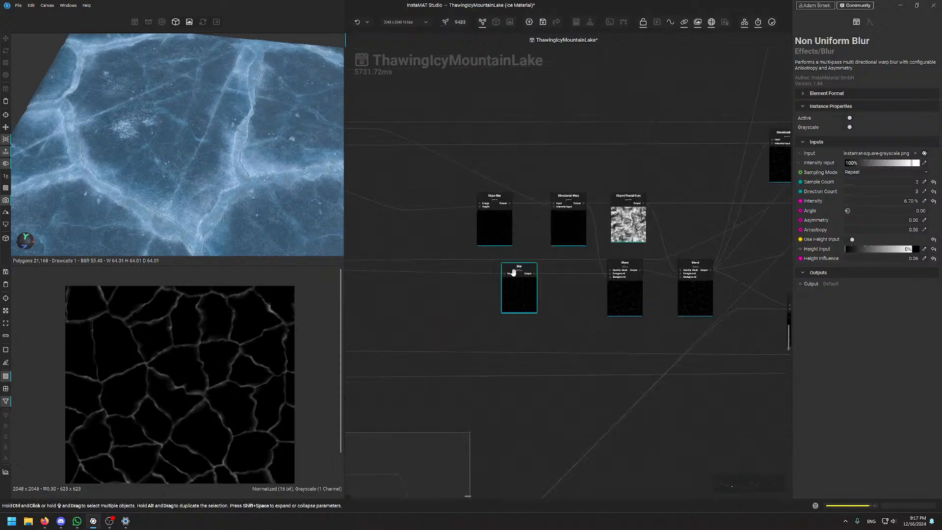
scroll(580, 275, down, 7)
middle_drag(701, 203, 629, 213)
scroll(657, 167, up, 5)
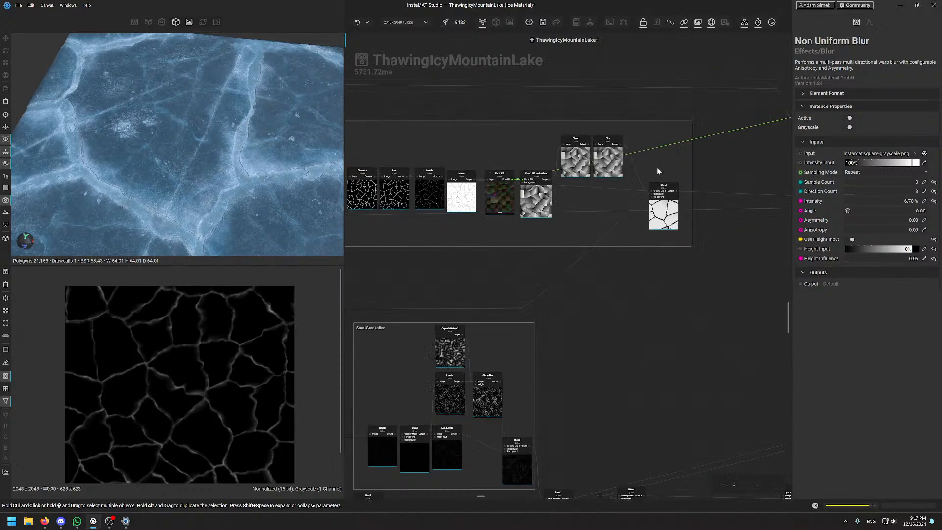
middle_drag(473, 132, 522, 197)
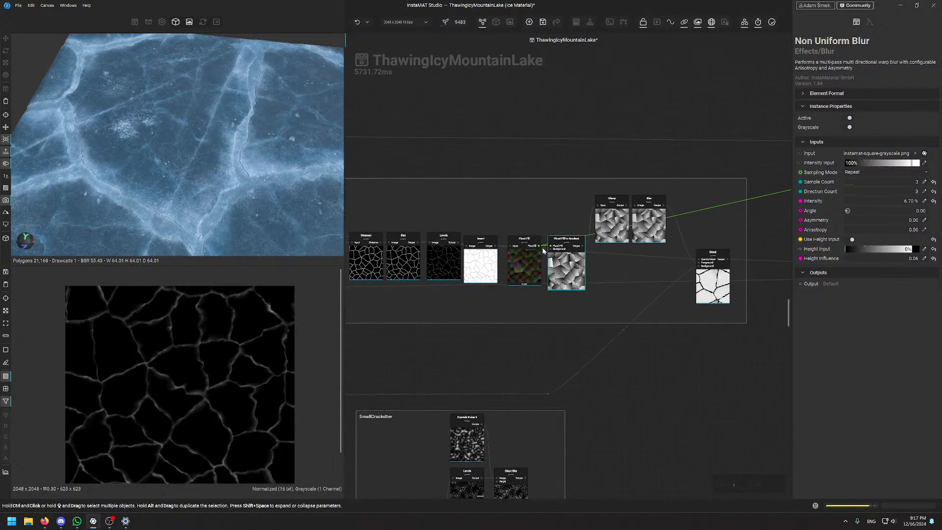
scroll(576, 262, up, 3)
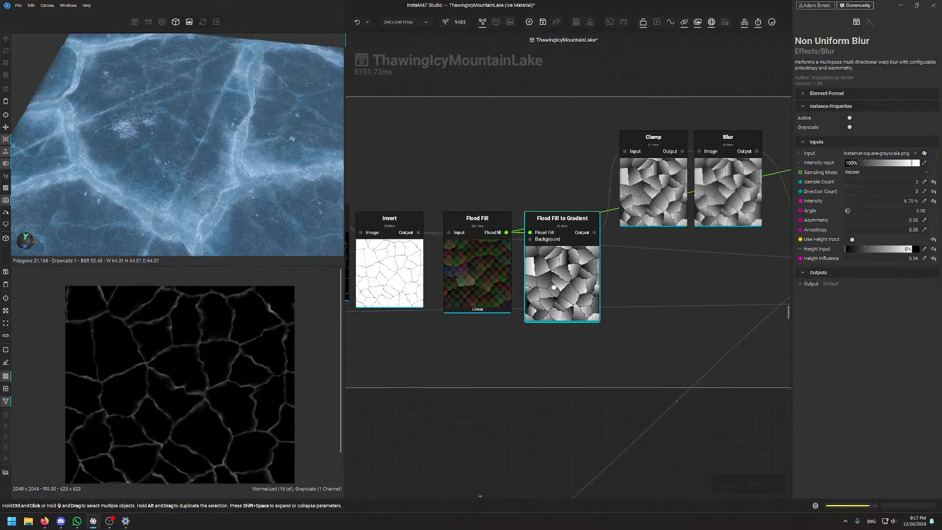
Select Flood Fill to Gradient to view its gradient-shaded cells, orbiting the ice preview
click(572, 260)
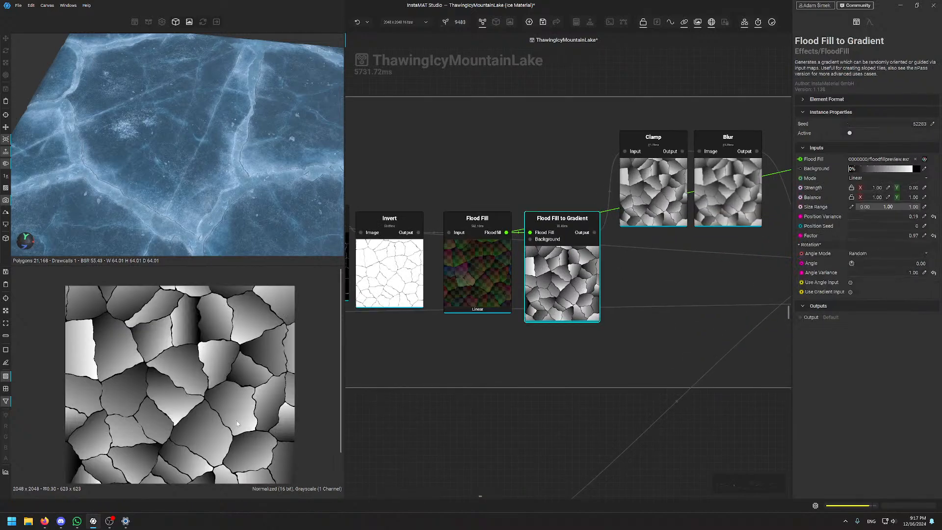
alt+drag(195, 142, 217, 162)
scroll(197, 126, up, 4)
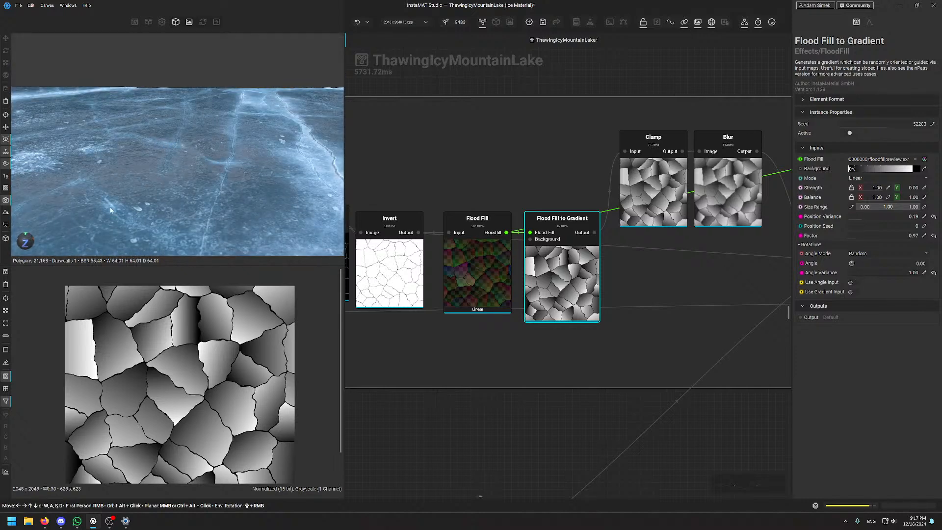
scroll(133, 170, down, 5)
alt+drag(133, 170, 135, 194)
Zoom out the node graph and pan across it to the Bubbles group
scroll(521, 181, down, 8)
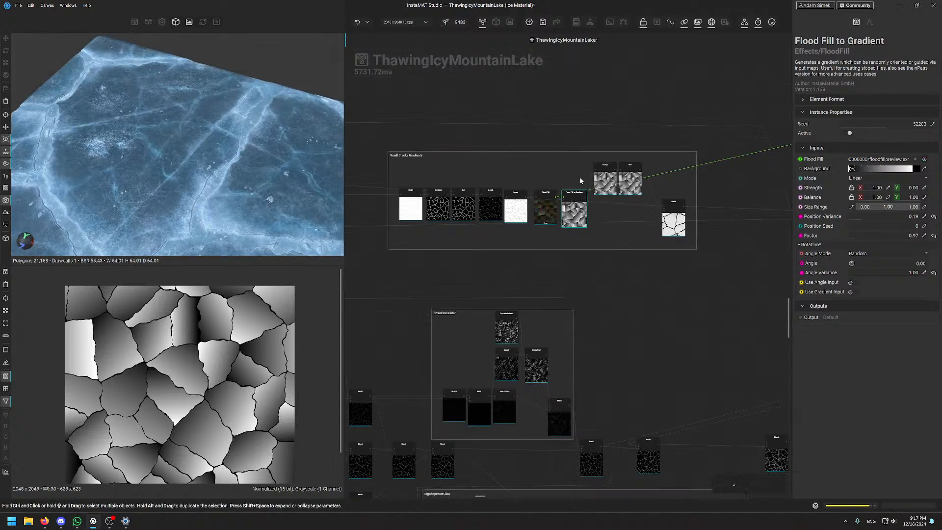
middle_drag(611, 151, 599, 142)
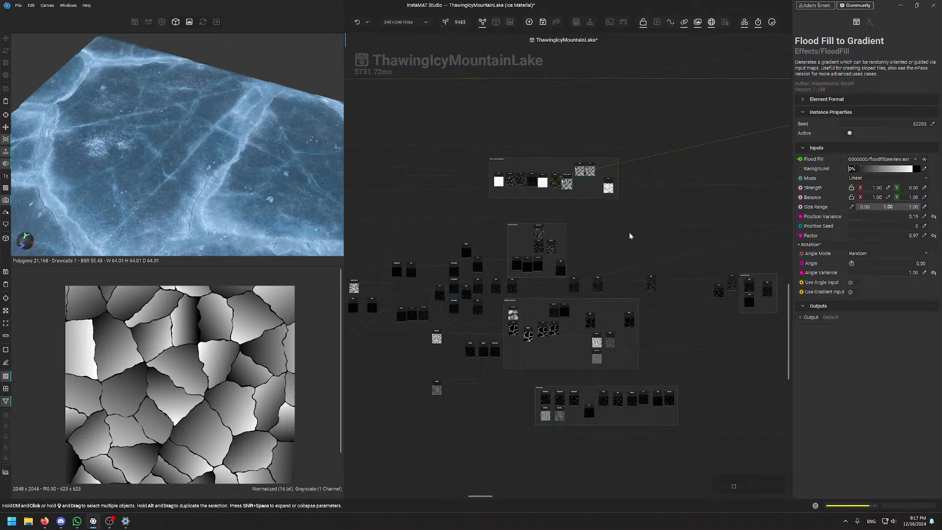
middle_drag(567, 250, 379, 319)
middle_drag(633, 359, 744, 204)
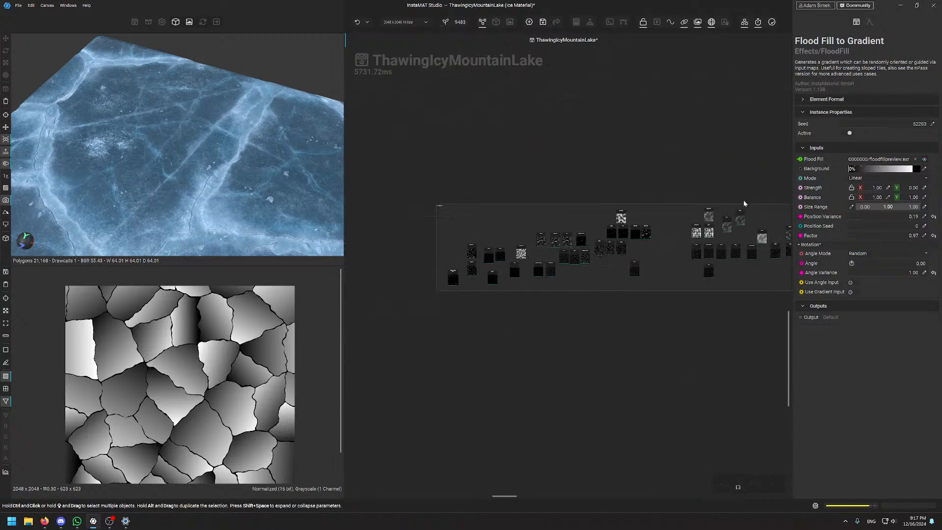
scroll(544, 188, up, 5)
middle_drag(437, 190, 711, 159)
Orbit the 3D ice plane and rotate the environment lighting to inspect its tilted edge
scroll(711, 161, down, 3)
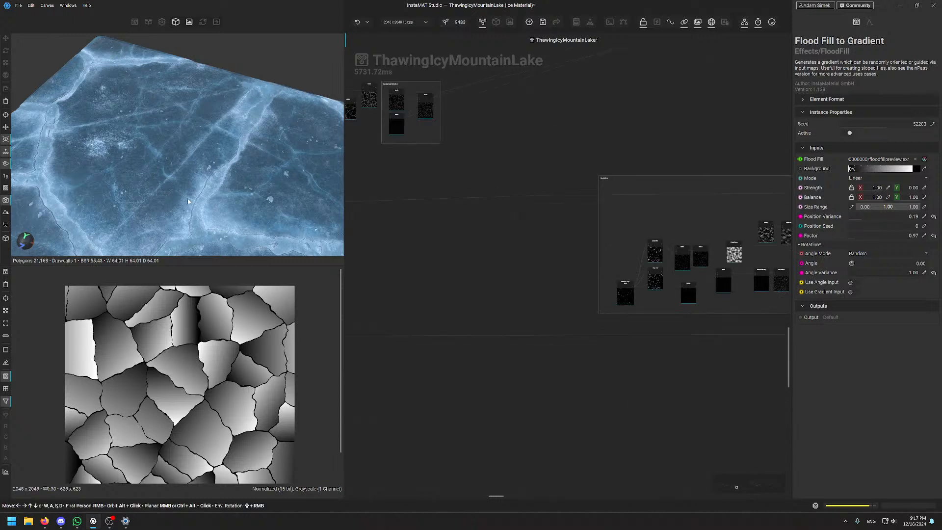
scroll(169, 154, up, 3)
scroll(185, 158, up, 5)
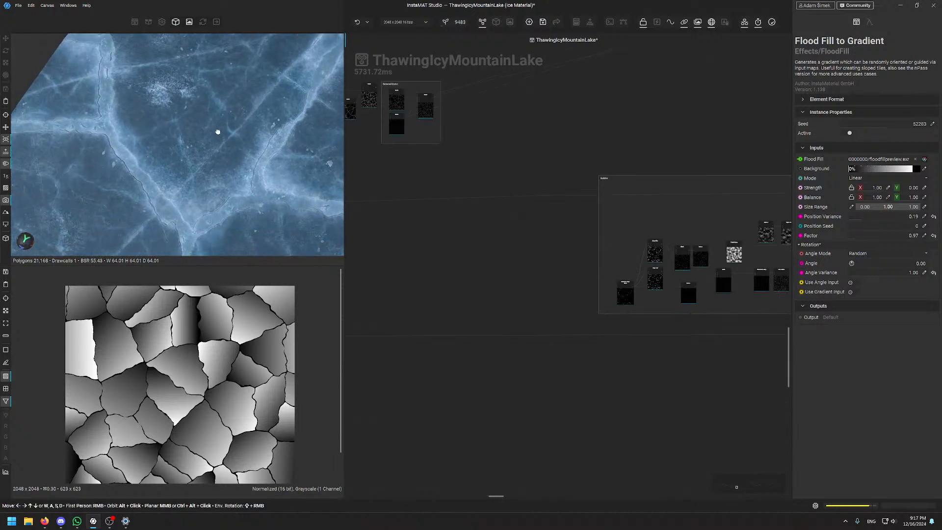
shift+right_drag(213, 153, 39, 178)
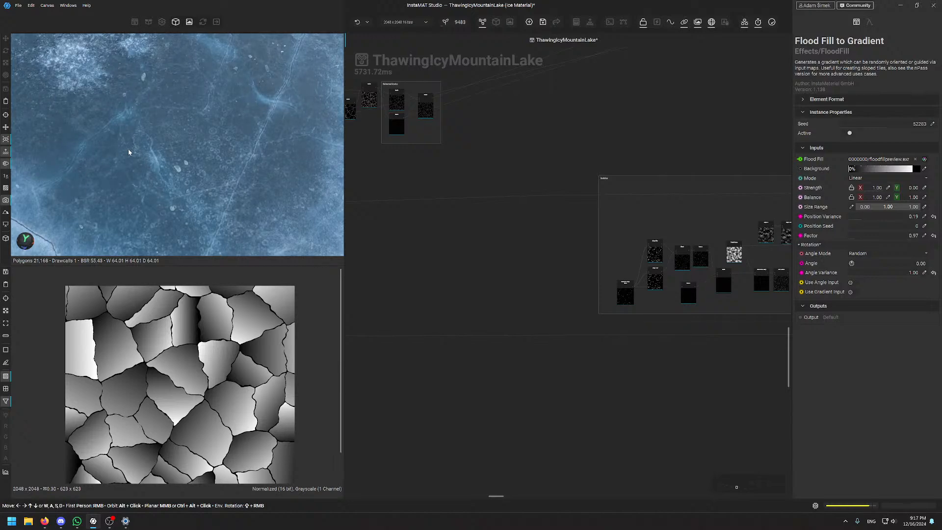
scroll(149, 149, down, 5)
alt+drag(149, 149, 233, 96)
scroll(220, 122, up, 4)
scroll(234, 97, up, 3)
middle_drag(235, 88, 223, 127)
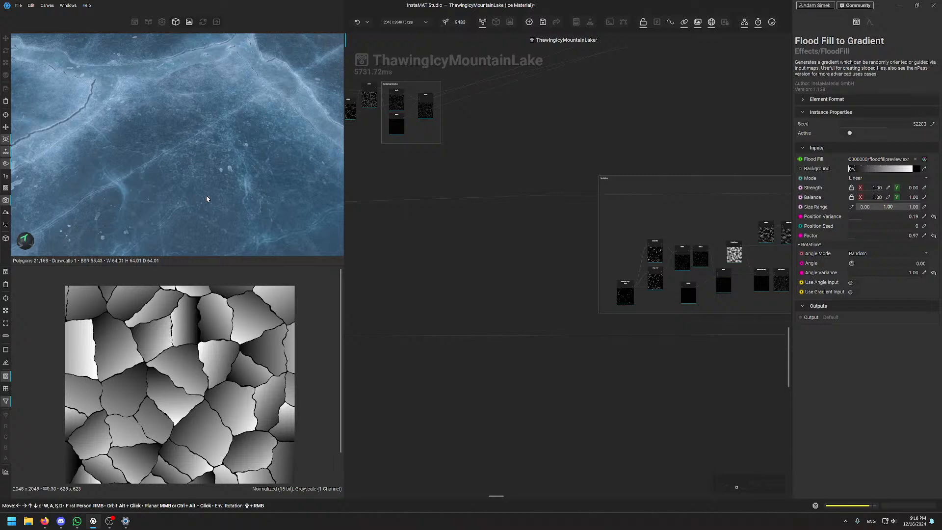
Take a low perspective across the ice, then zoom the graph into the Bubbles Slope Blur nodes
scroll(212, 191, down, 5)
alt+drag(212, 192, 238, 172)
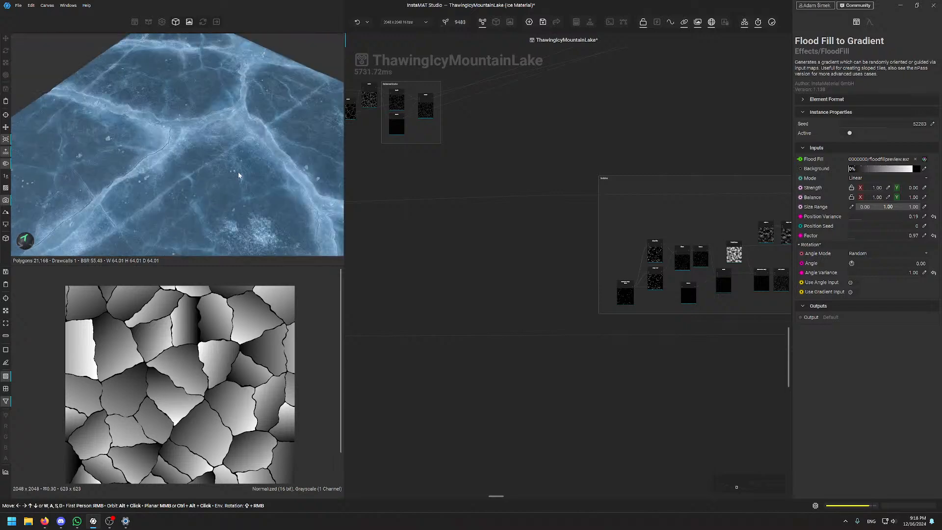
alt+drag(109, 139, 189, 173)
scroll(183, 167, up, 6)
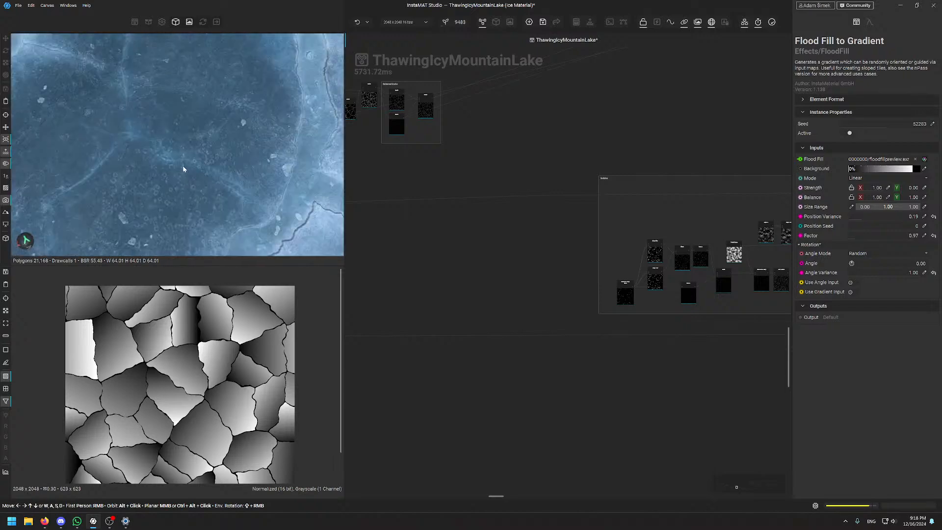
mouse_move(155, 142)
shift+right_down()
mouse_move(126, 147)
mouse_move(218, 120)
mouse_move(156, 133)
shift+right_up()
alt+drag(156, 133, 174, 179)
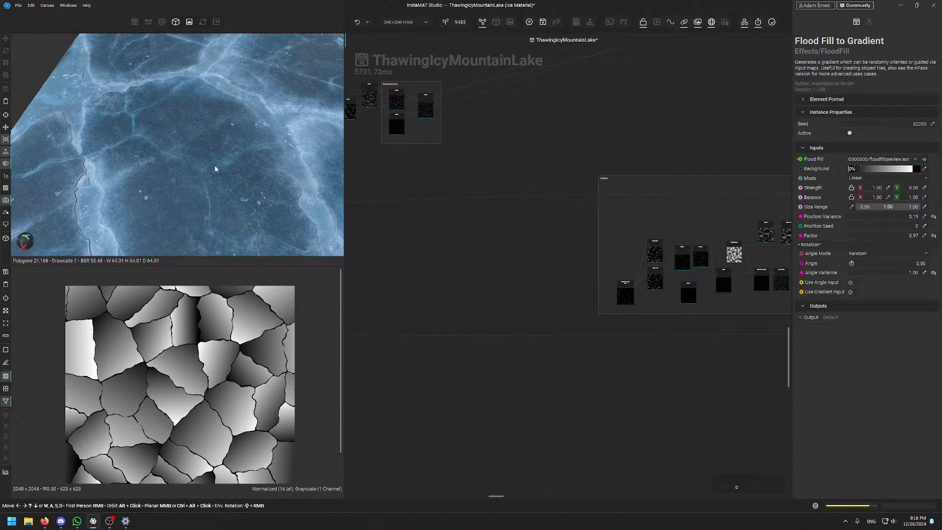
middle_drag(728, 261, 606, 261)
scroll(605, 261, up, 6)
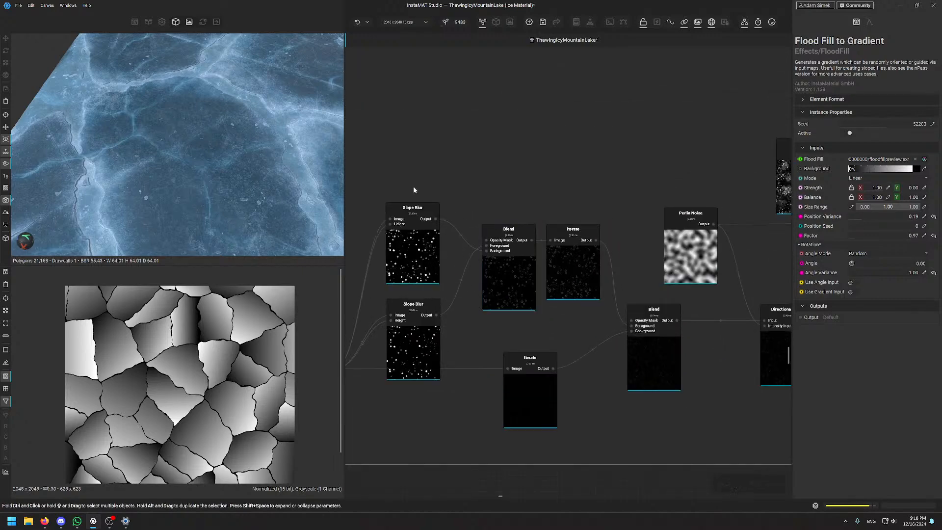
Select the top and bottom Slope Blur nodes of the Bubbles group to inspect them
middle_drag(447, 144, 576, 90)
scroll(539, 238, up, 1)
click(542, 200)
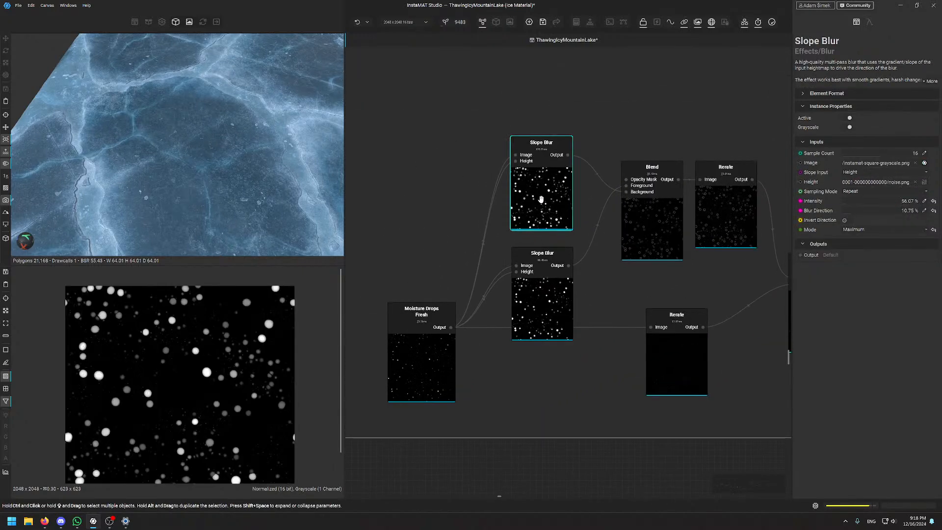
click(551, 289)
ctrl+click(552, 197)
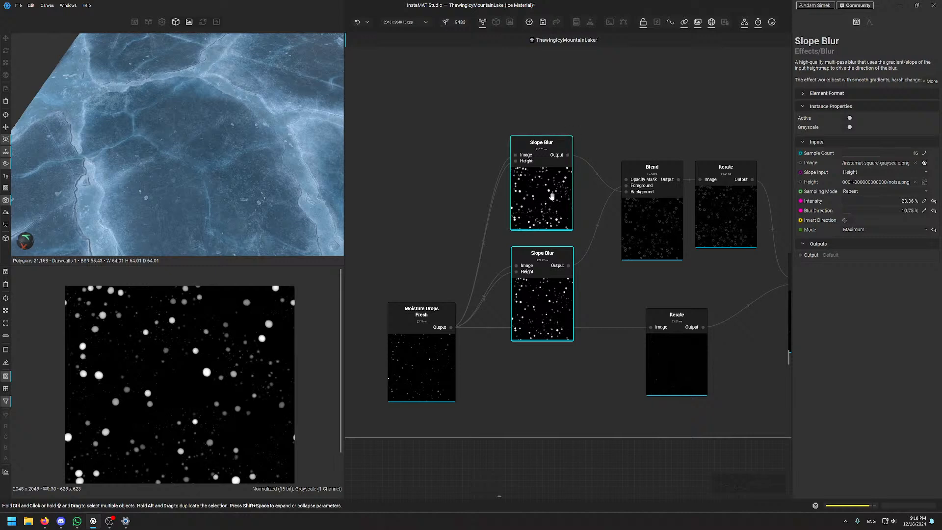
Preview the Moisture Drops Fresh source, then the Blend node's ring-shaped bubble output
click(421, 378)
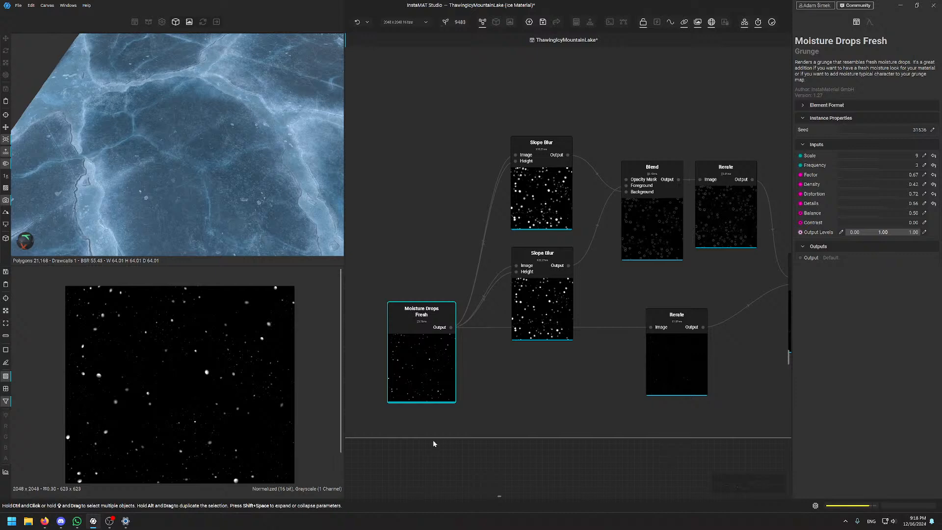
middle_drag(434, 440, 449, 443)
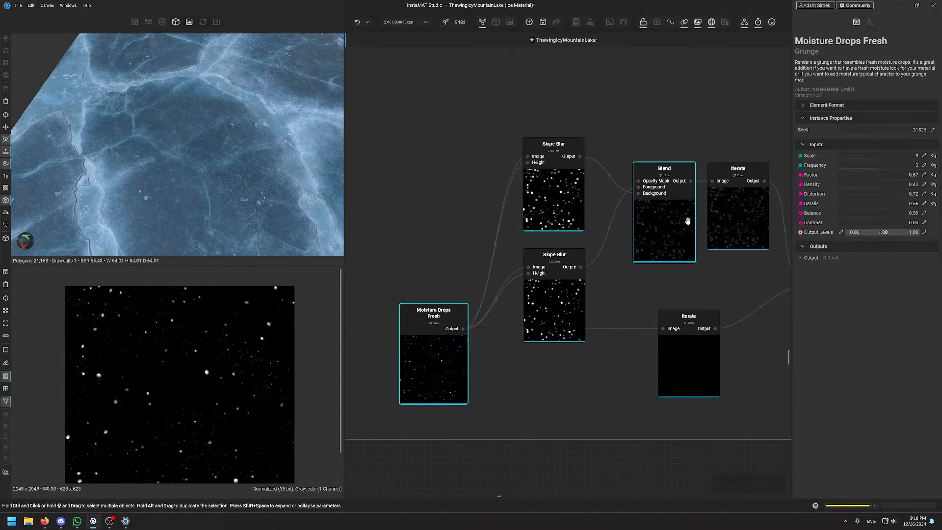
click(663, 226)
scroll(641, 326, down, 5)
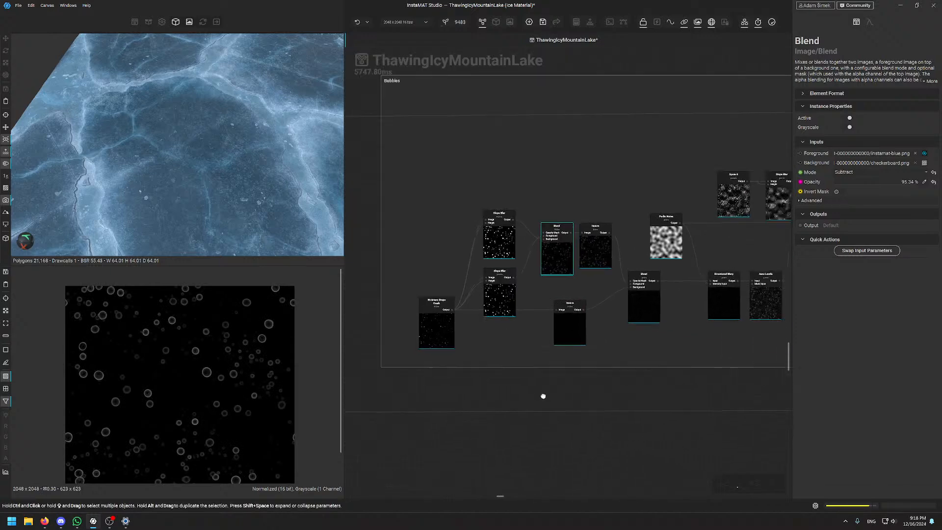
Pan past Liquid Noise and Levels to centre the SuperFaencyCustomIceNoiseTomfoolery frame
middle_drag(691, 379, 475, 386)
mouse_move(612, 389)
middle_down()
mouse_move(456, 390)
mouse_move(519, 404)
mouse_move(325, 427)
middle_up()
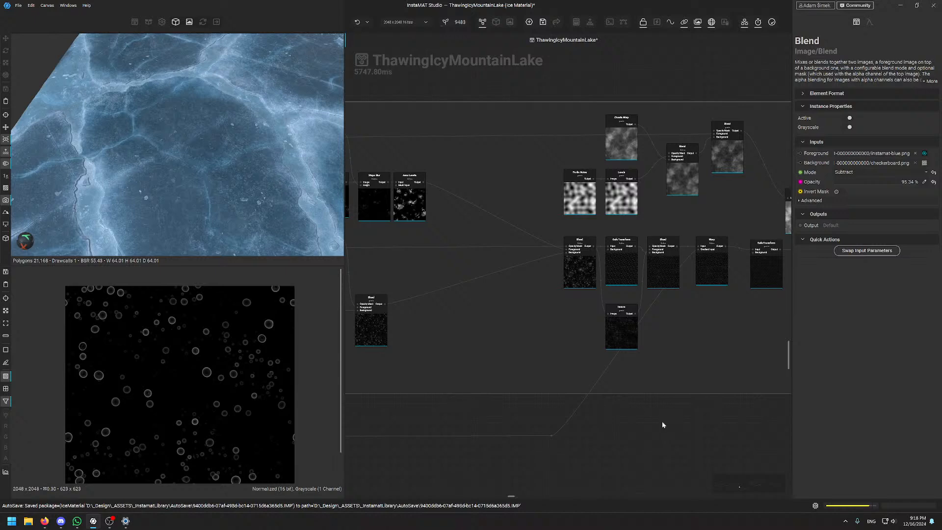
middle_drag(682, 404, 444, 415)
middle_drag(578, 387, 369, 419)
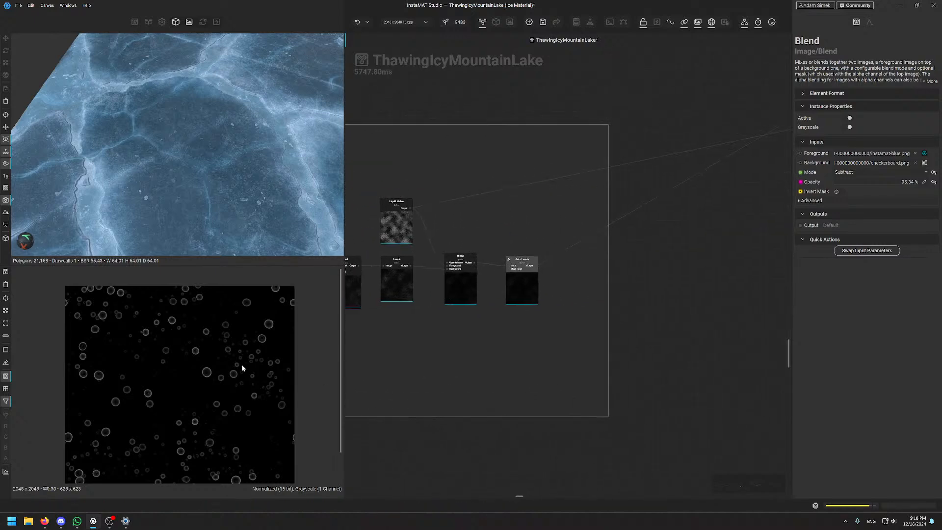
scroll(696, 280, down, 5)
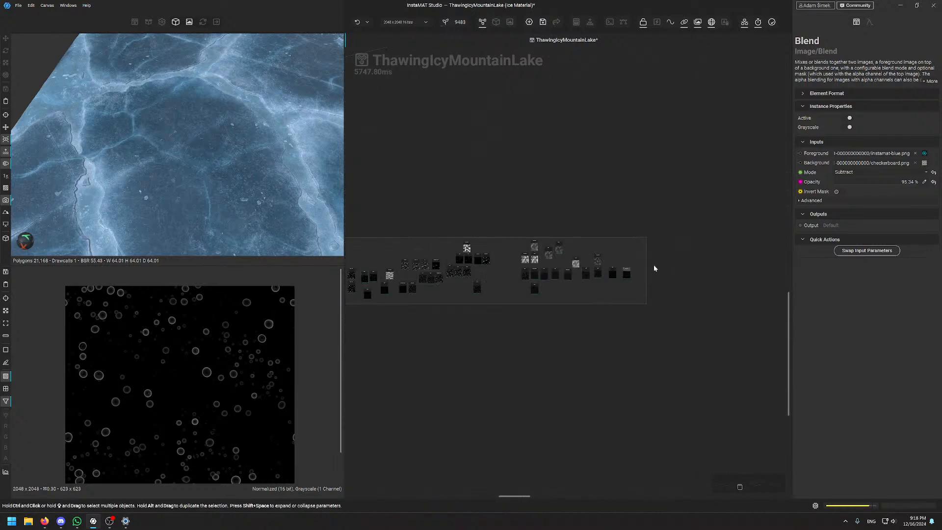
scroll(461, 269, up, 5)
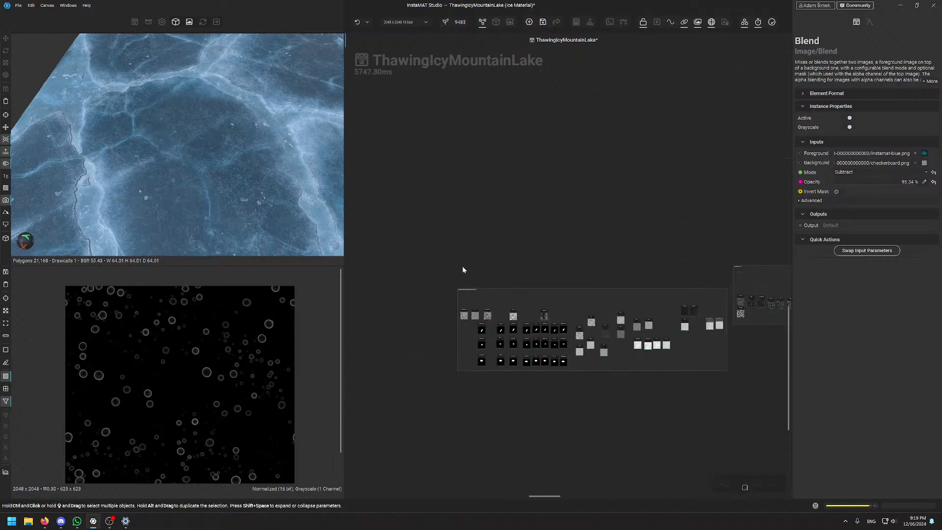
middle_drag(594, 267, 566, 216)
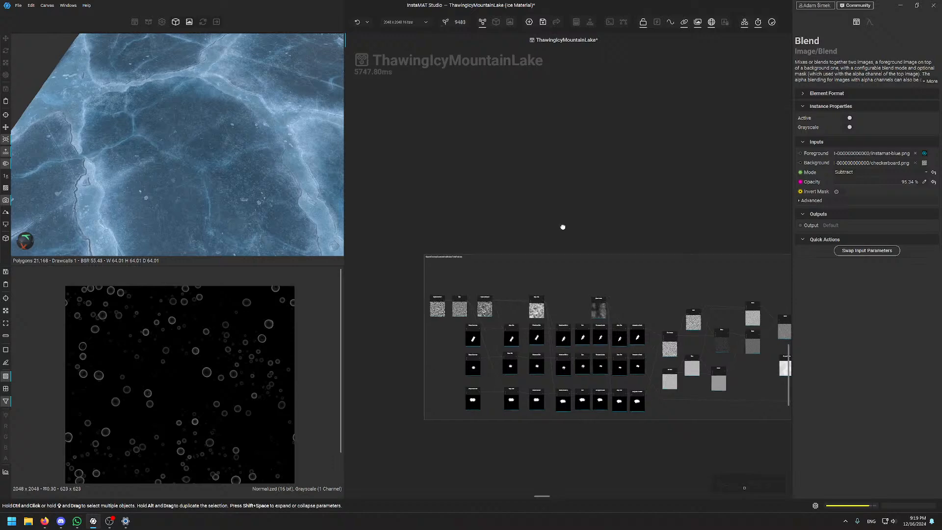
middle_drag(561, 226, 538, 196)
Zoom into the ice noise frame and reveal its remaining nodes on the right
scroll(390, 241, up, 4)
scroll(409, 241, up, 2)
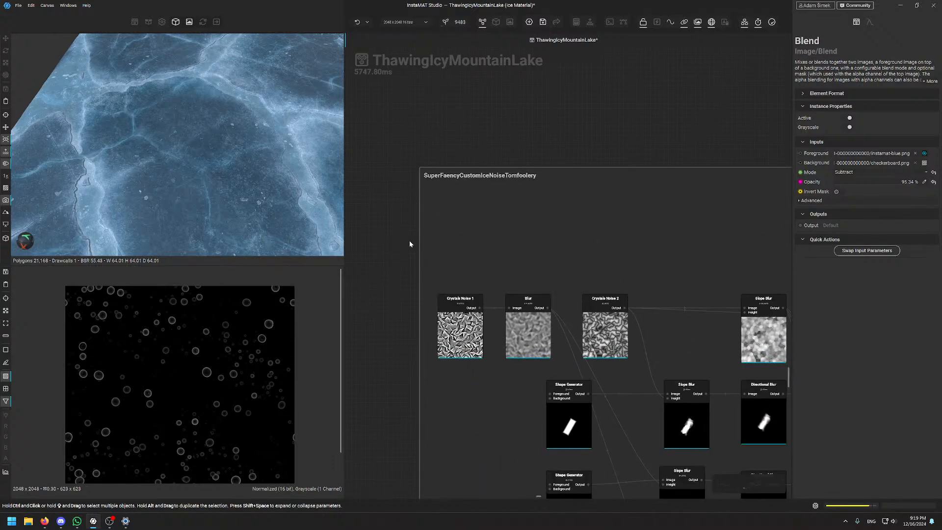
scroll(593, 198, down, 5)
scroll(490, 162, up, 3)
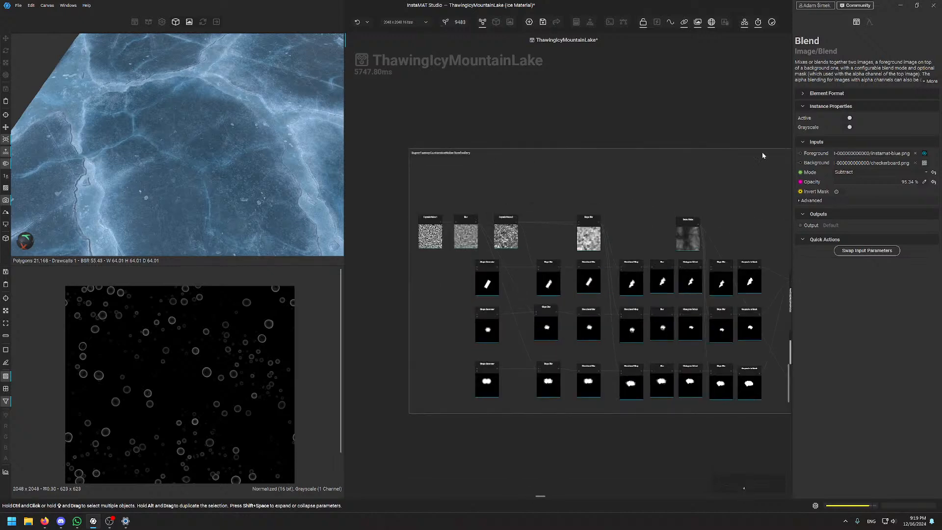
middle_drag(703, 123, 558, 129)
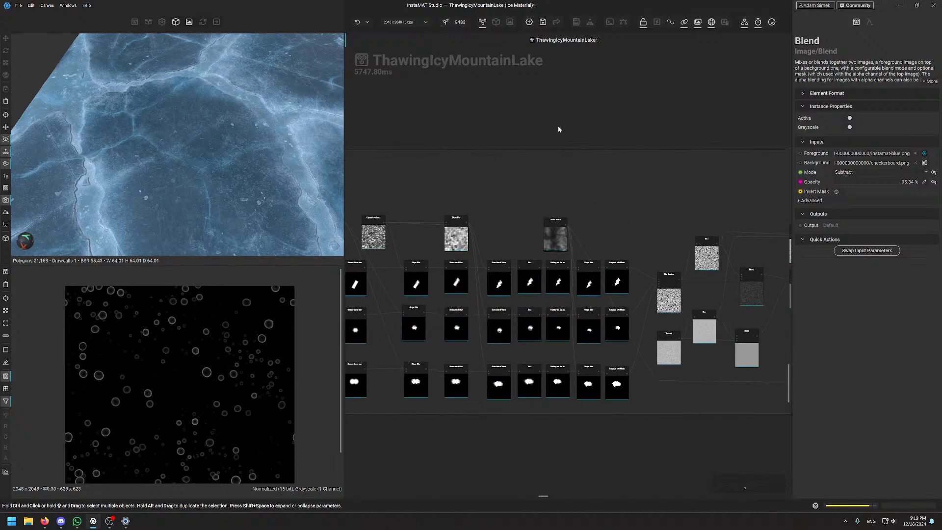
Orbit the ice slab to a low angle, sweep the lighting, then overview all graph groups
alt+drag(288, 140, 127, 170)
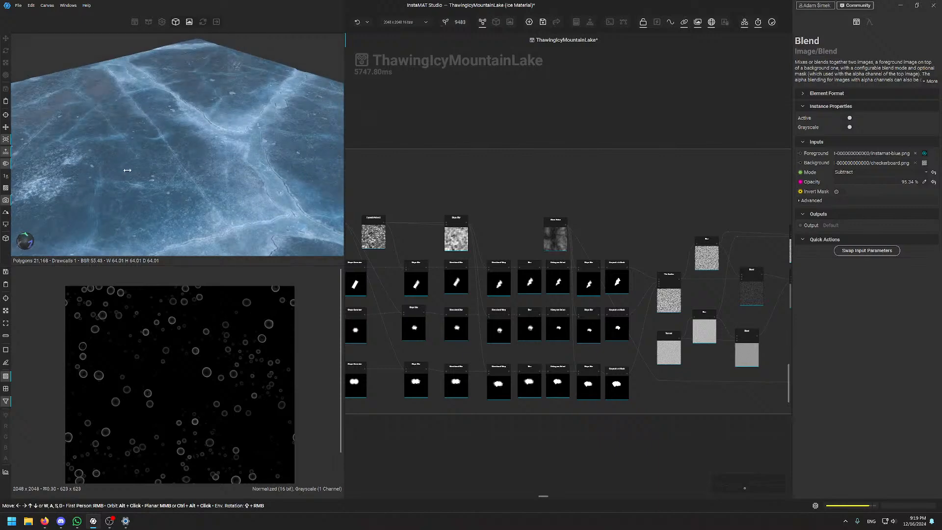
shift+right_drag(127, 170, 173, 167)
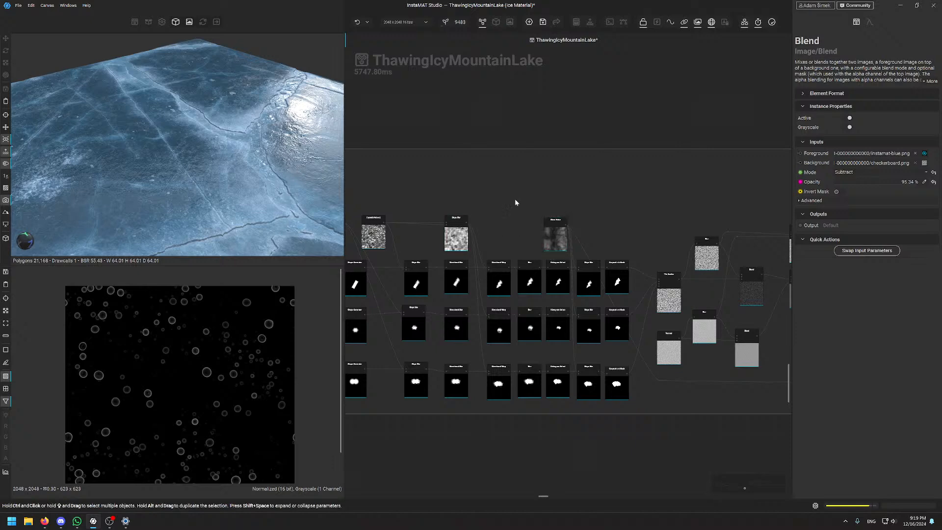
middle_drag(680, 158, 476, 237)
scroll(605, 200, down, 5)
middle_drag(631, 241, 465, 376)
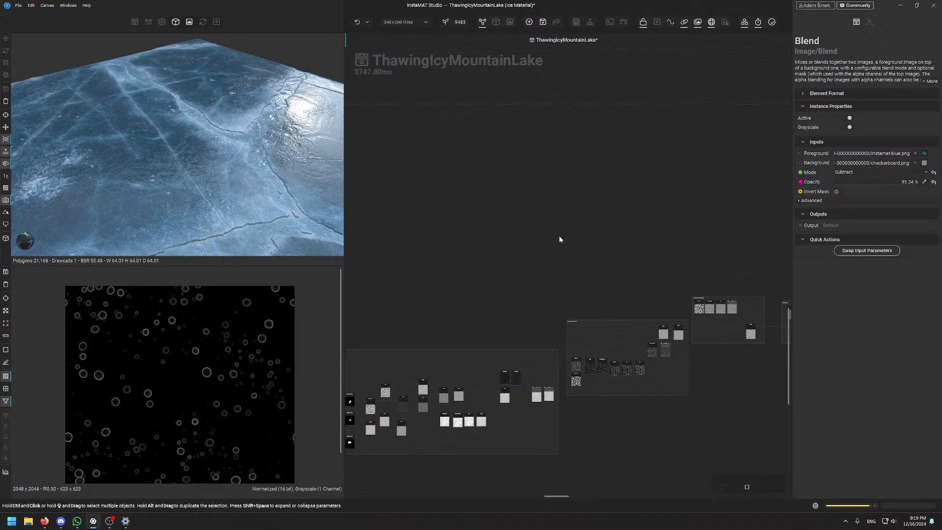
Tour the graph's upper-right groups, SpotsIceChunks and MidSizedBreakage
middle_drag(598, 243, 561, 166)
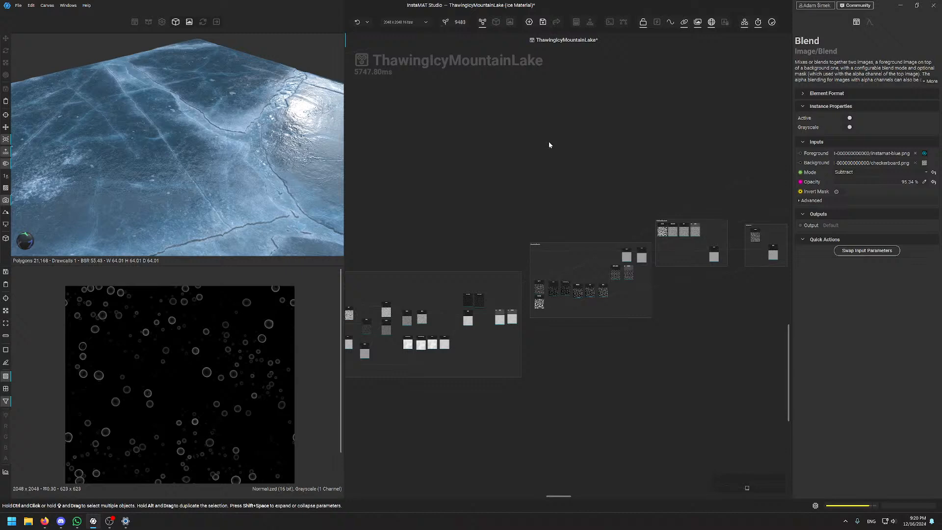
middle_drag(598, 206, 558, 242)
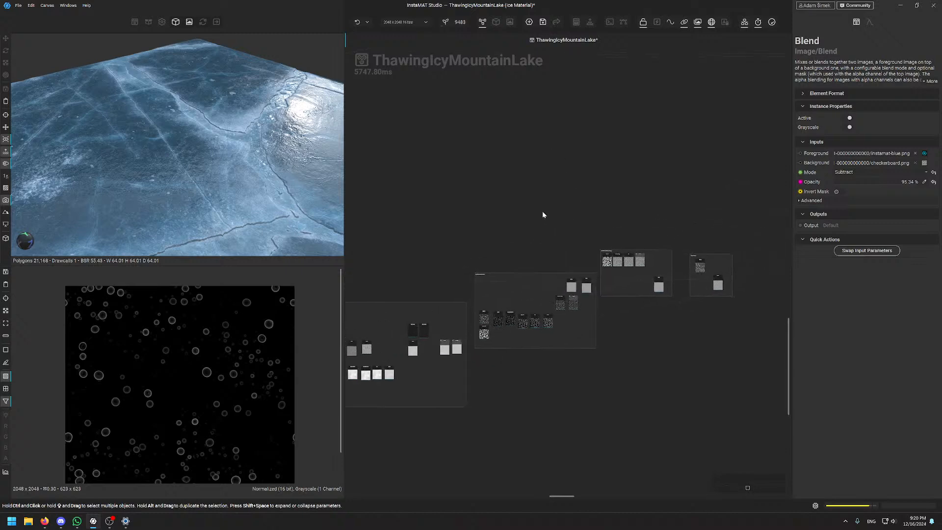
scroll(682, 236, up, 5)
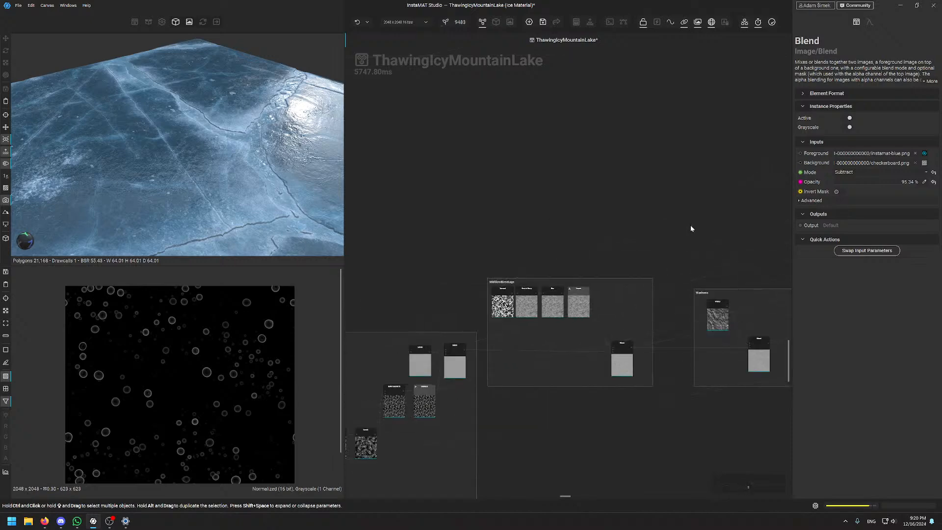
scroll(690, 225, down, 5)
scroll(568, 236, up, 5)
scroll(622, 196, down, 4)
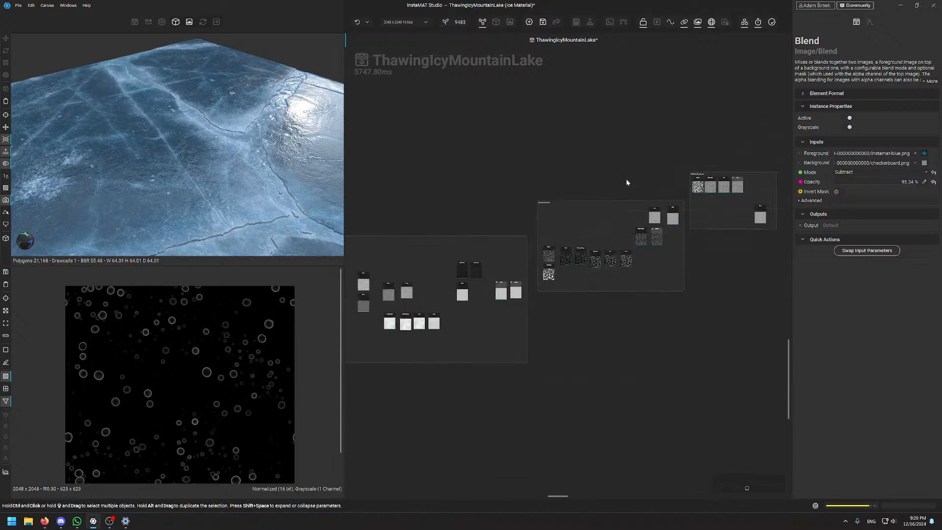
scroll(608, 241, up, 4)
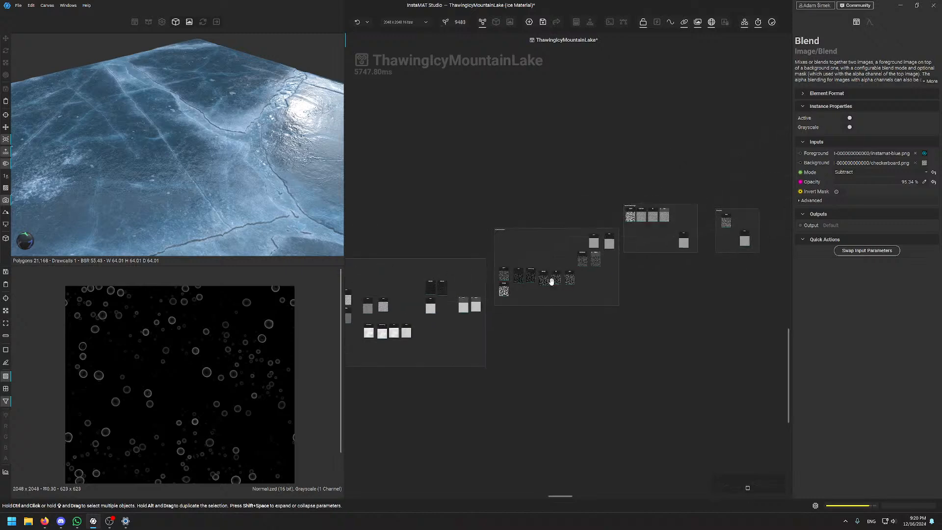
scroll(619, 221, down, 4)
scroll(563, 216, up, 4)
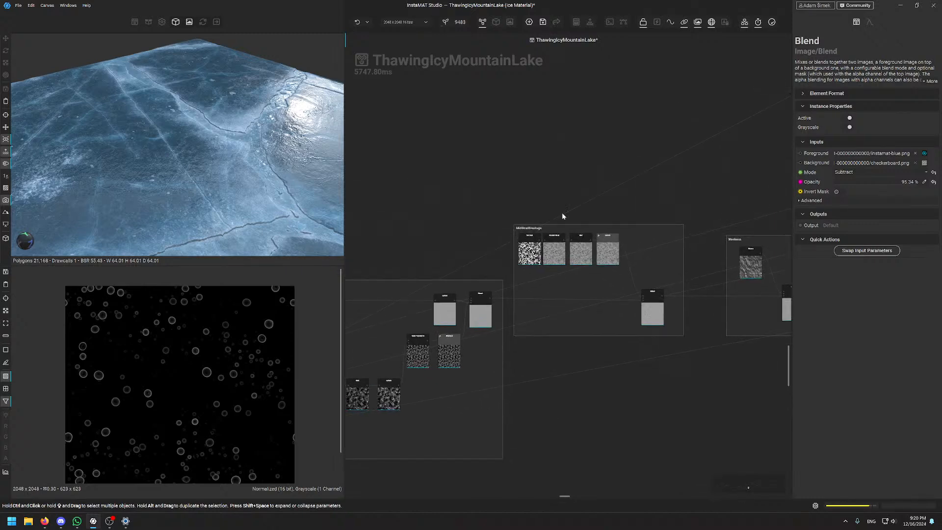
scroll(599, 246, down, 5)
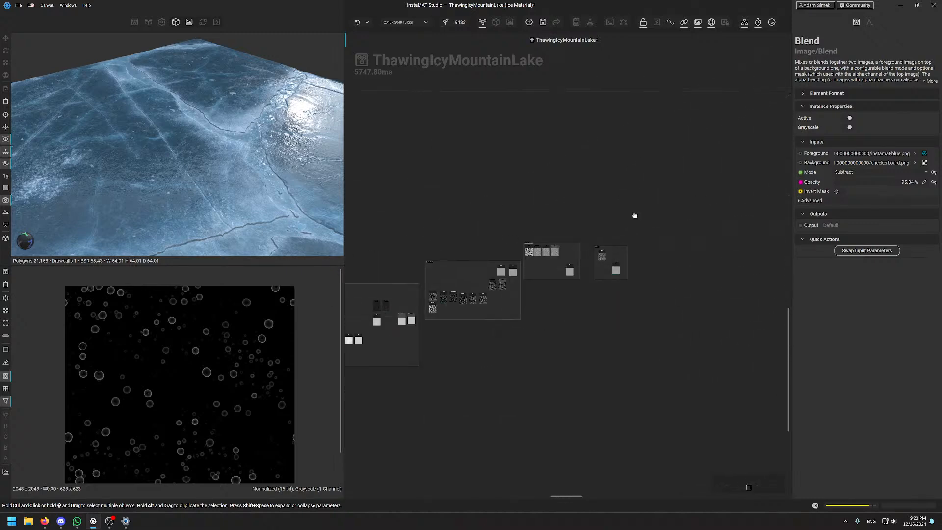
Recentre the graph and zoom in on the frame of cloud-noise, warp and blend nodes
middle_drag(635, 217, 621, 401)
middle_drag(511, 379, 642, 126)
middle_drag(395, 318, 568, 210)
scroll(500, 198, up, 4)
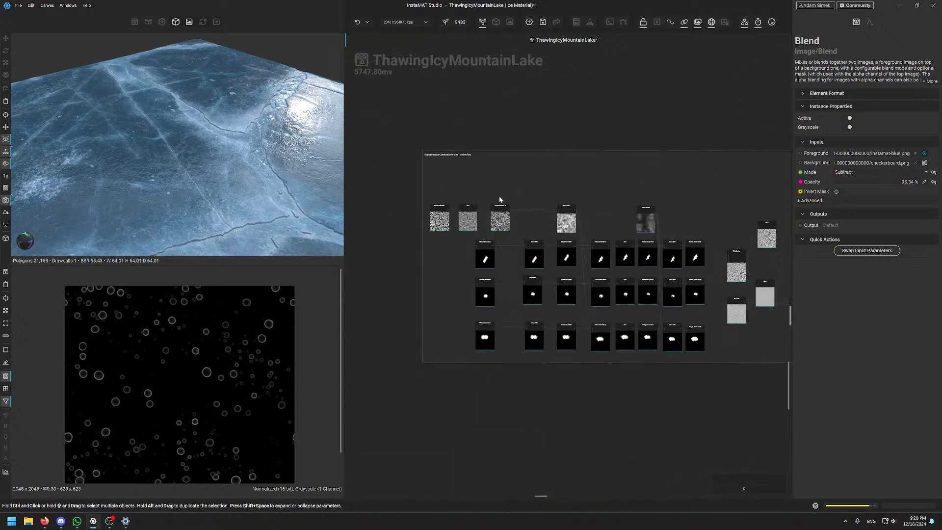
scroll(500, 199, down, 4)
middle_drag(696, 116, 373, 343)
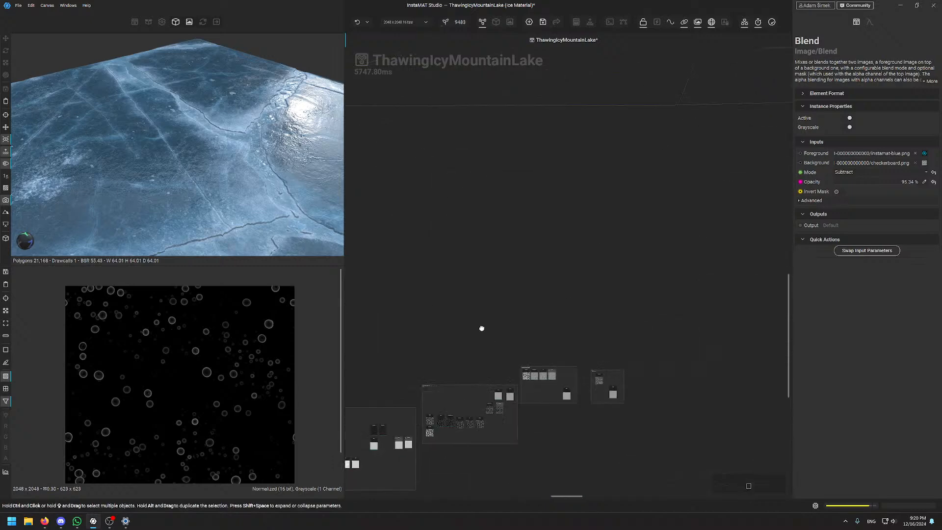
middle_drag(740, 203, 513, 489)
scroll(427, 196, up, 4)
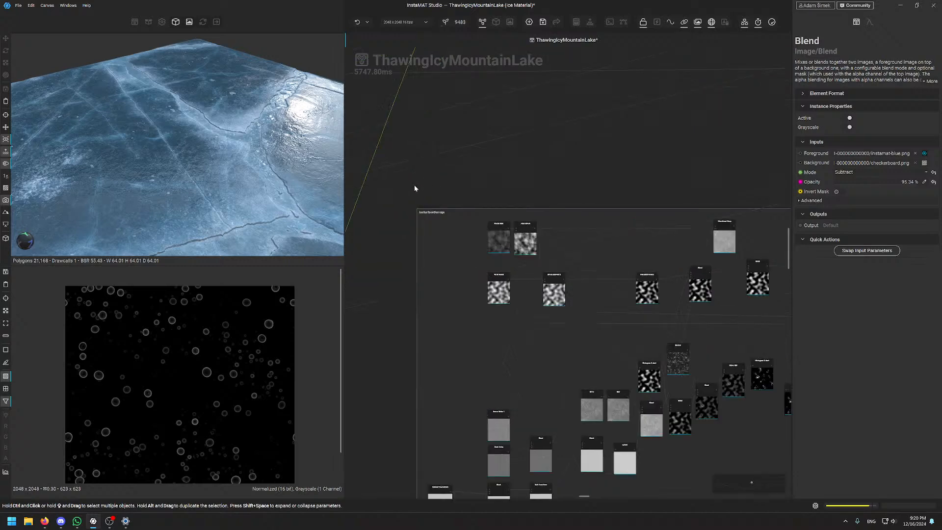
scroll(431, 196, down, 4)
scroll(551, 186, up, 5)
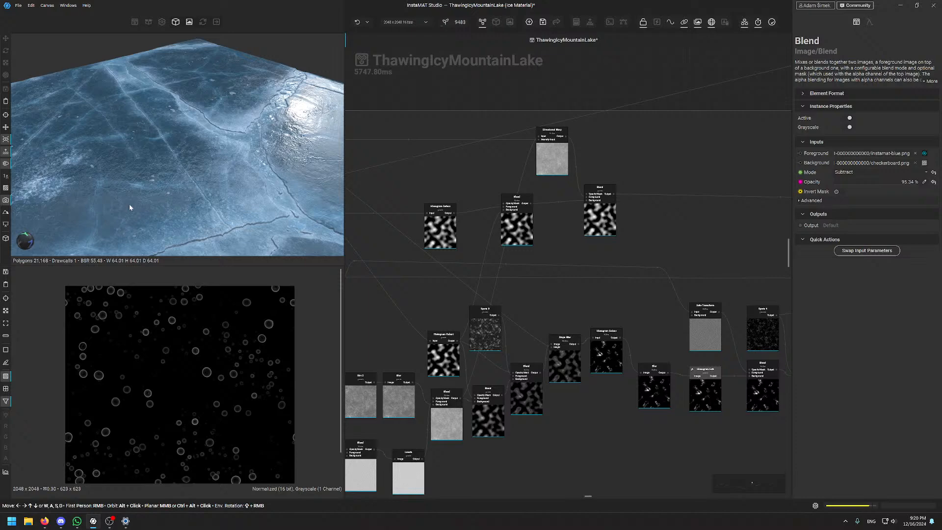
alt+drag(212, 161, 181, 131)
scroll(180, 128, up, 8)
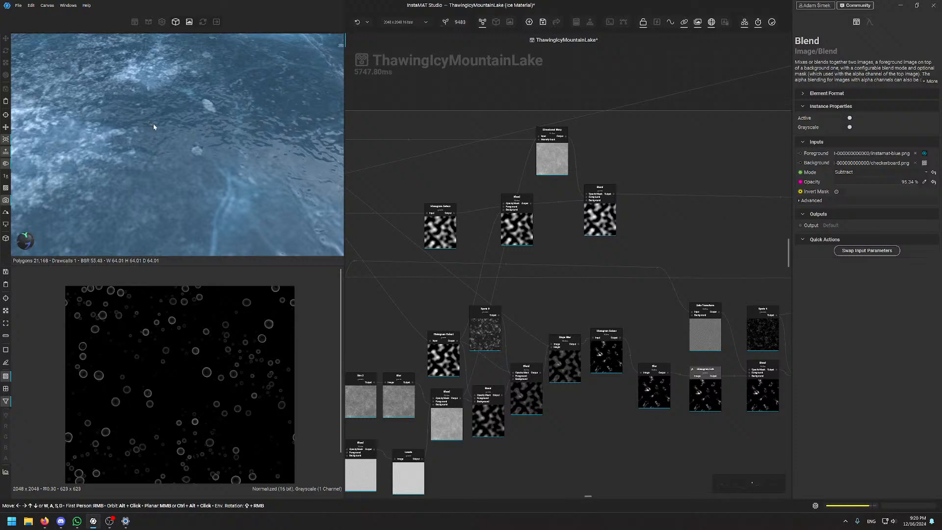
middle_drag(153, 126, 144, 156)
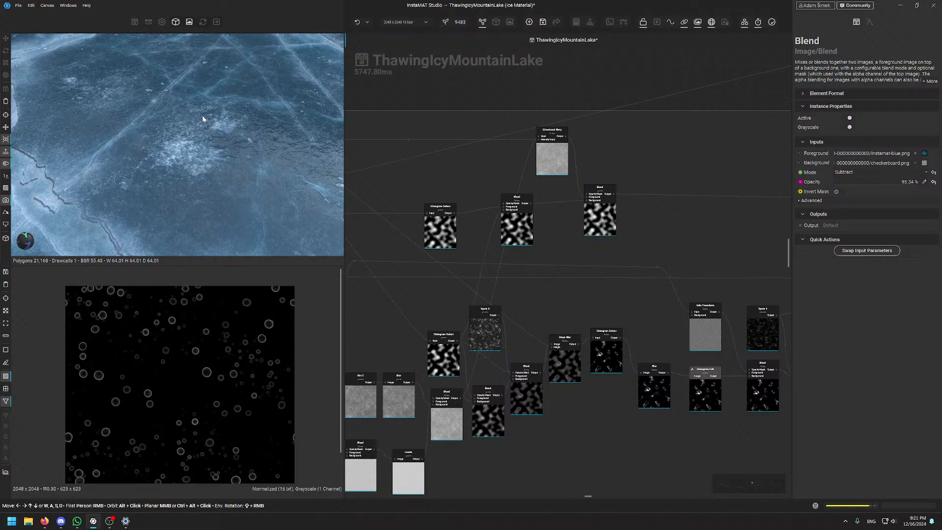
alt+drag(202, 116, 185, 131)
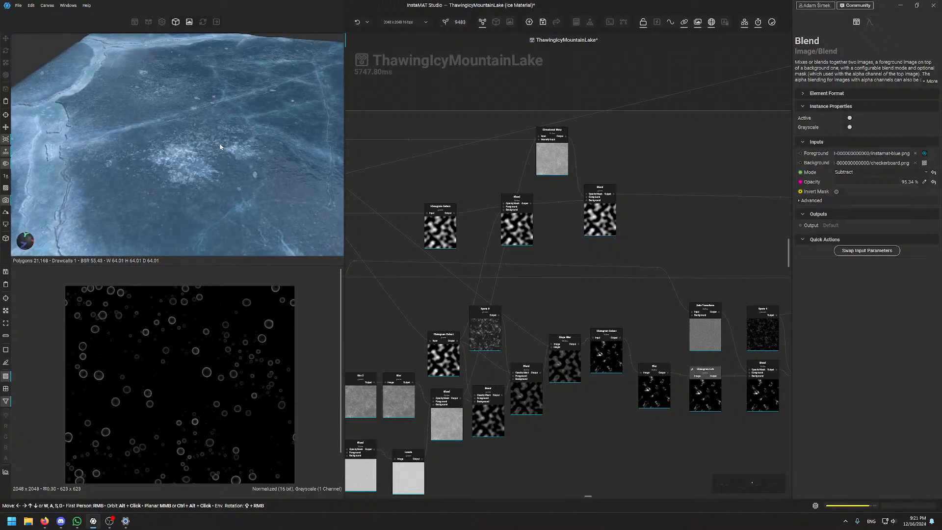
alt+drag(220, 147, 255, 143)
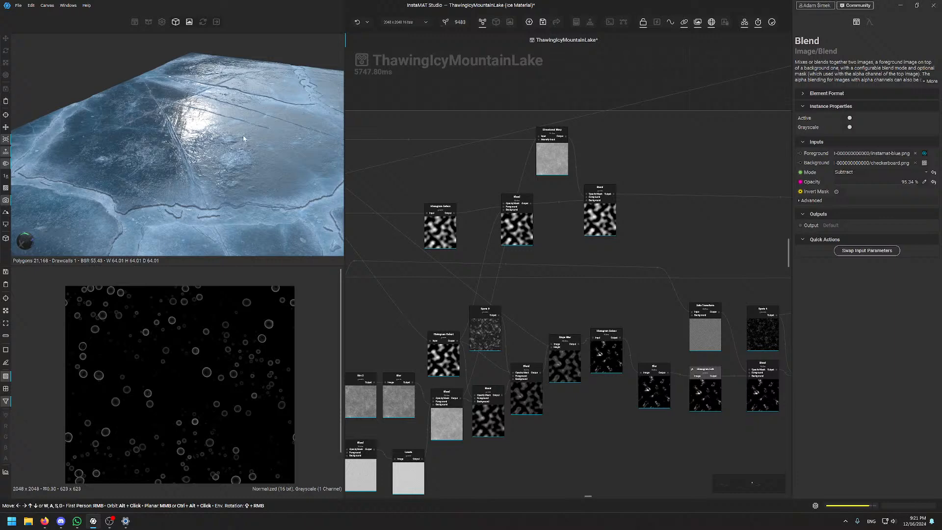
alt+drag(248, 140, 288, 109)
shift+right_drag(289, 109, 262, 119)
scroll(186, 201, up, 2)
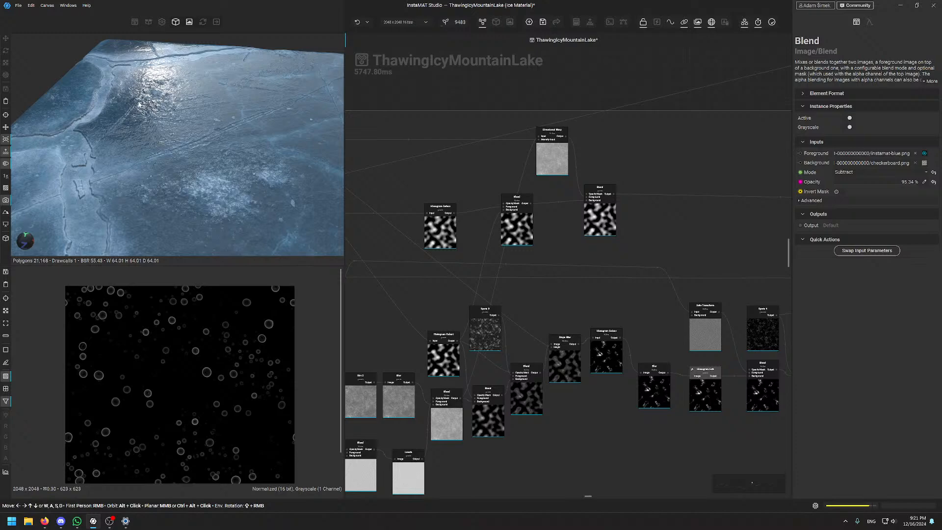
alt+drag(139, 104, 170, 168)
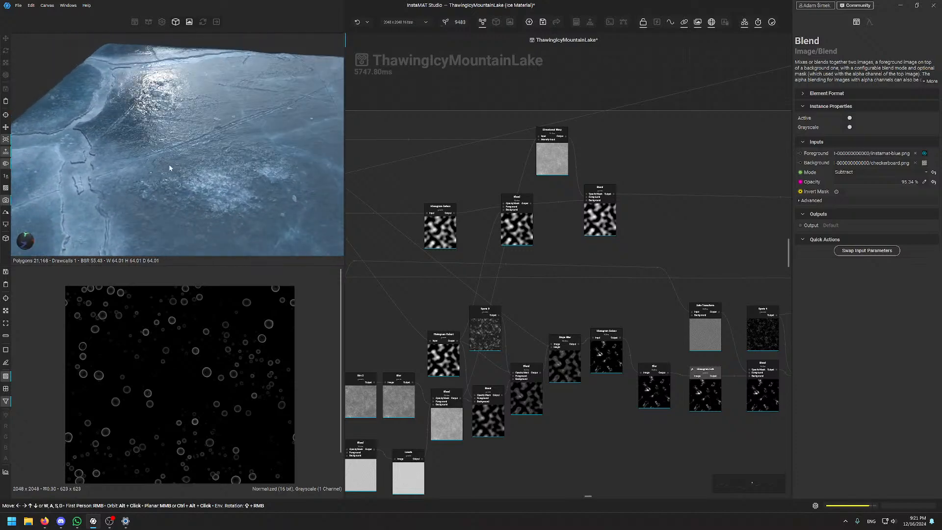
alt+drag(223, 189, 177, 171)
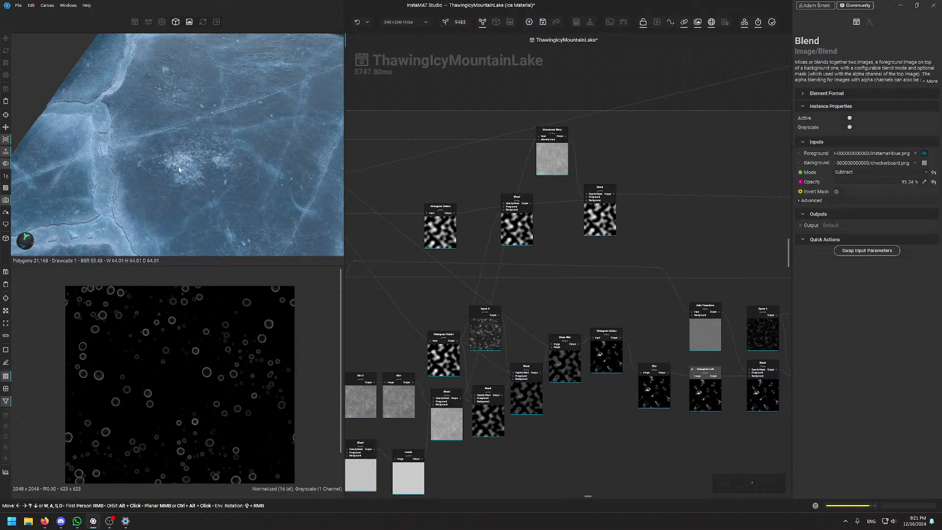
scroll(178, 170, down, 3)
alt+drag(229, 189, 215, 129)
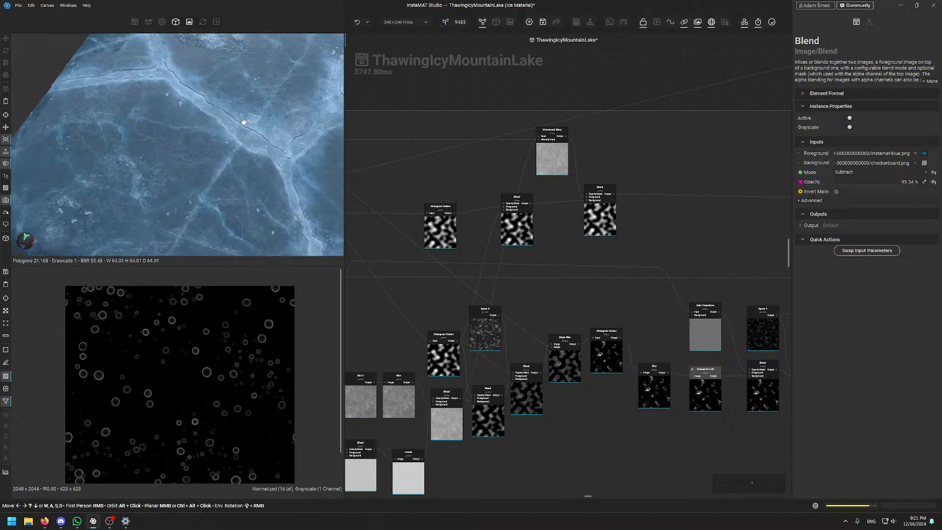
scroll(215, 127, up, 3)
scroll(215, 125, up, 3)
scroll(217, 140, down, 3)
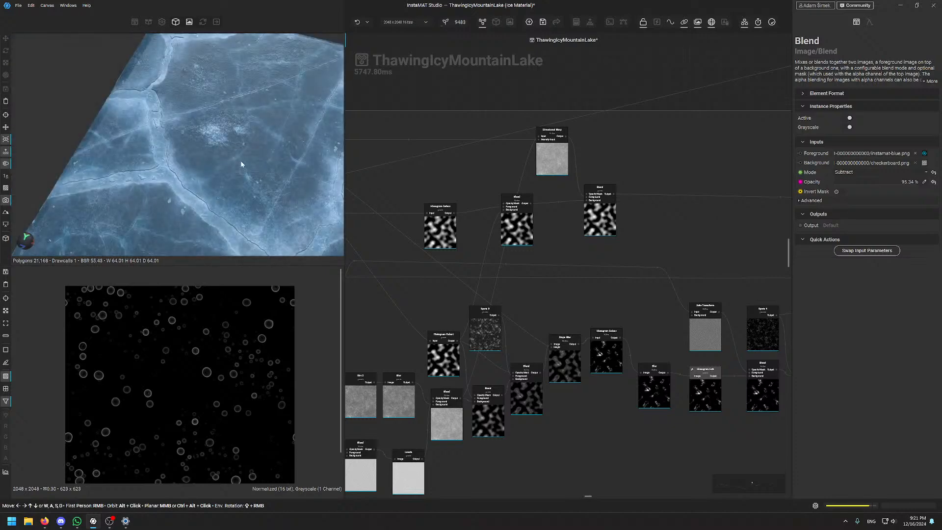
middle_drag(240, 160, 232, 167)
scroll(222, 151, up, 3)
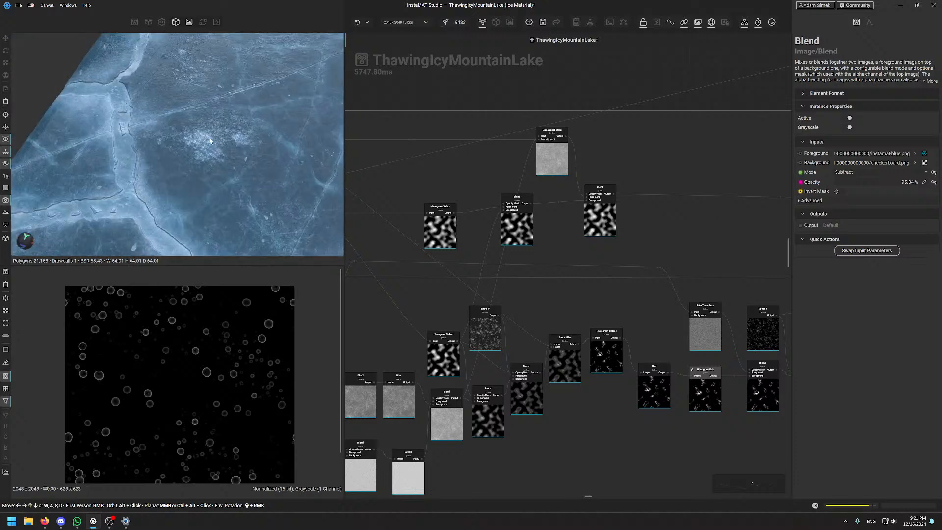
scroll(210, 145, up, 1)
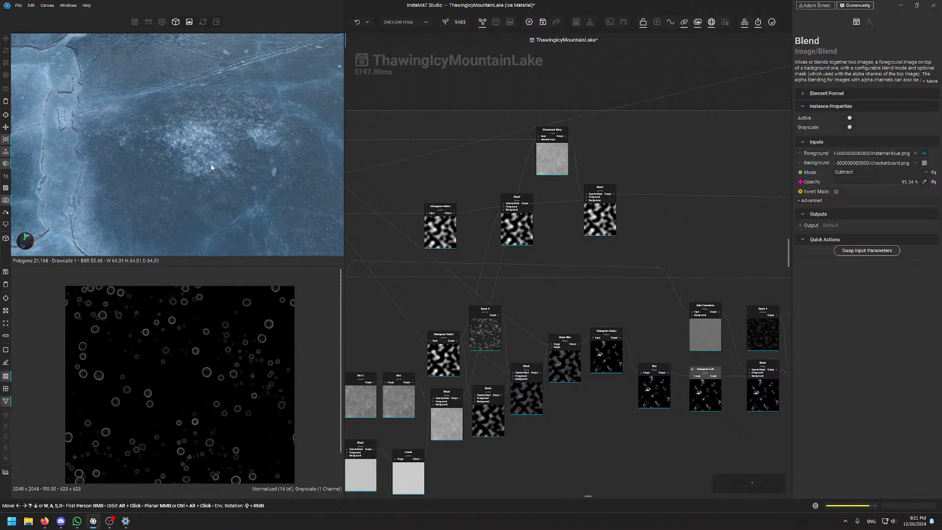
mouse_move(211, 168)
alt+mouse_down()
mouse_move(216, 158)
mouse_move(210, 179)
alt+mouse_up()
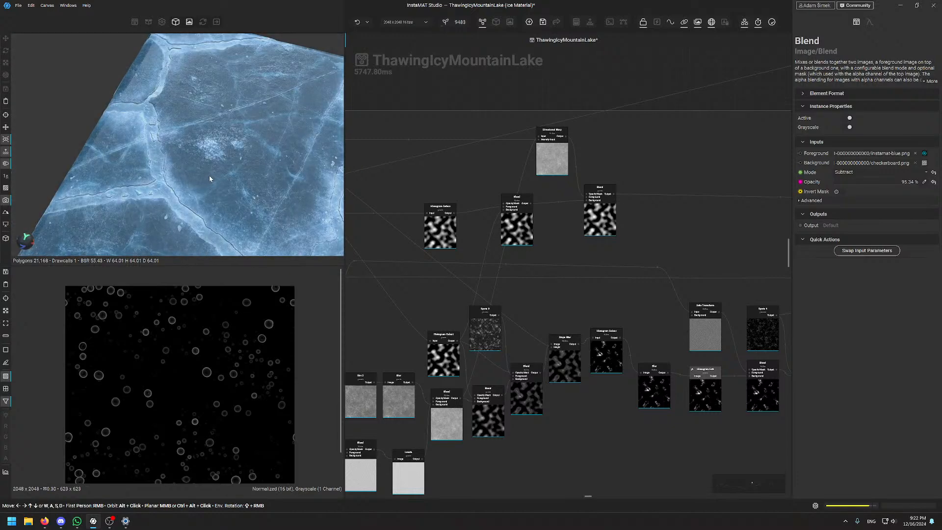
scroll(470, 304, down, 5)
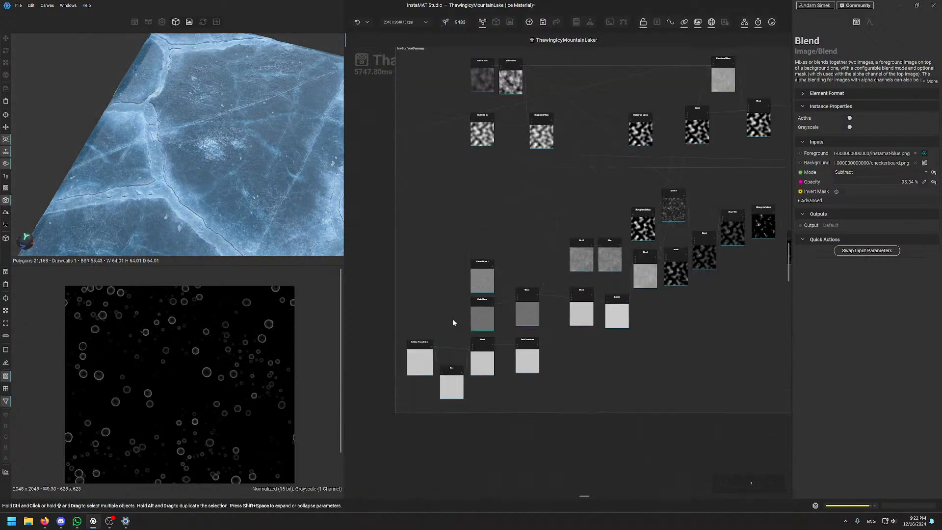
Preview the Spots 5 grunge noise in the 2D view
scroll(486, 132, up, 2)
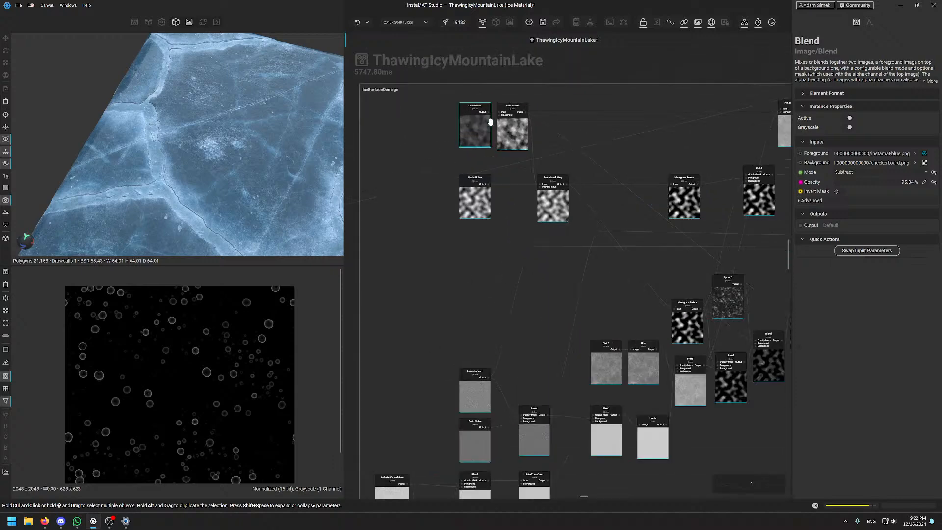
scroll(490, 121, up, 2)
middle_drag(681, 223, 512, 125)
scroll(632, 245, up, 2)
click(632, 245)
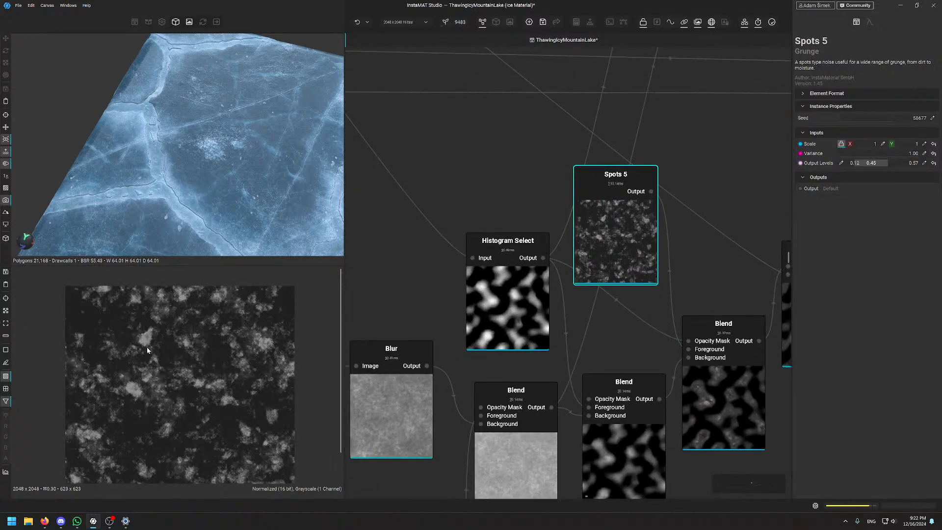
Preview the Blend output, then the Histogram Select mask (Position 0.52, Range 0.31)
scroll(104, 351, up, 4)
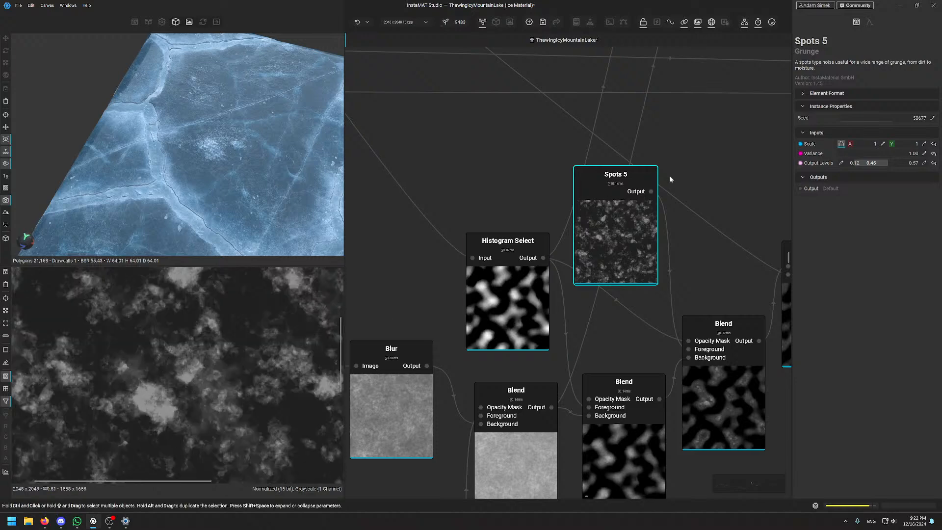
middle_drag(578, 243, 353, 263)
scroll(483, 401, up, 1)
click(483, 401)
click(710, 341)
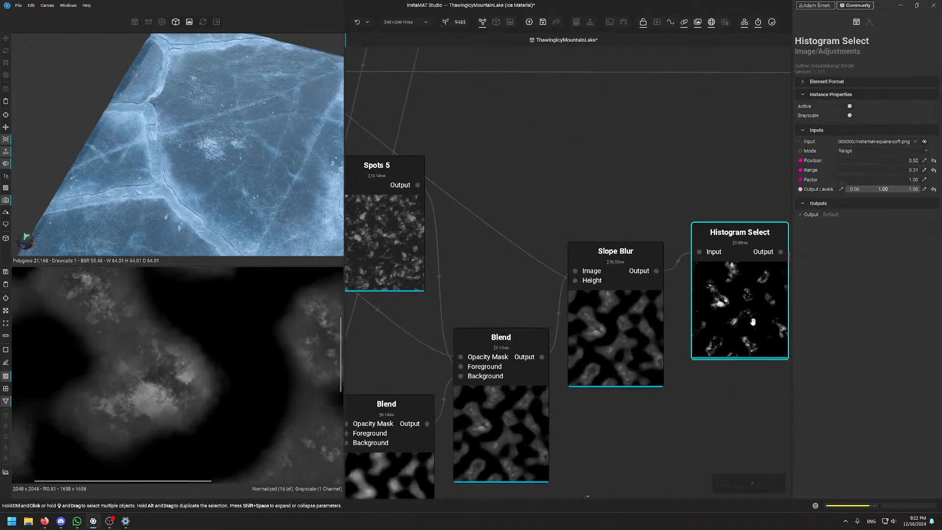
Move to the downstream Blend and Levels nodes, inspect Overlay Blend's settings, and zoom out
scroll(185, 338, down, 1)
scroll(186, 338, down, 4)
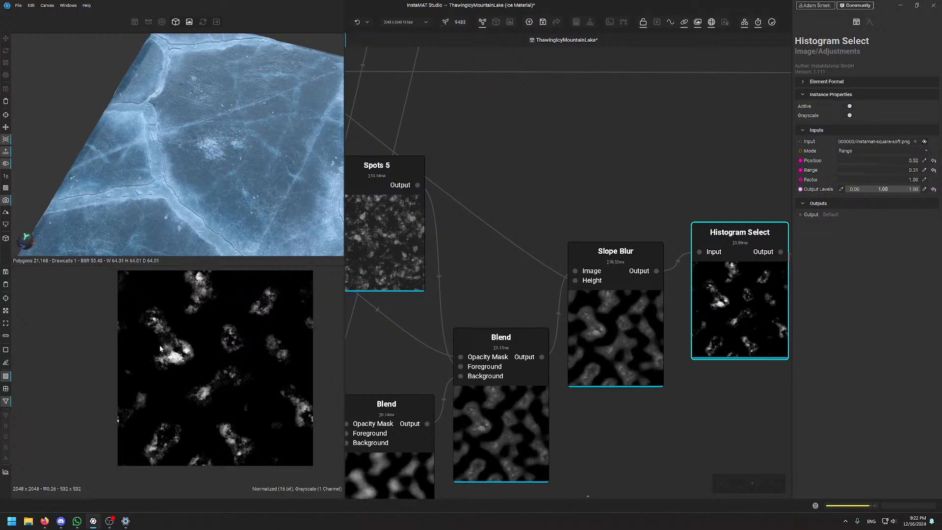
scroll(698, 162, down, 3)
middle_drag(779, 192, 587, 224)
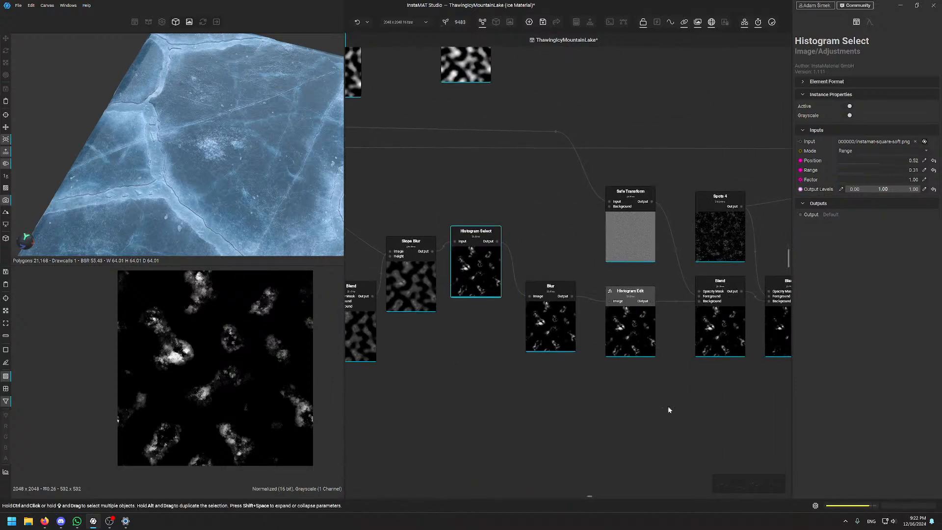
middle_drag(785, 384, 433, 407)
scroll(578, 325, down, 6)
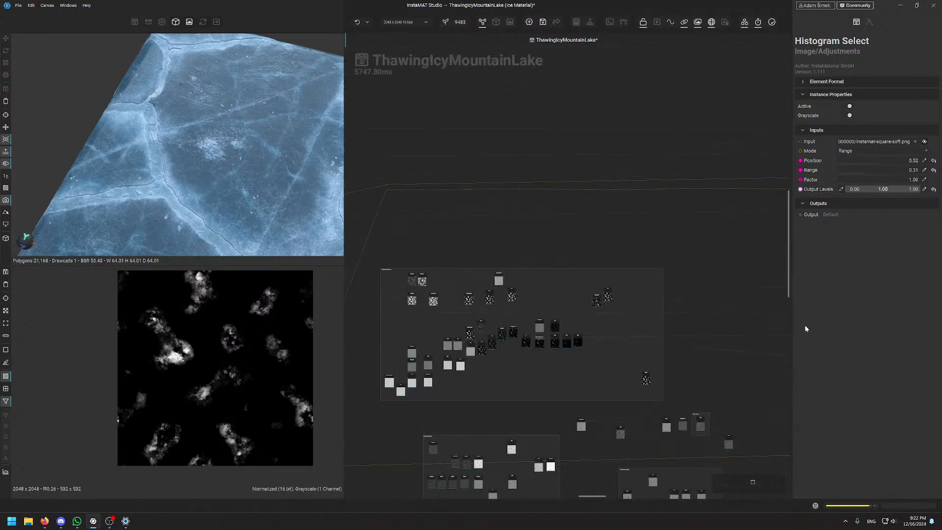
scroll(658, 400, up, 6)
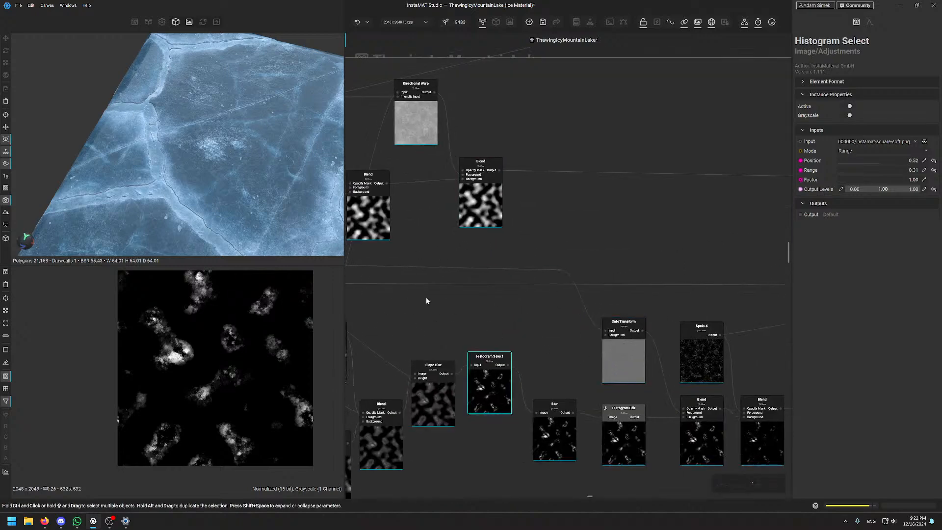
middle_drag(546, 315, 450, 237)
click(601, 371)
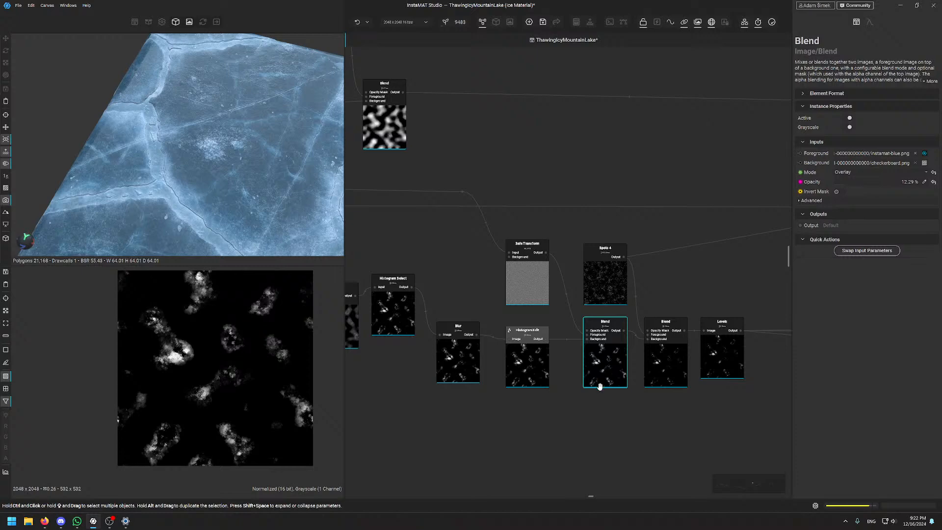
scroll(449, 191, down, 3)
scroll(448, 190, down, 6)
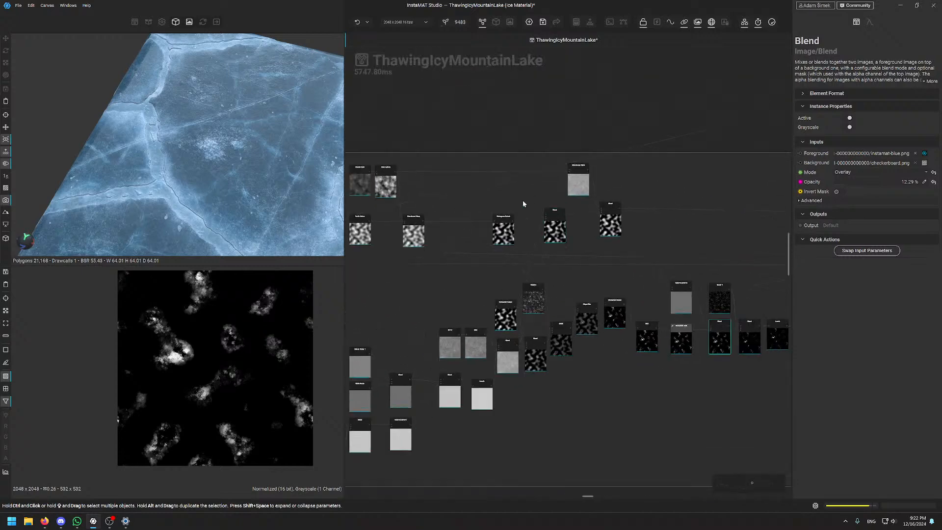
Reposition the graph overview and bring the nodes beside FinalTouchesNoise into view
scroll(213, 151, up, 5)
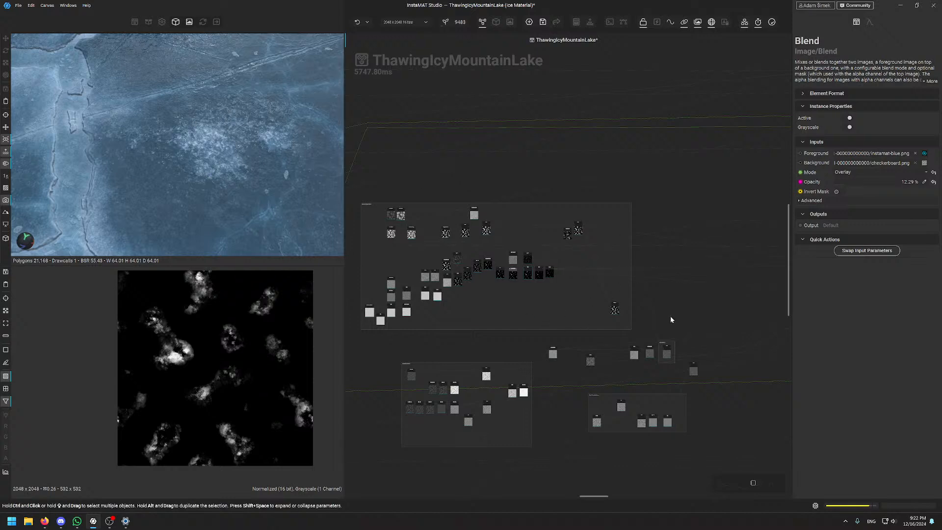
middle_drag(673, 316, 644, 278)
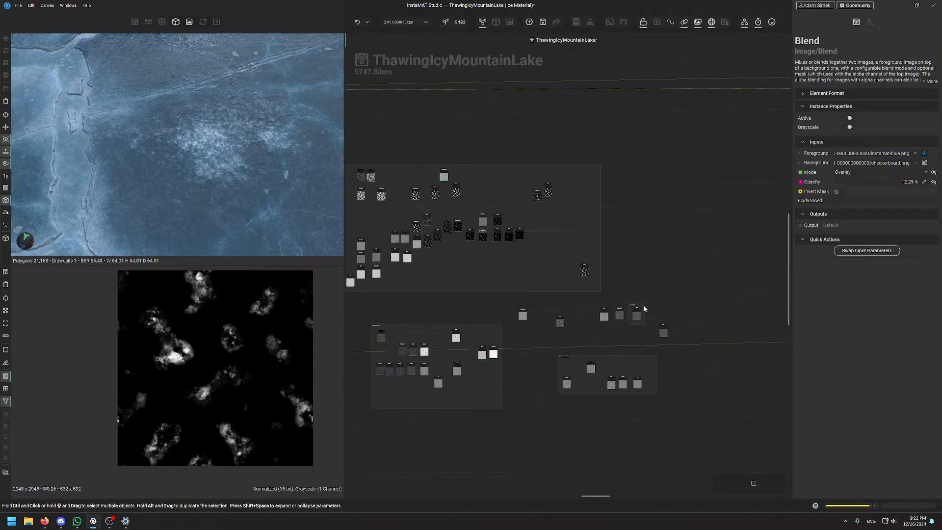
scroll(652, 328, up, 5)
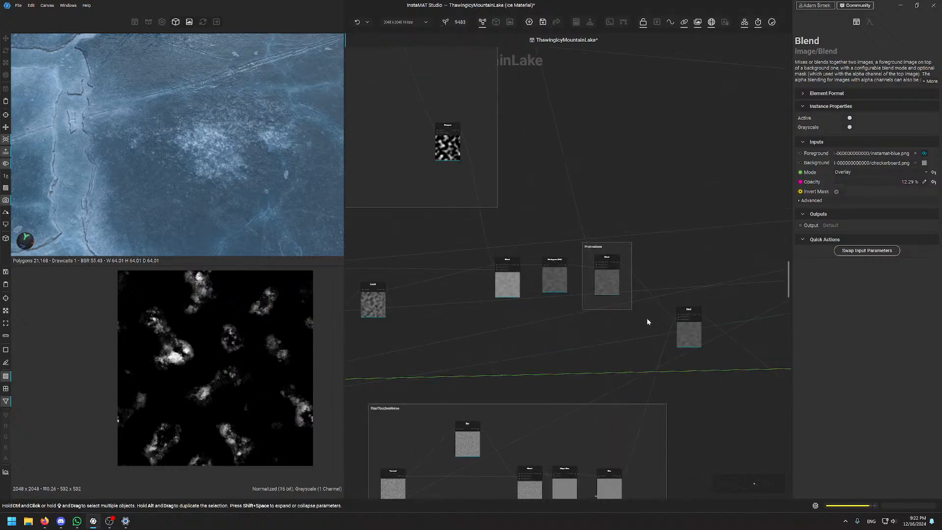
scroll(640, 320, down, 4)
scroll(508, 385, up, 5)
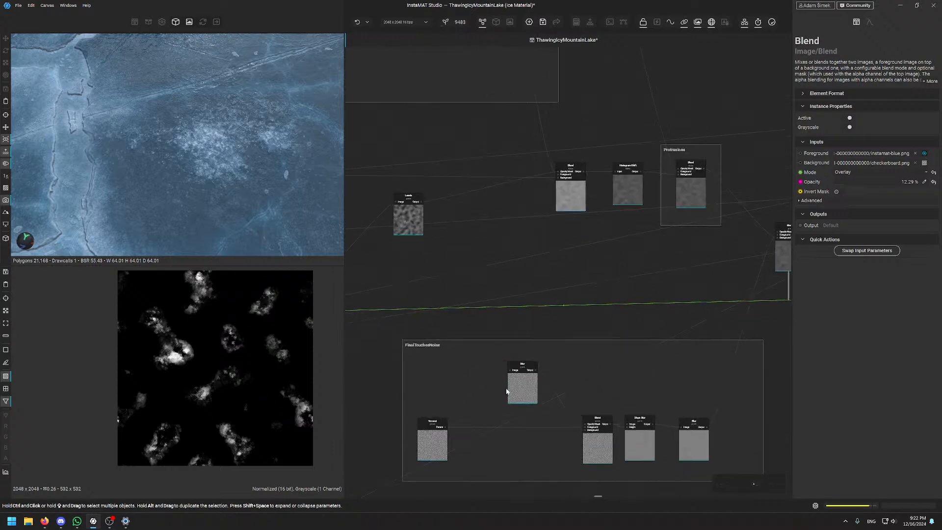
middle_drag(482, 333, 695, 327)
middle_drag(565, 342, 682, 303)
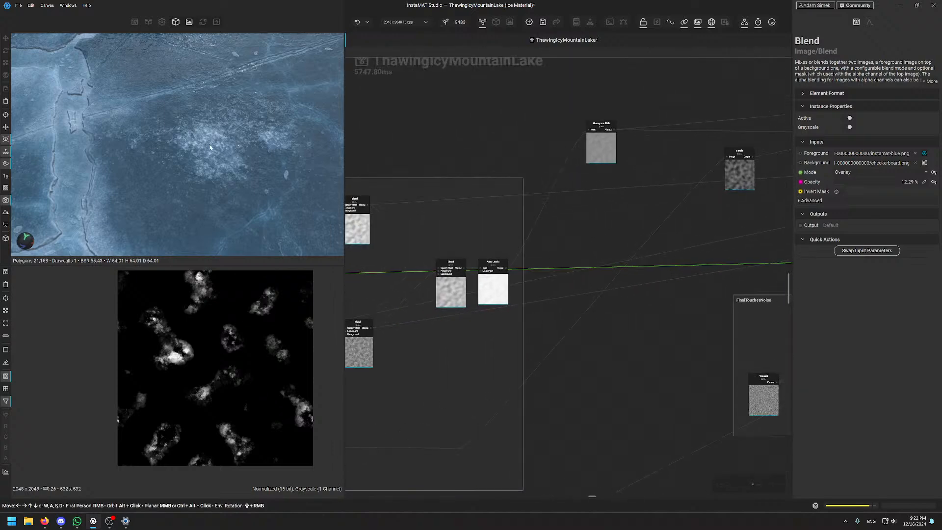
scroll(209, 144, down, 4)
Centre the Histogram Shift node and preview its soft grey noise (Master -0.40)
middle_drag(635, 344, 419, 322)
middle_drag(496, 198, 712, 278)
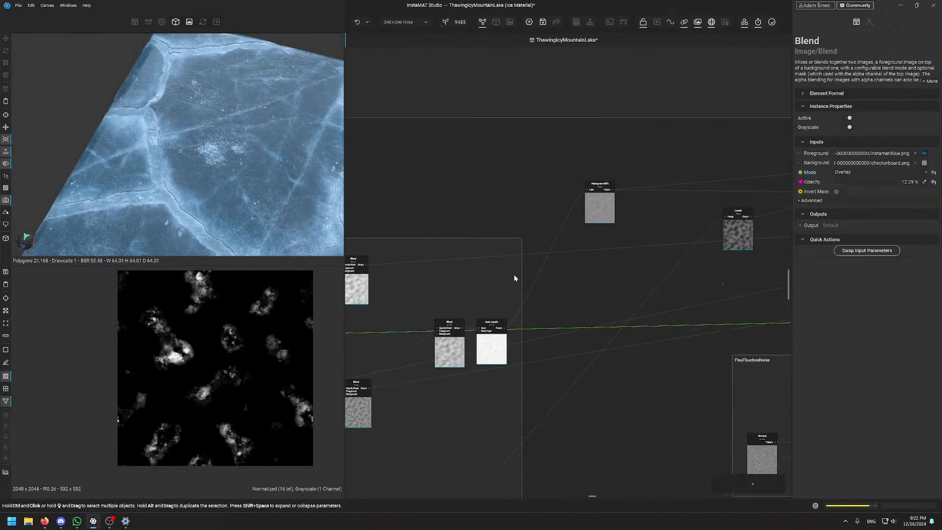
middle_drag(437, 327, 493, 309)
middle_drag(655, 200, 566, 259)
scroll(566, 258, up, 5)
double_click(565, 258)
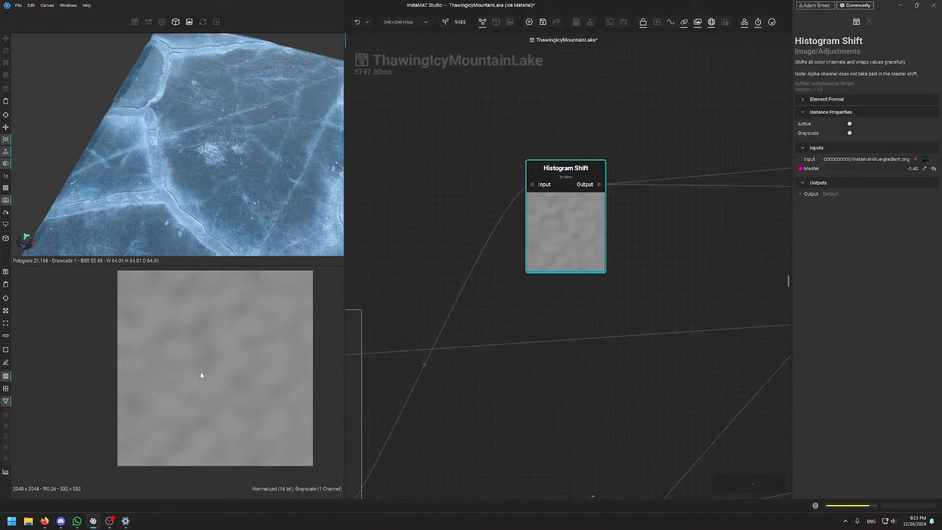
scroll(201, 358, up, 4)
scroll(473, 351, down, 9)
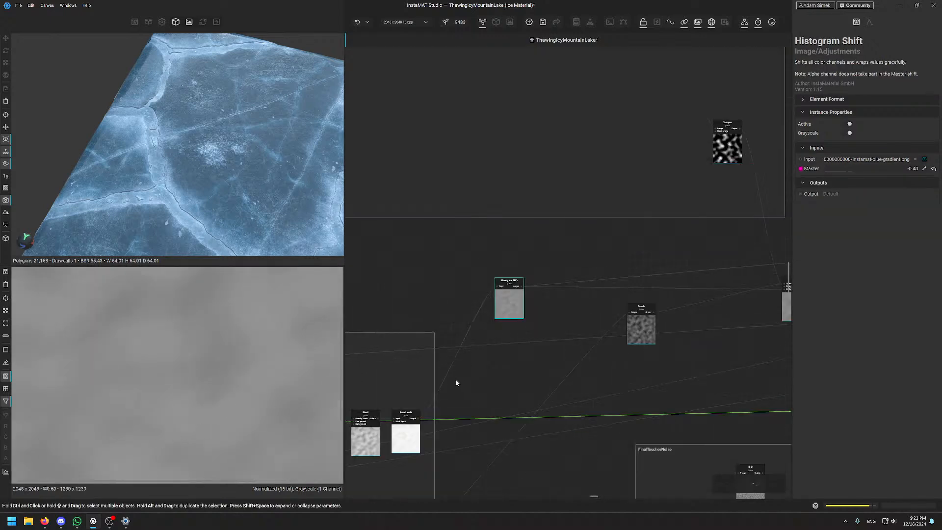
middle_drag(430, 429, 532, 399)
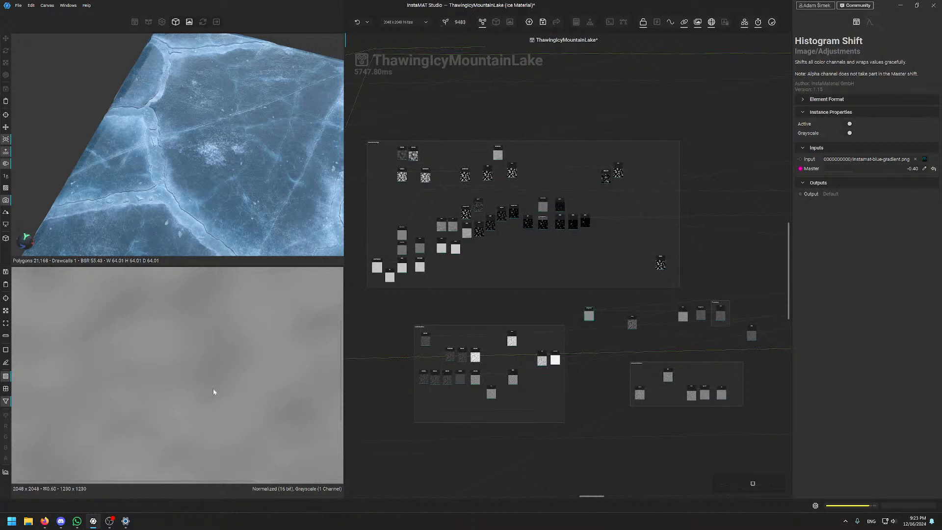
scroll(123, 436, up, 2)
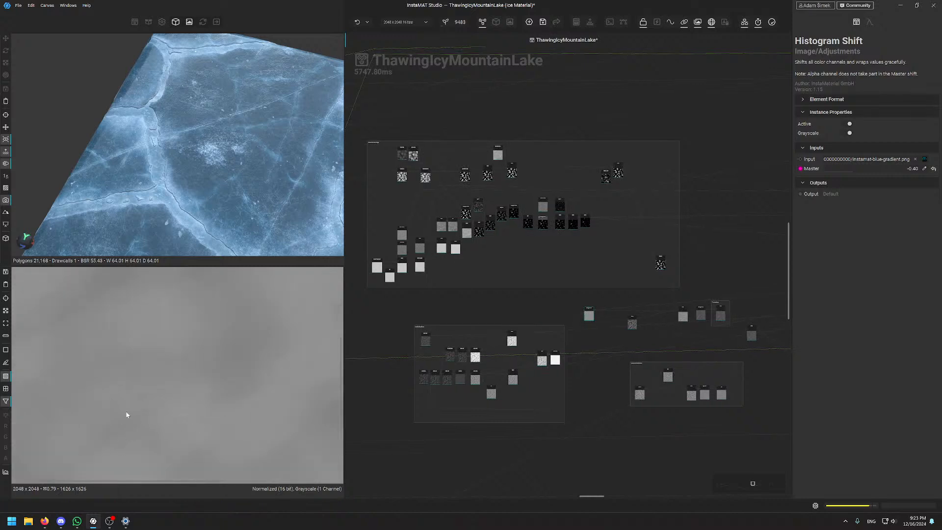
scroll(111, 304, up, 7)
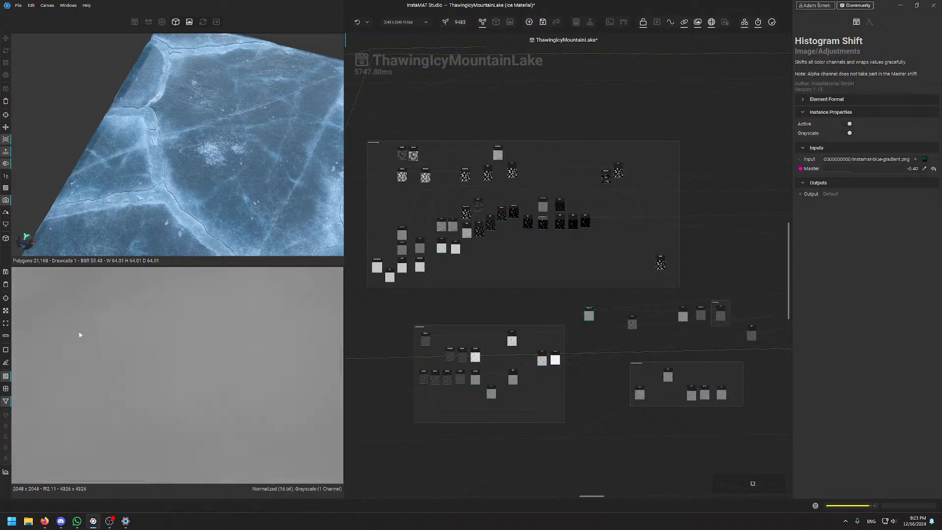
scroll(239, 350, down, 10)
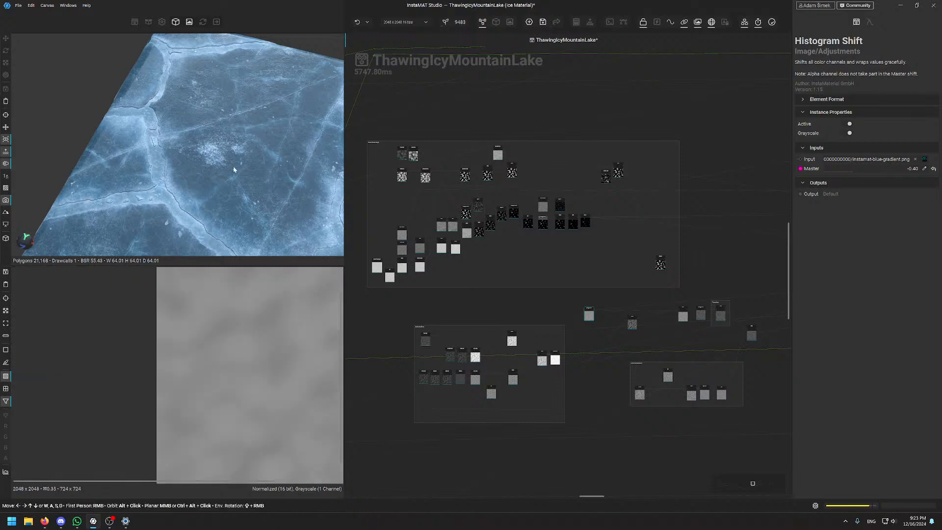
scroll(234, 169, up, 2)
Orbit the ice plane and rotate the lighting, tilting from top-down to perspective
alt+drag(240, 225, 227, 196)
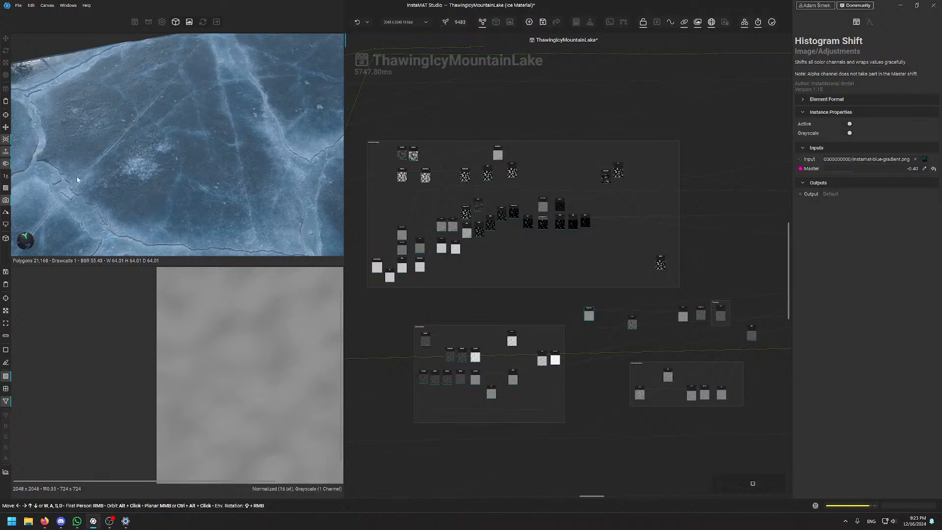
scroll(148, 133, down, 4)
alt+drag(147, 134, 219, 145)
scroll(231, 154, up, 3)
middle_drag(219, 145, 182, 140)
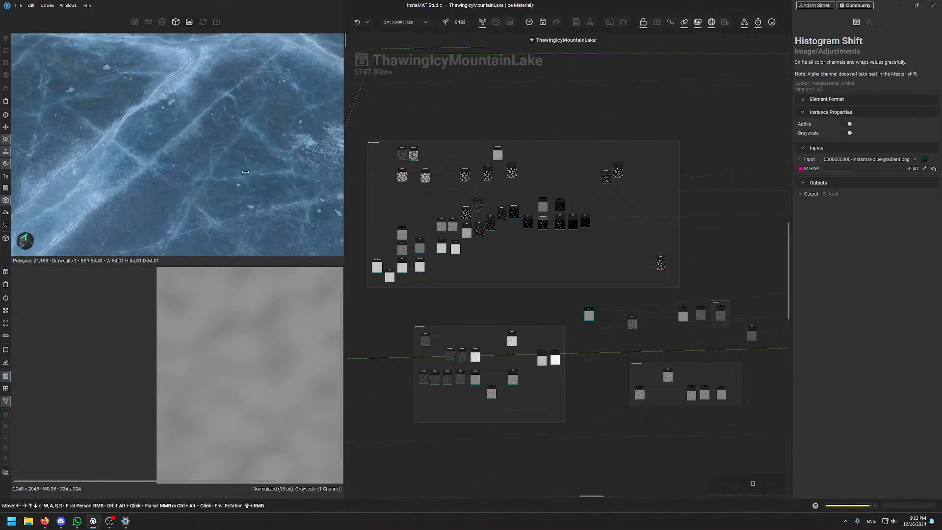
shift+right_drag(182, 140, 194, 158)
alt+drag(194, 158, 212, 145)
scroll(188, 149, down, 3)
scroll(242, 148, up, 4)
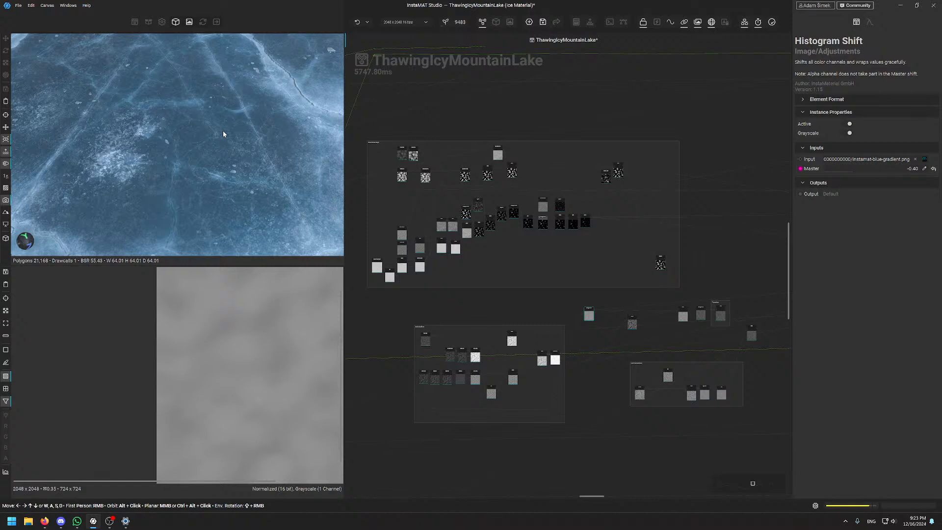
alt+drag(223, 132, 206, 121)
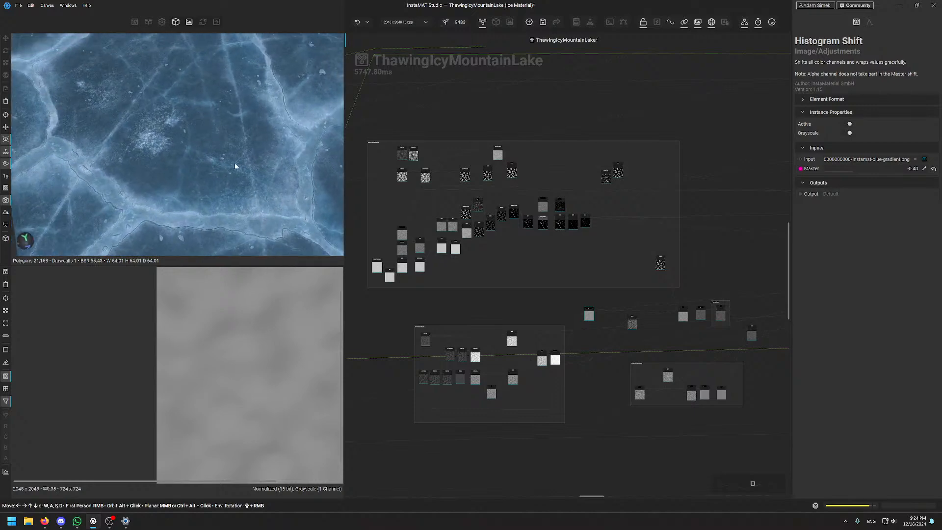
alt+drag(235, 166, 178, 126)
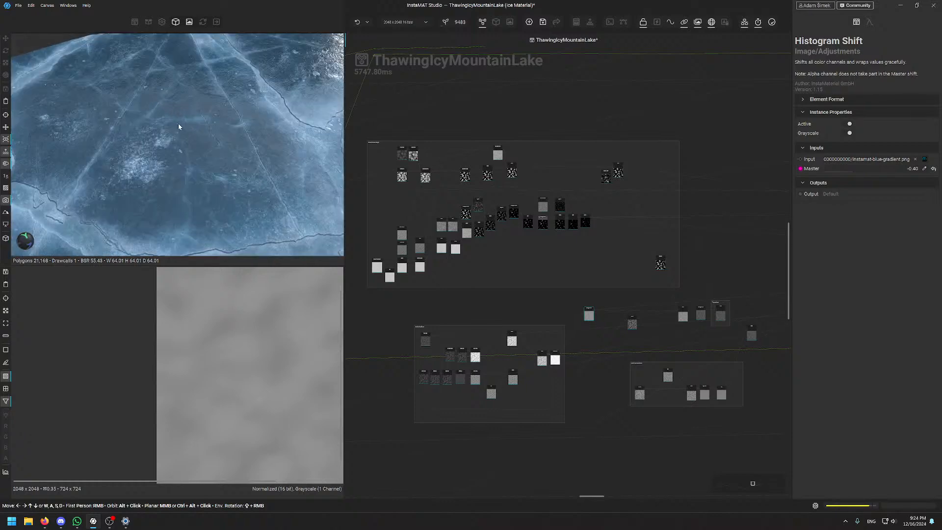
Pan and zoom the graph onto the orange Surface+RiversBlend frame where Curve feeds Blend
scroll(558, 254, up, 5)
middle_drag(552, 256, 436, 151)
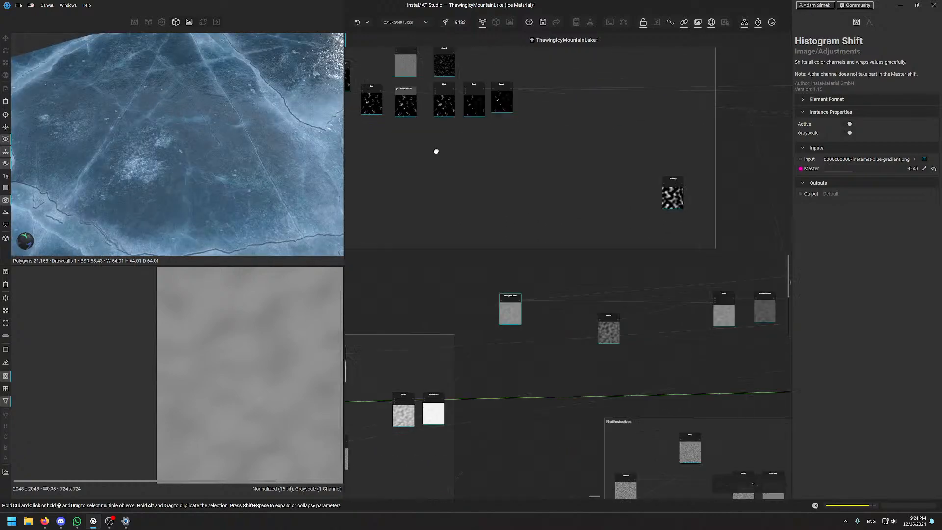
scroll(475, 111, down, 8)
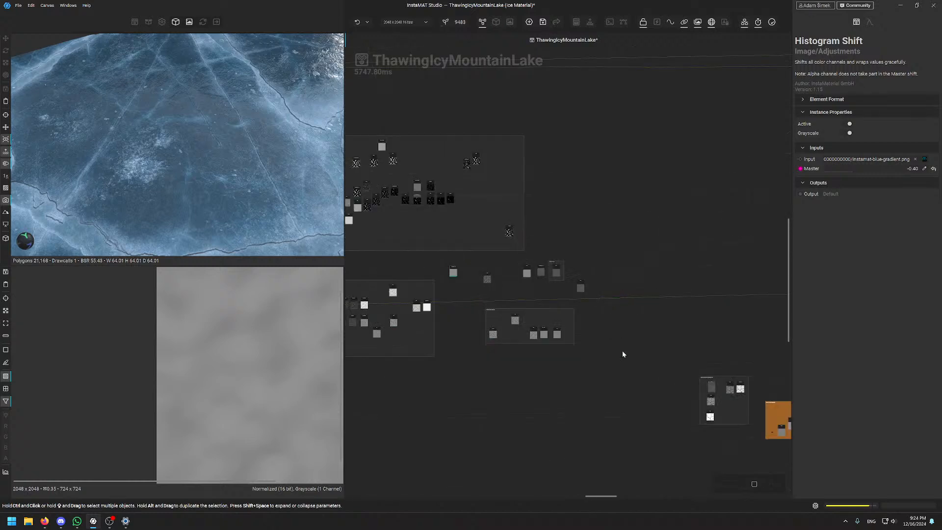
middle_drag(606, 329, 472, 208)
scroll(649, 259, up, 3)
middle_drag(640, 257, 519, 177)
scroll(584, 212, up, 4)
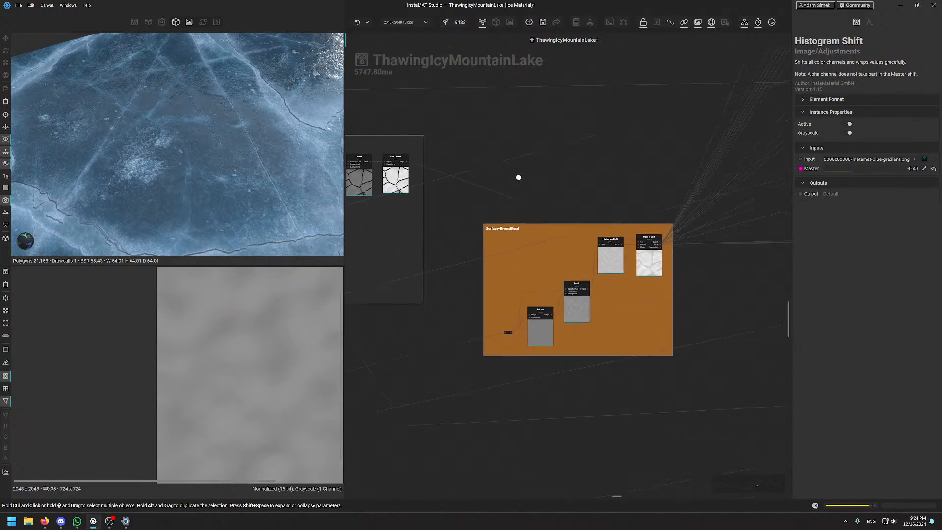
Select Blend Height to preview it and frame the whole Surface+RiversBlend group
scroll(609, 230, up, 3)
click(579, 291)
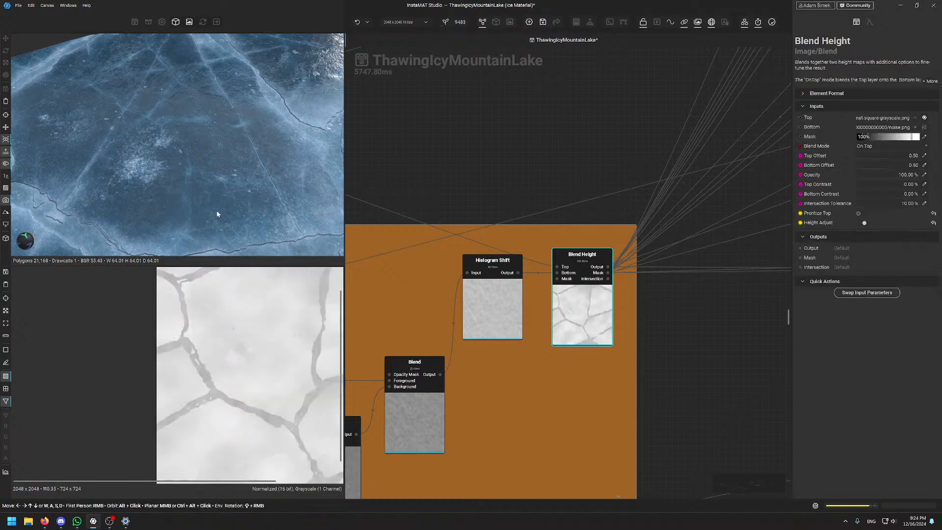
scroll(592, 263, up, 3)
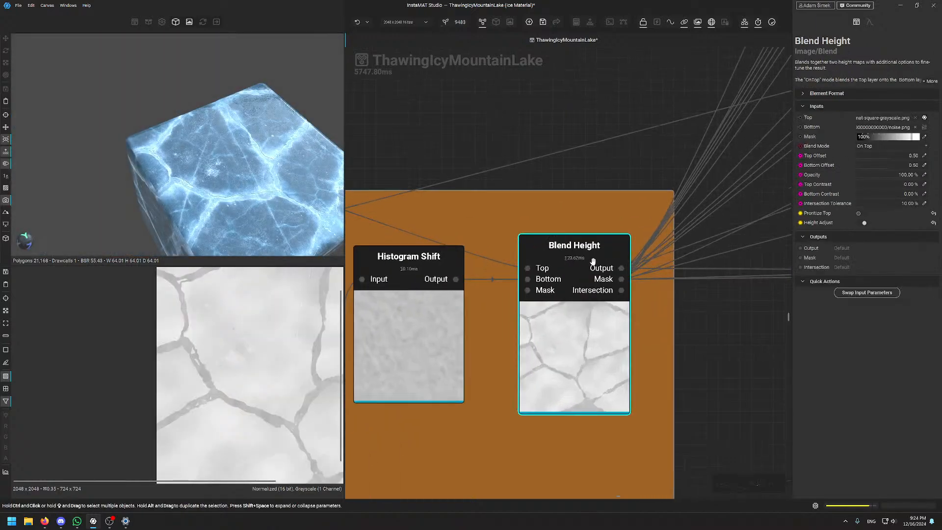
scroll(592, 261, down, 4)
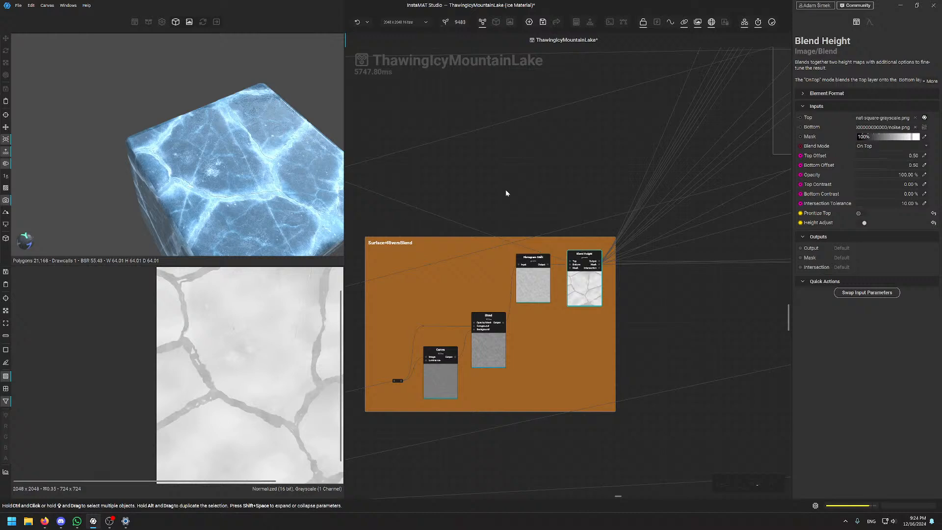
middle_drag(506, 193, 548, 178)
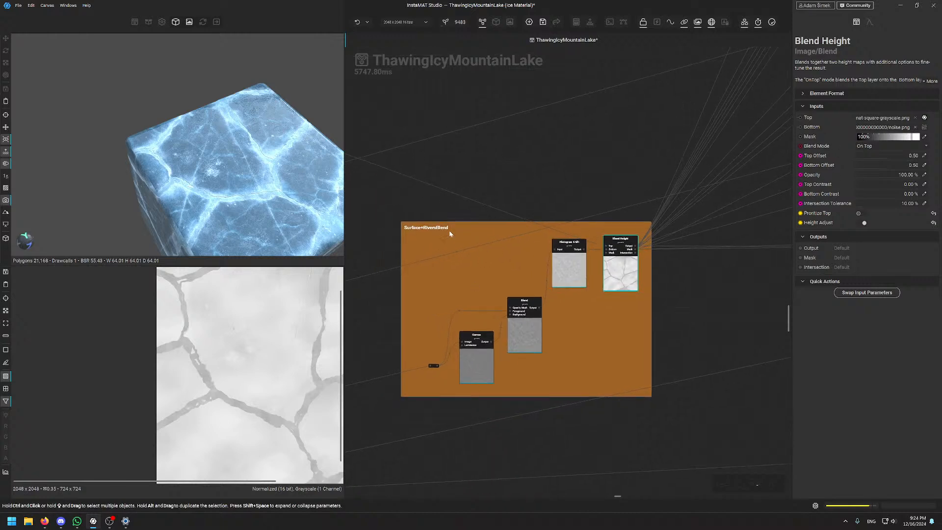
scroll(549, 282, up, 3)
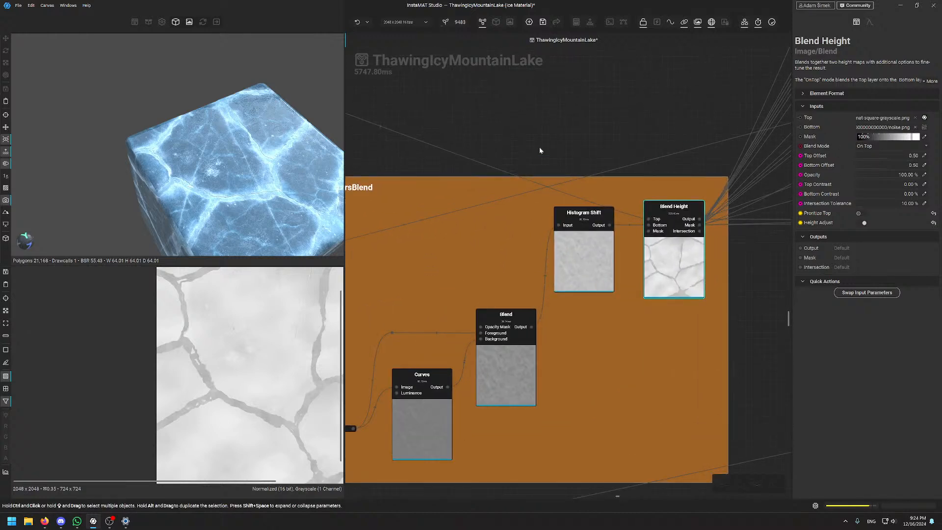
scroll(604, 265, down, 3)
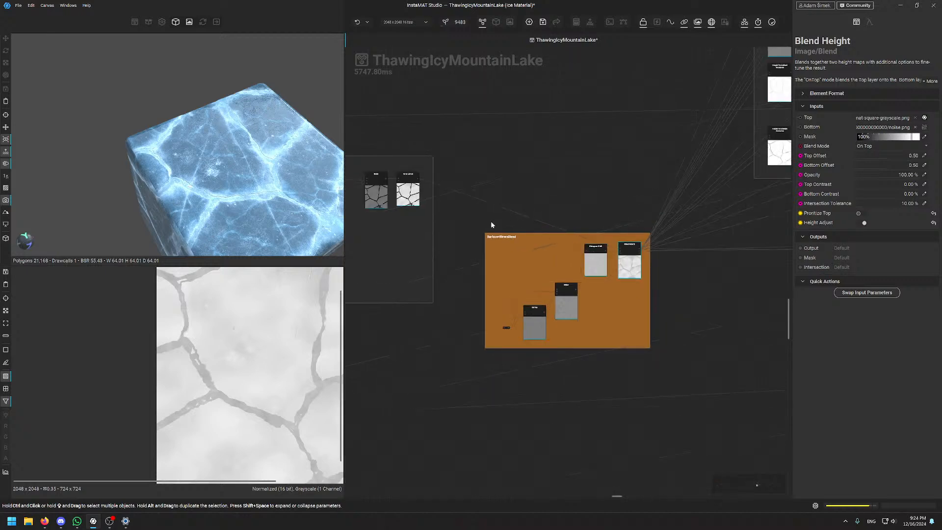
scroll(628, 220, up, 3)
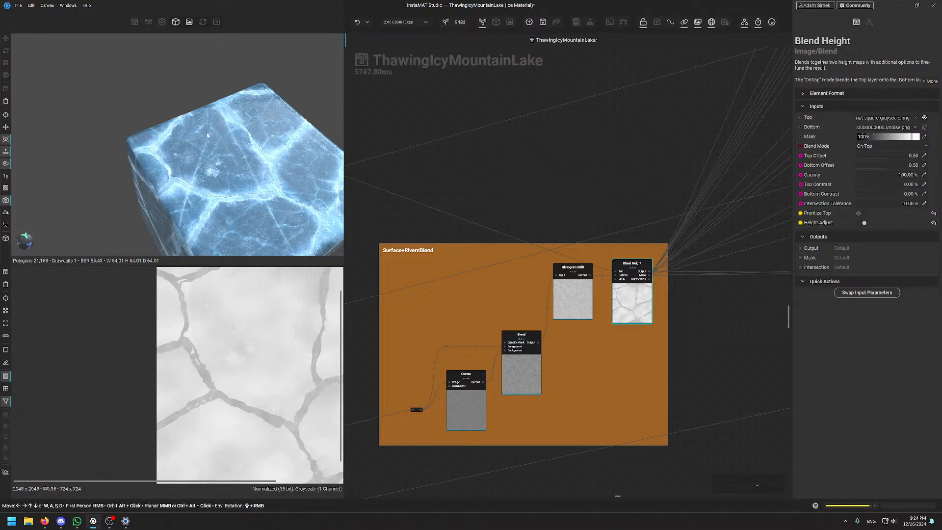
Orbit closer over the cracked ice surface, then fit the Blend Height image in the 2D view
scroll(231, 172, up, 3)
alt+drag(245, 172, 215, 182)
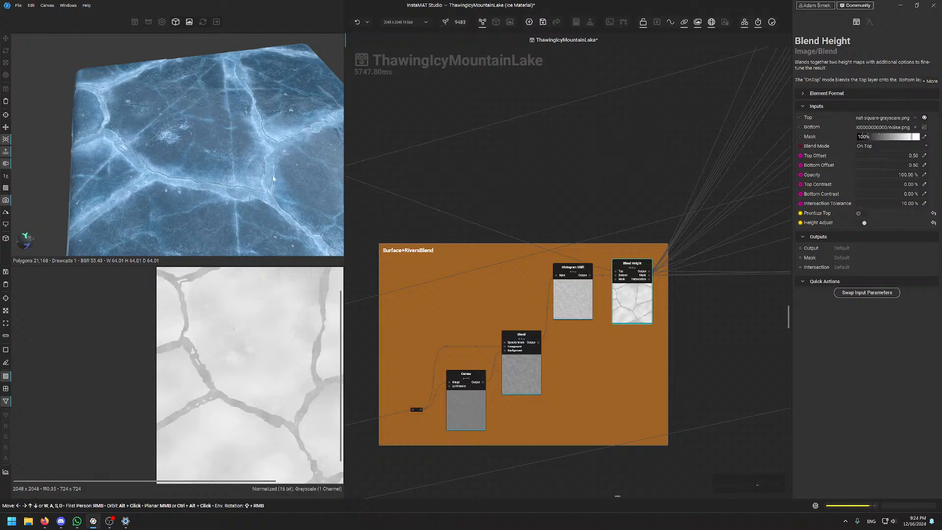
alt+drag(267, 203, 282, 218)
scroll(259, 208, up, 2)
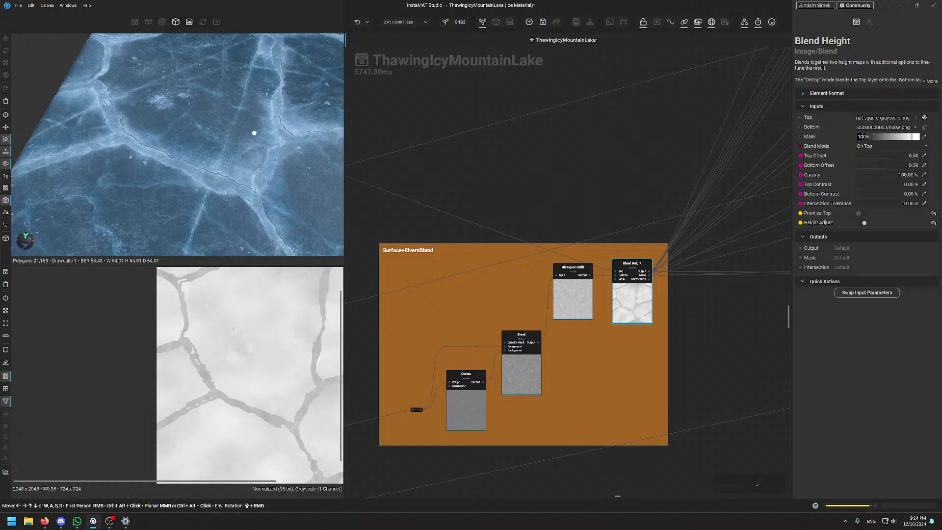
middle_drag(253, 132, 252, 132)
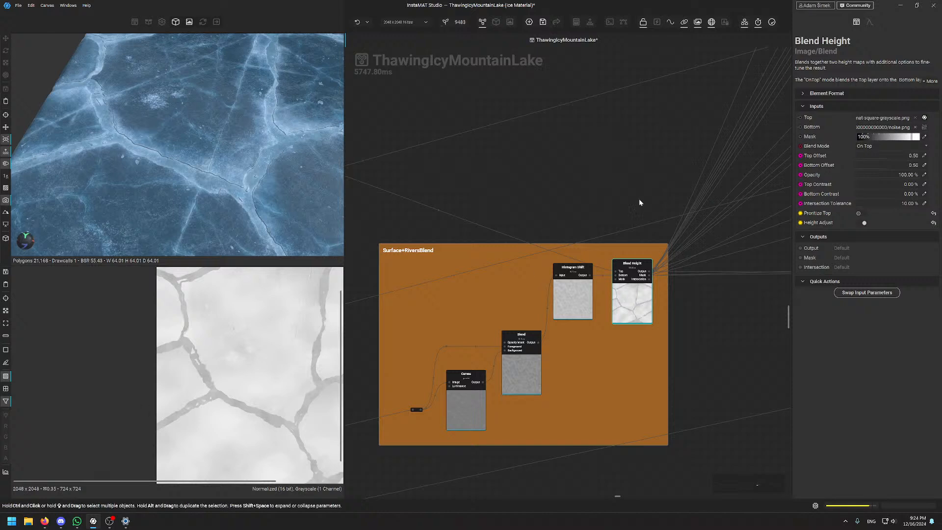
scroll(590, 211, down, 3)
scroll(590, 210, up, 2)
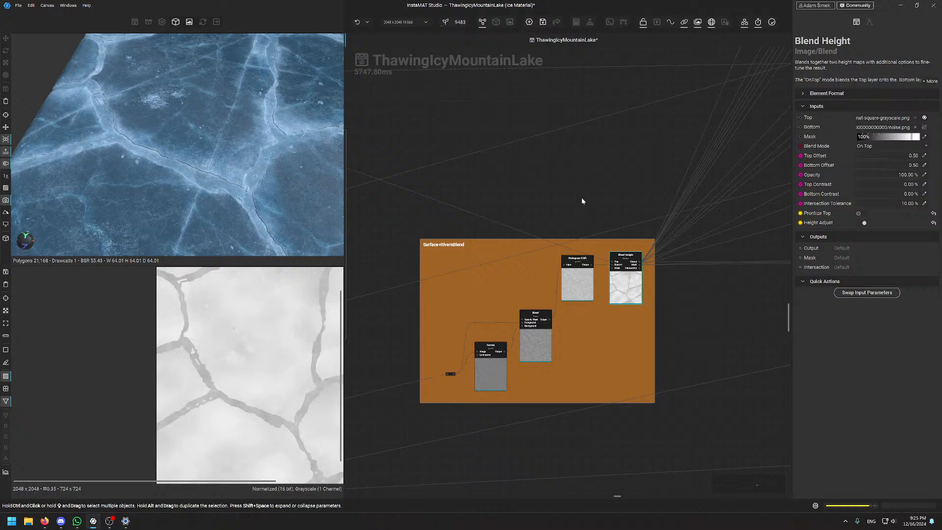
scroll(638, 260, up, 5)
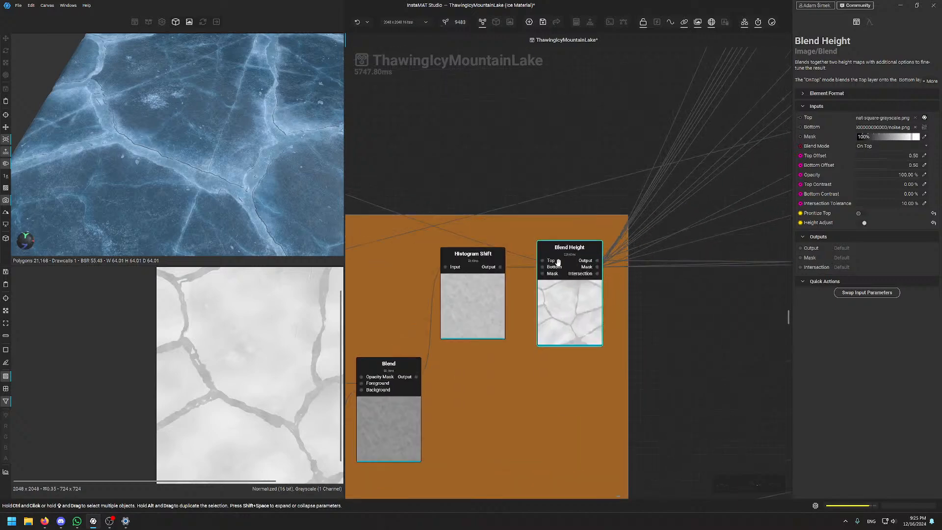
key(f)
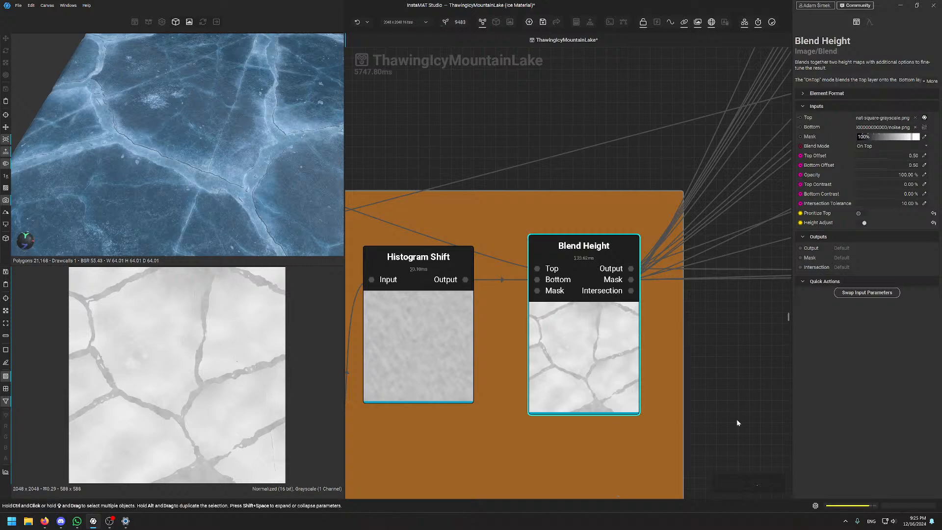
Compare Blend Height's Mask and zoomed Intersection outputs, ending back on the Mask
click(630, 281)
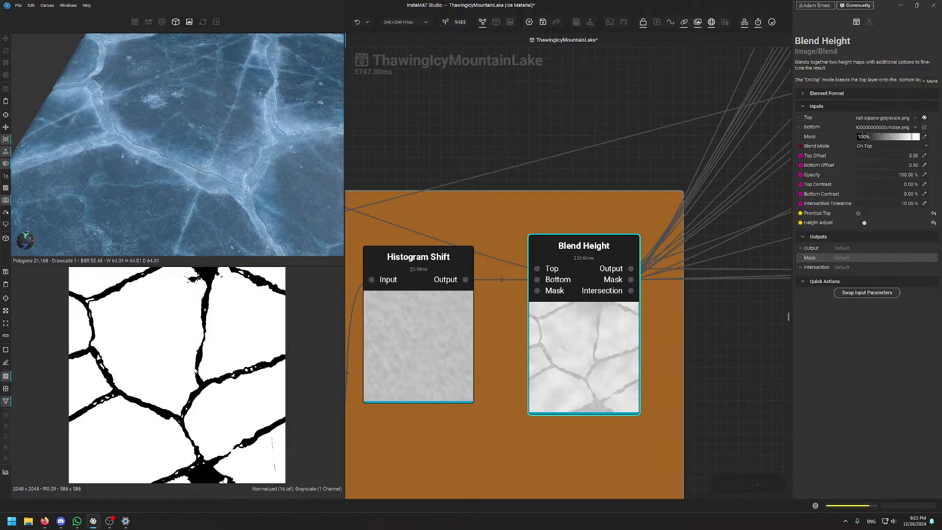
click(633, 291)
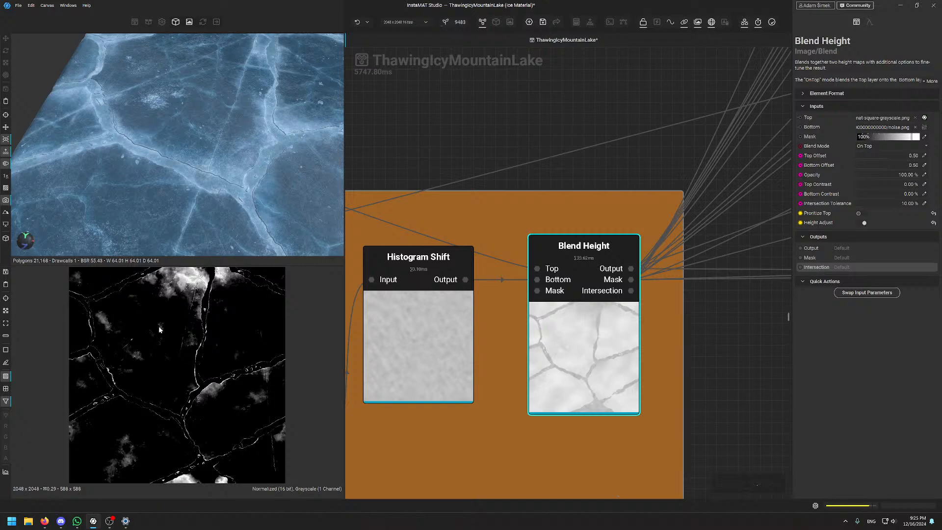
scroll(249, 311, up, 3)
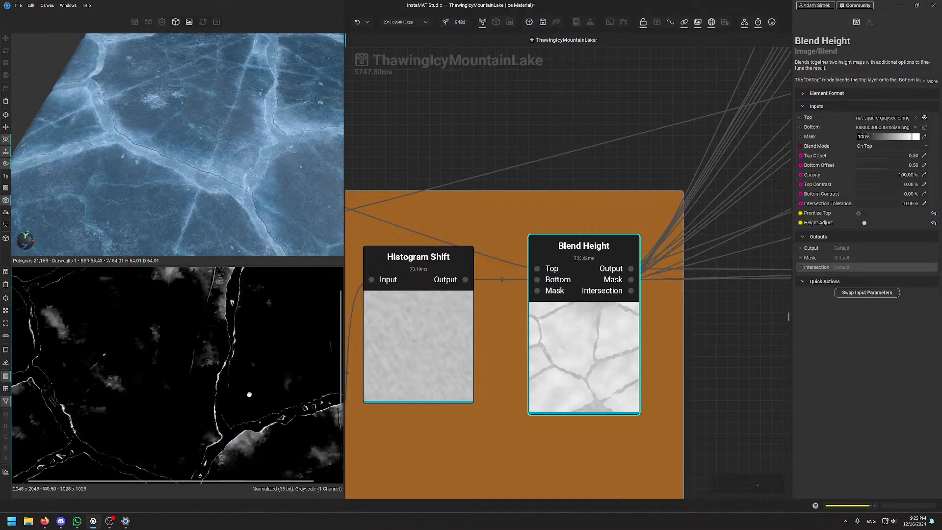
middle_drag(249, 394, 247, 399)
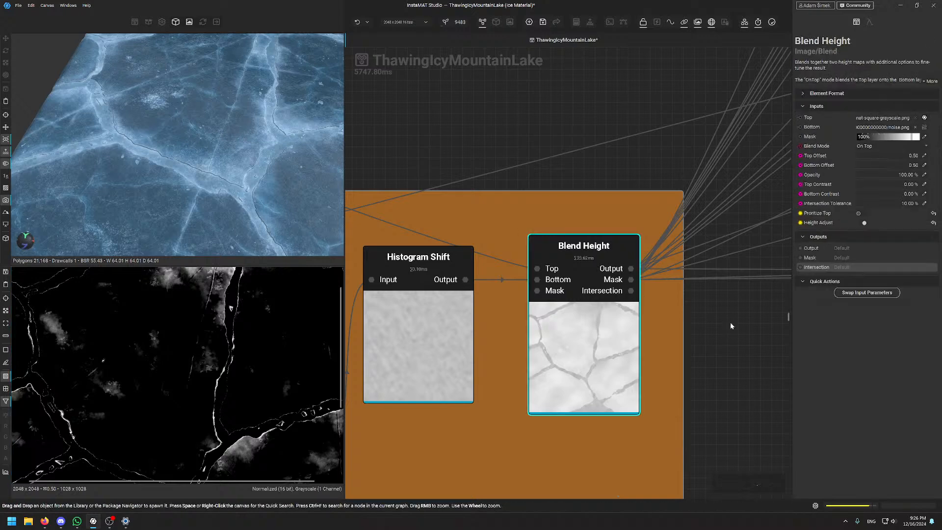
click(630, 279)
scroll(253, 348, down, 5)
scroll(253, 347, up, 5)
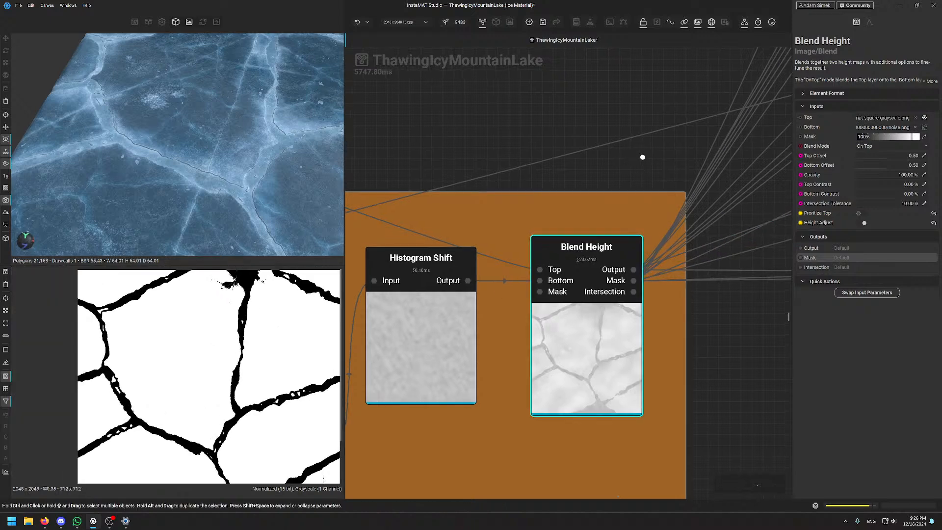
scroll(599, 204, down, 10)
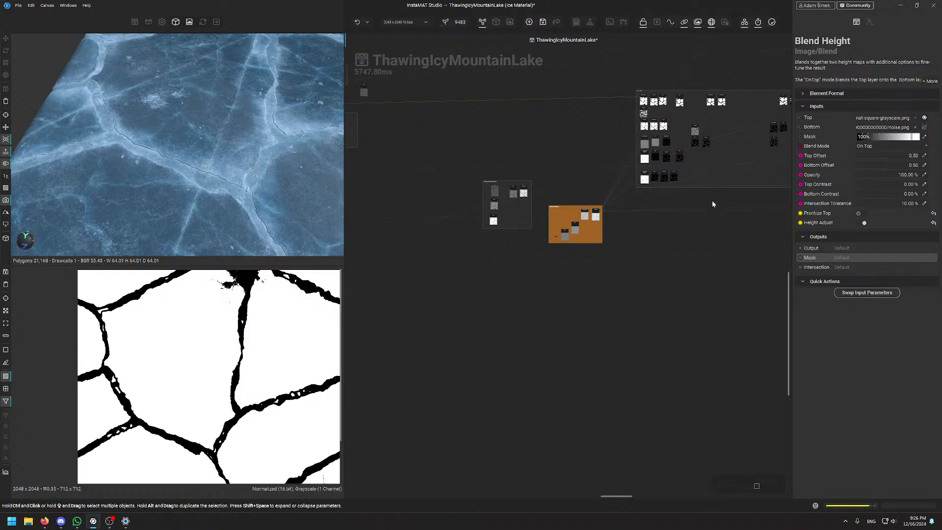
middle_drag(711, 200, 623, 281)
scroll(568, 204, up, 7)
scroll(566, 202, down, 7)
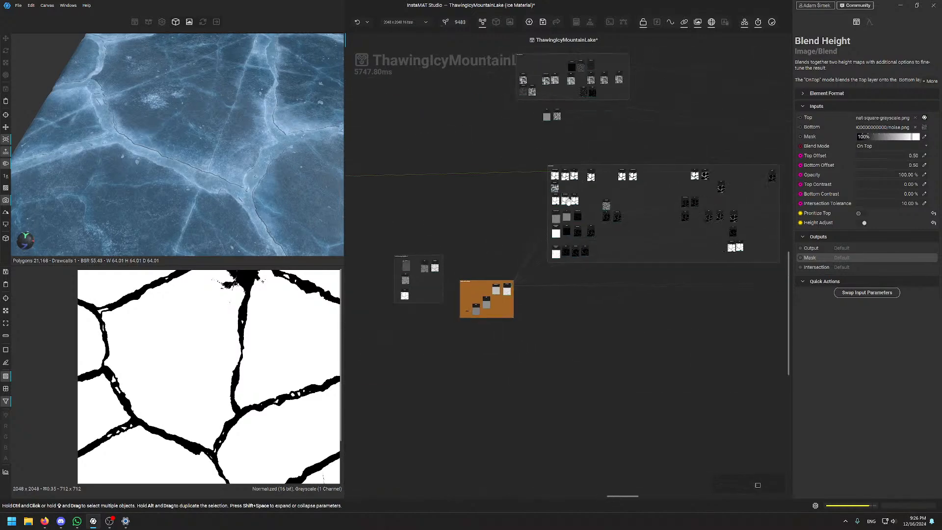
middle_drag(709, 89, 689, 404)
scroll(584, 130, up, 5)
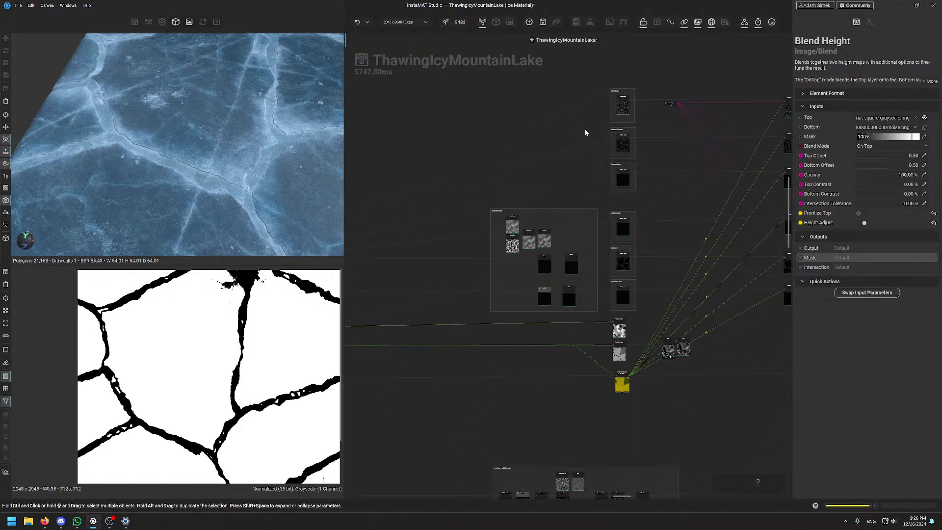
scroll(586, 132, down, 5)
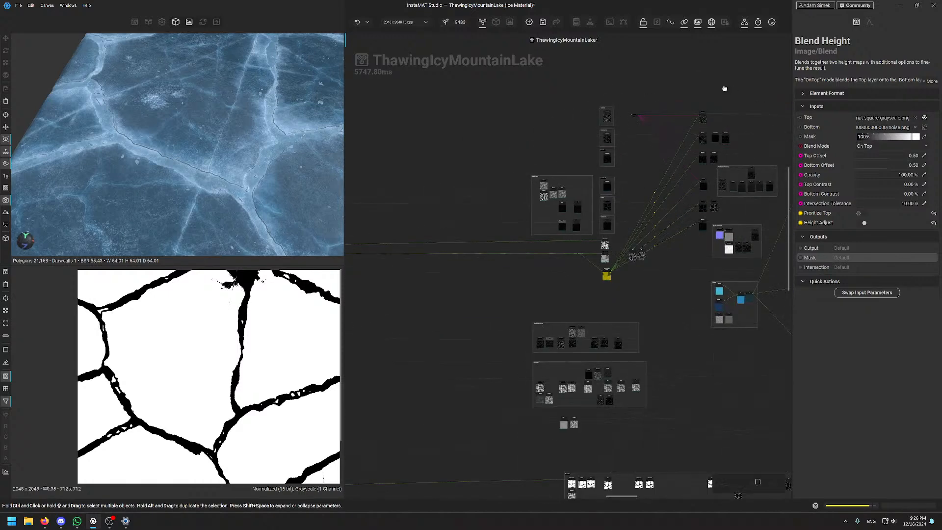
middle_drag(724, 89, 443, 126)
scroll(676, 198, up, 4)
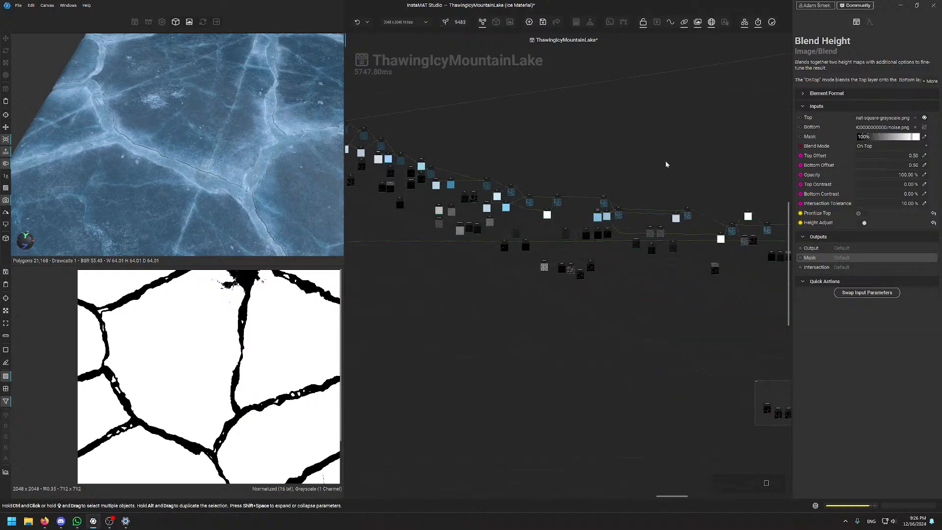
middle_drag(666, 162, 465, 110)
middle_drag(714, 158, 545, 165)
middle_drag(633, 156, 445, 142)
middle_drag(557, 130, 364, 99)
middle_drag(539, 162, 324, 113)
middle_drag(559, 208, 765, 346)
middle_drag(456, 152, 609, 338)
middle_drag(510, 256, 730, 258)
middle_drag(502, 241, 777, 236)
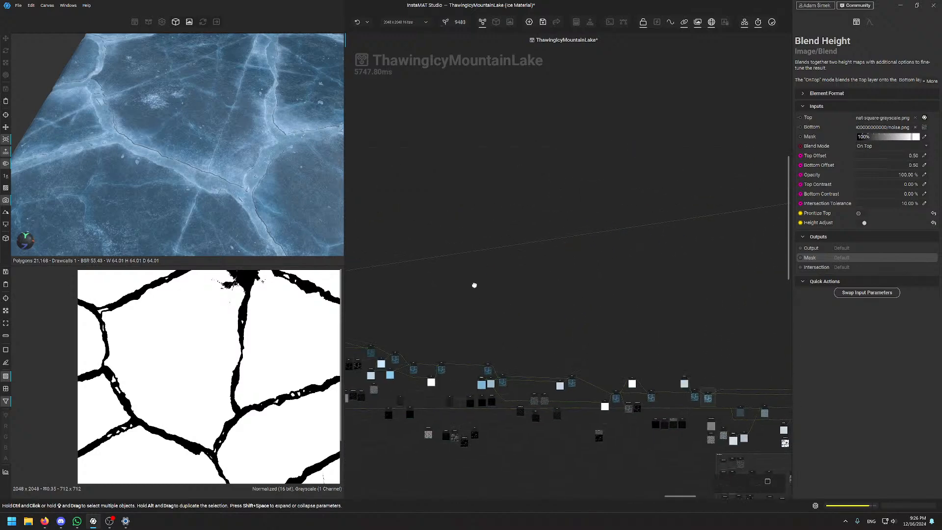
middle_drag(474, 285, 628, 229)
middle_drag(438, 266, 639, 229)
middle_drag(475, 233, 721, 225)
middle_drag(575, 188, 658, 272)
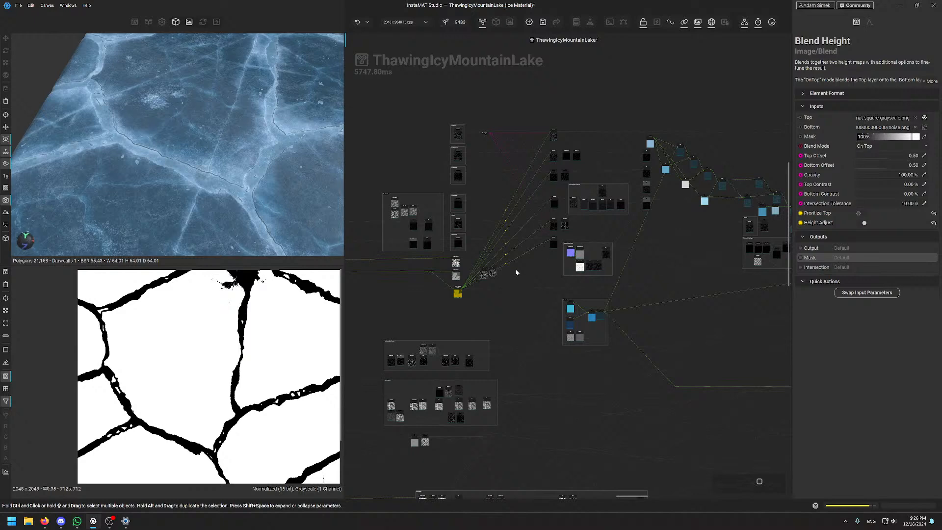
middle_drag(523, 275, 479, 259)
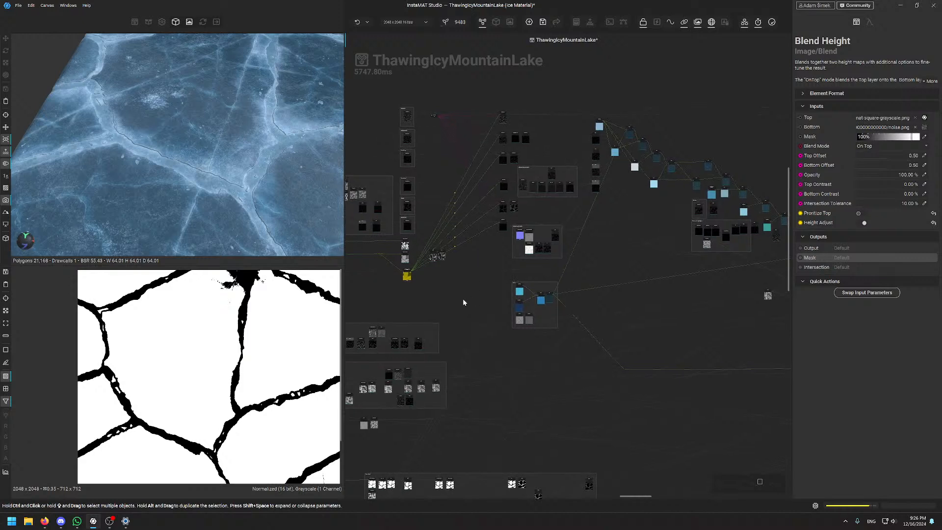
middle_drag(444, 290, 609, 264)
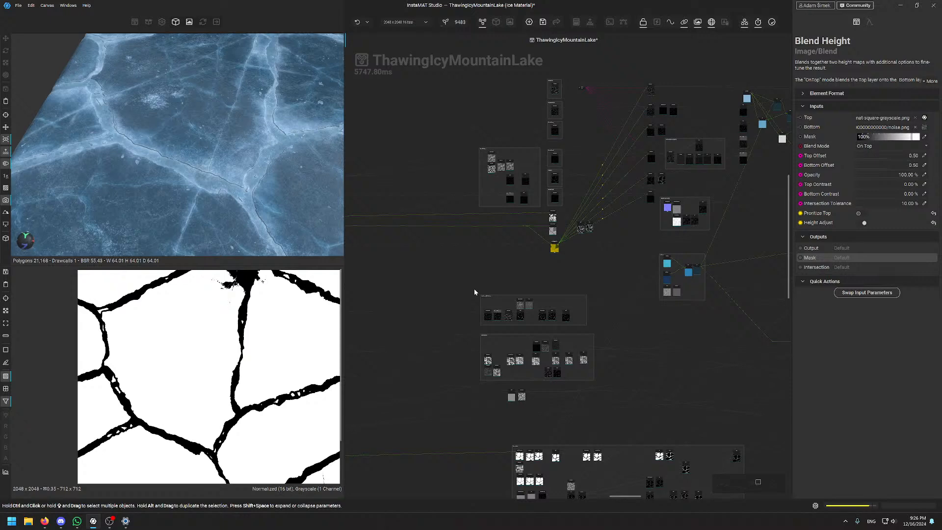
middle_drag(455, 293, 467, 228)
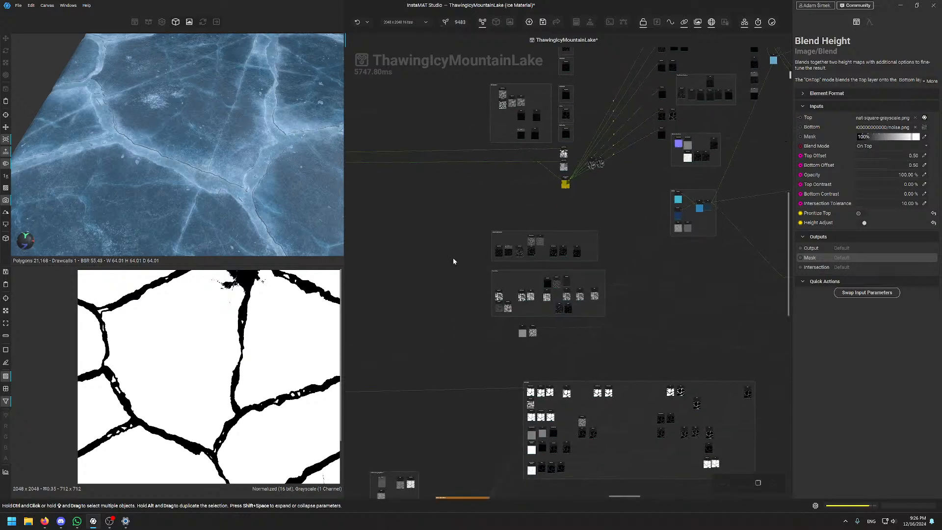
middle_drag(466, 365, 480, 344)
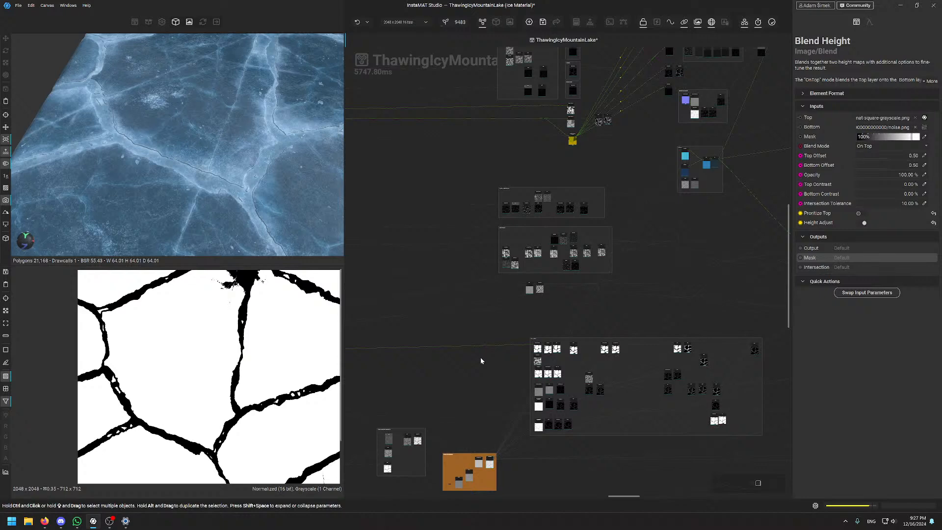
middle_drag(512, 484, 503, 346)
scroll(503, 347, up, 8)
middle_drag(455, 222, 557, 323)
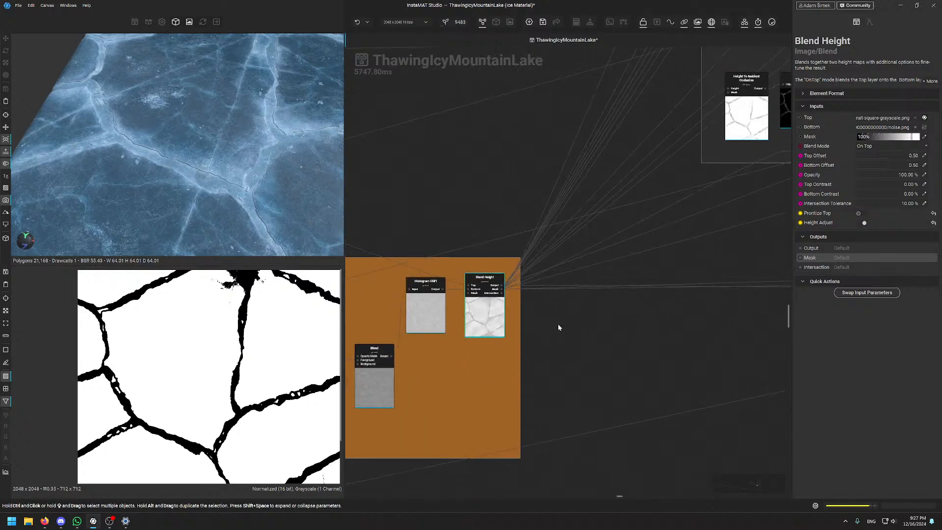
scroll(557, 324, up, 3)
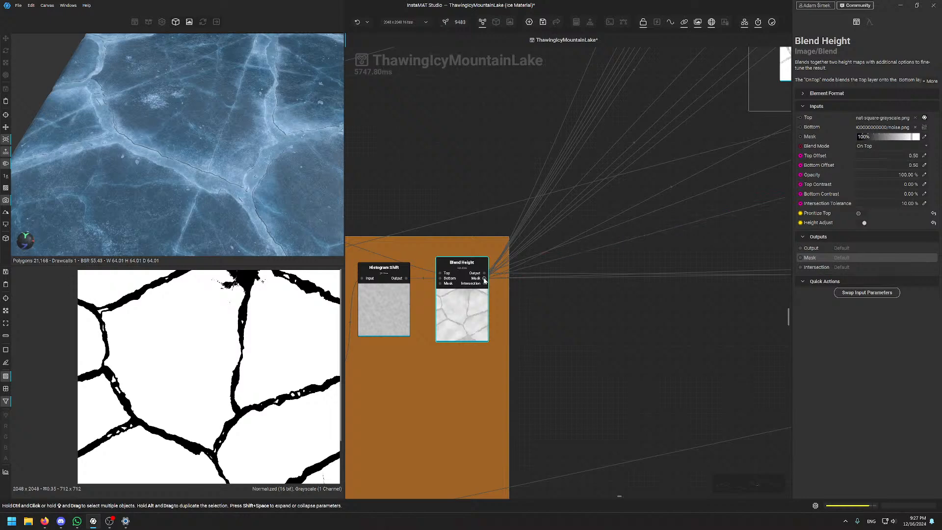
click(598, 341)
key(space)
text(blen)
key(Return)
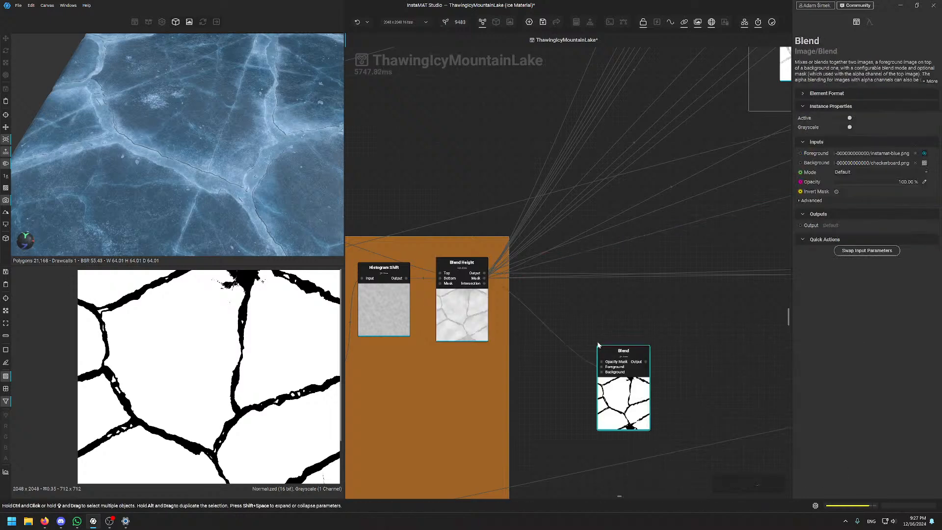
scroll(546, 255, up, 2)
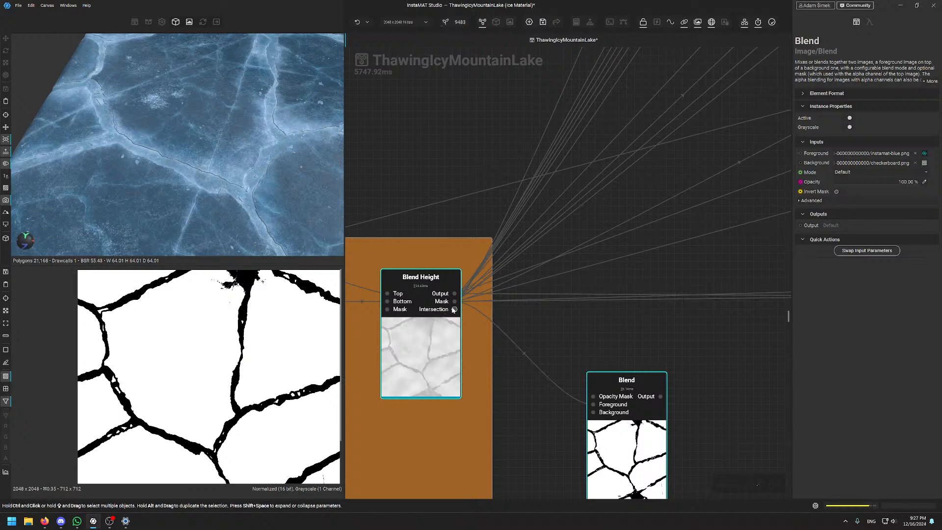
drag(454, 308, 594, 412)
click(594, 412)
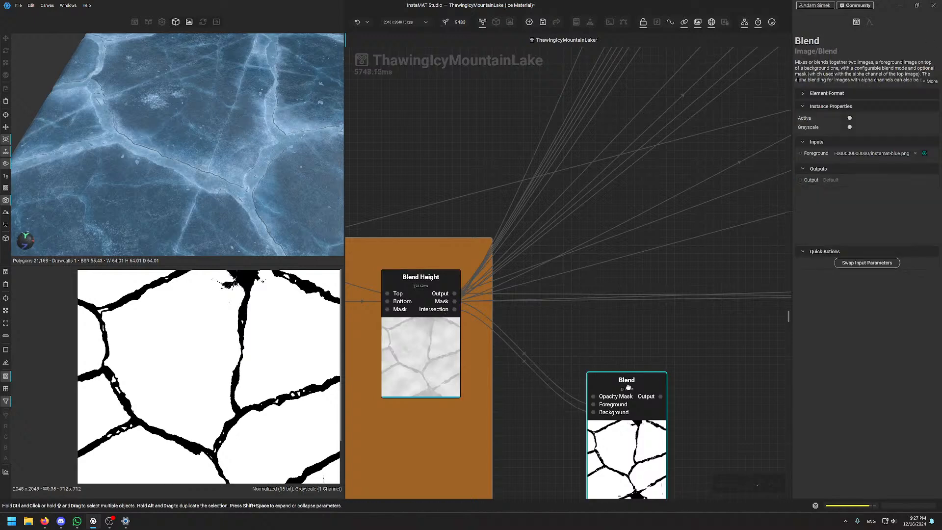
scroll(858, 171, down, 4)
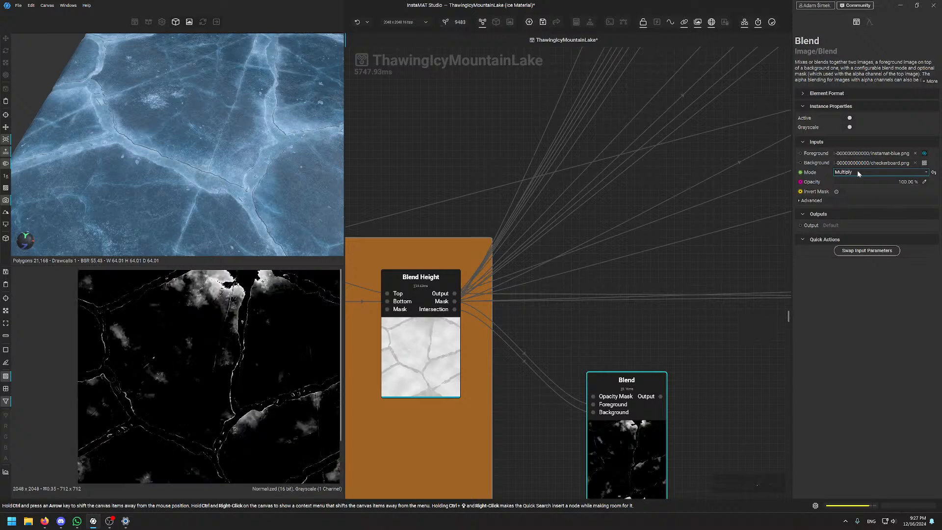
drag(902, 182, 859, 201)
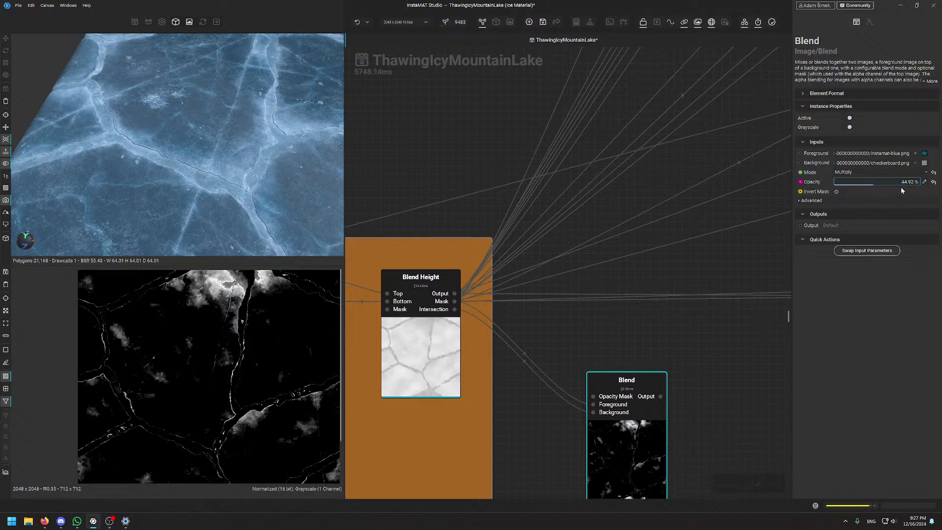
click(858, 172)
click(857, 190)
drag(844, 187, 891, 181)
scroll(866, 172, down, 5)
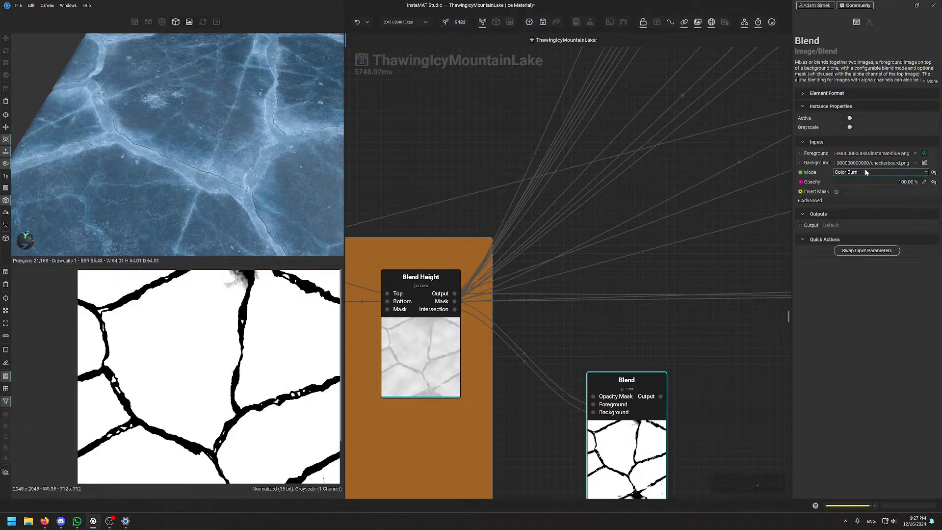
scroll(866, 173, down, 2)
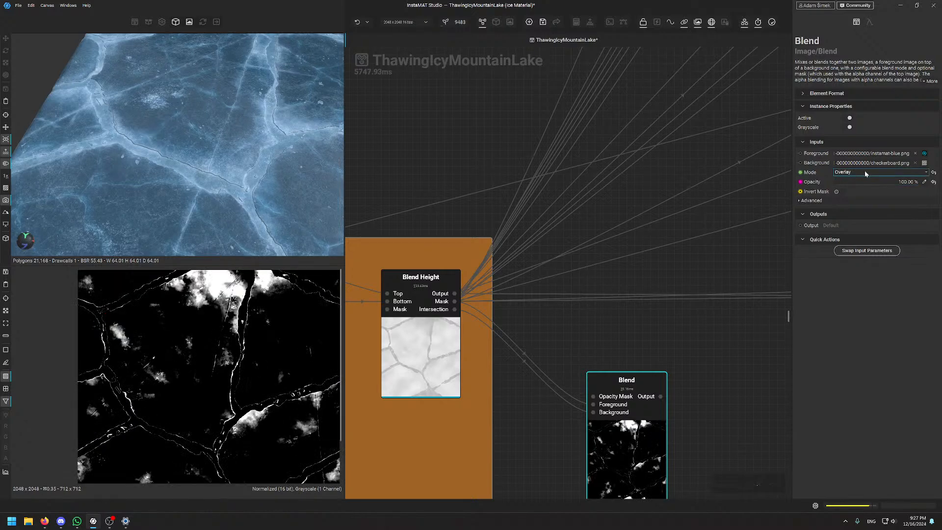
drag(886, 185, 855, 220)
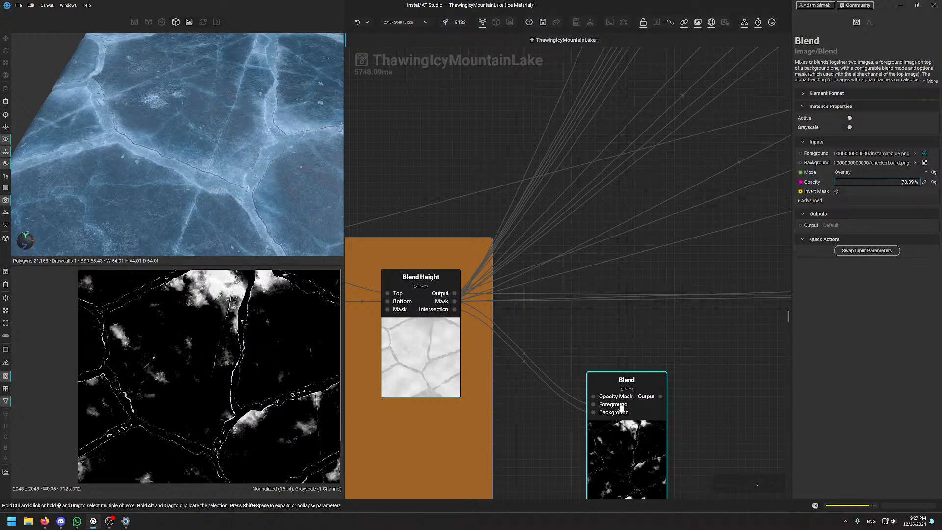
drag(621, 409, 613, 392)
key(Delete)
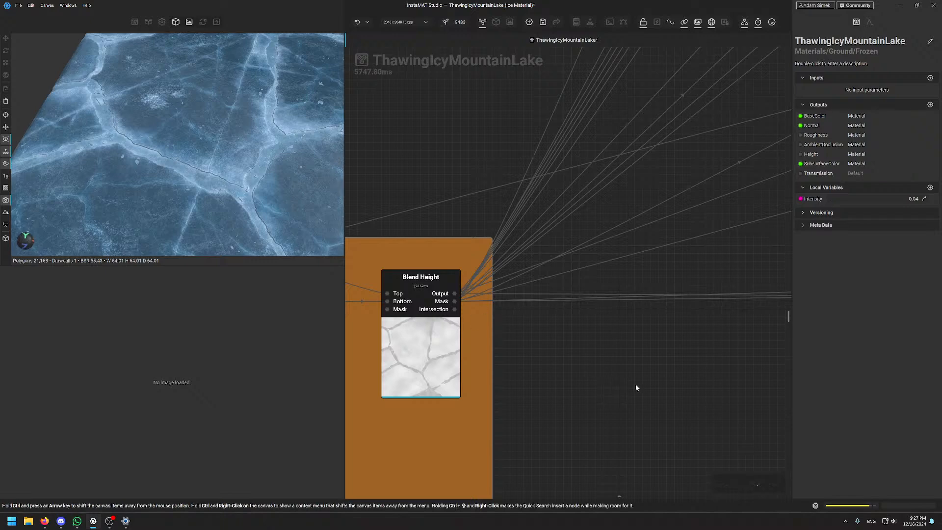
key(ctrl+z)
click(618, 365)
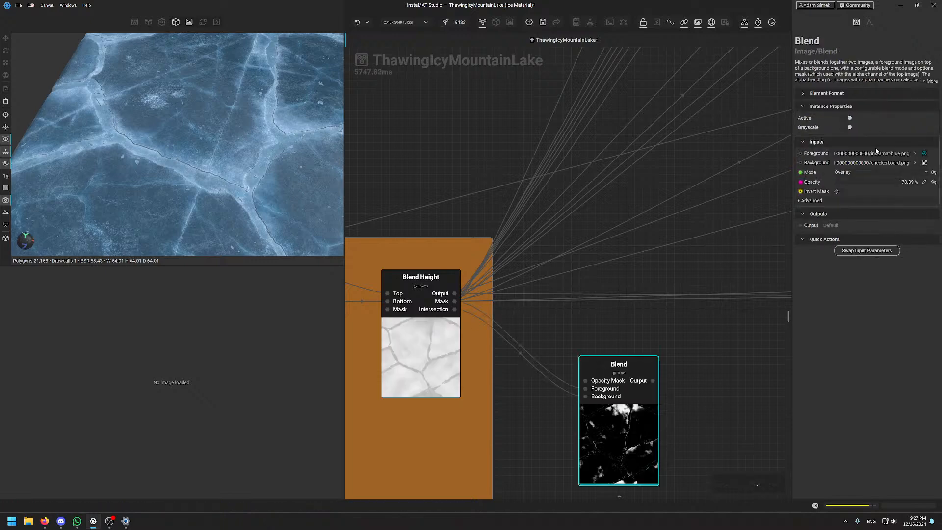
click(858, 172)
click(845, 72)
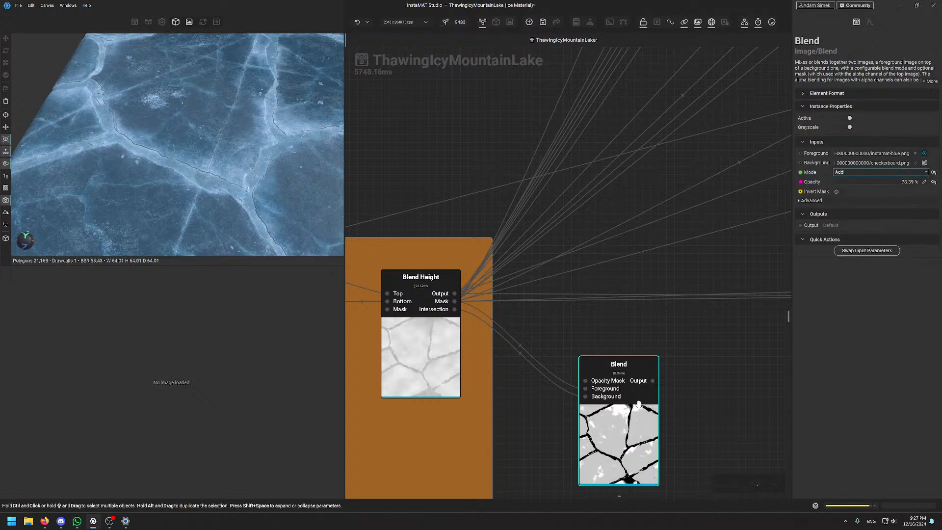
double_click(653, 380)
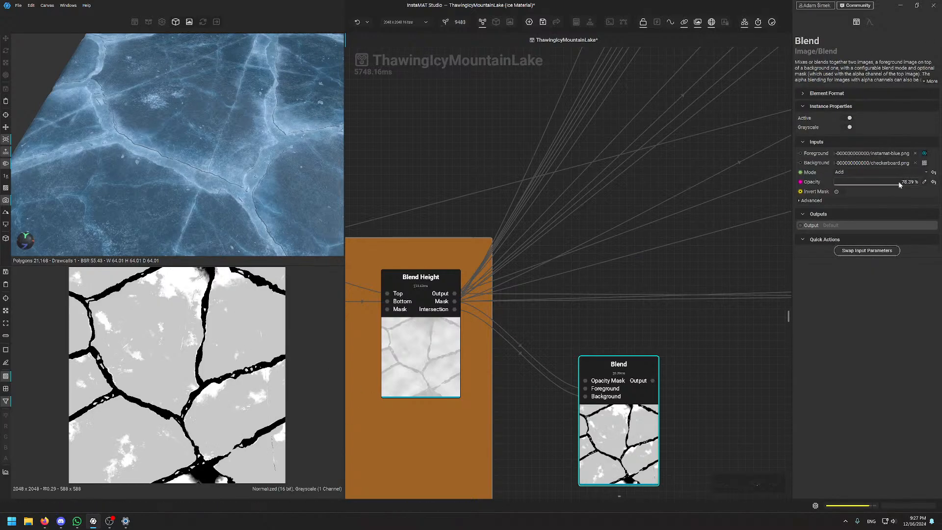
drag(901, 184, 863, 185)
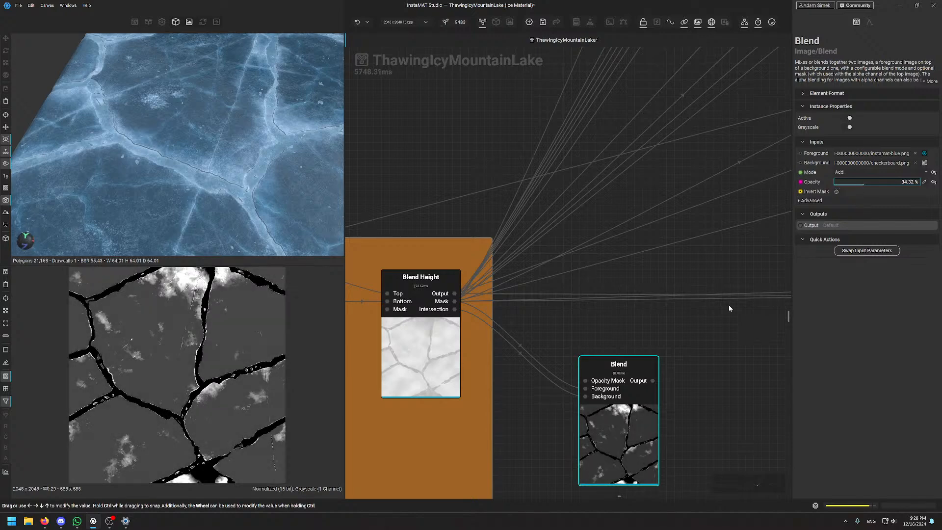
click(644, 367)
key(x)
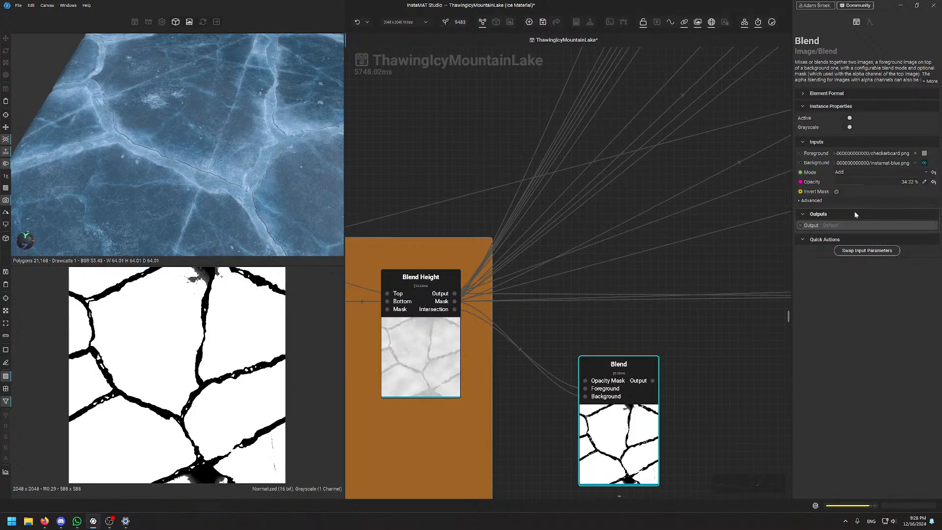
drag(864, 184, 884, 182)
right_click(887, 182)
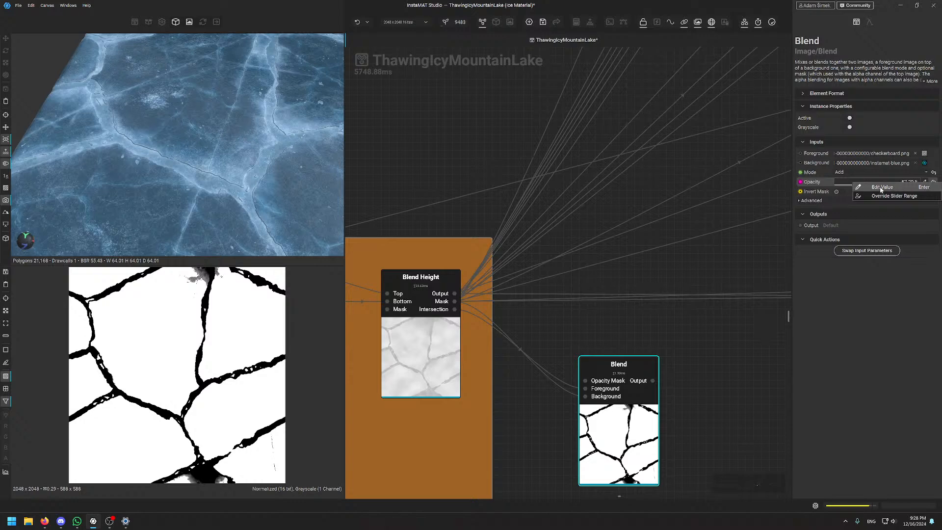
click(931, 187)
key(Escape)
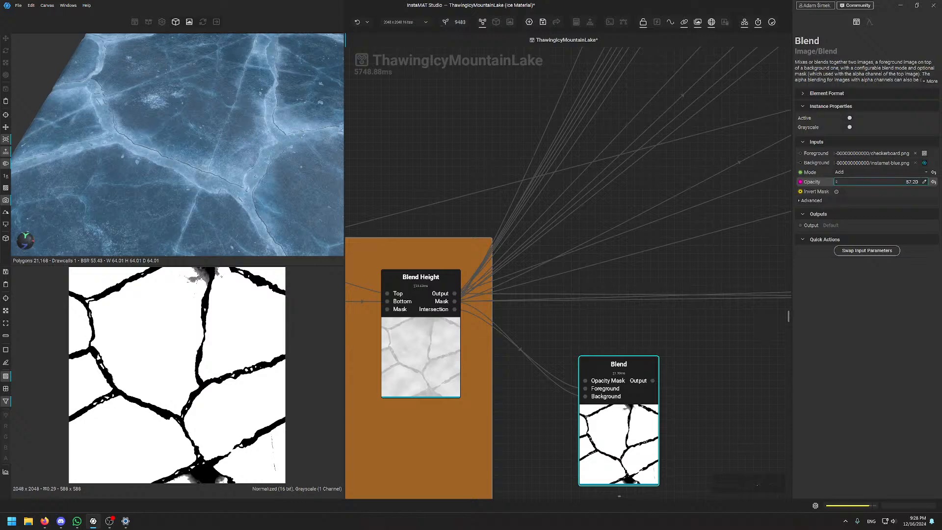
drag(850, 186, 884, 186)
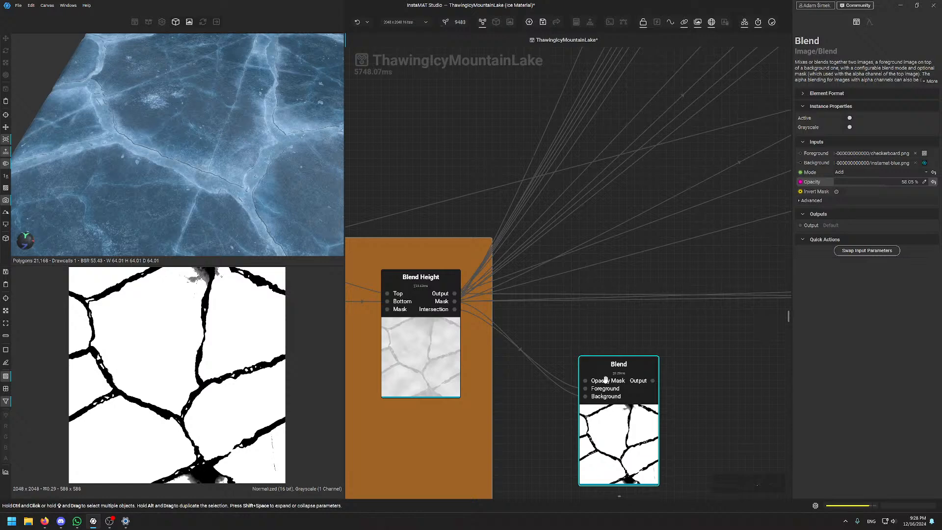
key(Delete)
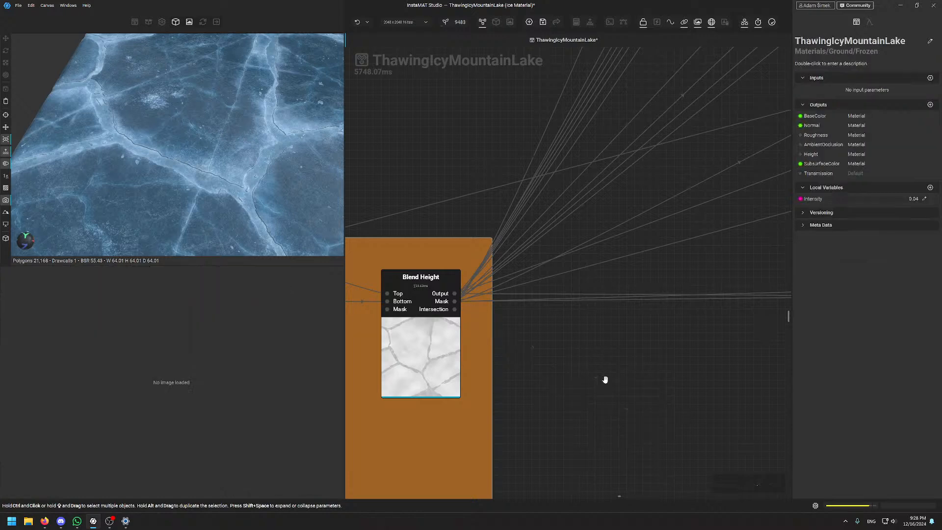
scroll(609, 375, down, 6)
scroll(669, 210, up, 5)
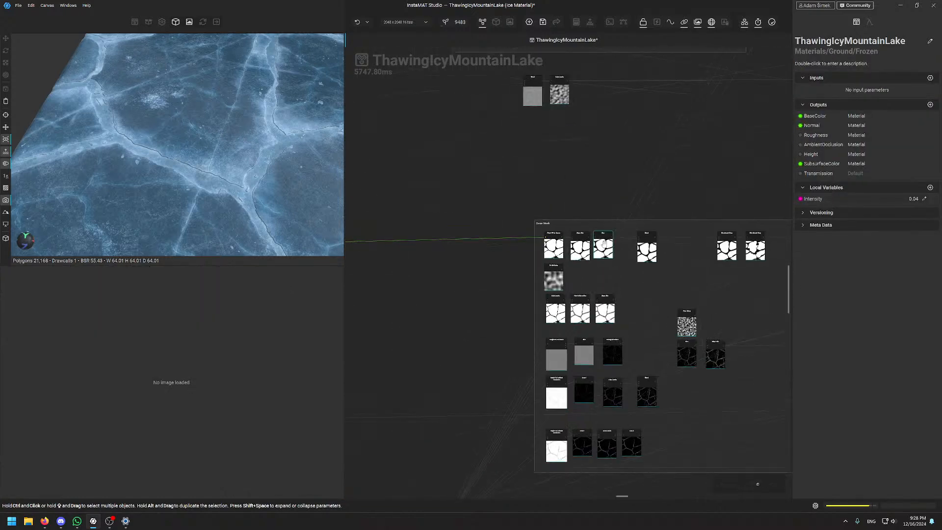
middle_drag(583, 213, 462, 161)
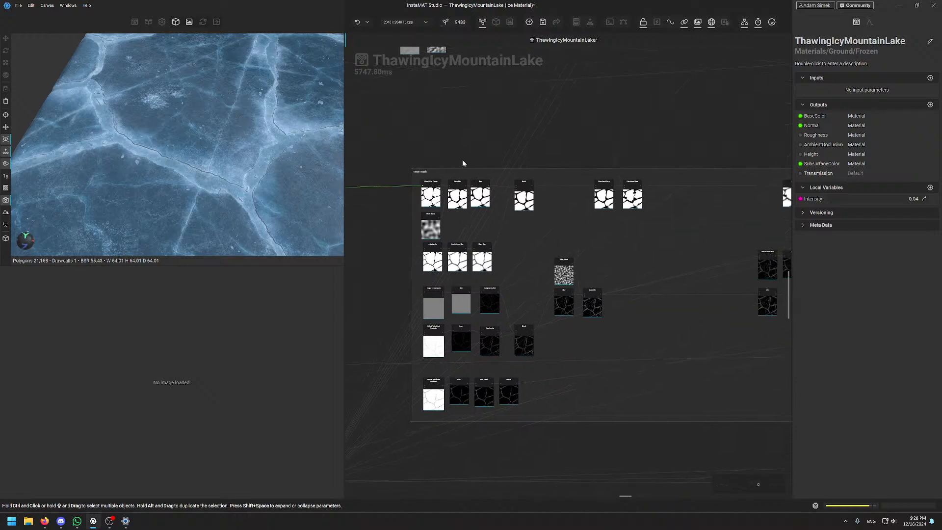
scroll(483, 171, down, 5)
middle_drag(435, 262, 524, 327)
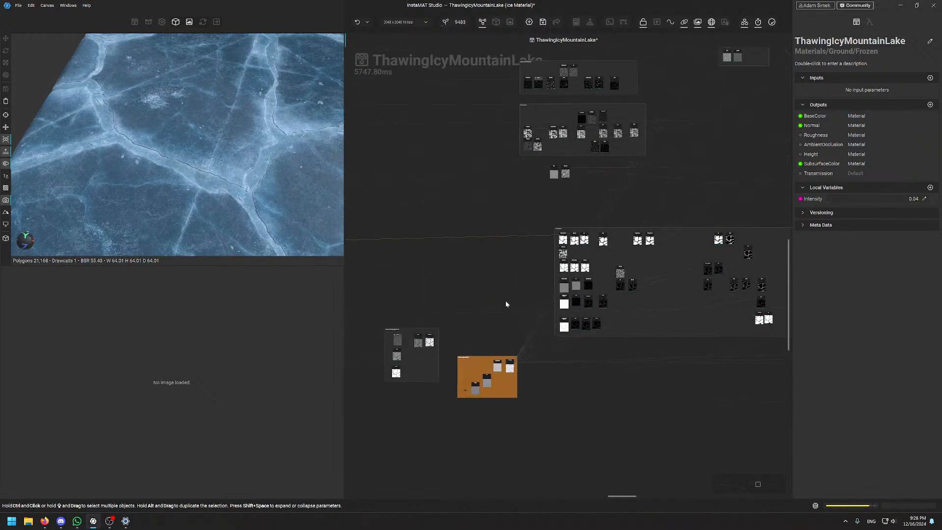
middle_drag(504, 280, 494, 314)
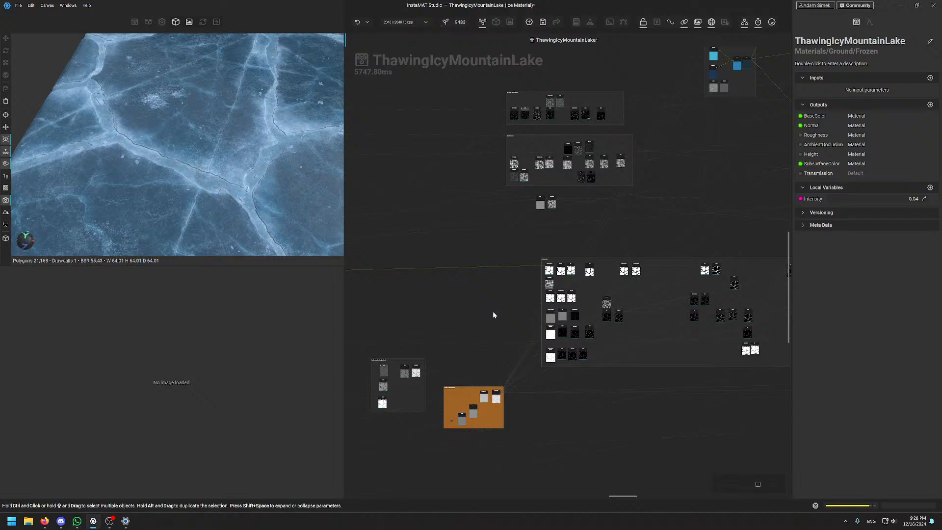
scroll(505, 412, up, 5)
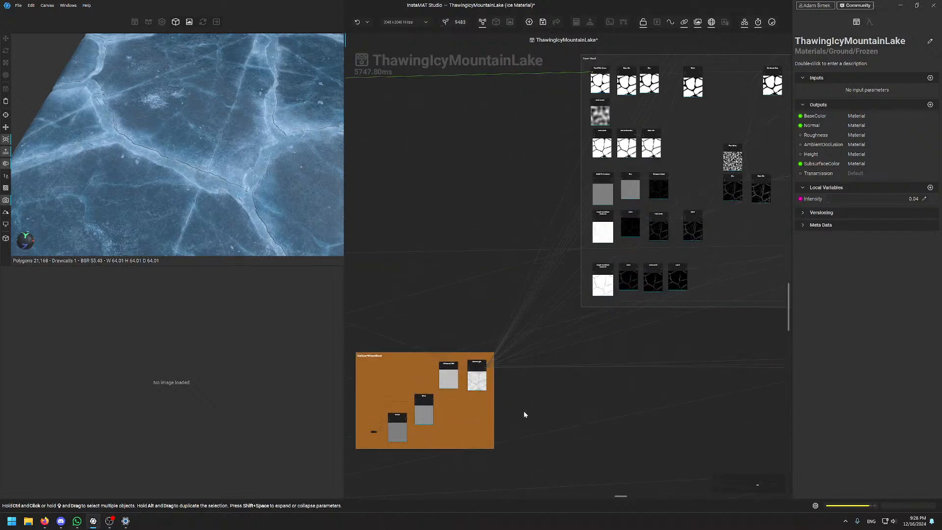
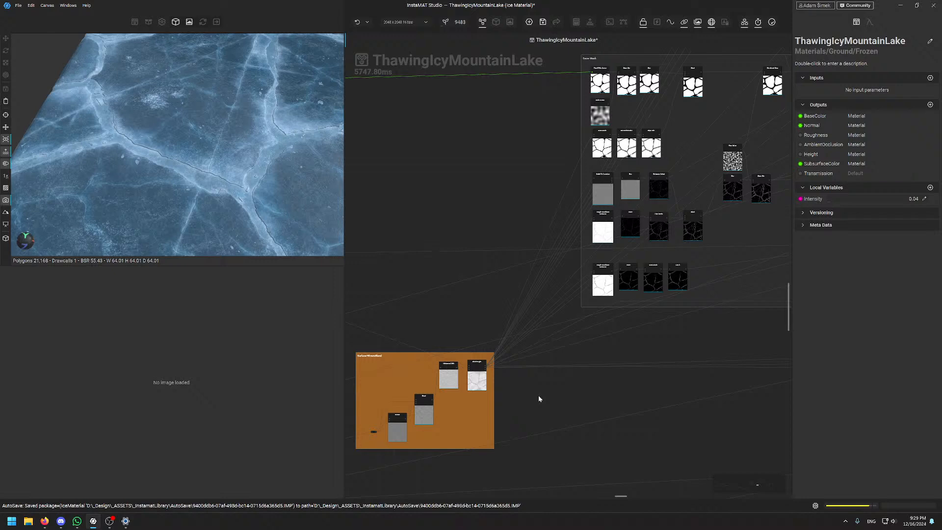
Orbit the 3D preview to a steeper angle over the cracked ice plane
scroll(524, 401, down, 4)
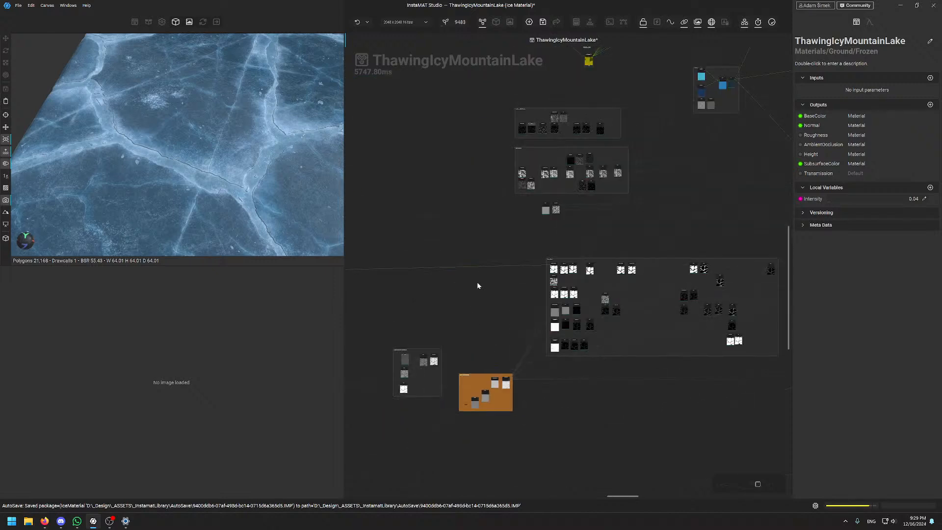
scroll(215, 158, down, 2)
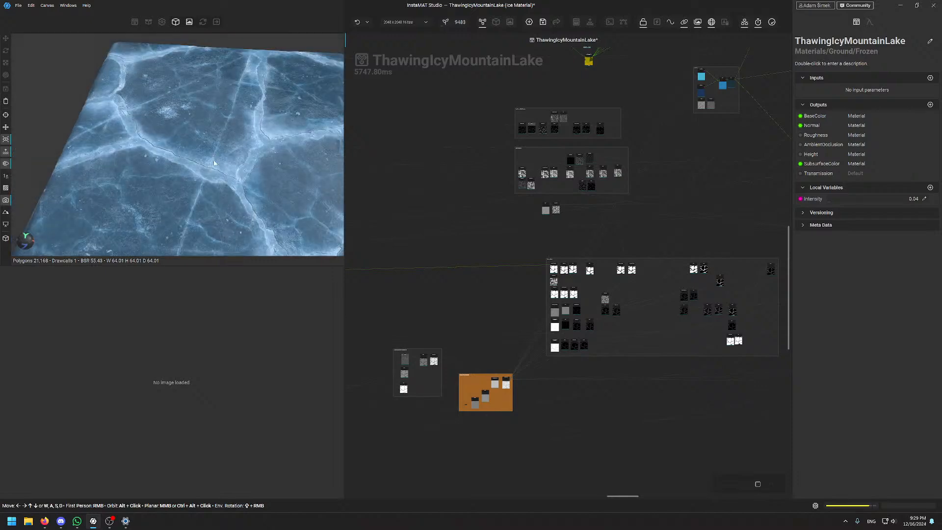
mouse_move(213, 163)
alt+mouse_down()
mouse_move(227, 167)
mouse_move(216, 172)
alt+mouse_up()
middle_drag(216, 172, 205, 190)
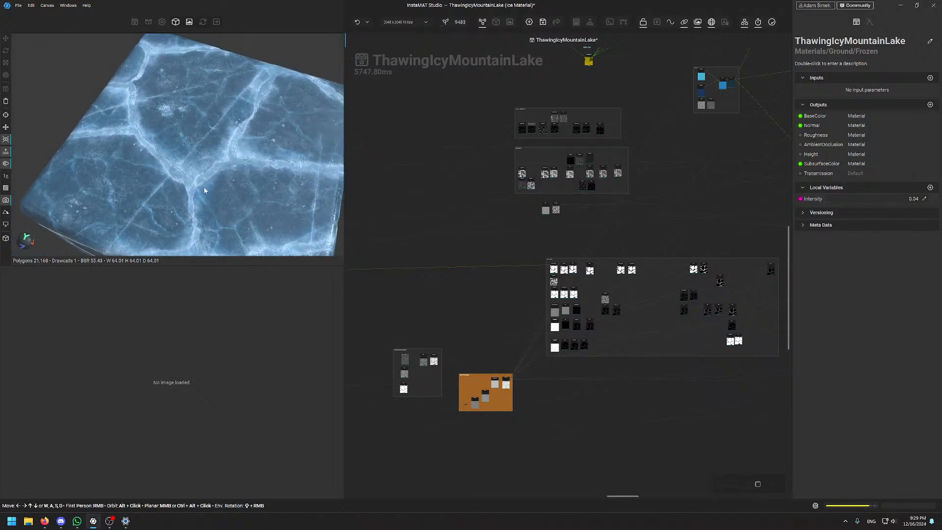
scroll(205, 190, up, 2)
mouse_move(195, 175)
alt+mouse_down()
mouse_move(196, 184)
mouse_move(206, 179)
mouse_move(191, 179)
alt+mouse_up()
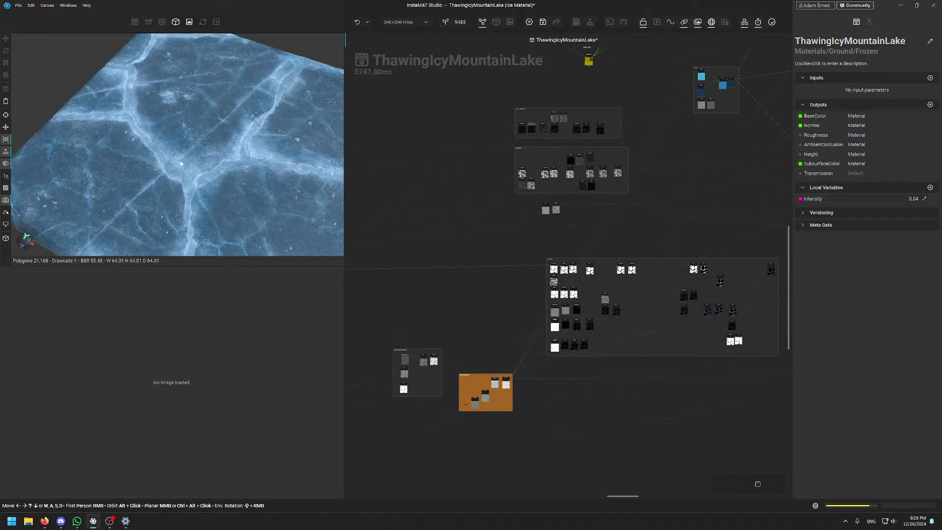
scroll(173, 99, up, 5)
scroll(174, 102, down, 5)
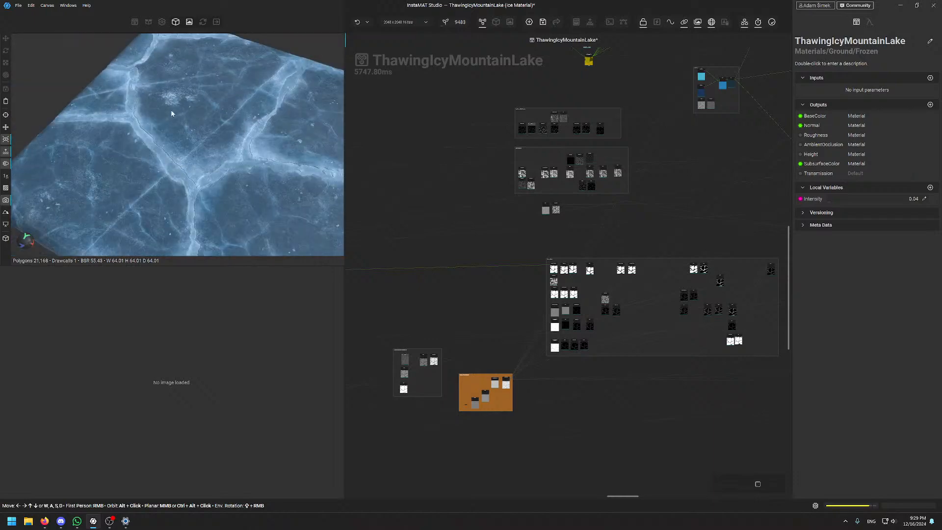
Rotate the ice to a top-down view, then tilt it back to perspective
mouse_move(172, 113)
alt+mouse_down()
mouse_move(189, 139)
mouse_move(183, 120)
alt+mouse_up()
scroll(182, 117, up, 4)
middle_drag(182, 113, 162, 150)
mouse_move(162, 150)
alt+mouse_down()
mouse_move(160, 171)
mouse_move(168, 167)
alt+mouse_up()
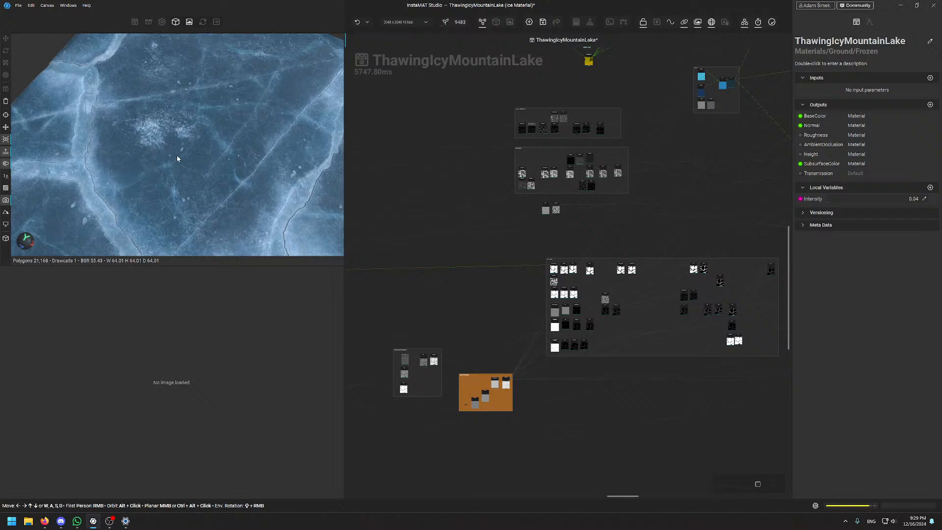
alt+drag(177, 155, 229, 125)
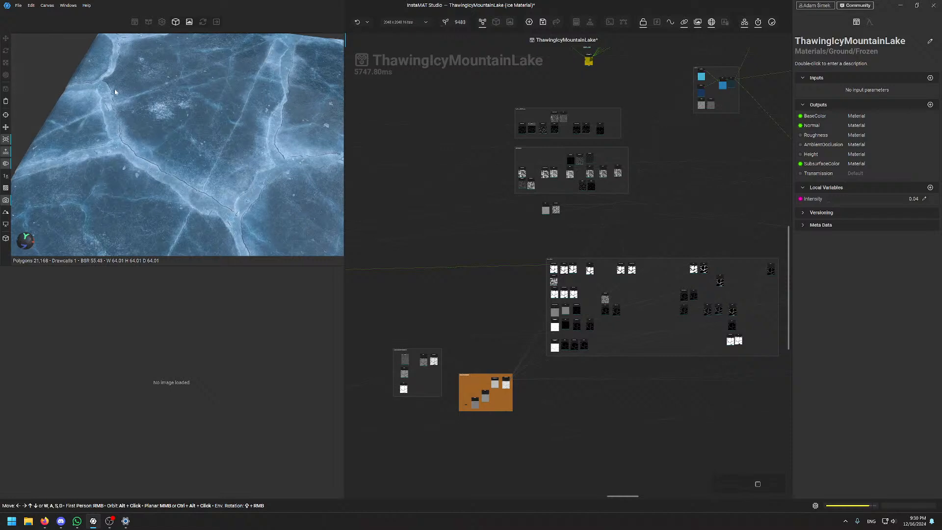
scroll(177, 79, up, 4)
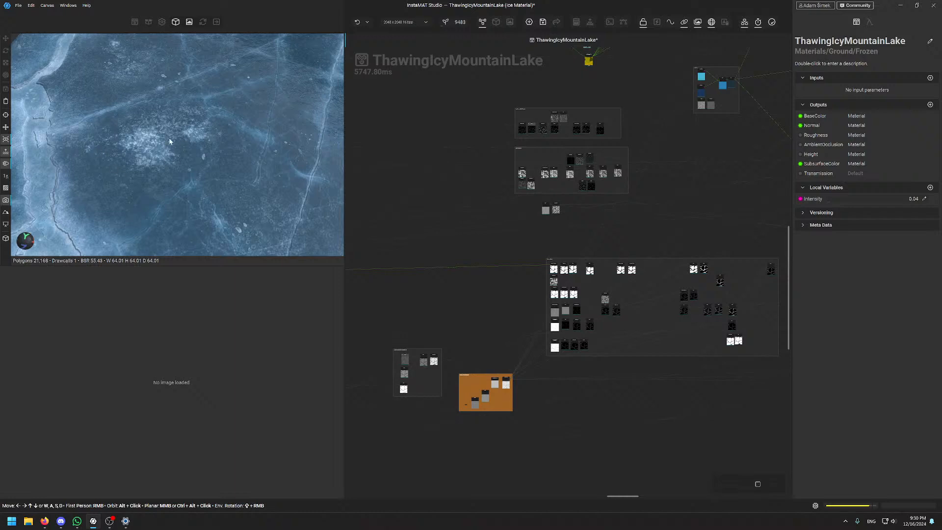
alt+drag(170, 142, 206, 147)
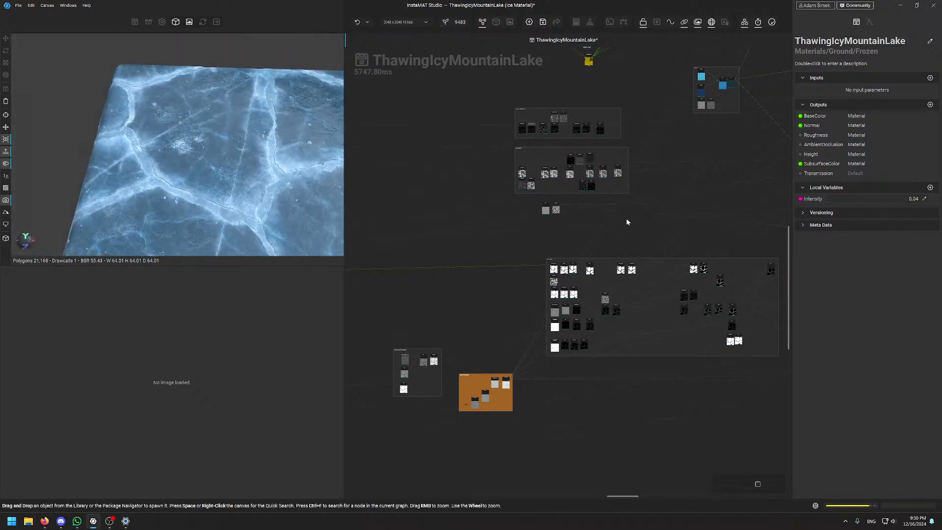
Bring the crack chain's Blend nodes into view and preview the Overlay blend at 36.86% opacity
scroll(567, 303, up, 5)
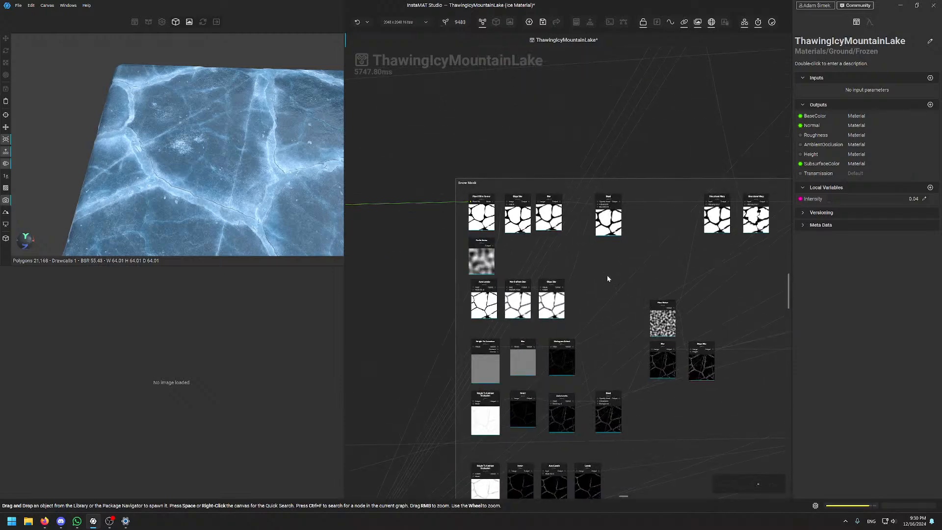
middle_drag(660, 285, 356, 220)
middle_drag(601, 205, 392, 229)
scroll(649, 157, up, 4)
click(592, 285)
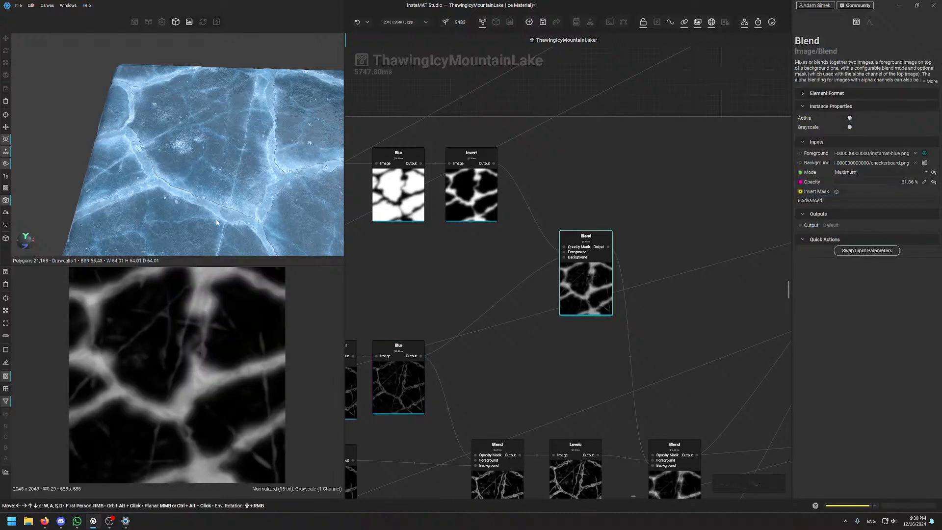
middle_drag(641, 403, 518, 214)
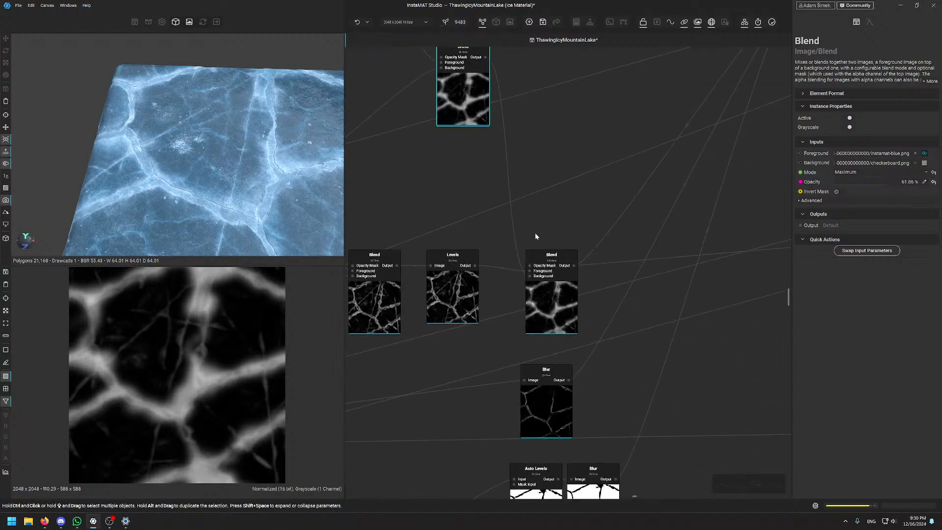
click(539, 256)
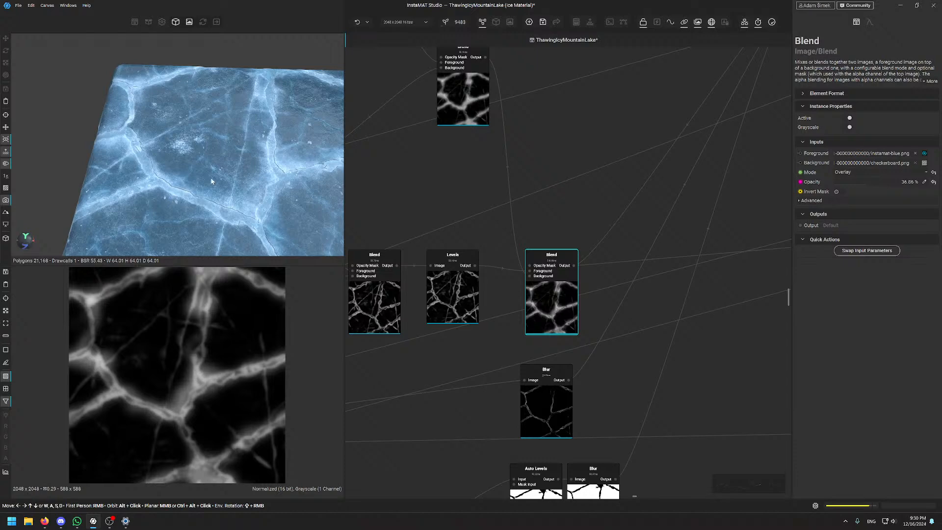
Lower the 3D camera to a grazing angle over the cracked ice
mouse_move(211, 181)
alt+mouse_down()
mouse_move(229, 115)
mouse_move(218, 168)
alt+mouse_up()
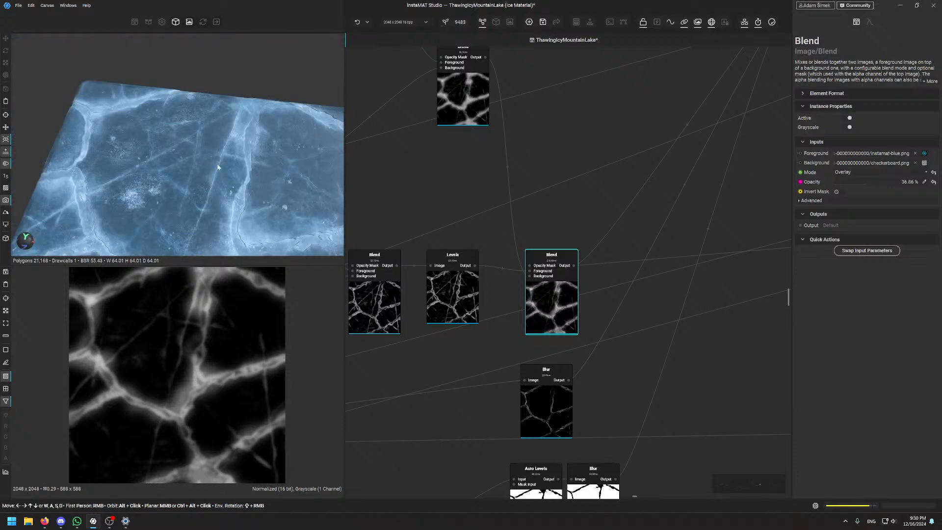
middle_drag(218, 167, 238, 114)
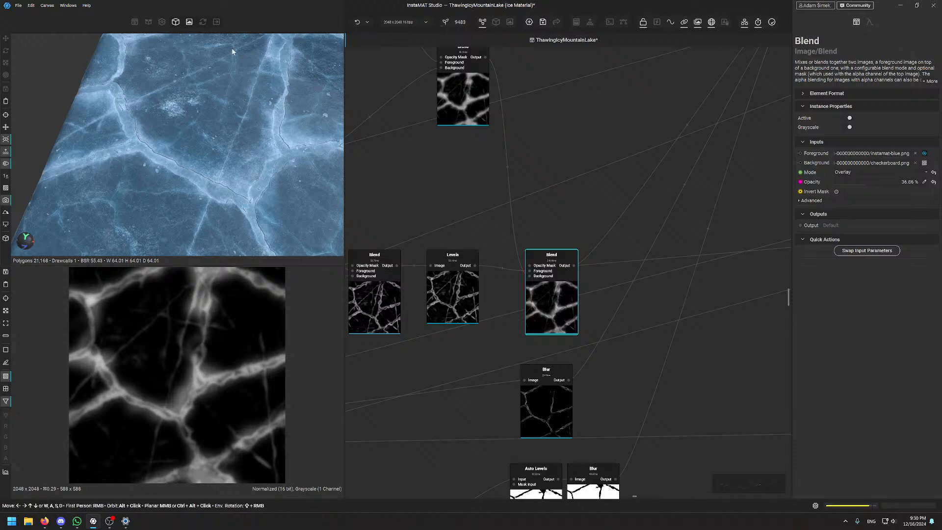
scroll(498, 381, down, 5)
Preview the top-right Screen Blend at 79.24% opacity and zoom in and out on its crack mask
click(644, 169)
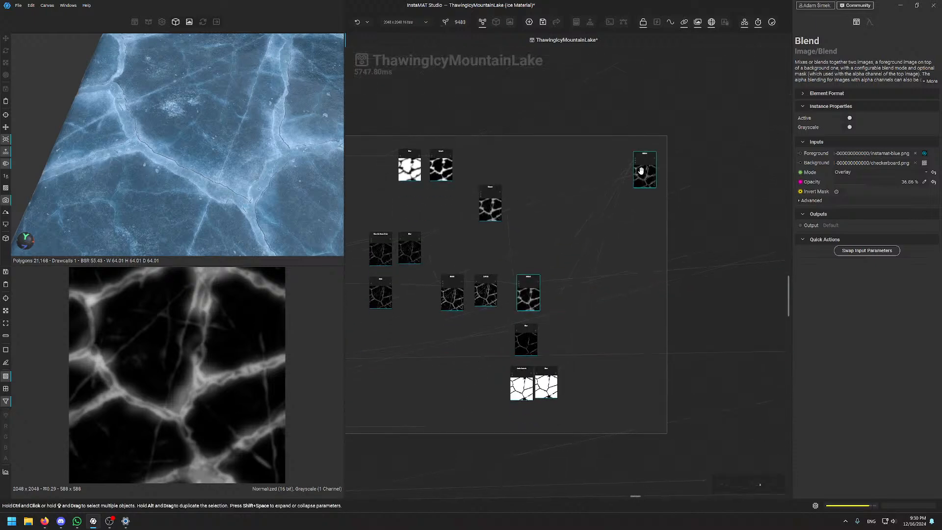
scroll(201, 363, up, 3)
scroll(202, 365, up, 4)
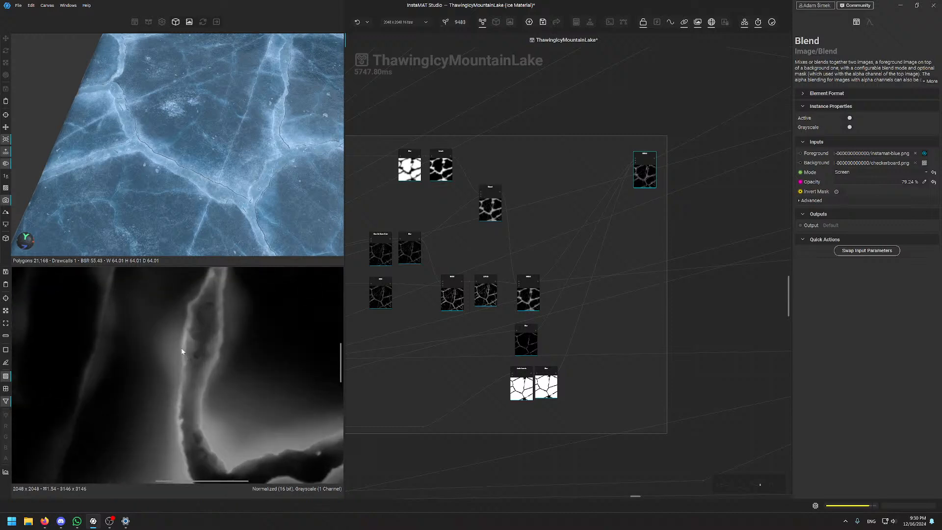
scroll(164, 395, down, 2)
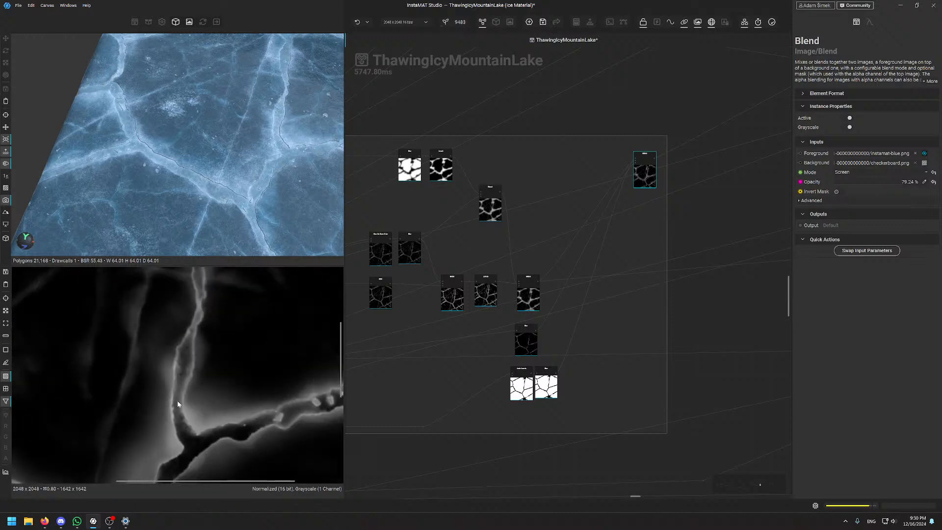
scroll(178, 401, down, 3)
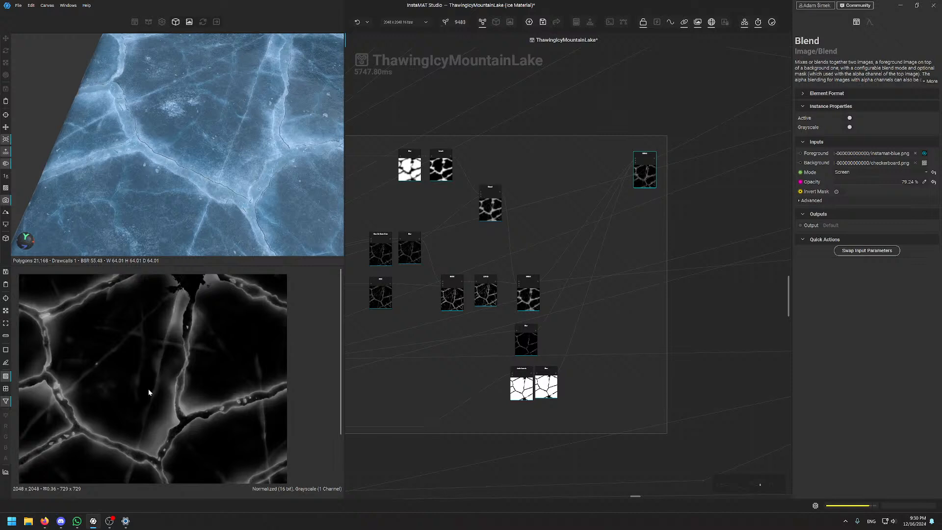
scroll(148, 388, up, 3)
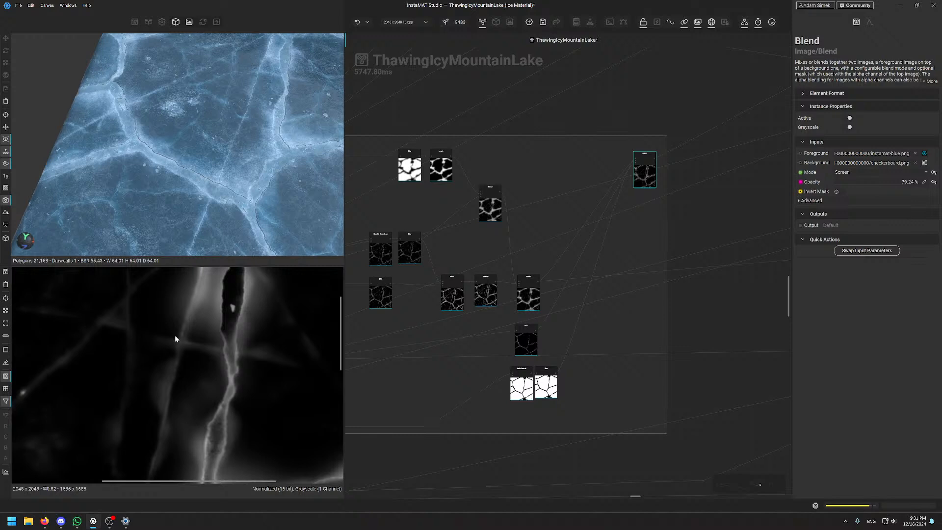
scroll(167, 332, down, 3)
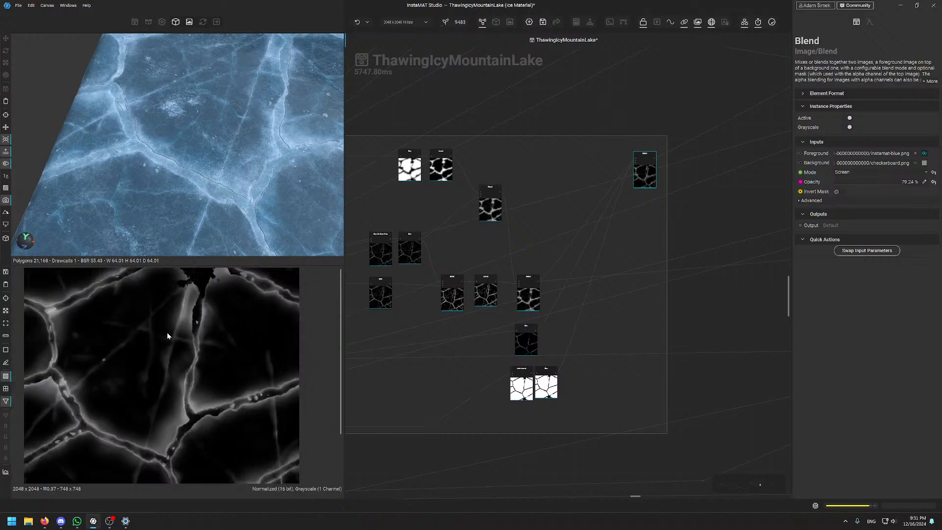
scroll(177, 354, up, 4)
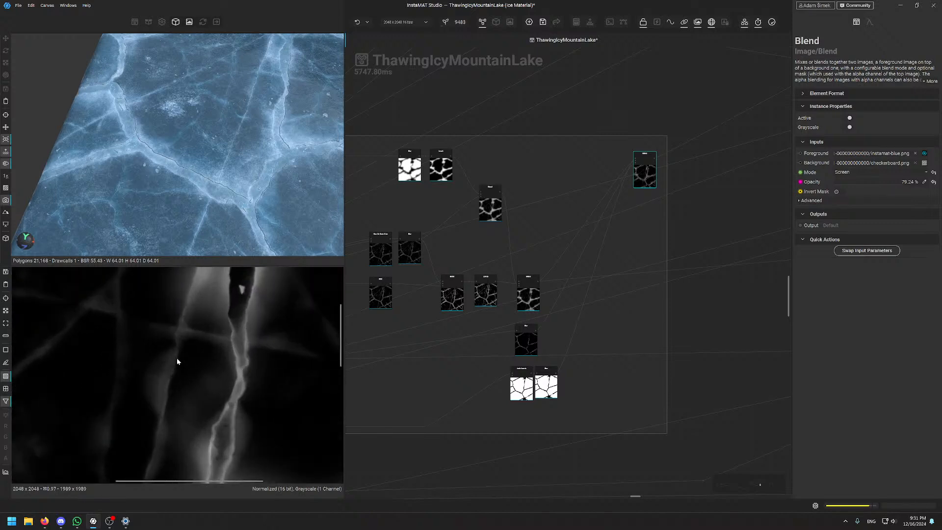
scroll(175, 362, down, 1)
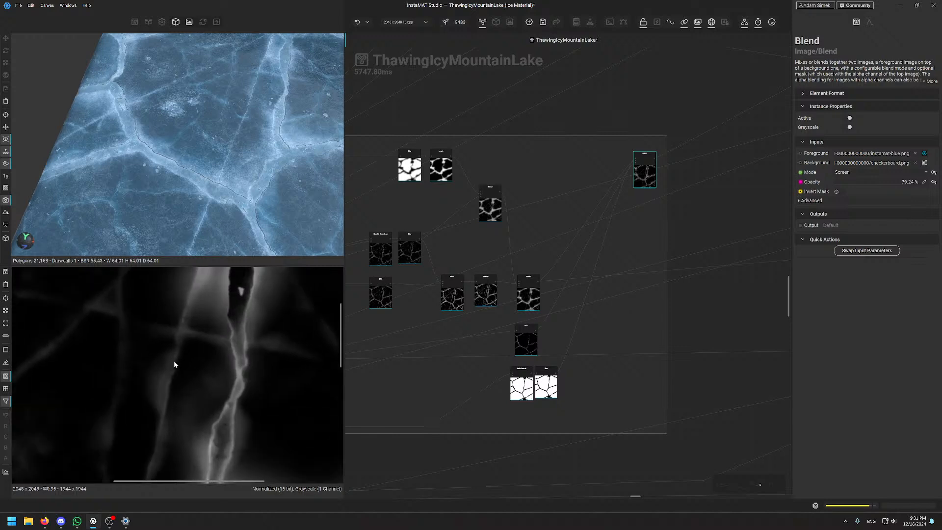
scroll(175, 363, down, 1)
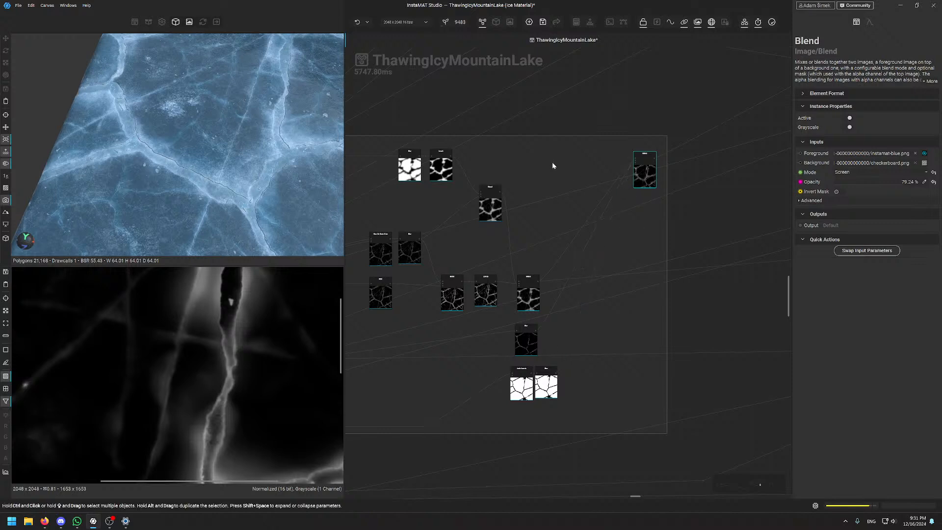
scroll(553, 164, down, 3)
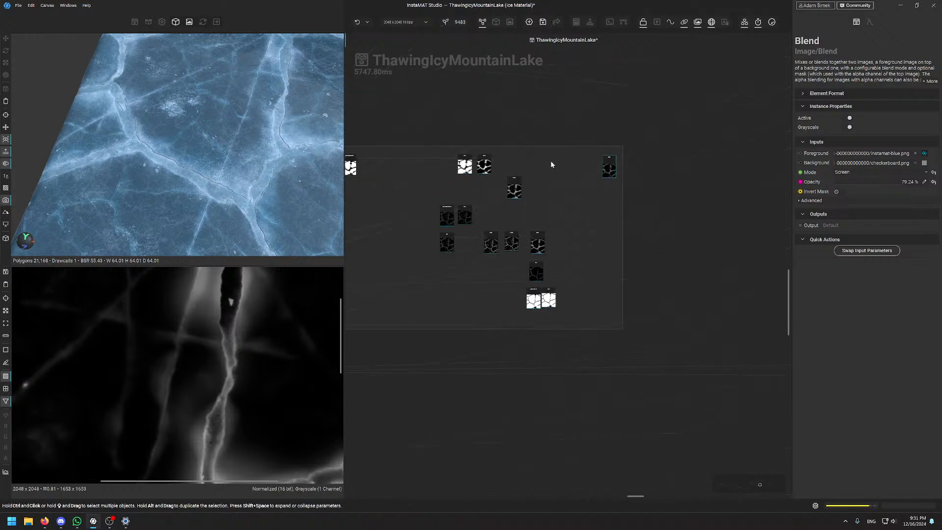
Pan and zoom across the node graph around the Snow Mask frame
middle_drag(435, 312, 731, 277)
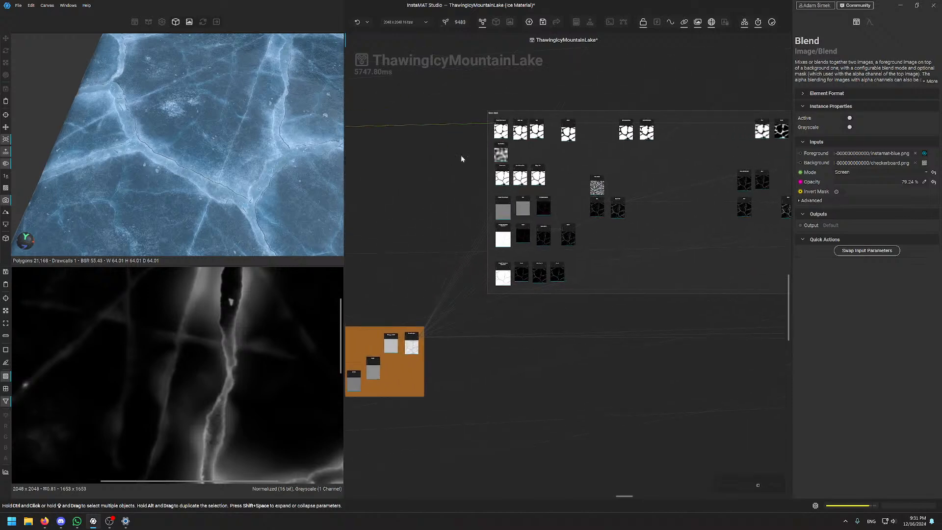
scroll(503, 104, up, 5)
scroll(503, 104, down, 5)
middle_drag(504, 104, 494, 429)
scroll(503, 328, down, 4)
middle_drag(566, 266, 566, 214)
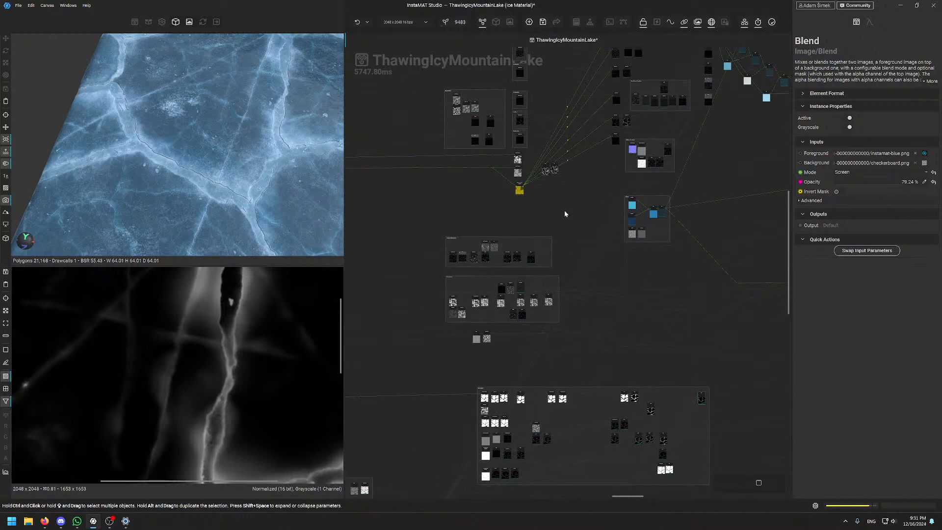
middle_drag(456, 423, 488, 89)
scroll(521, 175, up, 6)
scroll(460, 218, down, 1)
middle_drag(462, 228, 535, 256)
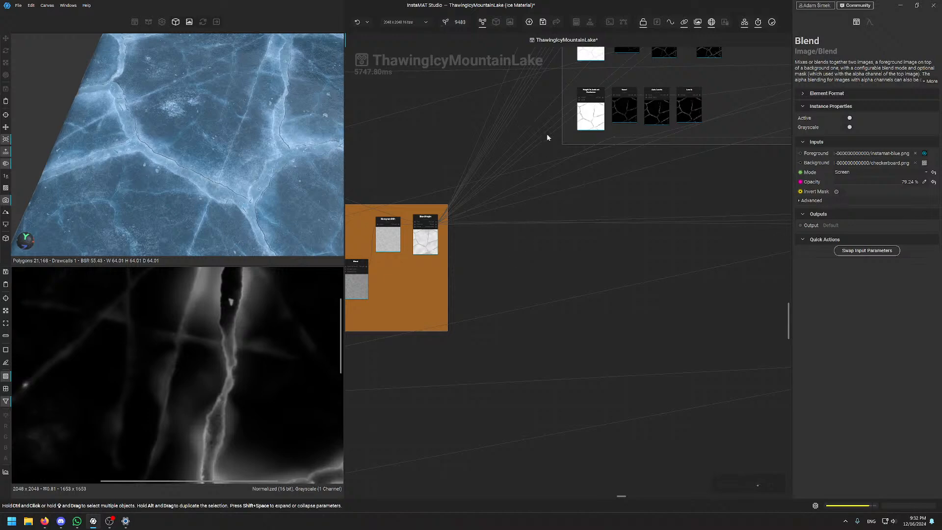
middle_drag(543, 128, 526, 319)
scroll(499, 375, down, 2)
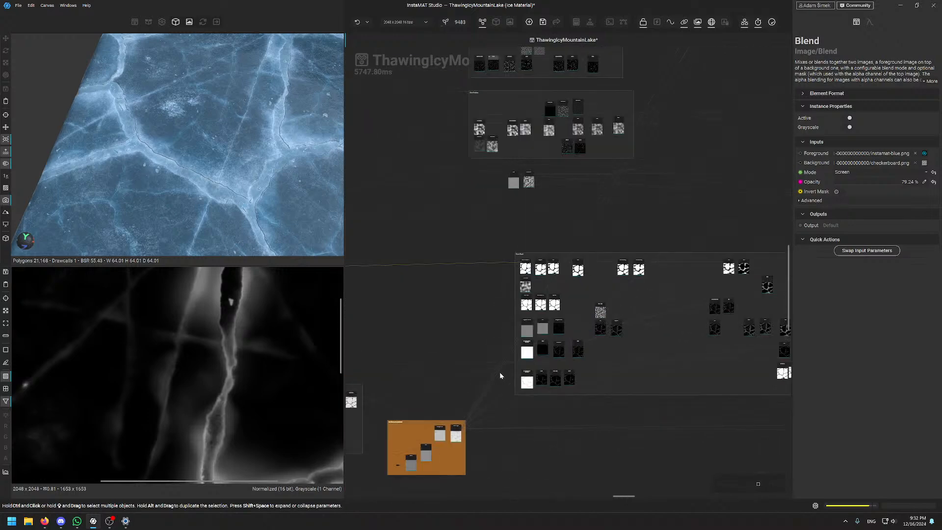
middle_drag(644, 140, 658, 308)
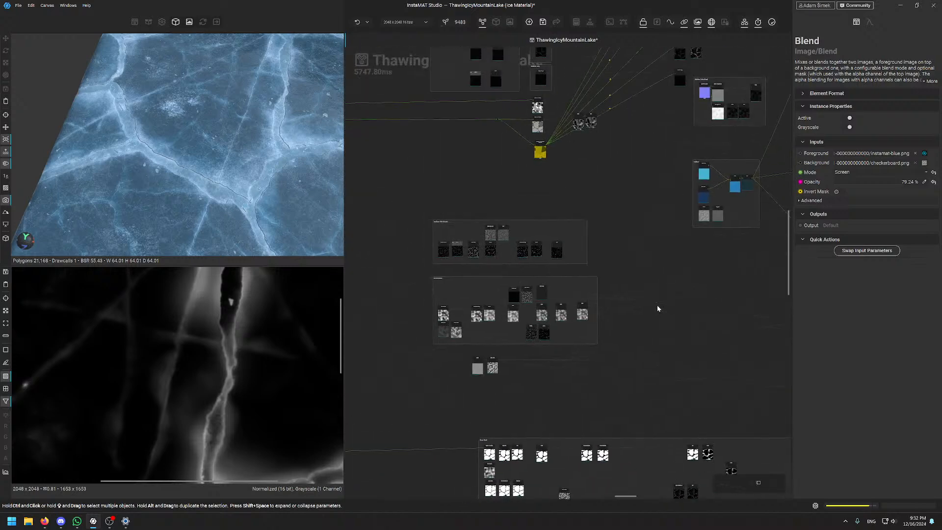
Navigate to the SnowTexture frame and move Auto Levels below the standalone Blend node
scroll(557, 200, down, 1)
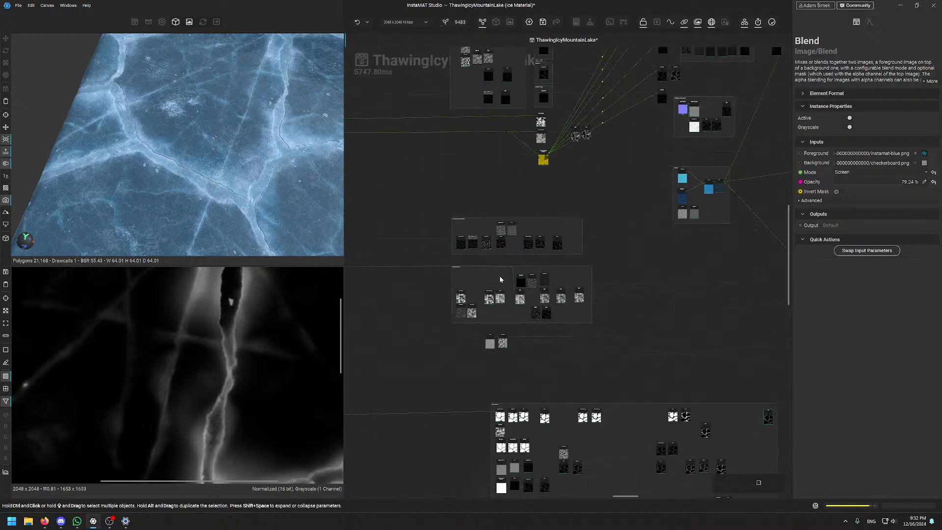
scroll(491, 307, up, 5)
scroll(559, 241, up, 1)
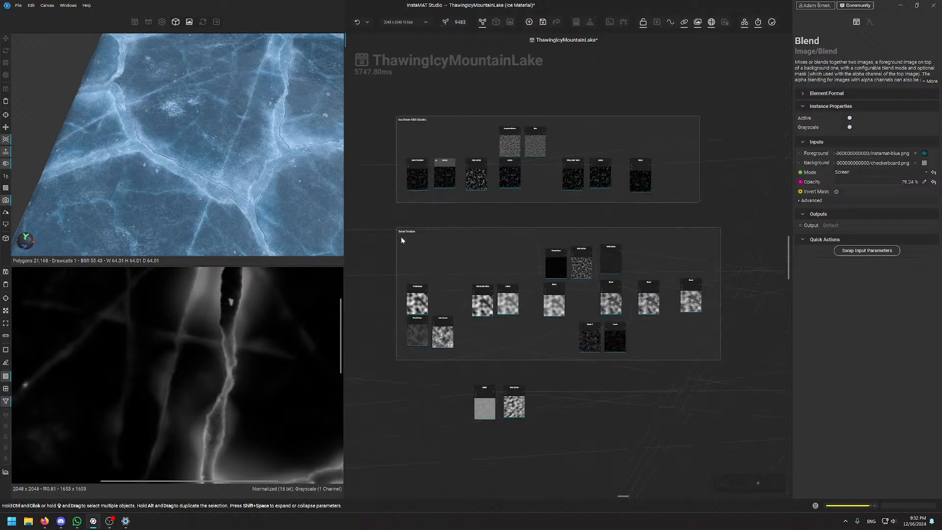
scroll(401, 236, up, 5)
scroll(447, 226, down, 7)
scroll(460, 191, up, 4)
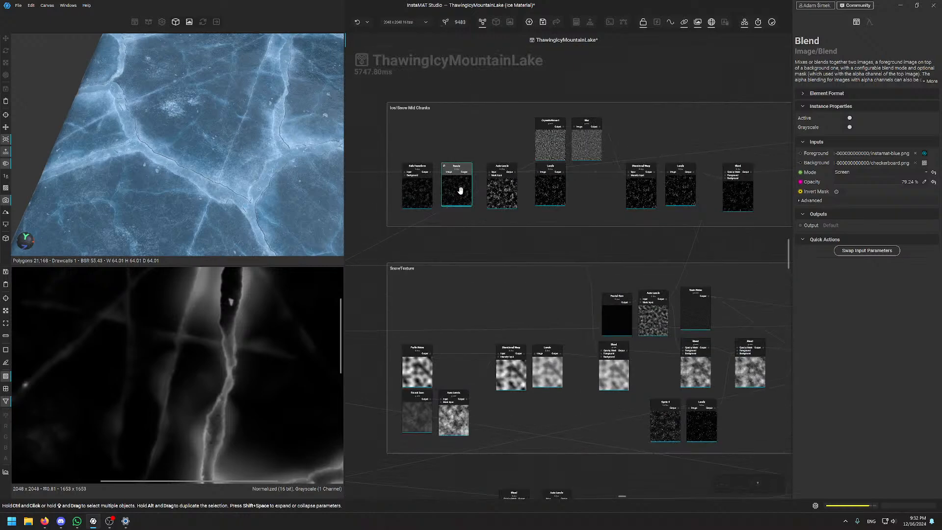
scroll(460, 190, down, 6)
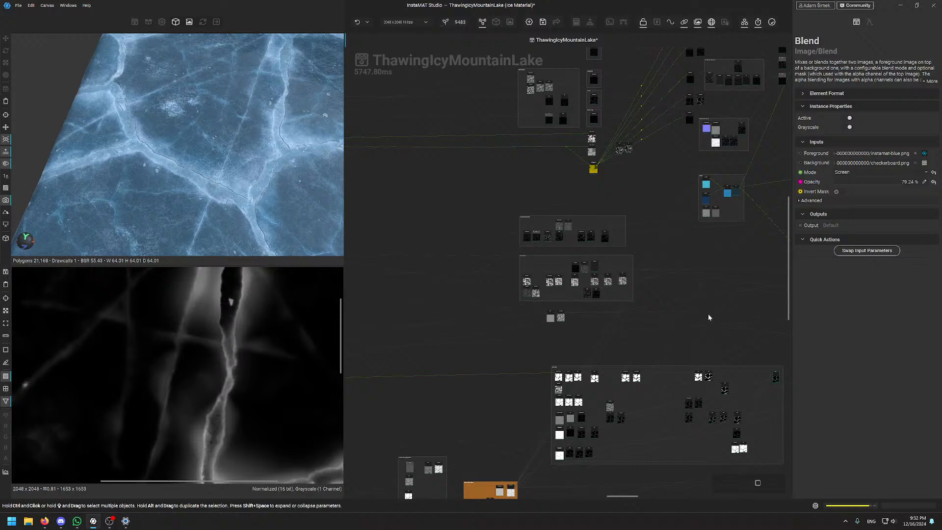
middle_drag(718, 301, 366, 143)
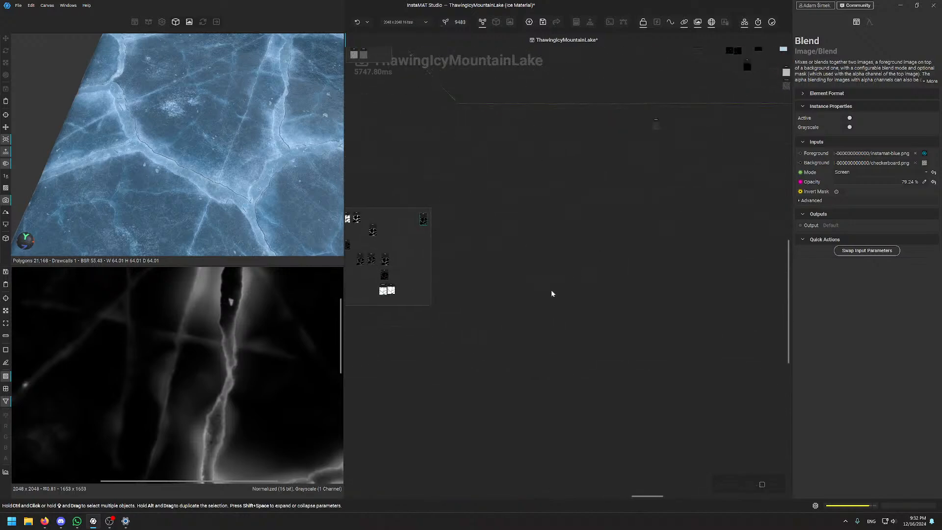
middle_drag(373, 350, 502, 392)
middle_drag(653, 169, 580, 292)
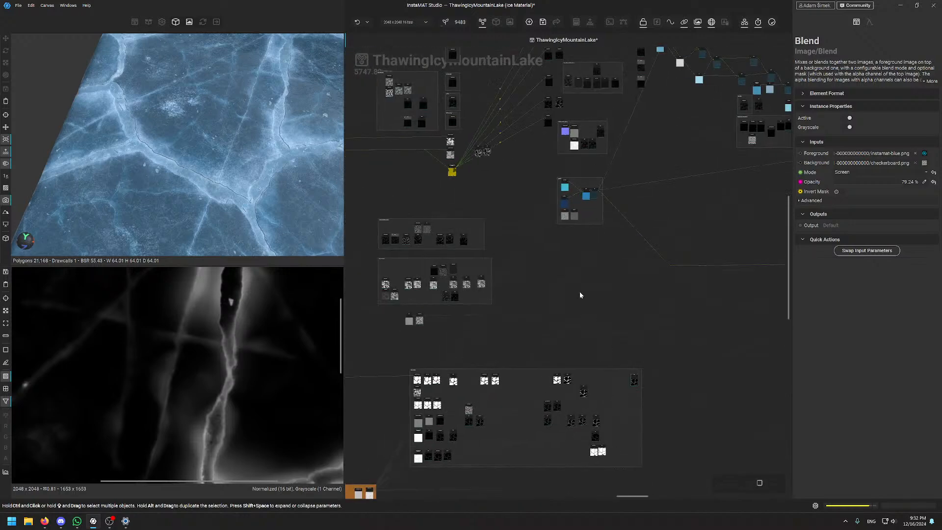
middle_drag(446, 334, 726, 273)
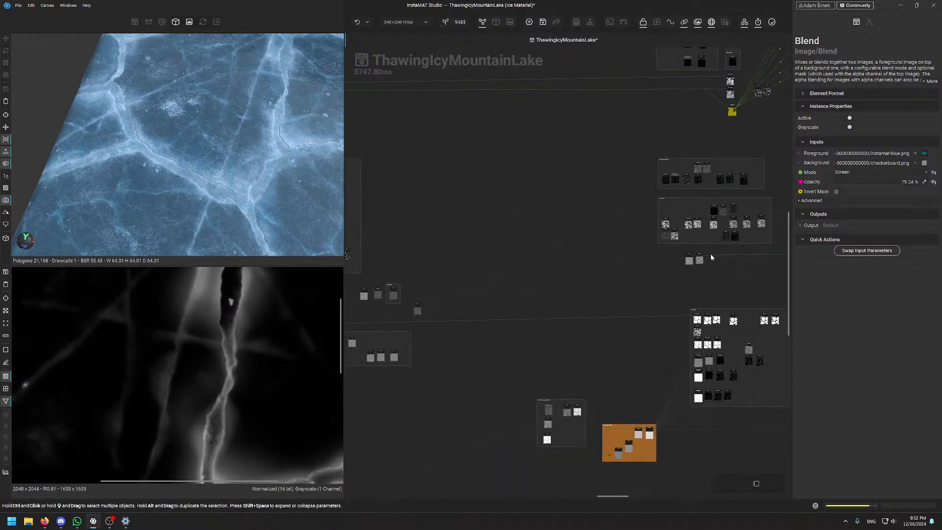
scroll(709, 254, up, 10)
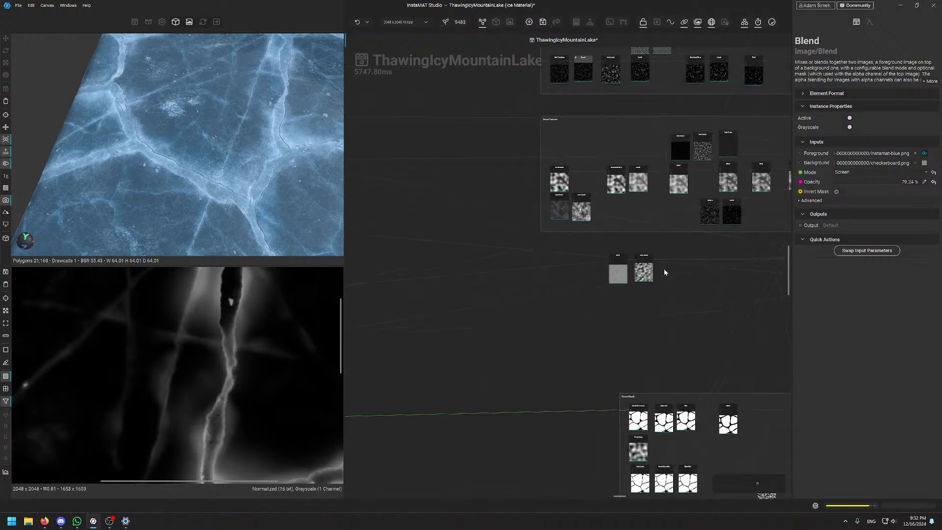
drag(632, 275, 639, 319)
Raise the Blend node above Auto Levels and pan across to other node groups
drag(568, 275, 564, 249)
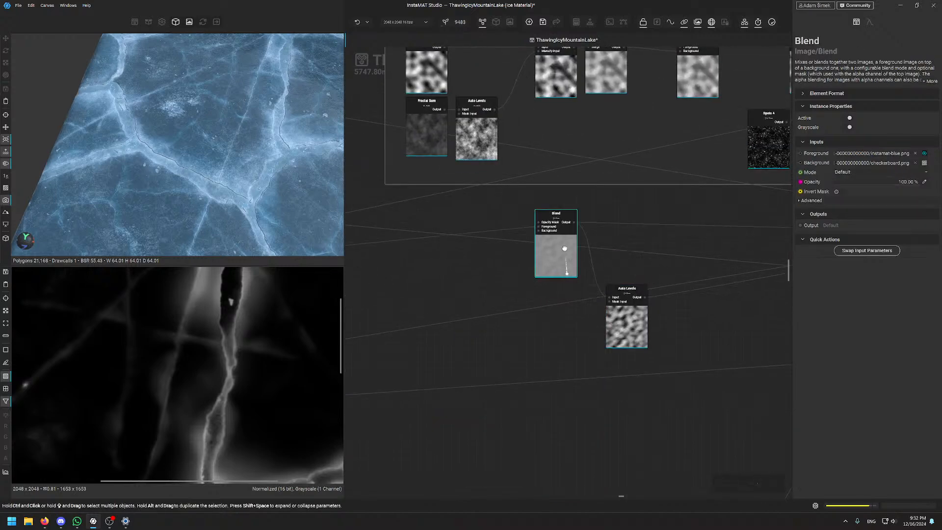
scroll(564, 249, down, 5)
middle_drag(472, 271, 716, 192)
middle_drag(370, 239, 667, 216)
middle_drag(406, 304, 664, 245)
middle_drag(513, 283, 191, 355)
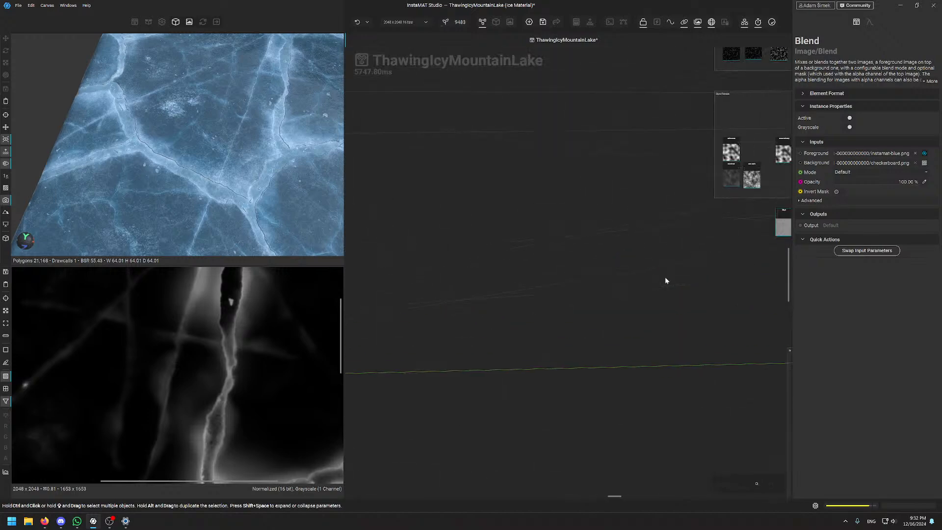
middle_drag(664, 277, 355, 371)
scroll(645, 211, down, 4)
scroll(652, 167, up, 3)
Centre the right-hand Blend and Grain Noise nodes in the graph view
middle_drag(654, 164, 679, 206)
scroll(629, 286, up, 2)
scroll(636, 265, down, 6)
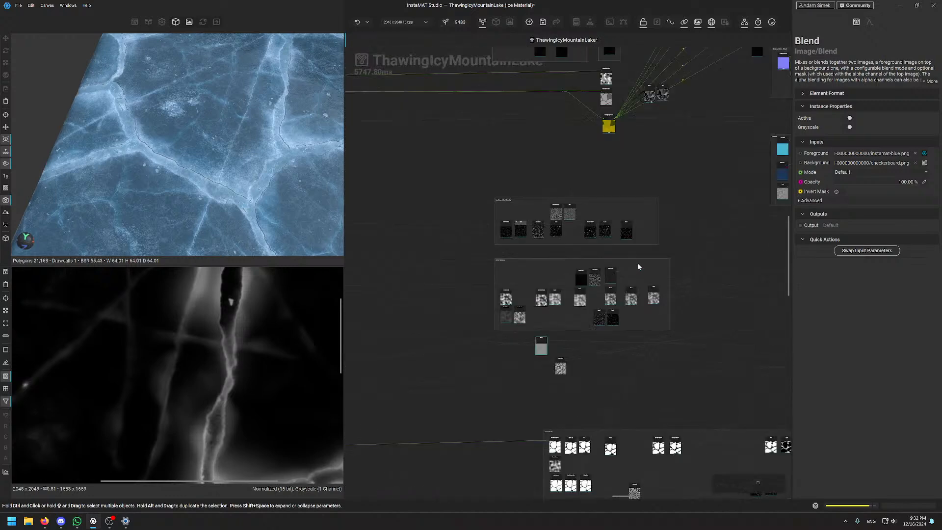
middle_drag(591, 207, 545, 169)
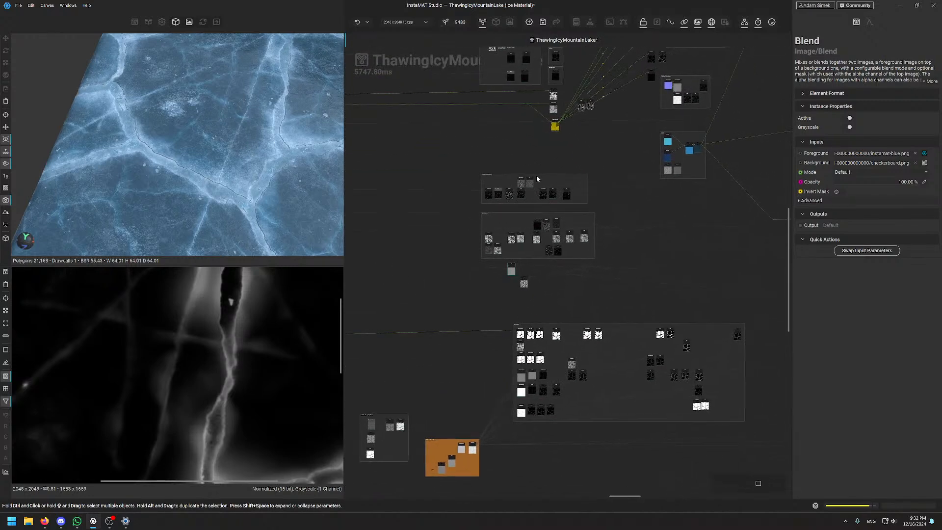
scroll(499, 182, up, 5)
scroll(475, 211, up, 3)
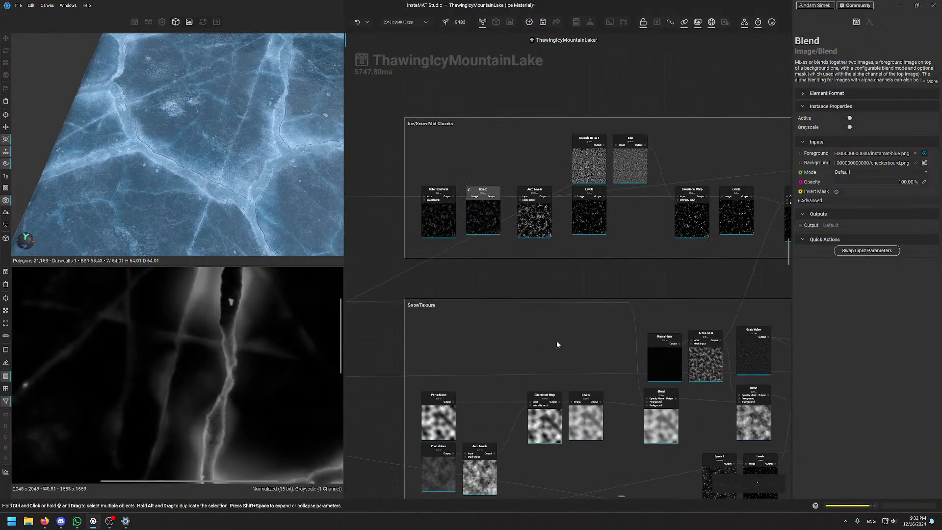
middle_drag(556, 340, 427, 213)
scroll(725, 249, up, 3)
middle_drag(738, 287, 563, 279)
Preview the Screen Blend at 38.98% opacity, zoom its cloudy output, and nudge the node up
click(510, 280)
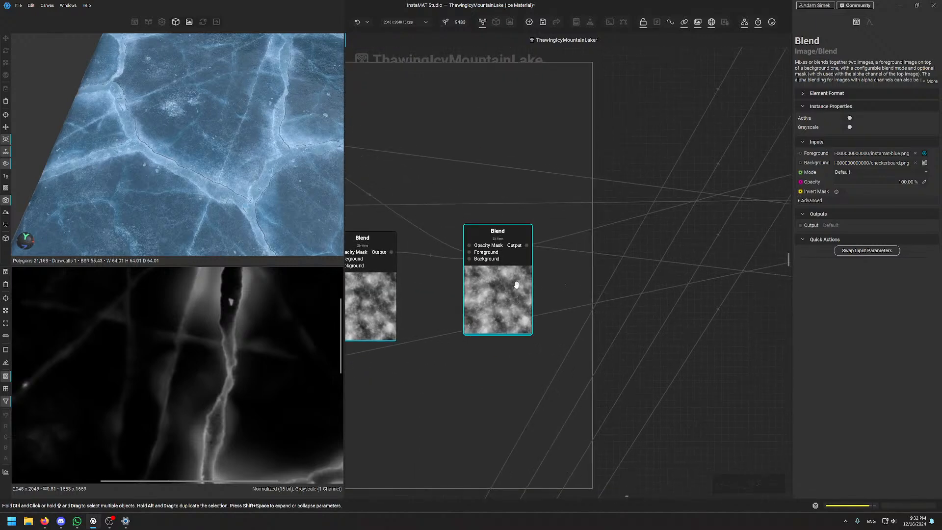
scroll(187, 353, down, 6)
scroll(187, 349, up, 4)
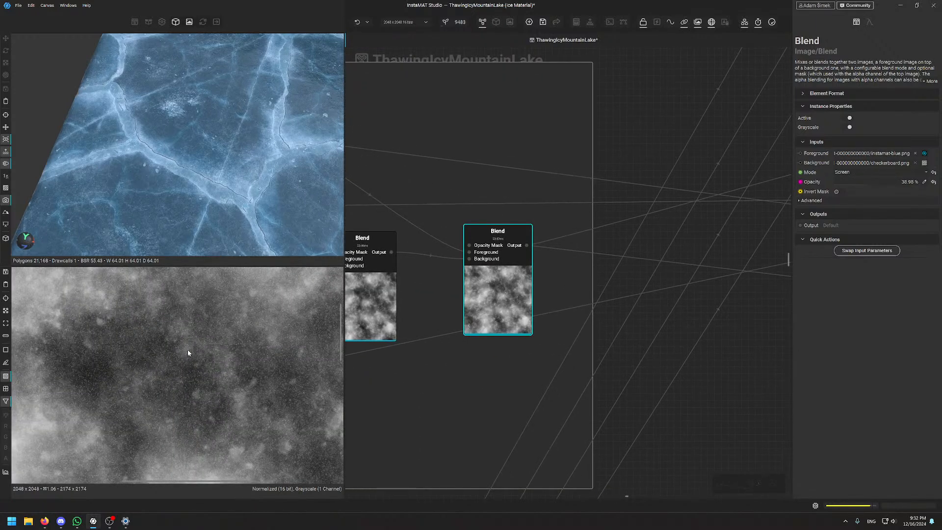
middle_drag(188, 349, 147, 359)
scroll(202, 349, up, 8)
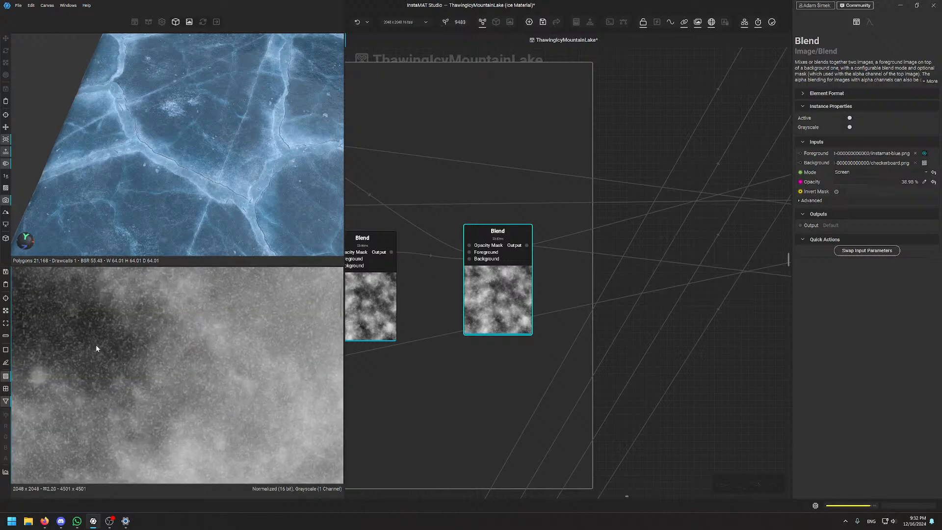
scroll(113, 333, down, 4)
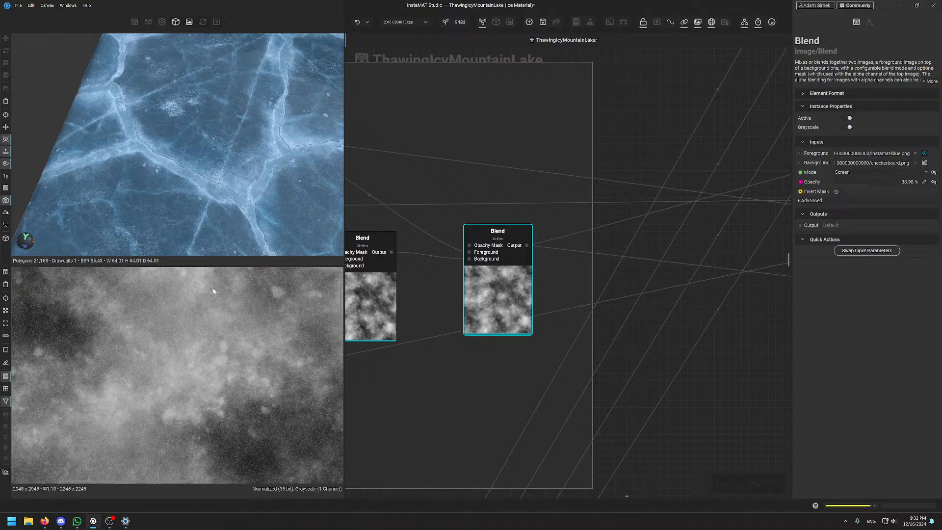
scroll(216, 308, down, 4)
scroll(231, 407, up, 2)
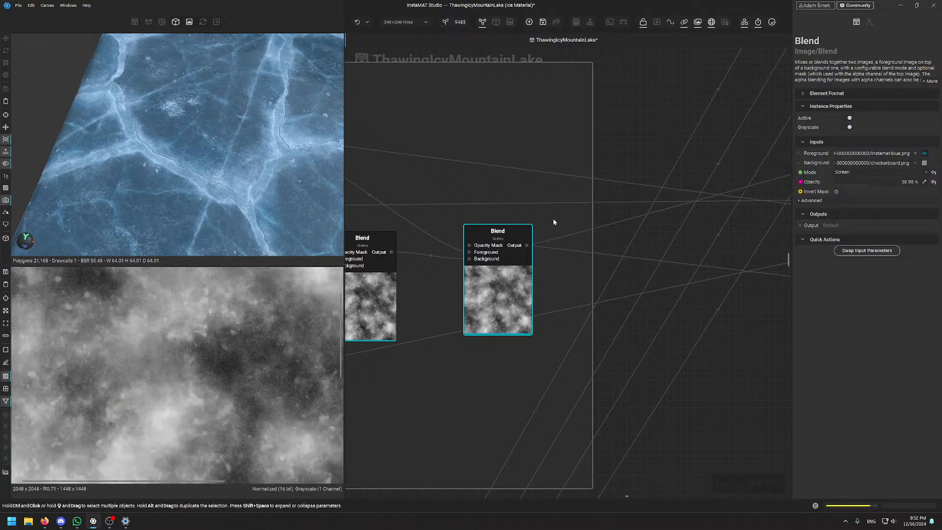
drag(500, 235, 501, 220)
scroll(508, 275, down, 8)
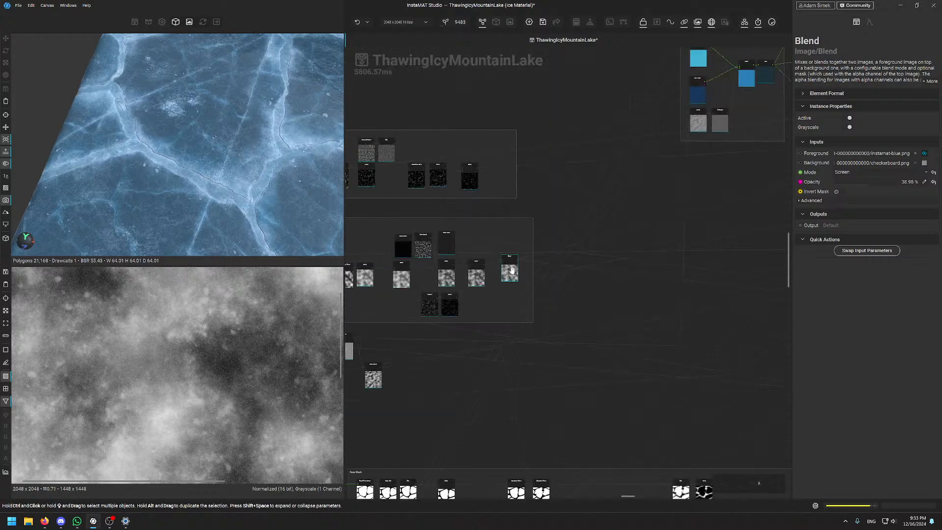
scroll(427, 216, up, 8)
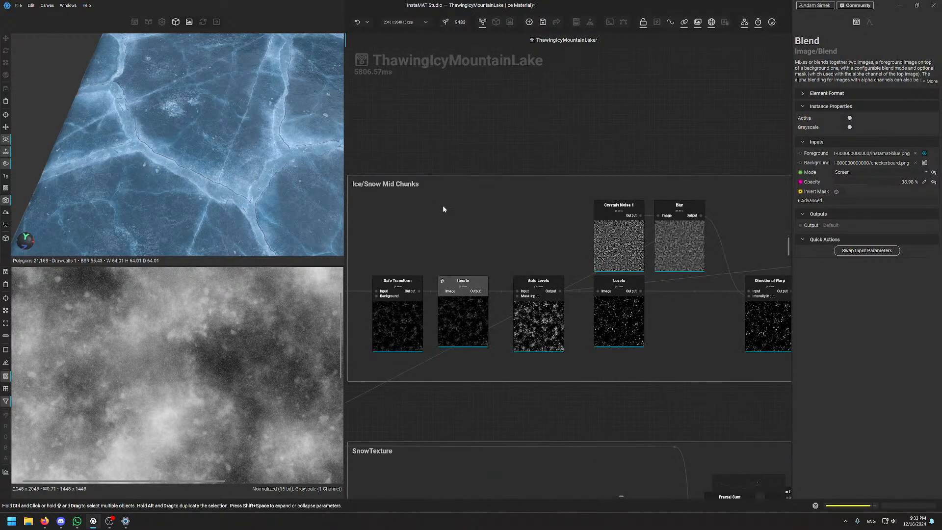
middle_drag(547, 124, 669, 121)
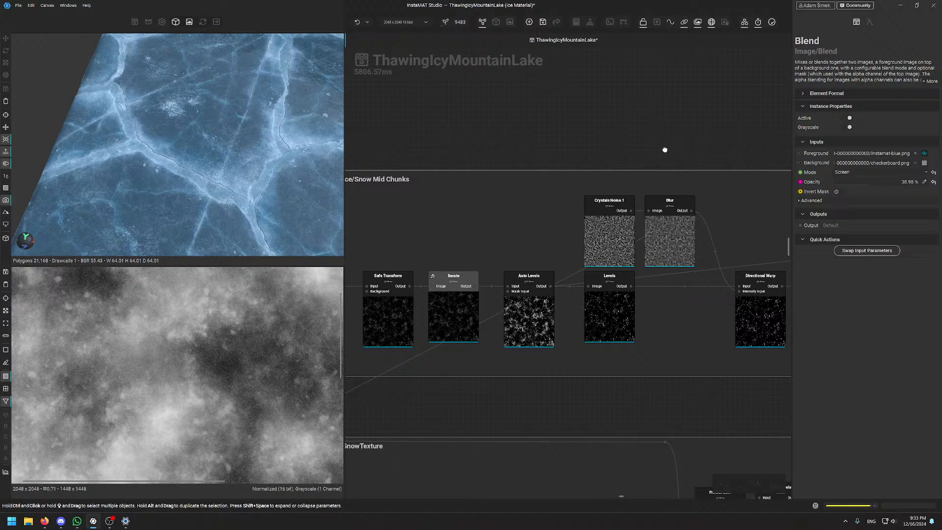
middle_drag(678, 153, 461, 146)
middle_drag(738, 197, 709, 190)
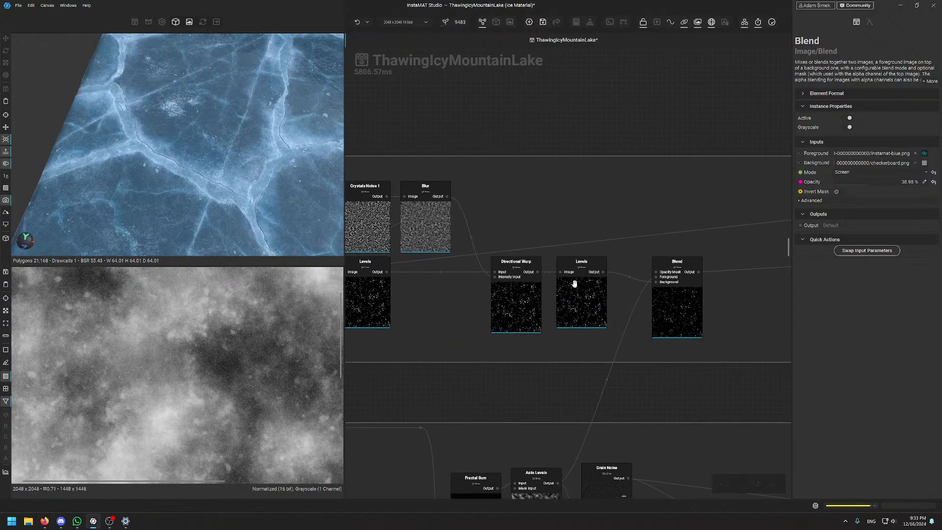
click(688, 320)
scroll(184, 428, down, 5)
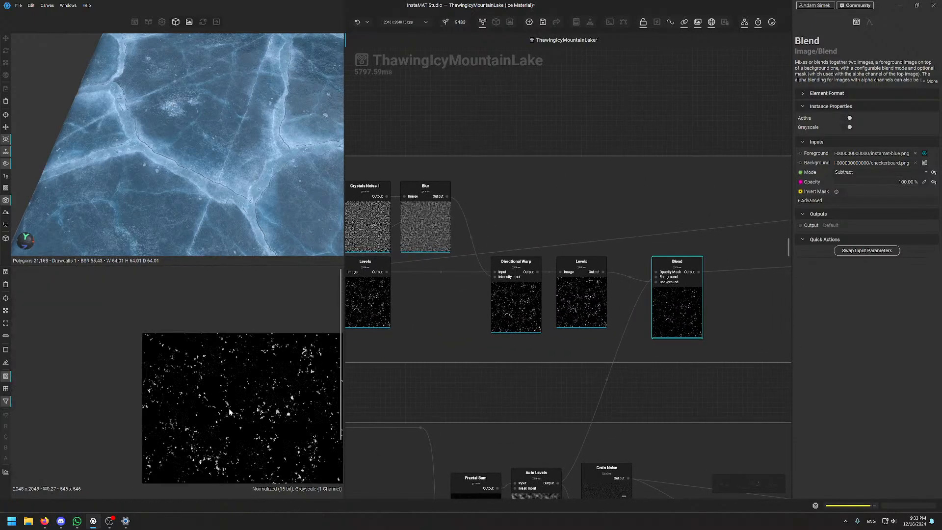
scroll(231, 415, up, 3)
scroll(195, 376, up, 2)
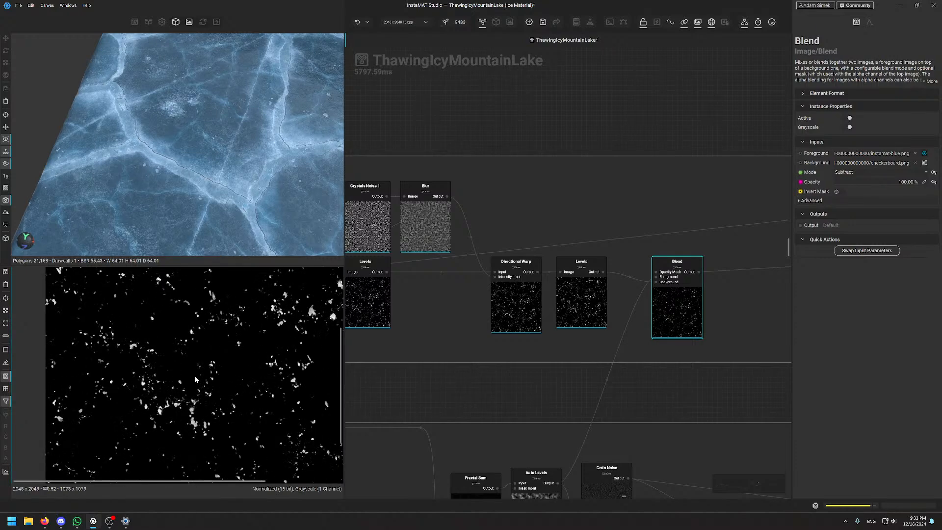
scroll(161, 193, up, 5)
mouse_move(167, 175)
alt+mouse_down()
mouse_move(178, 169)
mouse_move(160, 177)
alt+mouse_up()
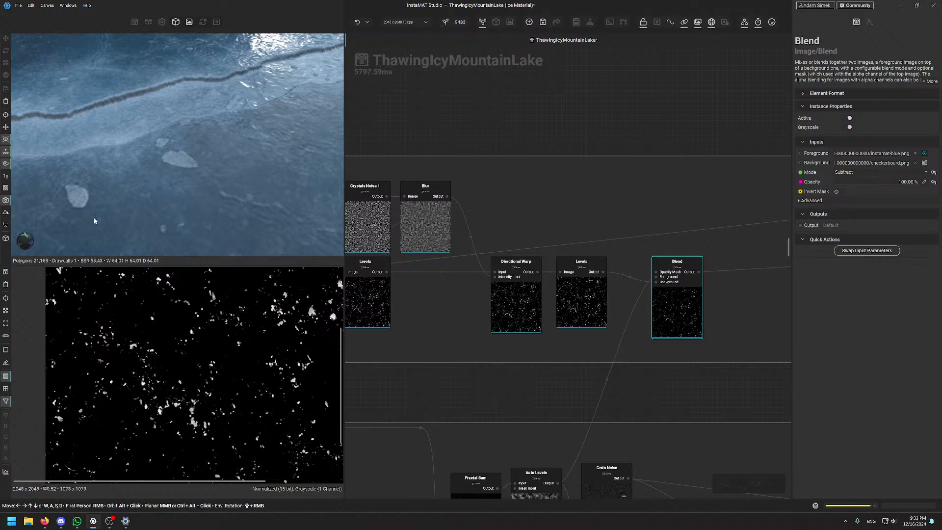
alt+drag(118, 184, 206, 142)
scroll(206, 126, up, 4)
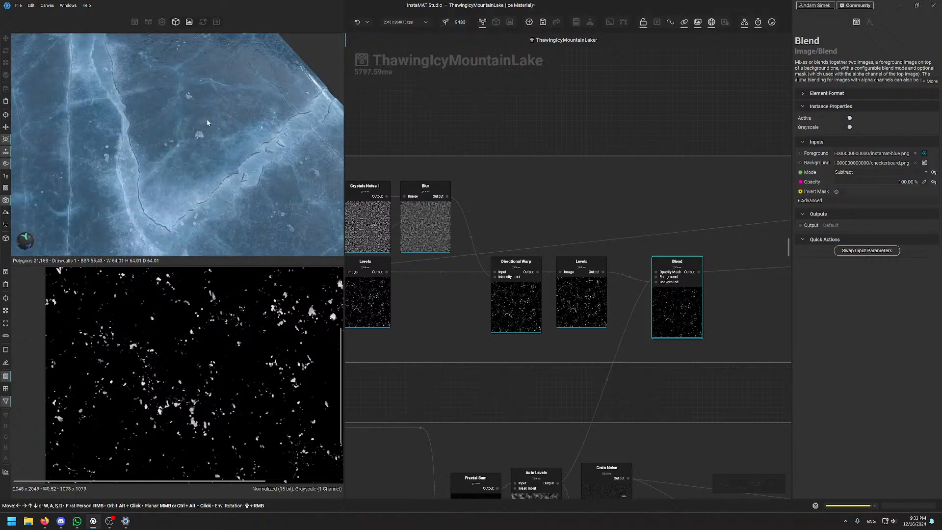
scroll(207, 146, down, 4)
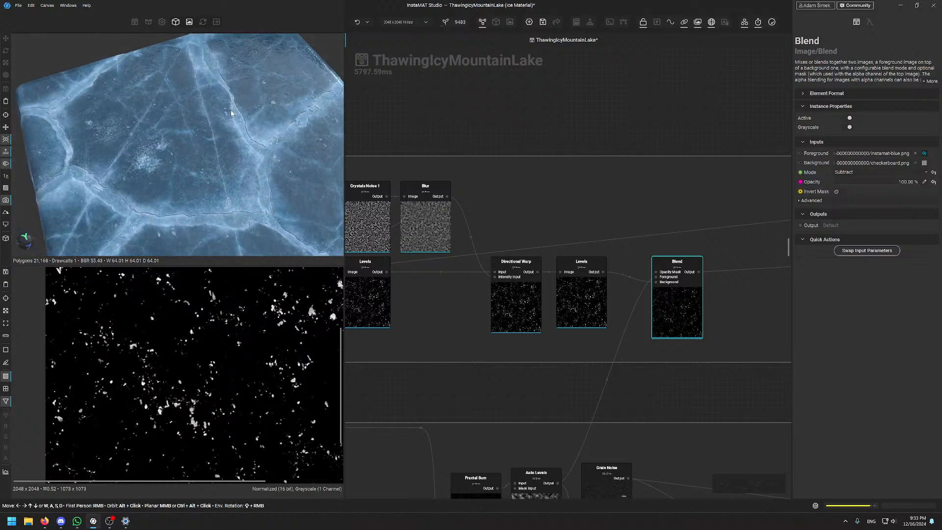
scroll(230, 110, up, 2)
middle_drag(215, 199, 202, 142)
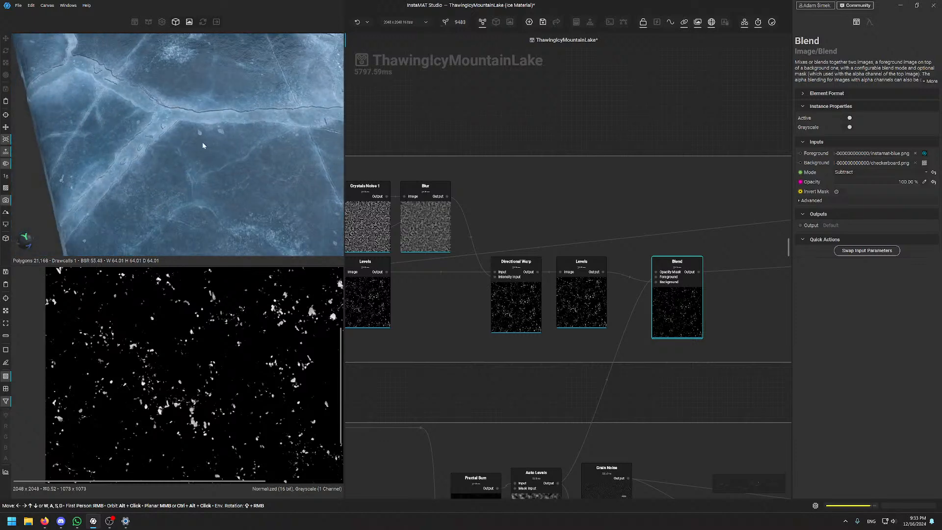
scroll(206, 142, up, 2)
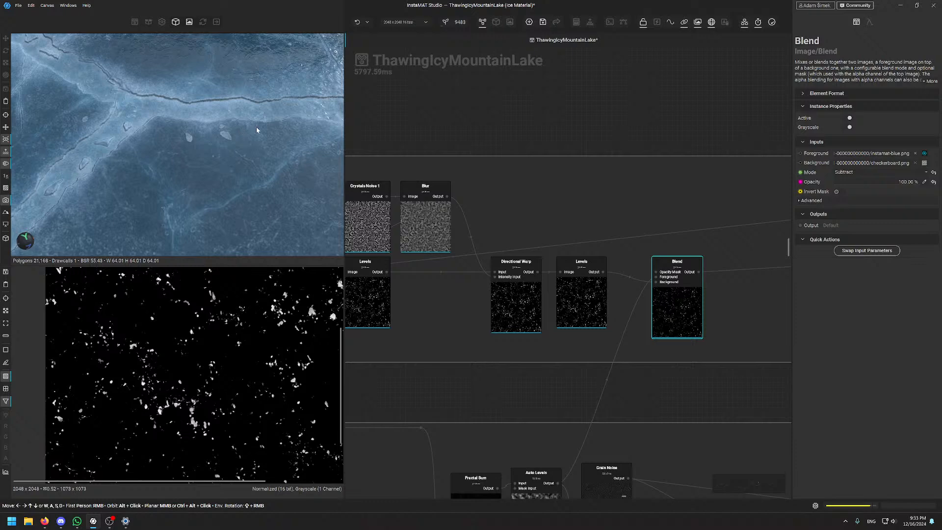
scroll(613, 148, down, 5)
middle_drag(609, 149, 603, 300)
scroll(517, 104, down, 3)
Bring the IceGlow and Bubbles Only frames into view and preview the Bubbles Only mask
scroll(603, 299, up, 1)
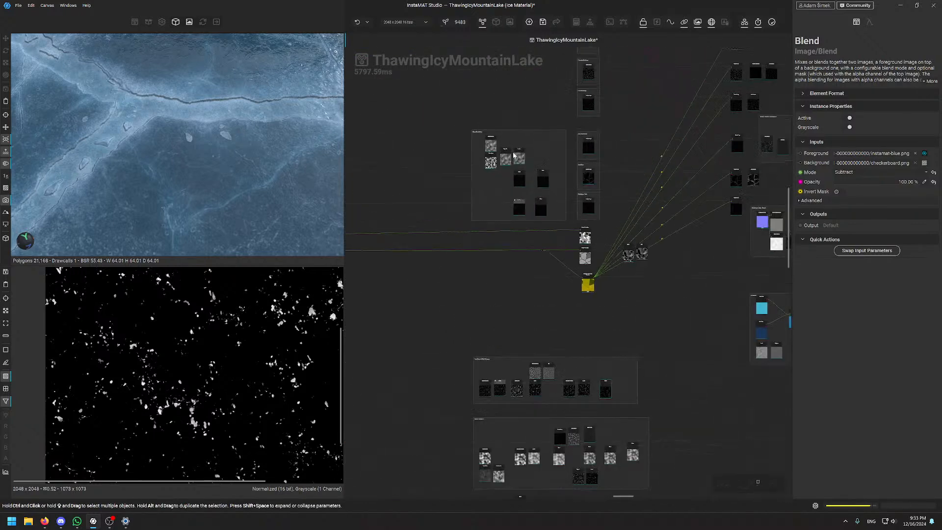
scroll(513, 156, up, 6)
middle_drag(495, 289, 462, 268)
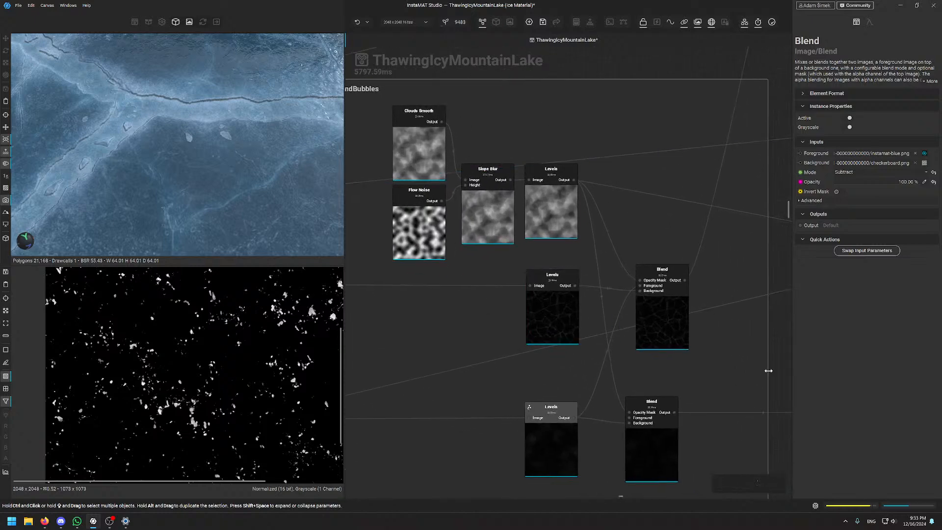
scroll(625, 185, down, 7)
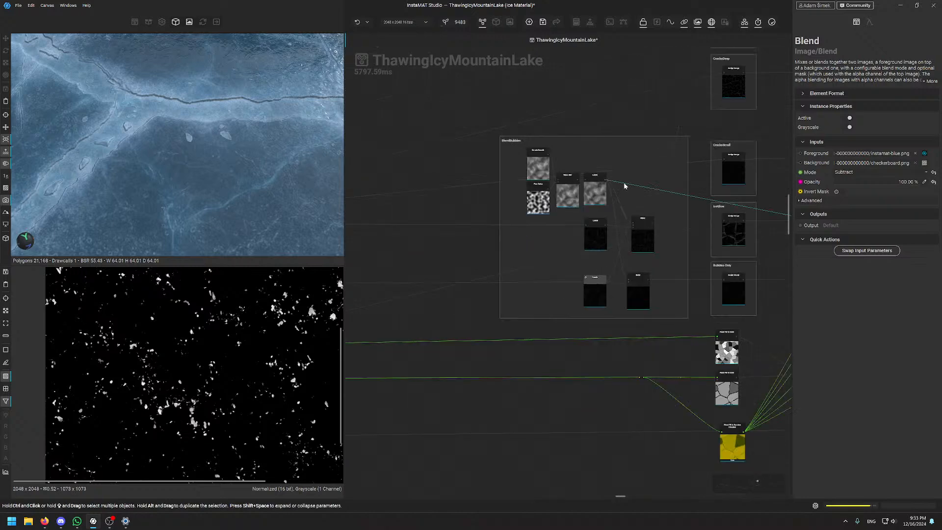
middle_drag(665, 273, 494, 276)
scroll(541, 252, up, 8)
scroll(525, 248, down, 1)
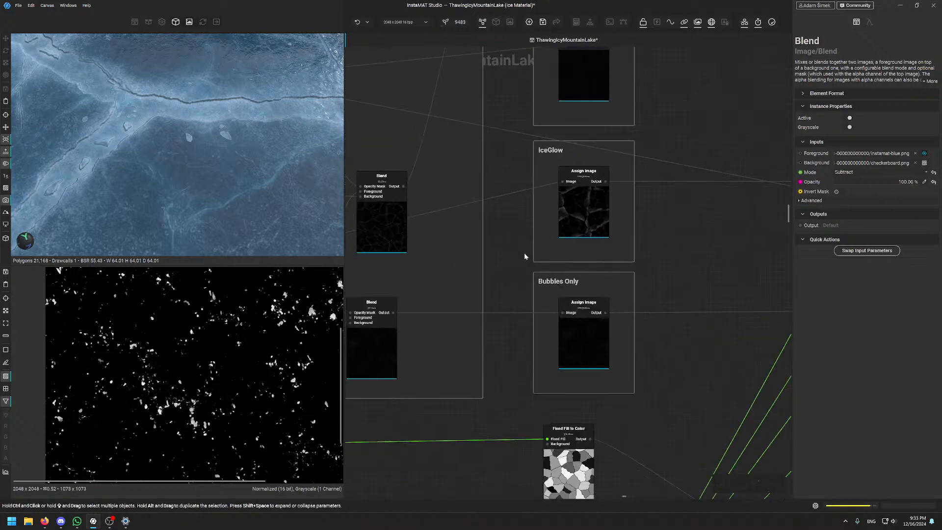
click(584, 336)
Preview the IceGlow and CracksSmall output masks
scroll(226, 376, up, 3)
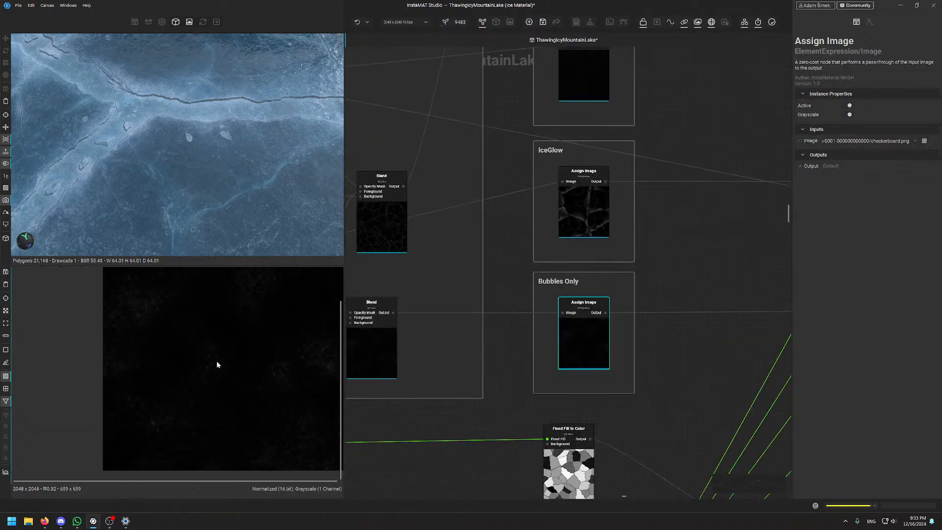
click(596, 205)
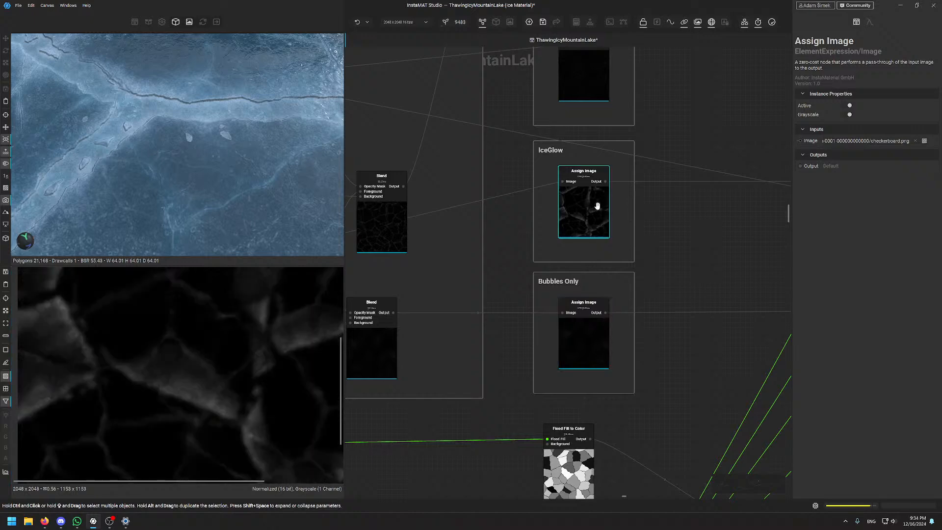
scroll(212, 185, down, 3)
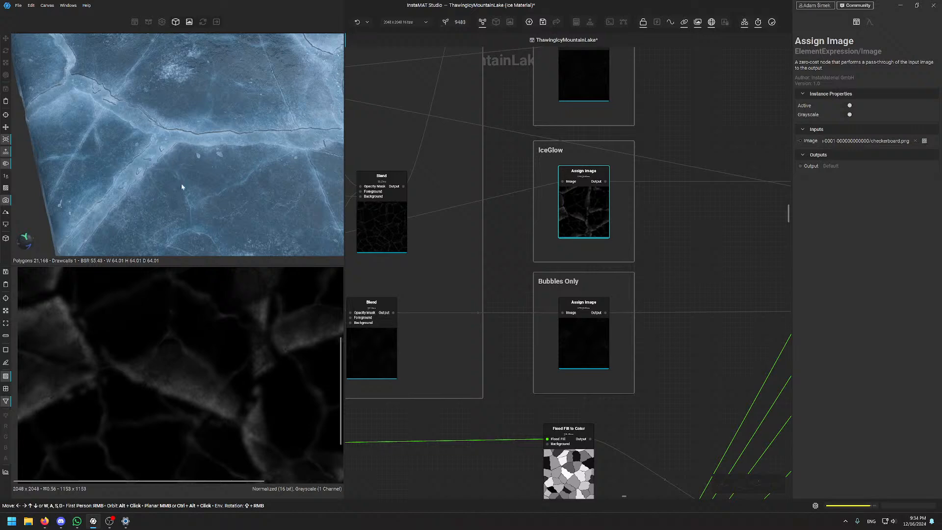
scroll(648, 187, up, 5)
click(593, 198)
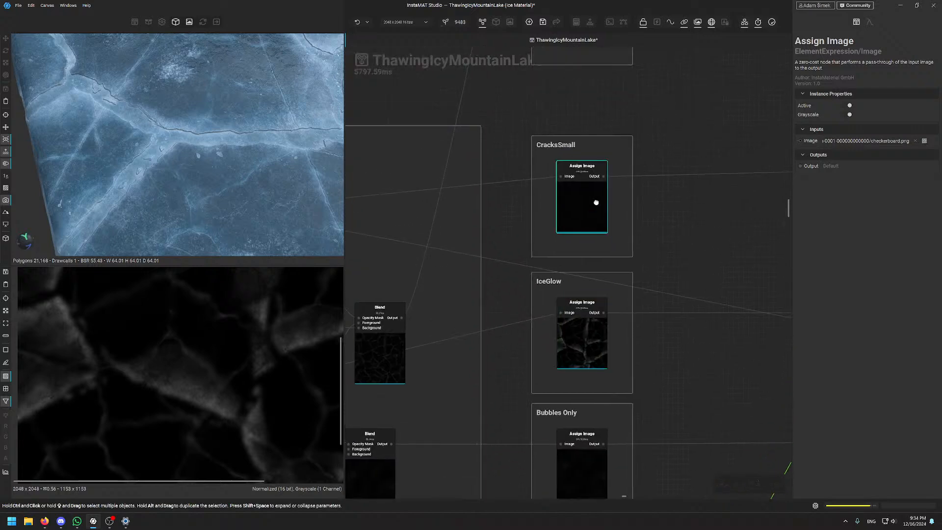
Preview the CracksDeep, CracksSurface and Combined crack masks in turn
middle_drag(604, 123, 596, 308)
click(581, 212)
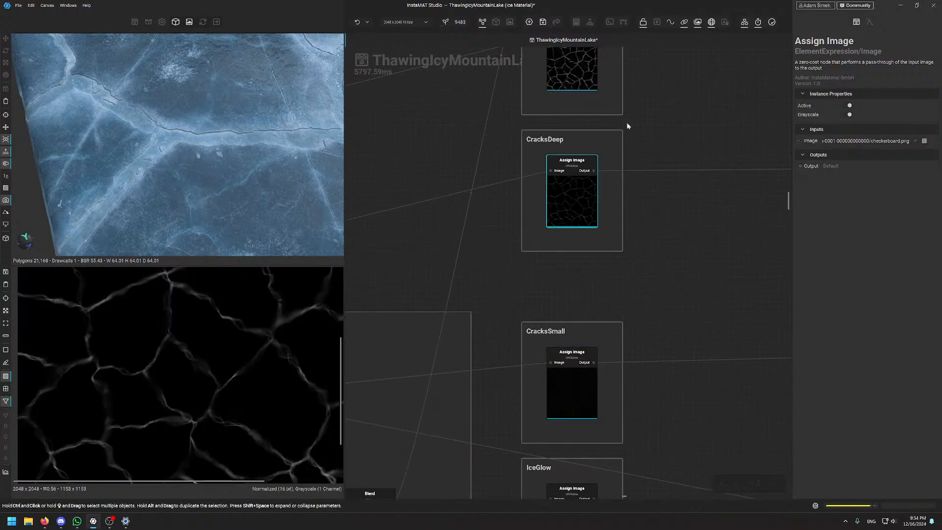
middle_drag(636, 108, 623, 288)
click(543, 226)
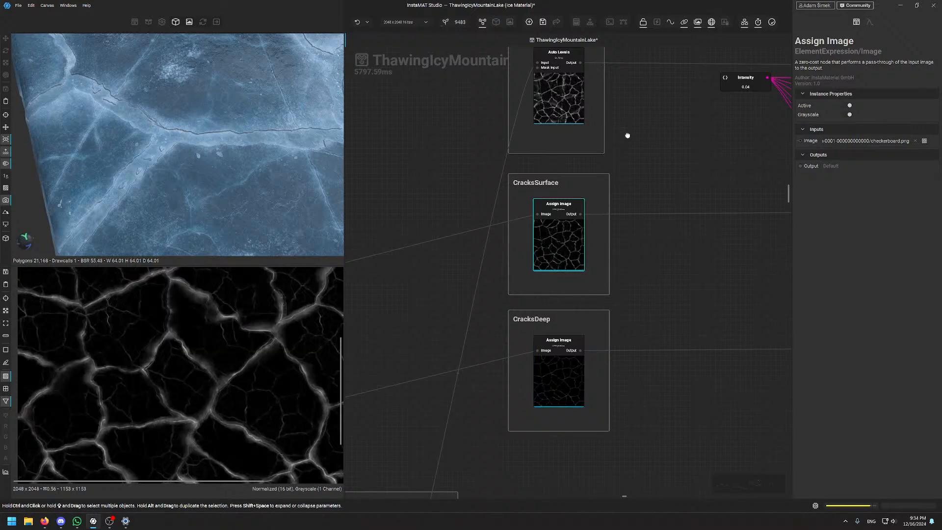
middle_drag(628, 135, 620, 240)
click(564, 206)
scroll(193, 376, down, 5)
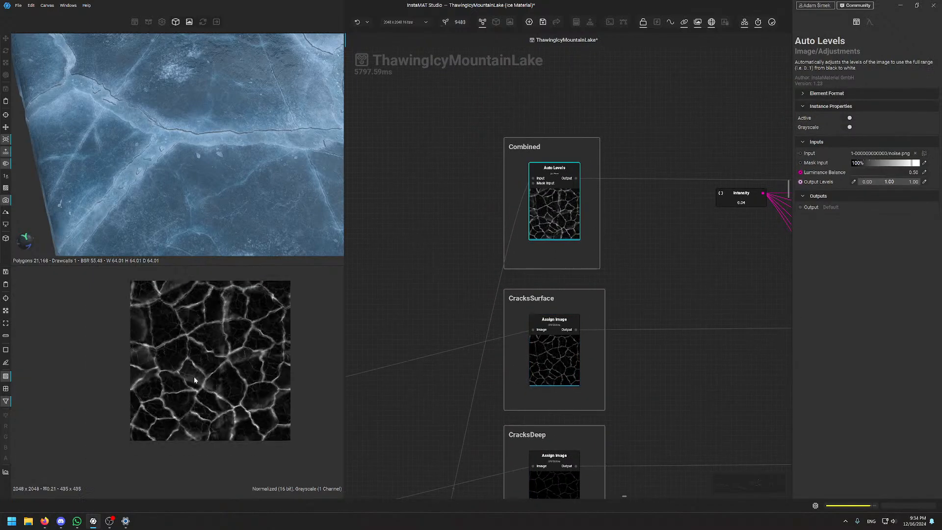
scroll(193, 375, up, 4)
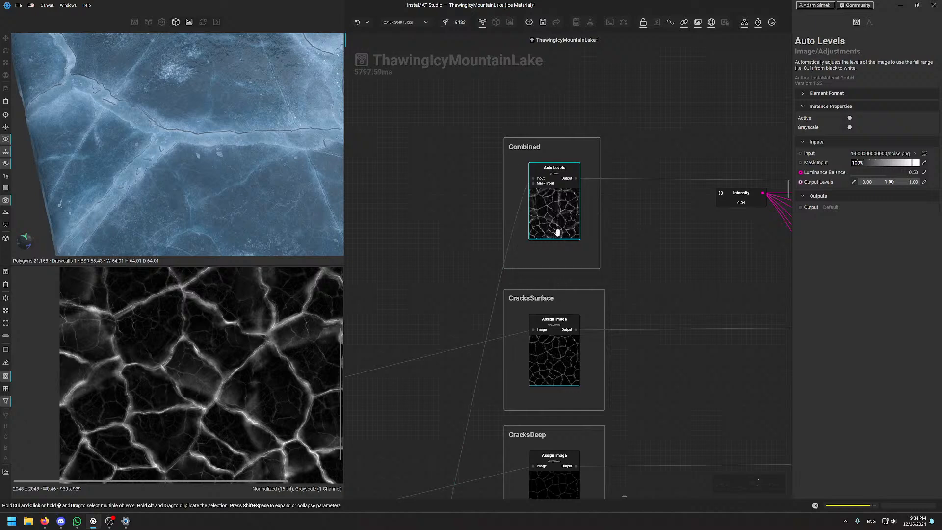
scroll(623, 377, down, 2)
Pan out to an overview of the whole graph and orbit the 3D ice preview
middle_drag(623, 377, 393, 206)
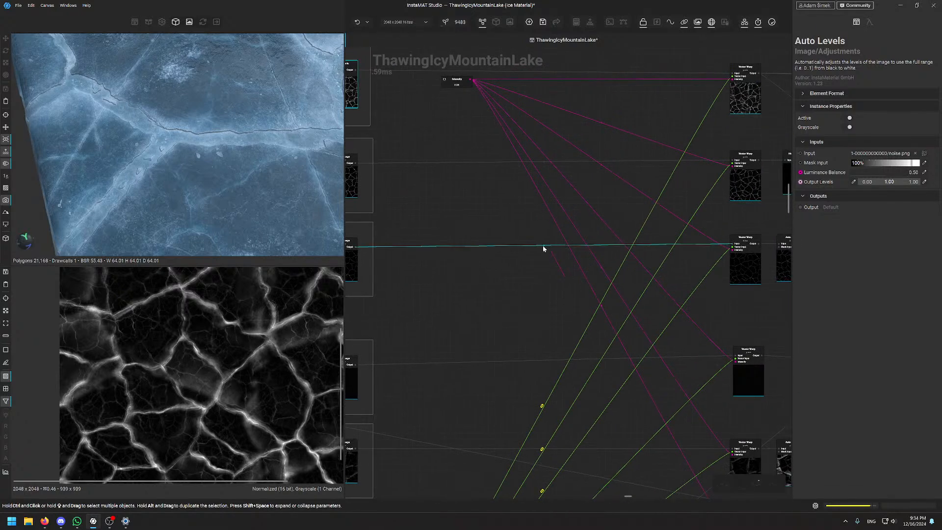
middle_drag(472, 359, 538, 230)
scroll(541, 280, down, 4)
middle_drag(521, 366, 537, 314)
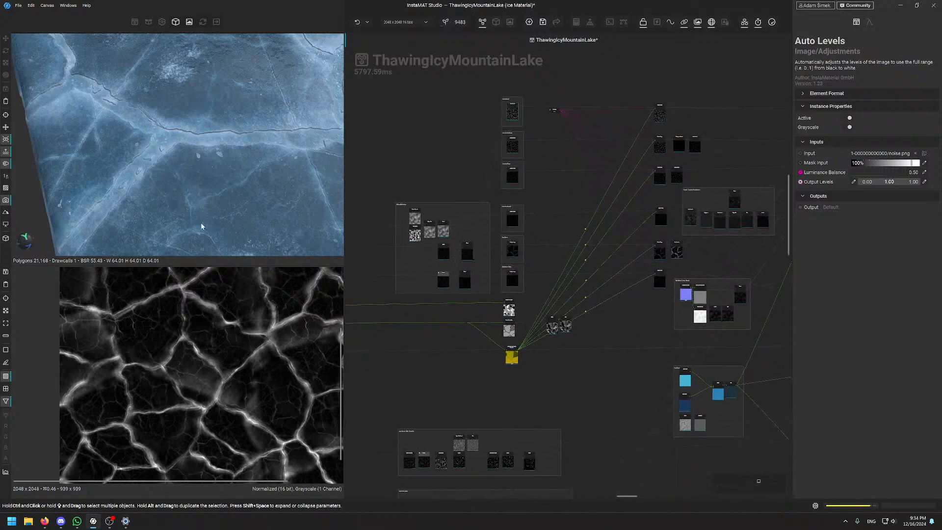
scroll(202, 231, down, 3)
middle_drag(201, 234, 211, 180)
scroll(187, 131, up, 4)
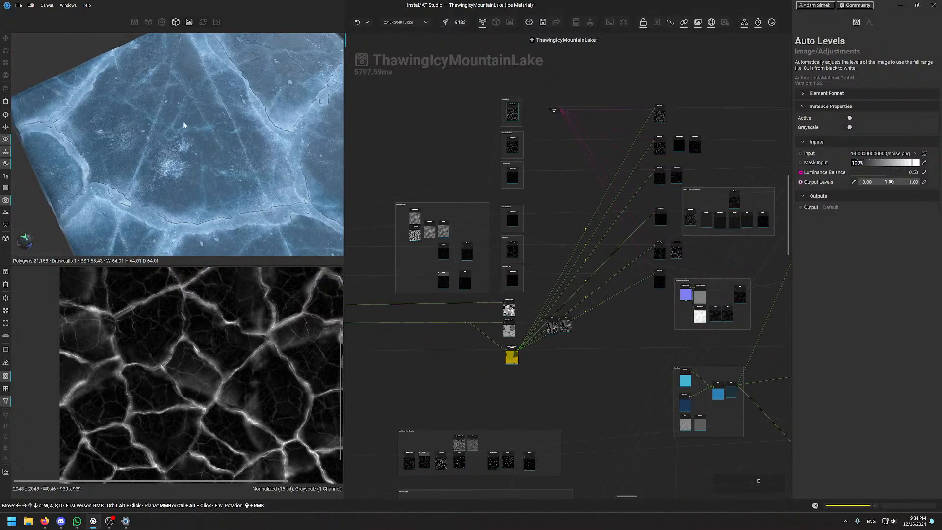
alt+drag(185, 128, 145, 122)
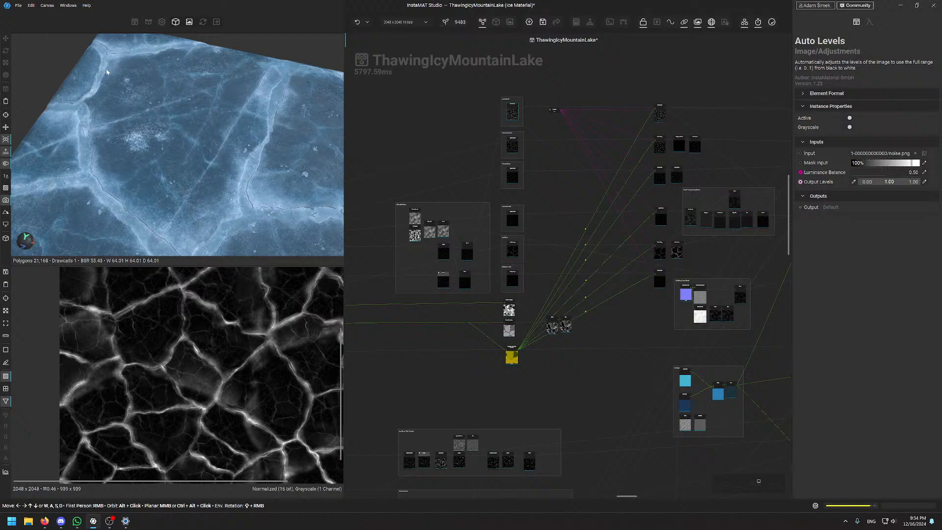
scroll(76, 189, down, 3)
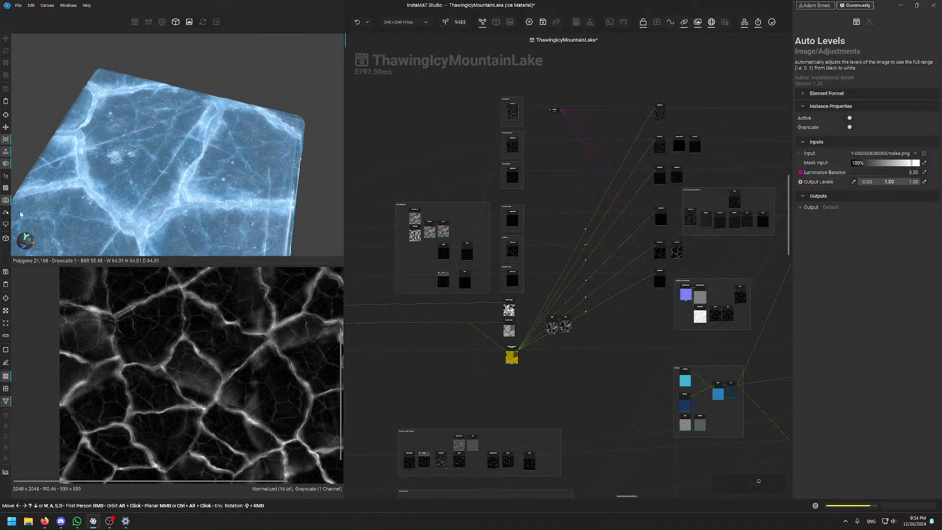
Show the Flood Fill to Random Direction node's output in the 2D view
scroll(508, 315, up, 3)
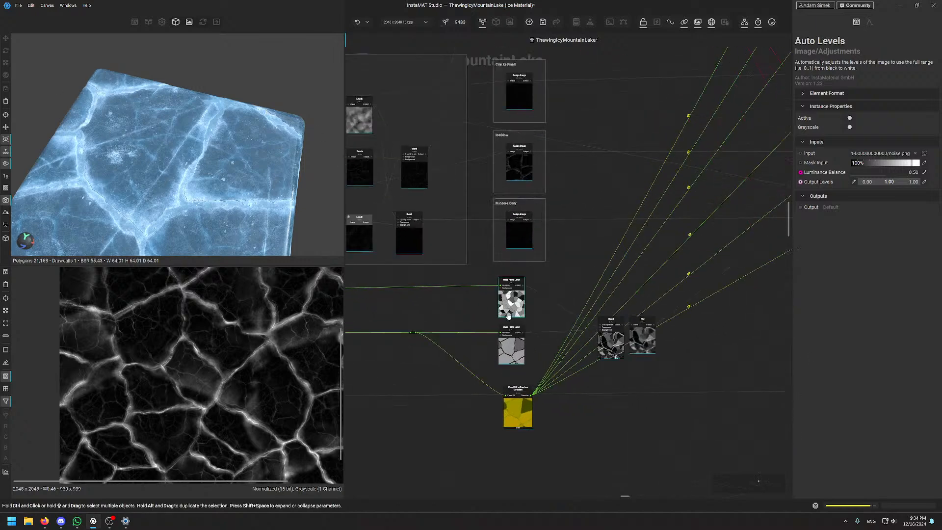
scroll(552, 299, up, 2)
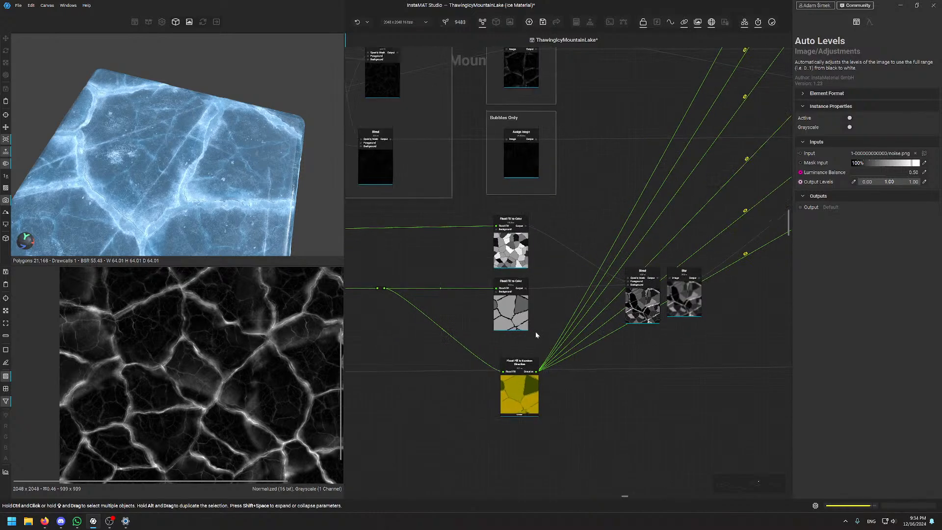
click(519, 364)
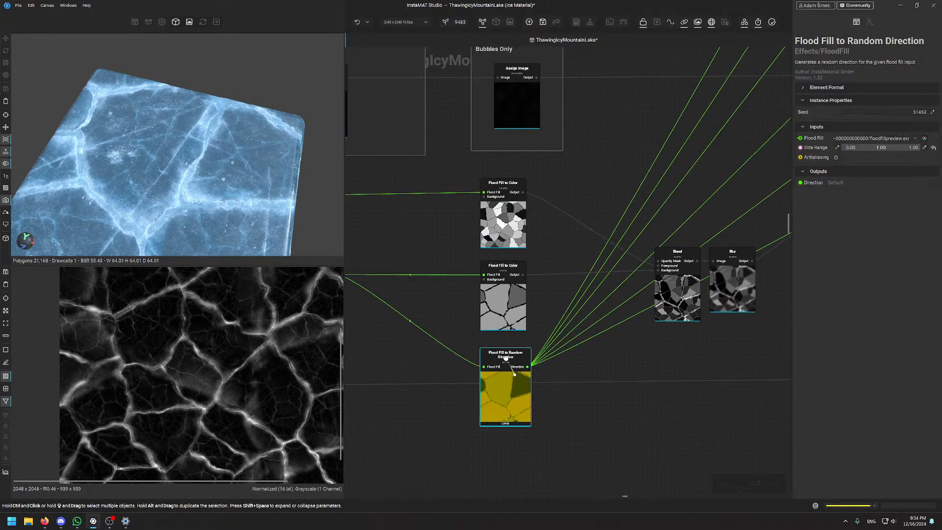
double_click(505, 371)
scroll(204, 391, down, 1)
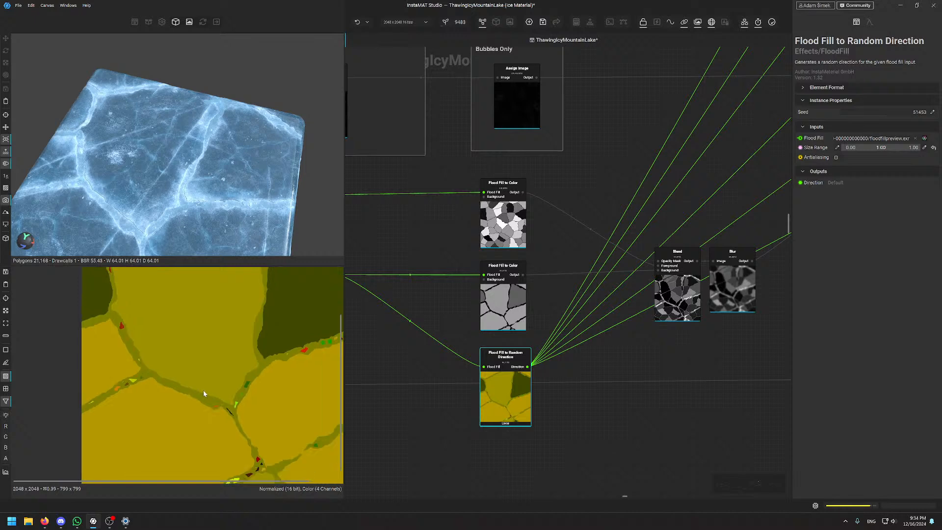
scroll(203, 390, up, 1)
scroll(231, 369, up, 1)
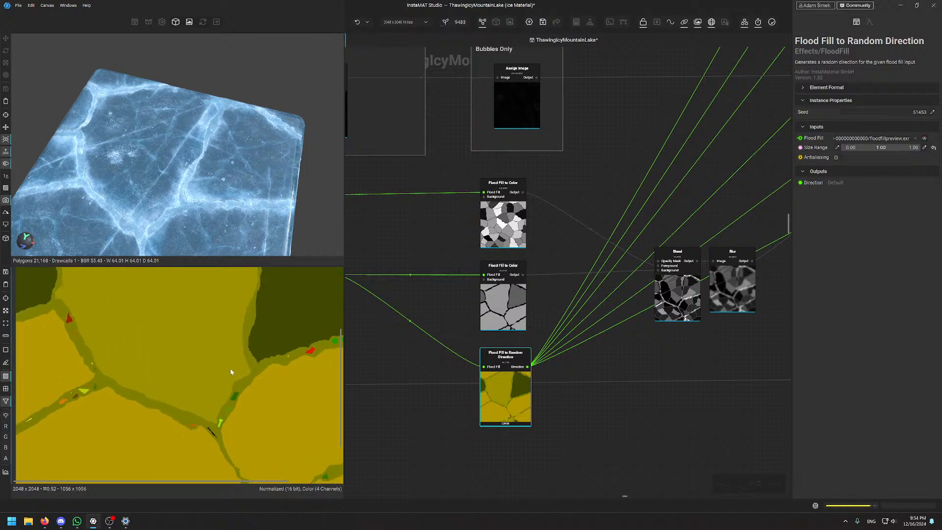
scroll(231, 370, down, 4)
Zoom and pan across the olive and yellow per-cell direction map
middle_drag(233, 356, 221, 379)
scroll(231, 390, up, 1)
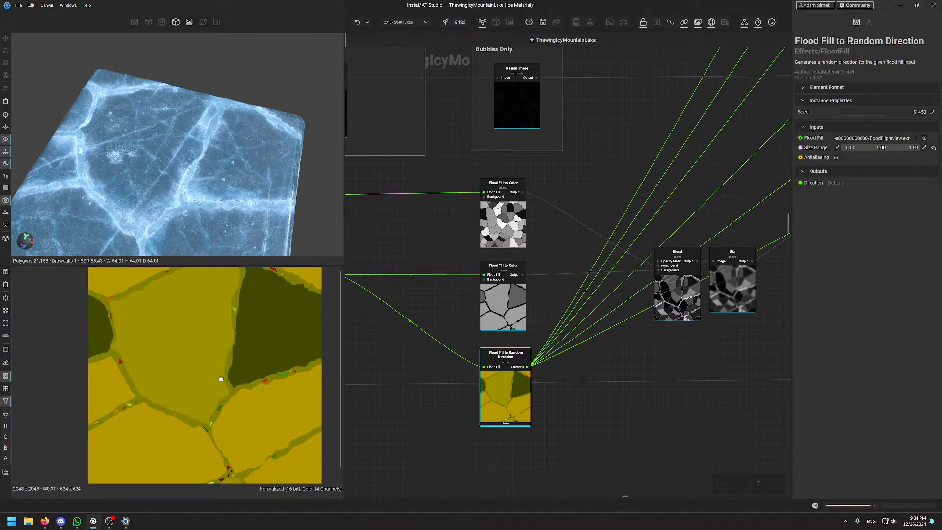
scroll(221, 378, down, 1)
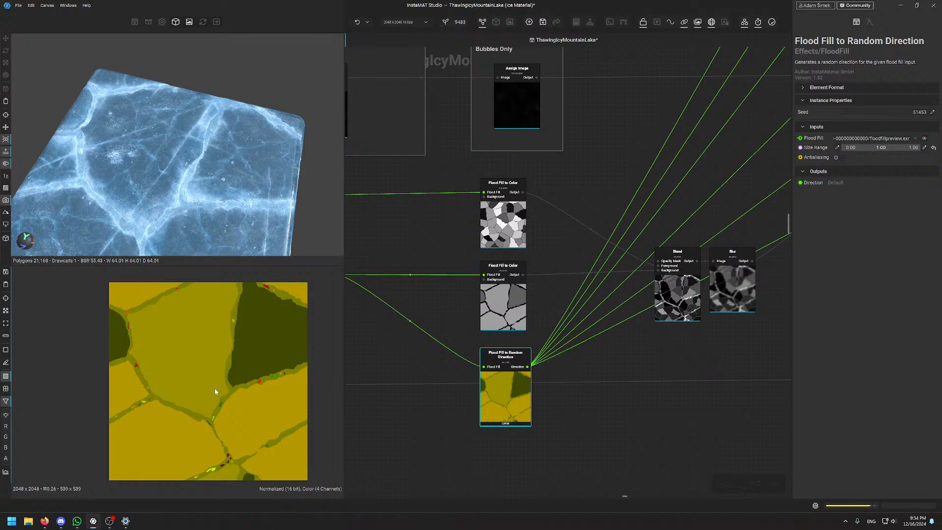
scroll(214, 385, up, 2)
scroll(187, 414, up, 1)
middle_drag(187, 413, 197, 373)
scroll(181, 361, down, 2)
scroll(192, 319, up, 3)
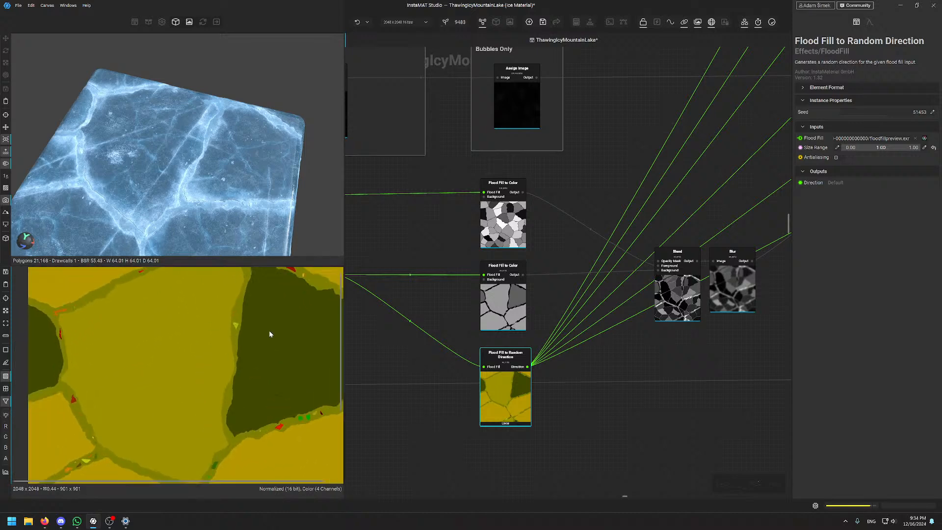
scroll(212, 343, down, 2)
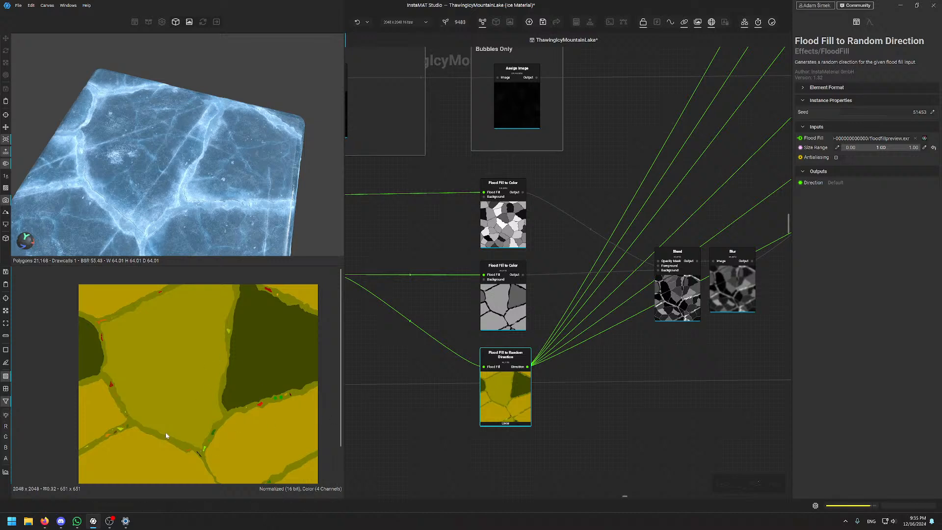
scroll(586, 148, down, 5)
Show the top Vector Warp node's output and settings
middle_drag(581, 157, 419, 494)
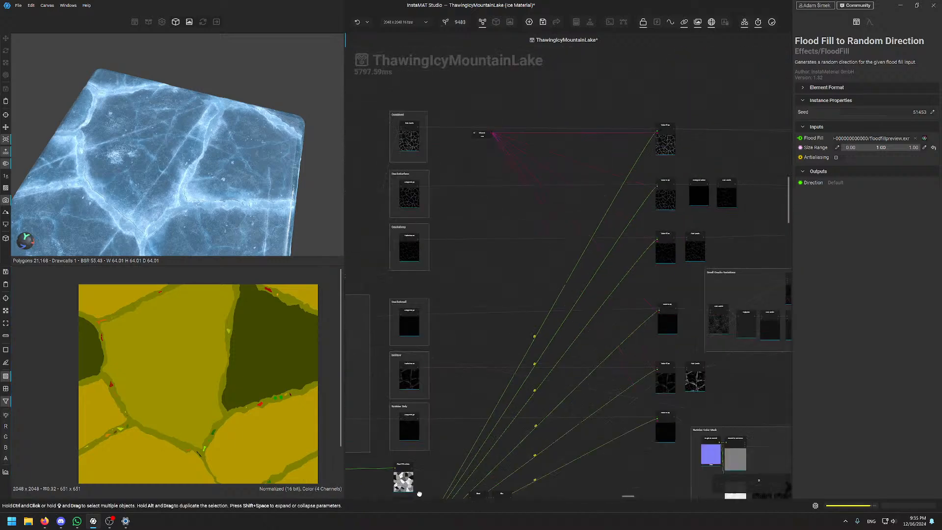
scroll(580, 322, up, 5)
click(536, 215)
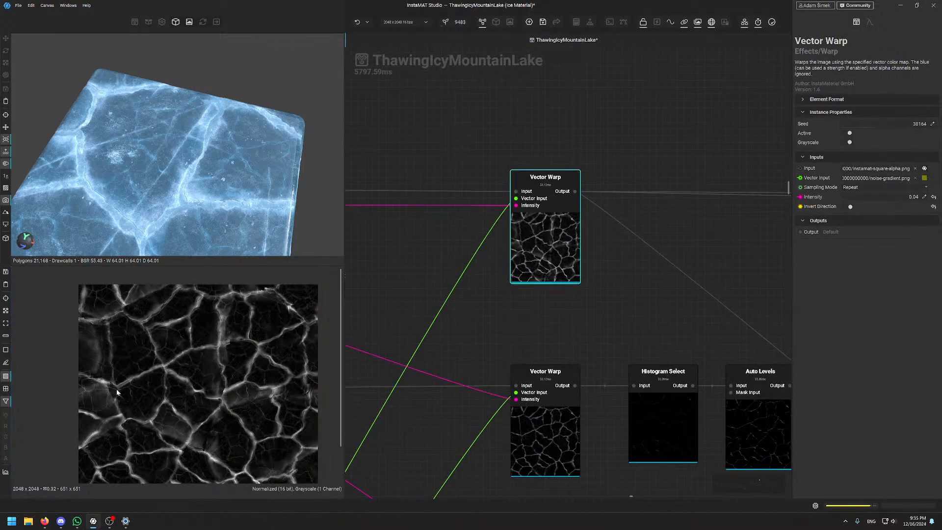
scroll(118, 393, up, 1)
scroll(522, 161, up, 2)
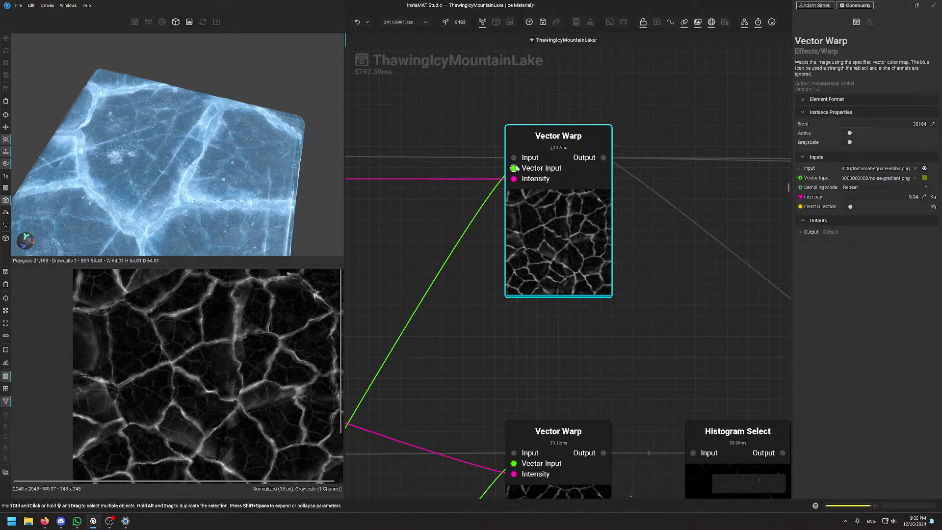
scroll(405, 277, down, 2)
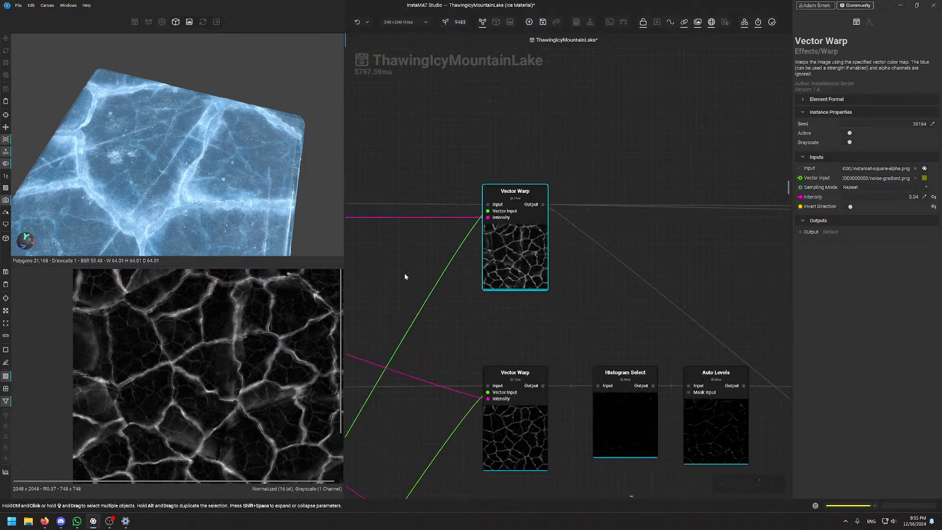
scroll(371, 292, down, 3)
Pan the graph over to the Assign Image, Flood Fill, Blend and Blur nodes
middle_drag(370, 295, 432, 281)
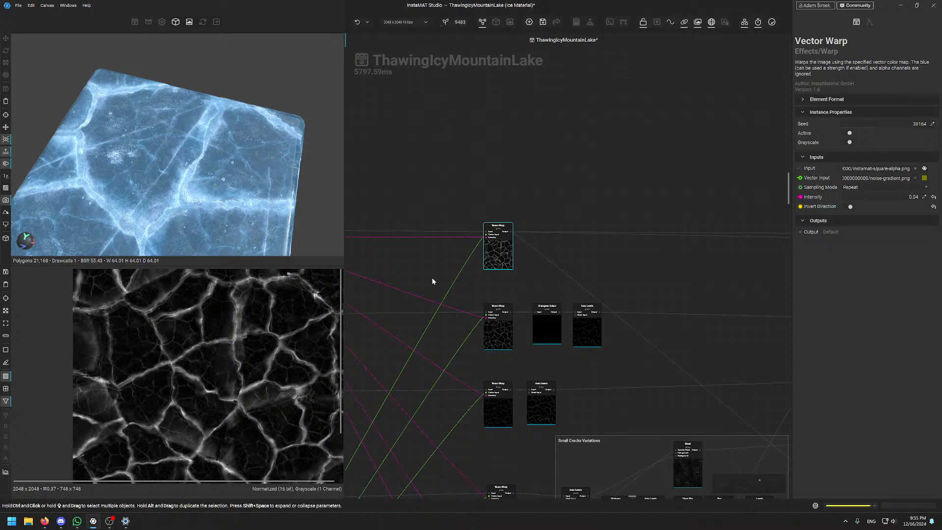
middle_drag(426, 259, 646, 46)
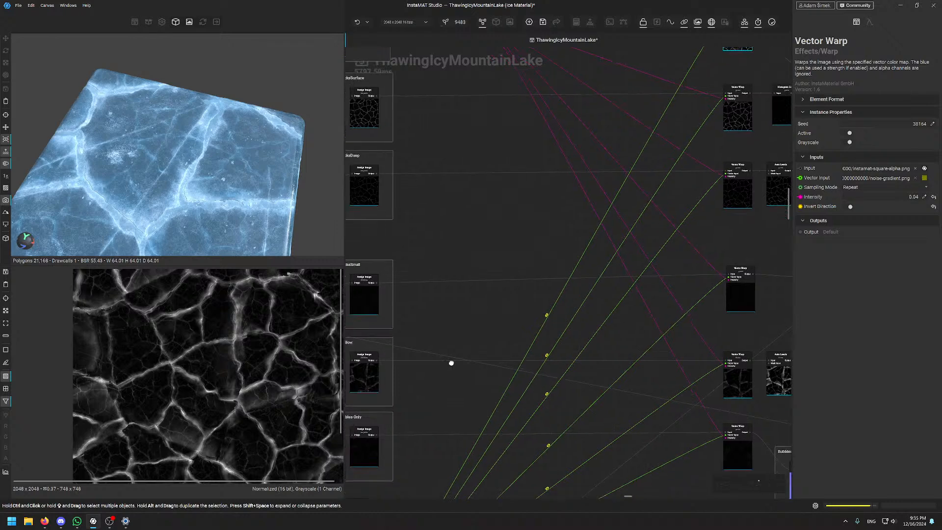
middle_drag(451, 362, 627, 113)
middle_drag(616, 330, 565, 411)
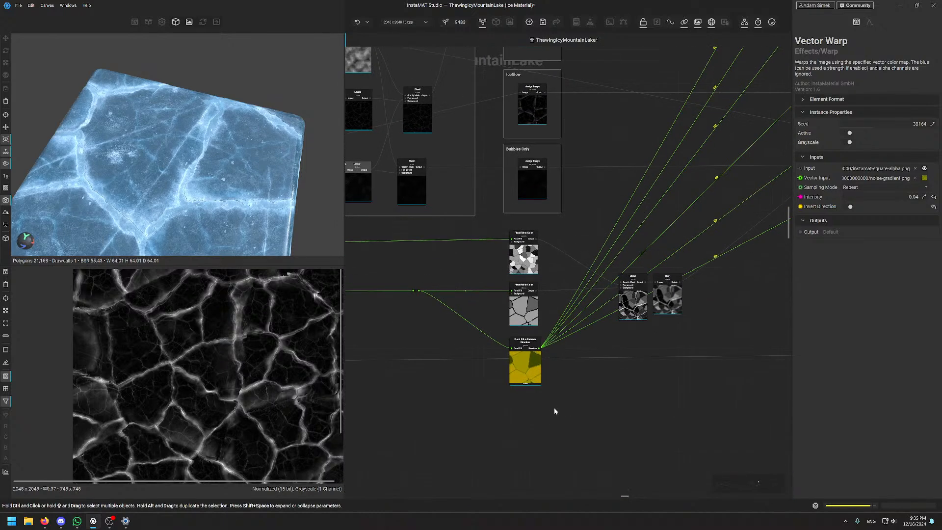
middle_drag(460, 393, 532, 277)
scroll(443, 299, down, 3)
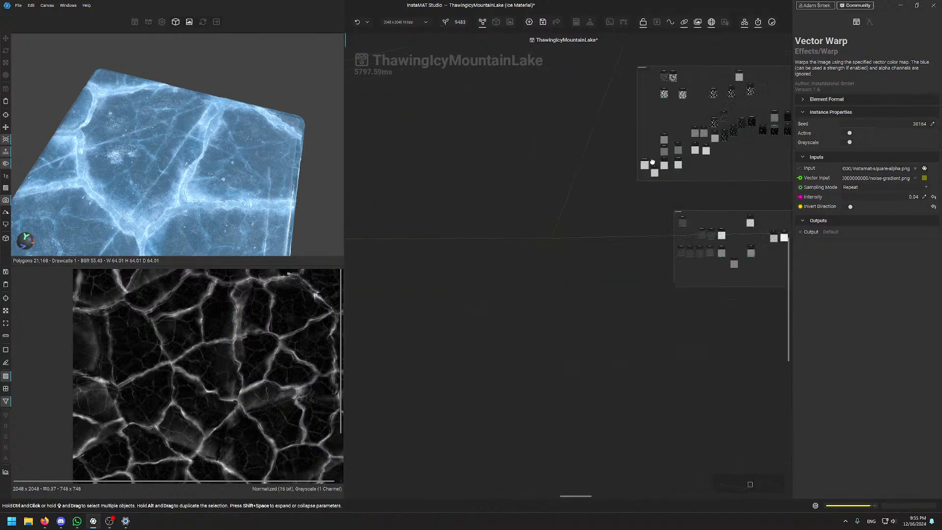
Survey the node groups to reach the orange group and numbered groups 4, 5, 6 and 9
middle_drag(653, 162, 770, 99)
middle_drag(362, 301, 755, 147)
middle_drag(388, 455, 618, 419)
middle_drag(351, 216, 610, 393)
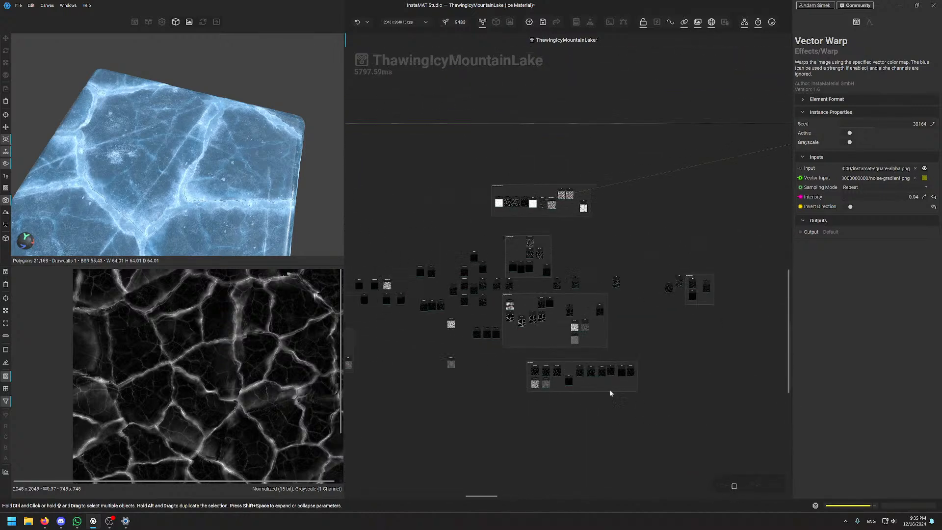
middle_drag(385, 213, 626, 147)
middle_drag(389, 237, 691, 217)
middle_drag(537, 238, 491, 422)
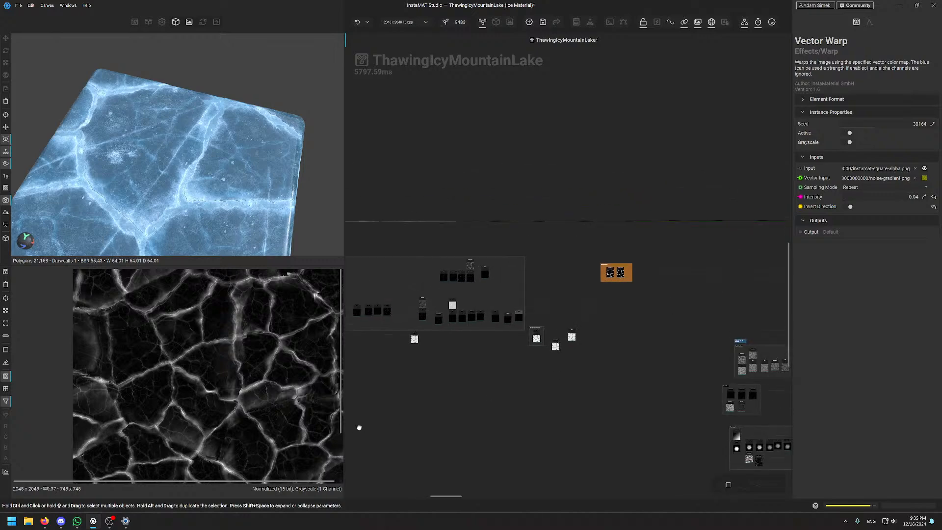
middle_drag(358, 427, 707, 198)
middle_drag(353, 314, 740, 384)
middle_drag(629, 277, 460, 292)
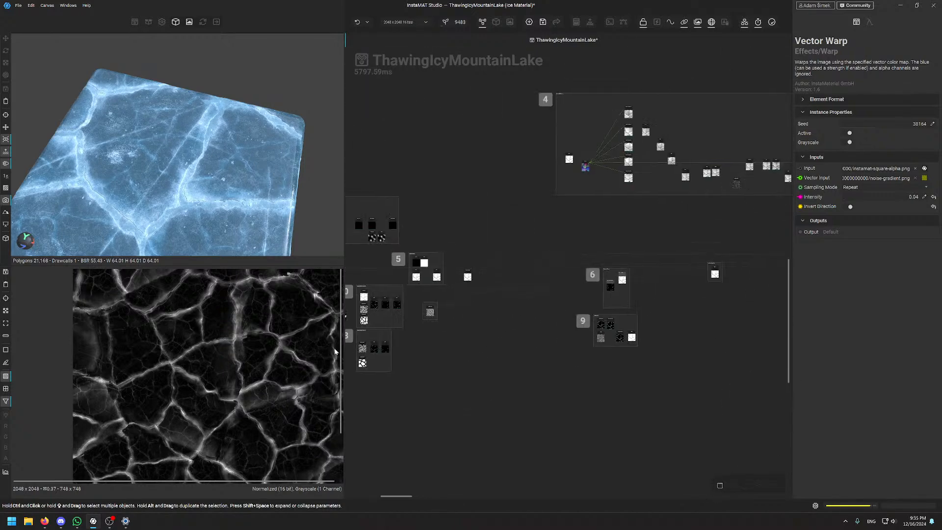
scroll(569, 211, up, 8)
Preview group 4's Flood Fill output: Complex Shapes mode, threshold 0.46
click(568, 225)
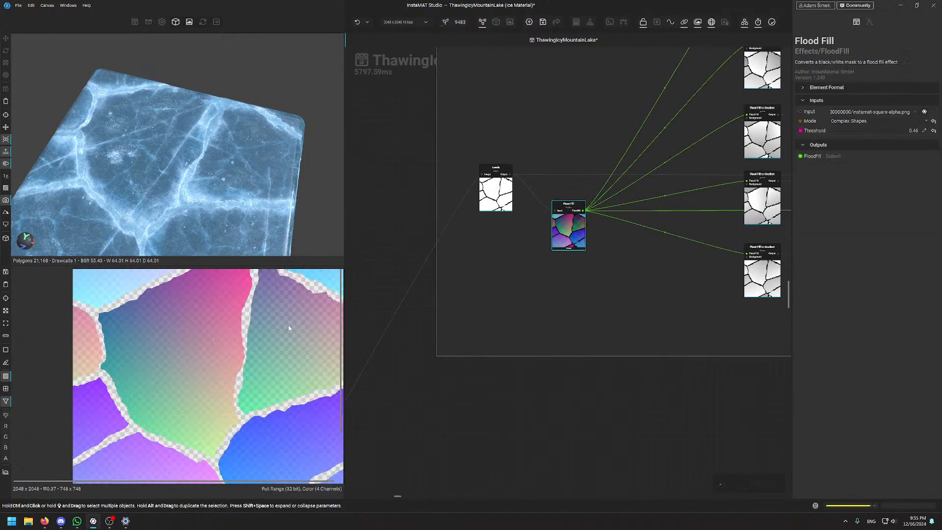
scroll(219, 323, up, 1)
scroll(218, 324, down, 2)
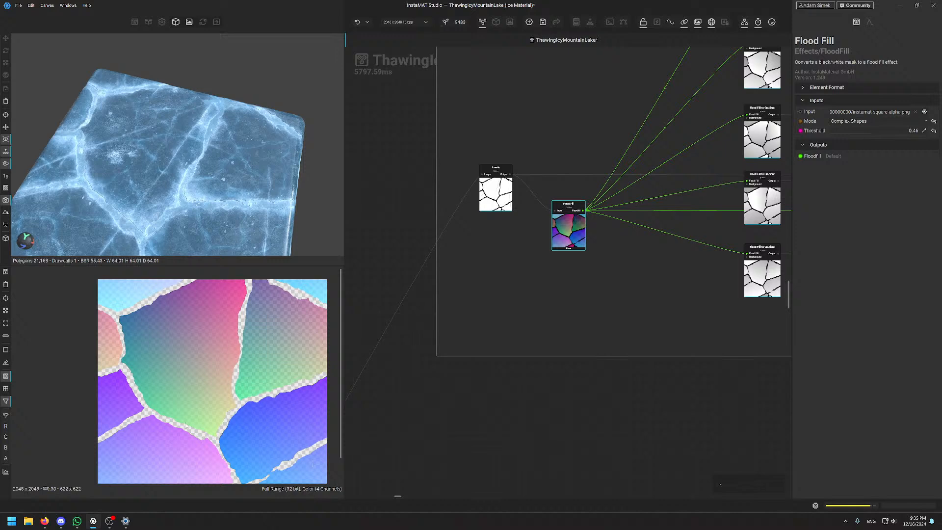
scroll(604, 371, down, 5)
Pan the graph past the orange group to the right-side node groups
middle_drag(778, 417, 402, 399)
middle_drag(766, 363, 422, 377)
middle_drag(770, 363, 463, 300)
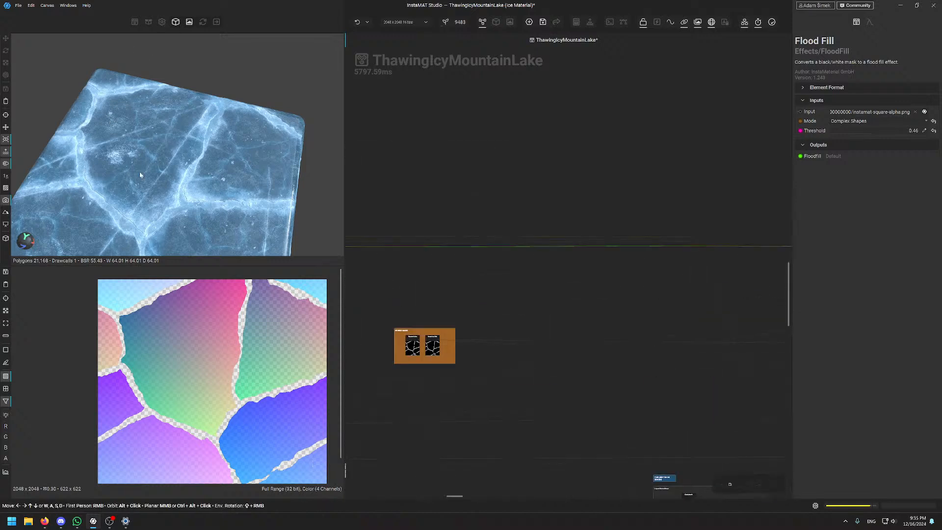
scroll(638, 228, down, 3)
middle_drag(751, 282, 378, 290)
middle_drag(770, 245, 377, 275)
middle_drag(765, 290, 461, 276)
middle_drag(684, 276, 381, 290)
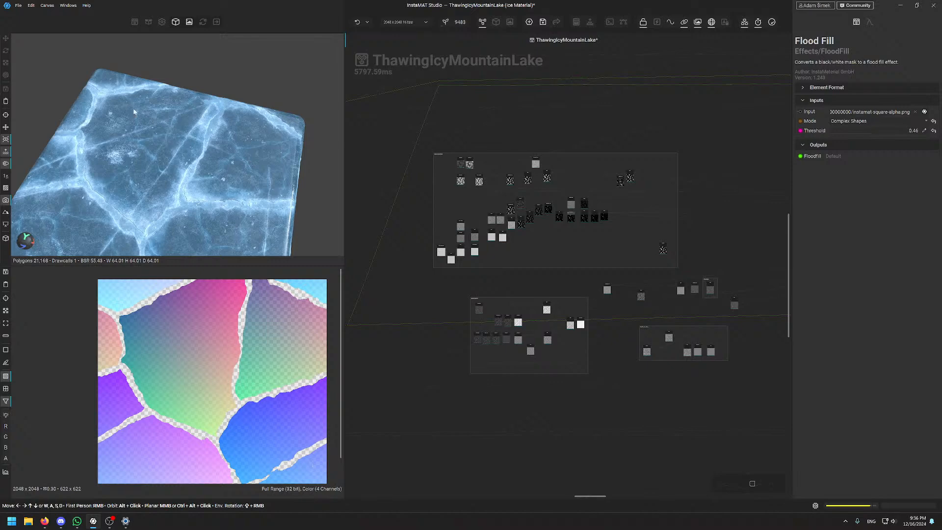
scroll(212, 147, up, 5)
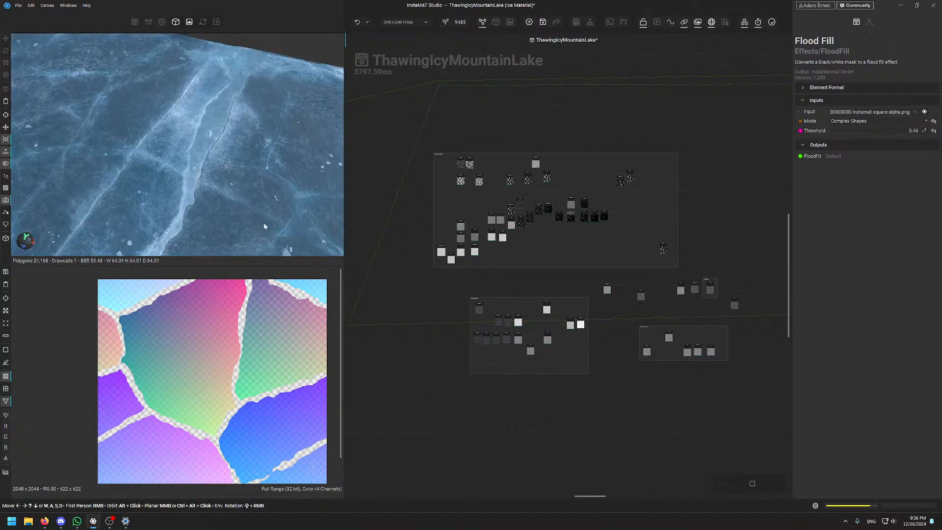
scroll(245, 165, down, 5)
Orbit the 3D preview to look down on the ice cracks and re-center the graph
alt+drag(172, 159, 193, 170)
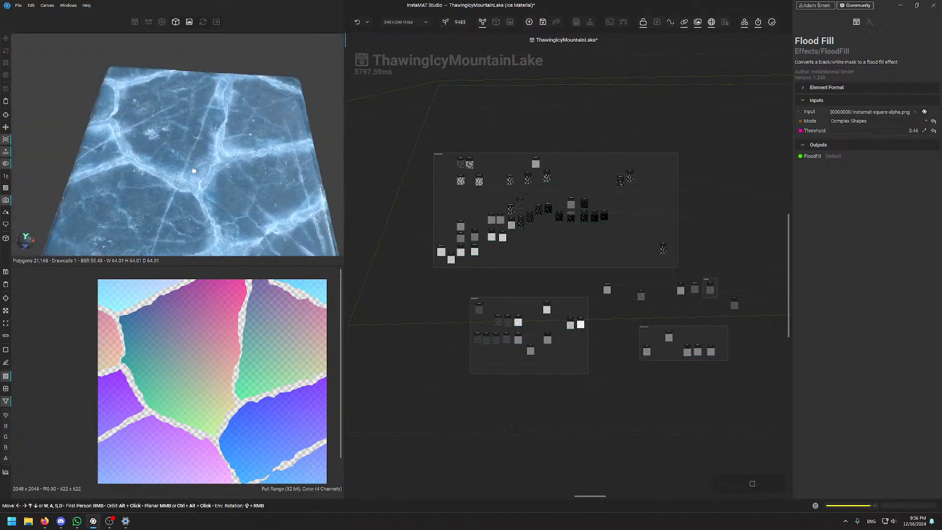
scroll(215, 214, up, 4)
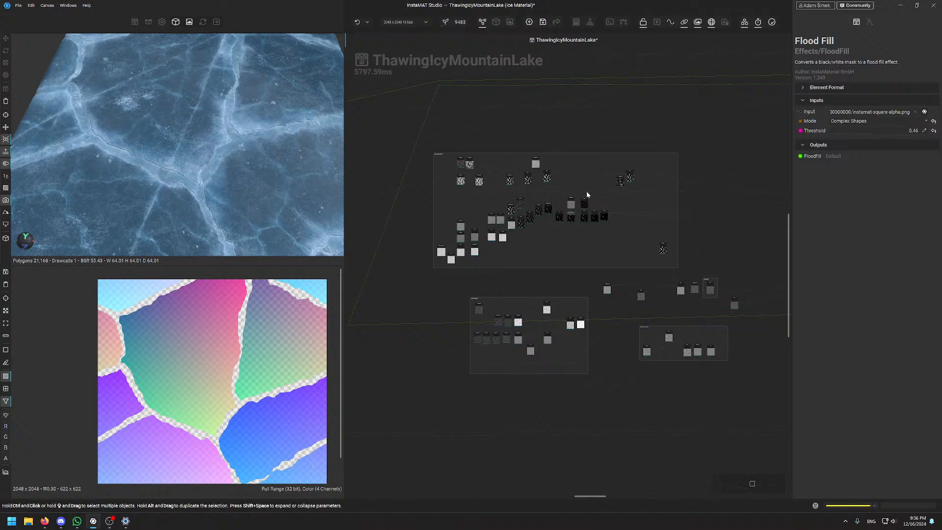
middle_drag(671, 145, 560, 146)
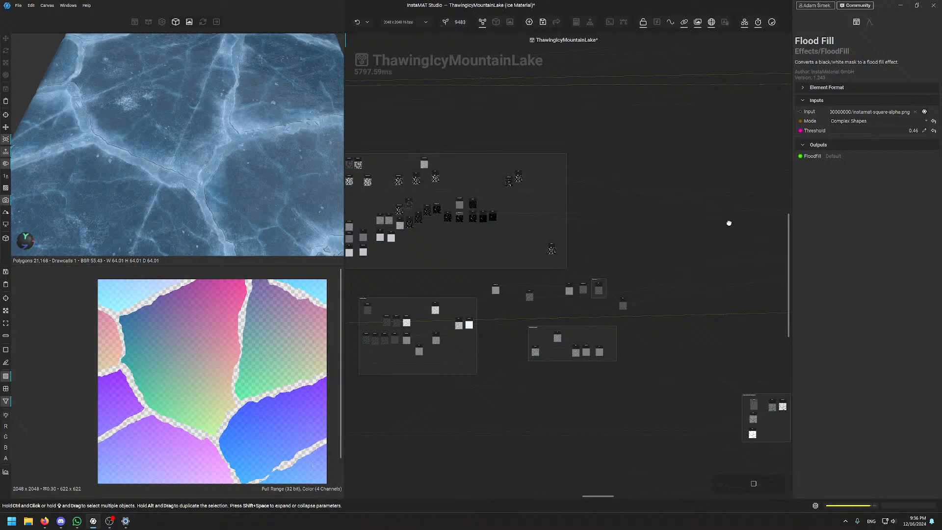
middle_drag(729, 223, 416, 240)
middle_drag(708, 212, 481, 288)
middle_drag(454, 208, 567, 254)
scroll(547, 273, up, 3)
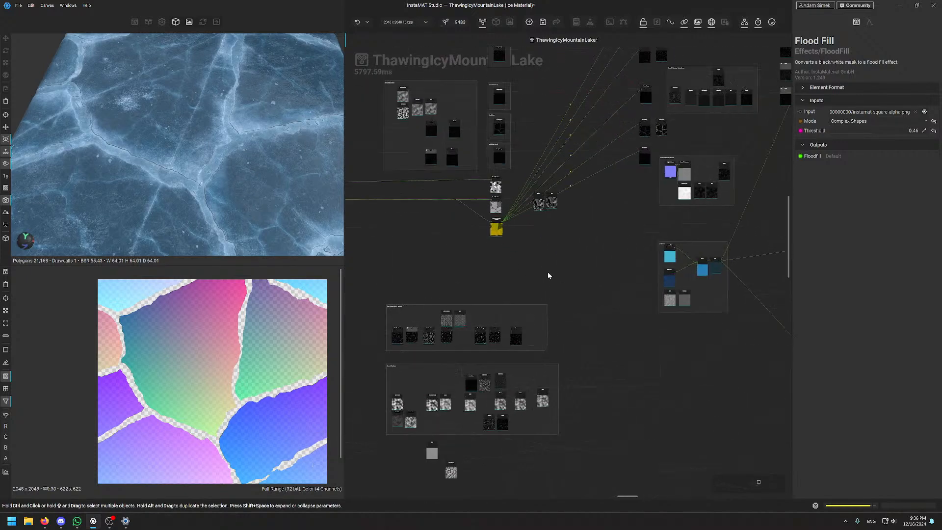
alt+drag(256, 147, 239, 170)
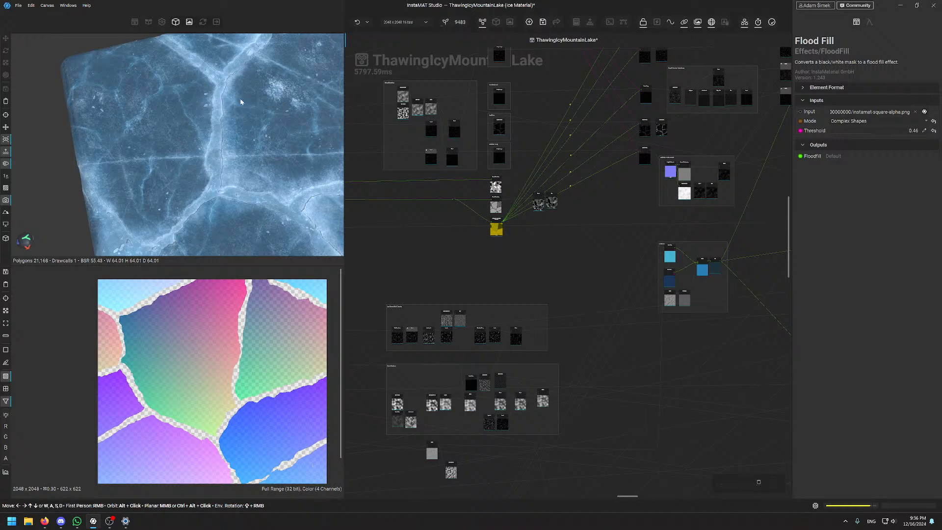
middle_drag(546, 246, 482, 422)
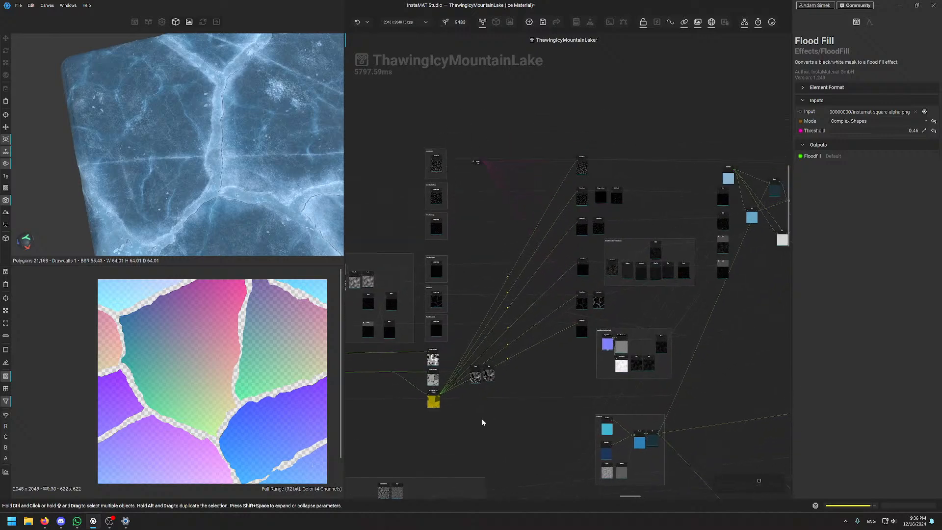
scroll(598, 161, up, 5)
Show the top Vector Warp node's output, then bring the shared Intensity node into view
click(630, 120)
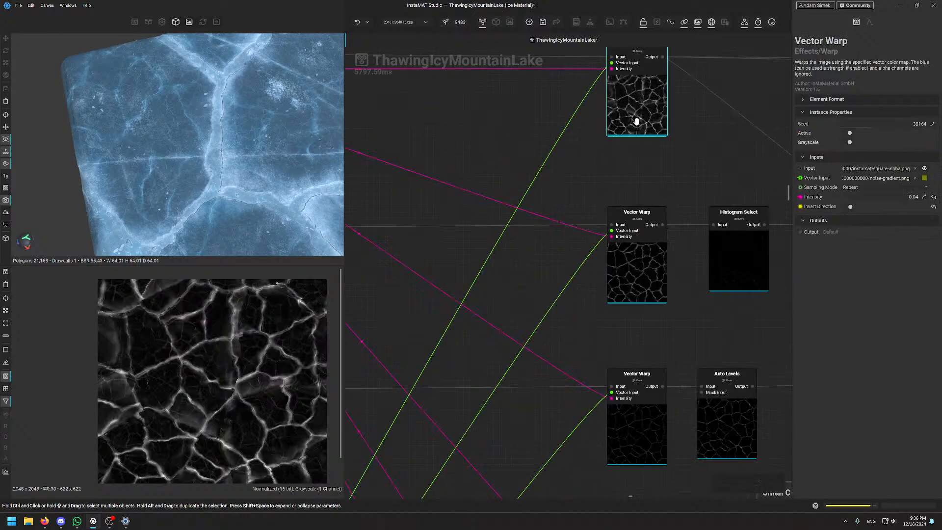
middle_drag(684, 178, 666, 212)
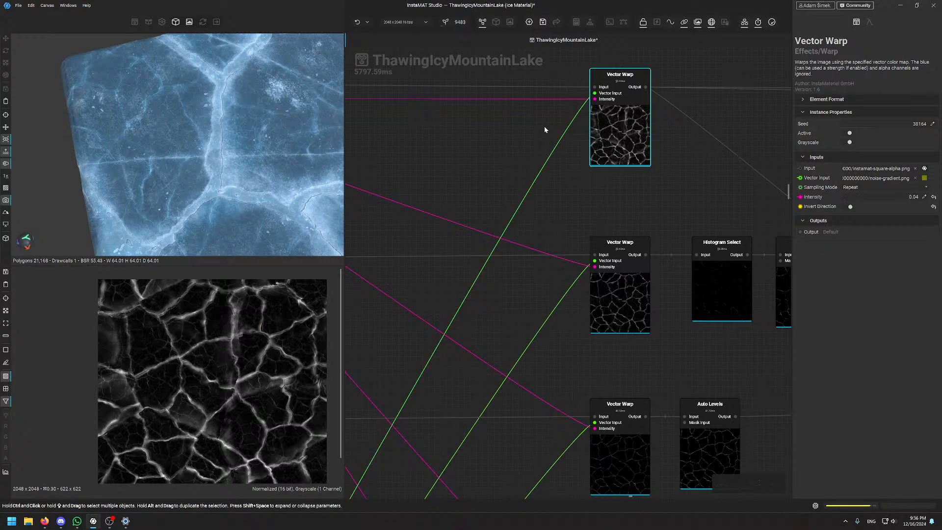
middle_drag(361, 150, 679, 170)
middle_drag(404, 164, 497, 159)
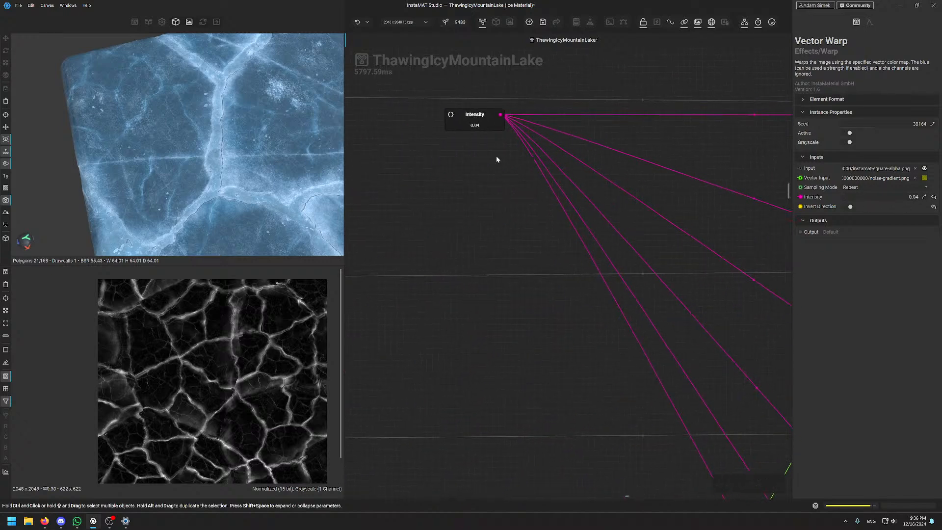
Inspect the shared Intensity variable node, set to 0.04
click(482, 124)
scroll(482, 124, down, 5)
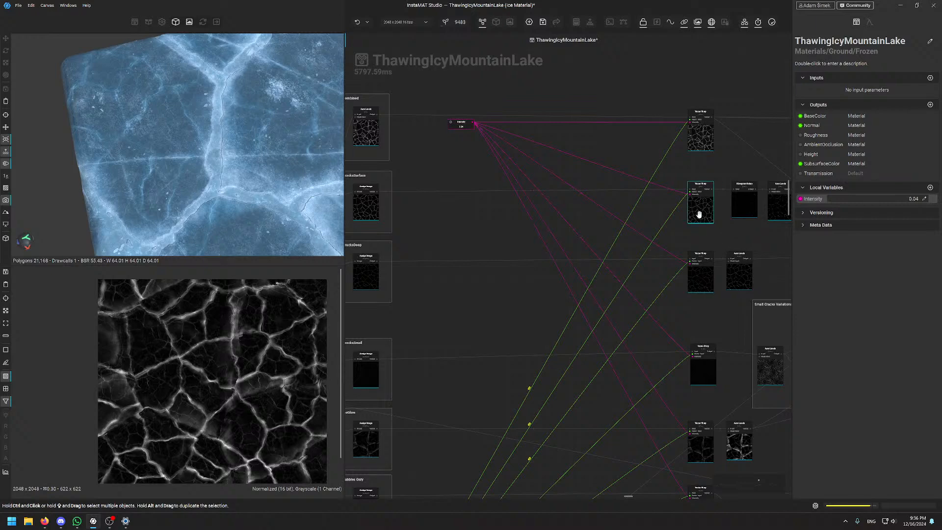
scroll(669, 294, down, 5)
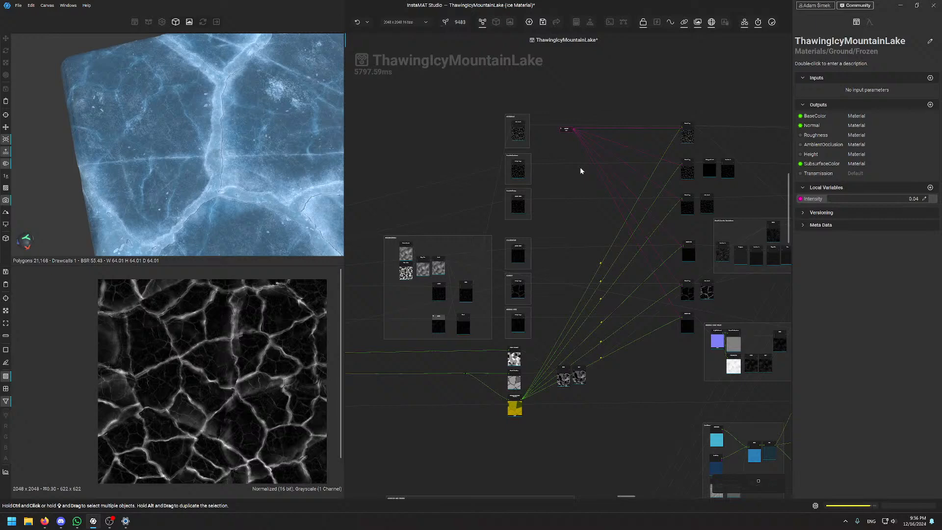
scroll(561, 108, up, 4)
Open the Vector Warp Intensity parameter's options, then dismiss the menu
middle_drag(575, 222, 419, 280)
click(644, 210)
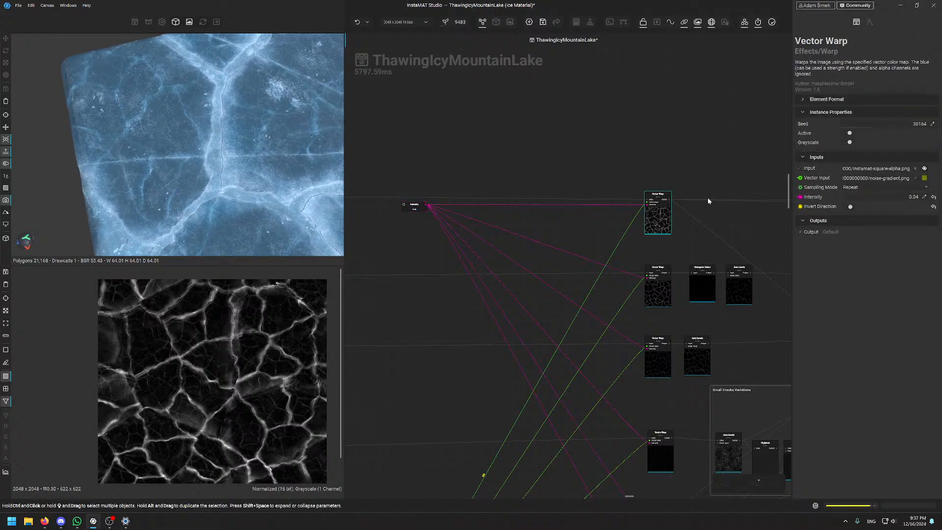
scroll(688, 182, up, 8)
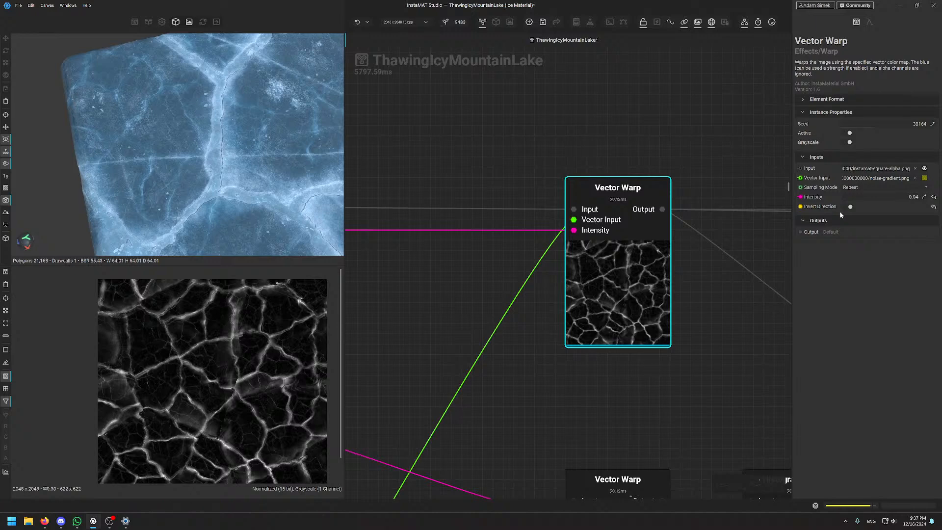
right_click(816, 198)
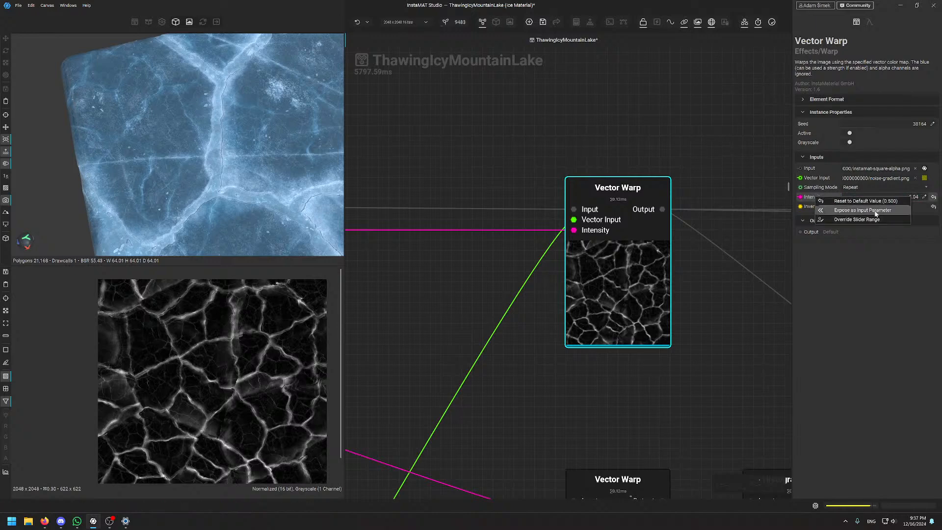
click(441, 294)
Follow the Intensity node's links to the Vector Warp nodes and inspect one's settings
drag(440, 294, 755, 227)
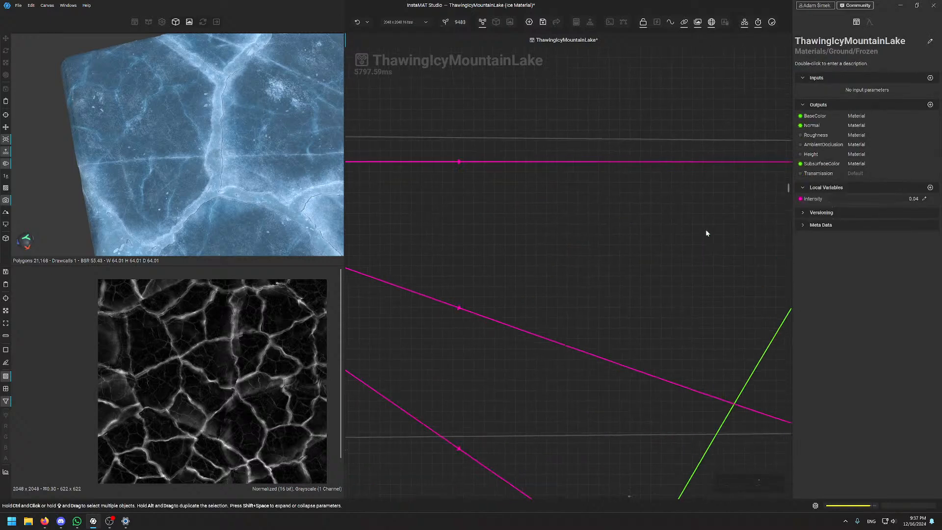
scroll(608, 230, down, 5)
drag(559, 254, 634, 258)
mouse_move(397, 208)
mouse_down()
mouse_move(402, 234)
mouse_move(405, 207)
mouse_up()
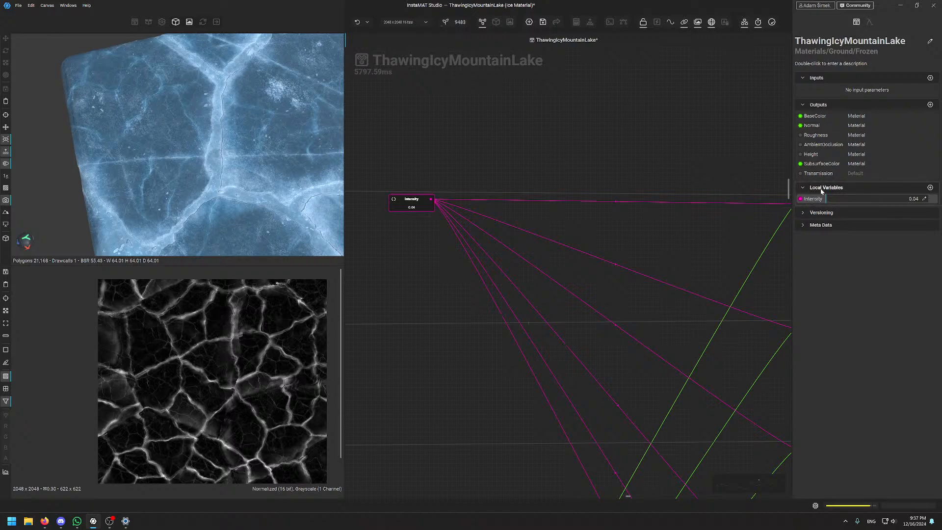
scroll(491, 294, down, 4)
middle_drag(465, 311, 428, 186)
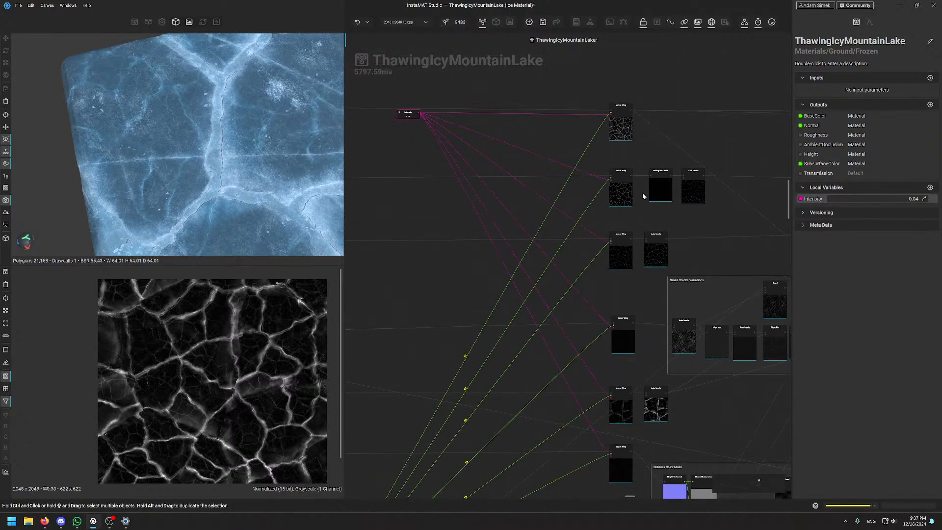
click(624, 201)
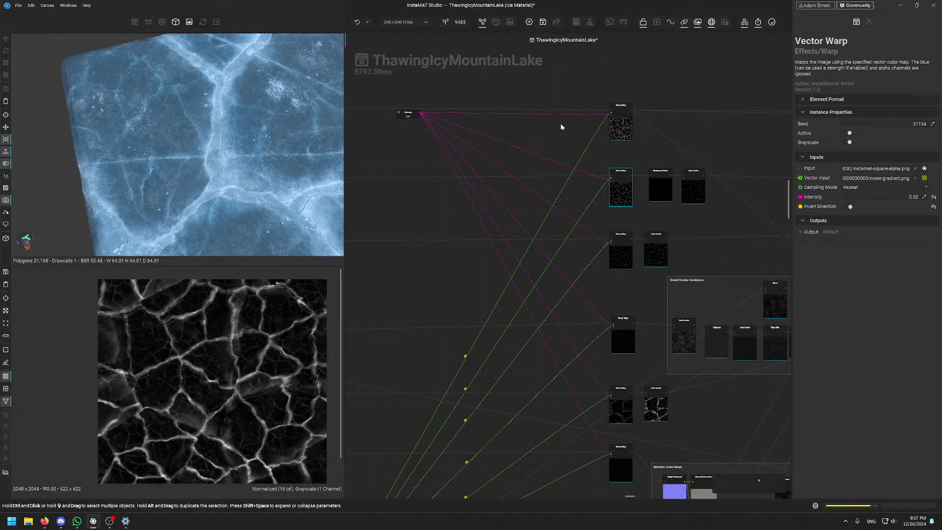
middle_drag(561, 127, 558, 104)
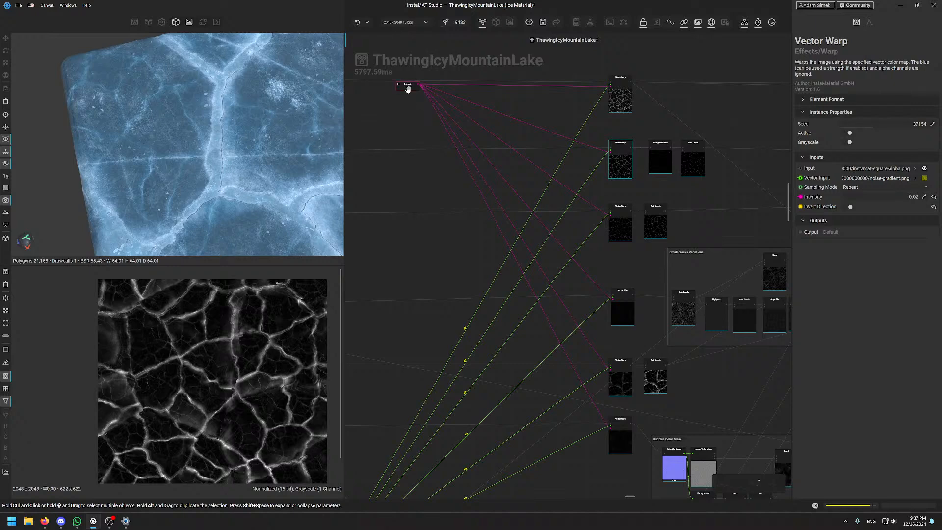
Open the Intensity local variable's options and close them without promoting it
click(427, 179)
drag(413, 120, 476, 181)
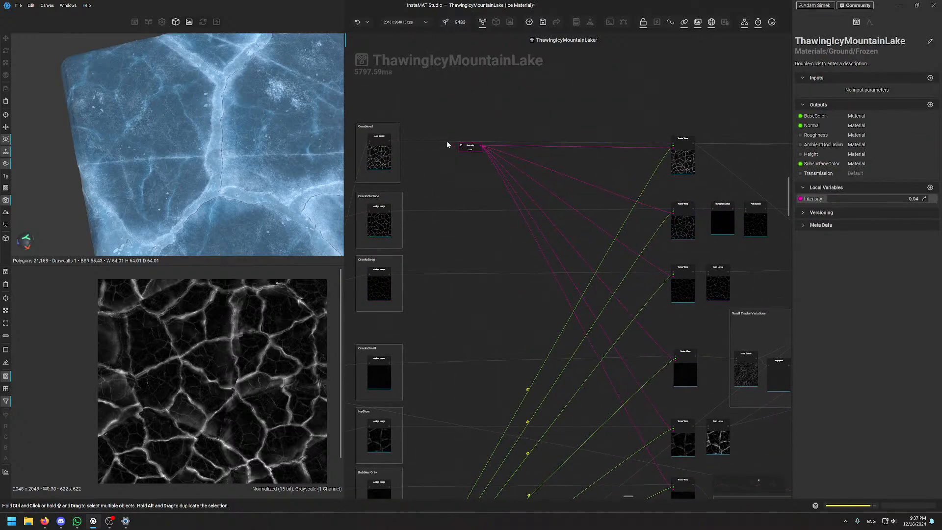
scroll(446, 141, up, 3)
drag(534, 185, 425, 218)
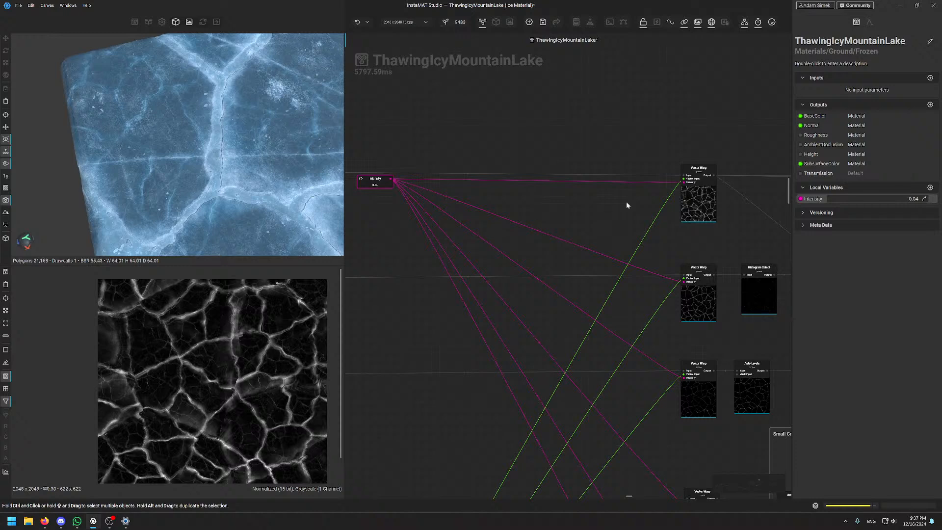
right_click(808, 199)
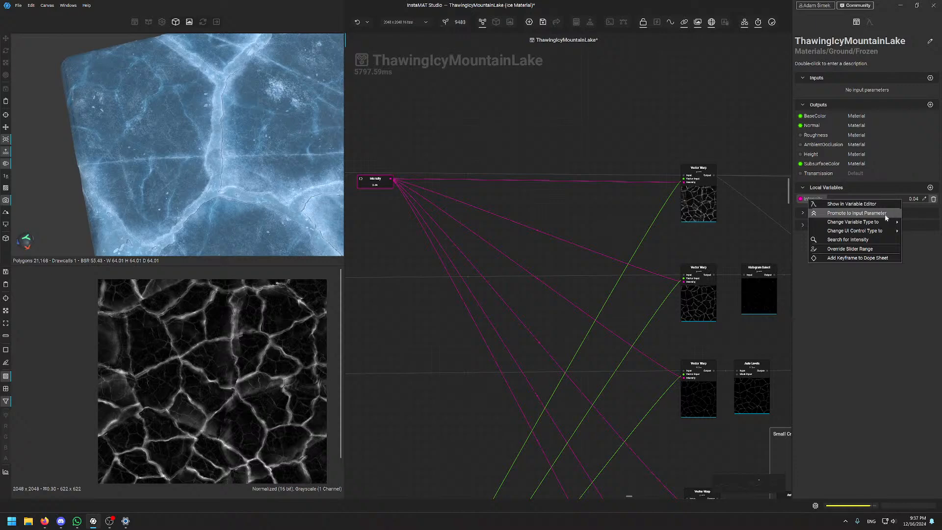
click(549, 179)
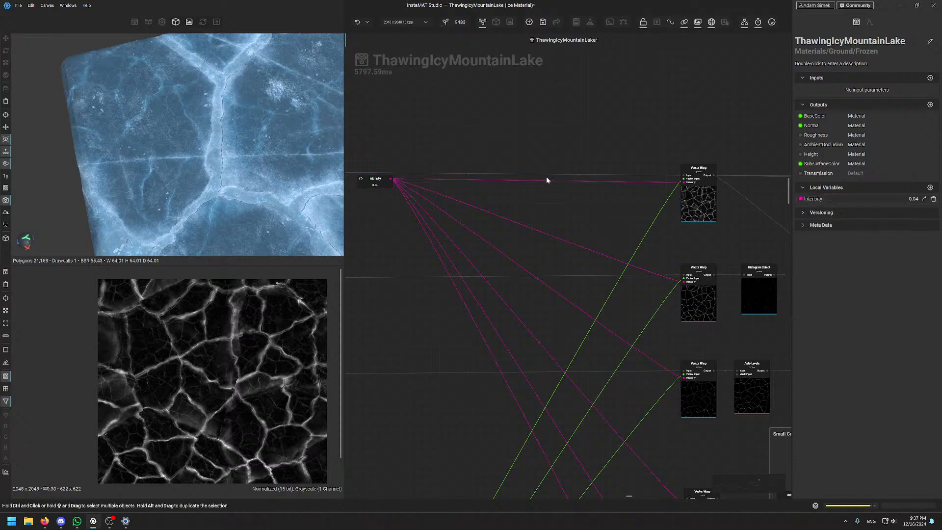
Inspect the Histogram Select node: Range mode, Position 1.00, Range 0.57, Factor 2.13
scroll(546, 175, down, 5)
middle_drag(644, 212, 551, 208)
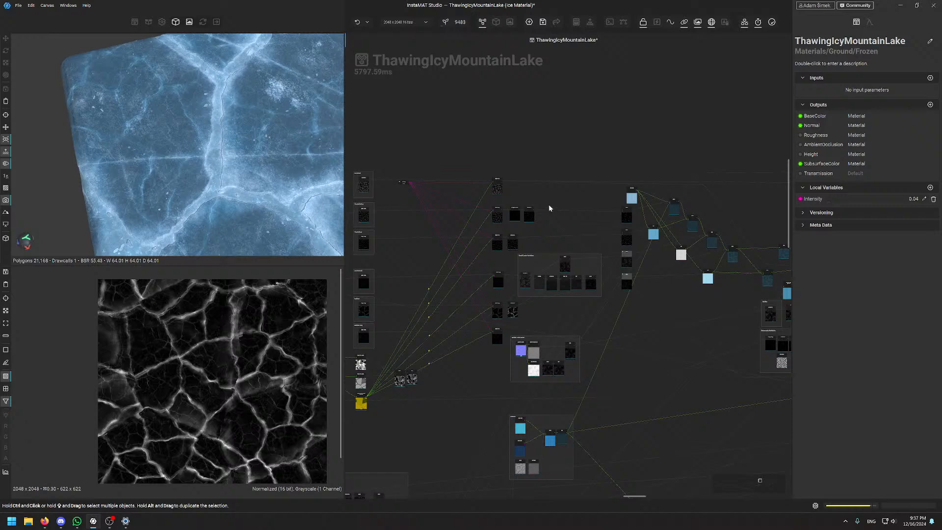
scroll(534, 205, up, 4)
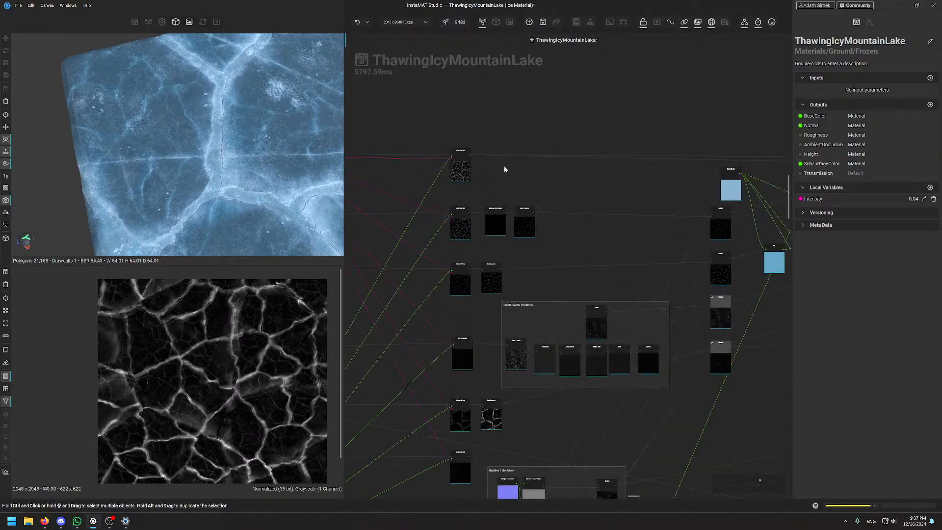
scroll(493, 200, up, 5)
click(480, 235)
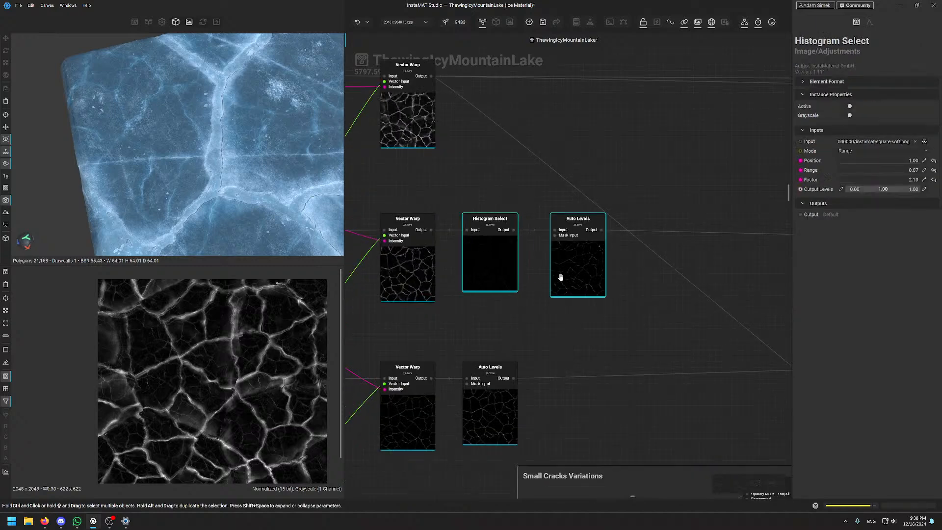
Preview the upper and lower Auto Levels outputs
click(583, 273)
scroll(564, 294, down, 3)
scroll(533, 305, up, 2)
scroll(534, 305, up, 2)
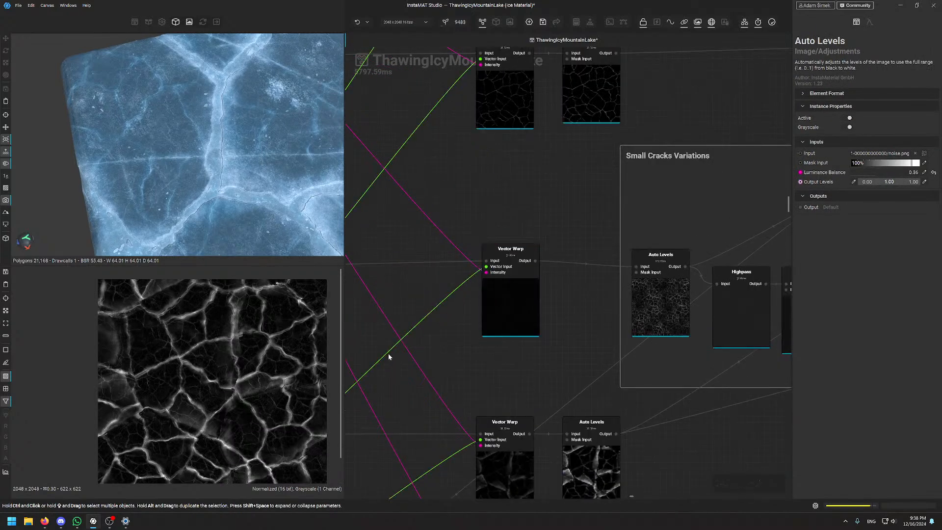
middle_drag(590, 120, 490, 373)
double_click(587, 201)
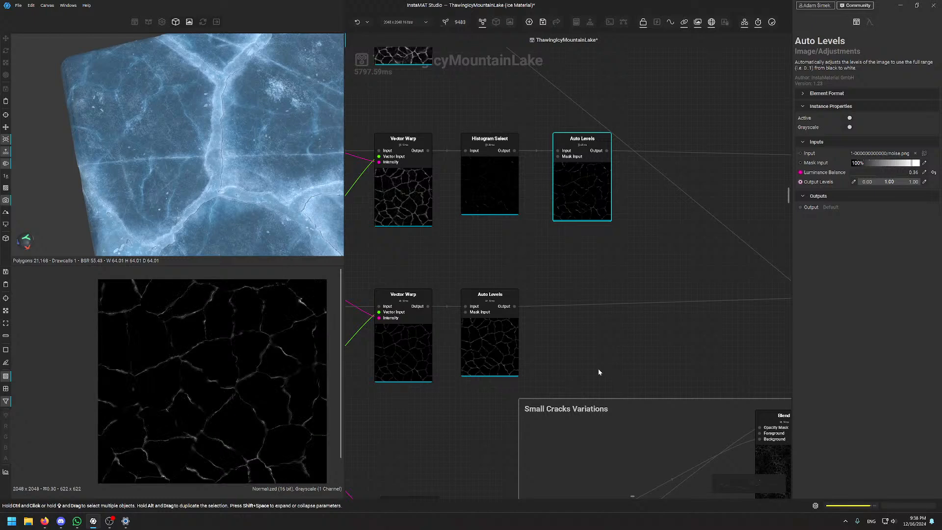
middle_drag(598, 363, 584, 290)
double_click(476, 269)
Preview the upper Vector Warp output and look across the Small Cracks Variations frame
middle_drag(475, 332, 562, 100)
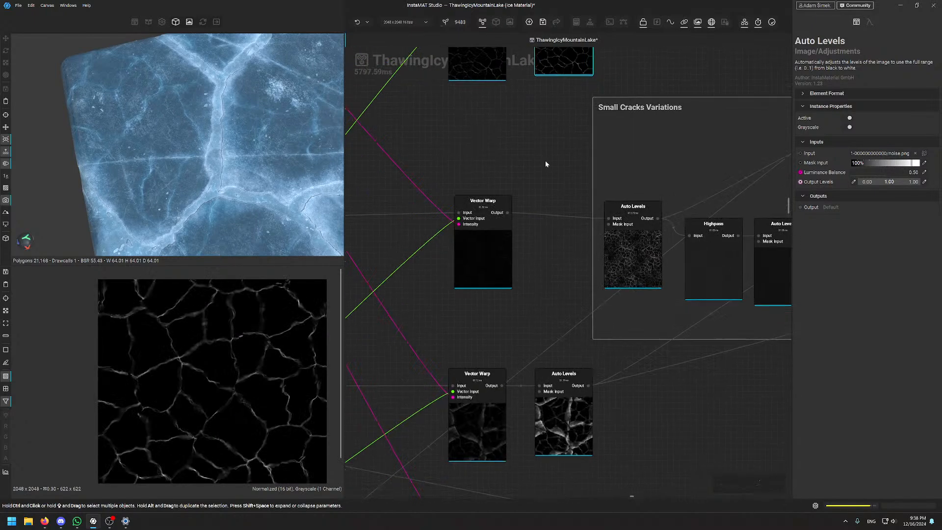
scroll(227, 369, up, 3)
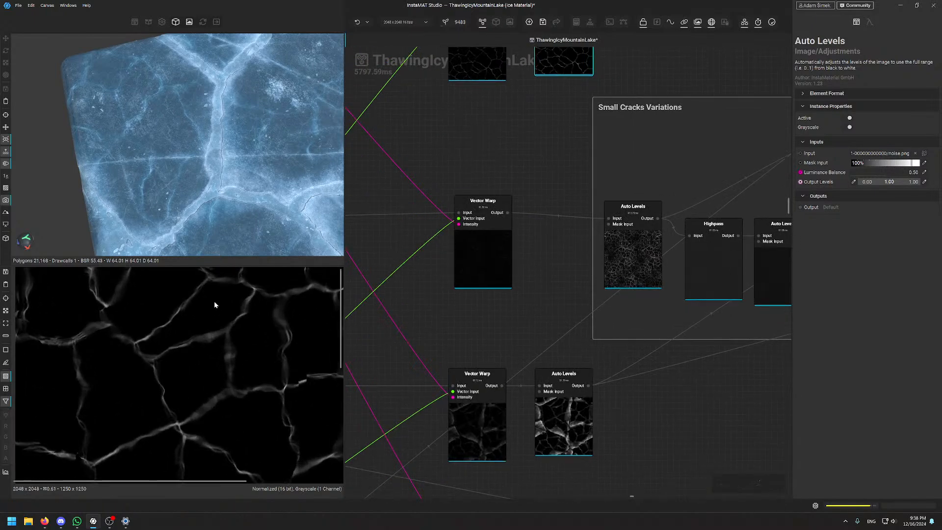
double_click(484, 258)
middle_drag(517, 163, 402, 173)
middle_drag(659, 188, 457, 207)
scroll(591, 242, down, 4)
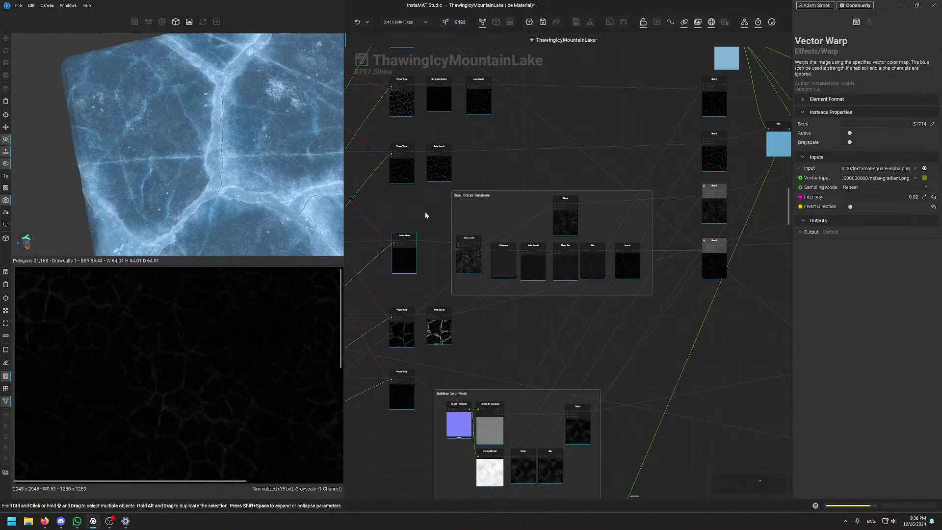
scroll(551, 198, up, 4)
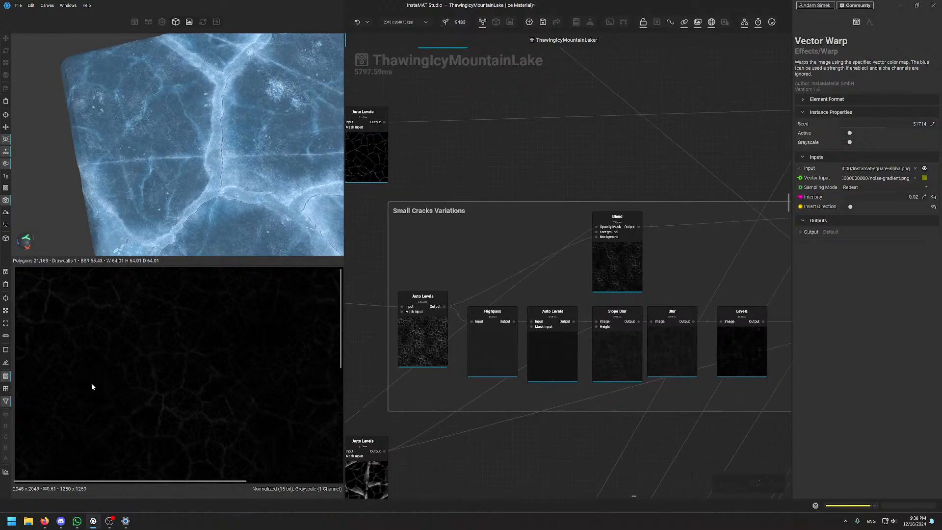
scroll(492, 197, down, 4)
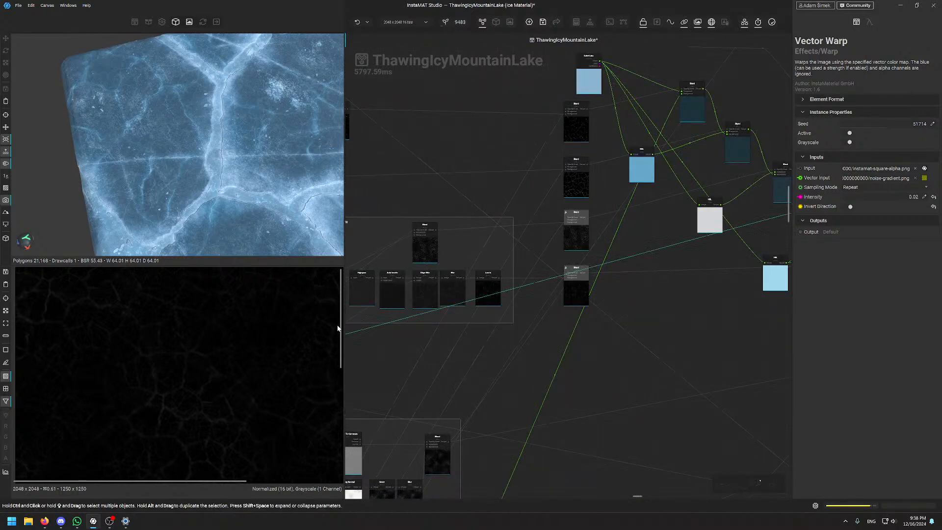
middle_drag(459, 128, 587, 160)
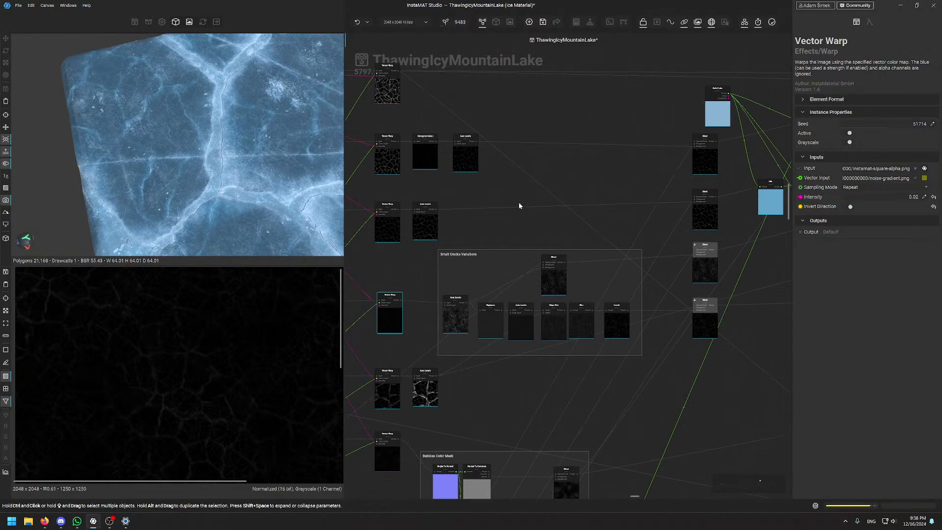
Bring the Bubbles Color Mask frame into view and inspect its Height To Normal node
middle_drag(451, 424, 550, 181)
scroll(562, 213, up, 5)
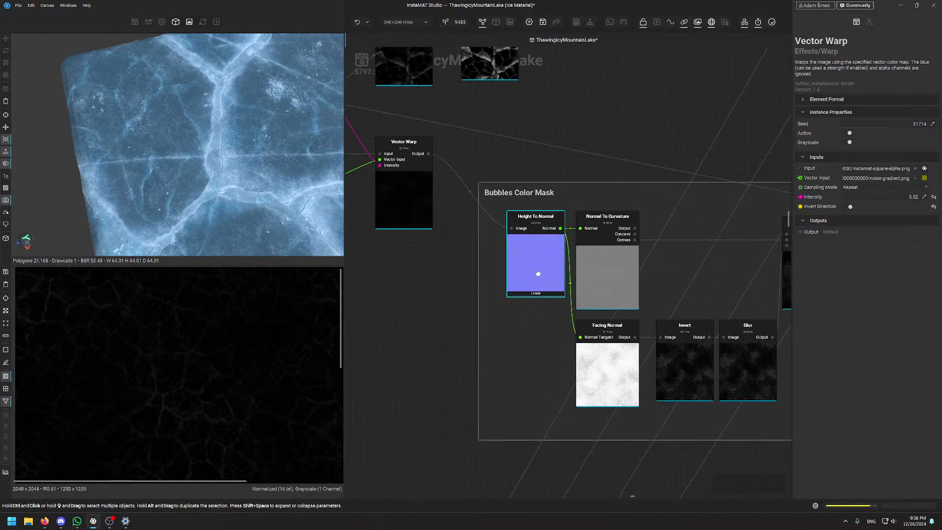
click(535, 269)
drag(534, 270, 538, 271)
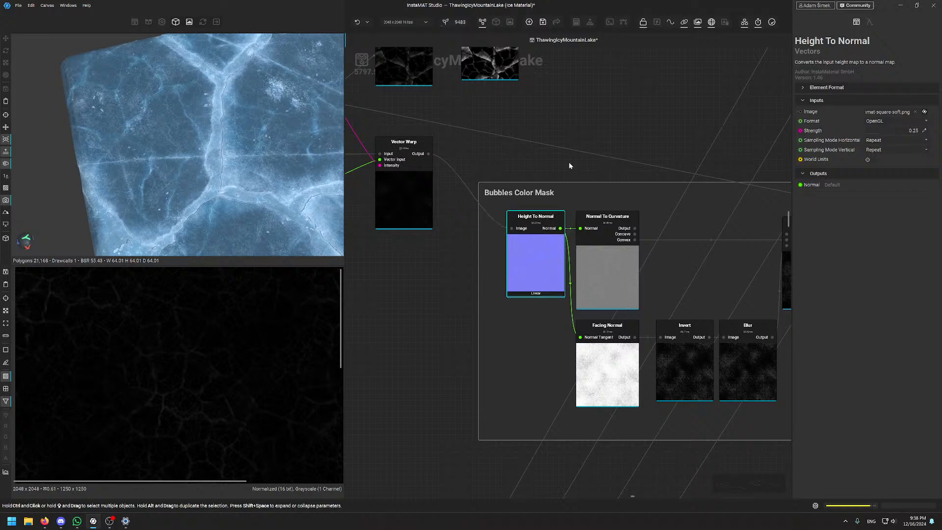
middle_drag(568, 164, 490, 148)
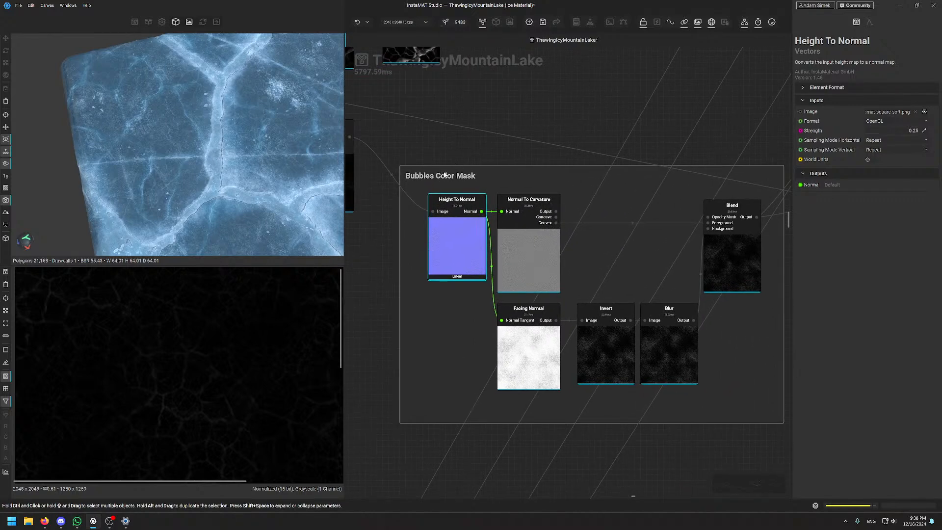
Preview Facing Normal, then Normal To Curvature at Radius 0.25, Sharpness 1.00
click(508, 364)
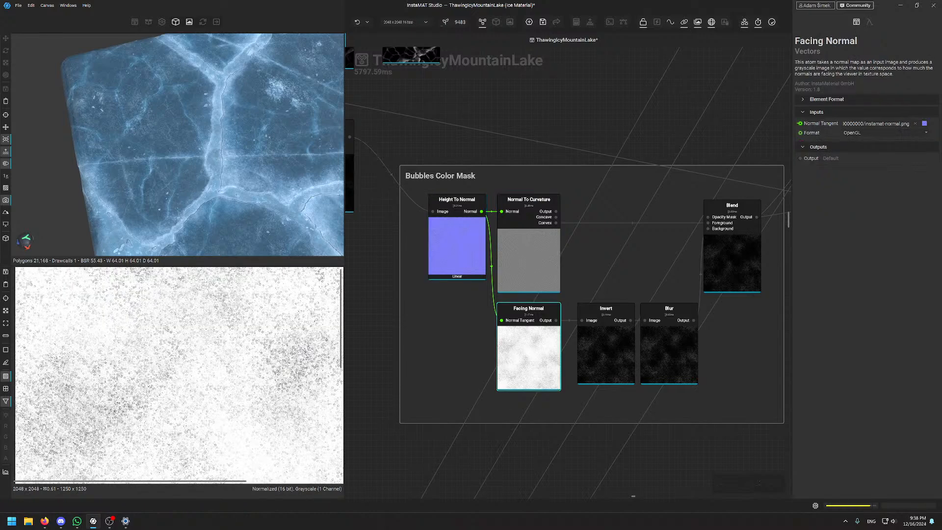
scroll(173, 363, down, 4)
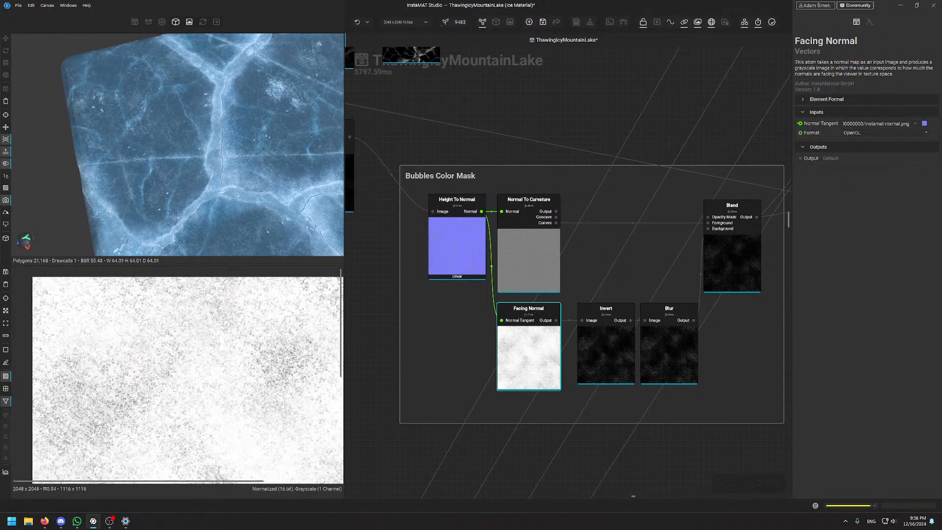
scroll(173, 363, up, 3)
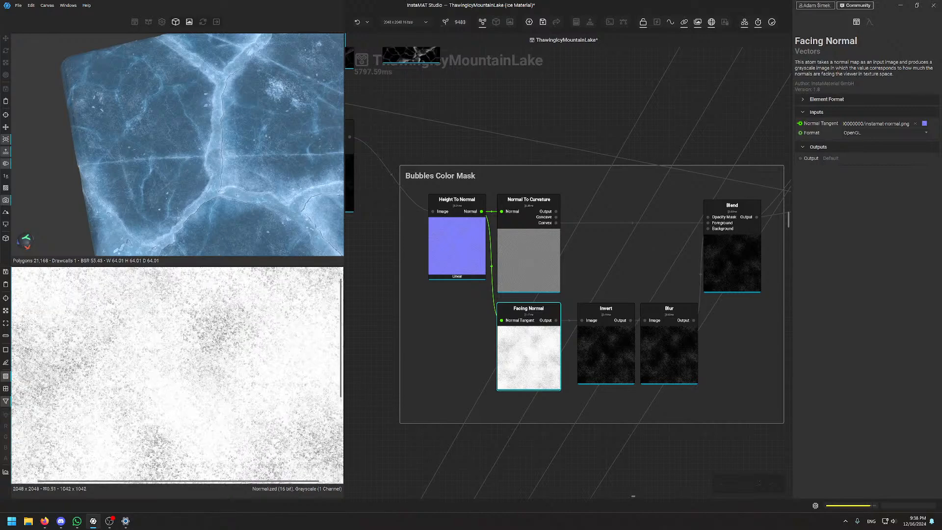
scroll(186, 335, down, 3)
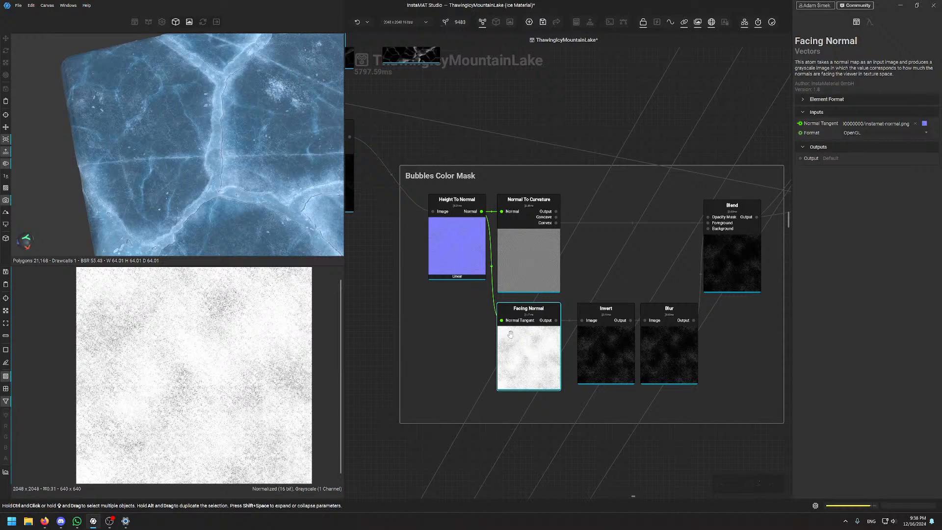
scroll(143, 316, up, 8)
scroll(143, 315, up, 3)
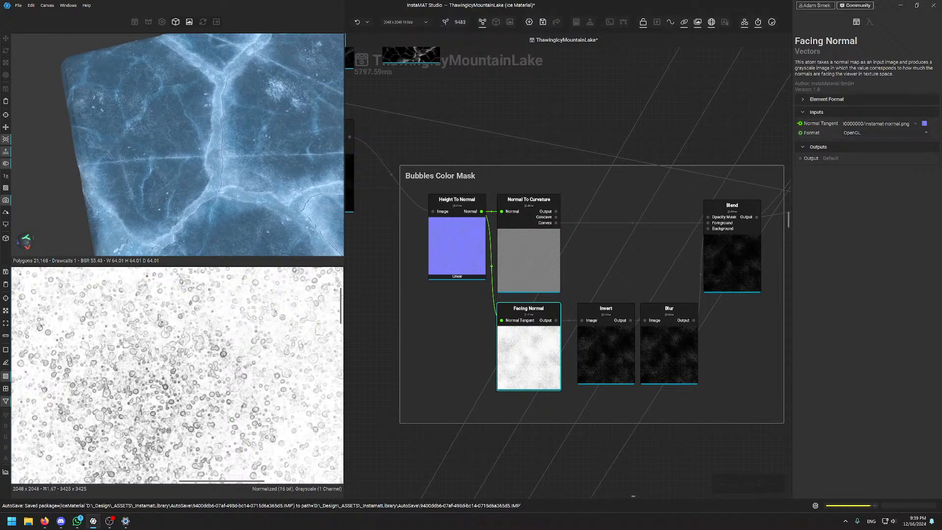
scroll(165, 329, down, 2)
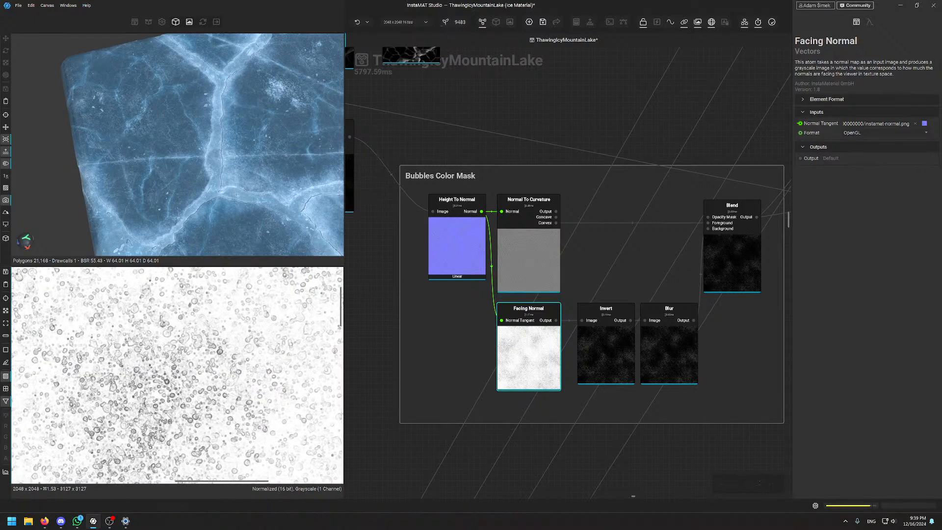
click(542, 252)
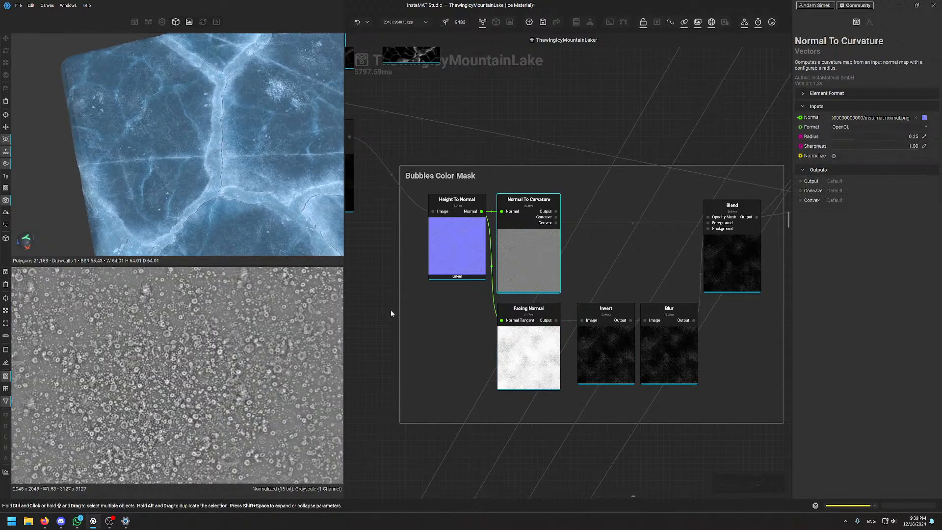
Preview the Height To Normal node's normal map, panning across it in the 2D view
scroll(255, 382, down, 5)
click(440, 246)
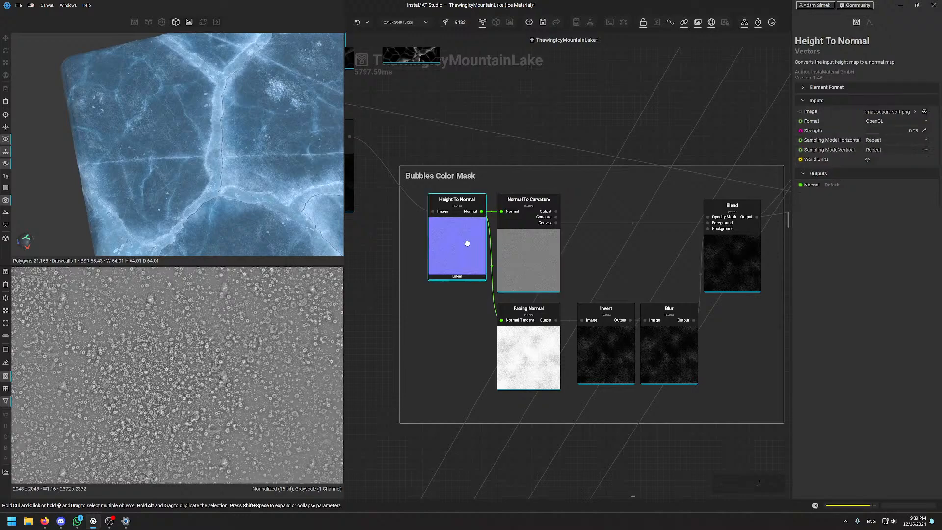
middle_drag(173, 336, 225, 408)
scroll(172, 418, down, 8)
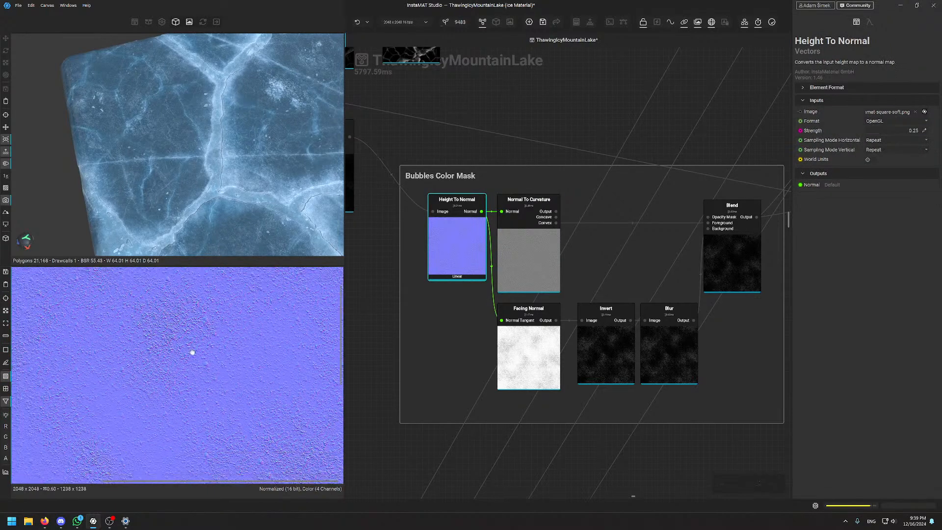
middle_drag(122, 370, 267, 307)
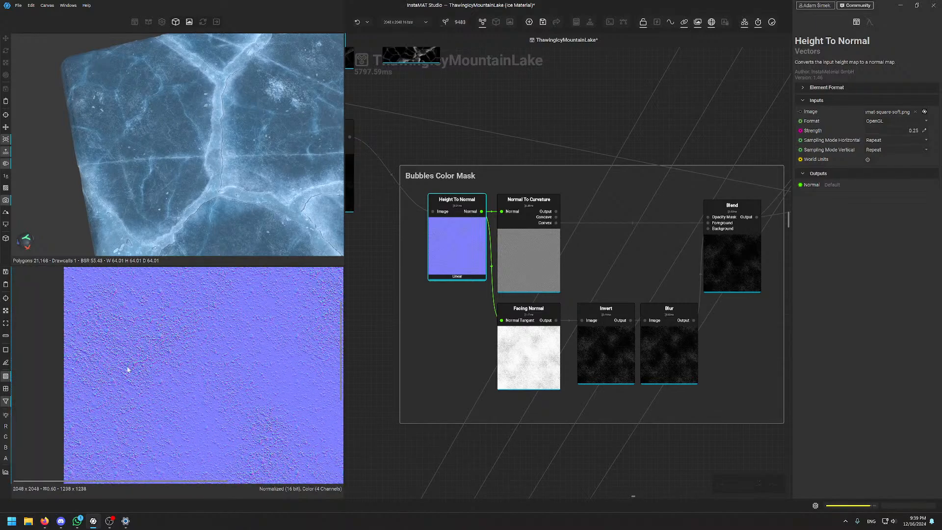
scroll(127, 369, up, 10)
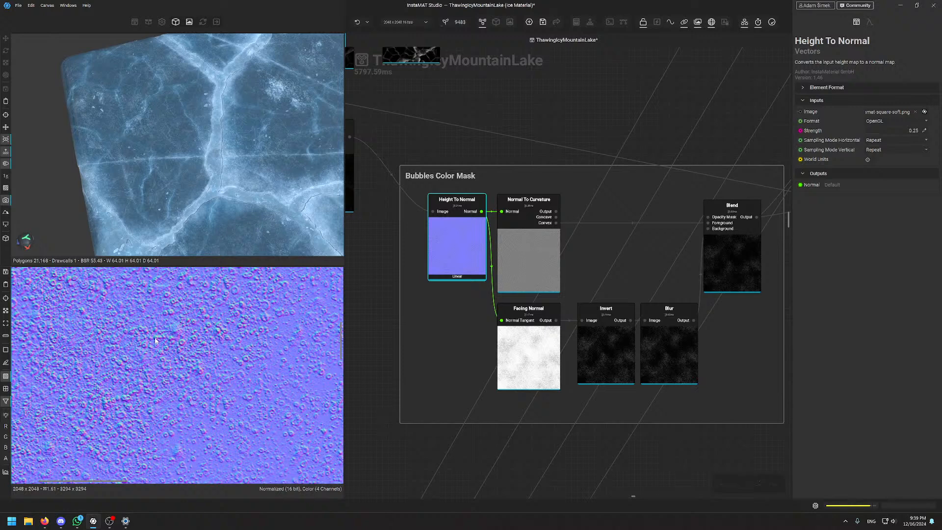
Show only Normal To Curvature's Convex output: bright rings around each bubble
click(529, 260)
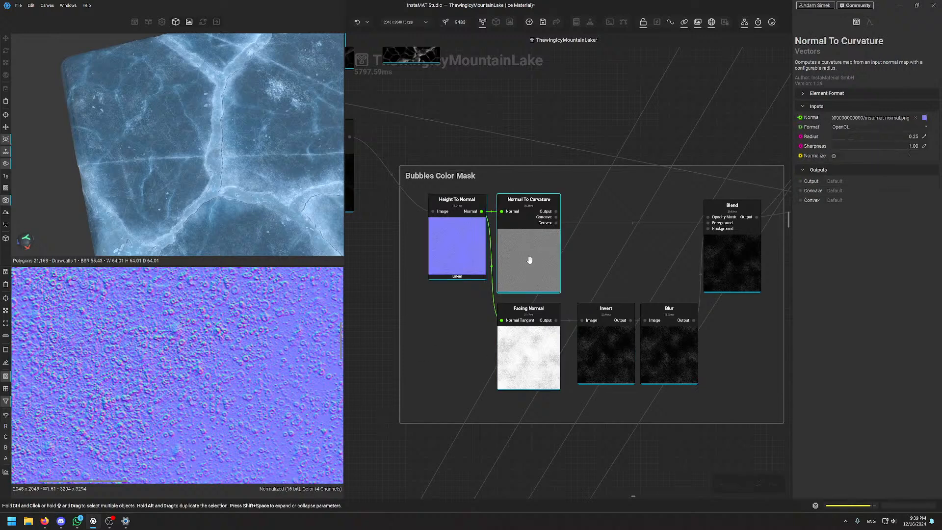
scroll(137, 377, down, 9)
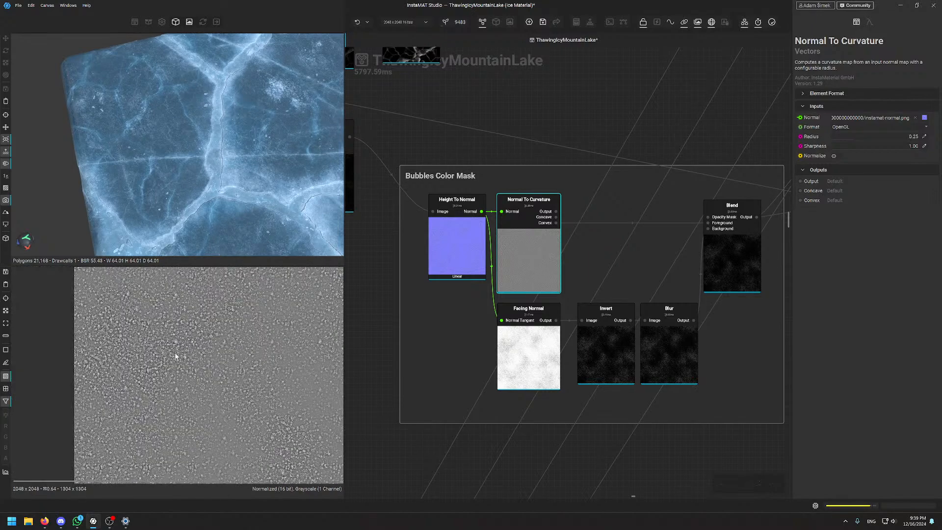
scroll(214, 360, up, 14)
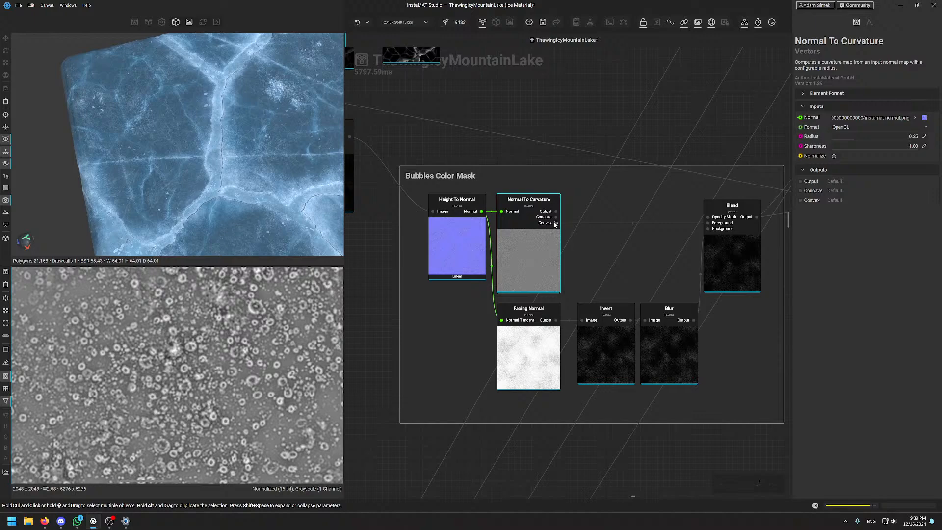
click(811, 200)
scroll(161, 393, down, 2)
scroll(161, 394, down, 3)
scroll(231, 401, up, 8)
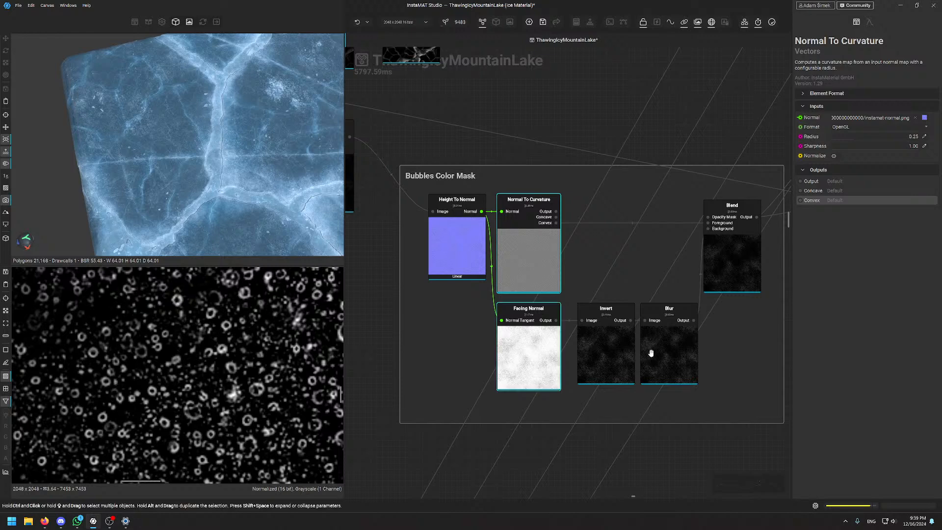
Preview the bubble Blend node (Soft Light, 42.37% opacity) as dim white speckles, zooming out the graph
click(716, 246)
scroll(145, 346, down, 10)
scroll(196, 361, up, 10)
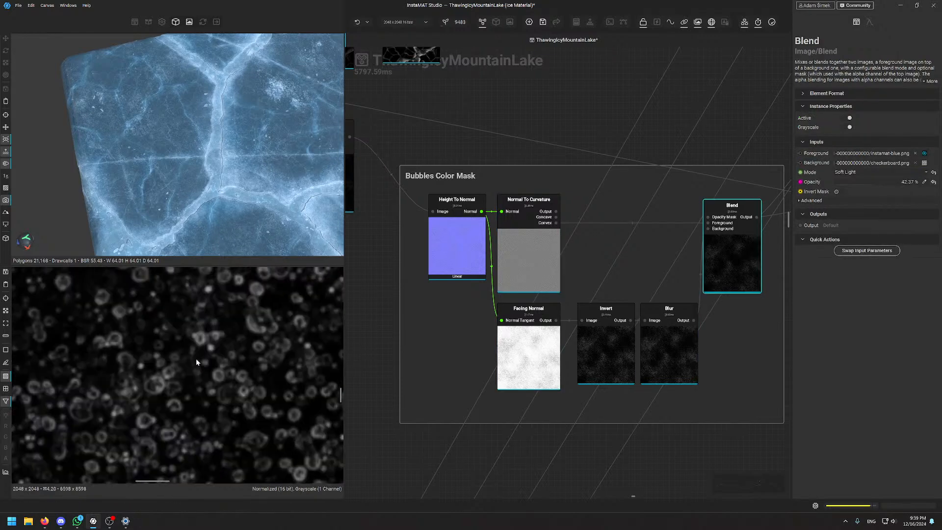
scroll(167, 381, down, 7)
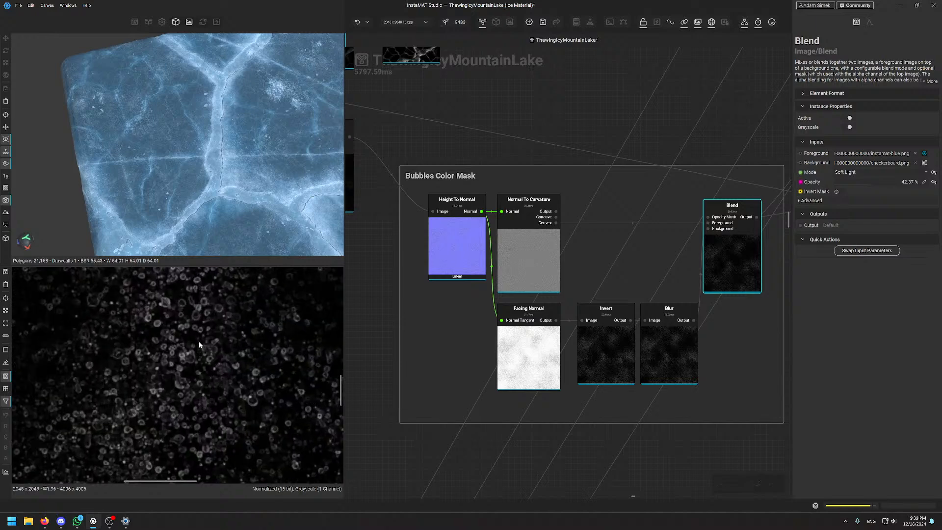
scroll(196, 339, down, 15)
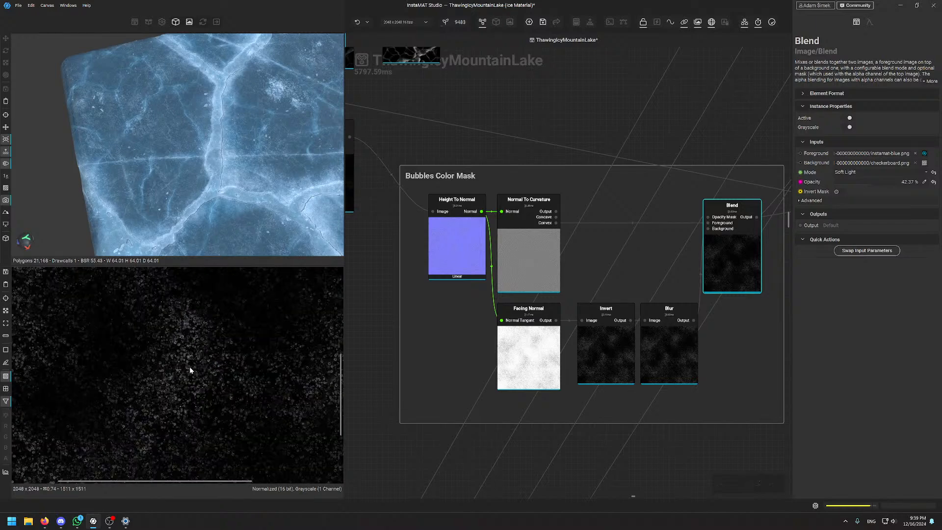
scroll(206, 374, up, 15)
scroll(203, 350, down, 1)
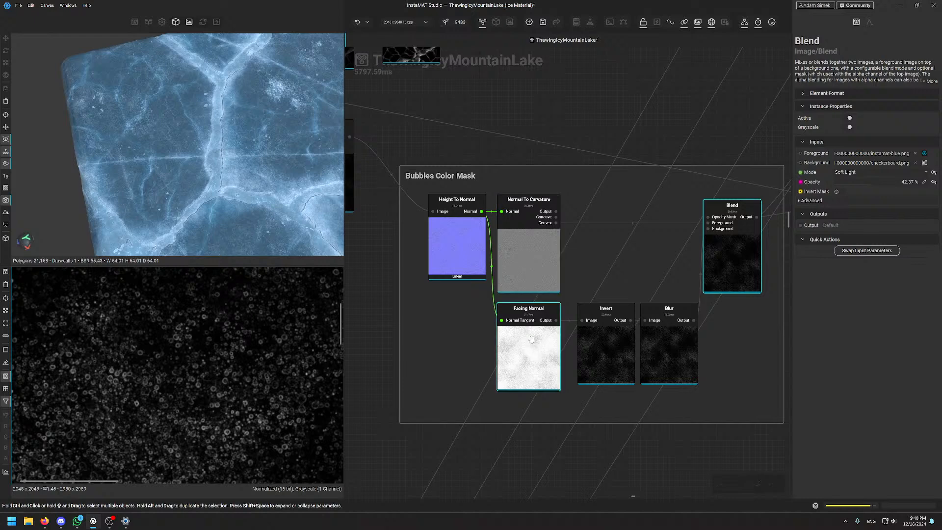
scroll(191, 387, down, 4)
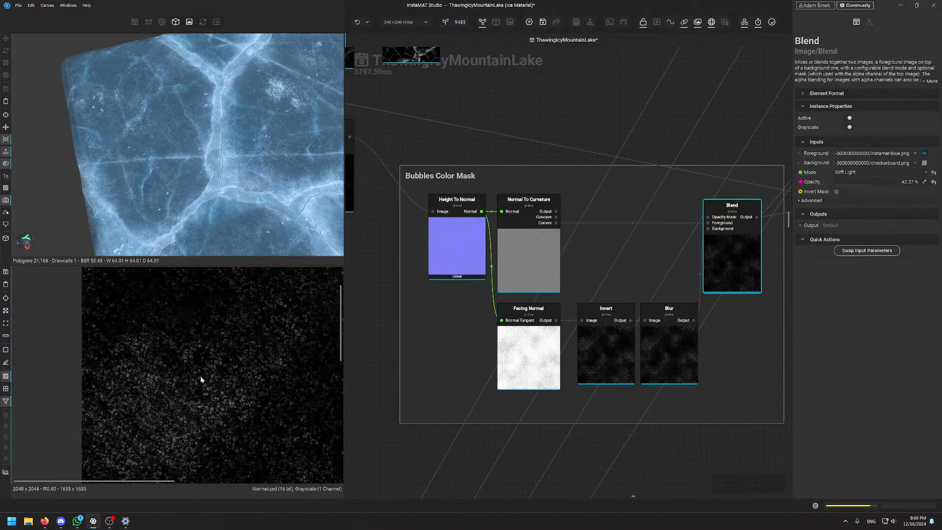
scroll(230, 351, down, 2)
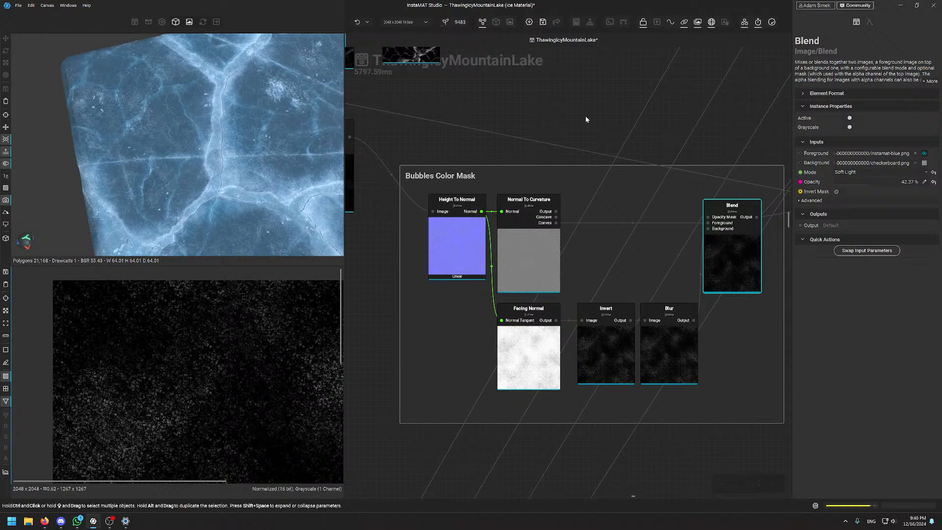
scroll(586, 115, down, 4)
scroll(586, 116, up, 2)
Survey the node graph and inspect the dark blue and light blue Solid Color nodes
middle_drag(589, 110, 561, 325)
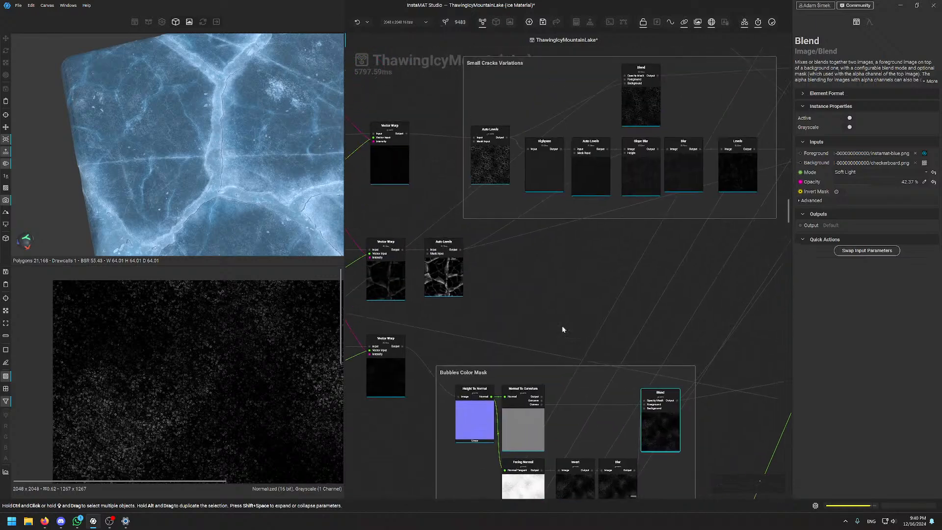
scroll(652, 297, down, 3)
middle_drag(725, 324, 654, 117)
scroll(588, 226, down, 3)
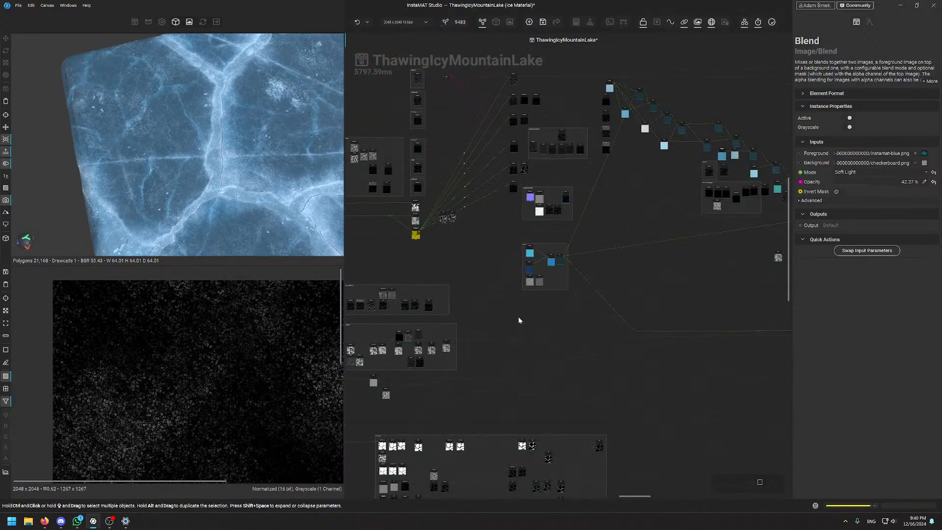
middle_drag(519, 320, 604, 251)
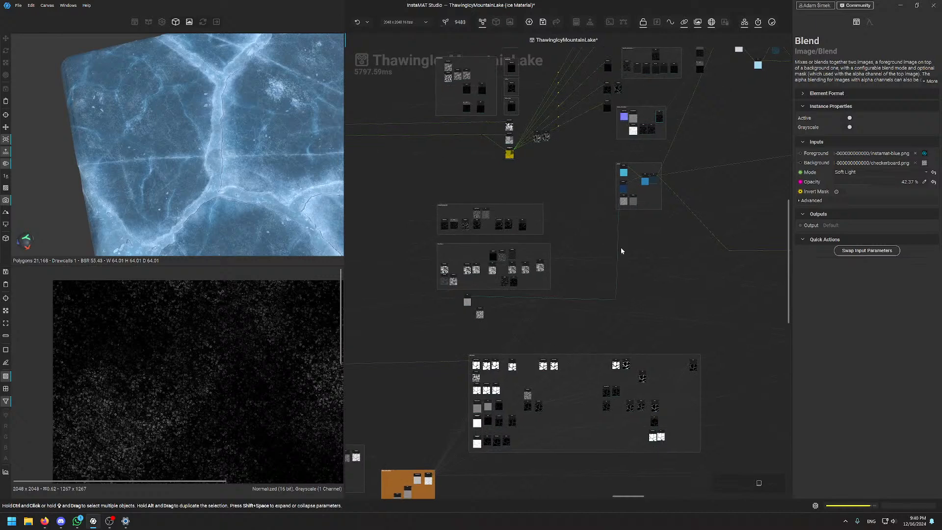
scroll(627, 199, up, 10)
click(572, 307)
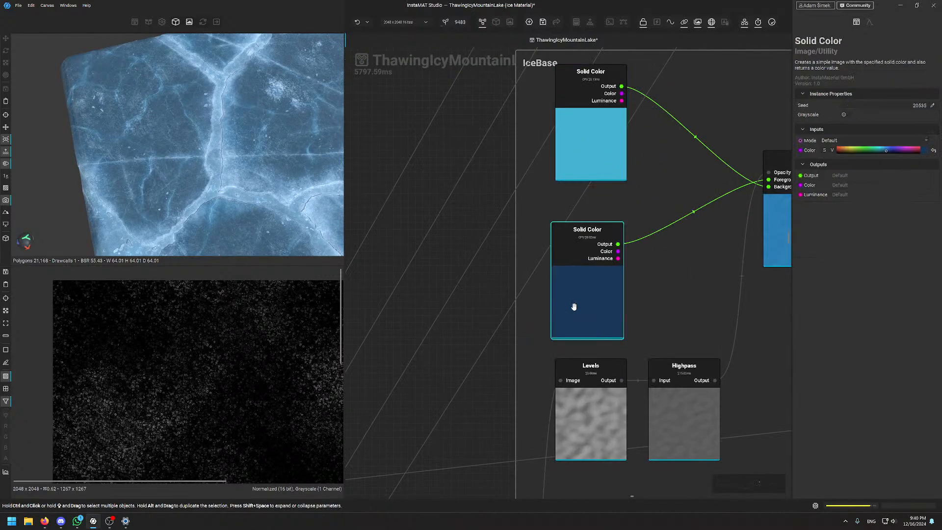
click(584, 130)
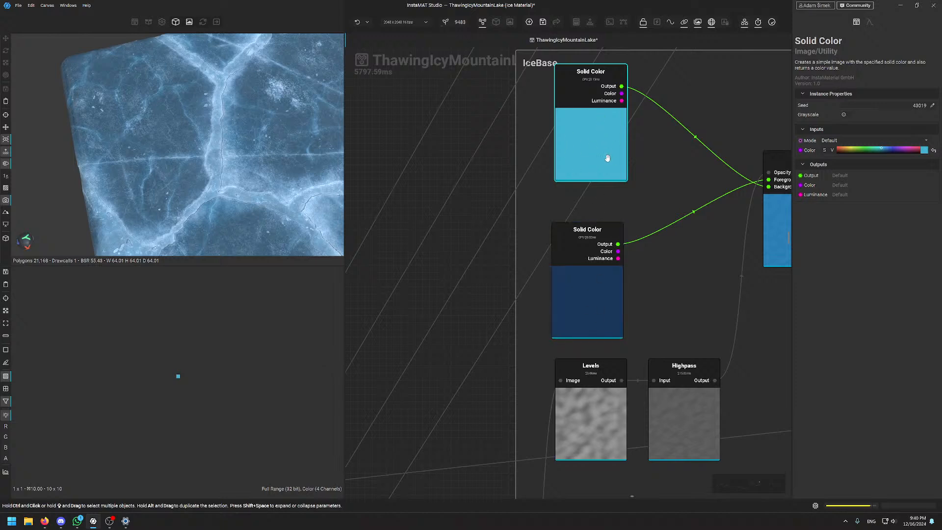
Preview the IceBase Blend result, then the darkened HSL output with Saturation and Luminosity at -26.97%
middle_drag(664, 200, 561, 241)
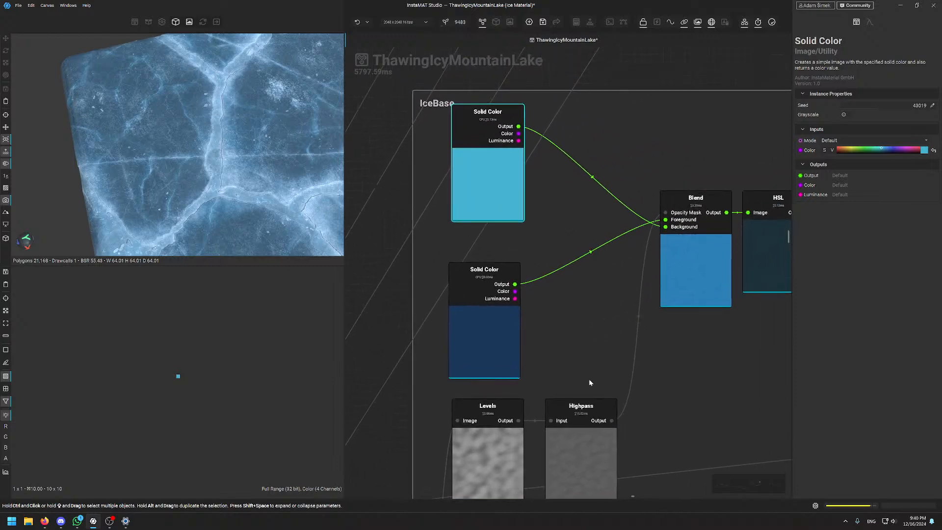
middle_drag(588, 379, 593, 300)
scroll(423, 471, down, 5)
middle_drag(432, 465, 612, 180)
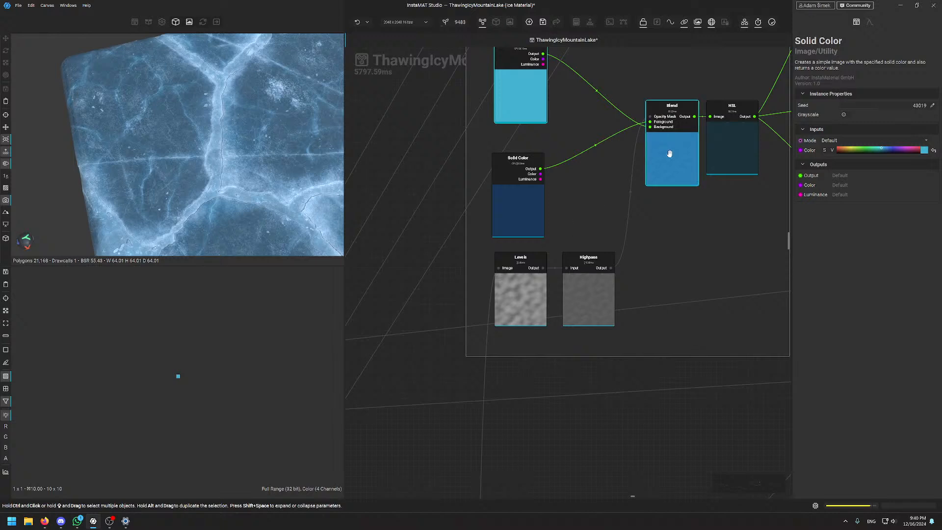
click(668, 152)
scroll(199, 356, up, 5)
scroll(200, 356, up, 5)
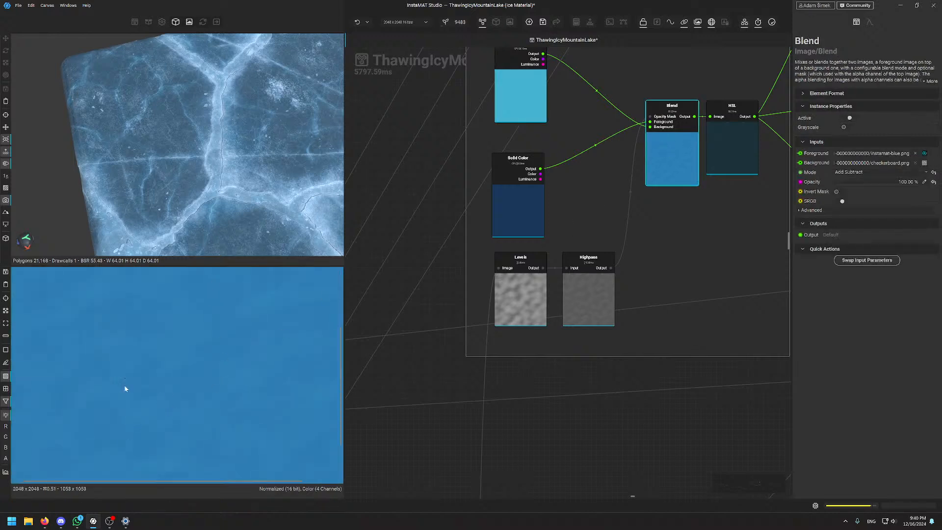
scroll(178, 363, down, 5)
scroll(179, 372, up, 3)
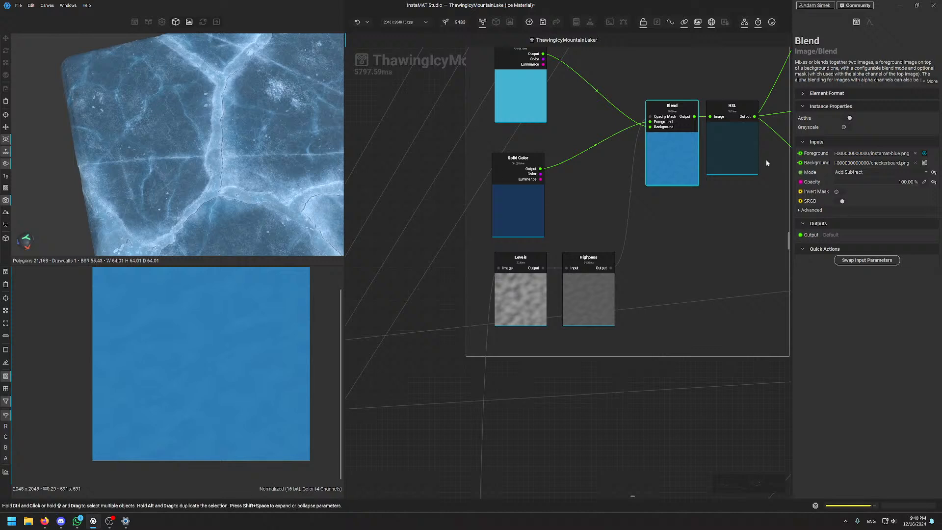
click(734, 156)
scroll(227, 336, up, 2)
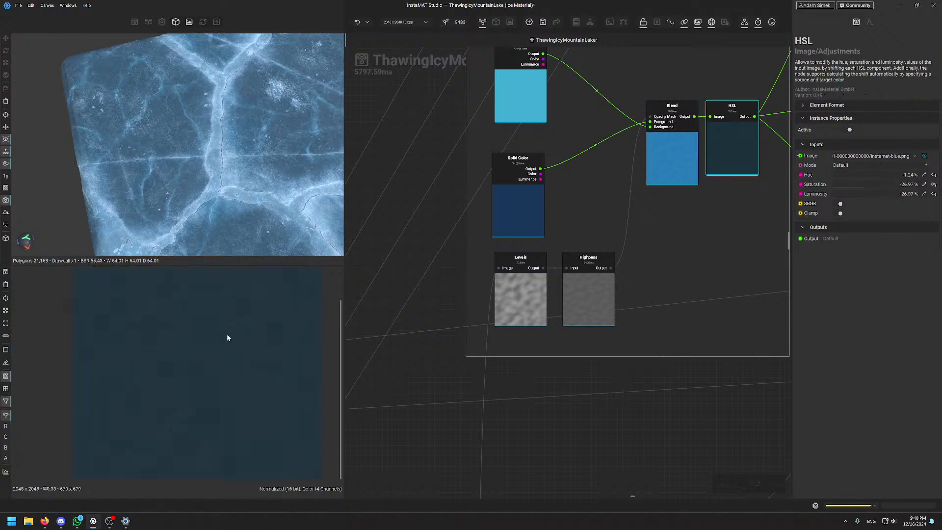
scroll(219, 346, down, 2)
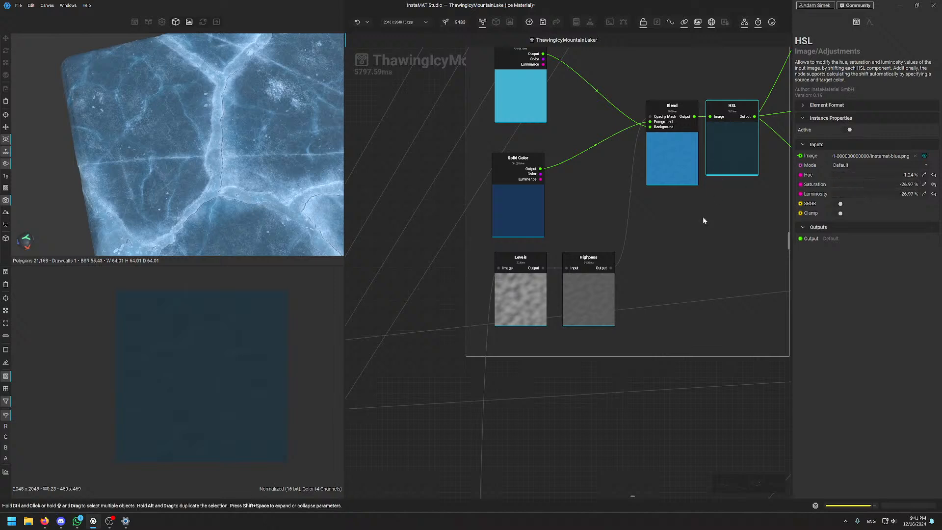
Bring the PureRef window of cracked-ice reference photos over the node graph
scroll(703, 222, down, 5)
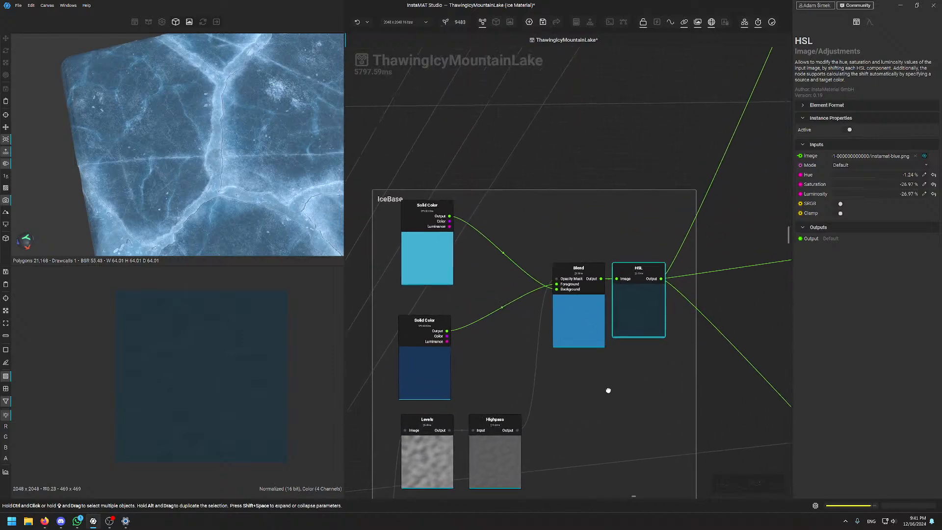
scroll(609, 392, down, 4)
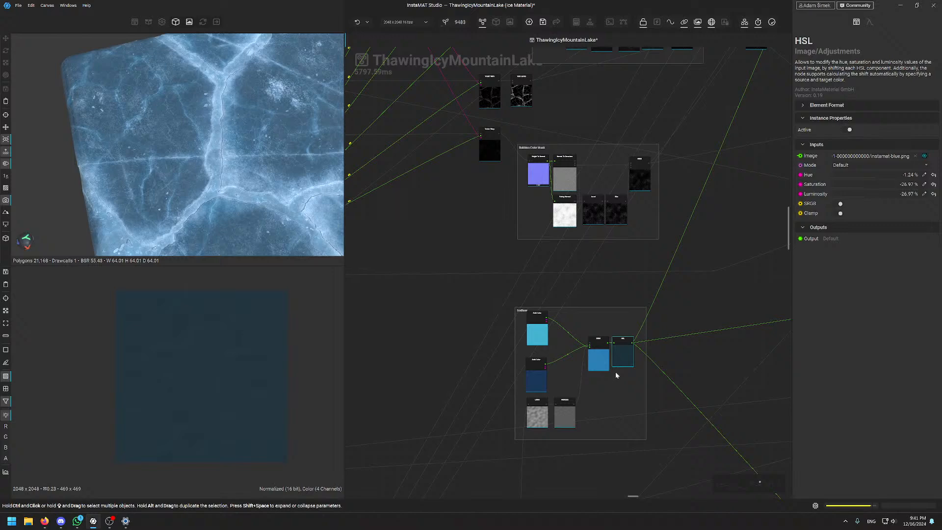
scroll(632, 322, up, 6)
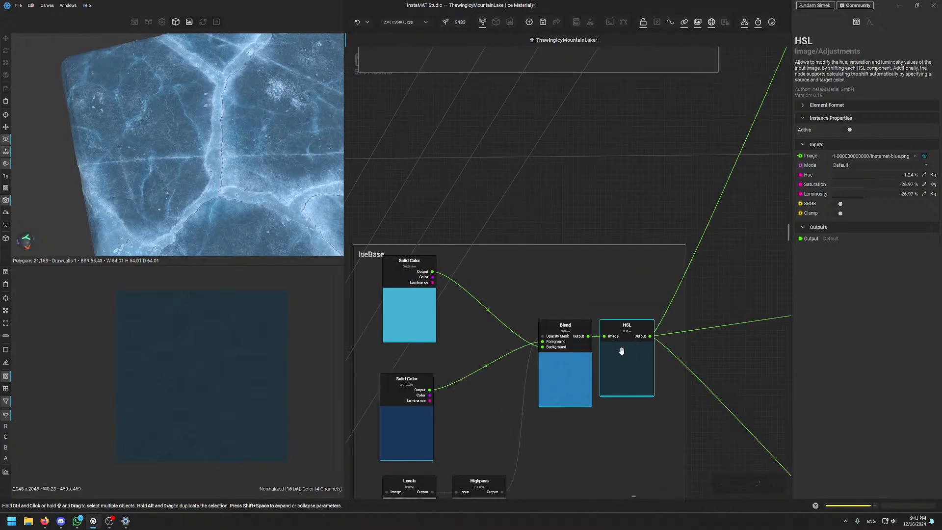
scroll(195, 330, up, 2)
middle_drag(153, 341, 193, 371)
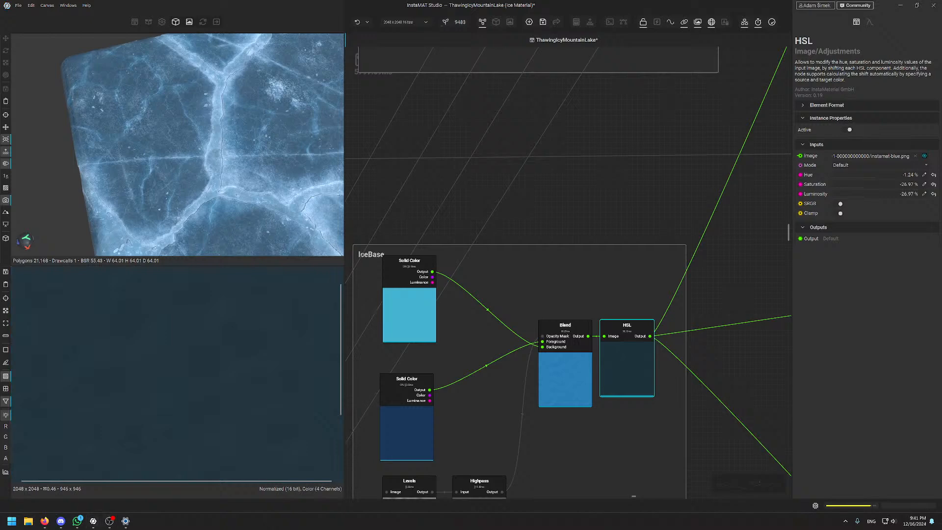
Zoom the reference canvas onto the frozen-lake photo, then drag the PureRef window off screen
scroll(525, 231, down, 8)
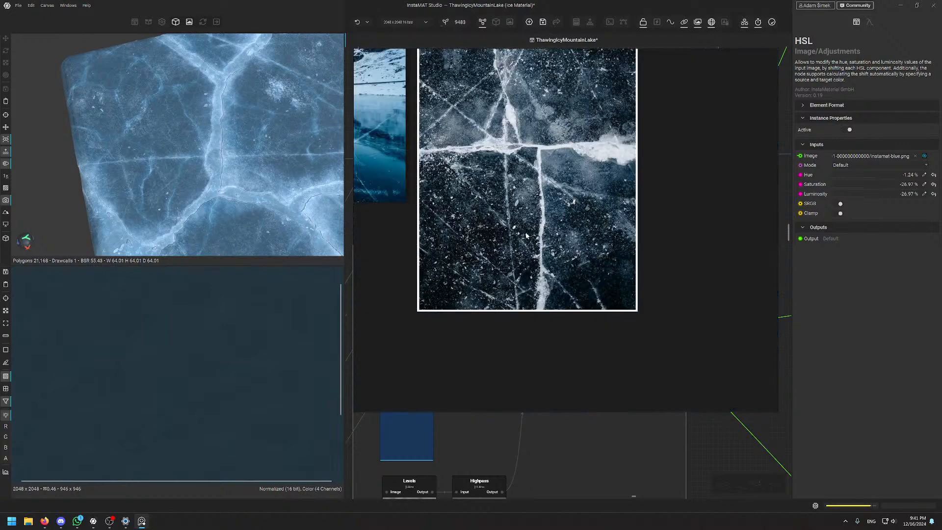
scroll(467, 221, up, 10)
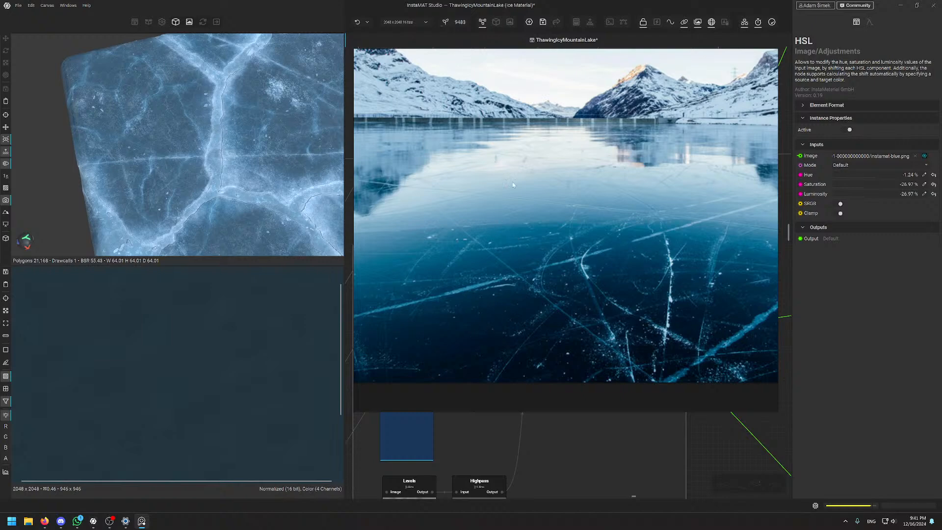
scroll(578, 240, down, 3)
scroll(578, 240, up, 3)
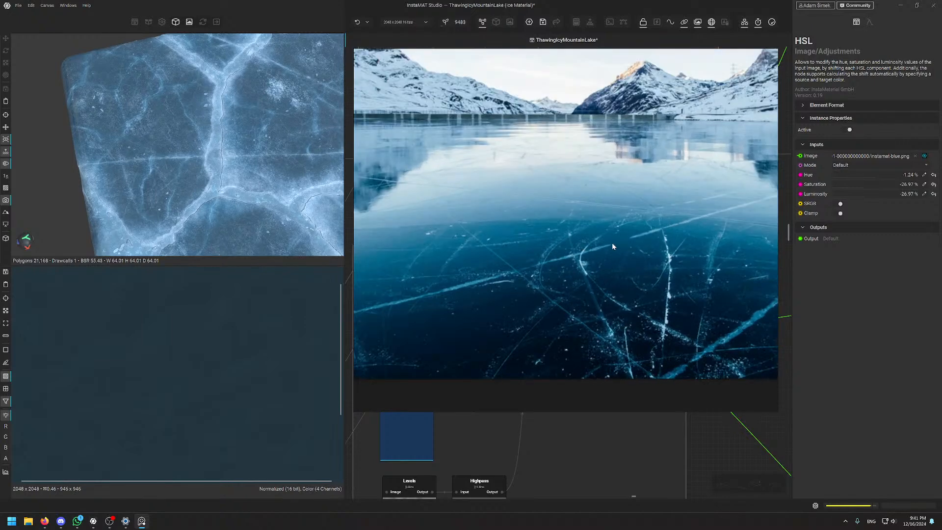
right_drag(611, 242, 383, 529)
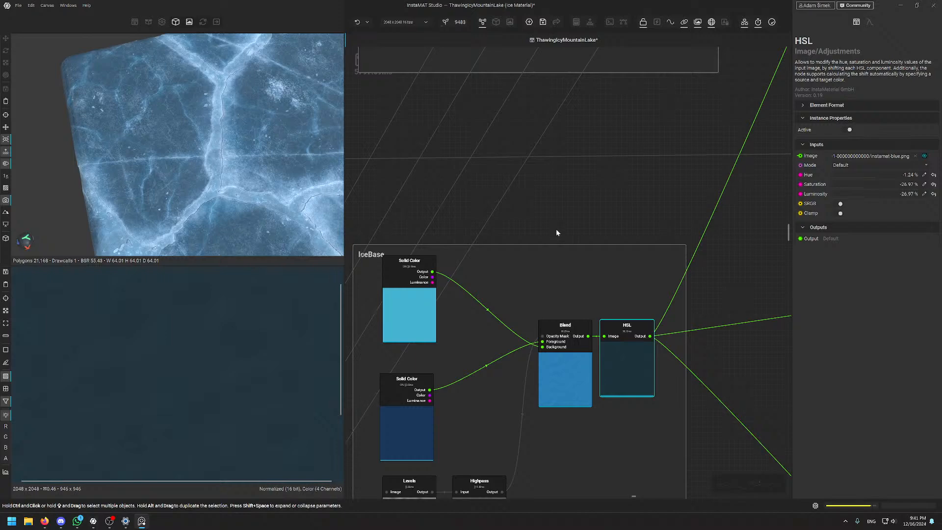
scroll(555, 229, up, 2)
middle_drag(534, 216, 540, 172)
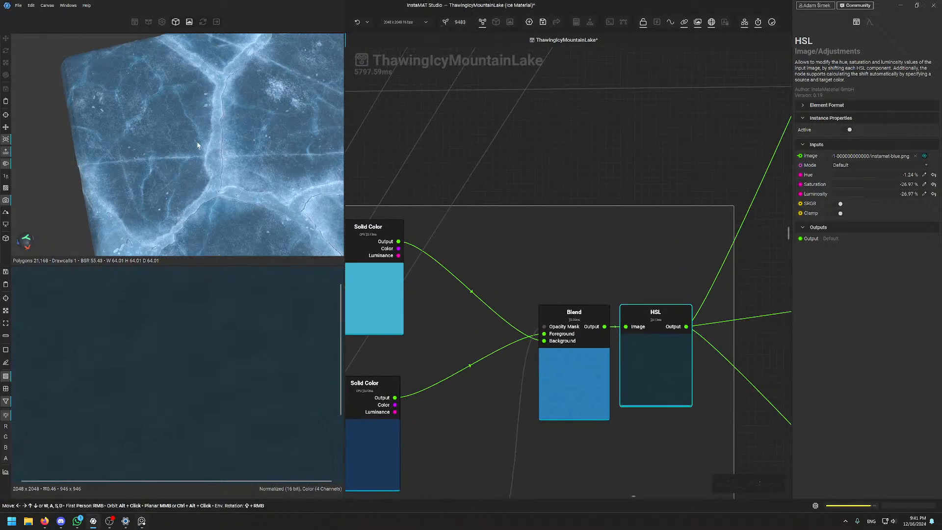
alt+drag(198, 145, 213, 117)
scroll(213, 117, up, 3)
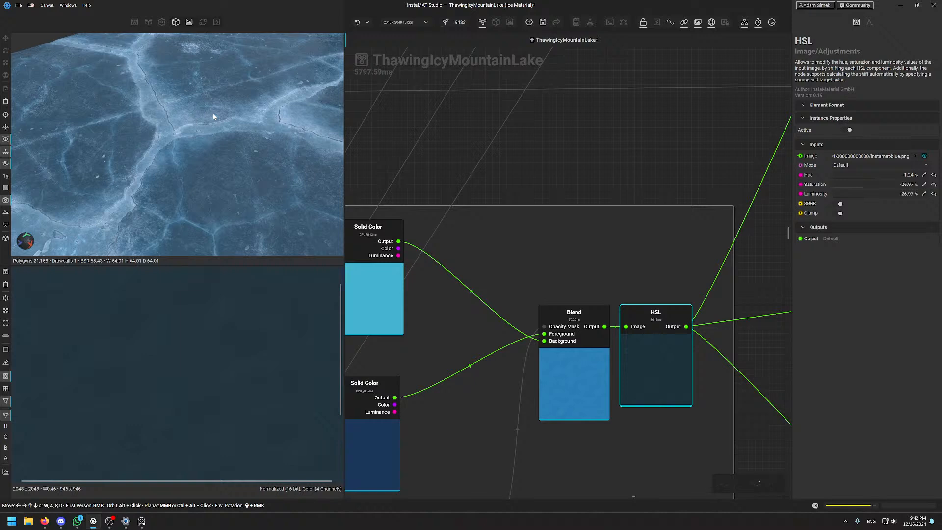
mouse_move(227, 130)
alt+mouse_down()
mouse_move(210, 139)
mouse_move(234, 131)
alt+mouse_up()
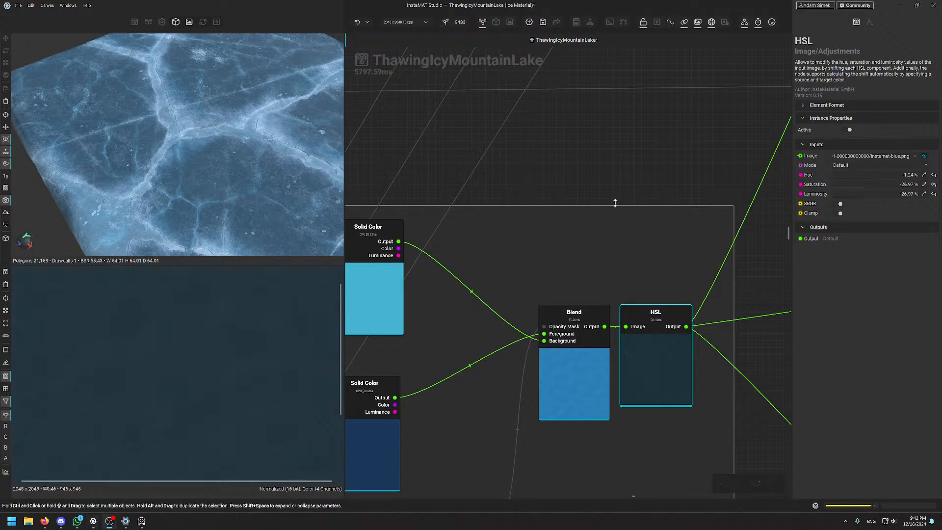
scroll(573, 225, down, 5)
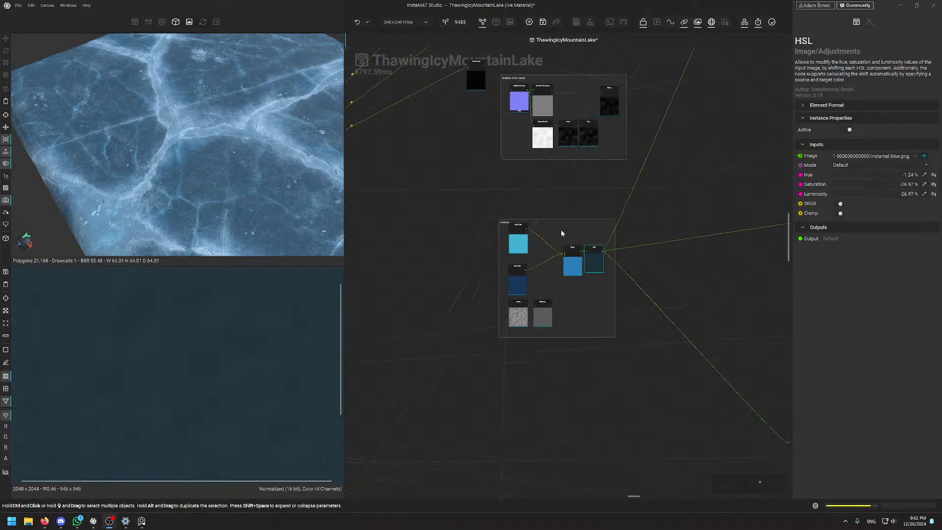
middle_drag(694, 302, 528, 226)
scroll(511, 176, down, 4)
scroll(523, 226, up, 7)
middle_drag(496, 180, 545, 212)
scroll(539, 213, up, 1)
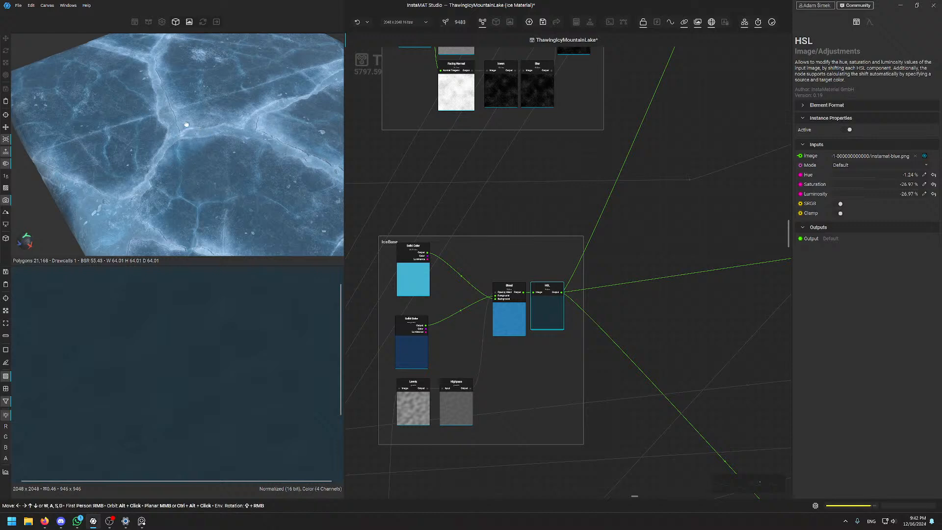
alt+drag(186, 125, 214, 143)
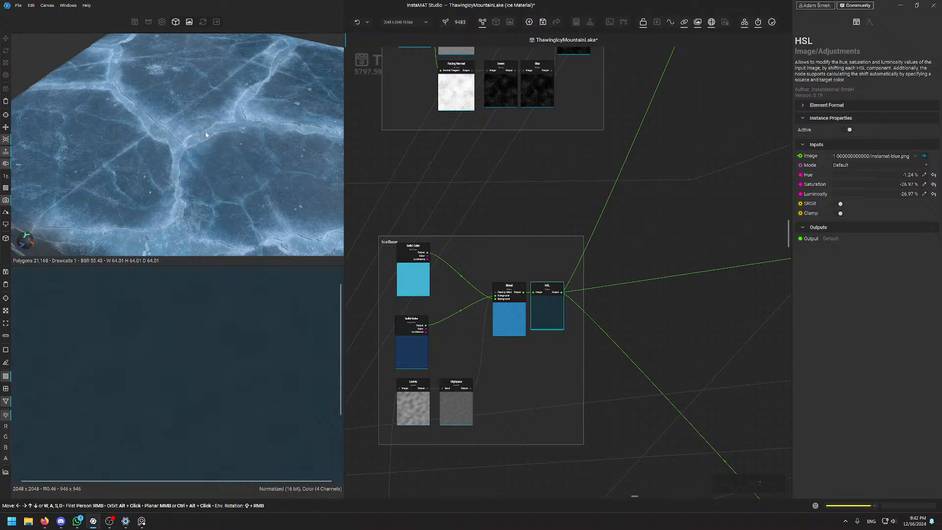
scroll(216, 153, up, 5)
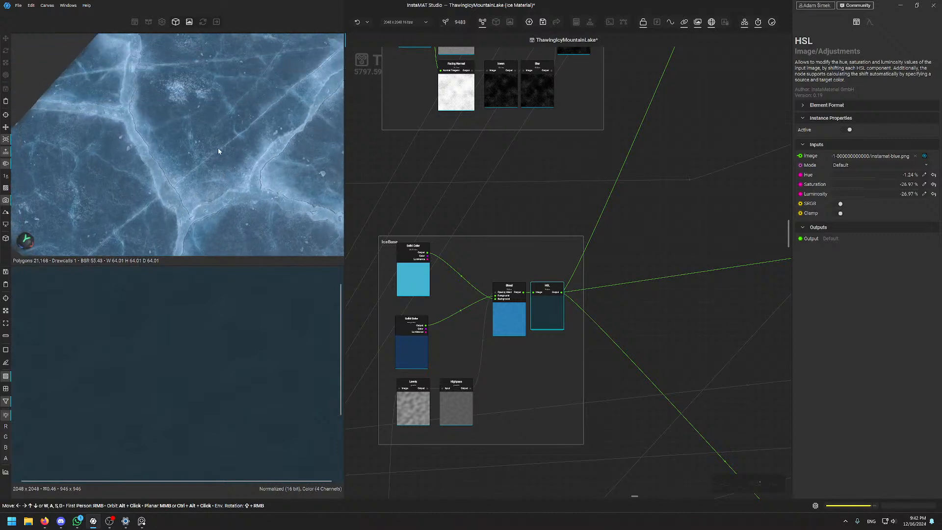
alt+drag(219, 151, 233, 192)
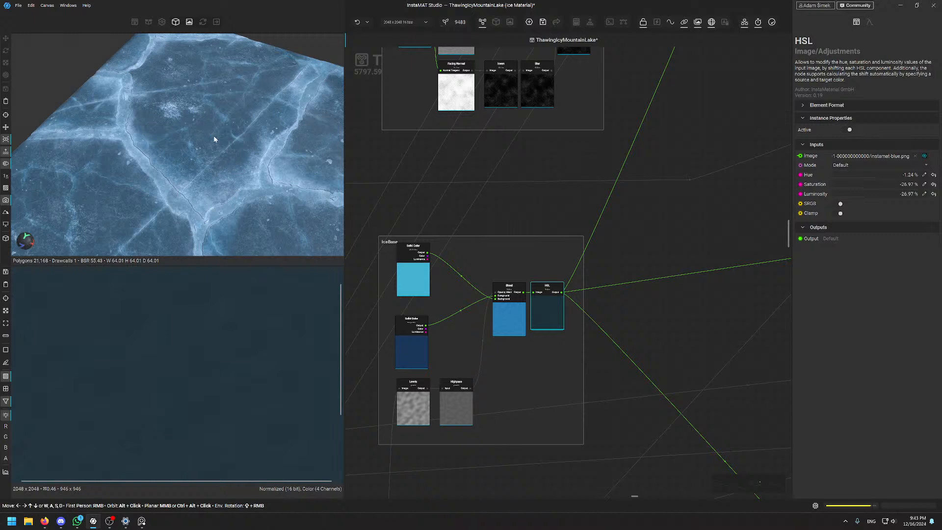
shift+right_drag(214, 139, 329, 162)
alt+drag(189, 150, 214, 125)
scroll(189, 128, up, 2)
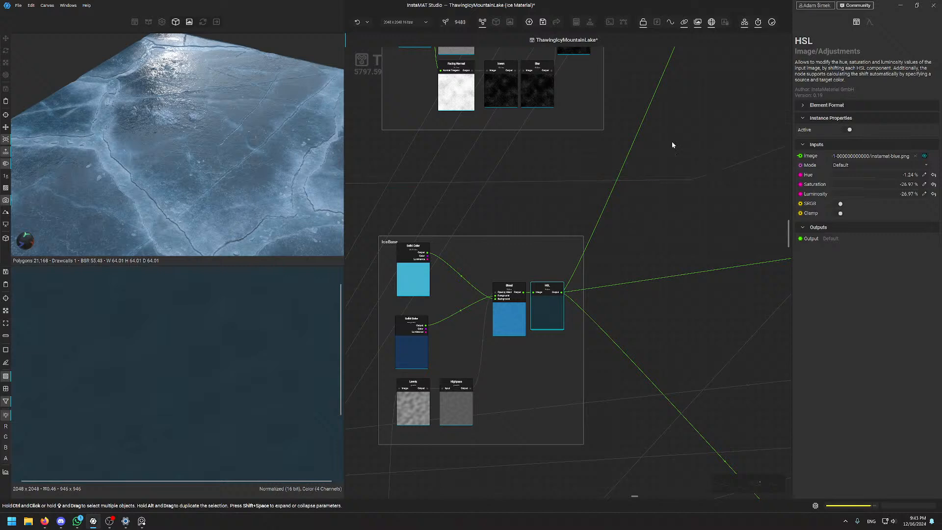
Move the light-blue Solid Color node to line up with the Blend nodes and preview its output
middle_drag(674, 134, 615, 200)
scroll(595, 249, down, 1)
scroll(560, 288, up, 6)
scroll(531, 203, down, 7)
middle_drag(537, 219, 475, 351)
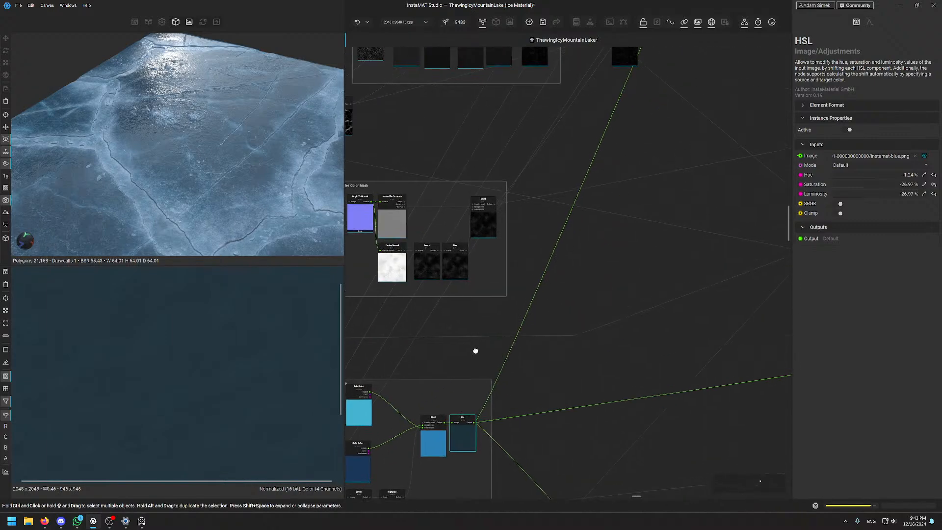
scroll(475, 351, up, 1)
middle_drag(580, 212, 504, 412)
scroll(517, 361, down, 5)
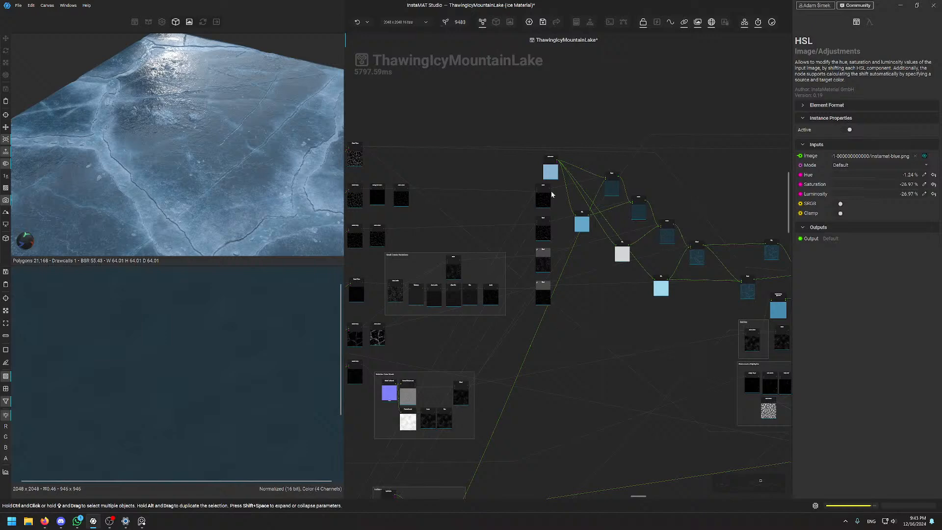
scroll(556, 150, up, 8)
drag(543, 244, 517, 233)
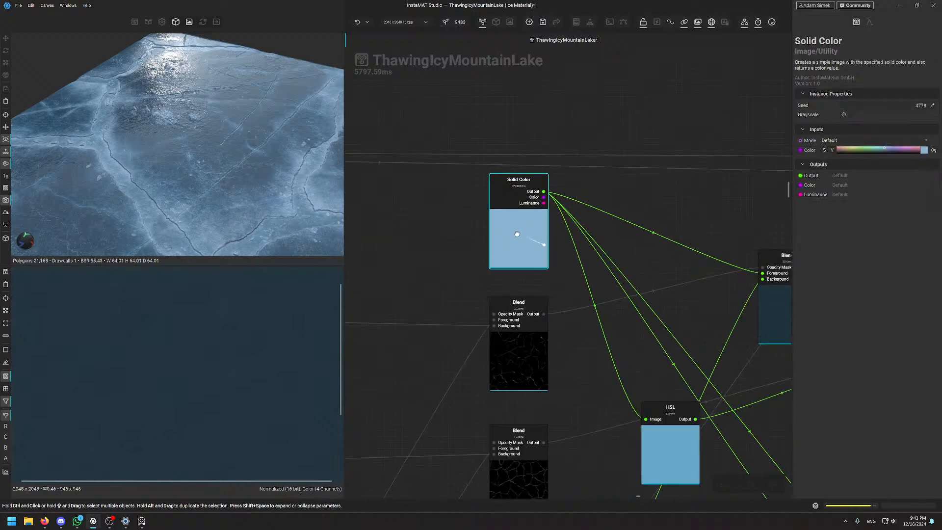
double_click(517, 234)
Preview the top Blend node's output, then the Solid Color swatch in the 2D view
scroll(614, 233, down, 5)
scroll(679, 250, up, 3)
middle_drag(680, 250, 573, 187)
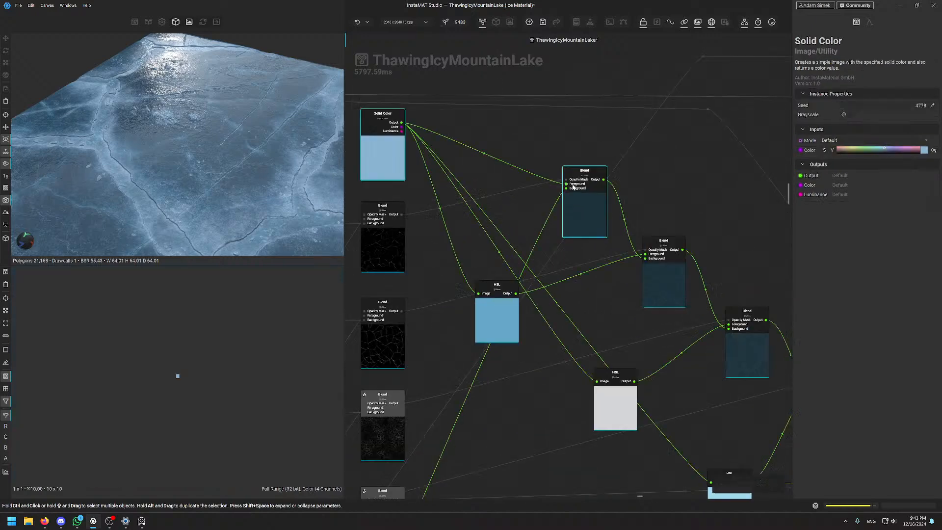
scroll(572, 186, up, 1)
double_click(580, 237)
scroll(165, 383, up, 10)
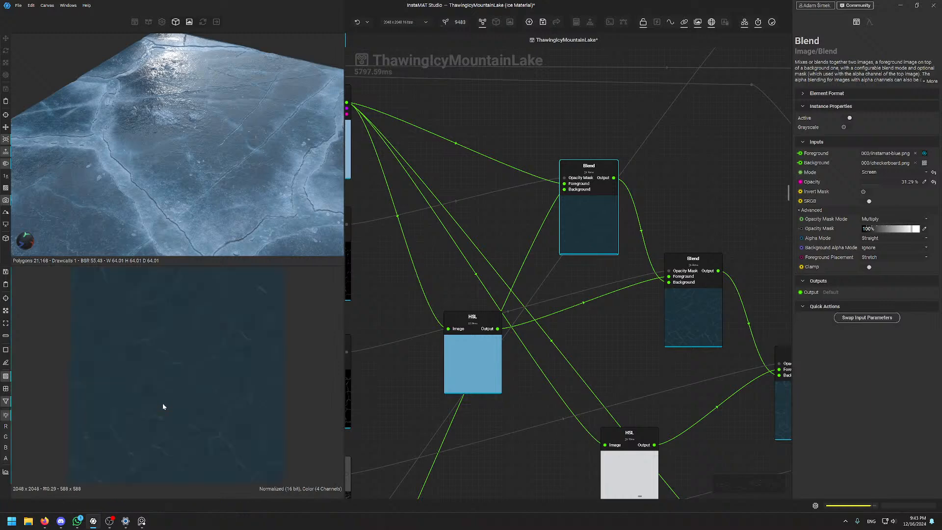
scroll(166, 361, up, 1)
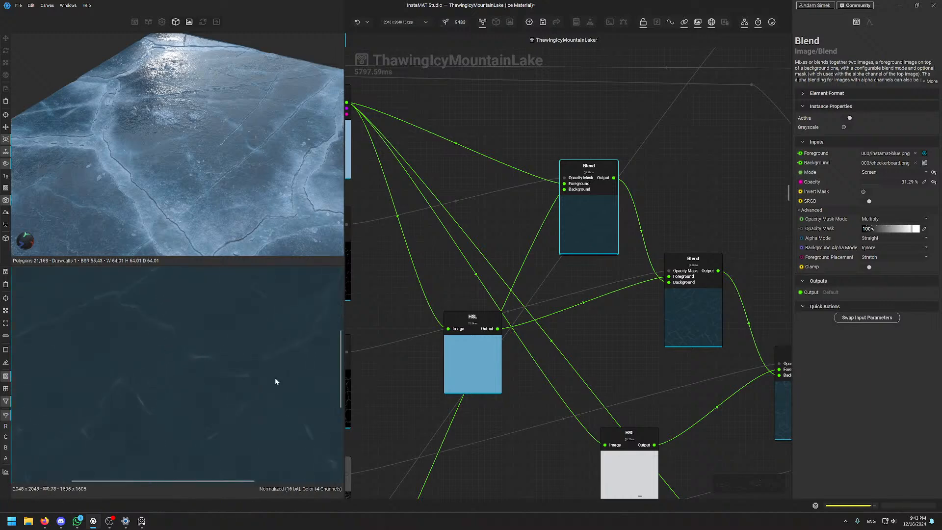
middle_drag(465, 215, 576, 258)
click(428, 195)
double_click(427, 196)
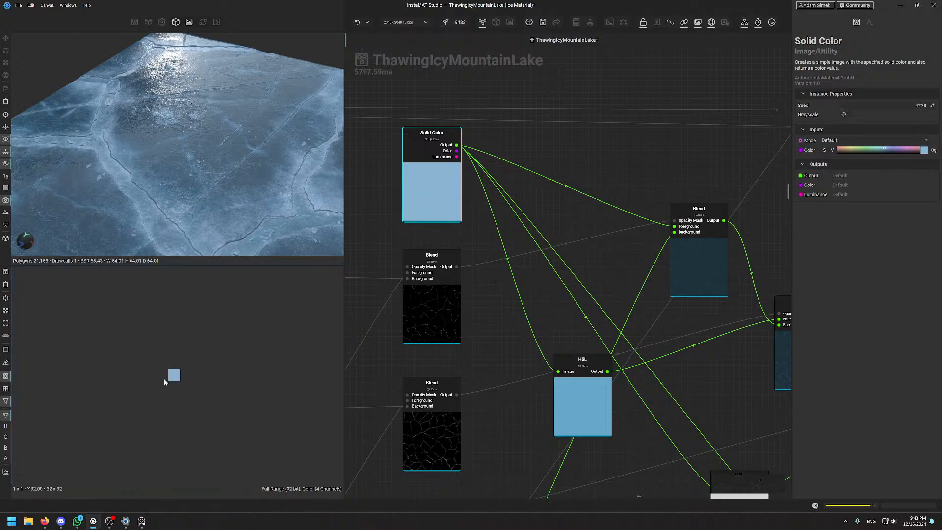
Nudge the blue HSL node slightly up-left and check the white HSL node's settings
scroll(170, 379, down, 5)
scroll(169, 379, up, 5)
scroll(171, 379, down, 5)
scroll(171, 379, up, 5)
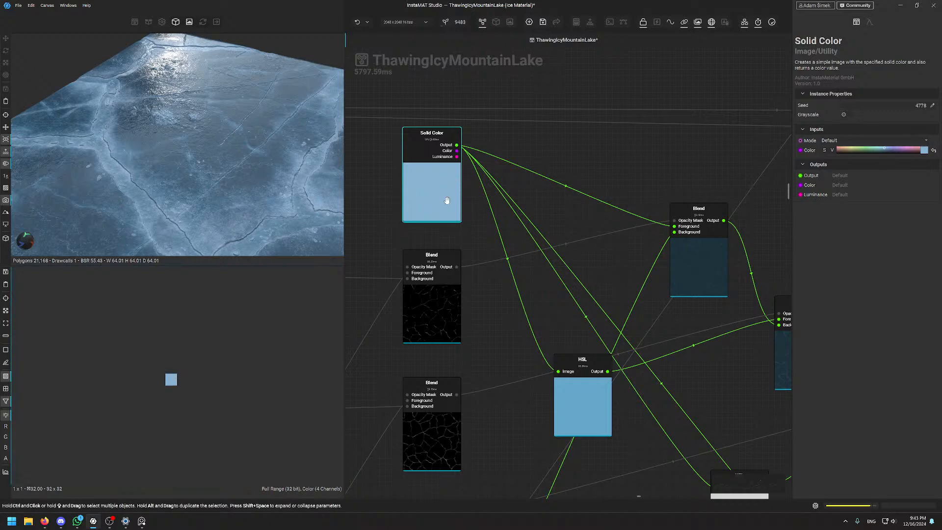
scroll(447, 200, down, 3)
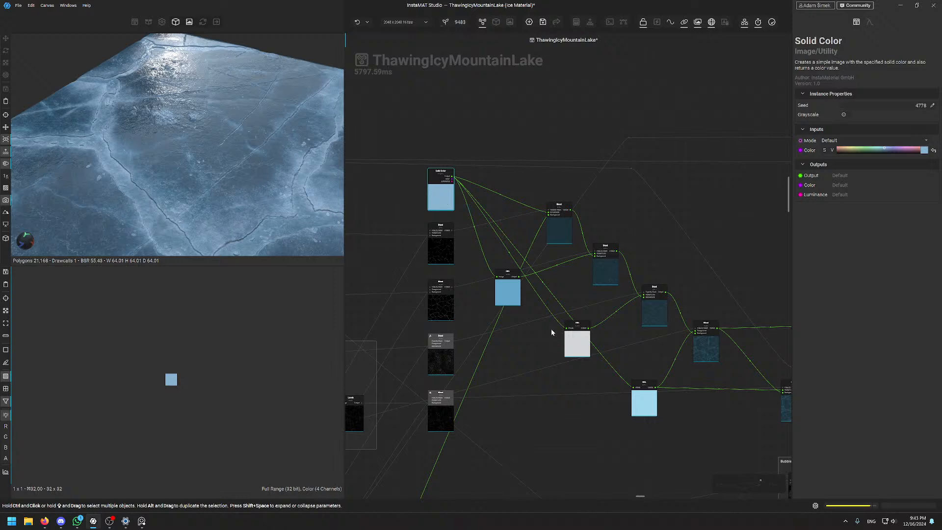
click(475, 246)
drag(476, 260, 473, 252)
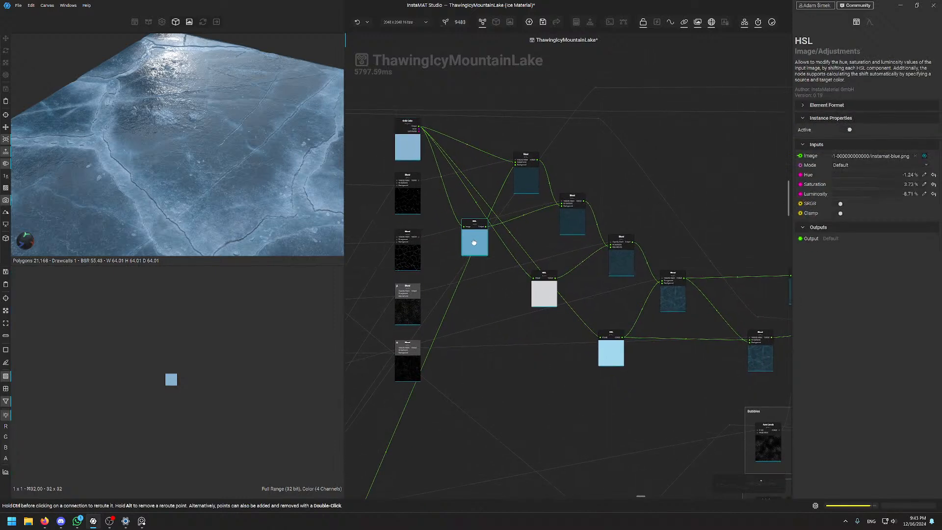
click(543, 304)
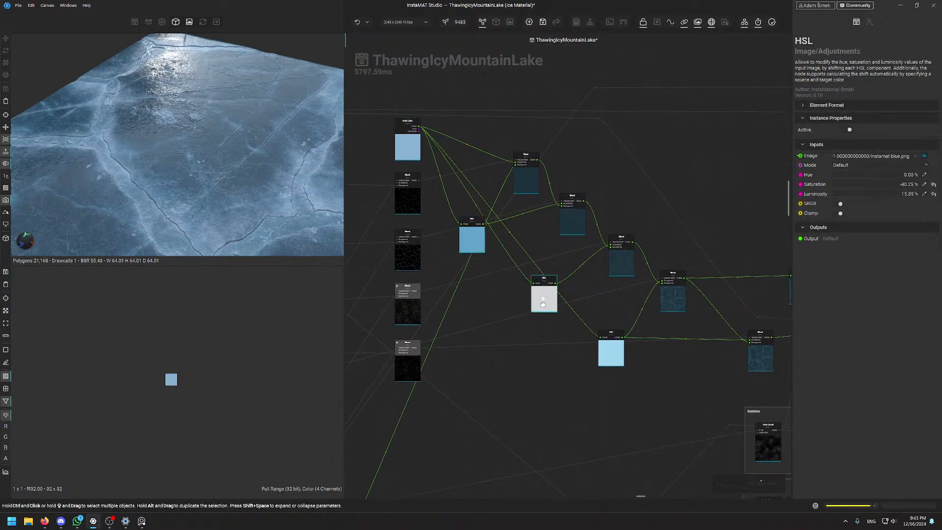
click(407, 149)
Pan the graph to bring the left column and right-side nodes fully into view
scroll(469, 304, down, 5)
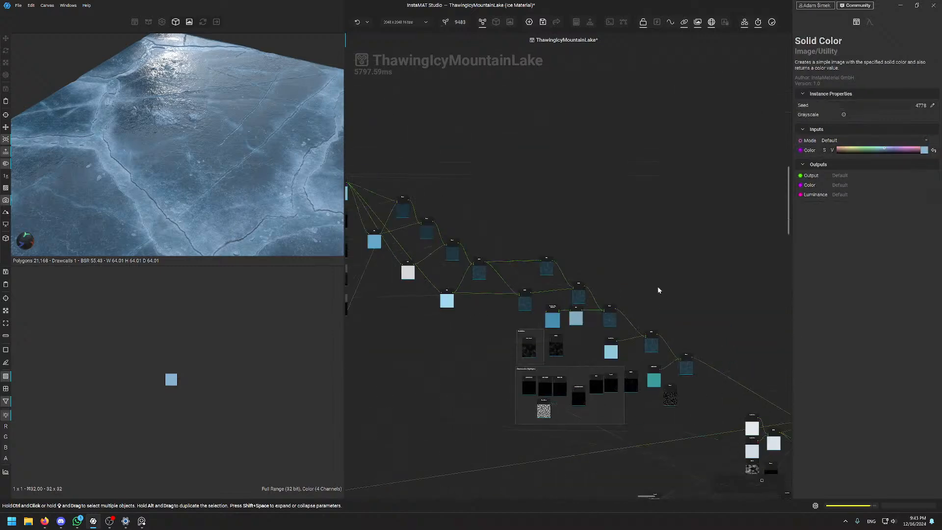
middle_drag(534, 221, 592, 209)
scroll(649, 207, up, 4)
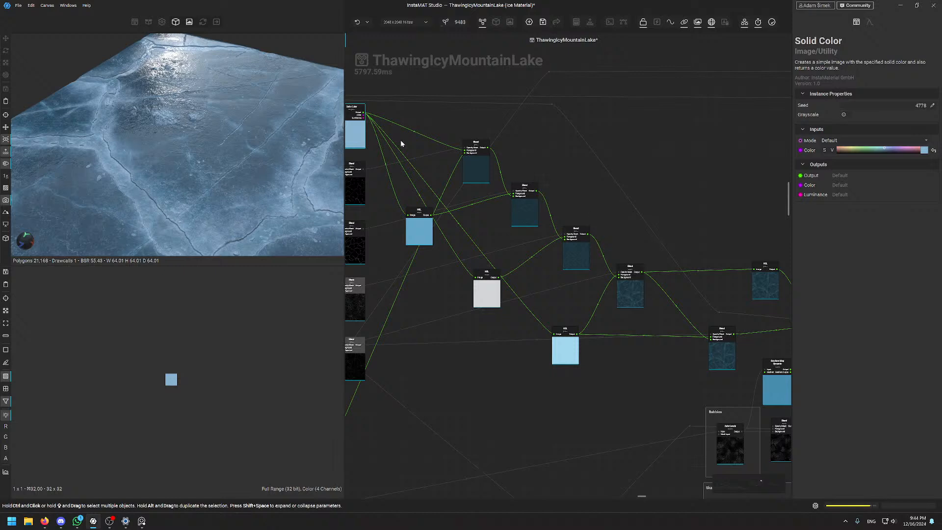
middle_drag(400, 141, 420, 142)
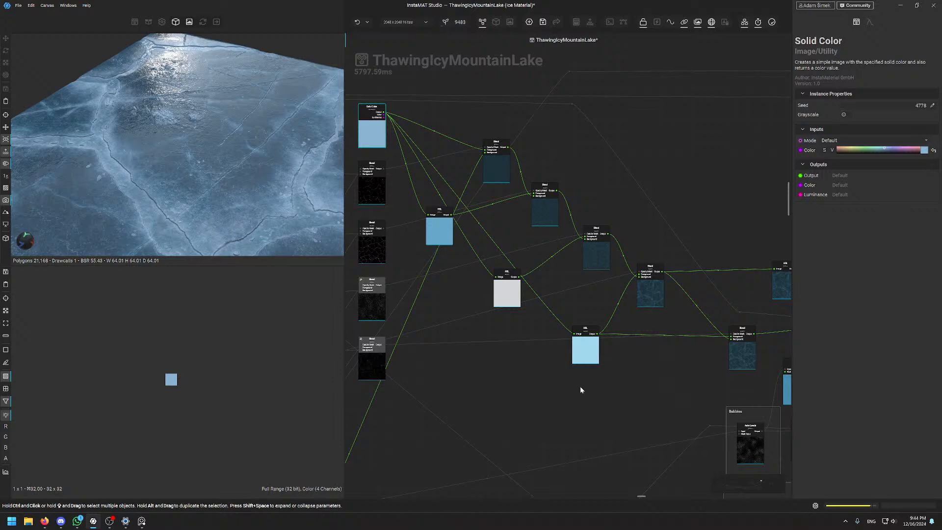
middle_drag(579, 386, 552, 384)
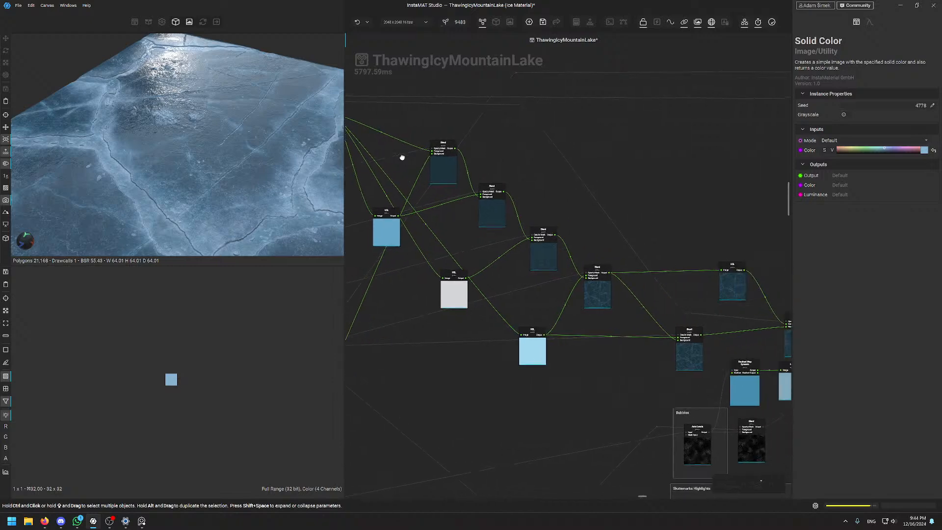
middle_drag(399, 155, 487, 193)
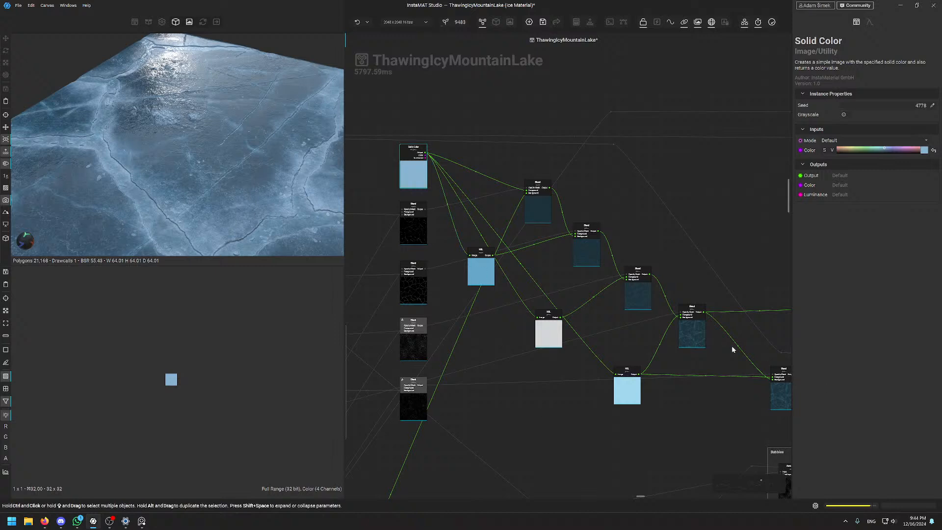
click(693, 327)
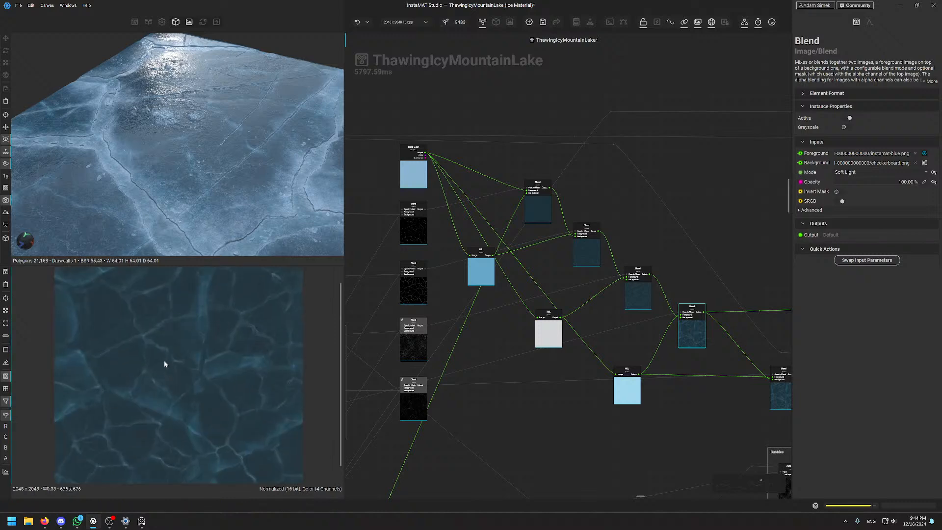
scroll(164, 360, up, 3)
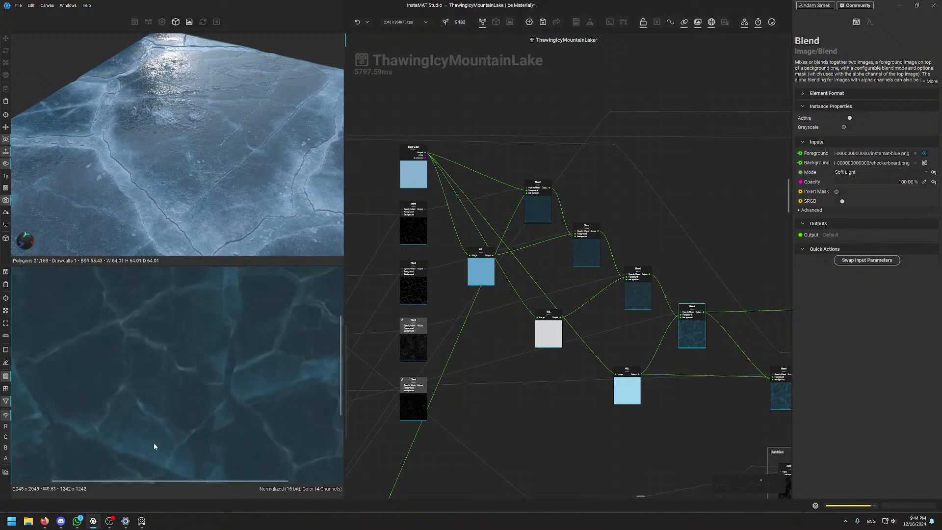
scroll(160, 147, up, 5)
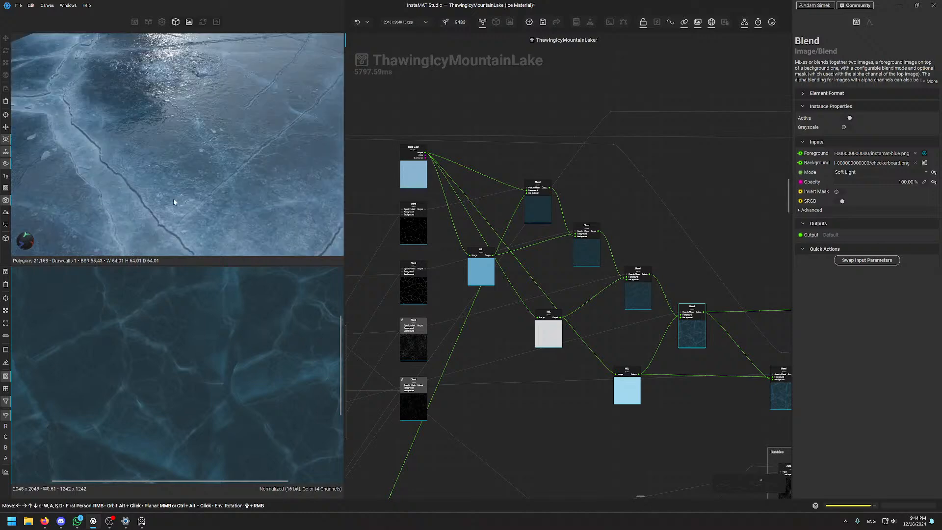
alt+drag(149, 173, 176, 217)
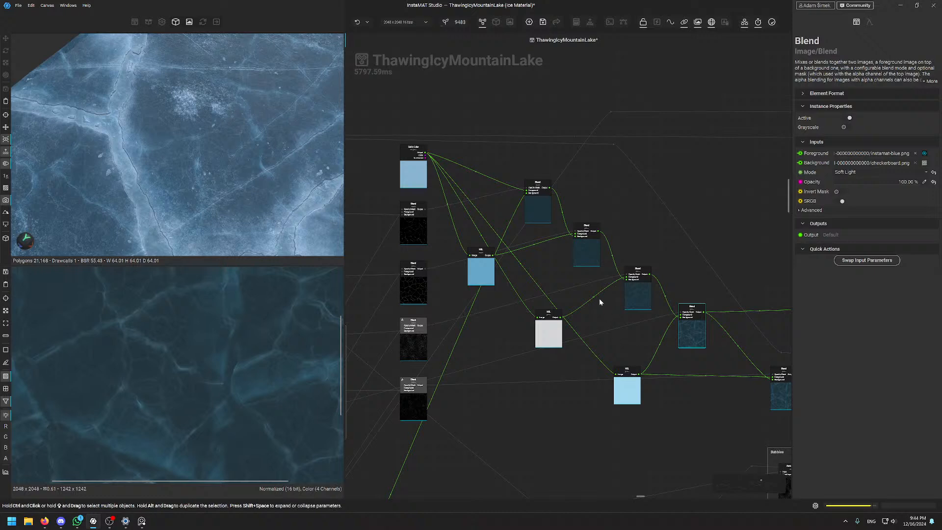
click(420, 164)
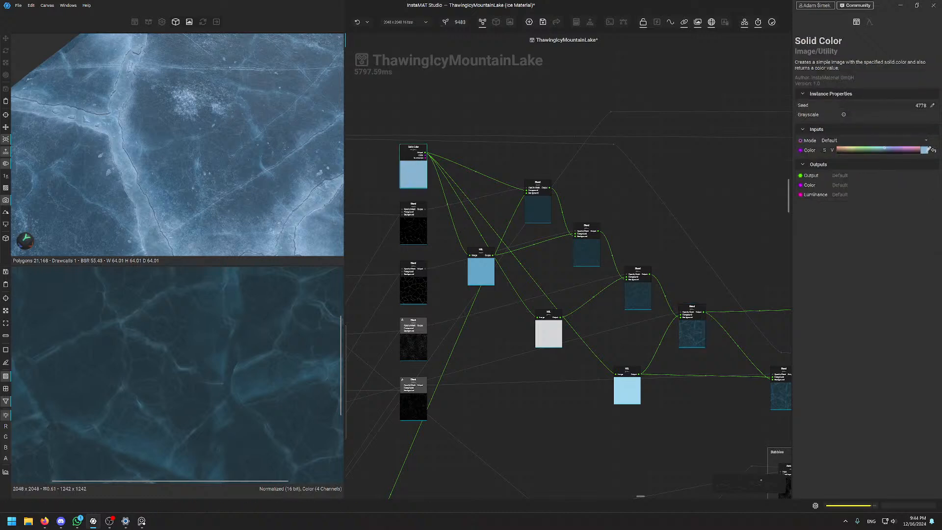
click(925, 150)
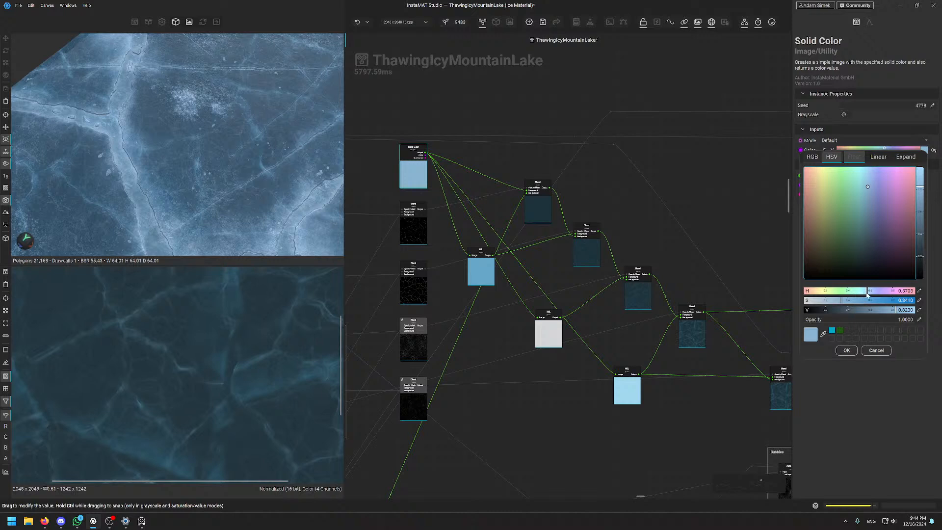
click(848, 291)
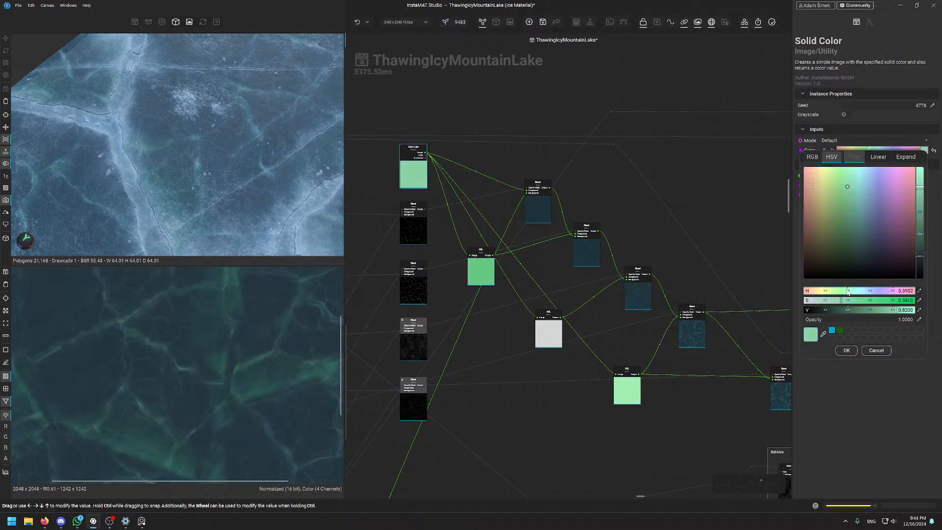
drag(846, 292, 848, 291)
click(604, 186)
key(ctrl+z)
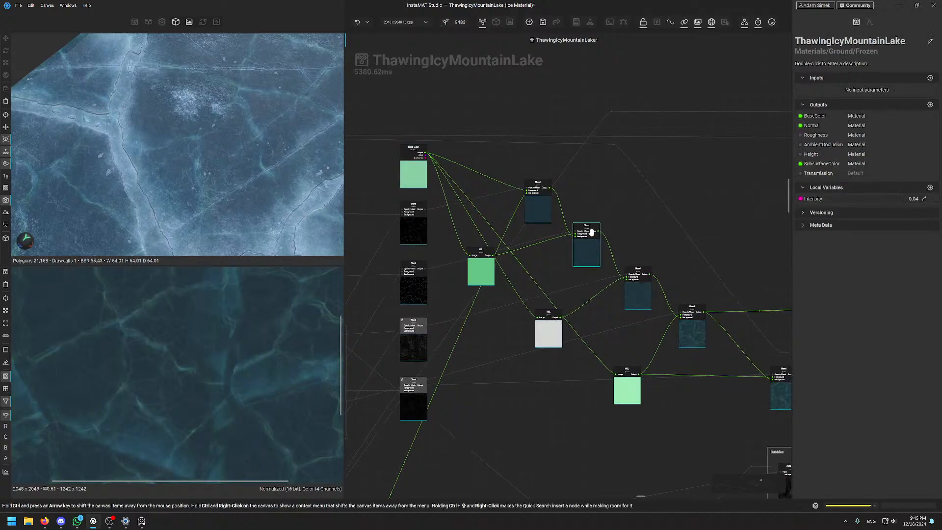
scroll(594, 238, down, 3)
middle_drag(663, 393, 542, 256)
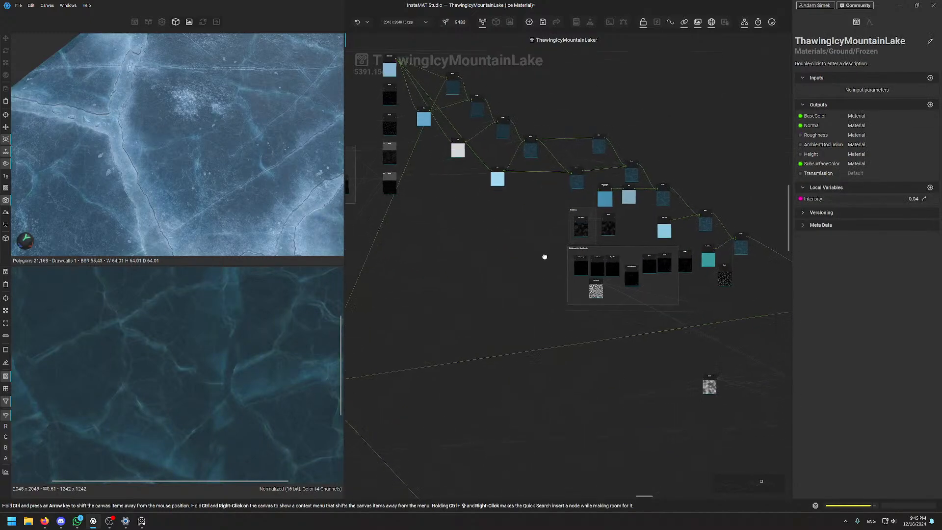
scroll(543, 256, down, 3)
middle_drag(735, 388, 407, 217)
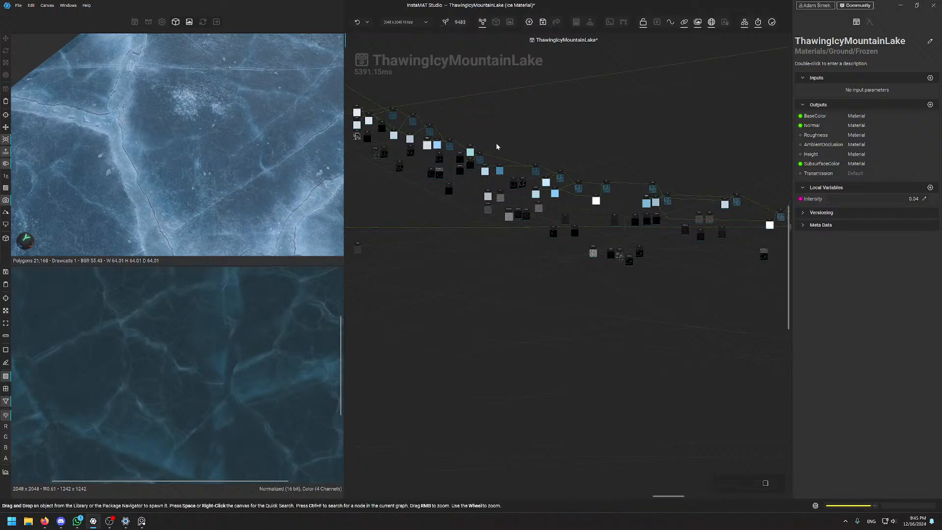
middle_drag(361, 101, 555, 191)
scroll(554, 185, up, 5)
middle_drag(444, 217, 650, 293)
middle_drag(468, 181, 591, 285)
middle_drag(457, 253, 572, 325)
scroll(567, 322, up, 5)
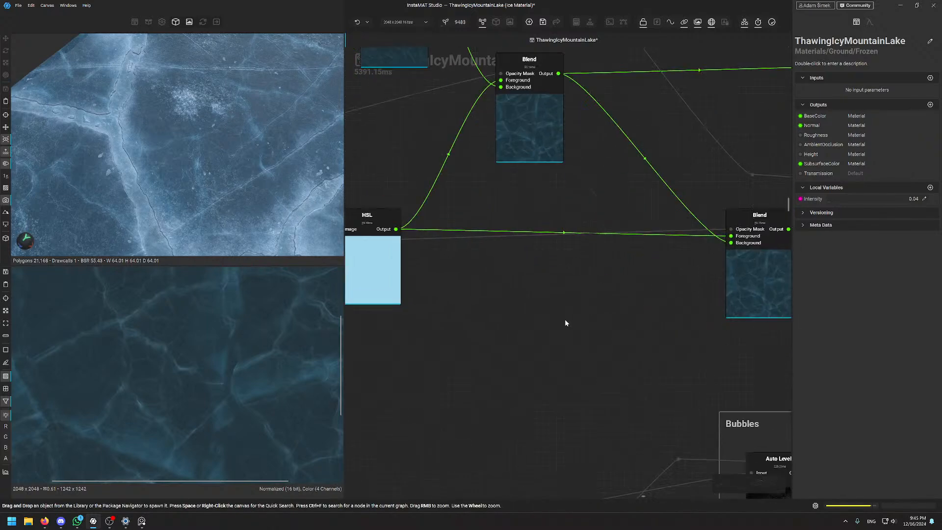
scroll(591, 354, down, 4)
scroll(591, 354, down, 3)
middle_drag(574, 375, 563, 244)
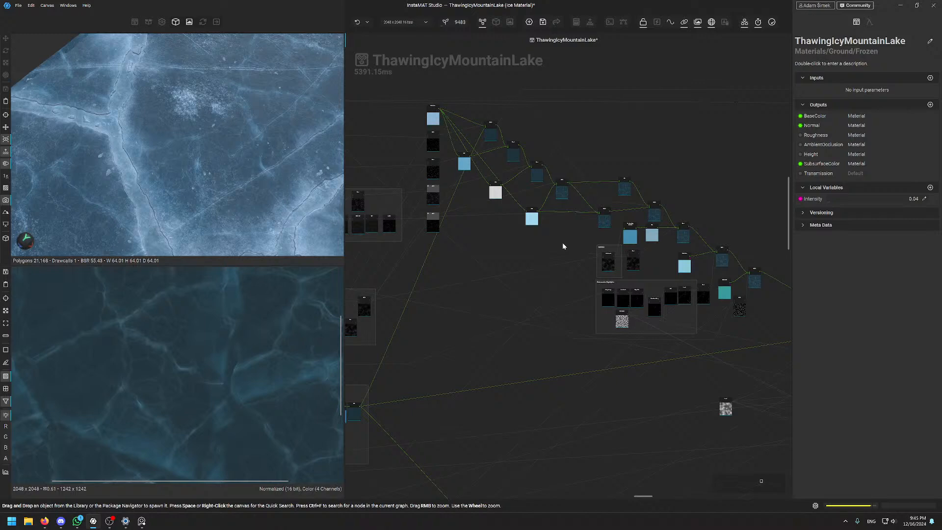
key(f)
scroll(212, 121, up, 1)
alt+drag(212, 105, 212, 155)
scroll(204, 119, up, 4)
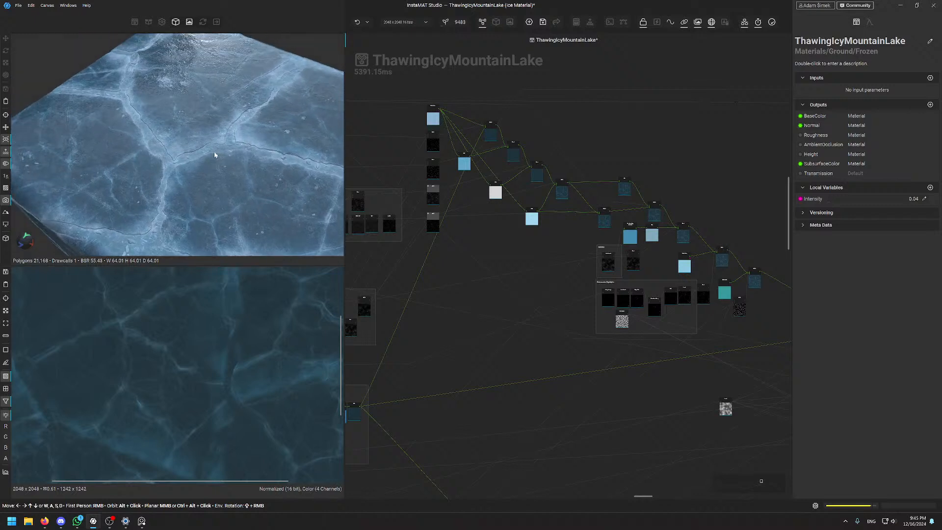
scroll(491, 153, up, 2)
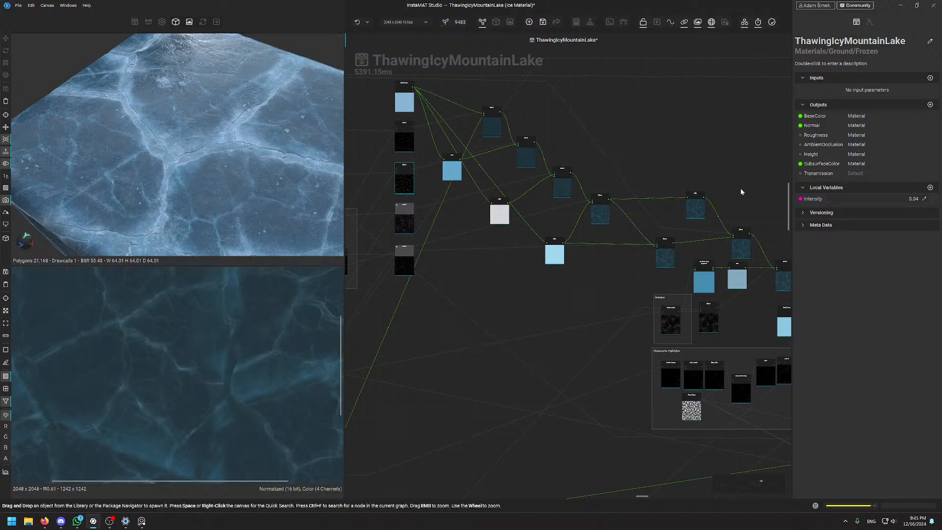
middle_drag(660, 213, 491, 83)
middle_drag(682, 162, 540, 162)
scroll(614, 140, down, 5)
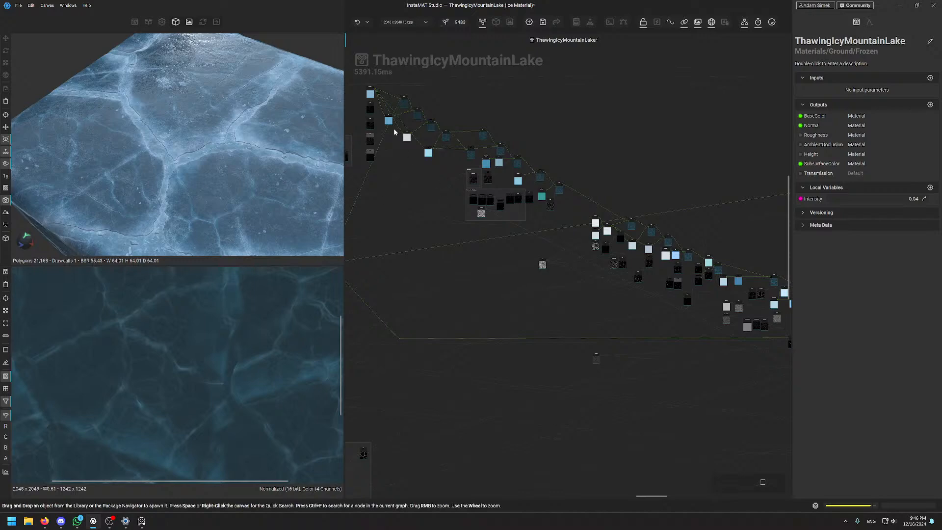
middle_drag(632, 193, 675, 237)
scroll(508, 142, up, 7)
middle_drag(596, 186, 503, 34)
scroll(678, 216, up, 4)
double_click(715, 253)
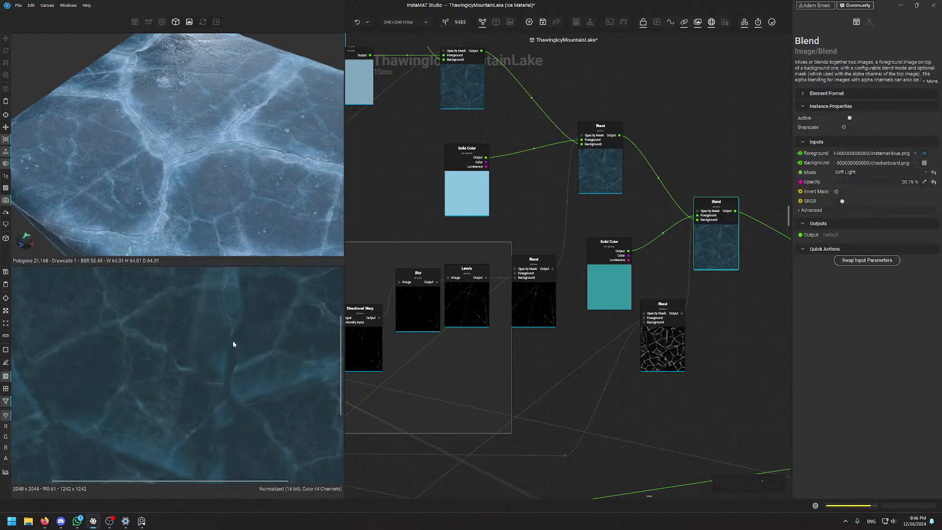
scroll(231, 334, down, 4)
scroll(225, 354, up, 5)
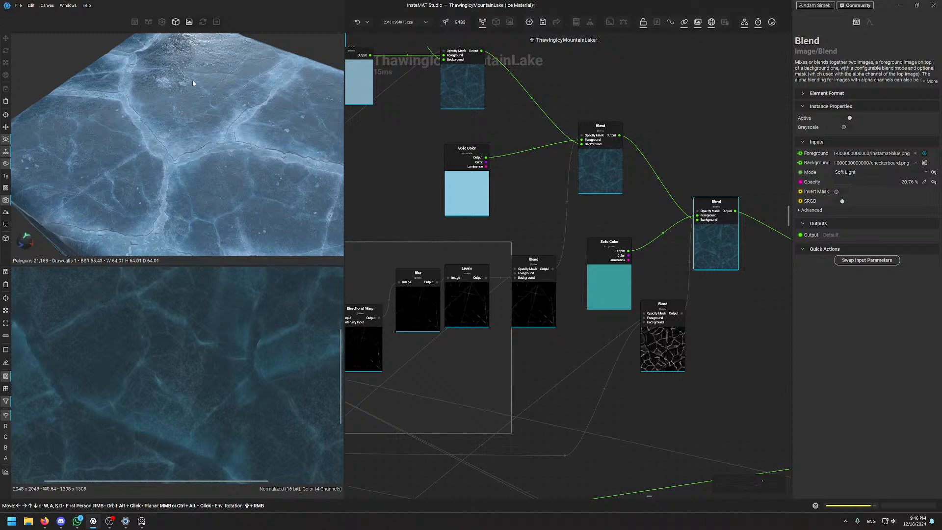
scroll(195, 82, up, 5)
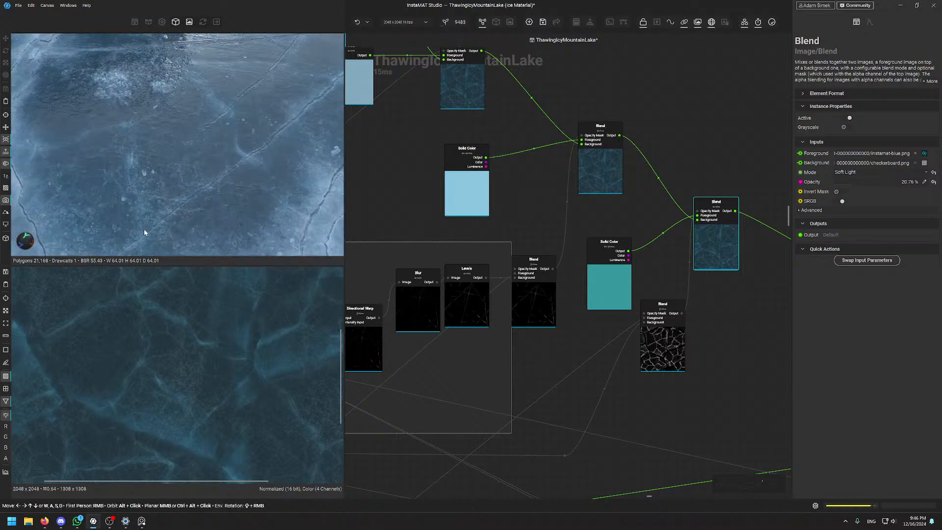
alt+drag(227, 192, 275, 196)
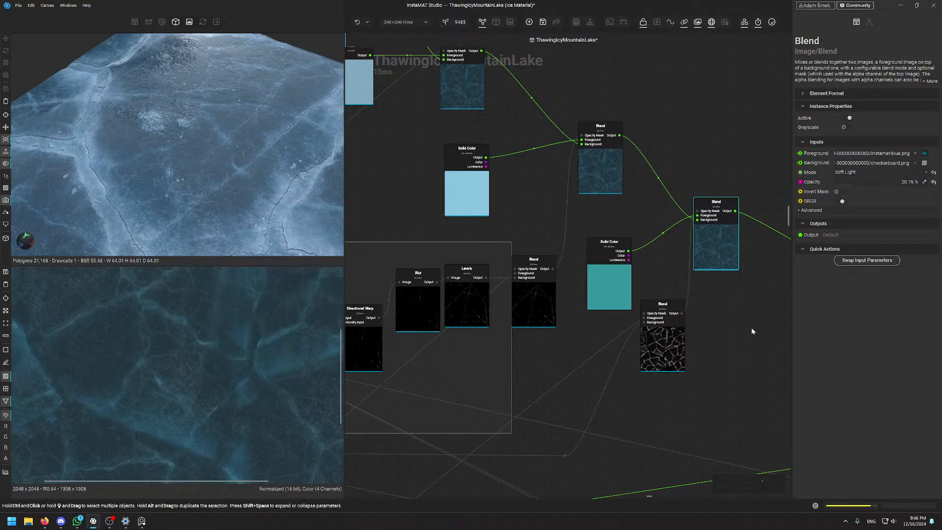
scroll(489, 160, down, 8)
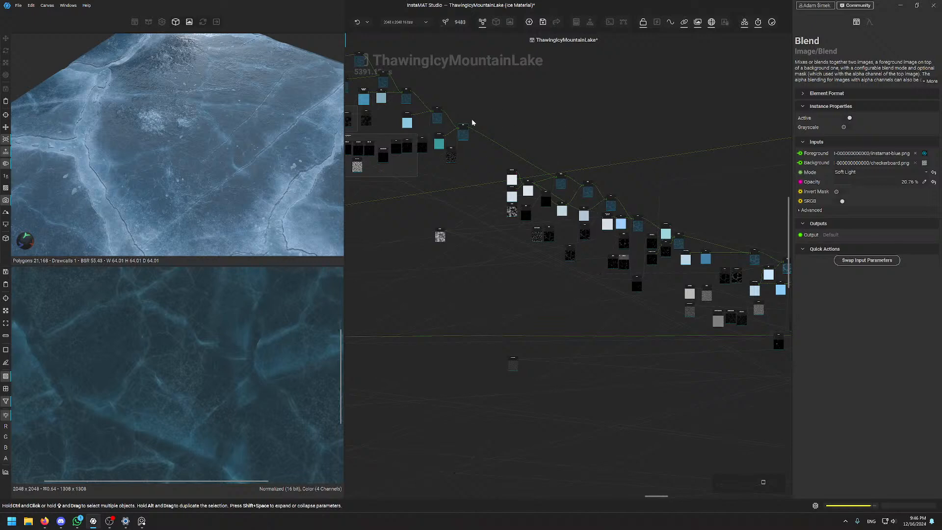
scroll(521, 190, up, 3)
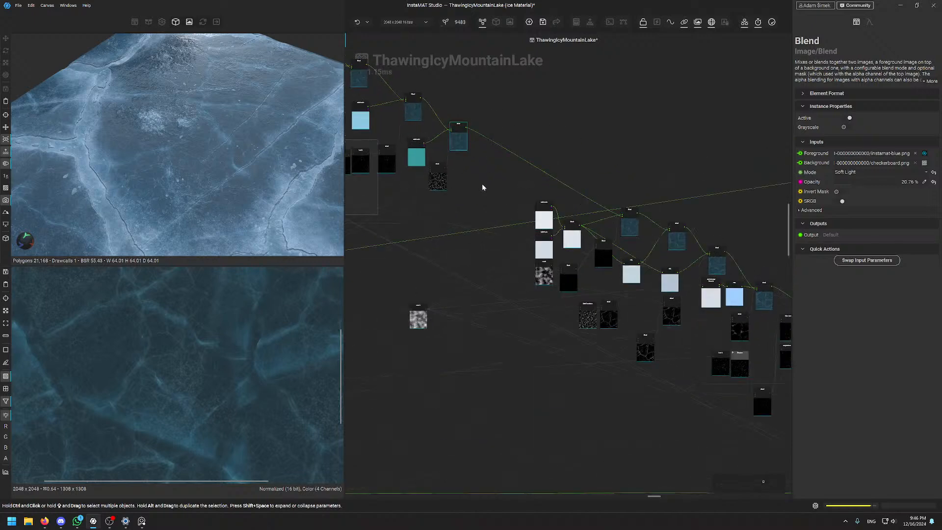
middle_drag(637, 233, 609, 227)
scroll(609, 227, up, 3)
click(608, 220)
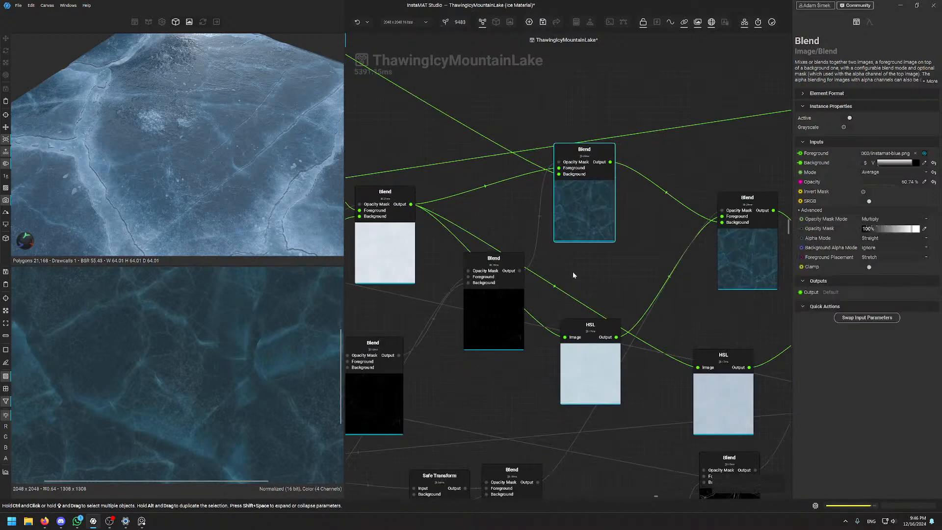
scroll(495, 85, down, 3)
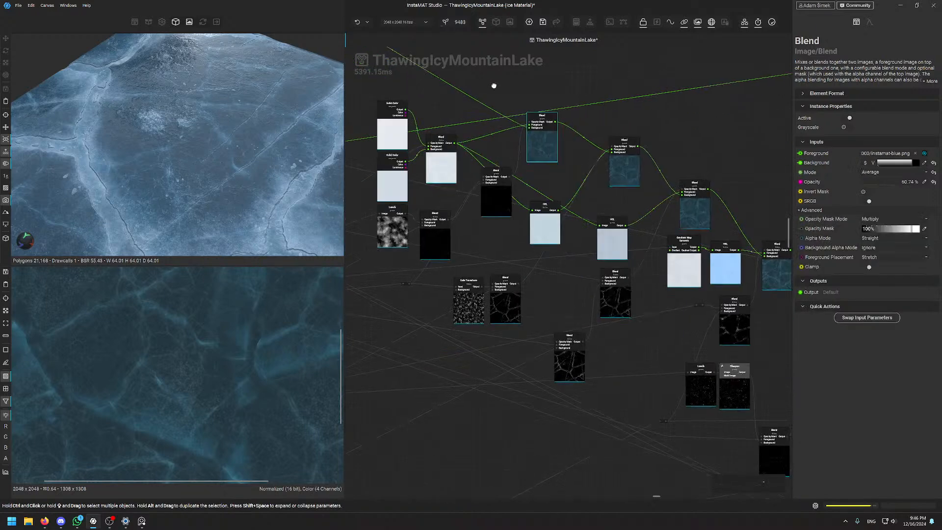
middle_drag(494, 87, 672, 321)
middle_drag(448, 208, 472, 124)
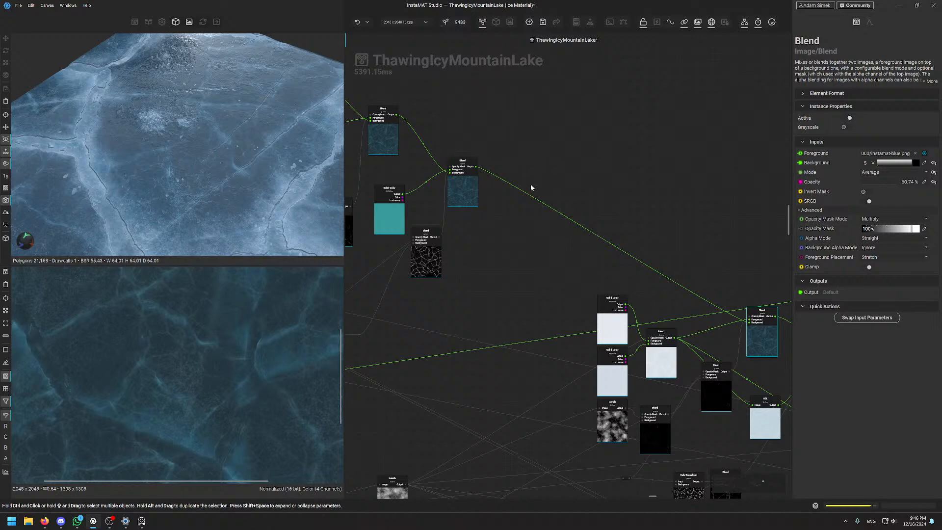
middle_drag(538, 267, 469, 217)
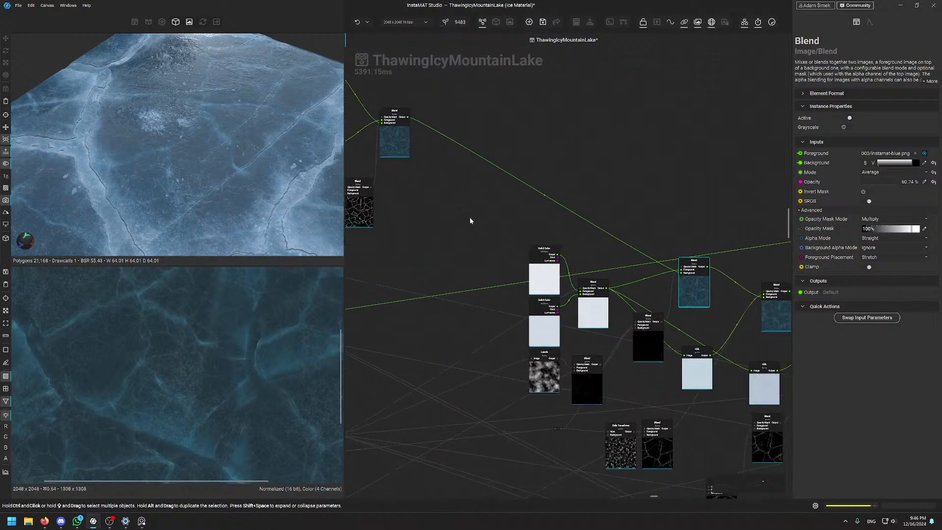
middle_drag(546, 237, 730, 352)
click(551, 143)
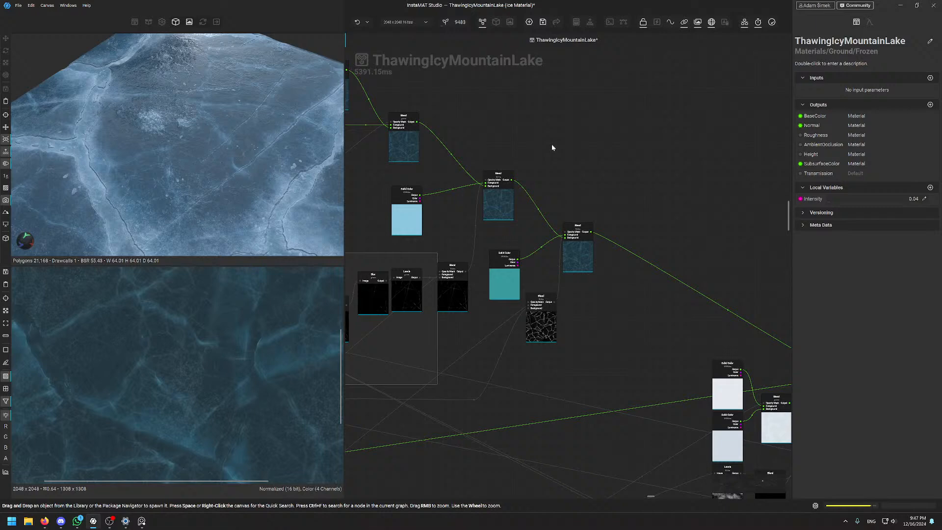
Pan the graph to the crack-highlights group and inspect its Blend node's settings
scroll(664, 206, down, 5)
middle_drag(599, 164, 593, 241)
scroll(593, 241, up, 3)
middle_drag(672, 366, 500, 176)
scroll(505, 230, down, 2)
scroll(539, 276, down, 2)
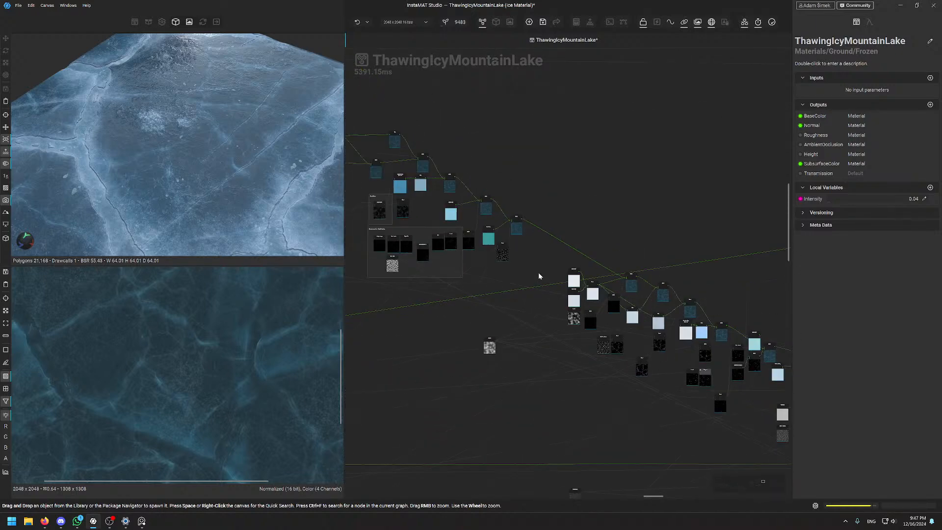
scroll(489, 269, up, 5)
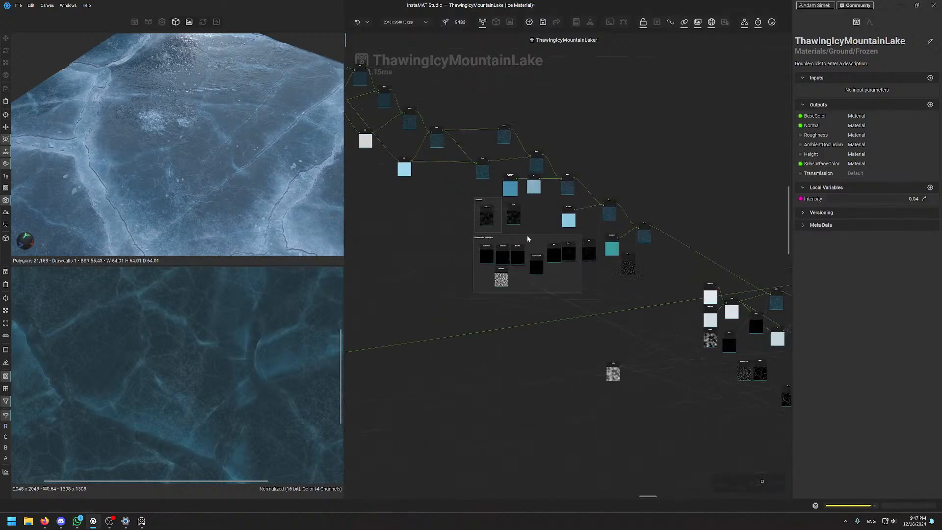
middle_drag(600, 256, 556, 295)
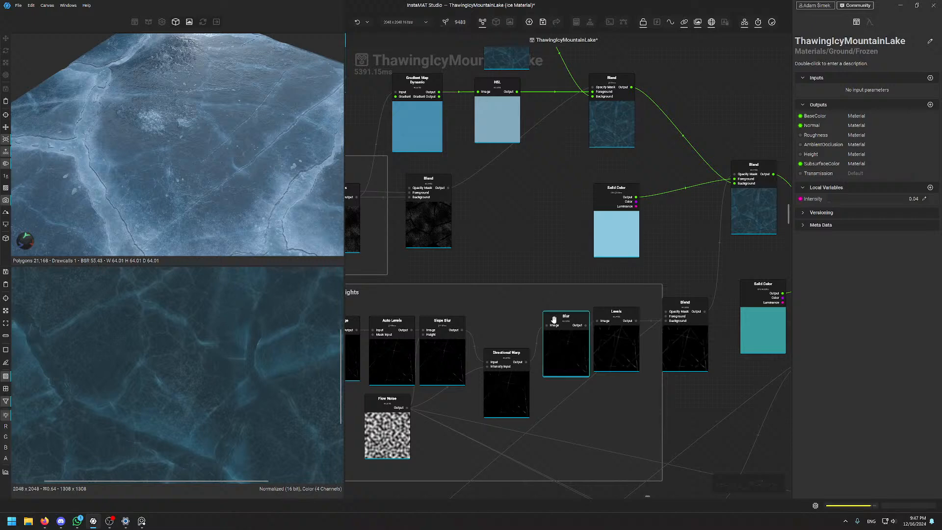
middle_drag(589, 265, 468, 222)
scroll(523, 270, down, 3)
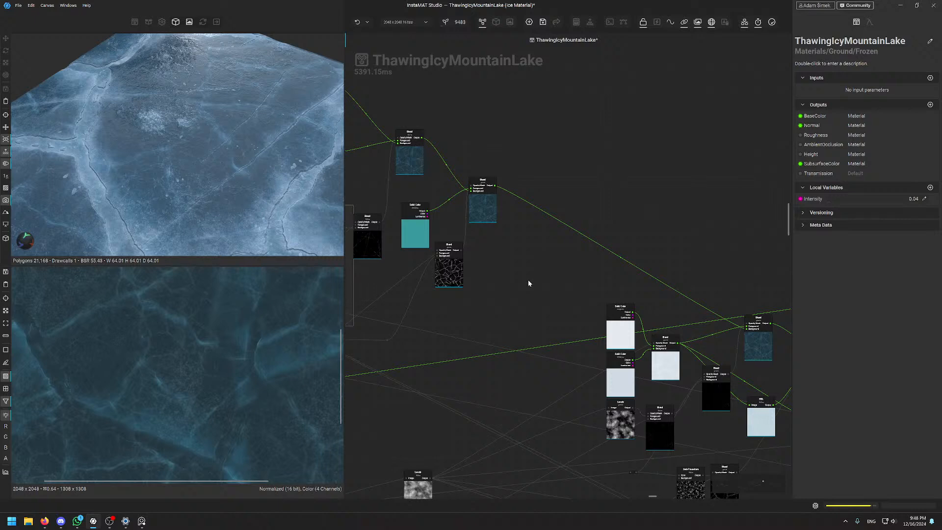
middle_drag(529, 283, 571, 311)
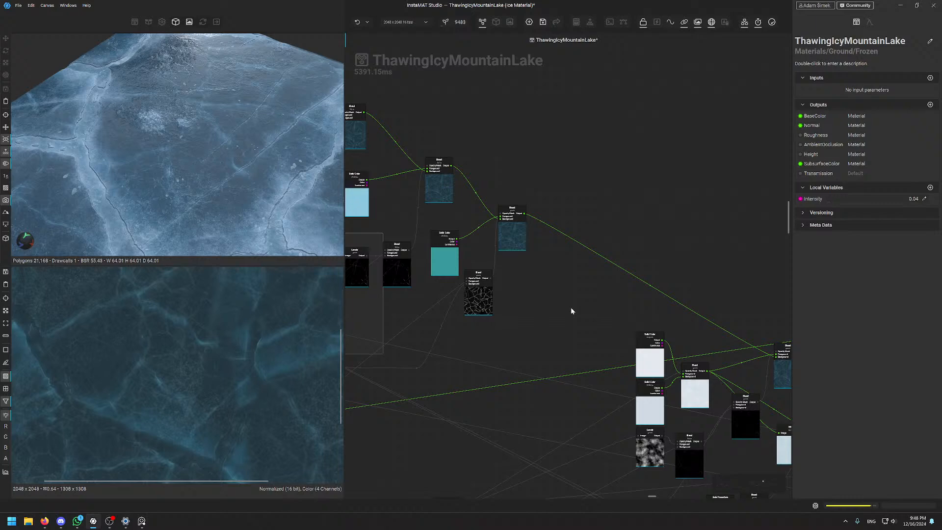
middle_drag(578, 261, 617, 289)
click(581, 270)
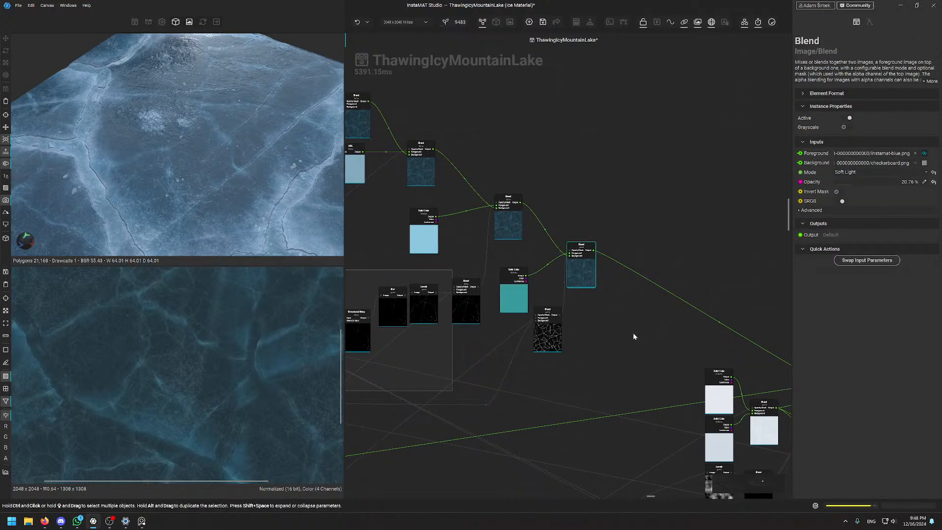
Preview the Subtract-mode Blend node's grayscale crack mask in the 2D view
middle_drag(633, 336, 542, 207)
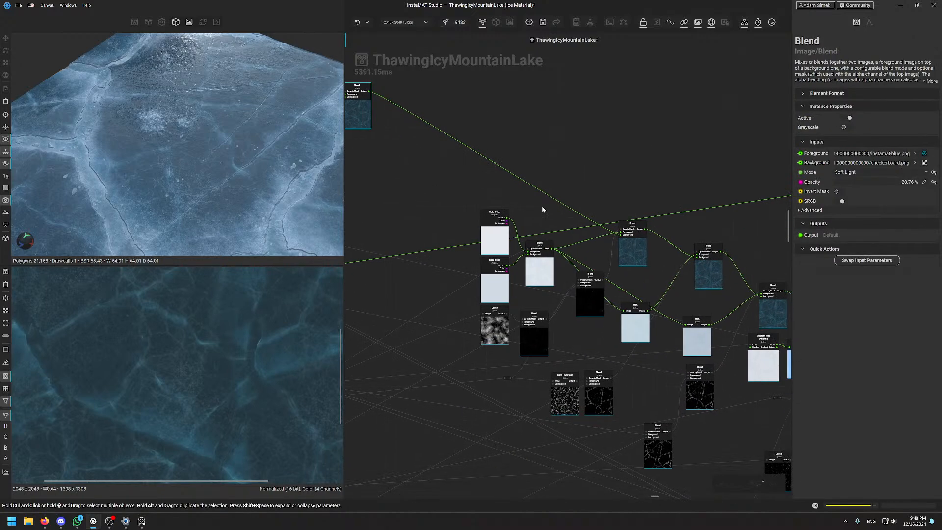
scroll(606, 246, up, 5)
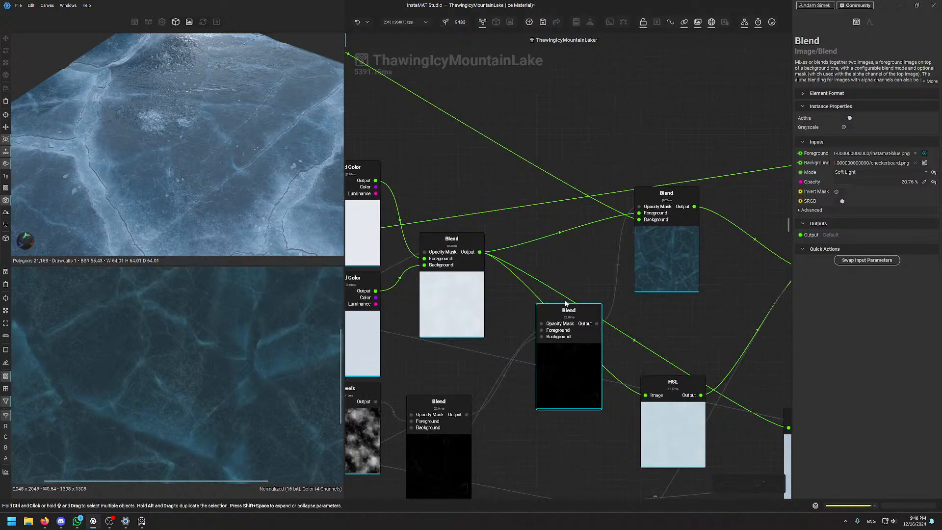
middle_drag(350, 105, 595, 303)
scroll(596, 303, down, 4)
middle_drag(675, 458, 543, 196)
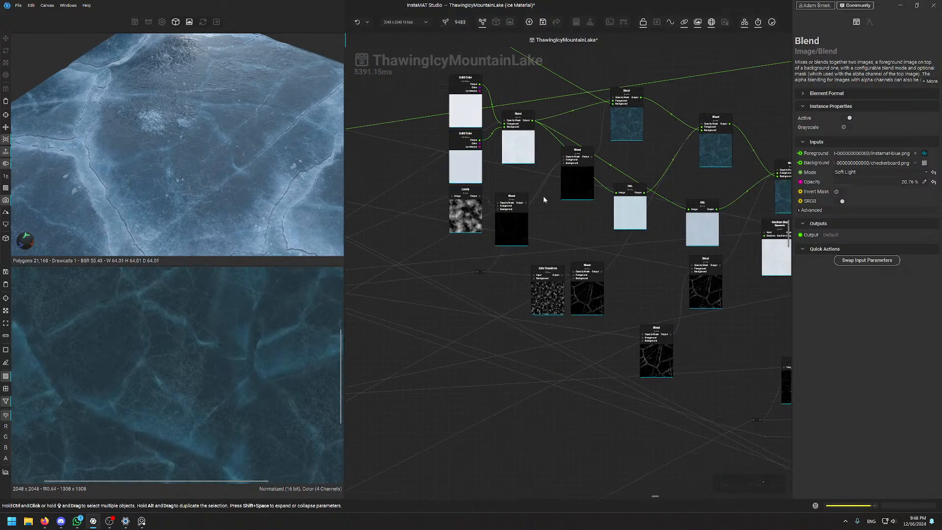
scroll(543, 196, up, 4)
middle_drag(380, 129, 497, 247)
middle_drag(675, 364, 567, 385)
double_click(624, 284)
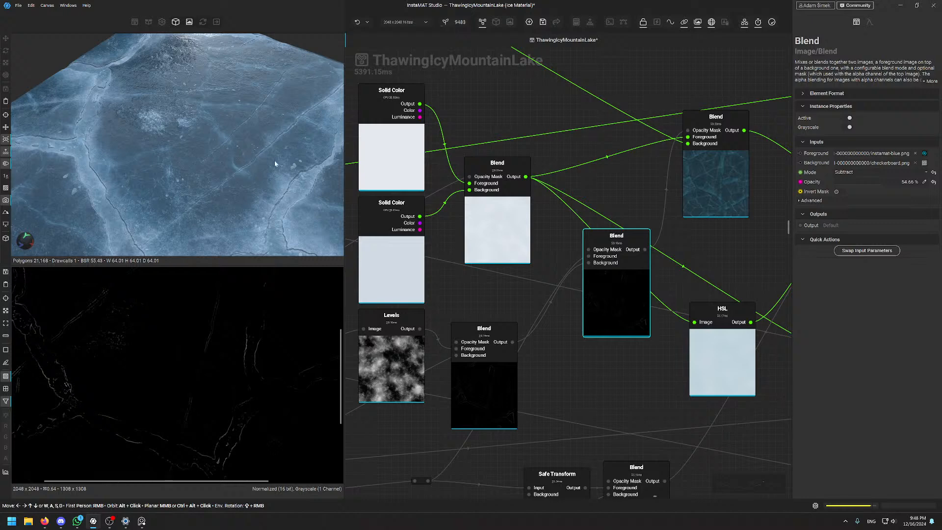
Preview the lower crack Blend node's output and reposition the crack mask preview
scroll(684, 292, down, 4)
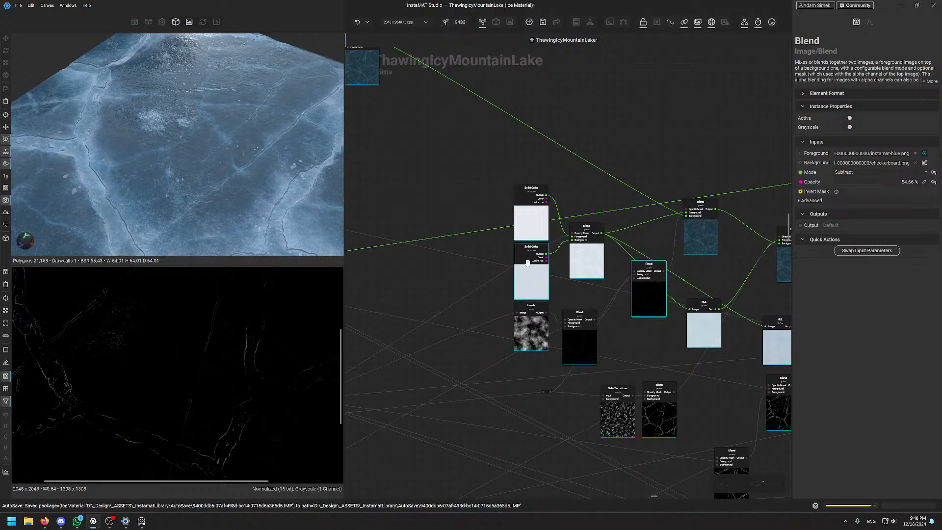
middle_drag(601, 198, 487, 153)
scroll(599, 201, up, 1)
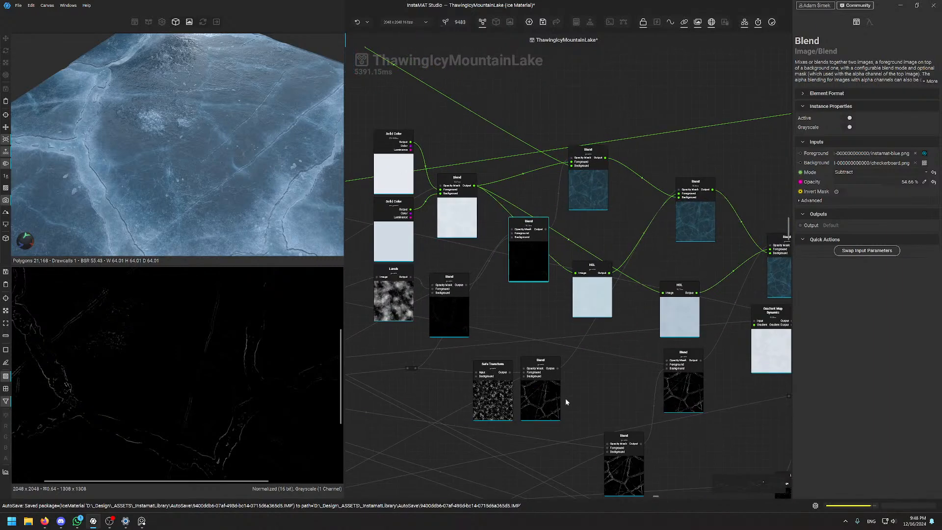
click(540, 388)
scroll(215, 332, down, 5)
middle_drag(215, 332, 217, 352)
scroll(216, 351, up, 4)
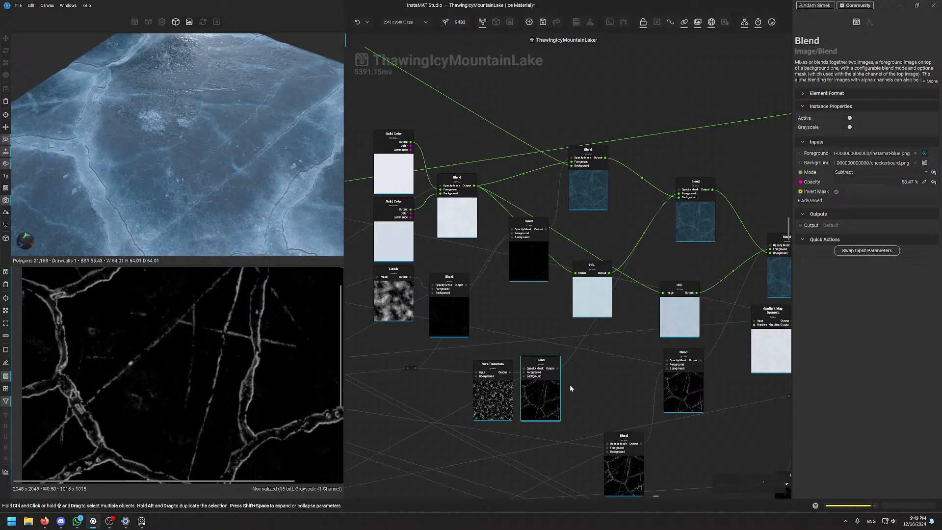
scroll(593, 393, down, 6)
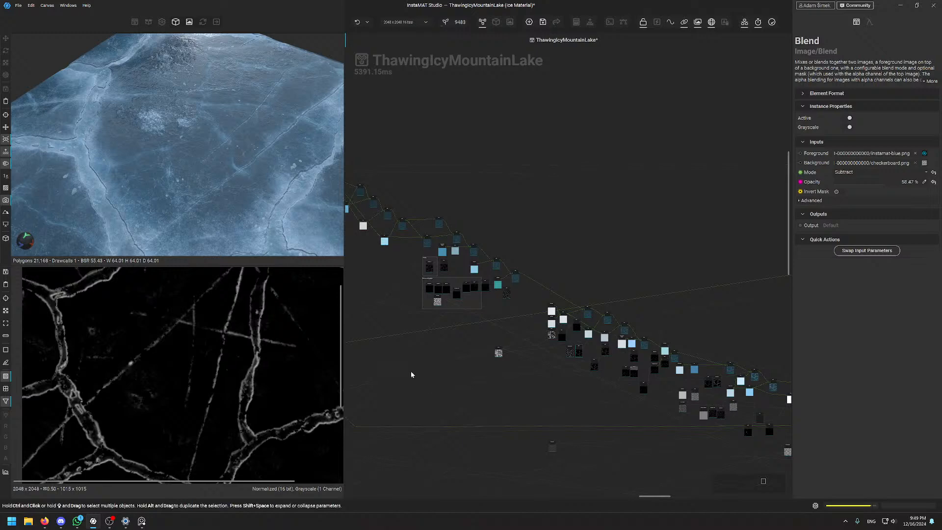
middle_drag(375, 350, 375, 274)
middle_drag(718, 169, 373, 245)
middle_drag(721, 232, 366, 265)
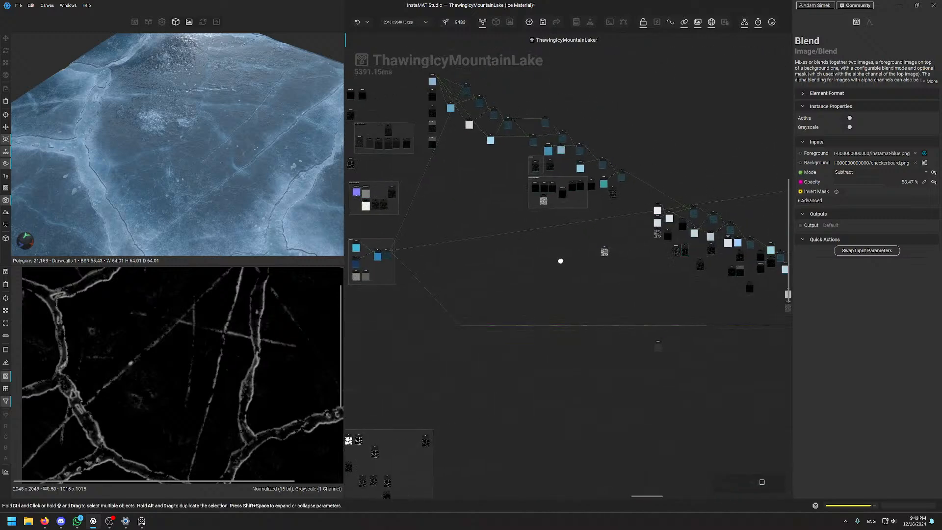
middle_drag(559, 261, 483, 286)
middle_drag(543, 379, 607, 287)
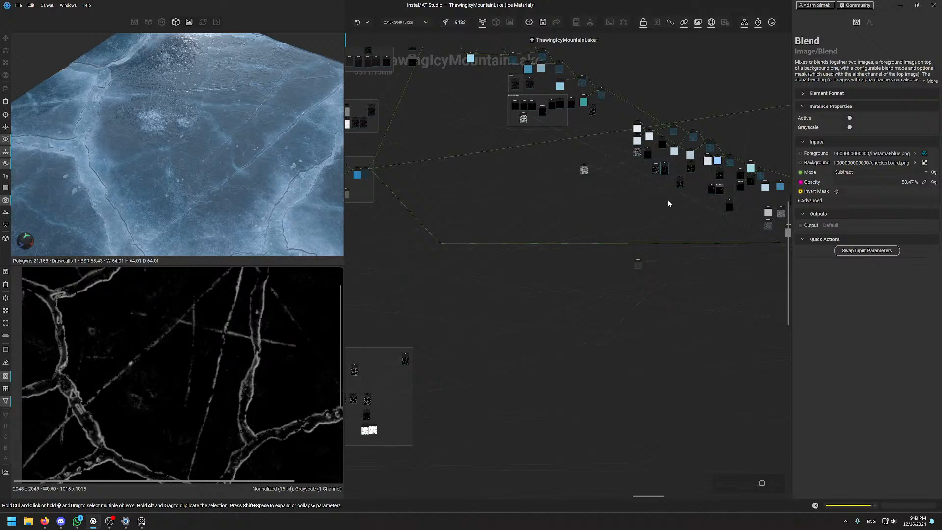
scroll(665, 202, up, 6)
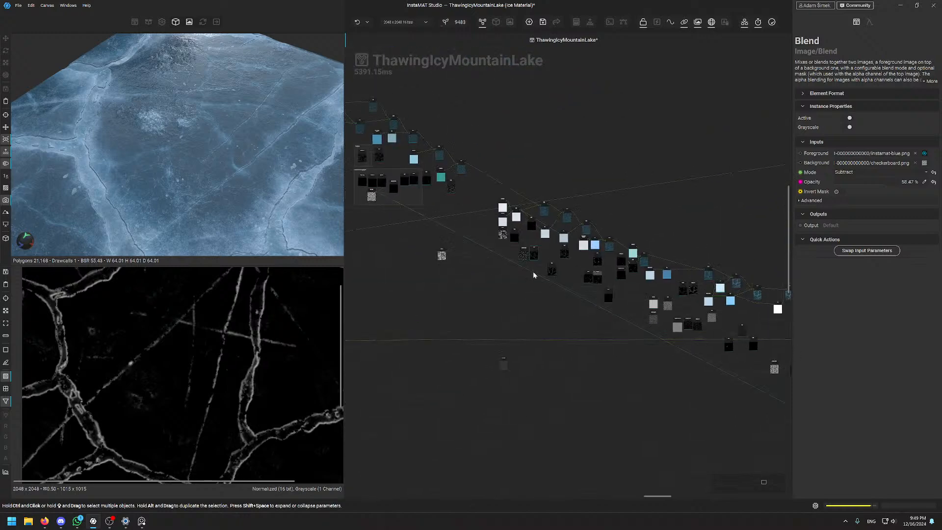
scroll(560, 348, down, 8)
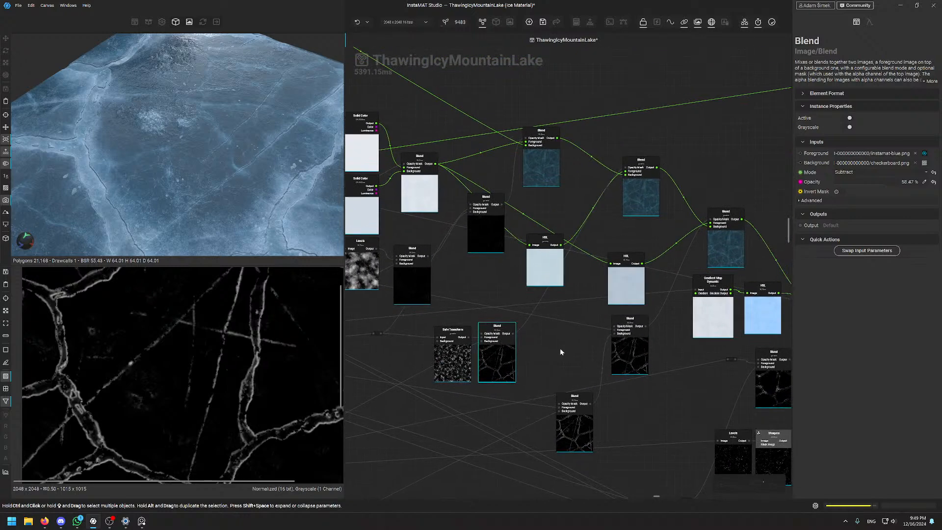
middle_drag(563, 402, 551, 304)
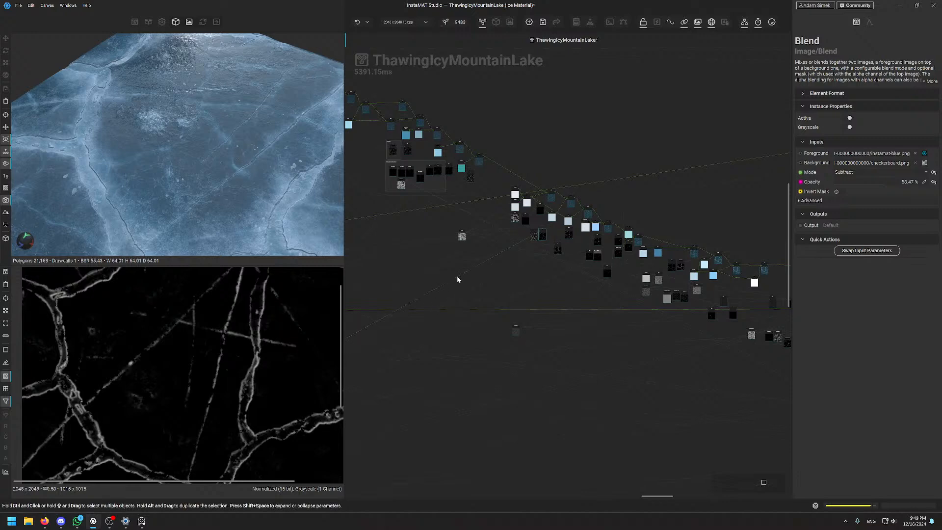
scroll(537, 245, up, 8)
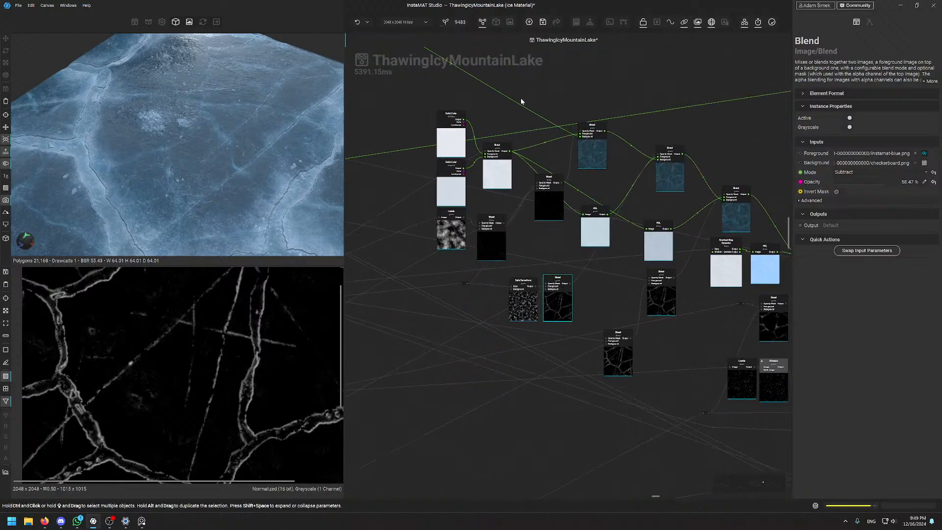
scroll(503, 128, down, 10)
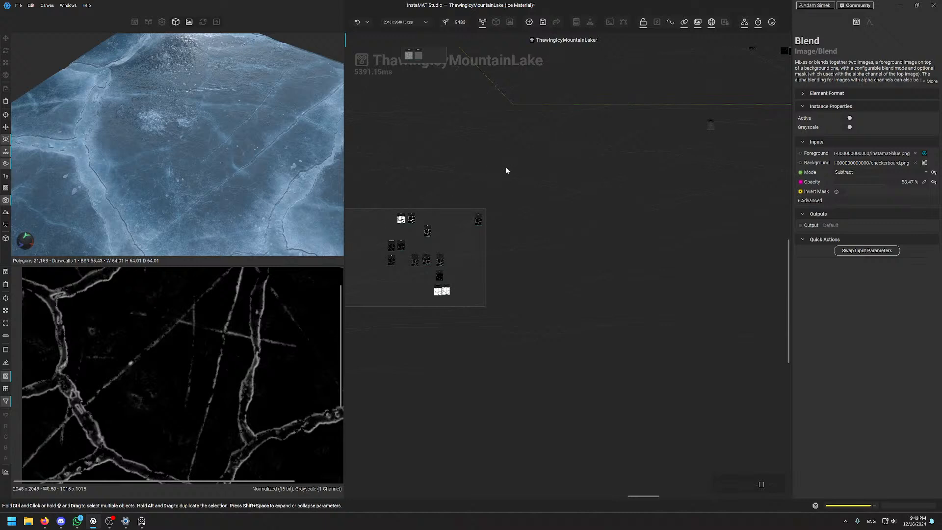
middle_drag(375, 234, 626, 128)
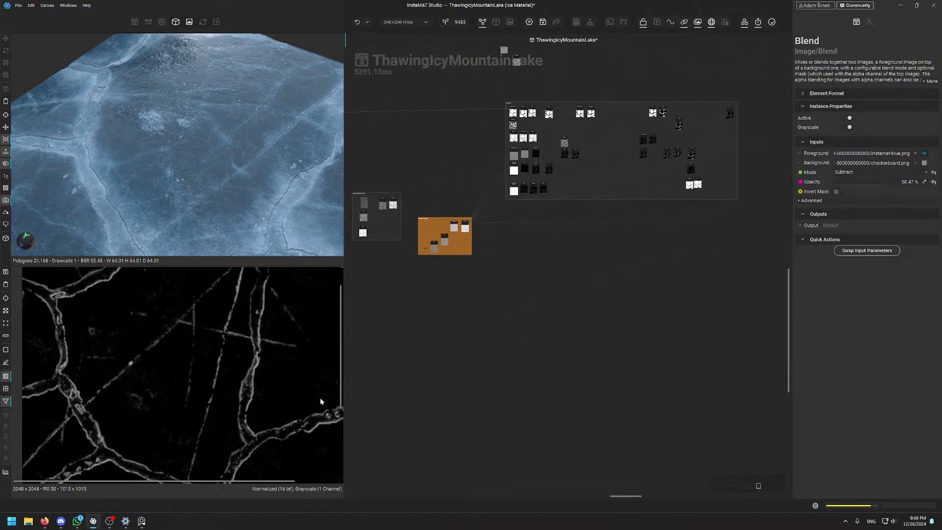
middle_drag(373, 276, 623, 195)
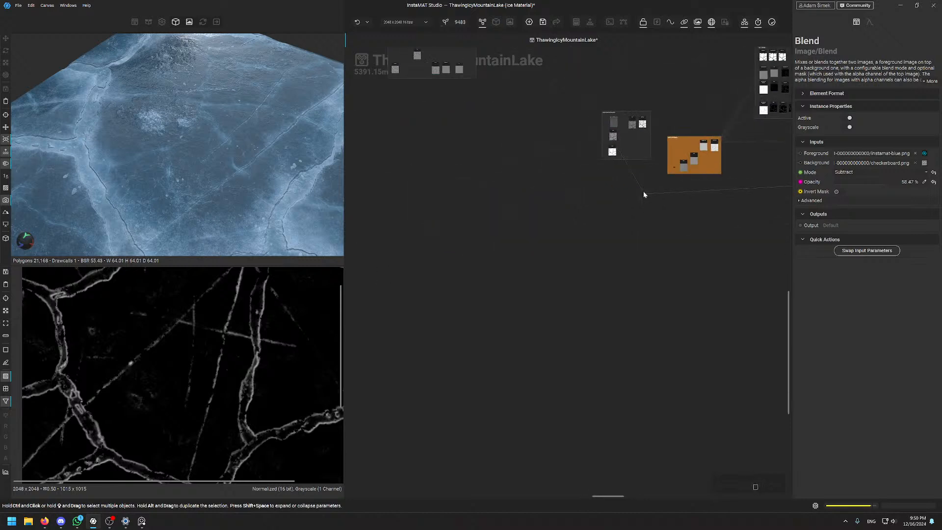
middle_drag(627, 111, 336, 248)
middle_drag(689, 149, 295, 288)
middle_drag(557, 148, 499, 274)
scroll(497, 270, up, 5)
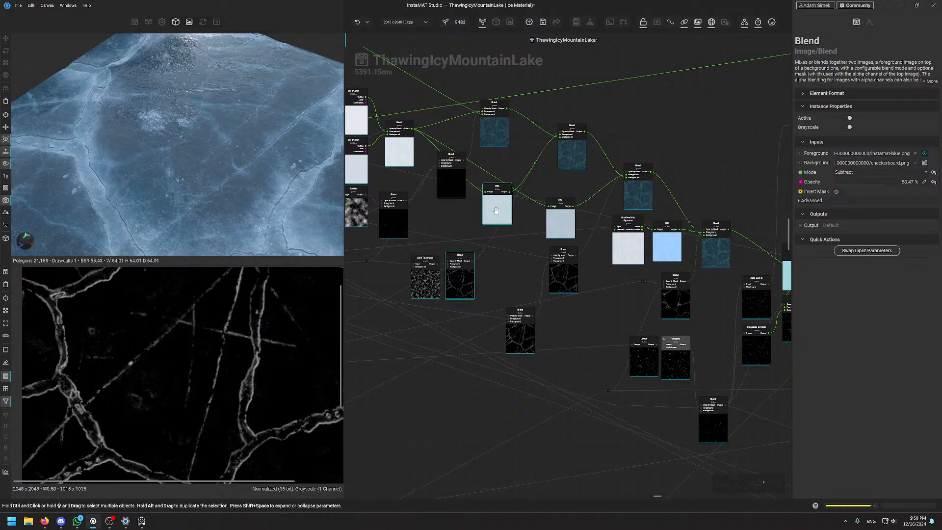
Preview the Average-mode Blend's blue ice texture in the 2D and 3D views
click(493, 128)
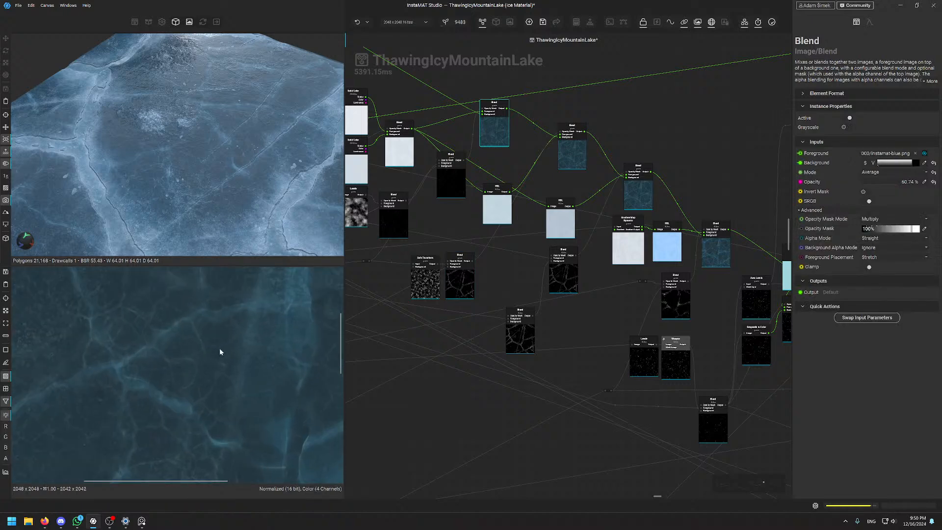
scroll(221, 347, down, 3)
scroll(222, 334, up, 2)
scroll(231, 359, up, 3)
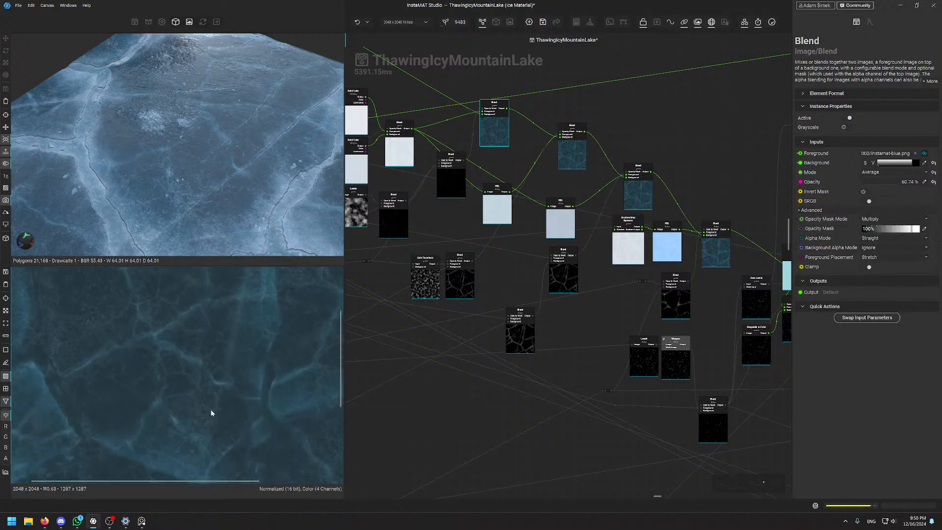
middle_drag(242, 330, 227, 392)
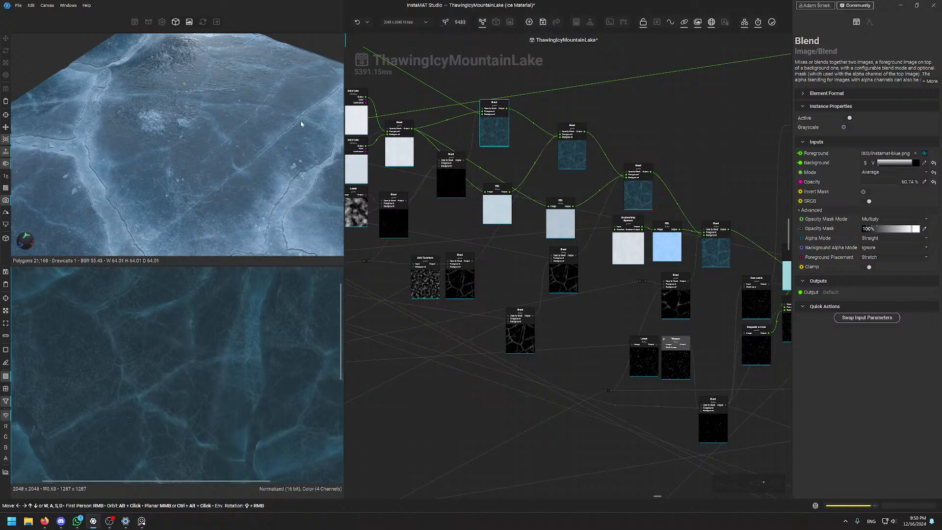
scroll(169, 382, down, 4)
middle_drag(138, 384, 156, 364)
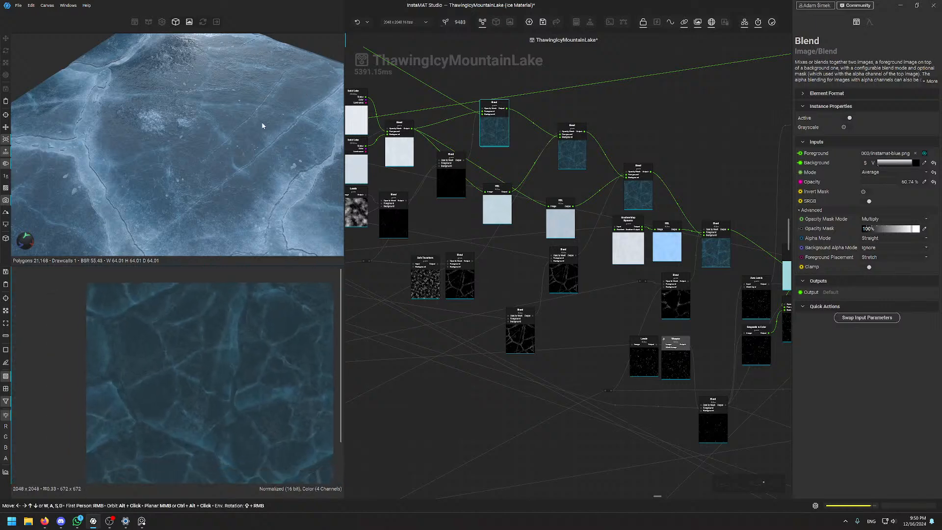
mouse_move(263, 132)
alt+mouse_down()
mouse_move(279, 134)
mouse_move(256, 145)
alt+mouse_up()
scroll(280, 117, up, 3)
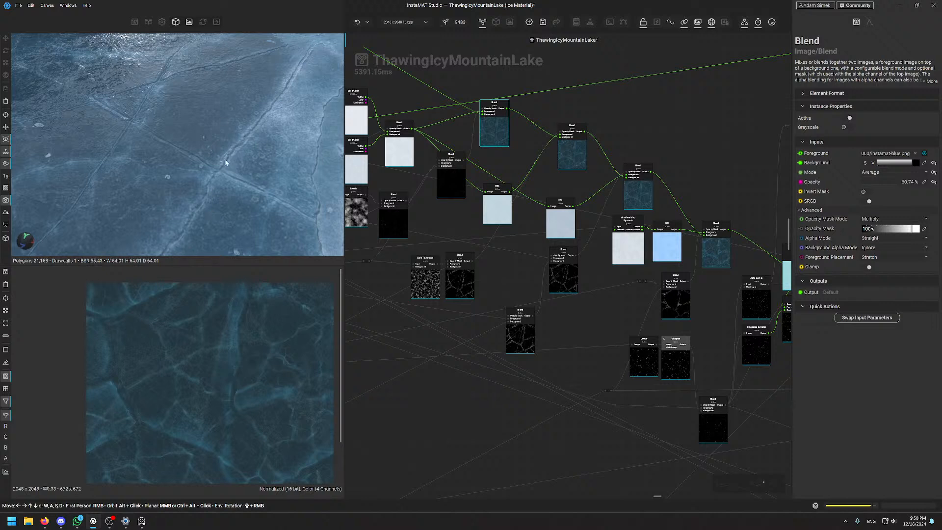
Inspect the settings of the Overlay and Soft Light Blend nodes
click(578, 157)
scroll(236, 358, up, 2)
scroll(250, 324, up, 2)
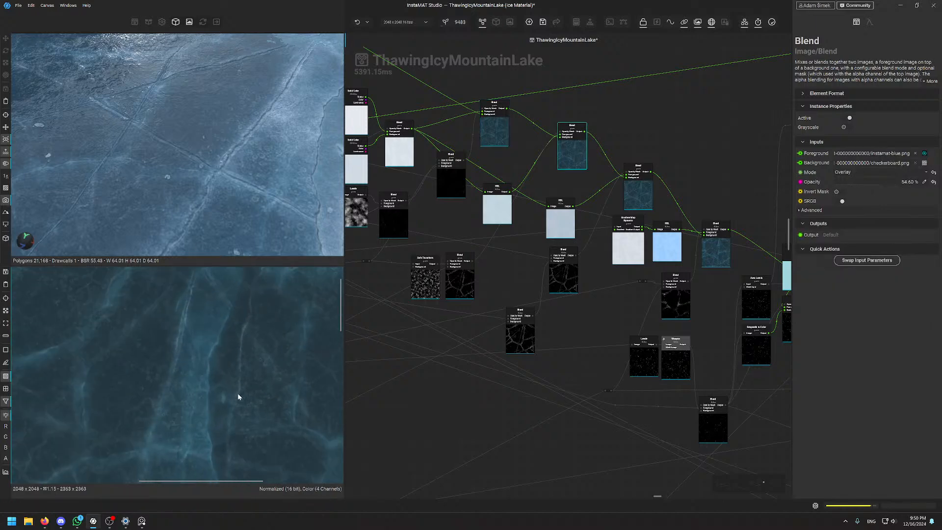
scroll(211, 331, down, 3)
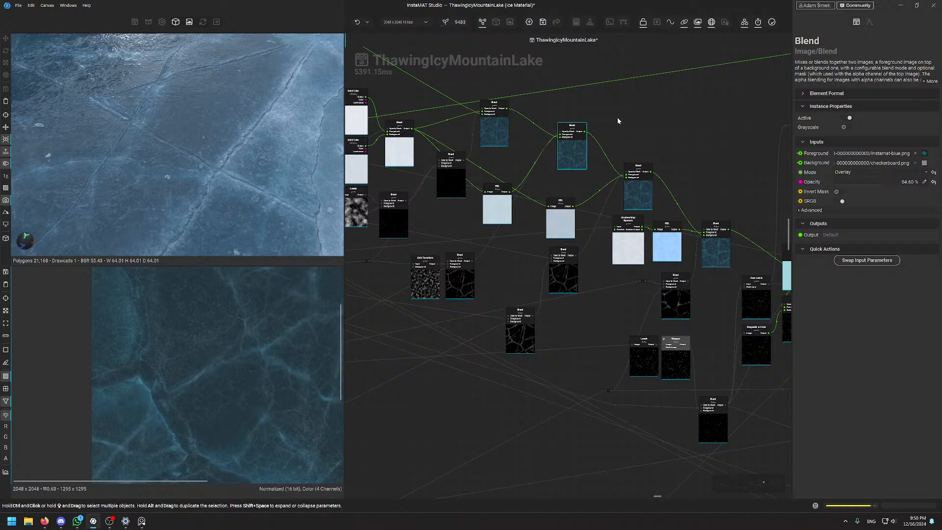
click(631, 194)
scroll(148, 335, up, 5)
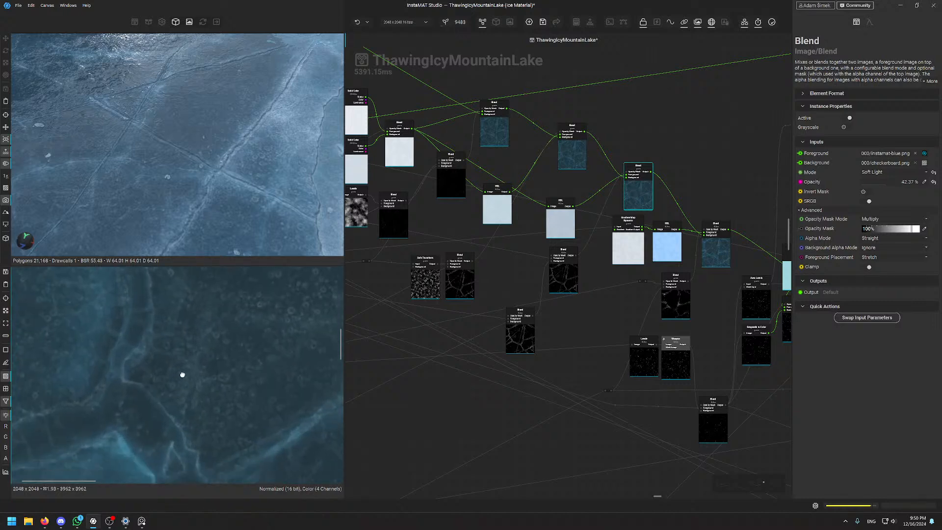
Test lower values and settle the Average Blend opacity at 61.96%
click(486, 128)
scroll(156, 343, down, 5)
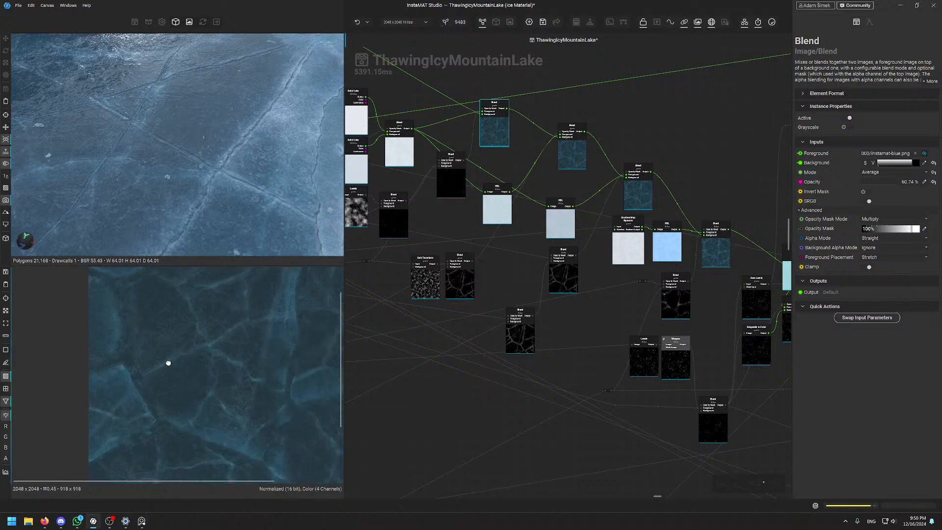
middle_drag(274, 338, 273, 362)
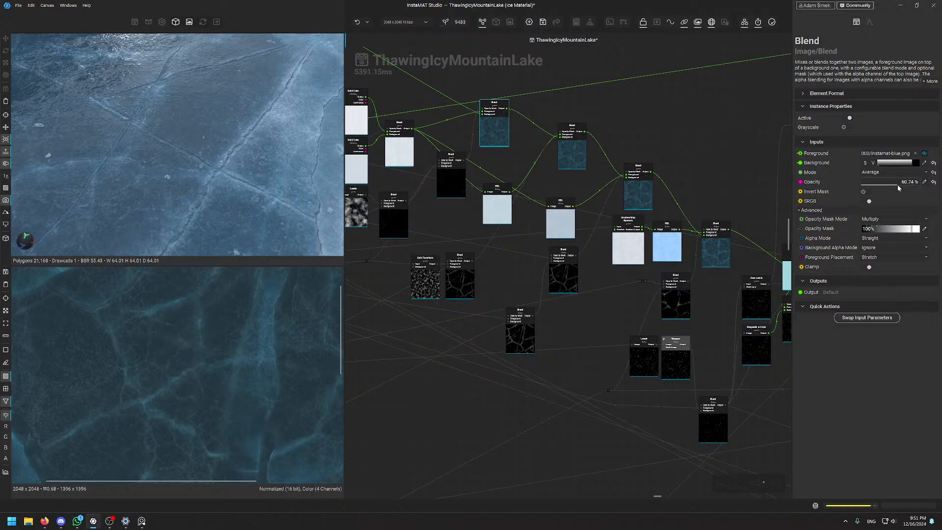
mouse_move(896, 187)
mouse_down()
mouse_move(821, 186)
mouse_move(941, 184)
mouse_move(888, 185)
mouse_move(898, 186)
mouse_up()
scroll(183, 348, down, 5)
scroll(229, 338, up, 5)
middle_drag(229, 343, 237, 379)
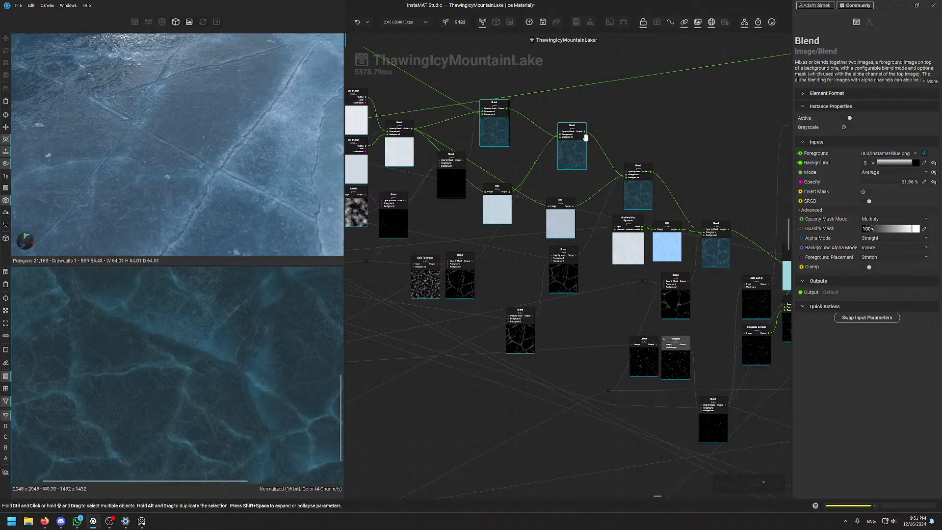
middle_drag(576, 113, 611, 130)
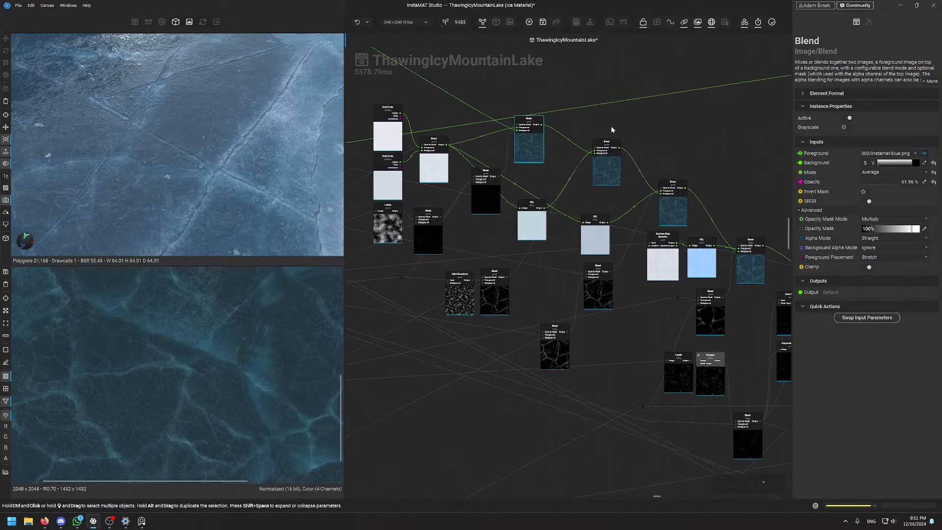
scroll(611, 121, down, 6)
middle_drag(520, 151, 603, 232)
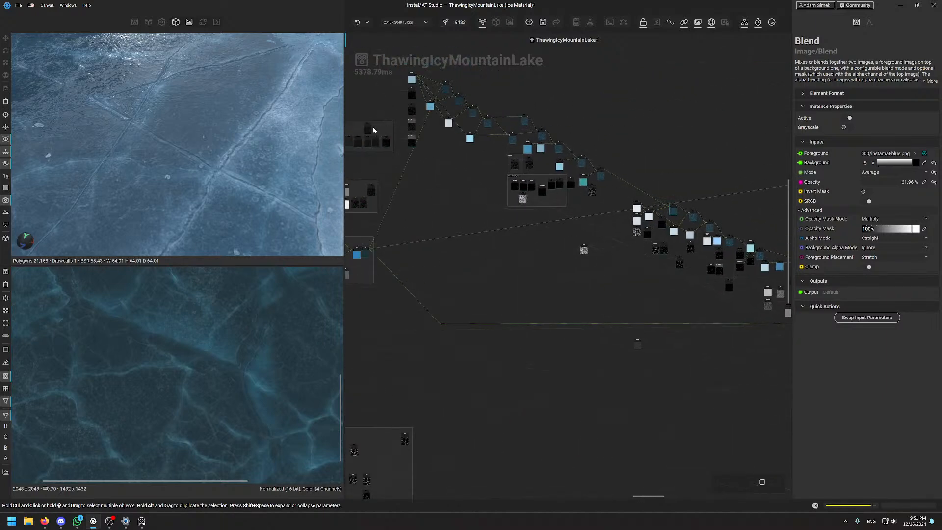
Clear the selection and select the Soft Light Blend node to inspect it
scroll(572, 240, up, 8)
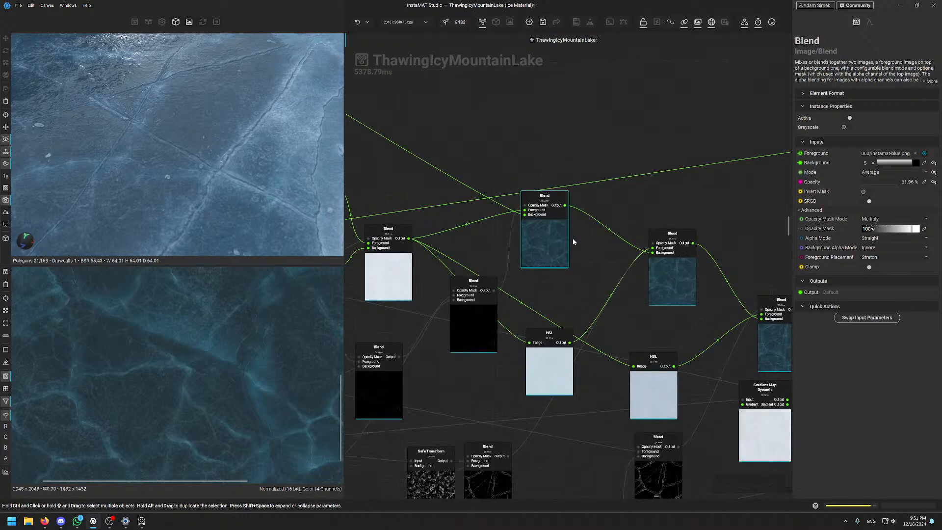
click(588, 276)
middle_drag(585, 262, 543, 168)
click(623, 199)
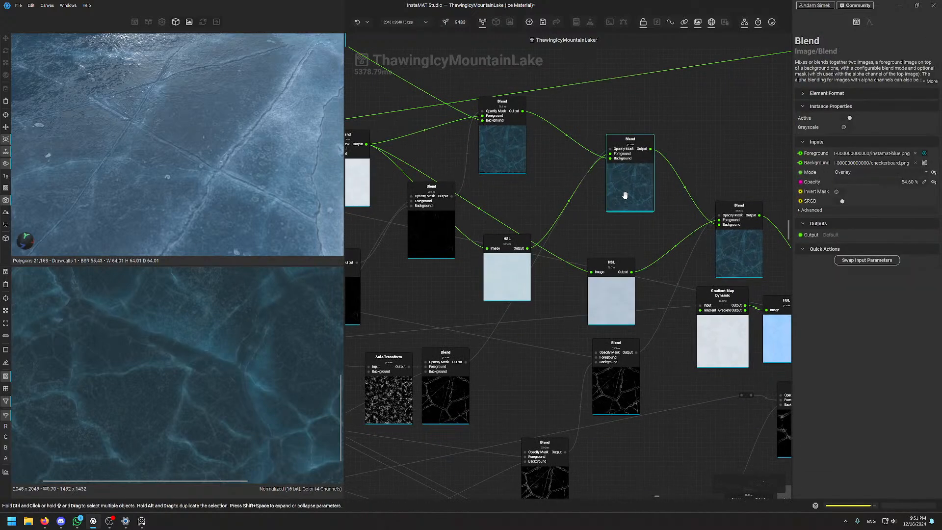
middle_drag(576, 246, 283, 224)
click(434, 240)
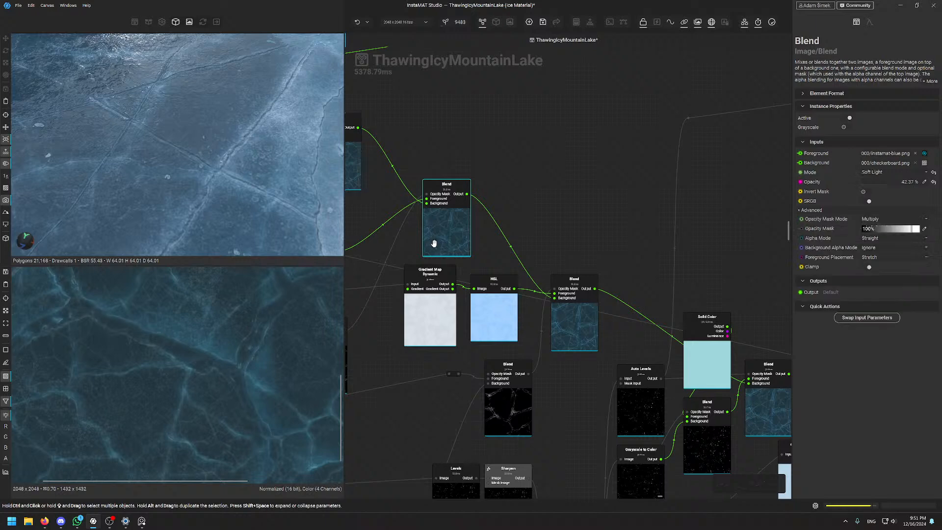
Preview the middle Blend node's output and examine the ice texture in the 2D view
scroll(214, 358, up, 2)
scroll(215, 358, up, 4)
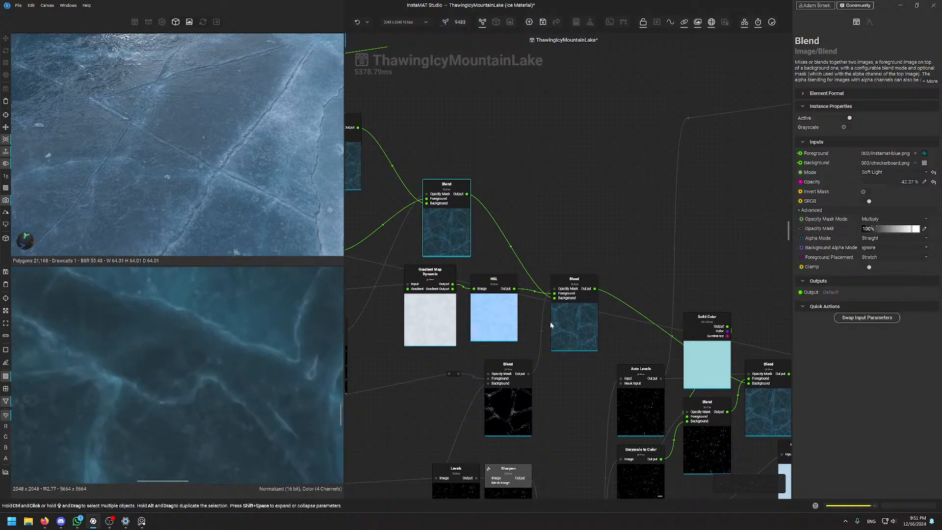
click(580, 325)
scroll(148, 366, down, 10)
middle_drag(161, 374, 190, 353)
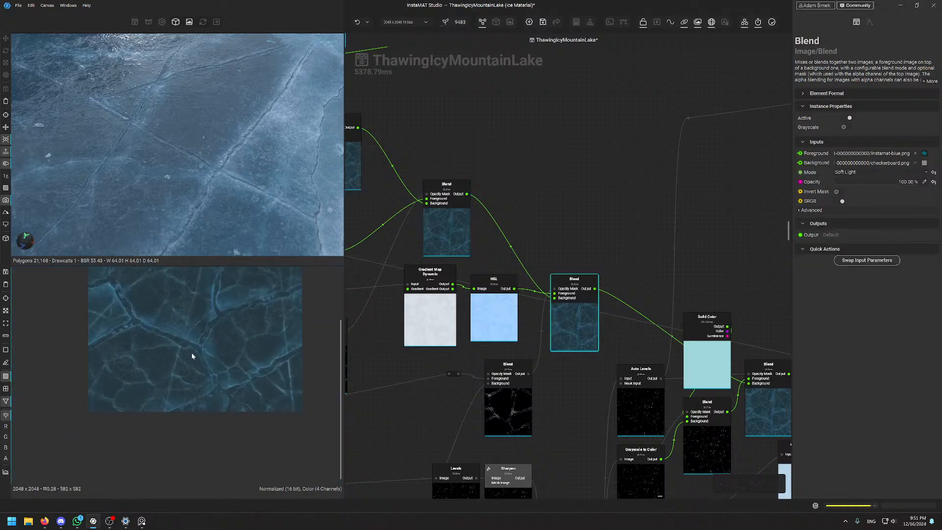
scroll(226, 346, up, 4)
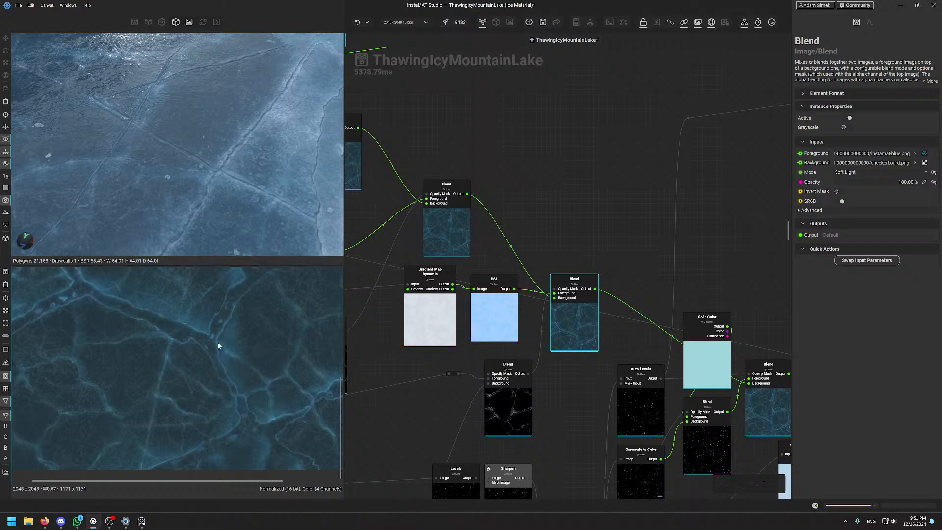
scroll(574, 249, down, 6)
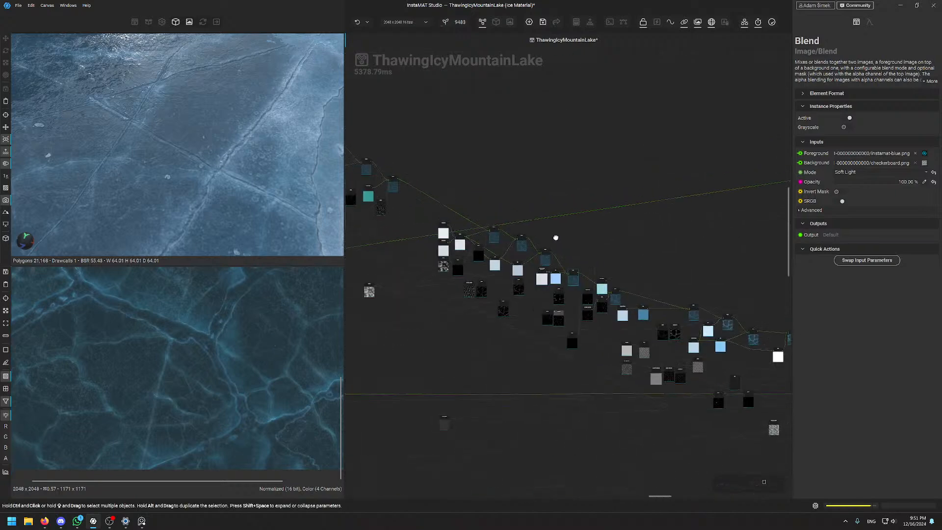
middle_drag(556, 238, 738, 315)
scroll(661, 231, up, 5)
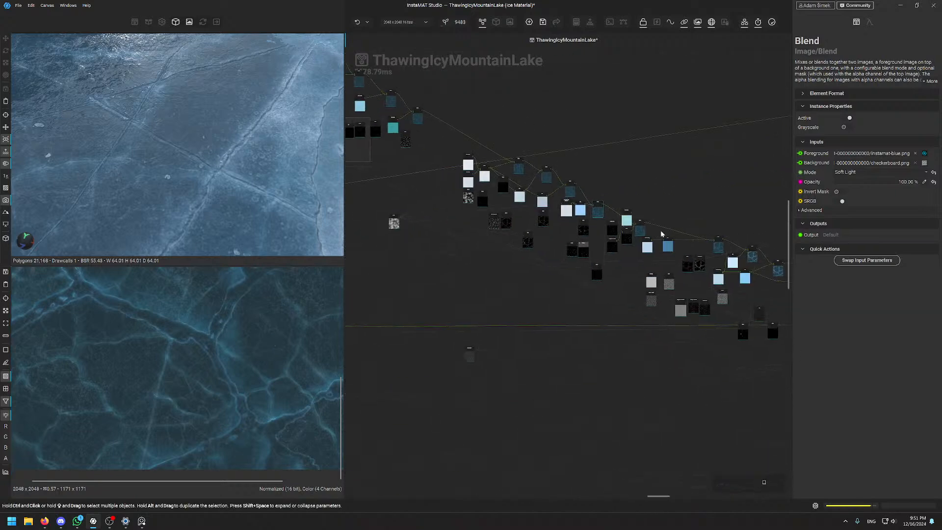
scroll(535, 180, up, 2)
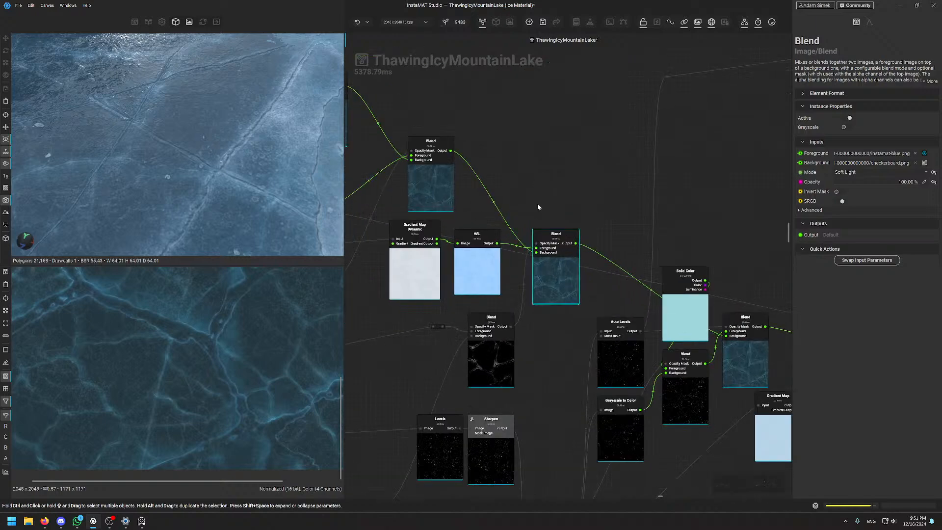
middle_drag(263, 347, 259, 436)
scroll(247, 348, up, 1)
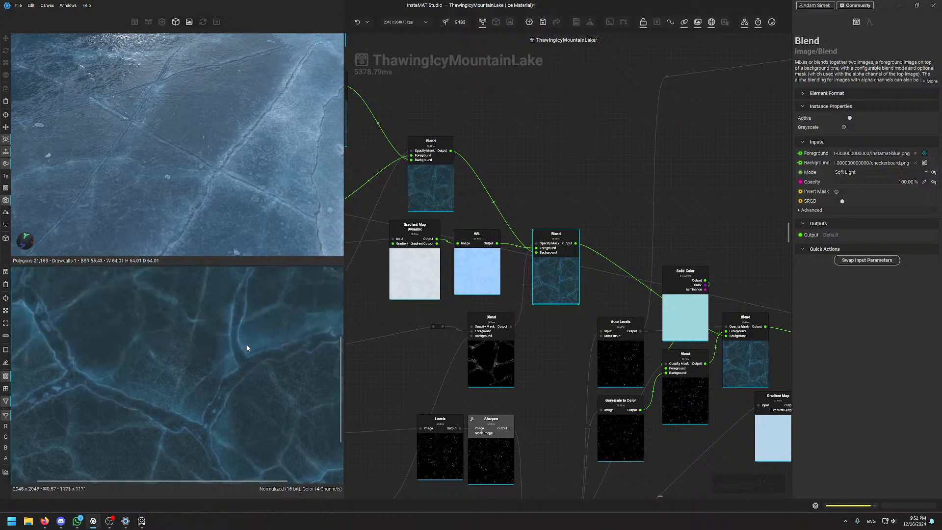
scroll(247, 351, down, 7)
middle_drag(236, 333, 240, 300)
scroll(227, 403, up, 6)
scroll(271, 366, up, 3)
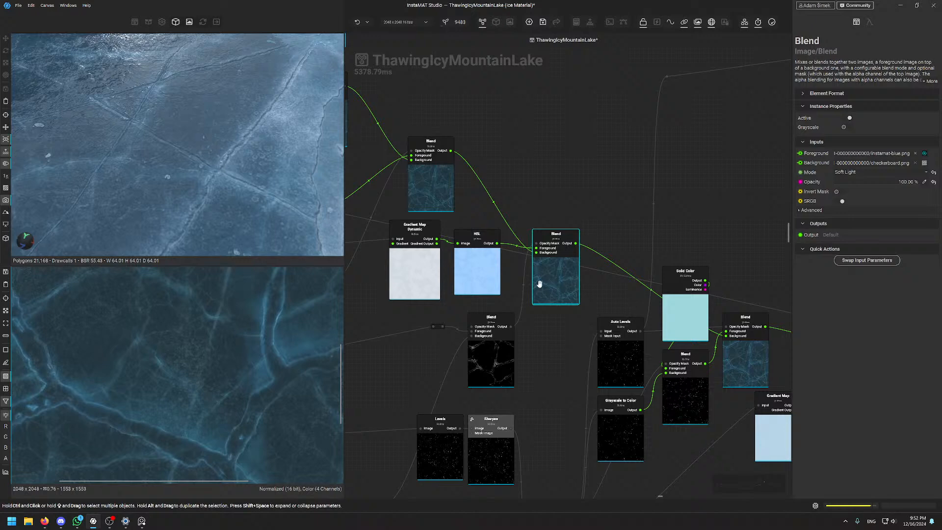
Compare the grayscale crack mask blend with the Soft Light colour blend
click(488, 366)
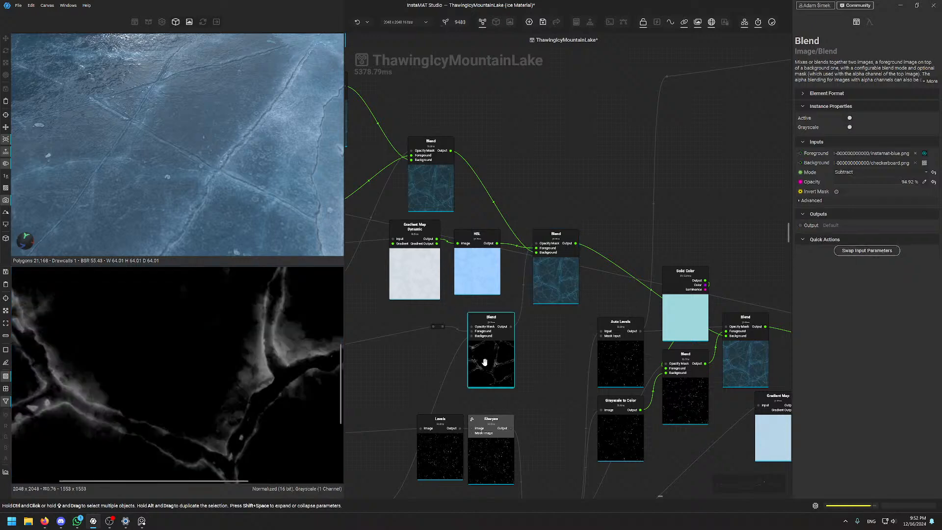
scroll(230, 379, down, 7)
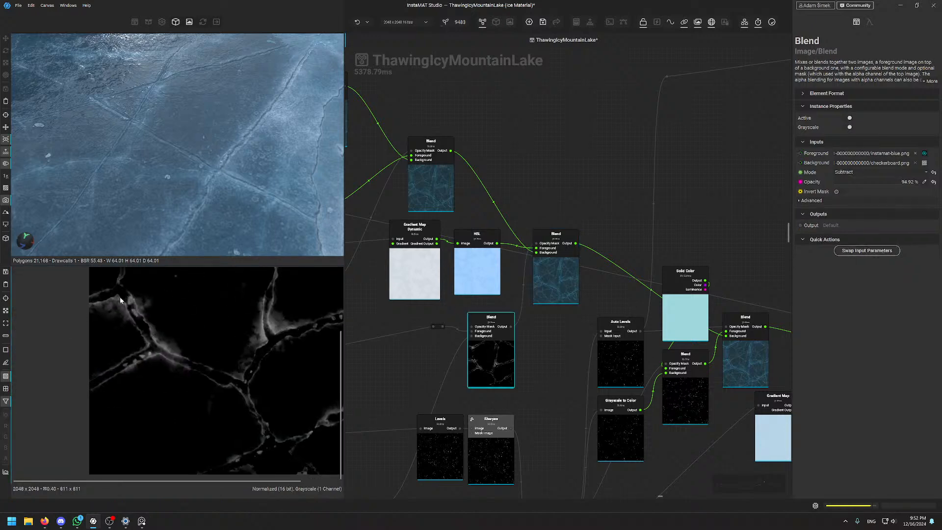
click(546, 281)
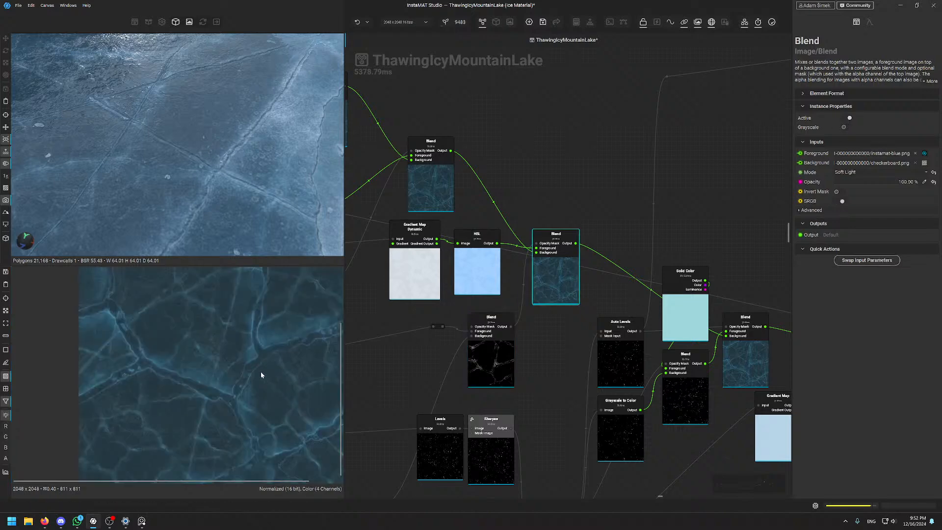
scroll(217, 372, up, 9)
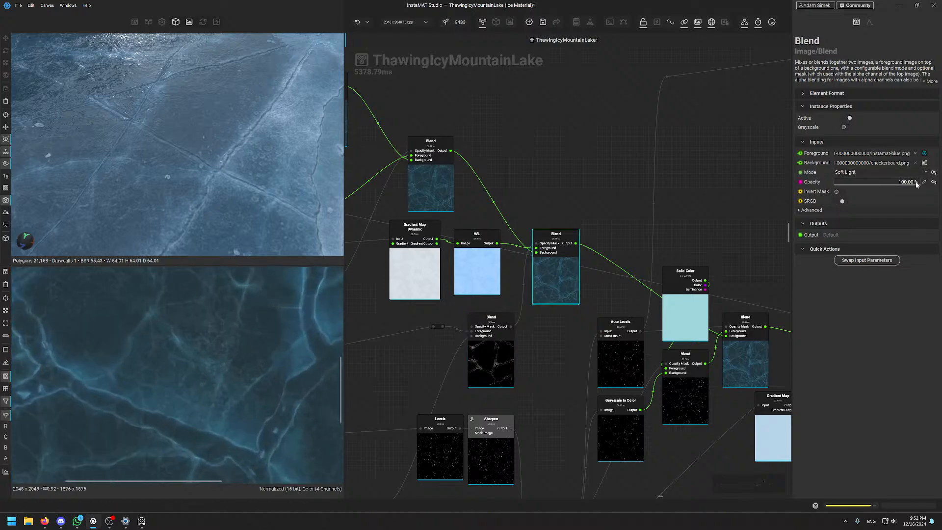
Try lower Soft Light opacity, keep it at 100%, then deselect to show material properties
drag(915, 183, 940, 196)
scroll(182, 322, down, 4)
scroll(182, 322, up, 4)
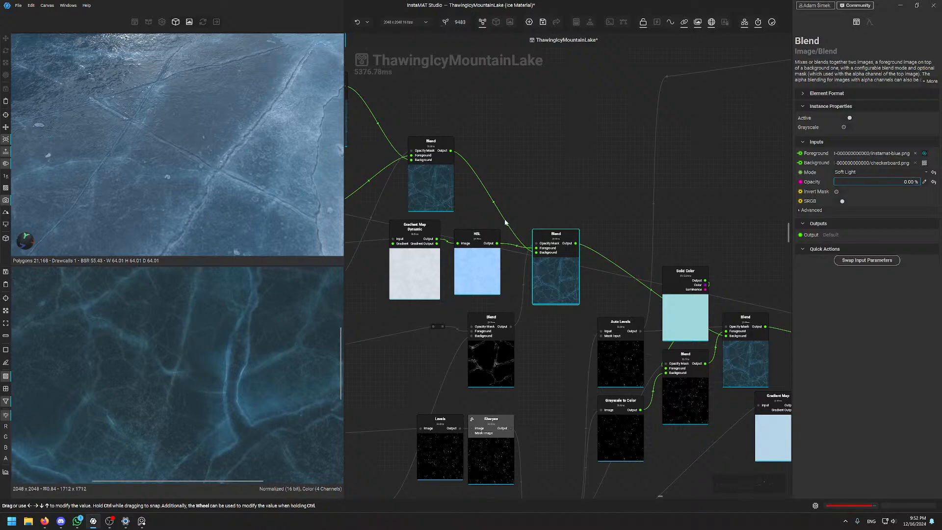
scroll(267, 372, down, 3)
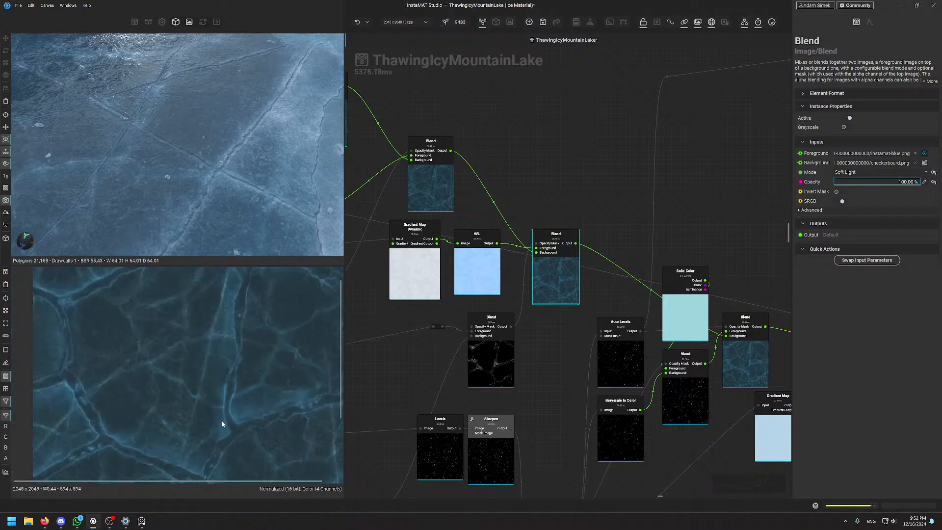
middle_drag(235, 334, 217, 395)
scroll(235, 354, up, 3)
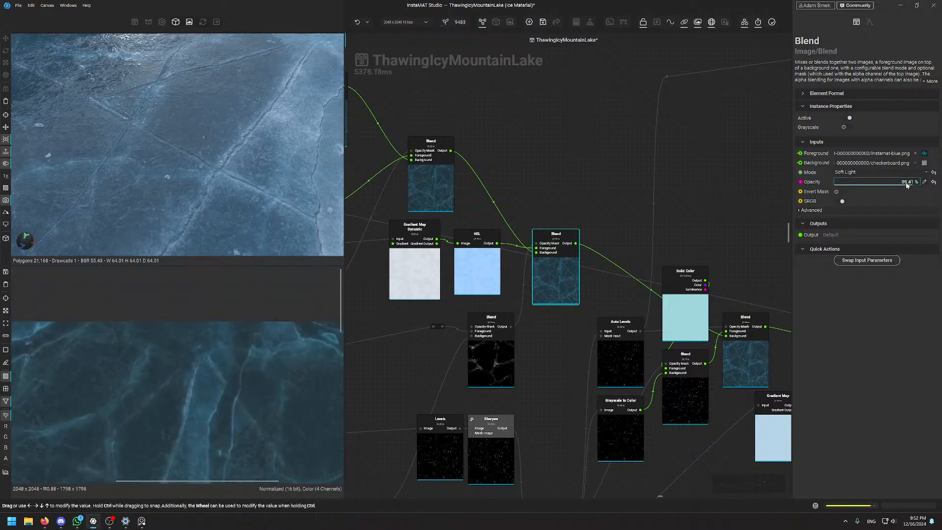
scroll(244, 361, down, 3)
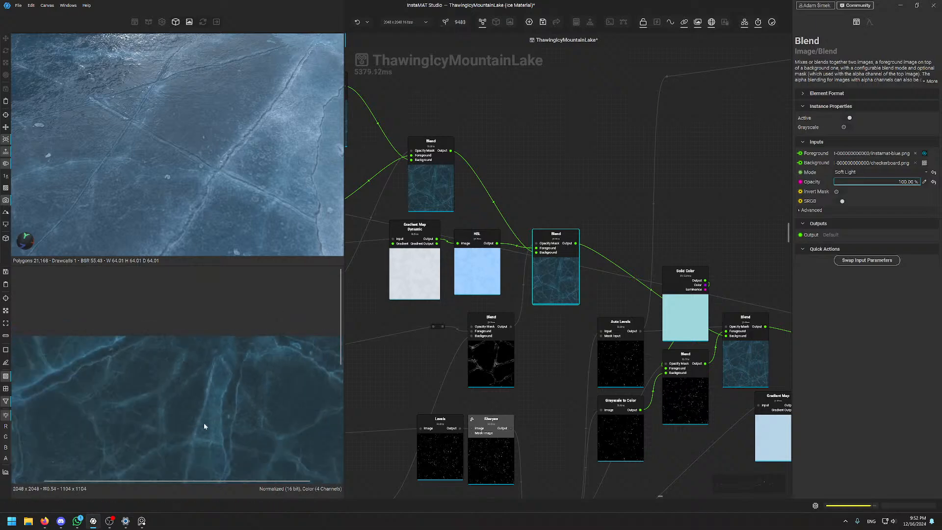
middle_drag(204, 425, 278, 273)
middle_drag(163, 353, 200, 359)
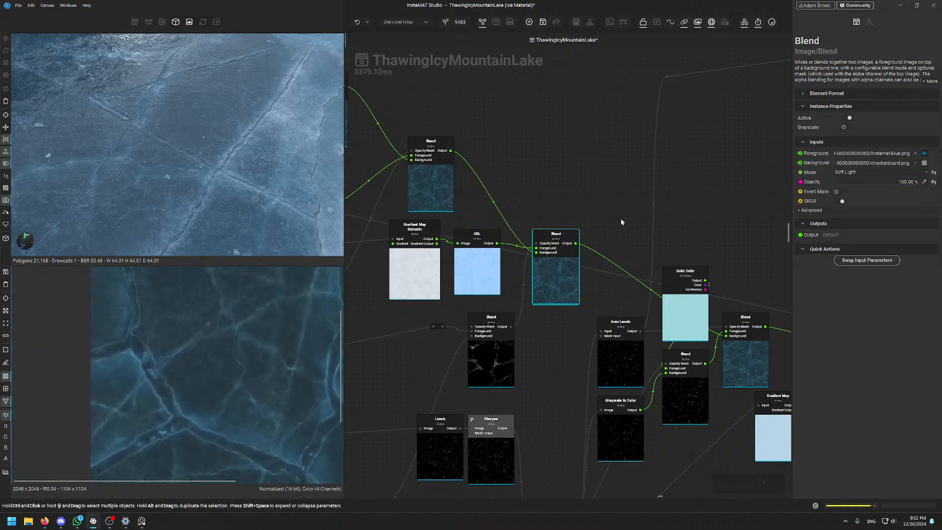
click(576, 177)
middle_drag(584, 208, 519, 160)
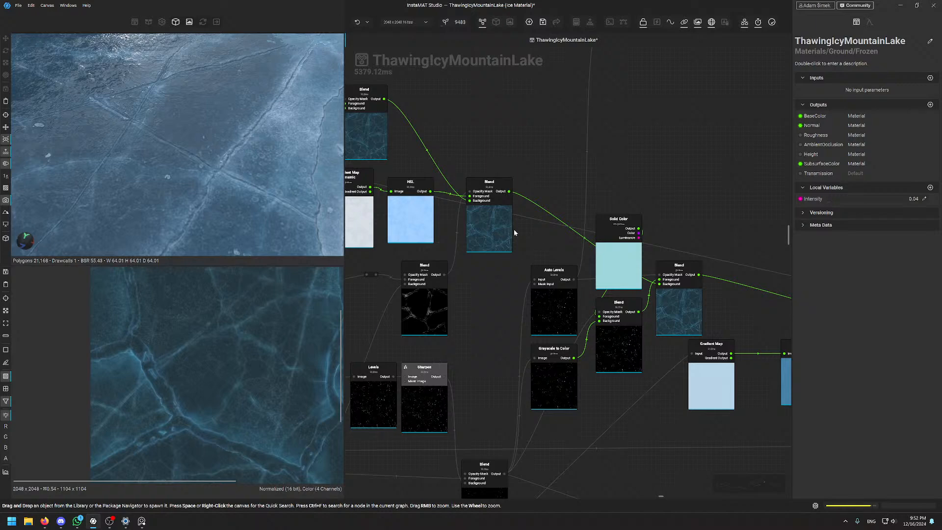
scroll(591, 195, down, 4)
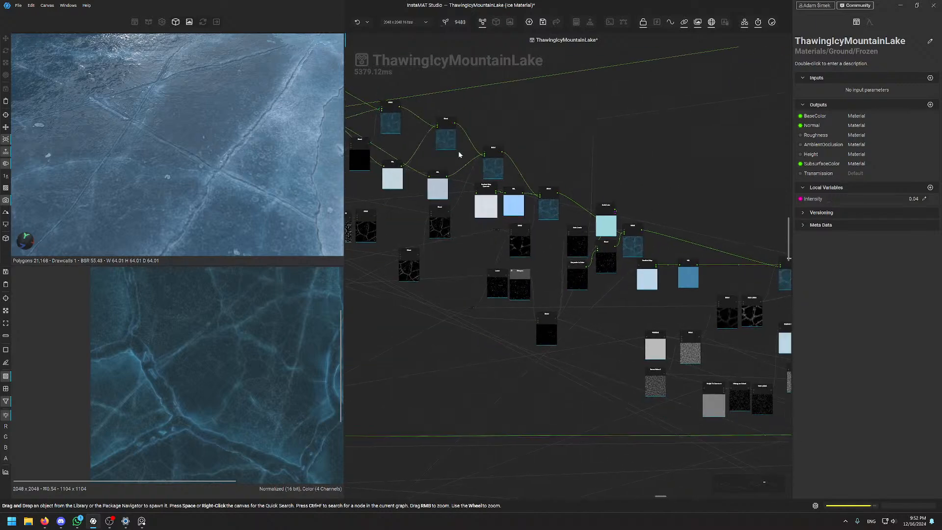
scroll(546, 147, up, 6)
middle_drag(639, 259, 482, 93)
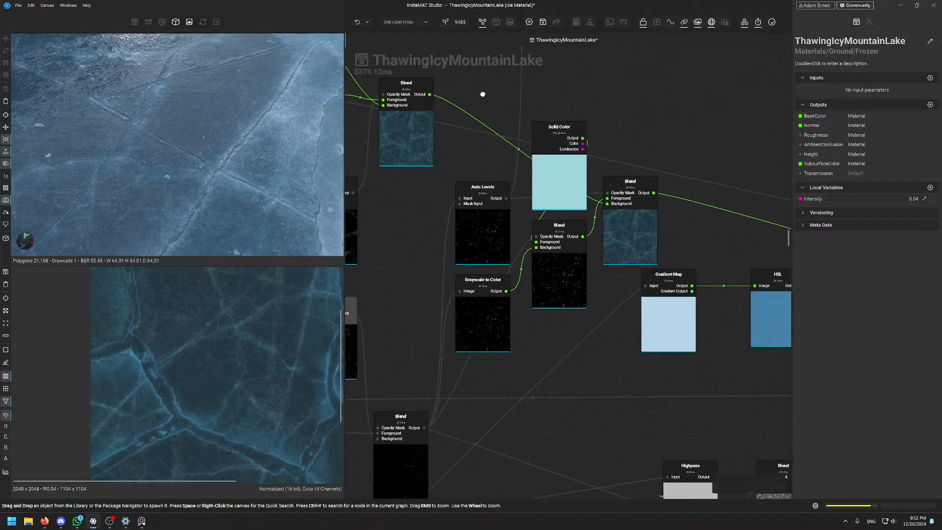
click(642, 217)
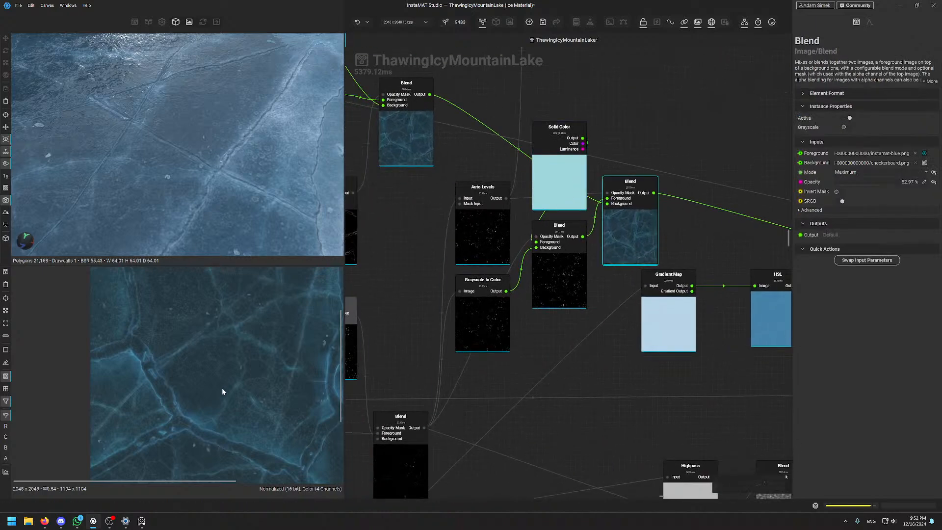
middle_drag(228, 355, 175, 363)
scroll(272, 358, up, 7)
middle_drag(268, 338, 264, 365)
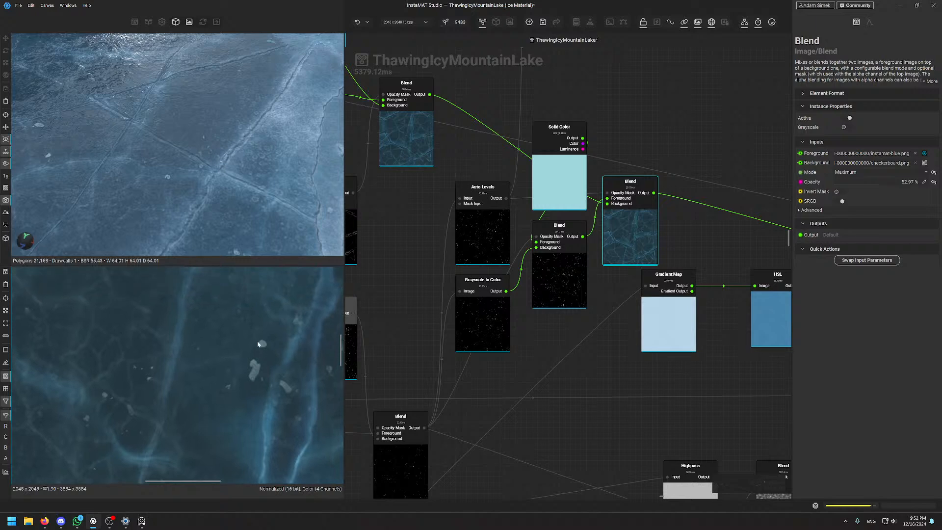
scroll(128, 146, down, 4)
alt+drag(128, 147, 191, 96)
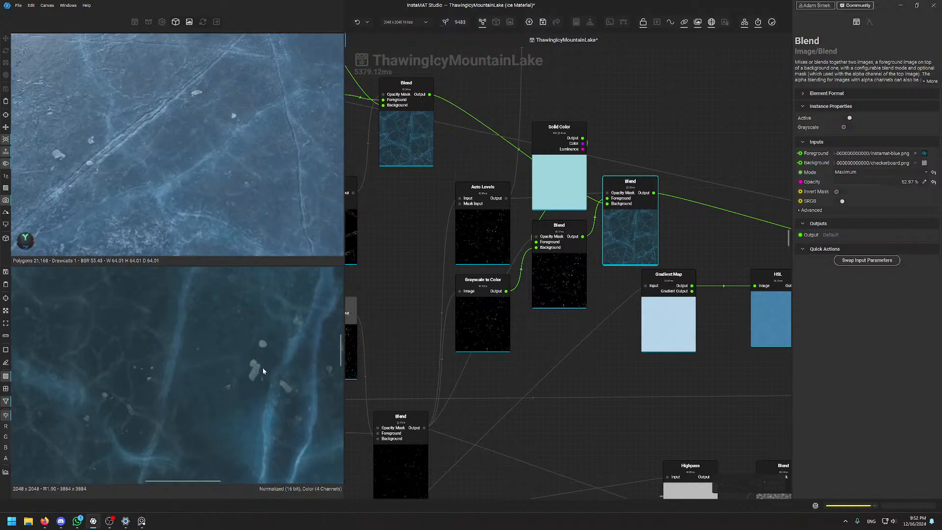
alt+drag(204, 92, 206, 184)
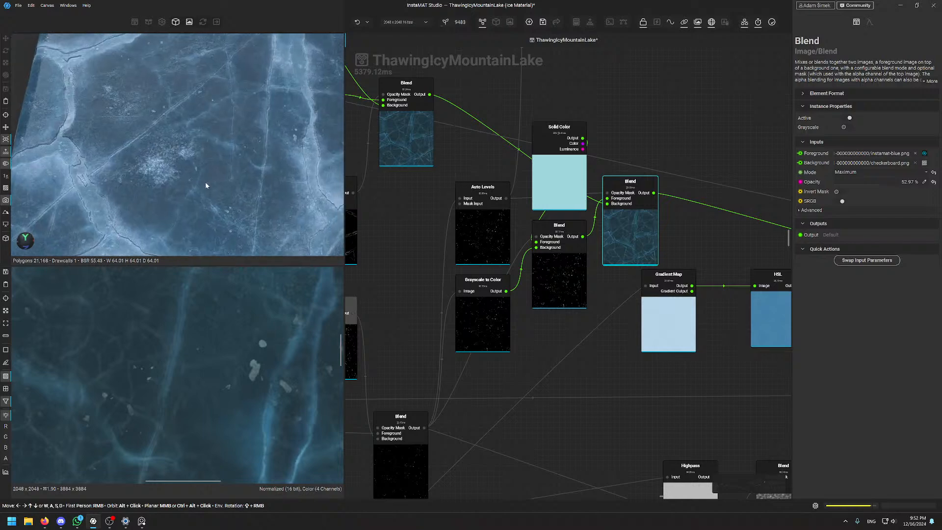
scroll(270, 350, up, 2)
scroll(269, 346, down, 8)
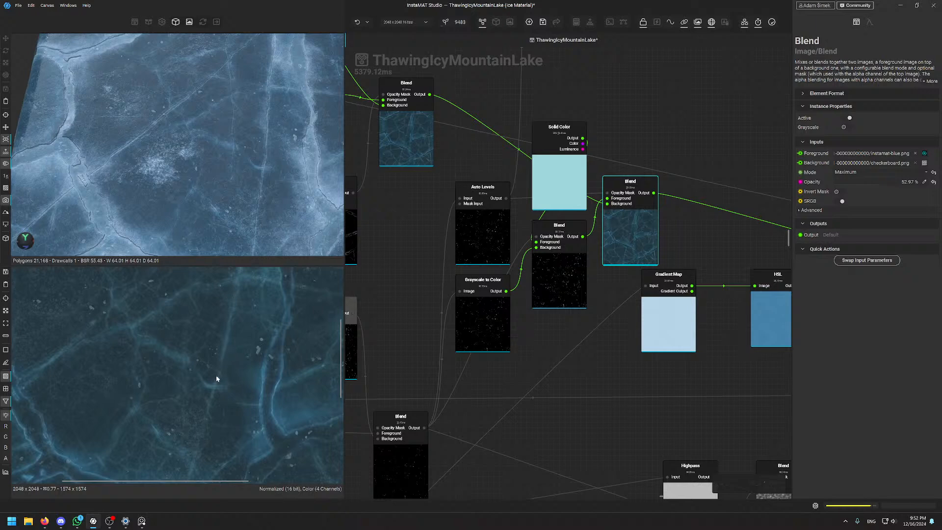
middle_drag(709, 151, 623, 120)
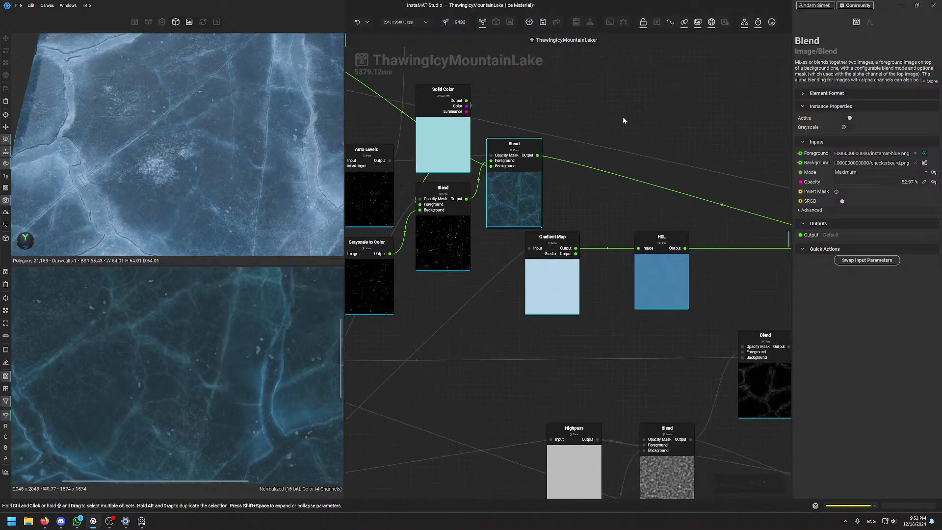
middle_drag(682, 122, 690, 251)
scroll(589, 119, down, 5)
scroll(515, 206, up, 5)
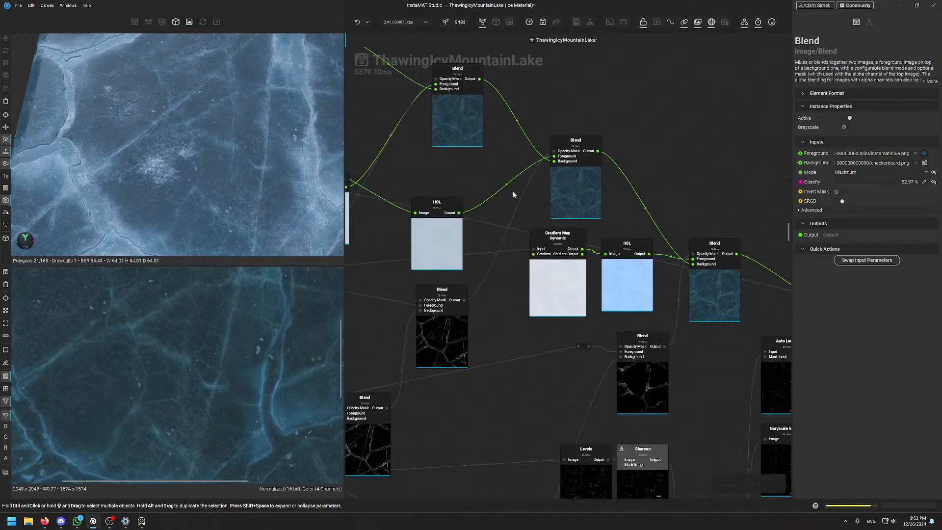
Inspect the Gradient Map Dynamic node and nudge it slightly left
click(553, 300)
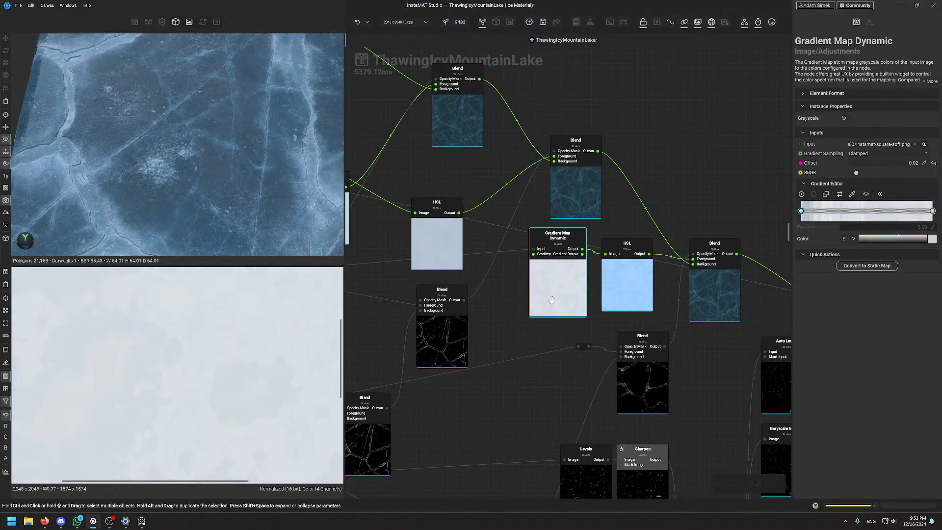
scroll(201, 344, up, 10)
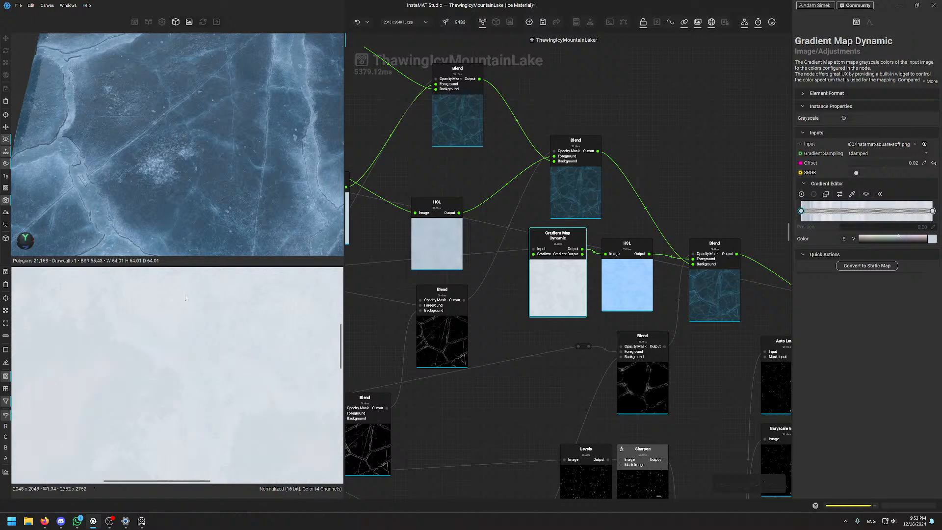
scroll(190, 317, down, 9)
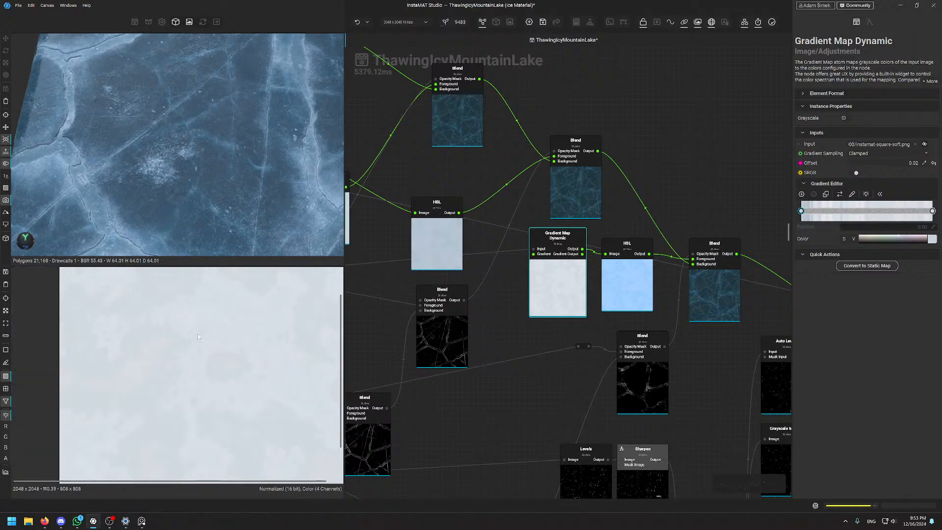
scroll(174, 334, up, 3)
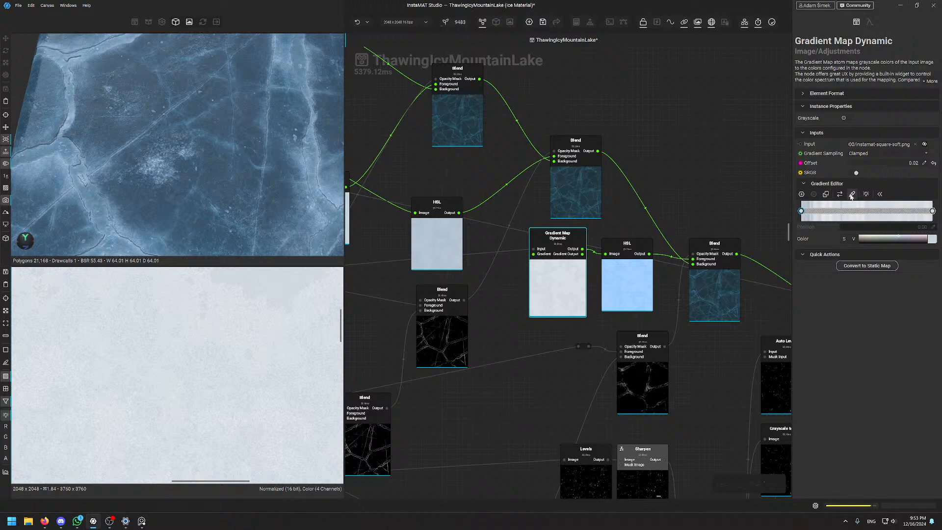
mouse_move(560, 296)
mouse_down()
mouse_move(534, 302)
mouse_move(545, 302)
mouse_up()
Check the HSL node's pale blue tint: 100% saturation, -5.39% luminosity
click(626, 285)
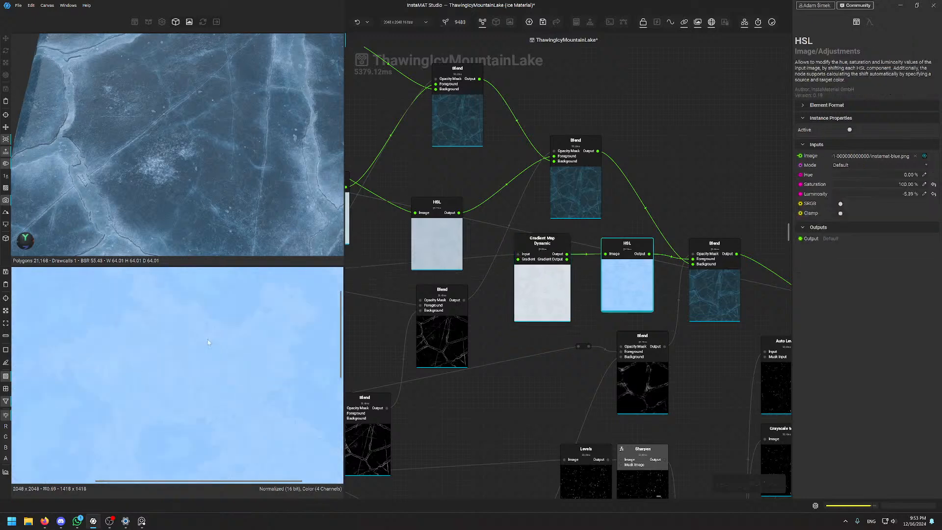
scroll(208, 342, up, 1)
click(547, 302)
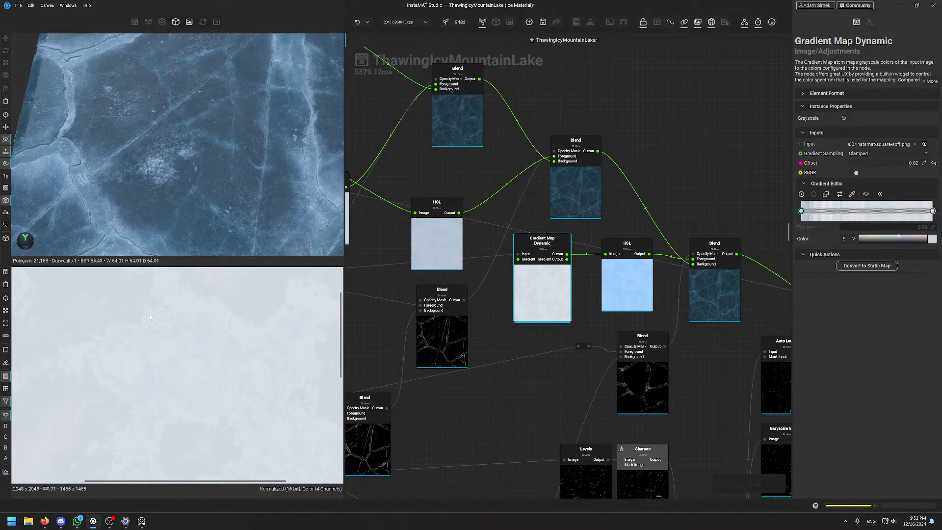
click(607, 282)
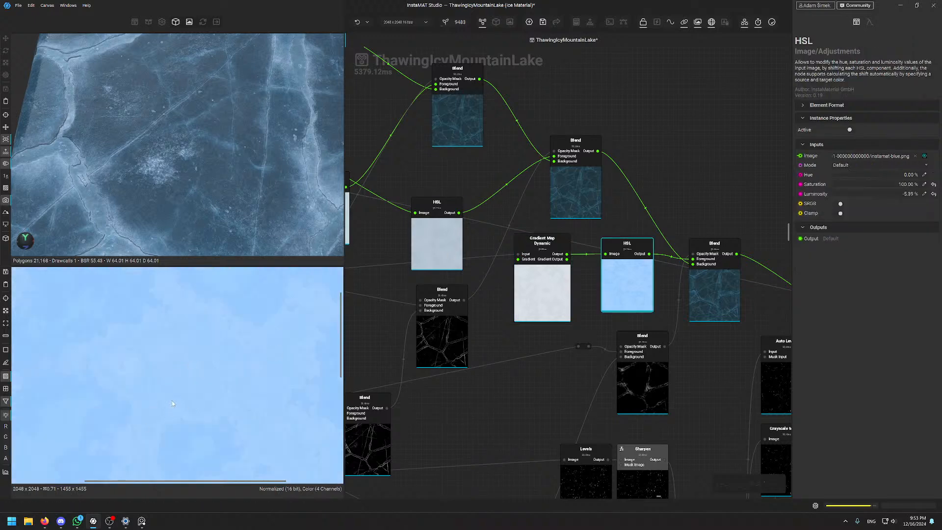
scroll(207, 382, up, 5)
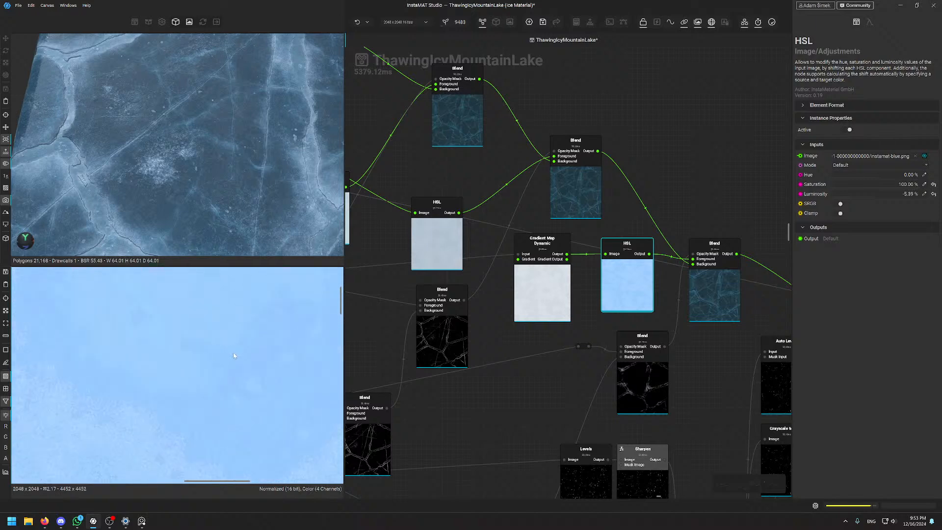
scroll(237, 311, down, 7)
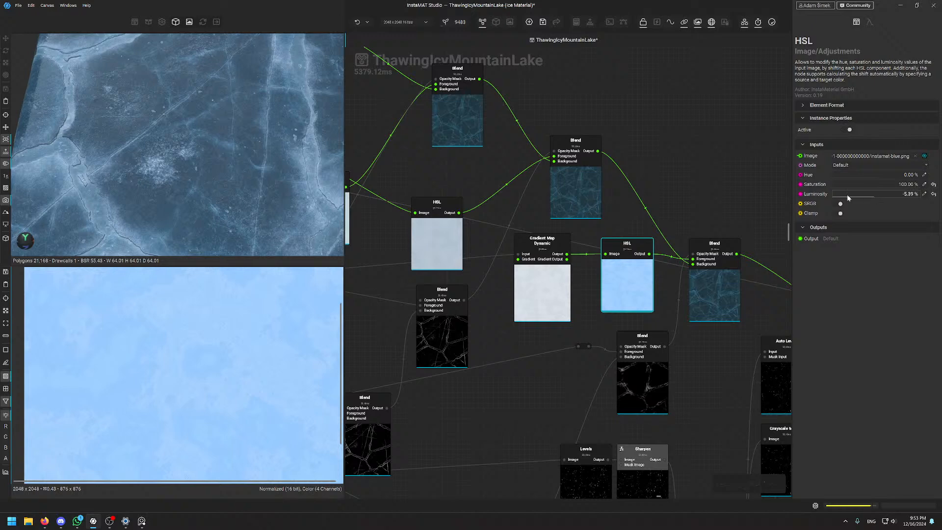
Preview the final Blend node's combined ice result
click(715, 250)
scroll(210, 333, up, 3)
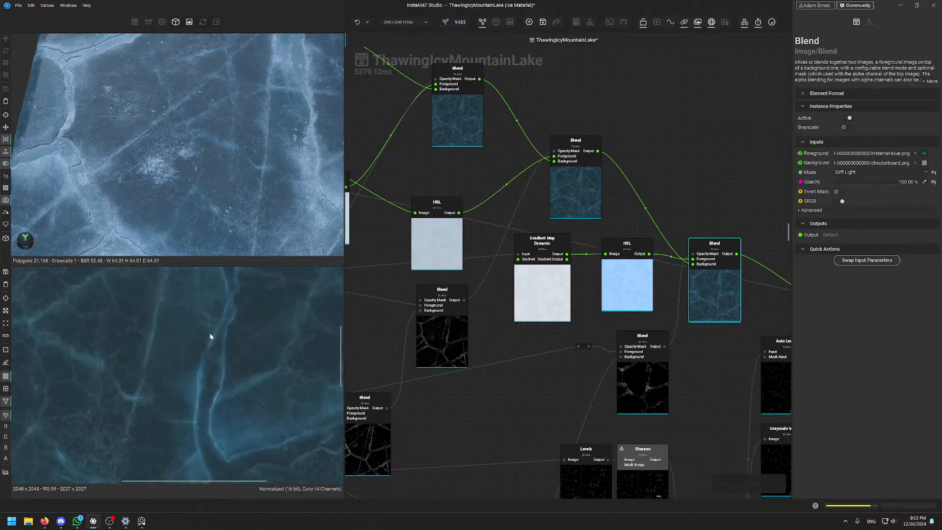
scroll(211, 352, down, 5)
scroll(552, 265, up, 4)
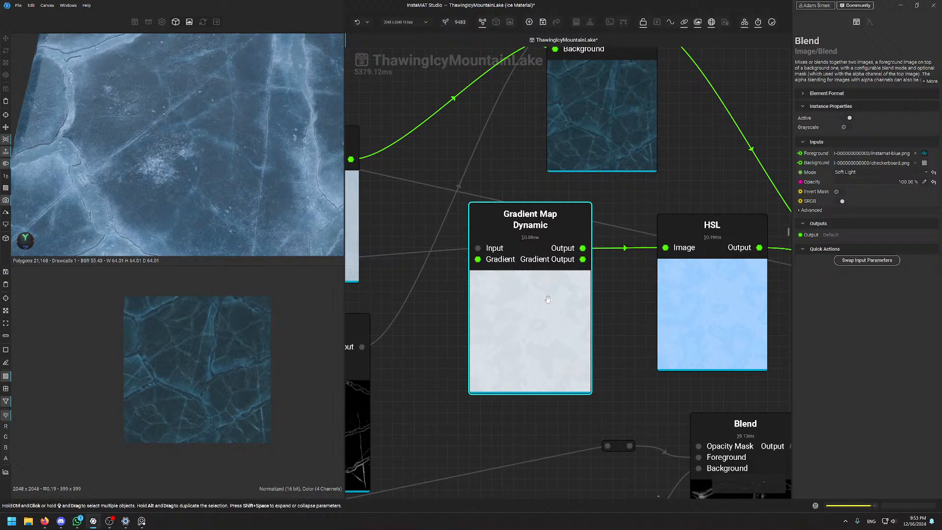
scroll(606, 244, down, 8)
middle_drag(691, 239, 547, 169)
scroll(546, 169, up, 4)
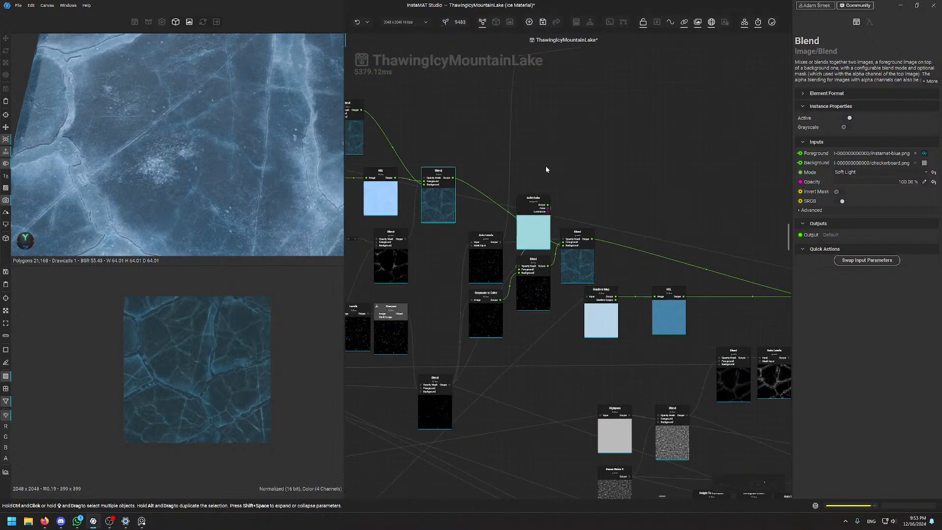
scroll(545, 169, up, 2)
middle_drag(683, 252, 576, 154)
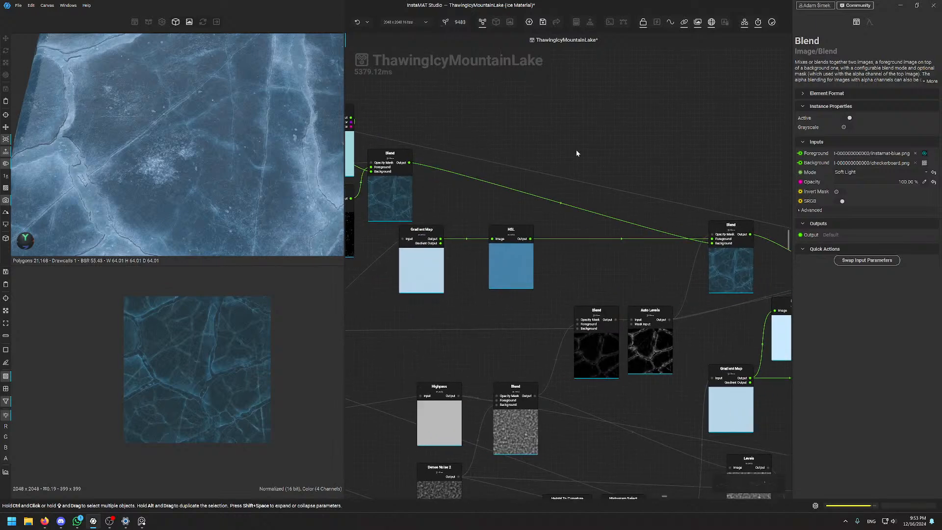
middle_drag(462, 311, 570, 275)
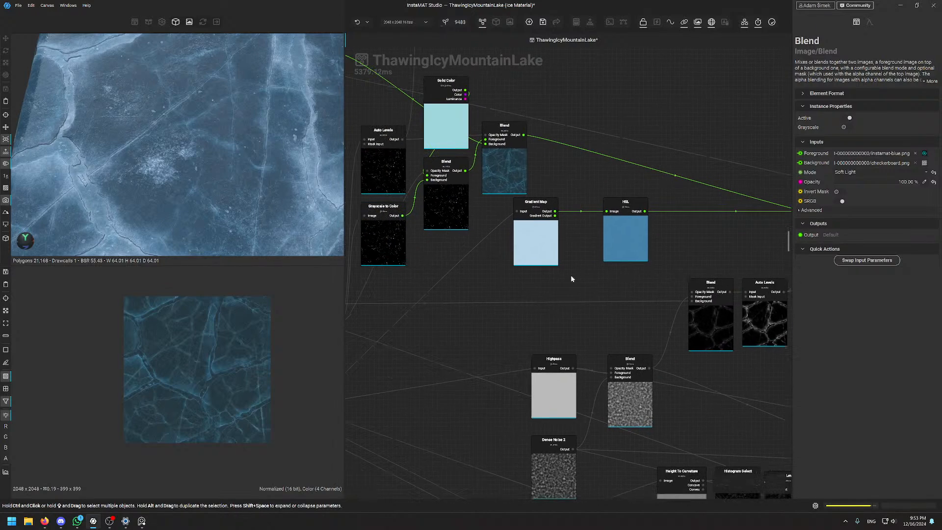
scroll(546, 356, down, 5)
scroll(546, 356, up, 5)
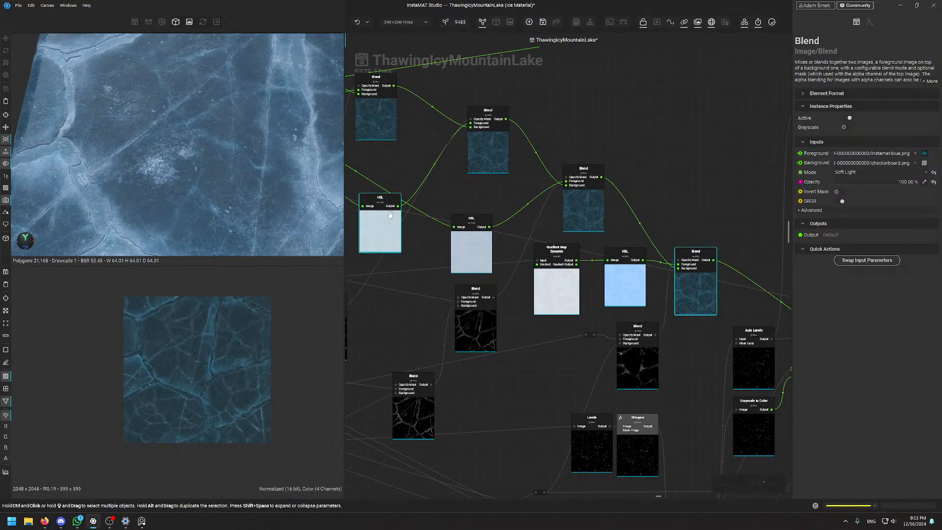
scroll(539, 284, down, 5)
scroll(540, 284, up, 4)
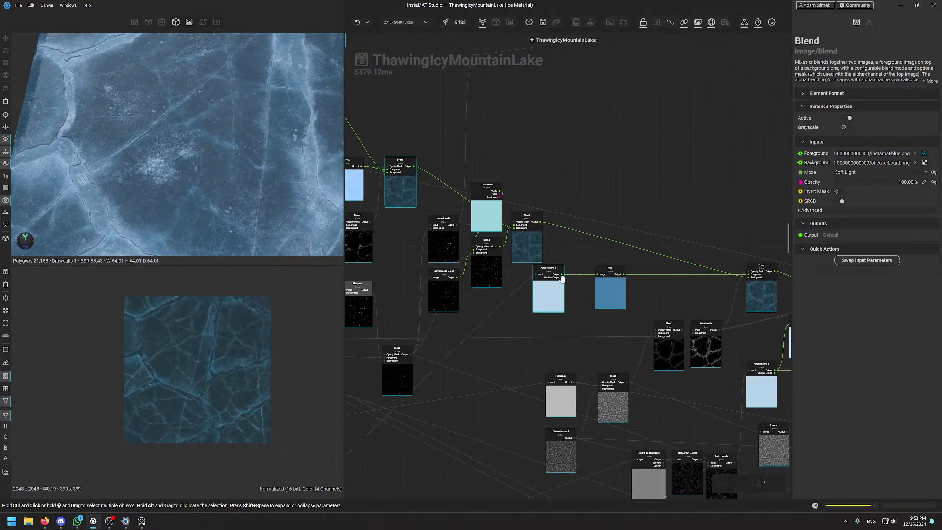
click(557, 307)
scroll(550, 275, down, 6)
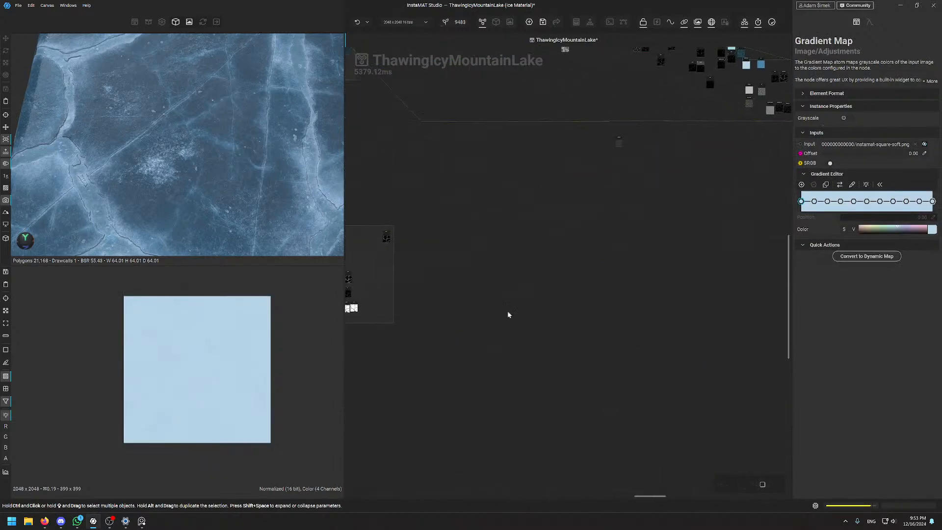
scroll(665, 271, up, 3)
scroll(521, 327, up, 10)
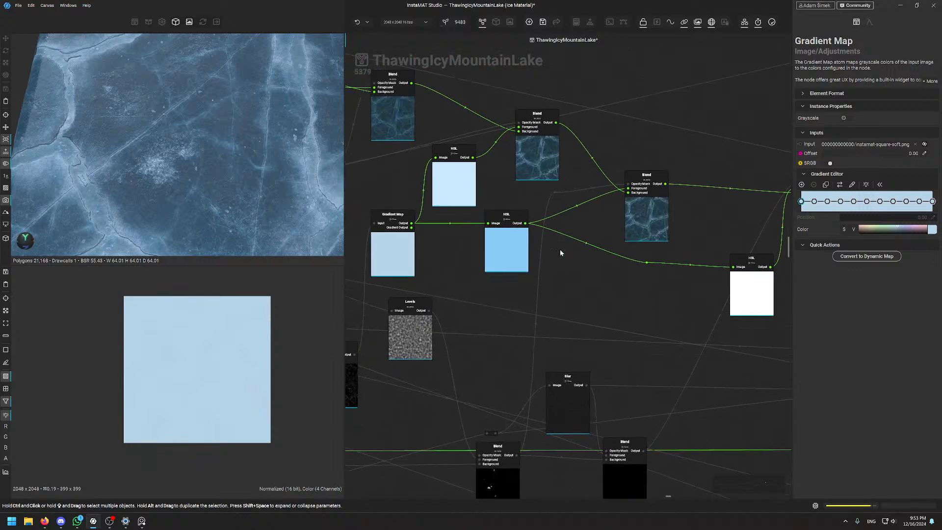
scroll(677, 294, down, 5)
middle_drag(702, 317, 532, 286)
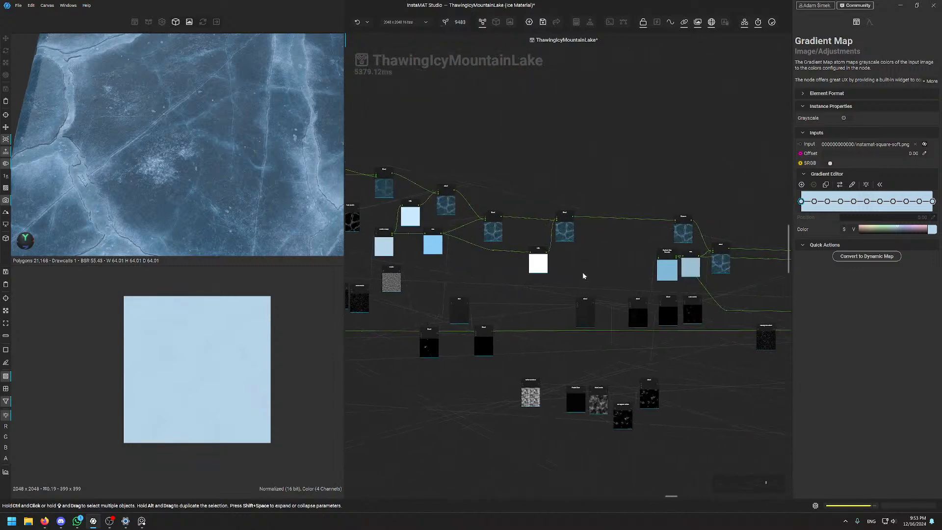
middle_drag(587, 276, 503, 291)
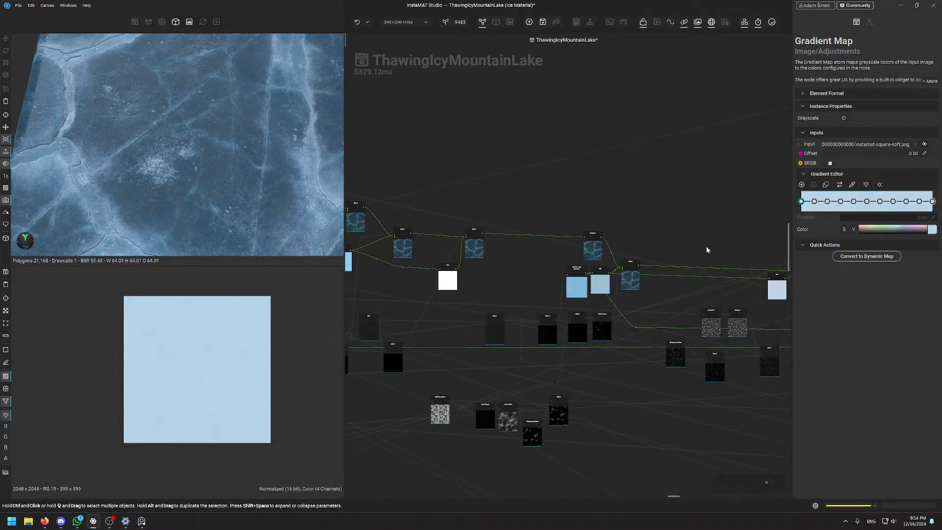
middle_drag(707, 250, 525, 234)
middle_drag(684, 260, 430, 243)
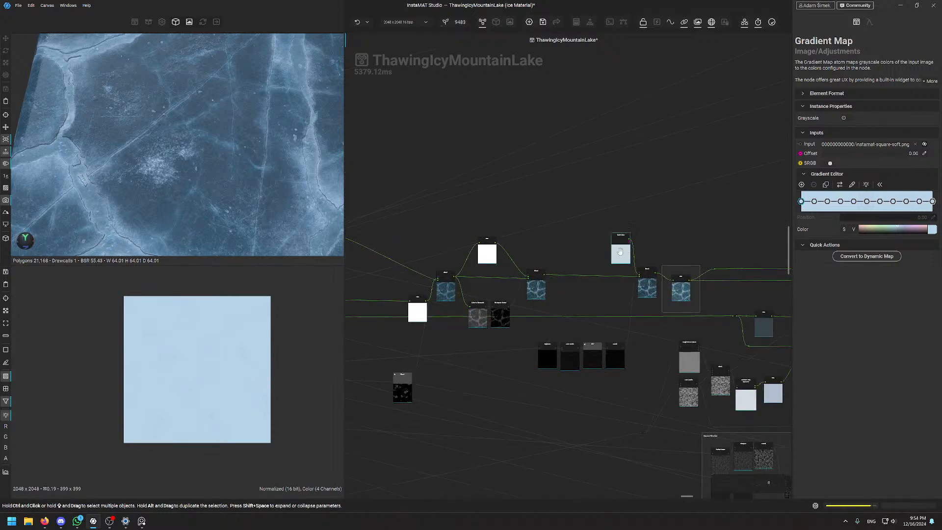
middle_drag(732, 286, 273, 269)
middle_drag(651, 280, 459, 282)
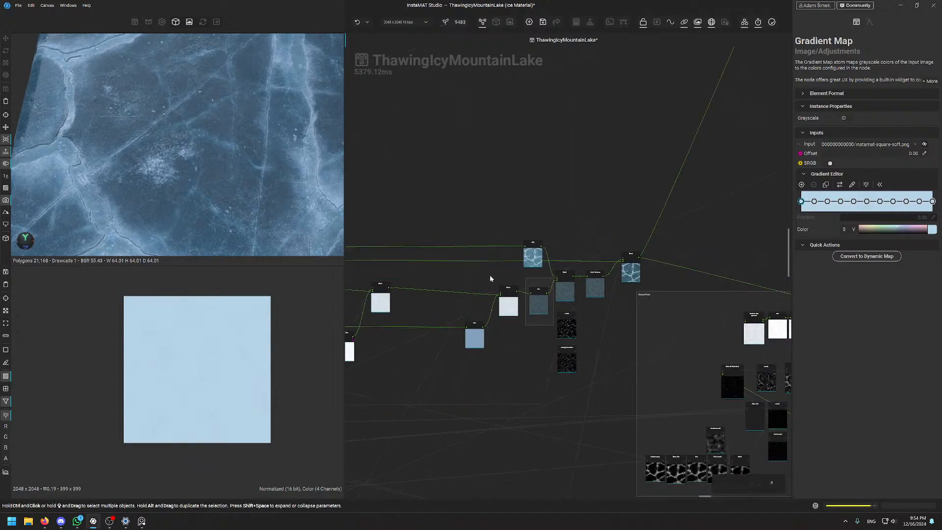
Review Color Variance: hue 0.08, saturation 0.21, luminance 0.56, grain scale 0.73
scroll(569, 315, up, 5)
click(652, 251)
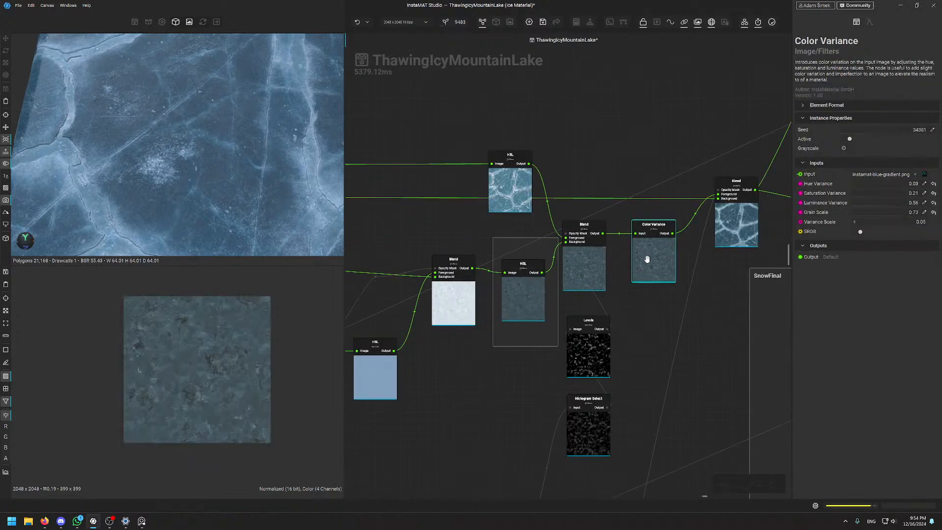
scroll(214, 372, up, 5)
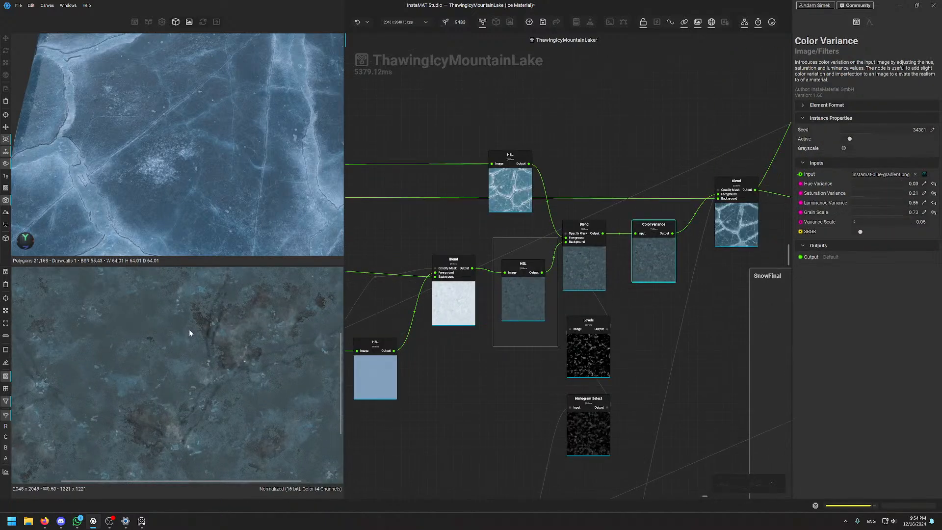
scroll(181, 375, down, 4)
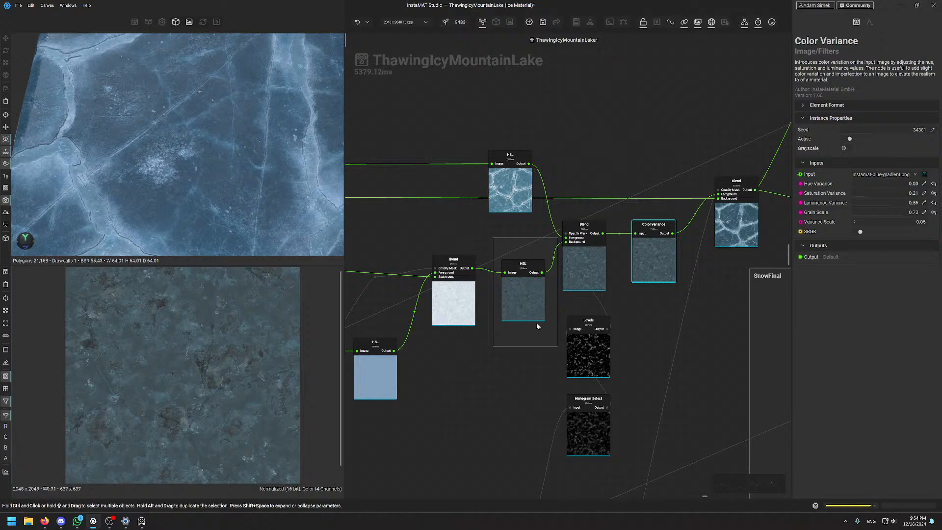
scroll(209, 330, up, 15)
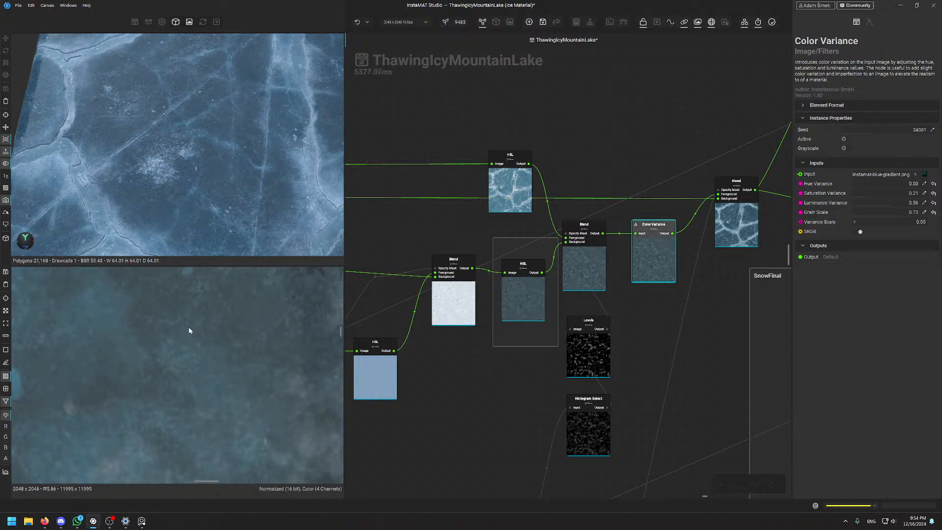
scroll(175, 352, down, 10)
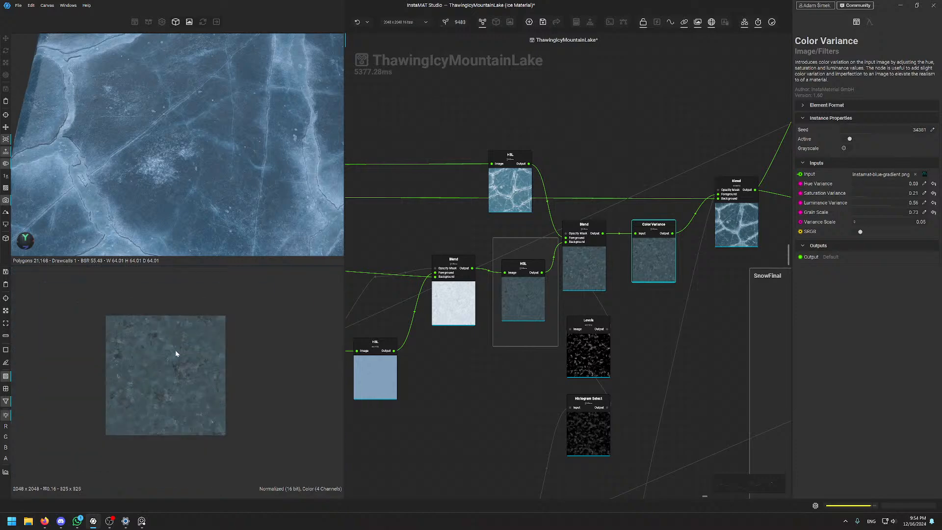
scroll(146, 354, up, 6)
scroll(156, 366, down, 5)
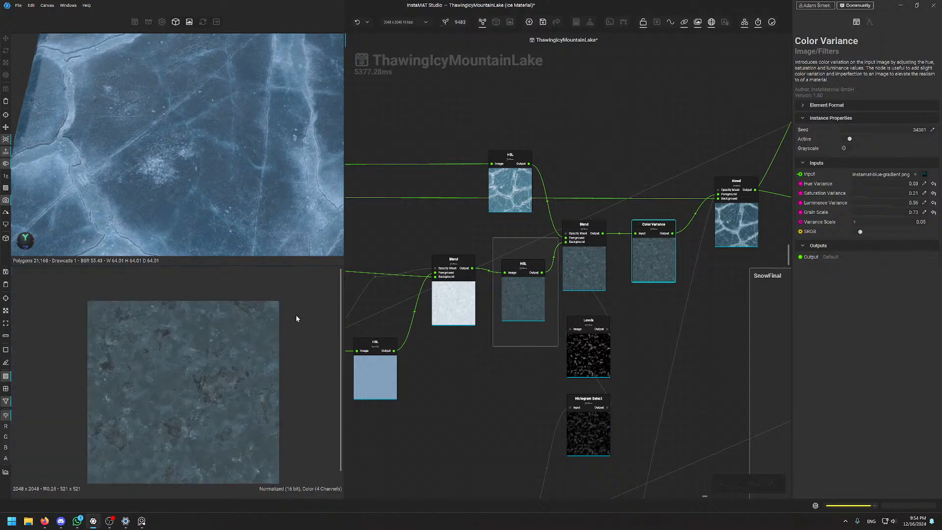
scroll(547, 240, down, 10)
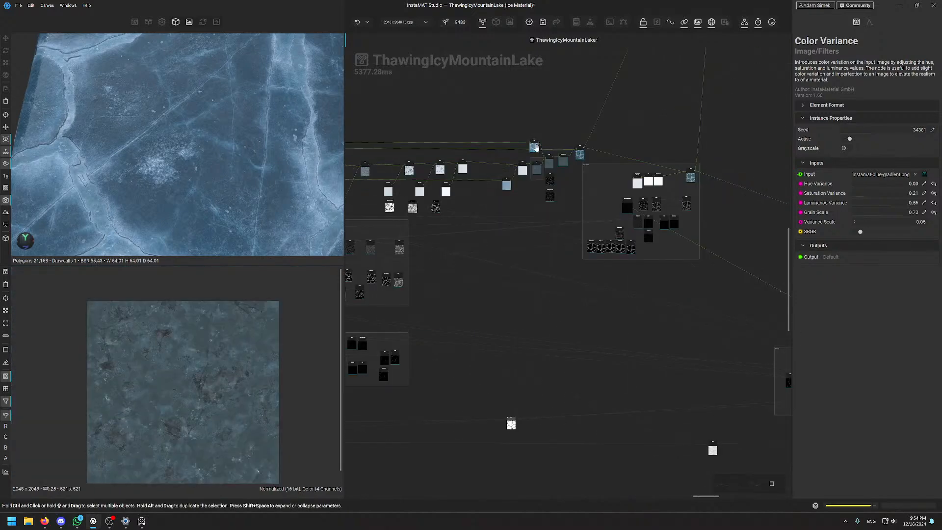
scroll(555, 278, up, 8)
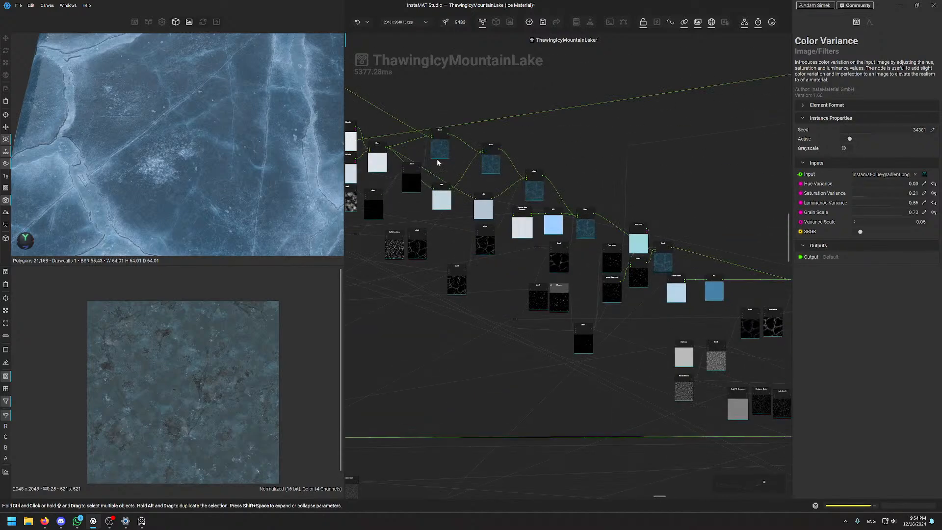
scroll(452, 232, up, 2)
middle_drag(456, 237, 468, 80)
Inspect the Soft Light blend and the neighbouring Blend node's output in the texture preview
click(540, 104)
scroll(234, 387, up, 3)
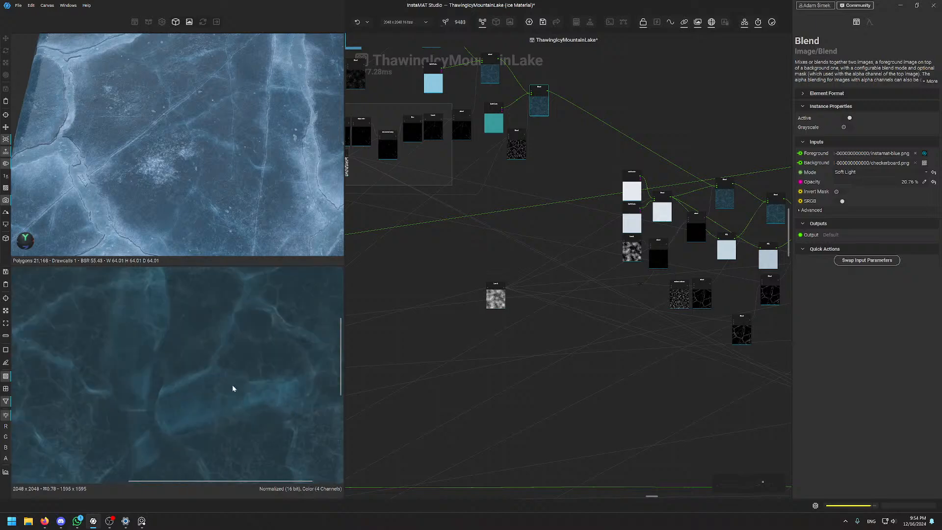
scroll(614, 255, up, 3)
middle_drag(628, 218, 510, 183)
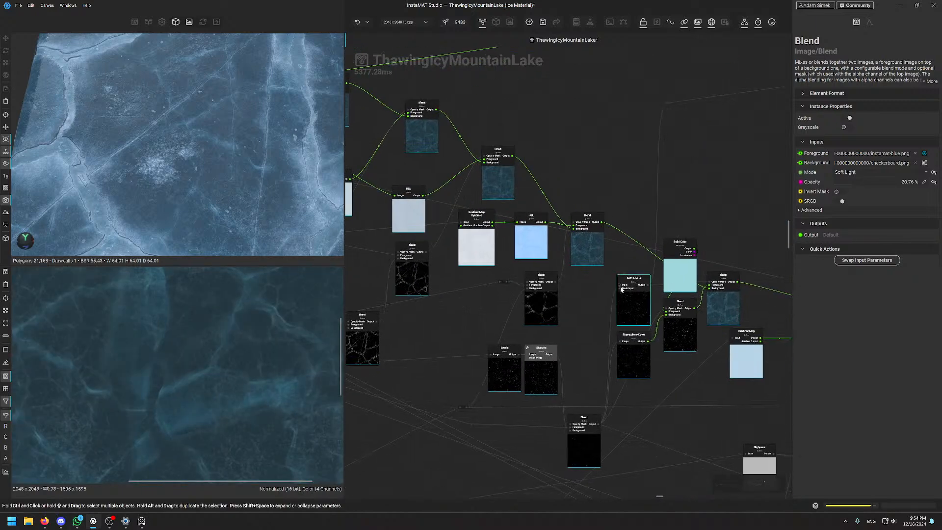
click(590, 255)
scroll(107, 407, down, 4)
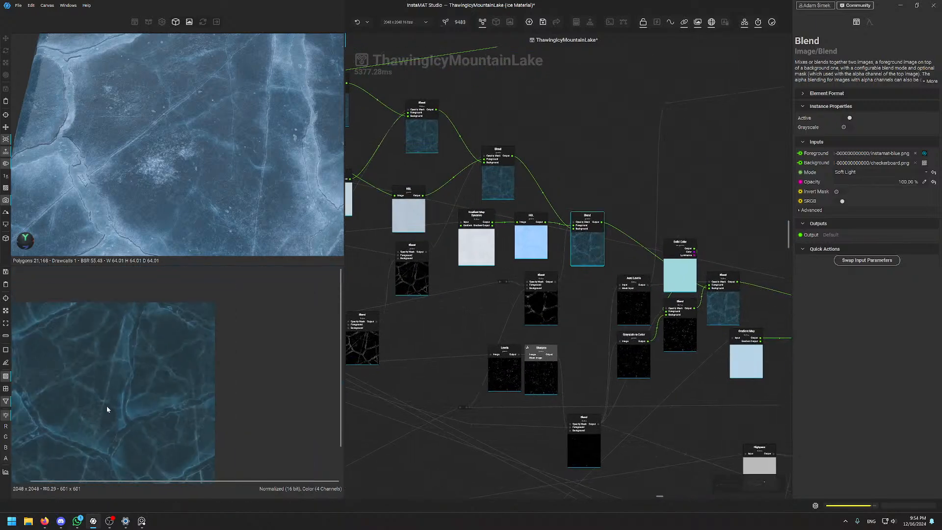
middle_drag(107, 407, 168, 351)
scroll(76, 320, up, 3)
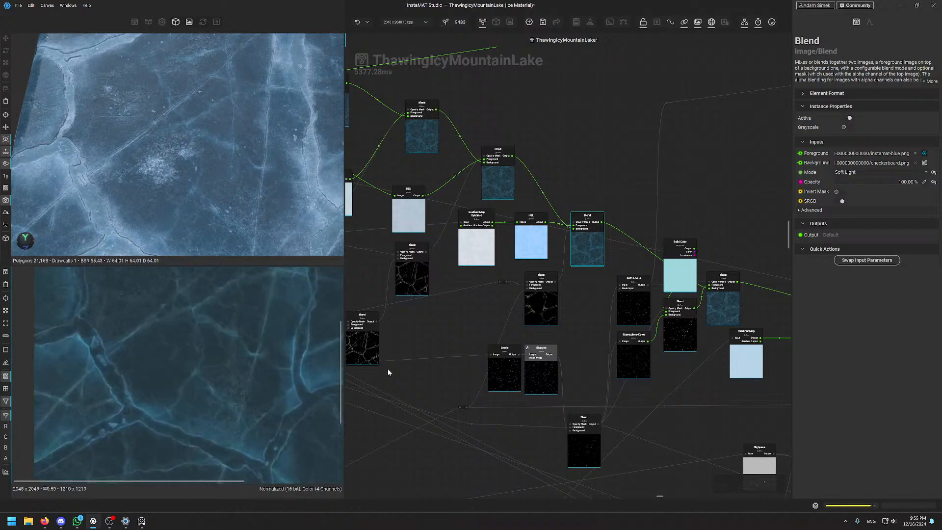
Inspect the Maximum-mode blend after Solid Color and its surrounding crack nodes
middle_drag(757, 225, 621, 176)
click(603, 260)
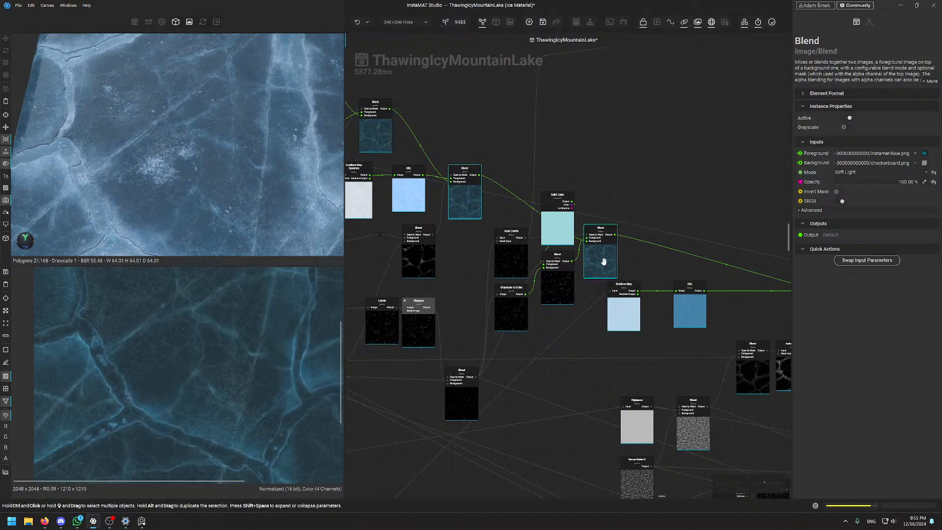
scroll(192, 408, up, 2)
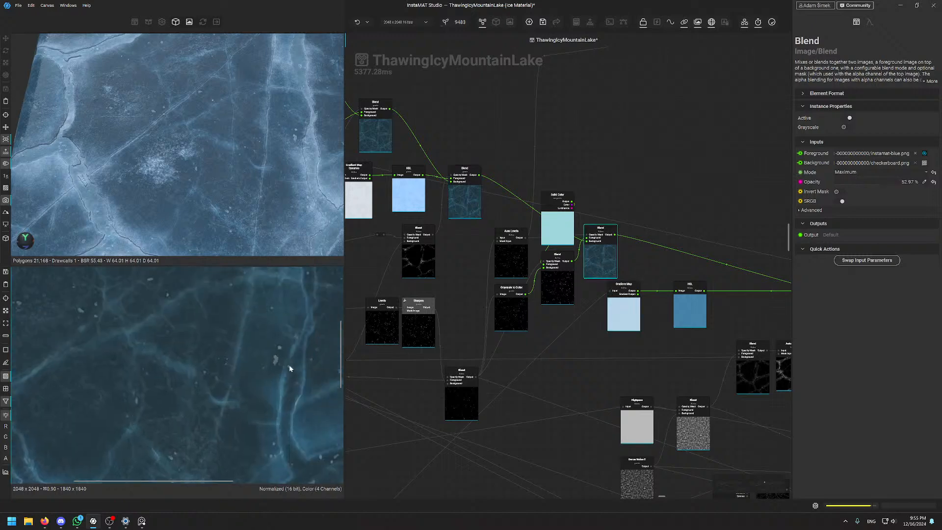
scroll(268, 361, down, 5)
middle_drag(739, 266, 691, 260)
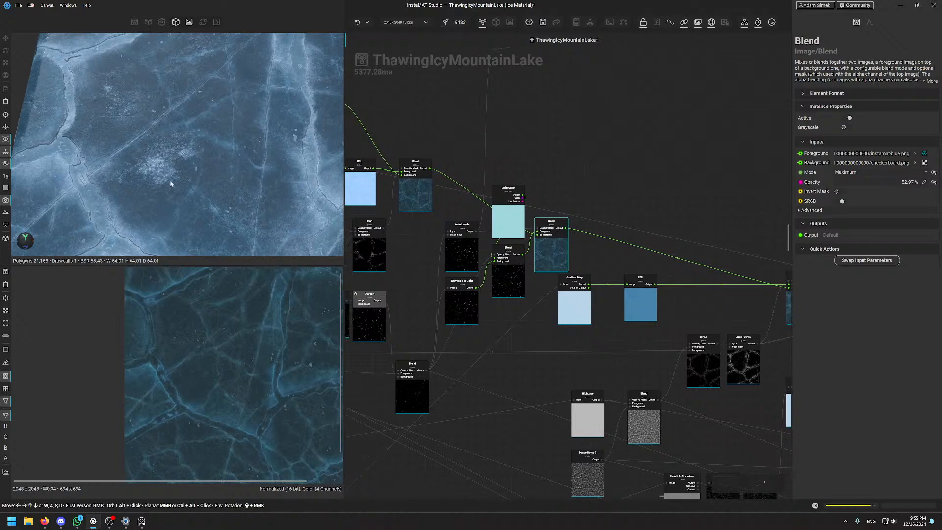
middle_drag(721, 347, 472, 285)
scroll(544, 276, up, 4)
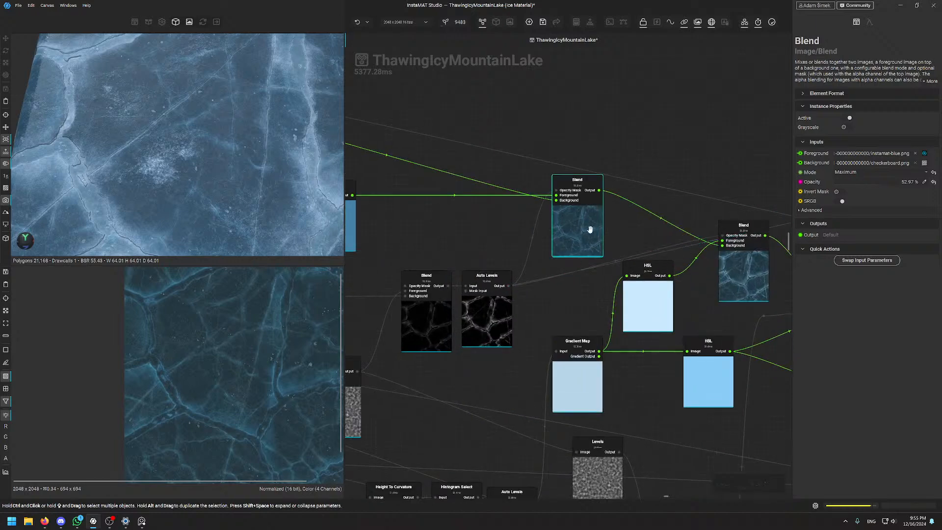
scroll(261, 384, up, 3)
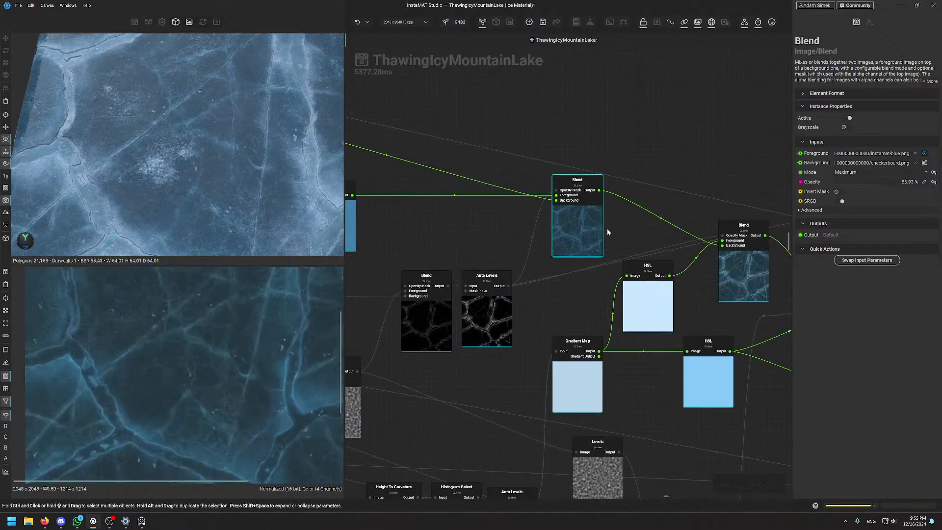
Inspect the blend combining the HSL tints and orbit the ice surface to a new angle
middle_drag(615, 239, 489, 211)
click(621, 250)
scroll(185, 406, down, 4)
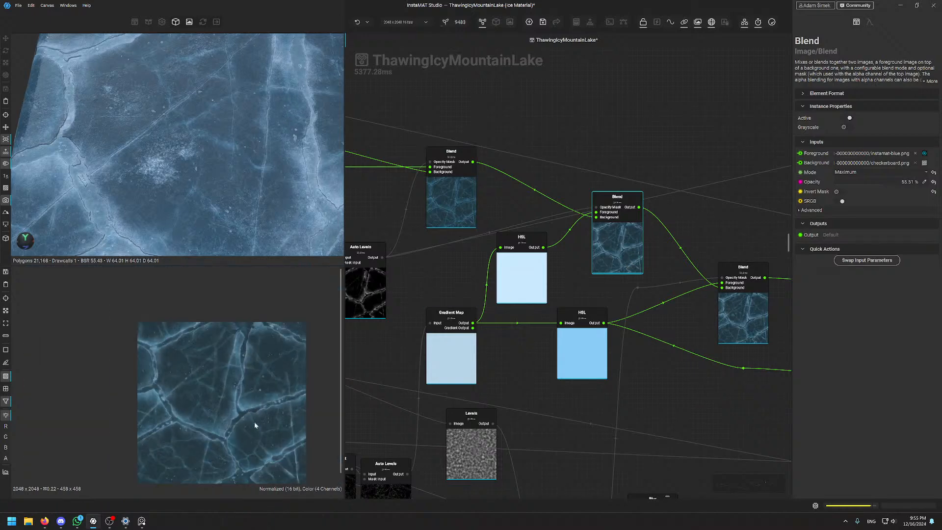
scroll(684, 332, down, 1)
scroll(193, 405, up, 7)
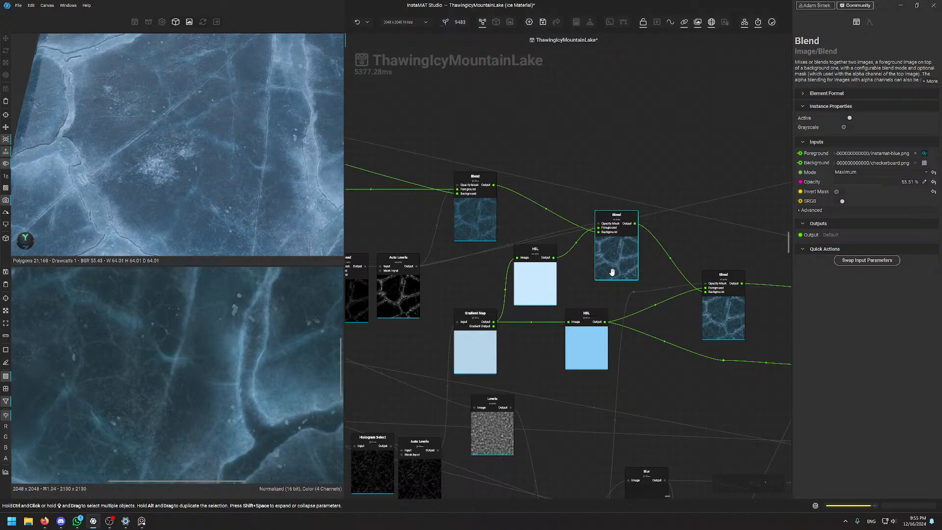
scroll(227, 155, down, 4)
mouse_move(210, 182)
alt+mouse_down()
mouse_move(252, 187)
mouse_move(226, 182)
alt+mouse_up()
scroll(253, 185, up, 3)
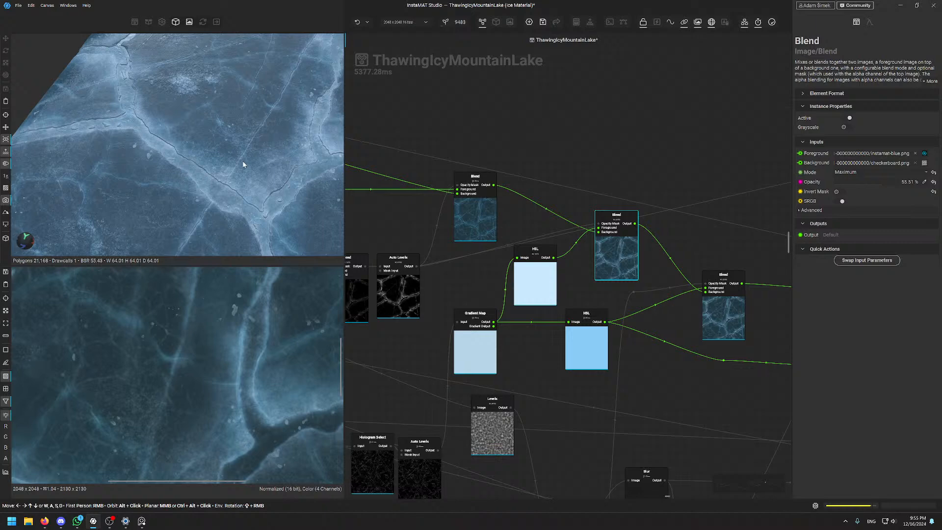
alt+drag(234, 115, 222, 144)
middle_drag(228, 103, 231, 129)
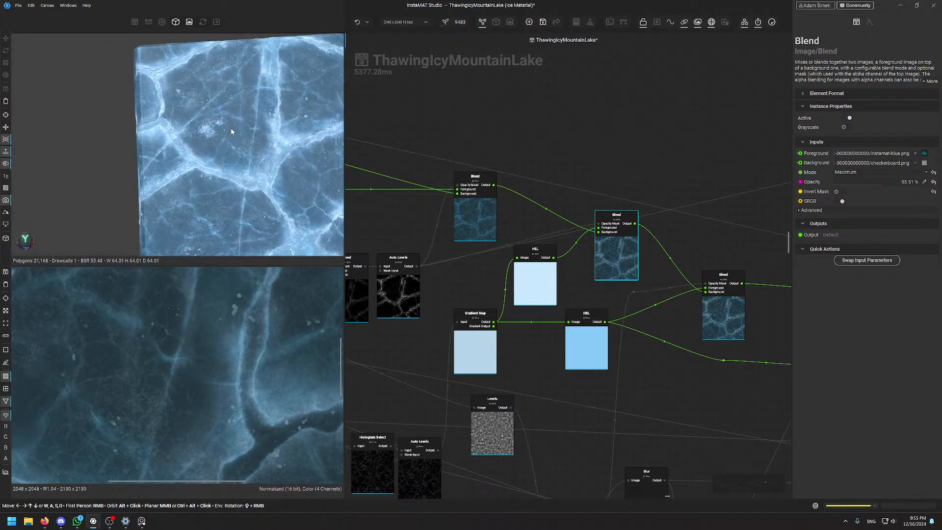
scroll(235, 73, up, 2)
alt+drag(238, 118, 241, 198)
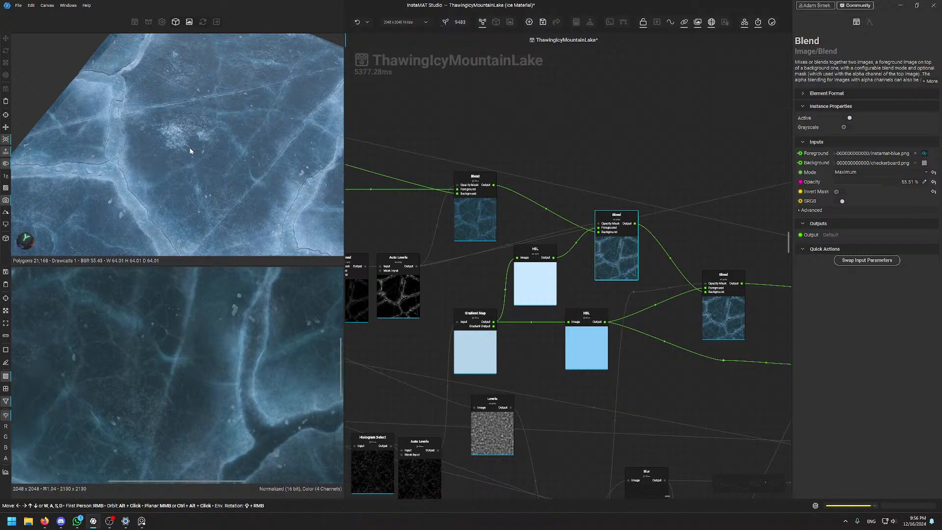
scroll(211, 177, up, 4)
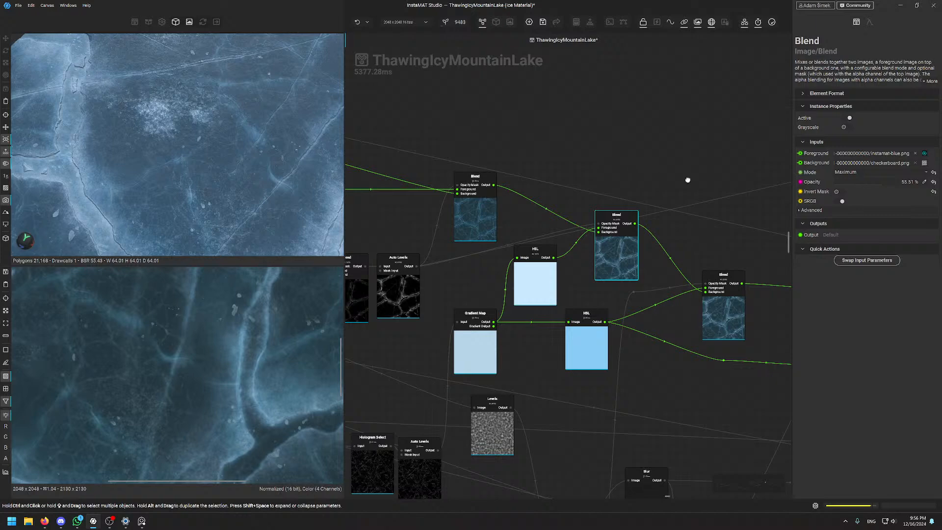
scroll(632, 167, down, 5)
scroll(565, 193, down, 3)
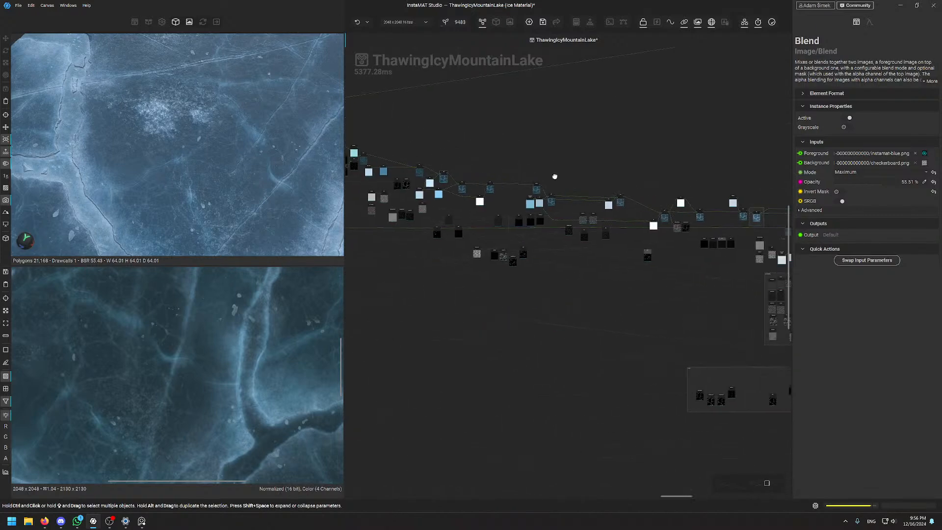
Inspect the Screen-mode blend in the snow chain
scroll(584, 201, up, 8)
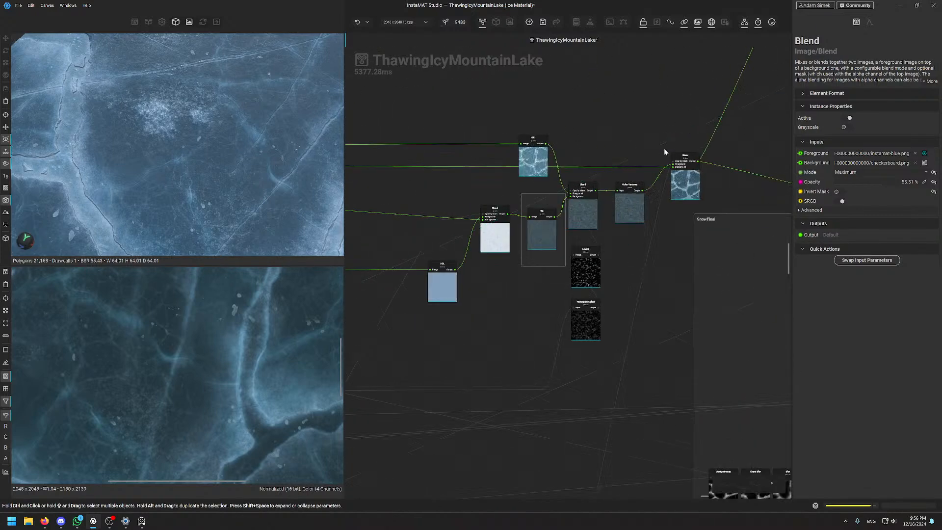
click(684, 165)
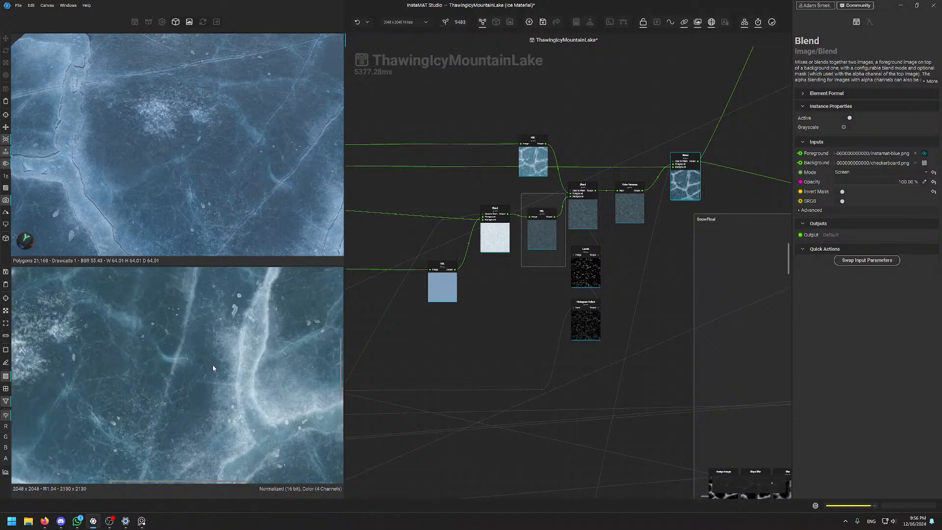
scroll(213, 364, down, 5)
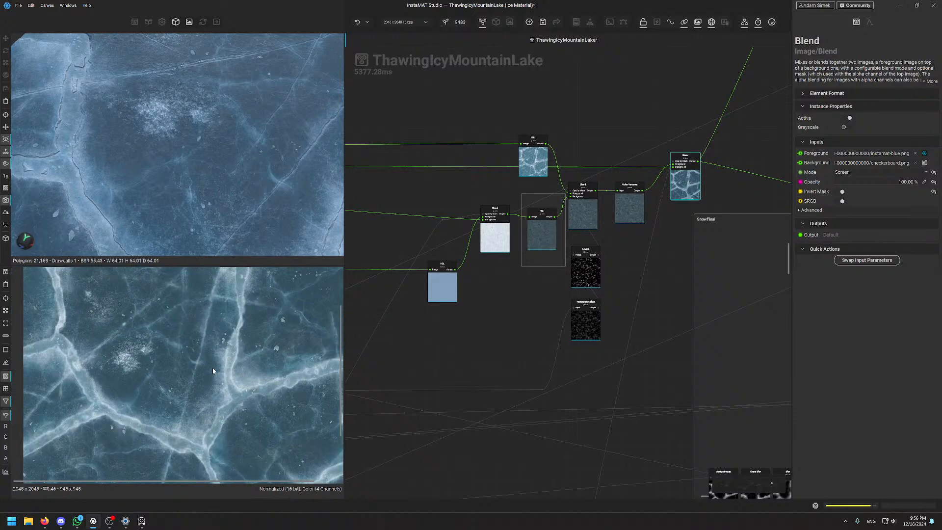
scroll(679, 182, up, 8)
scroll(590, 305, down, 5)
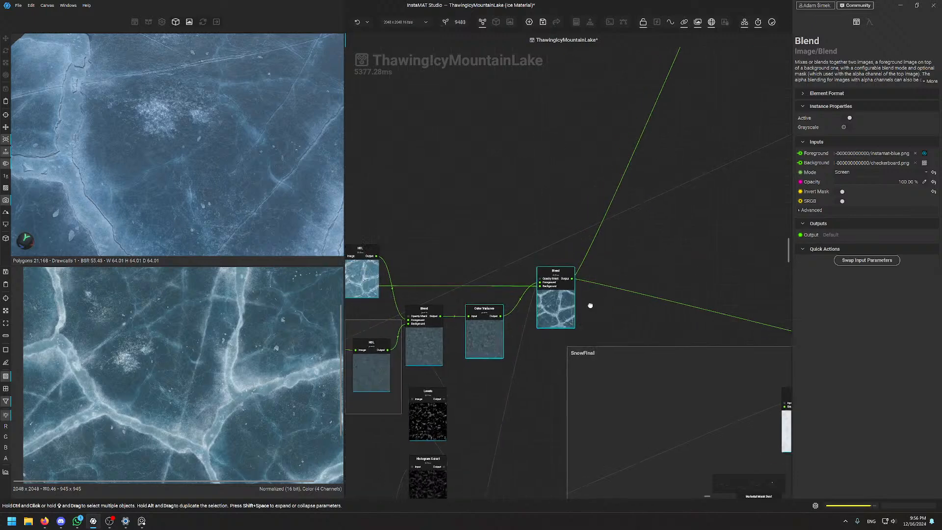
scroll(565, 381, up, 3)
scroll(616, 334, up, 4)
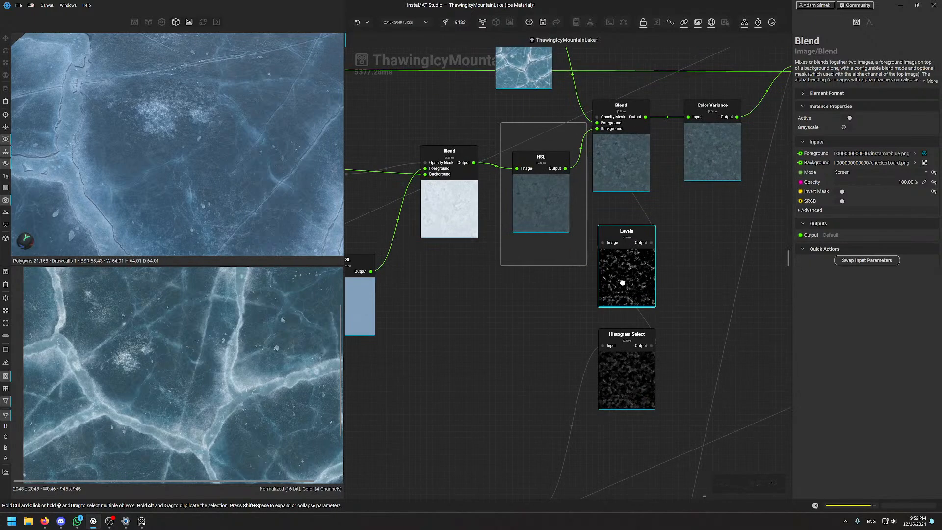
Check the frost Levels mask output and orbit to the ice plane's corner
click(622, 281)
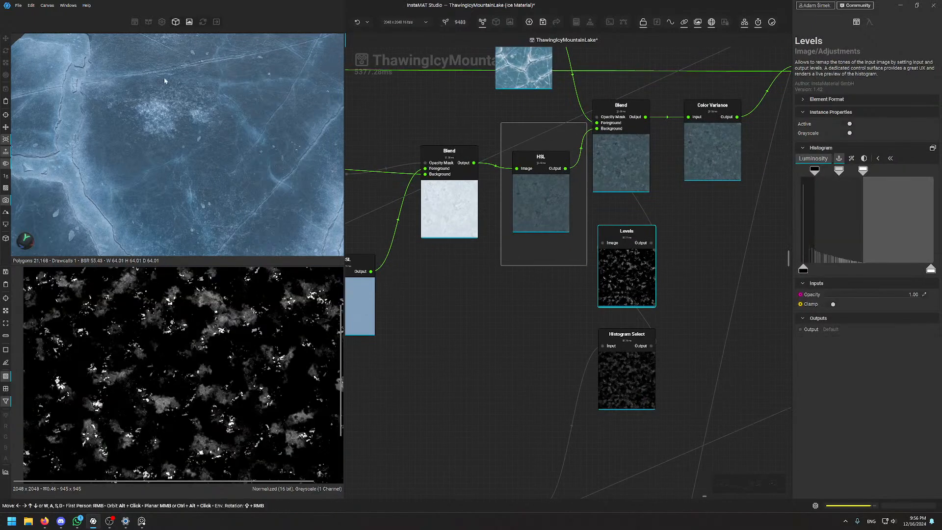
scroll(170, 164, down, 5)
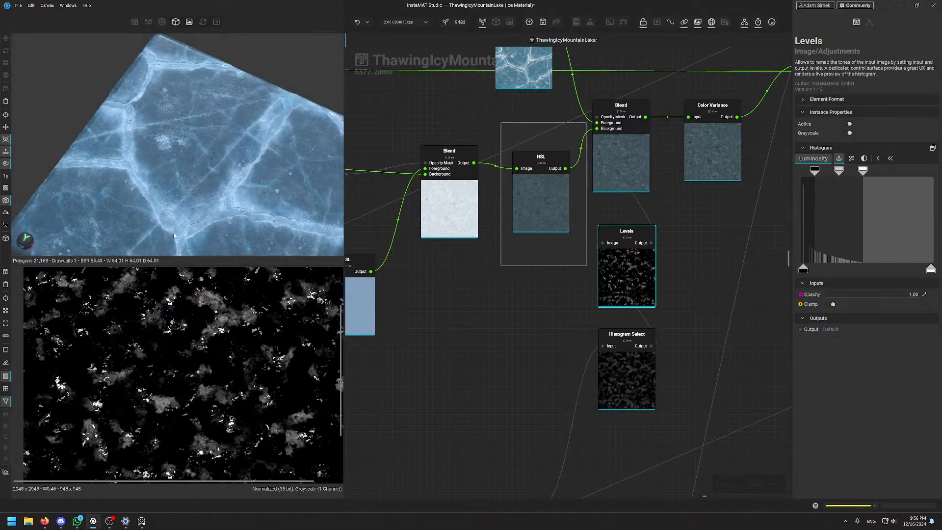
scroll(219, 93, up, 5)
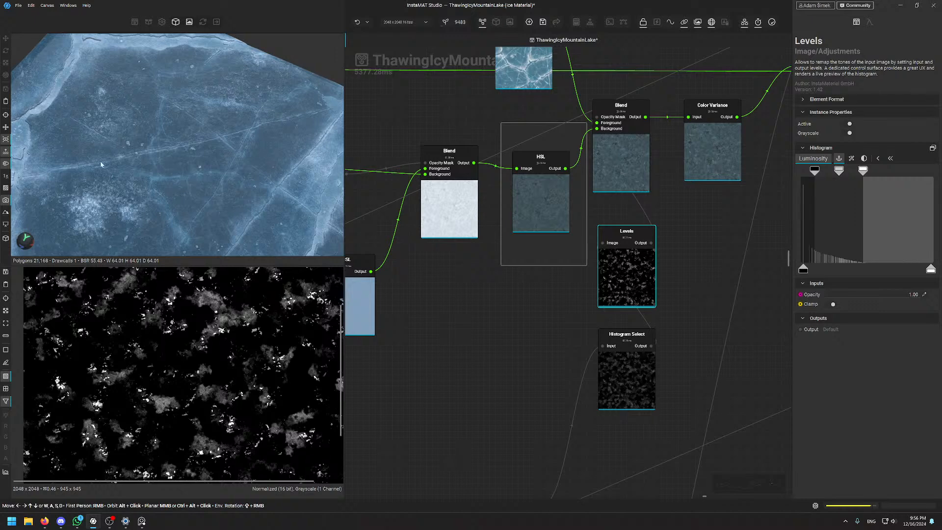
scroll(207, 141, down, 5)
alt+drag(207, 141, 189, 126)
scroll(198, 189, up, 3)
scroll(184, 172, up, 3)
scroll(160, 133, up, 3)
scroll(201, 182, down, 3)
scroll(201, 181, up, 3)
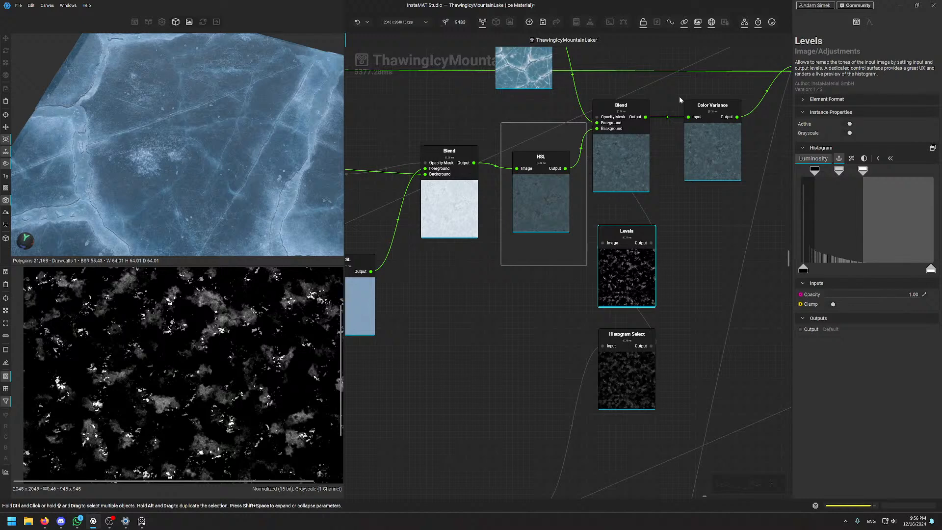
scroll(531, 201, down, 5)
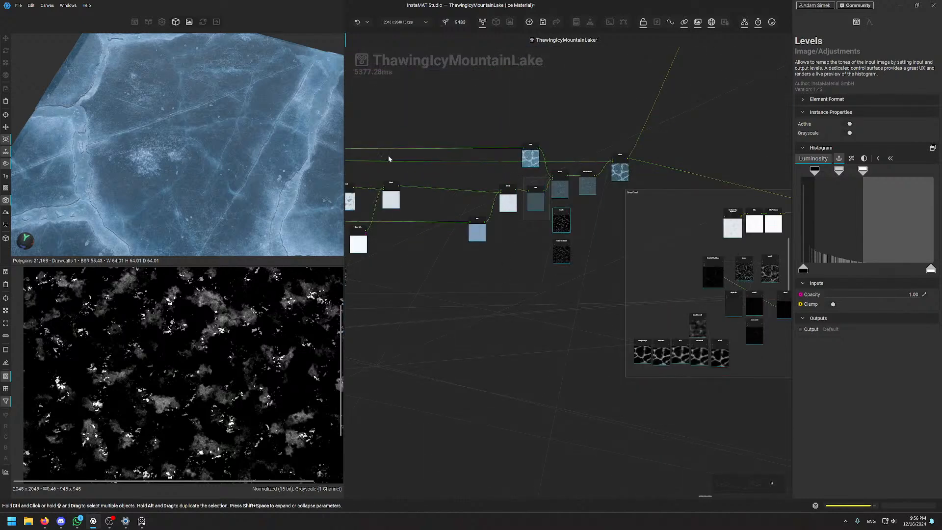
Pan the graph to the left-hand blend nodes and center the next Blend node
middle_drag(378, 169, 588, 149)
middle_drag(395, 186, 632, 160)
middle_drag(373, 177, 559, 167)
middle_drag(382, 150, 510, 160)
middle_drag(392, 153, 559, 201)
scroll(447, 138, up, 5)
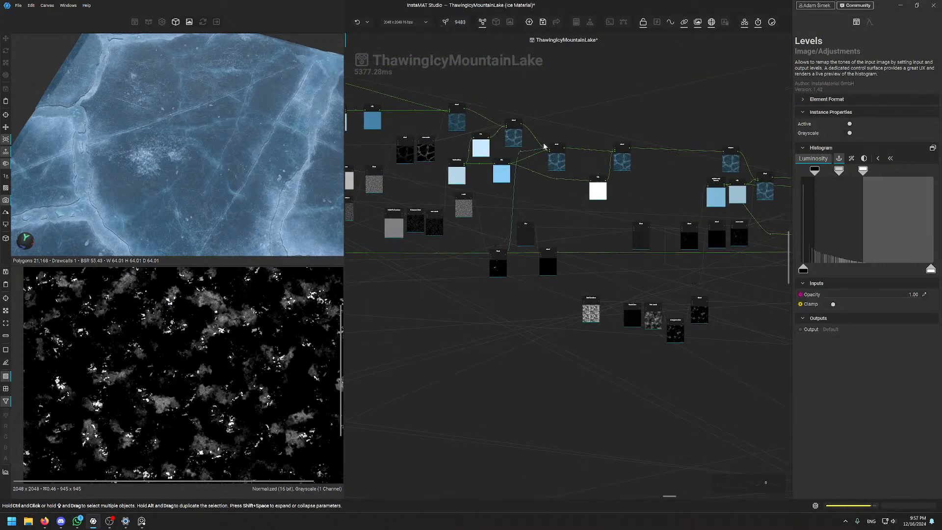
scroll(698, 241, up, 6)
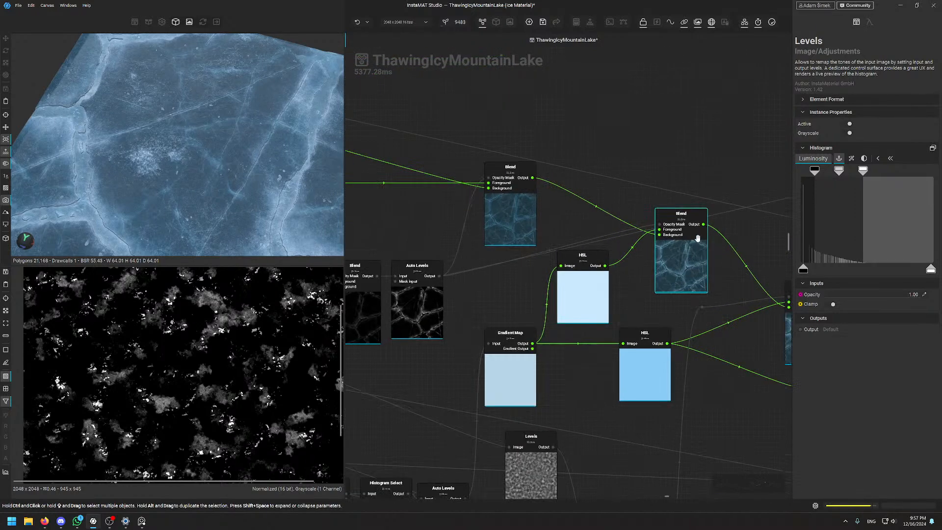
middle_drag(780, 329, 319, 168)
Inspect the Average-mode blend of the crack layers at 66.26% opacity
click(451, 327)
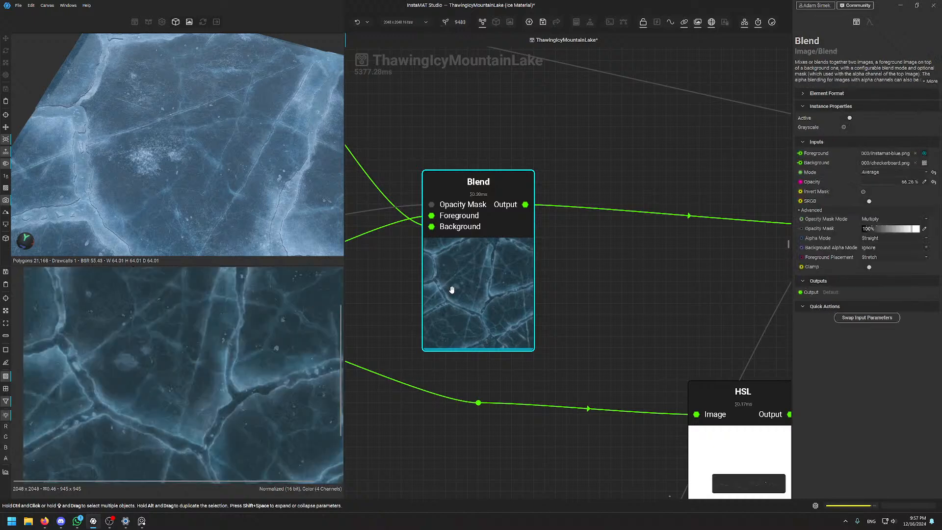
scroll(213, 330, down, 4)
scroll(209, 361, up, 5)
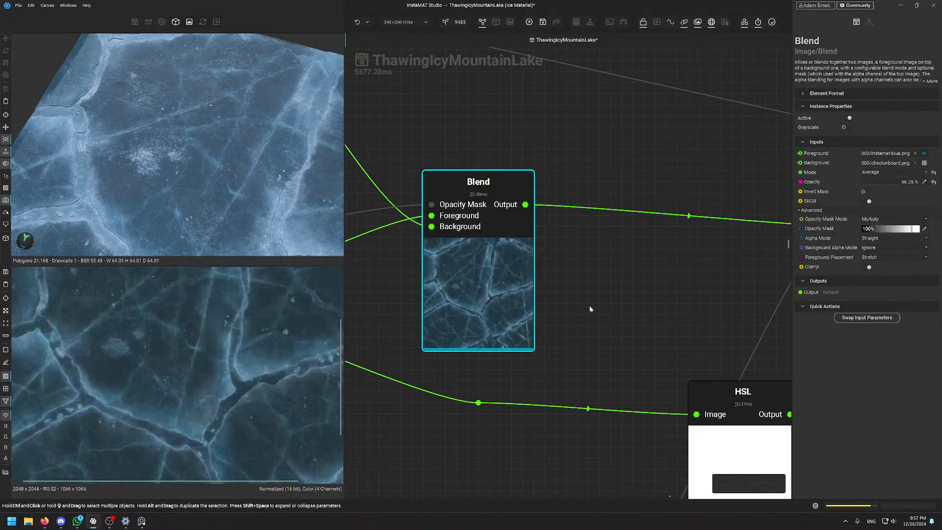
scroll(539, 324, down, 4)
scroll(531, 346, up, 1)
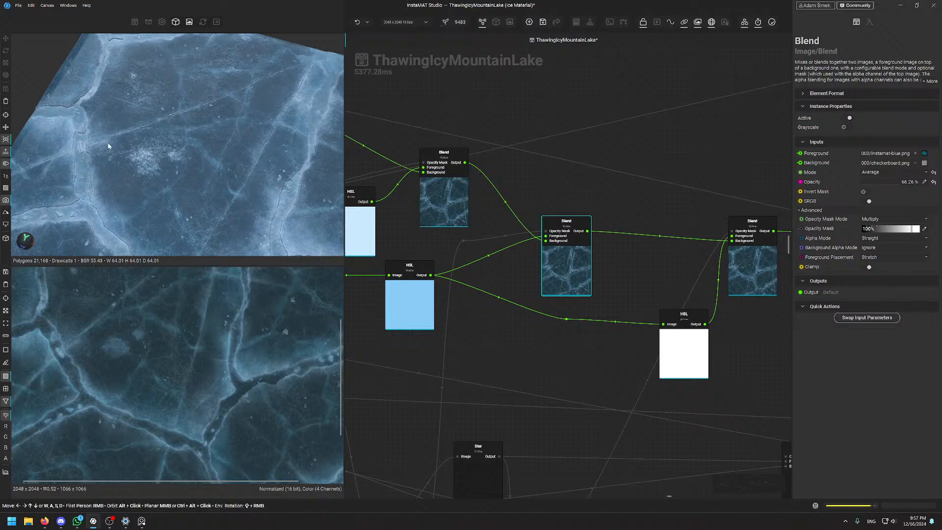
Inspect the rightmost Blend node's settings in the blend chain
middle_drag(670, 270, 687, 236)
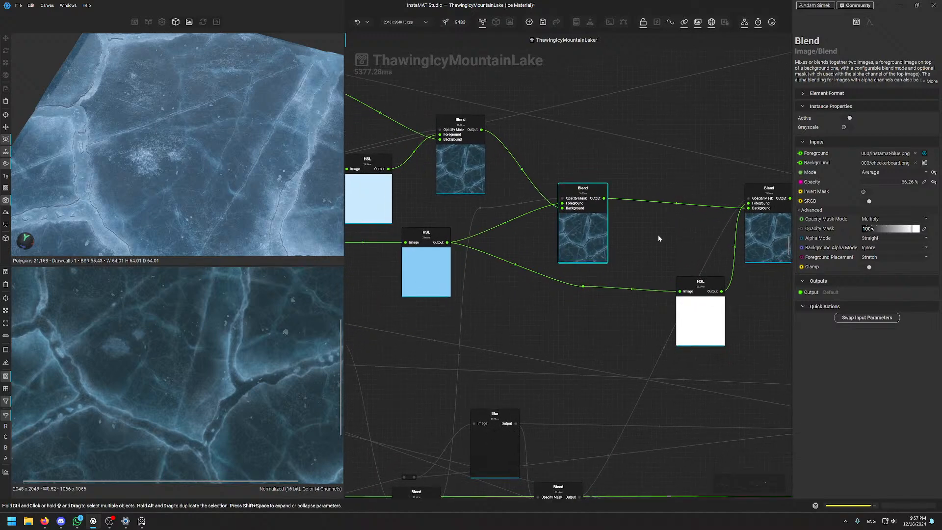
scroll(607, 227, up, 4)
middle_drag(765, 267, 539, 281)
scroll(590, 281, up, 1)
click(713, 246)
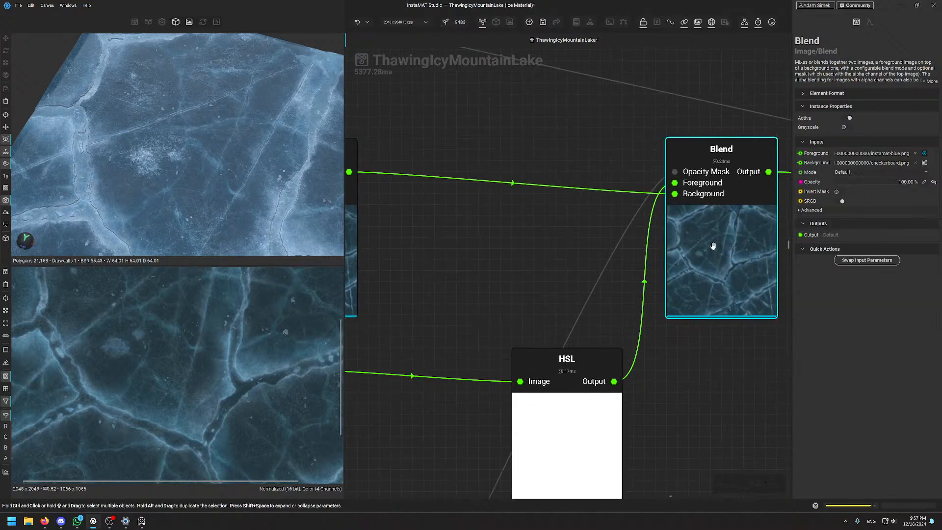
scroll(679, 350, down, 8)
Move the graph view to the Highpass and Dense Noise 2 crack-mask nodes
middle_drag(544, 347, 594, 232)
scroll(589, 228, up, 6)
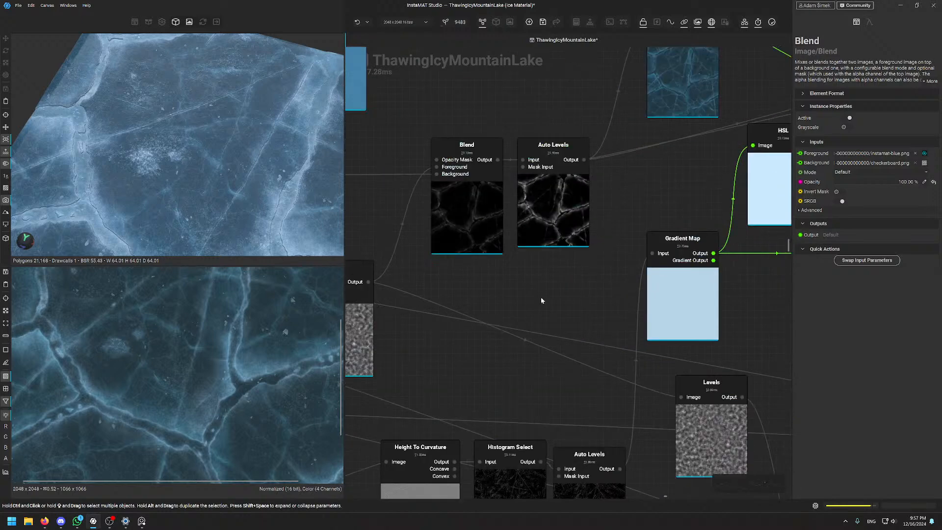
scroll(549, 260, down, 5)
scroll(489, 252, up, 3)
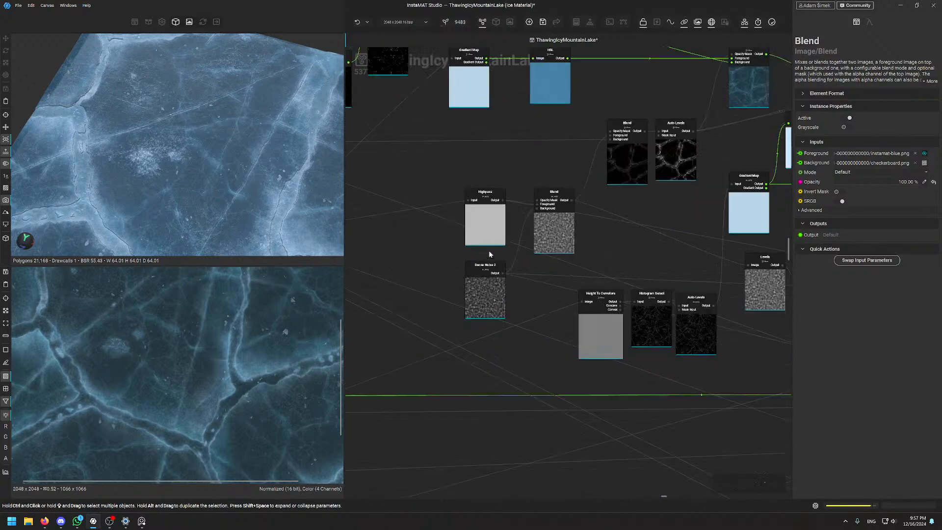
scroll(488, 254, up, 1)
Preview the Dense Noise 2 and Height To Curvature outputs in the 2D view
click(487, 291)
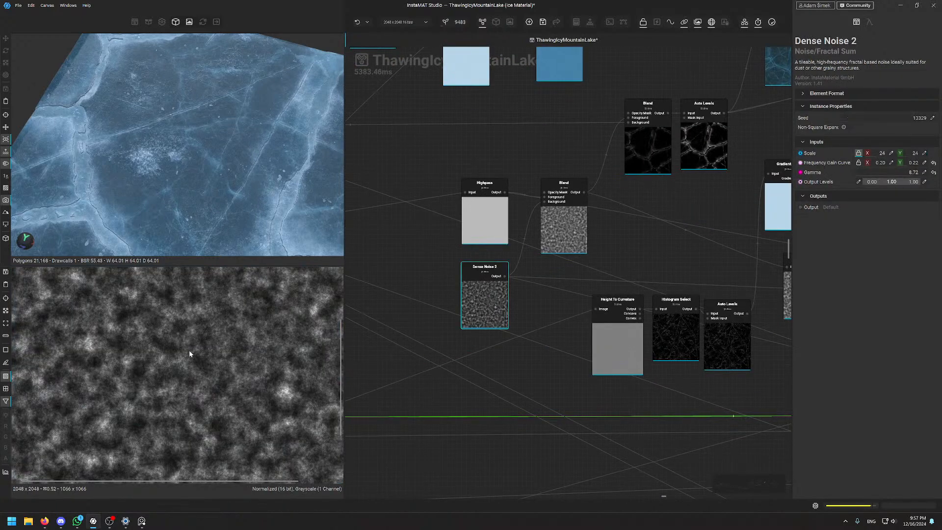
middle_drag(640, 258, 575, 249)
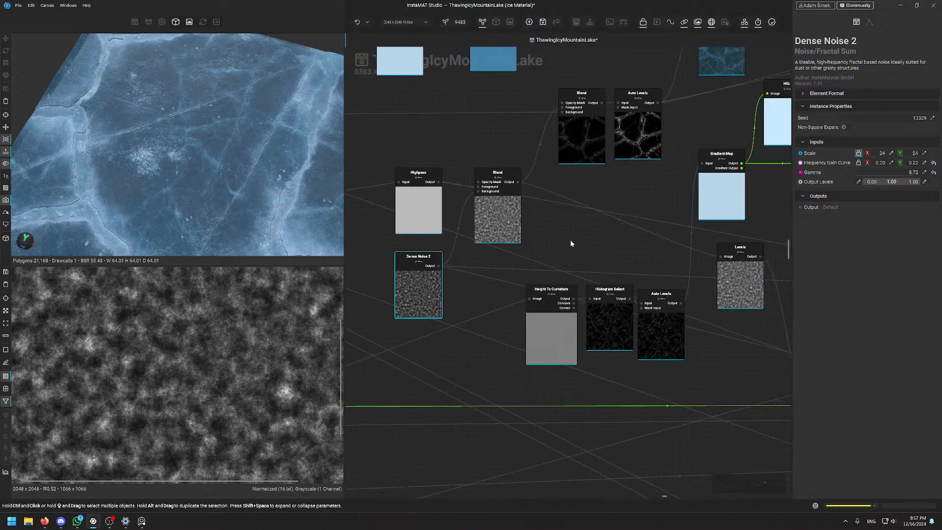
mouse_move(548, 342)
mouse_down()
mouse_move(527, 365)
mouse_move(539, 339)
mouse_move(548, 342)
mouse_up()
scroll(214, 358, down, 4)
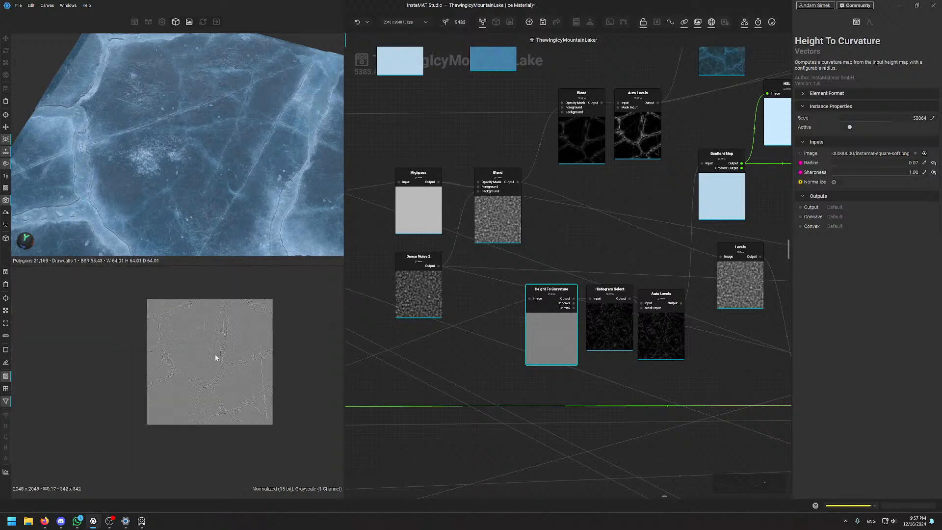
scroll(214, 358, up, 6)
scroll(225, 334, up, 2)
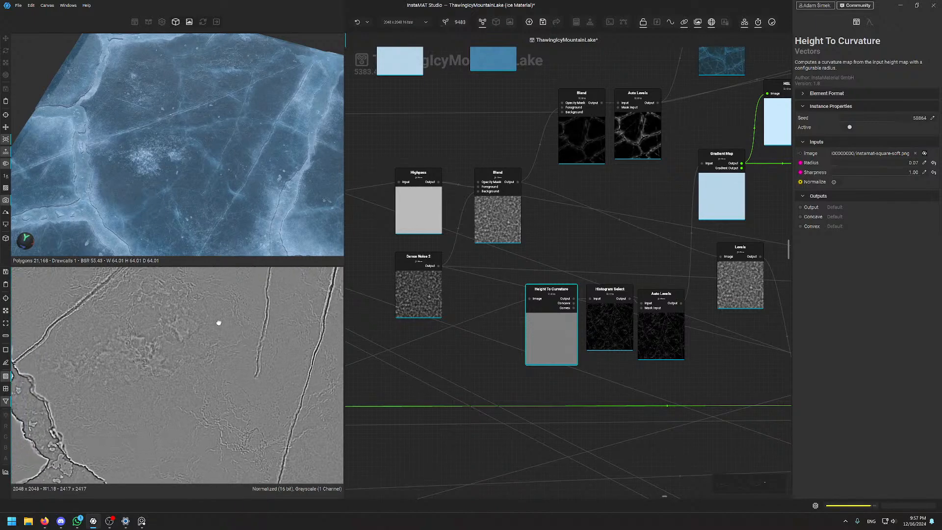
scroll(189, 414, up, 8)
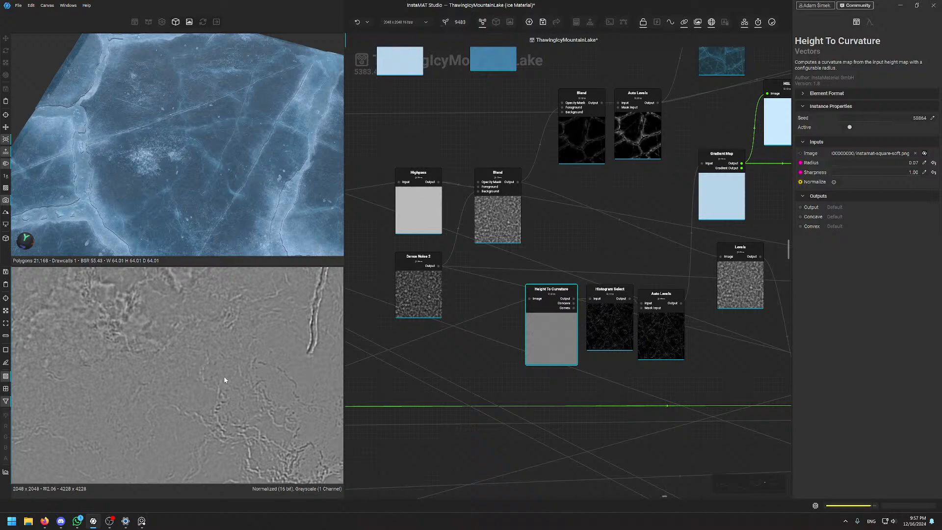
scroll(223, 380, down, 10)
scroll(211, 343, up, 8)
scroll(225, 353, up, 3)
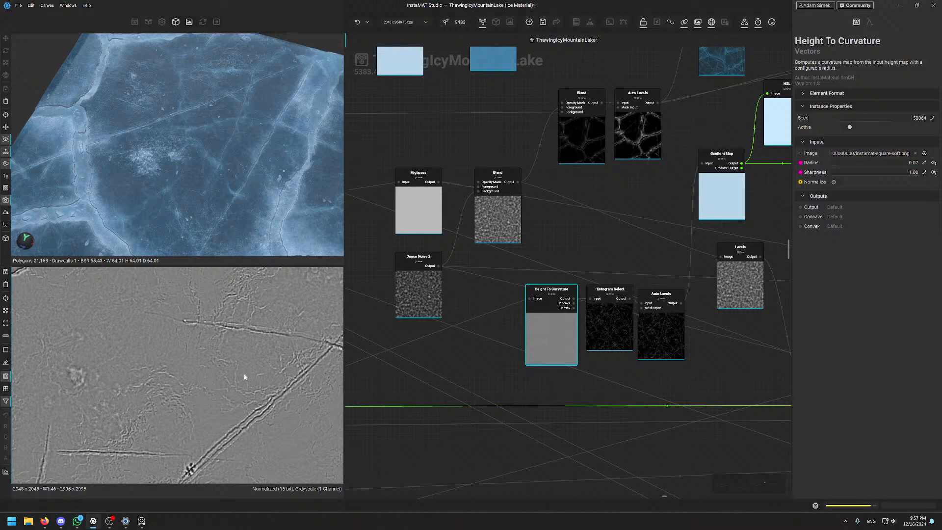
scroll(241, 374, up, 1)
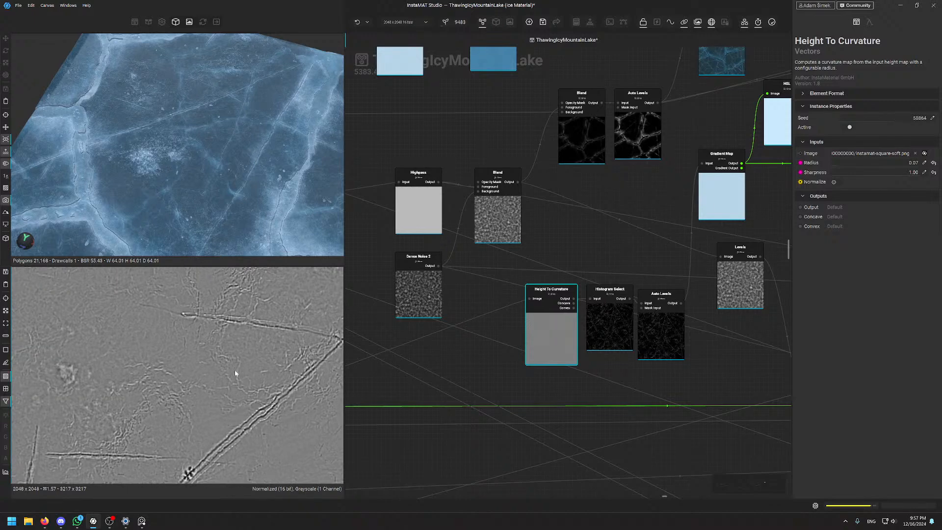
Pan the curvature preview across the cracks and check the node's output format settings
middle_drag(240, 364, 188, 431)
scroll(189, 377, down, 5)
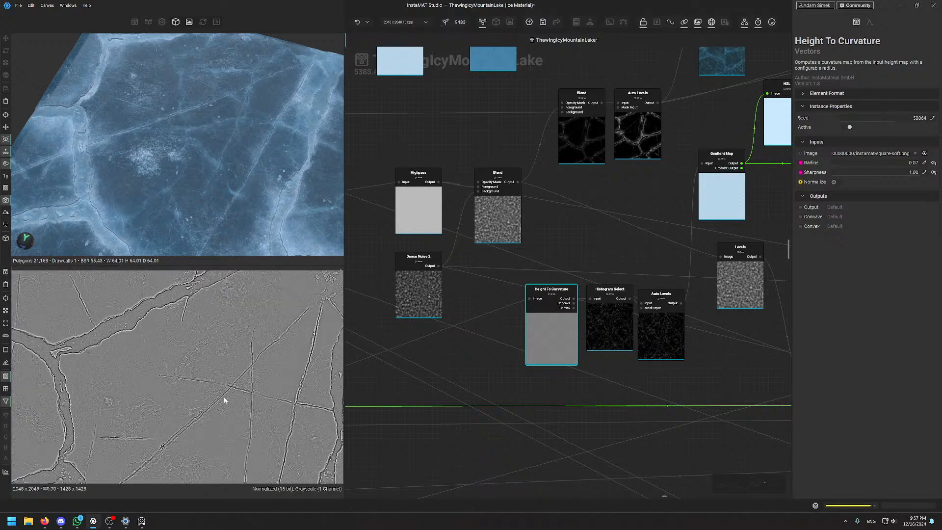
middle_drag(179, 396, 174, 330)
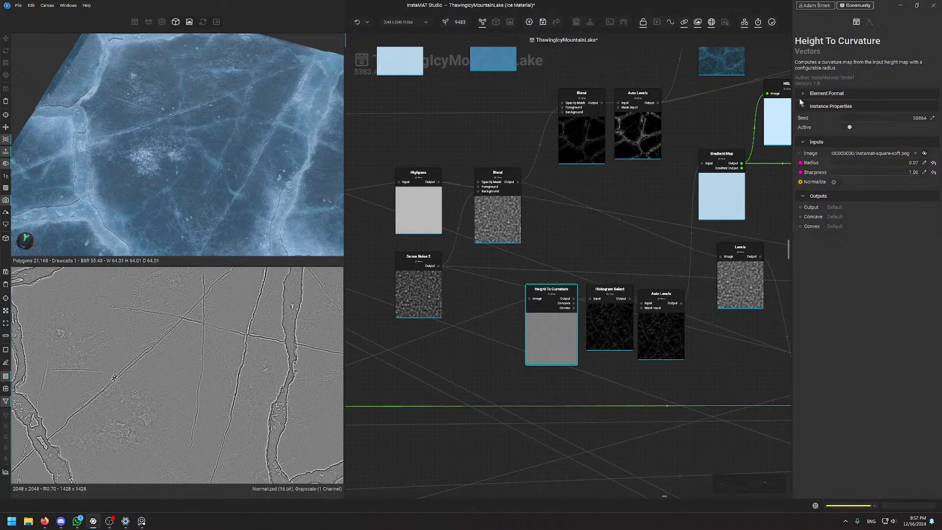
click(818, 93)
click(818, 94)
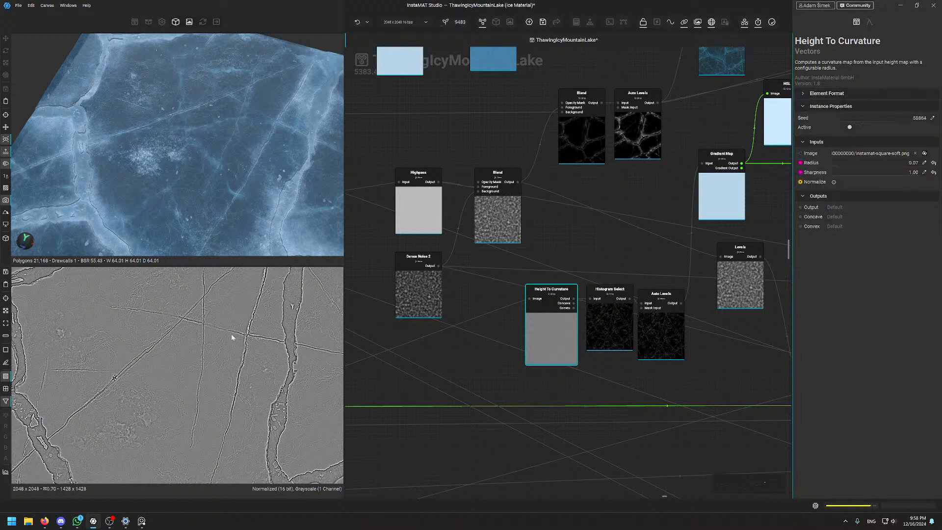
scroll(226, 348, up, 3)
middle_drag(634, 260, 603, 264)
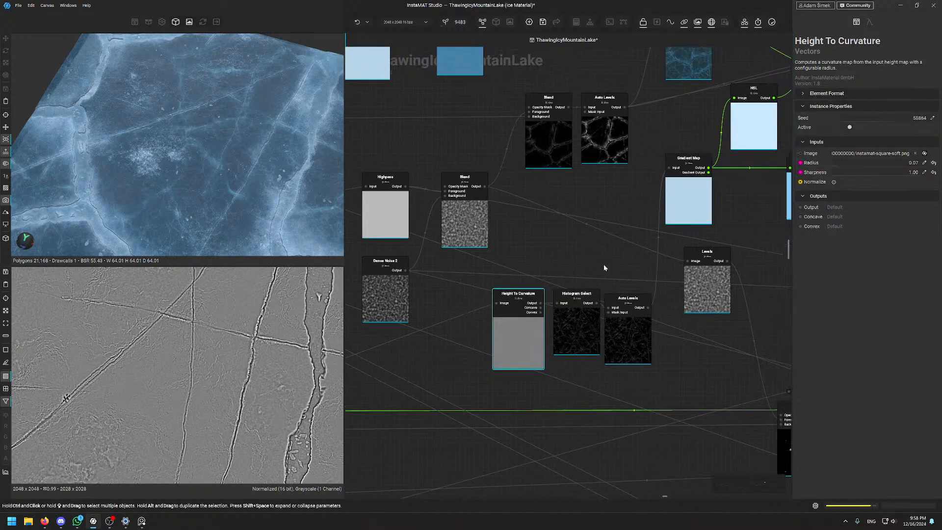
Preview the Histogram Select, Auto Levels, Gradient Map and saturated blue HSL outputs
click(571, 330)
scroll(174, 370, down, 3)
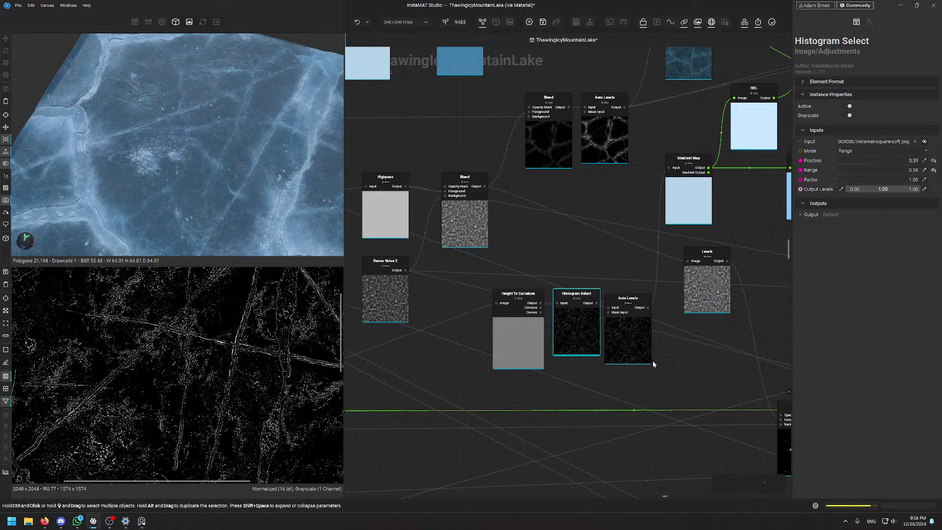
scroll(232, 408, down, 2)
click(617, 338)
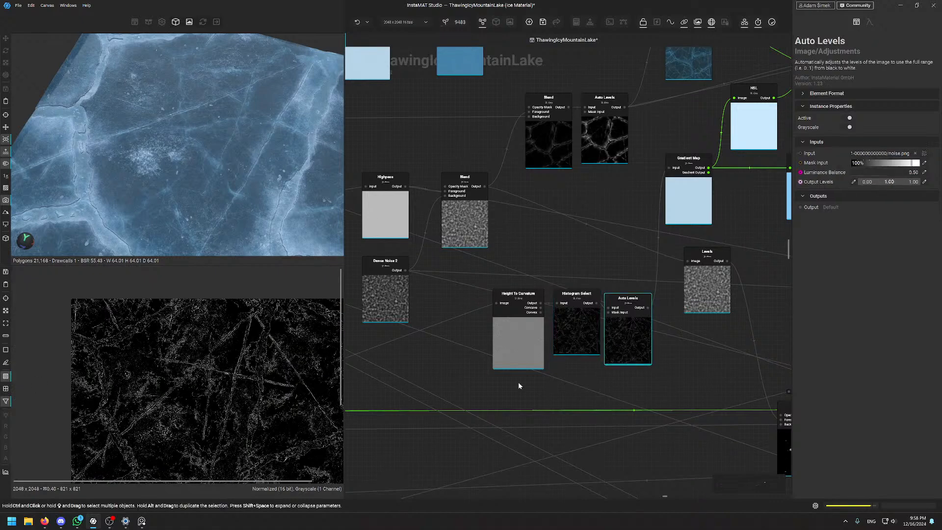
click(697, 193)
scroll(257, 391, up, 2)
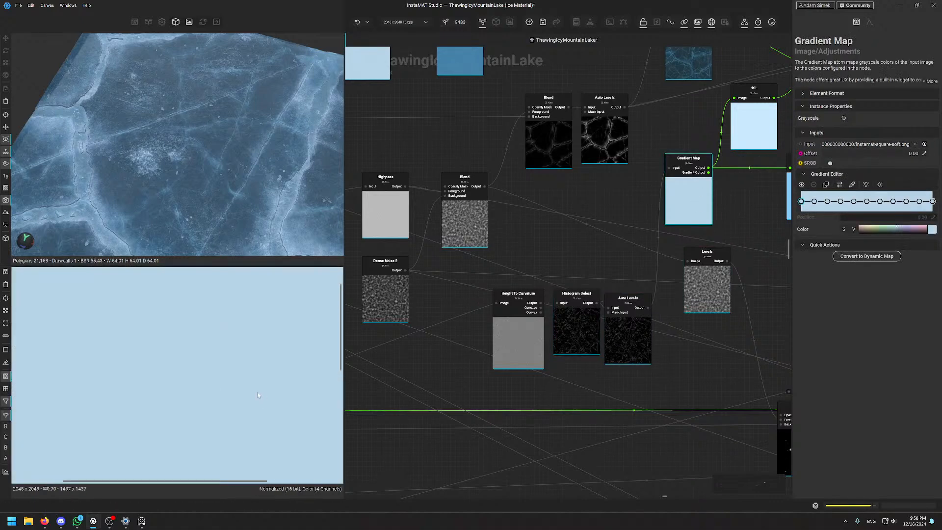
scroll(209, 370, down, 3)
scroll(210, 367, down, 4)
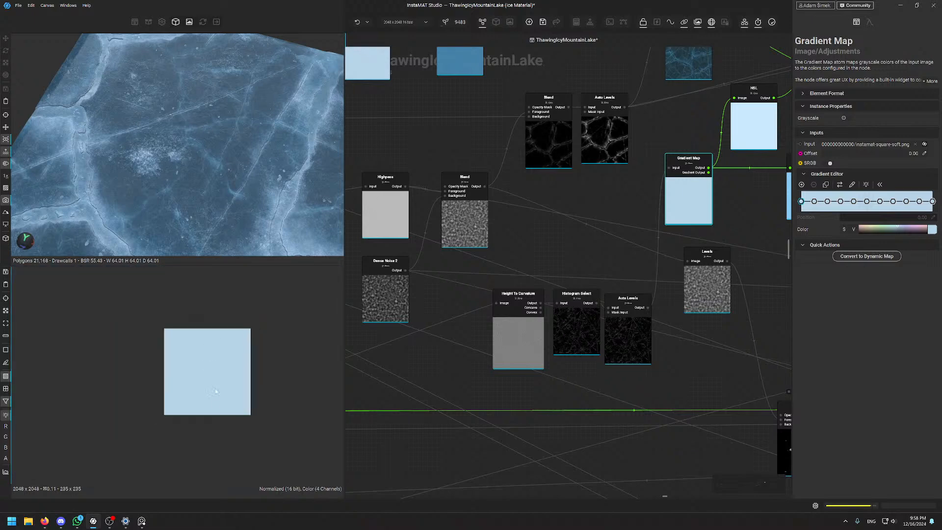
scroll(199, 376, up, 7)
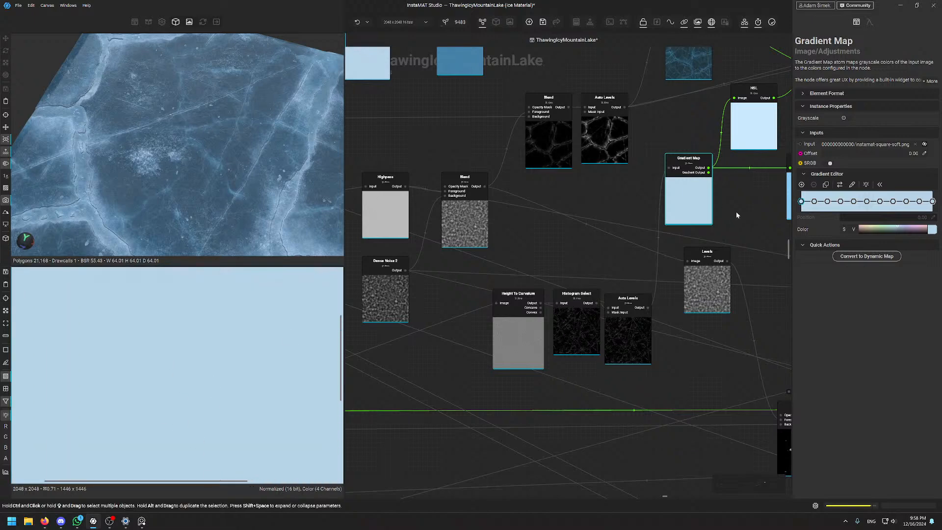
middle_drag(735, 206, 444, 313)
click(507, 285)
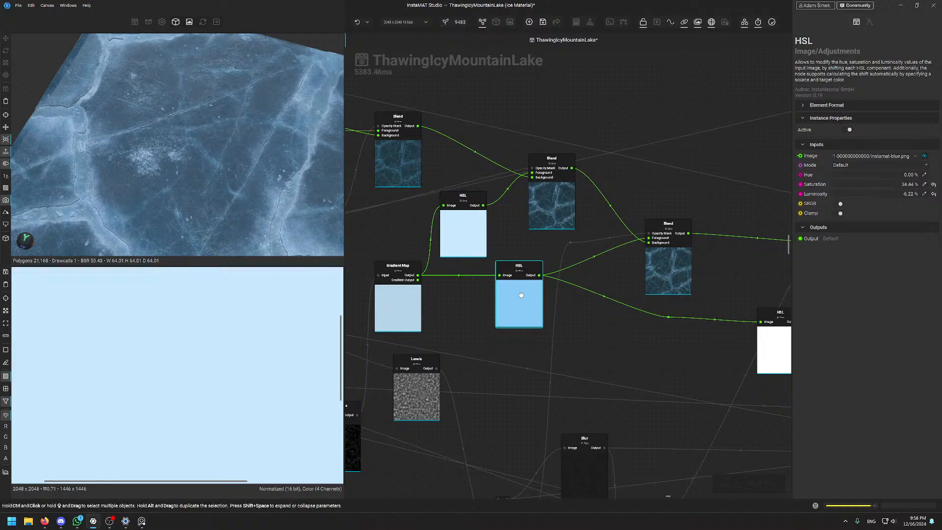
Preview the light-blue HSL, then try Maximum Blend opacities between about 56% and 100%
click(463, 231)
click(574, 191)
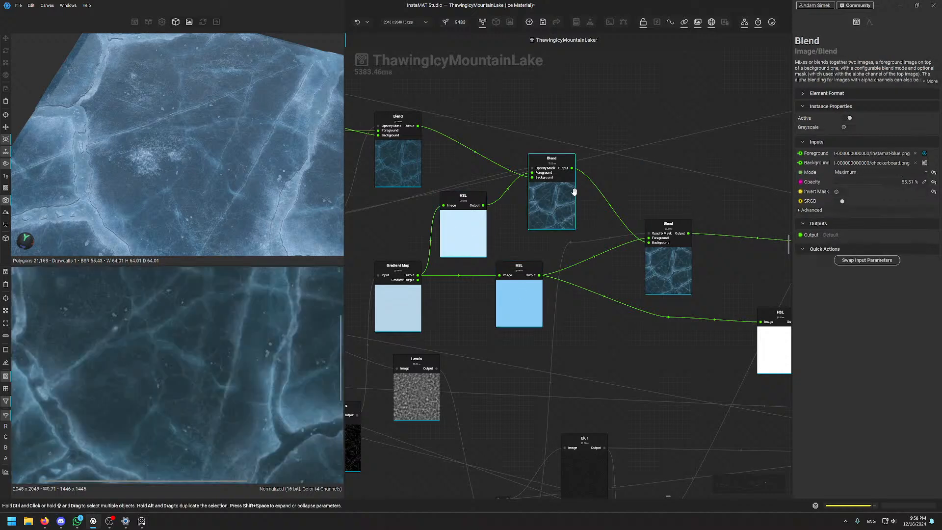
scroll(211, 407, down, 4)
scroll(210, 410, up, 3)
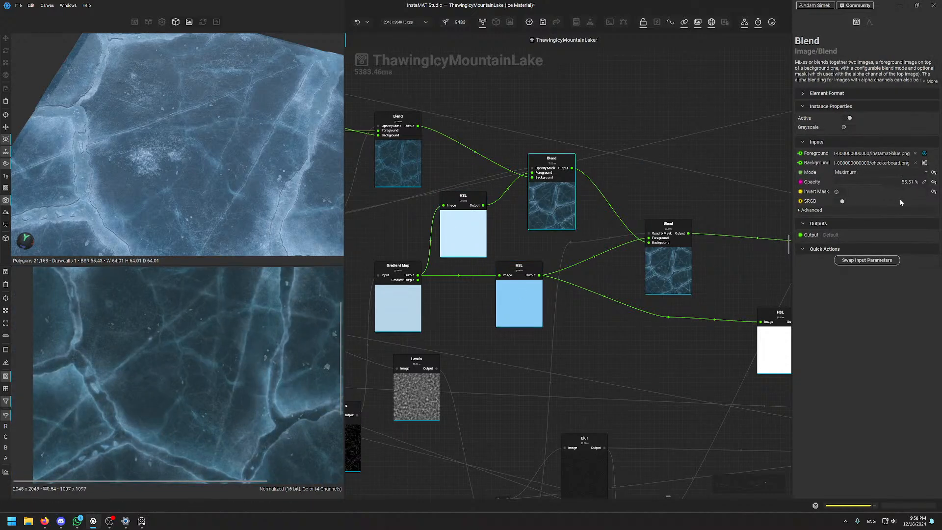
drag(884, 181, 918, 181)
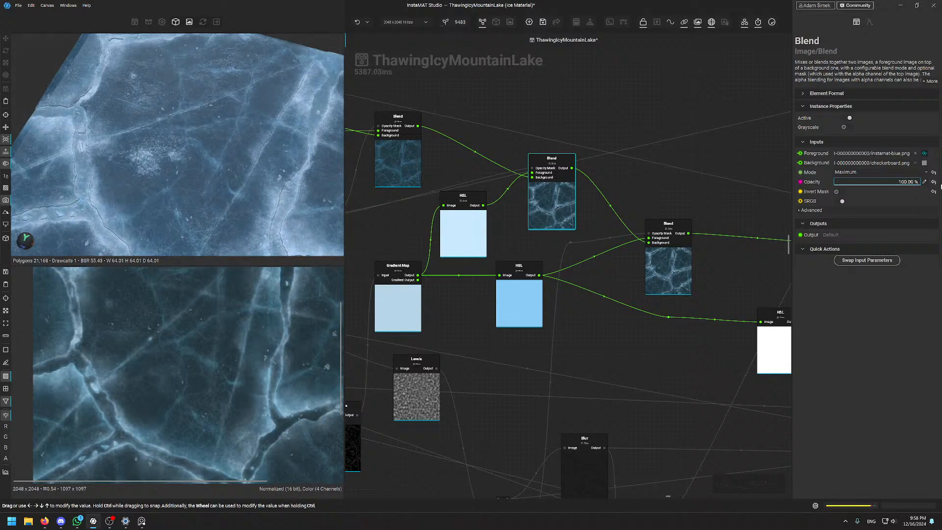
drag(939, 186, 913, 196)
drag(918, 196, 773, 187)
mouse_move(882, 183)
mouse_down()
mouse_move(896, 184)
mouse_move(888, 185)
mouse_up()
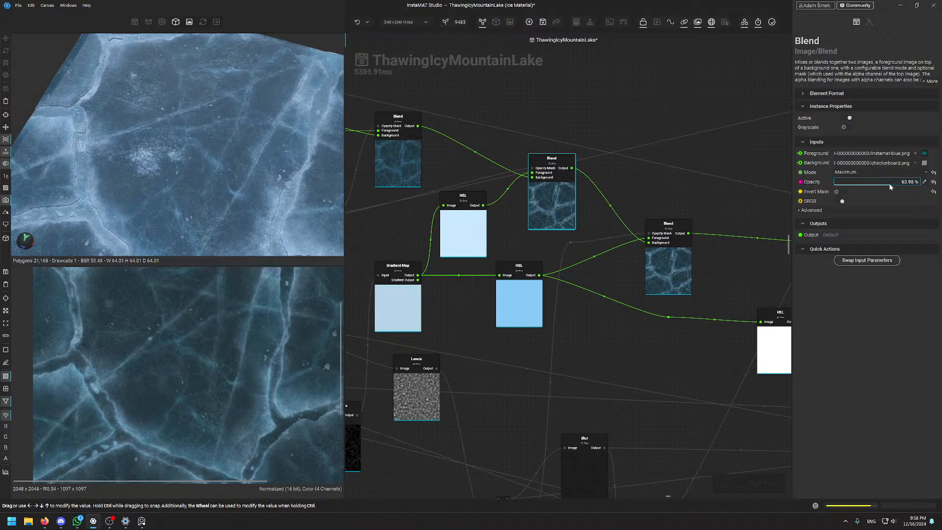
Compare previews and set the Maximum Blend opacity to about 78.81%
click(632, 193)
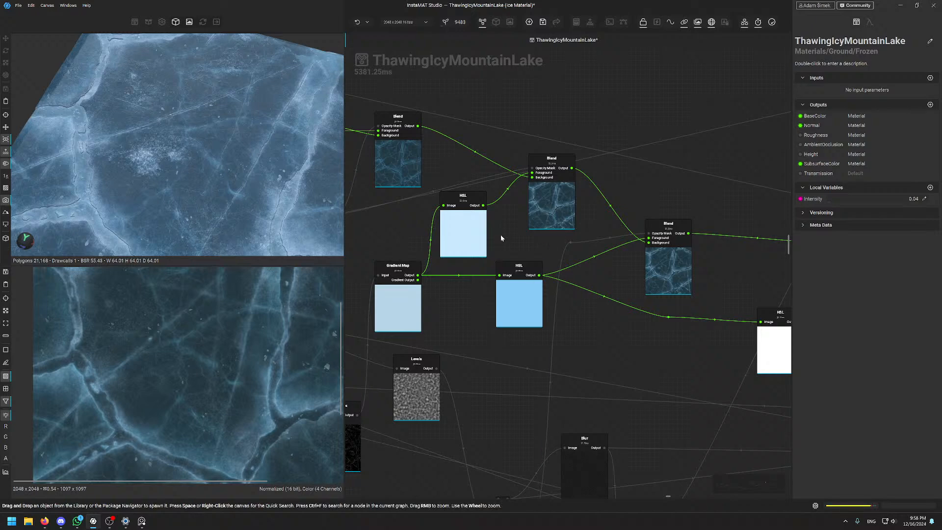
click(565, 175)
drag(874, 187, 911, 189)
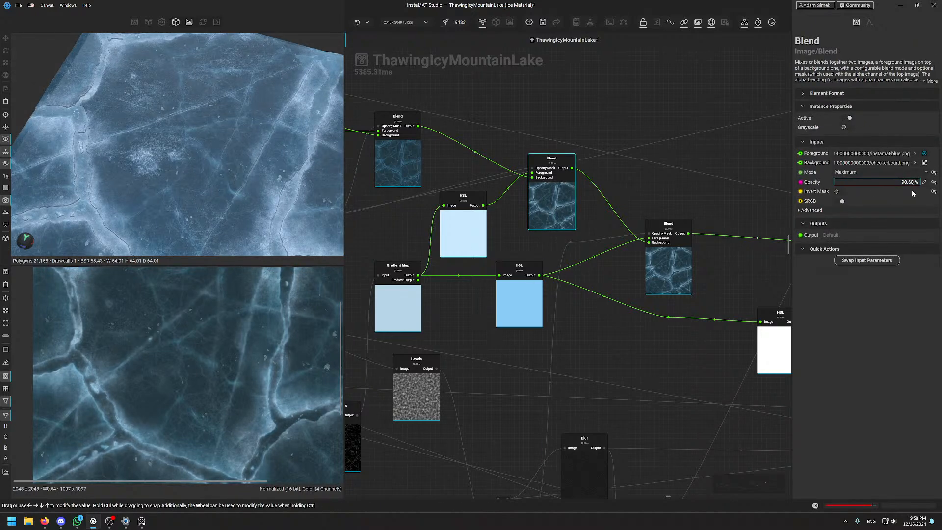
scroll(225, 193, down, 3)
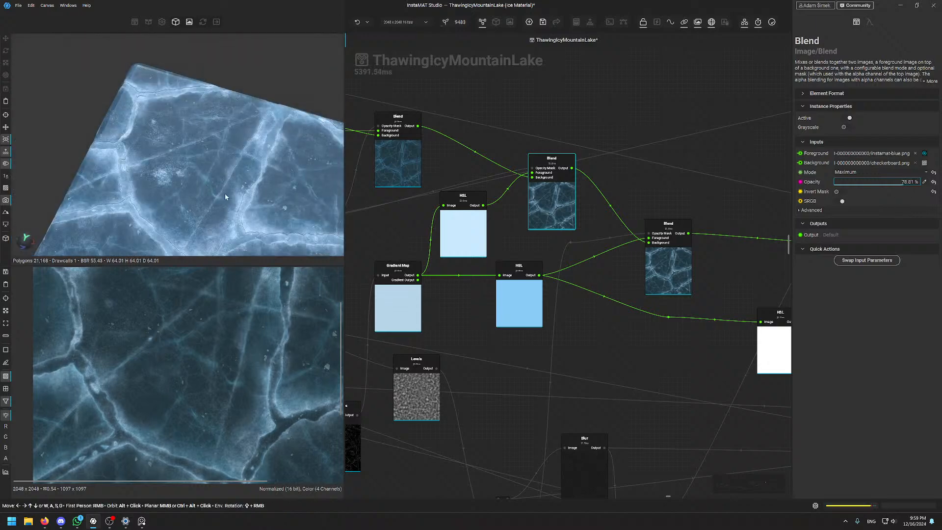
Orbit the 3D view and sweep the lighting to check the brighter ice cracks
drag(224, 193, 223, 132)
scroll(211, 132, up, 5)
mouse_move(223, 133)
shift+right_down()
mouse_move(206, 127)
mouse_move(229, 128)
shift+right_up()
drag(230, 134, 229, 125)
shift+right_drag(229, 125, 256, 144)
drag(256, 144, 220, 128)
mouse_move(220, 128)
shift+right_down()
mouse_move(250, 130)
mouse_move(236, 131)
shift+right_up()
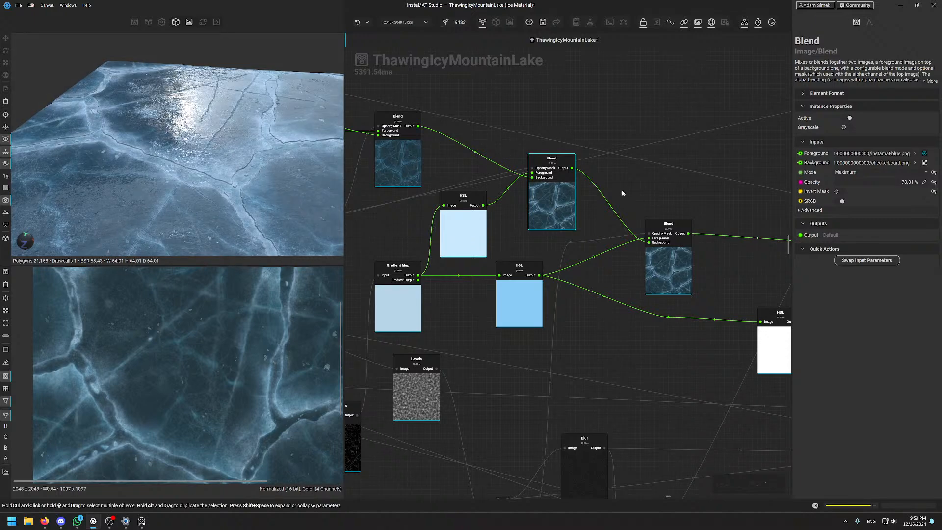
click(661, 255)
scroll(152, 376, up, 6)
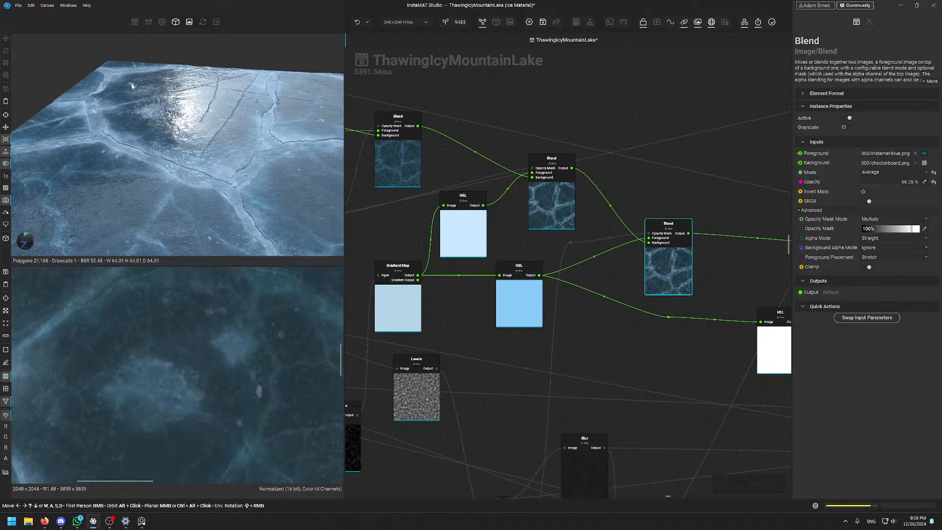
scroll(154, 108, up, 4)
alt+drag(142, 113, 146, 92)
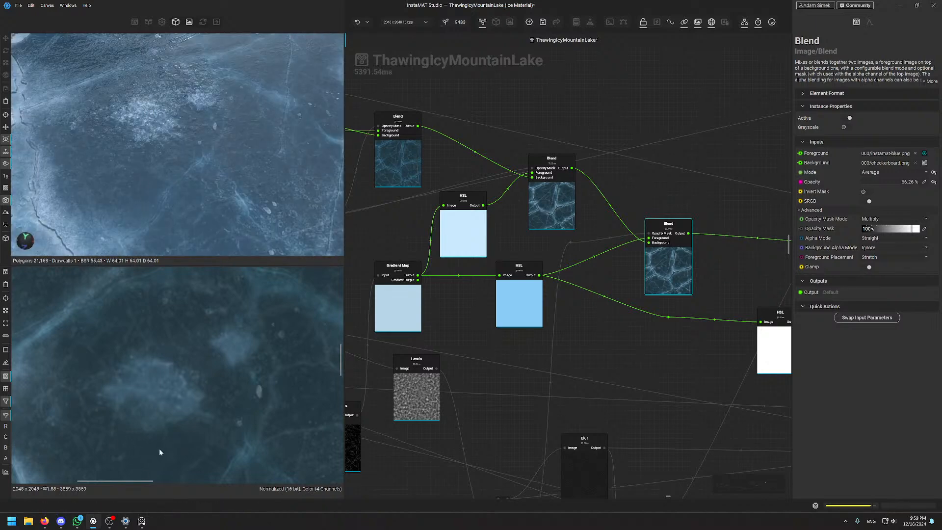
scroll(139, 369, down, 1)
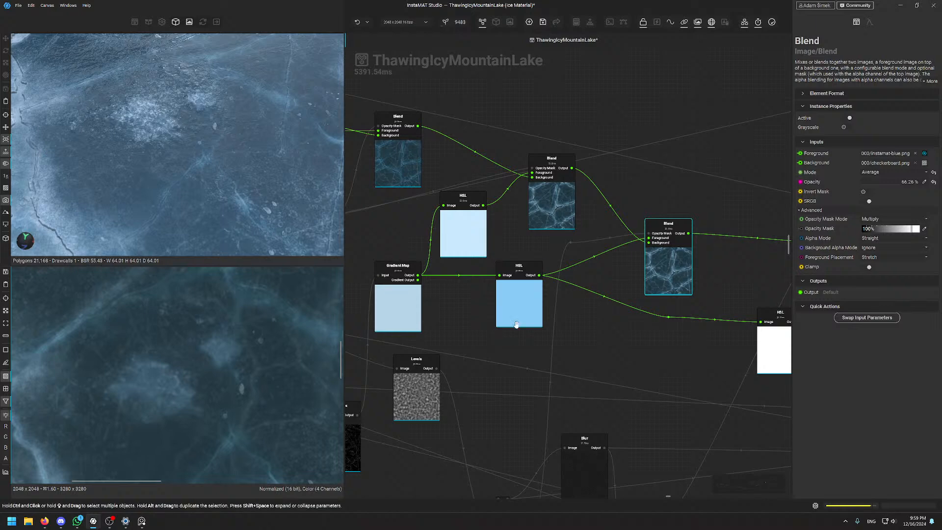
click(535, 309)
click(658, 254)
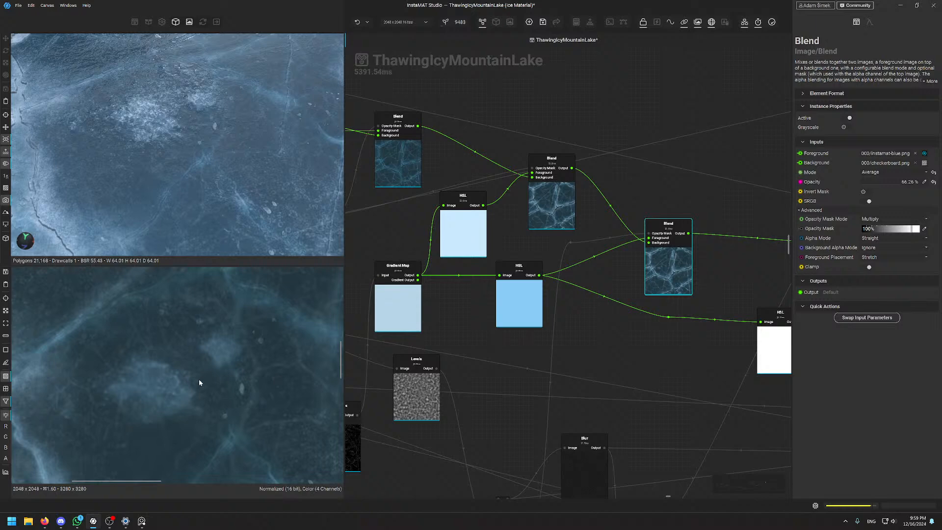
mouse_move(901, 184)
mouse_down()
mouse_move(843, 181)
mouse_move(912, 183)
mouse_move(894, 181)
mouse_up()
right_click(893, 181)
click(652, 185)
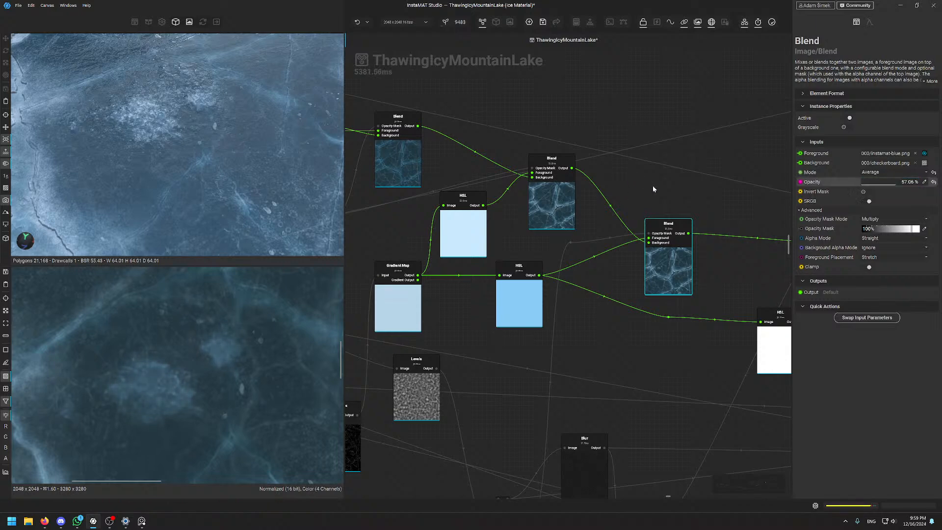
click(672, 193)
click(670, 259)
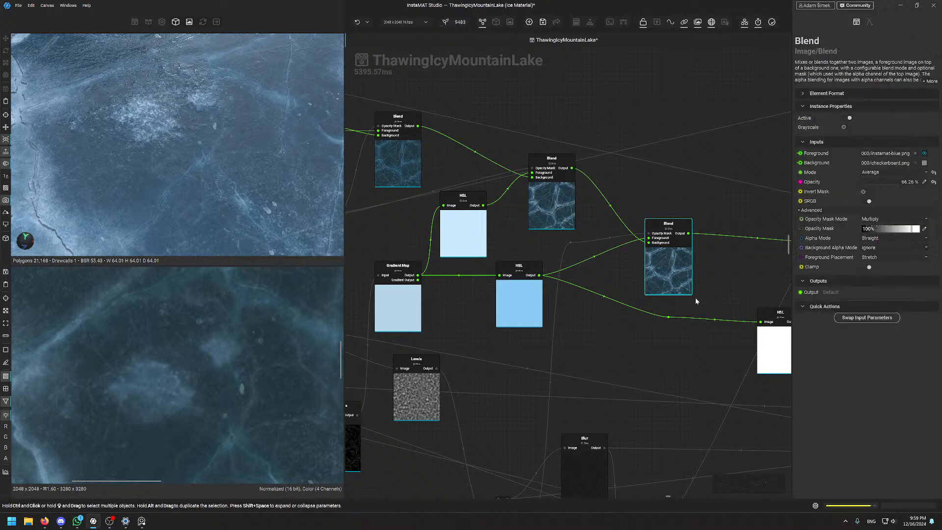
middle_drag(730, 291, 576, 292)
scroll(545, 276, down, 5)
scroll(566, 247, up, 3)
scroll(681, 213, up, 4)
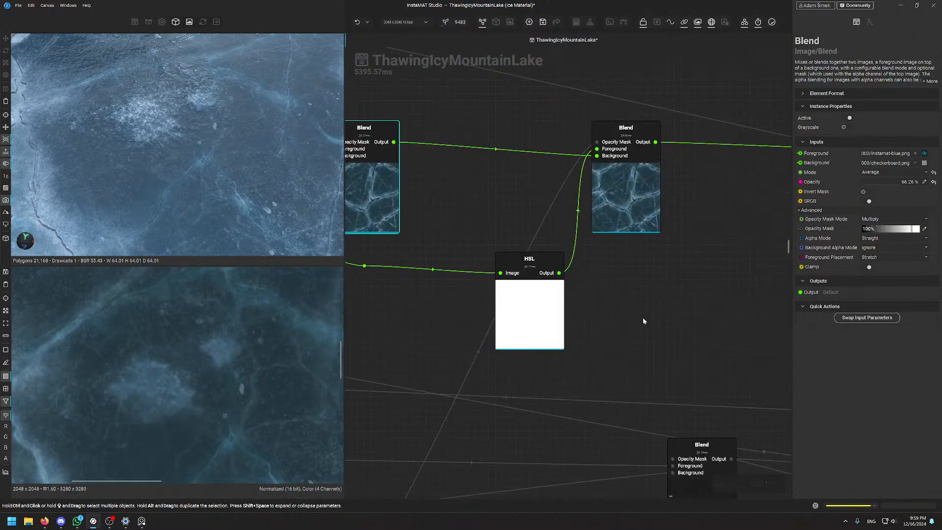
click(625, 210)
scroll(144, 372, up, 4)
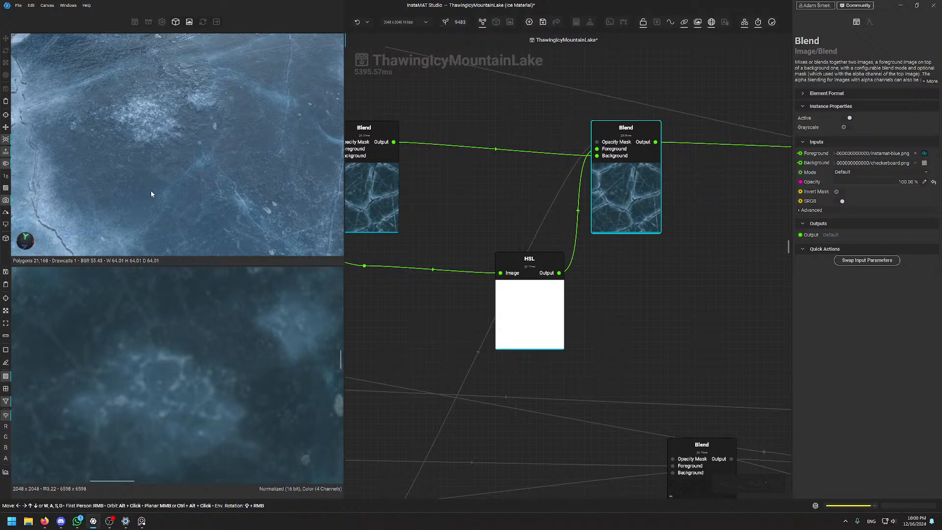
scroll(140, 147, down, 3)
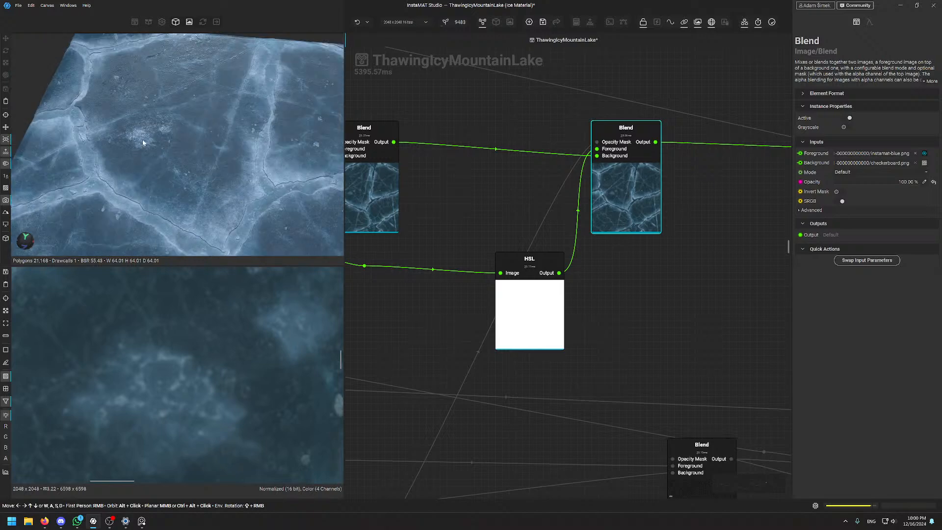
scroll(140, 135, up, 4)
scroll(139, 143, down, 3)
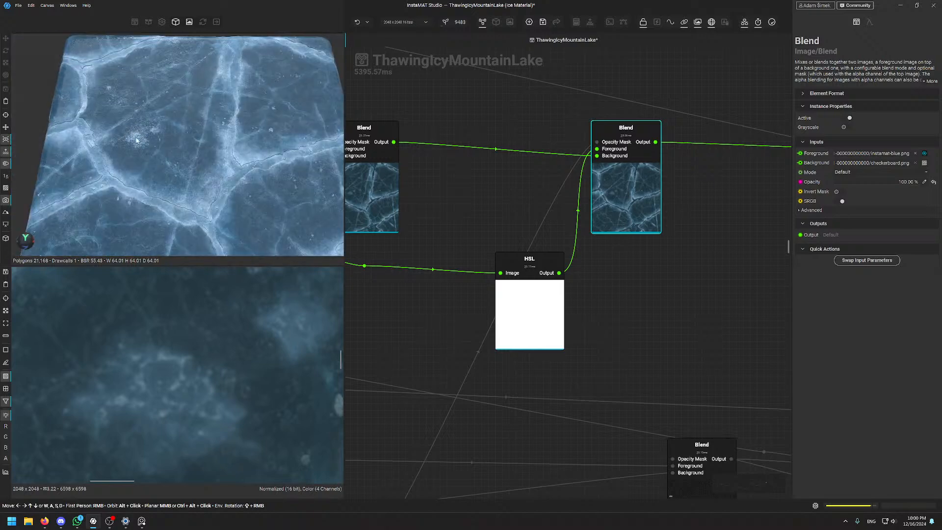
scroll(539, 290, down, 5)
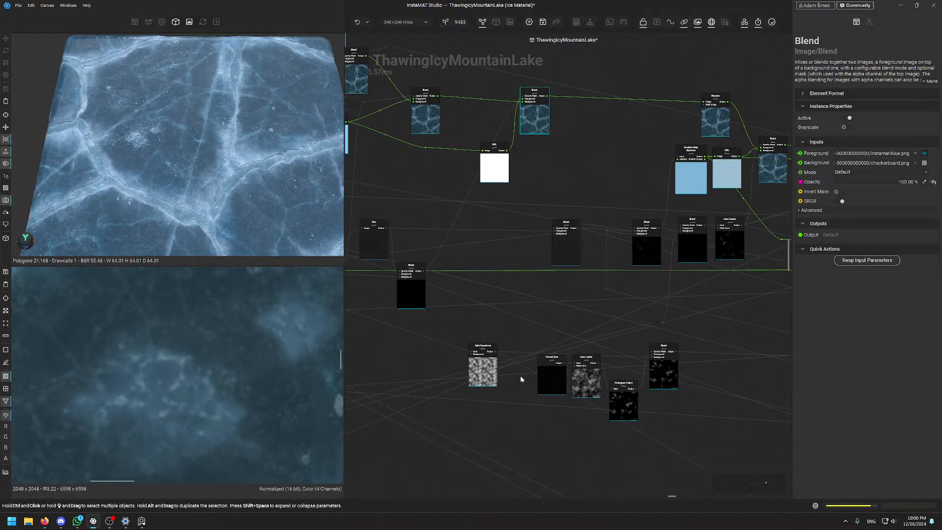
middle_drag(521, 379, 632, 294)
scroll(617, 260, down, 3)
middle_drag(649, 256, 589, 258)
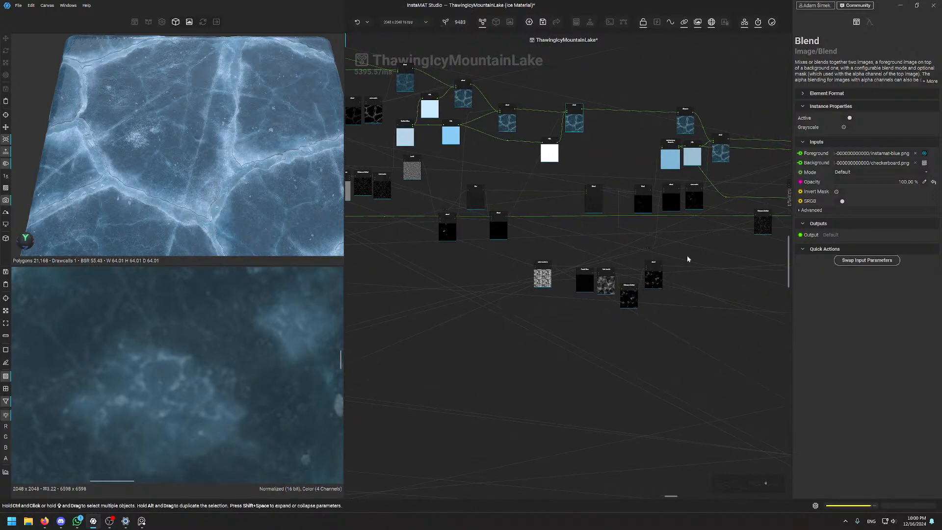
scroll(681, 248, up, 4)
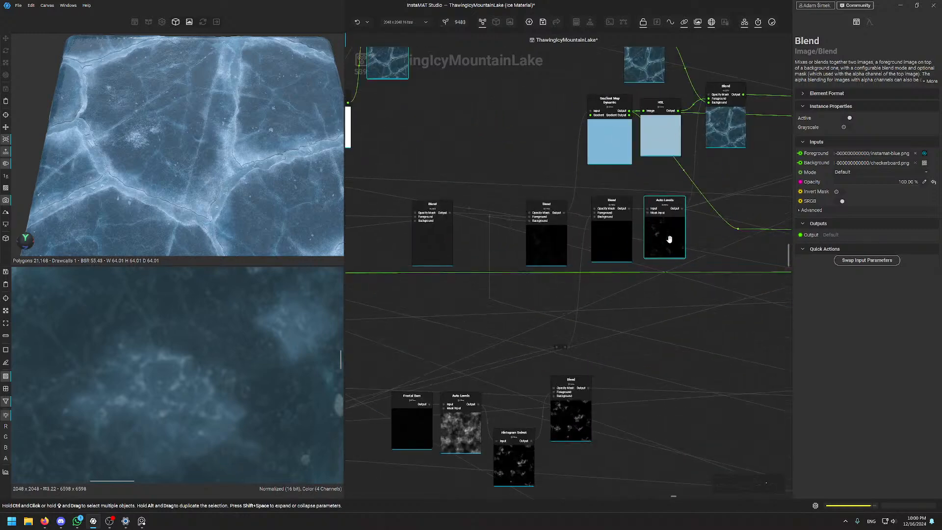
middle_drag(594, 302, 474, 479)
scroll(582, 381, up, 3)
double_click(526, 428)
scroll(245, 369, down, 5)
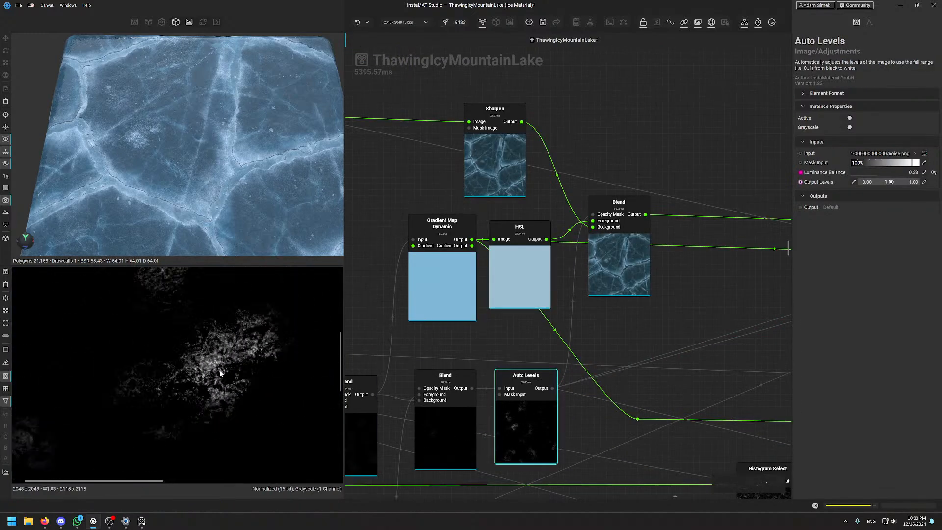
scroll(220, 374, up, 4)
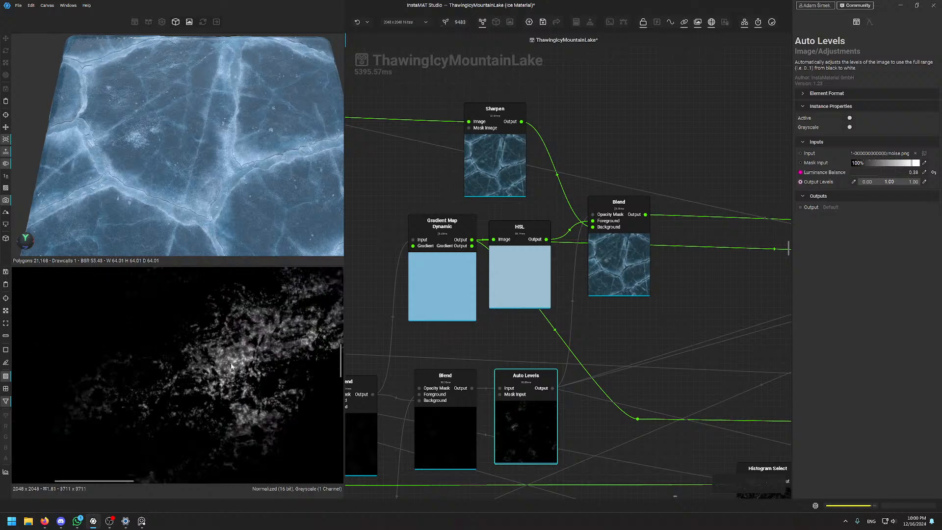
scroll(231, 366, up, 3)
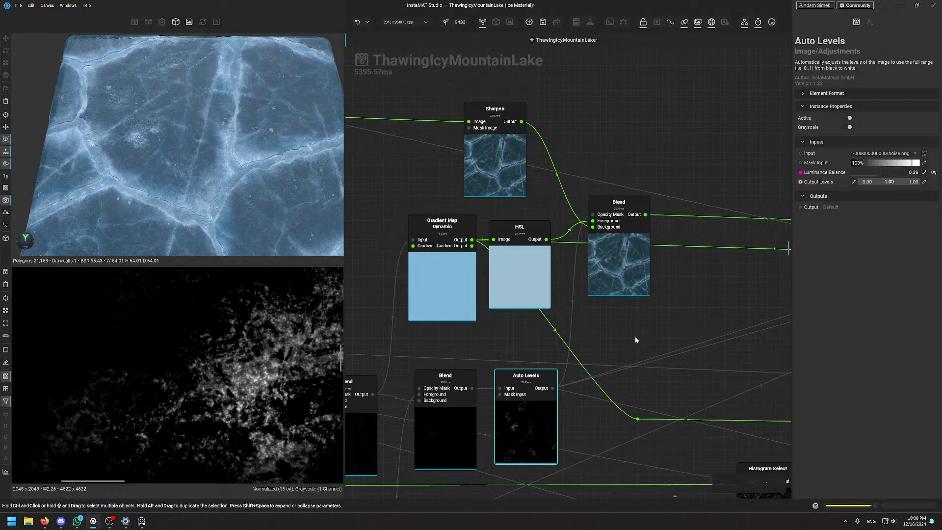
click(627, 291)
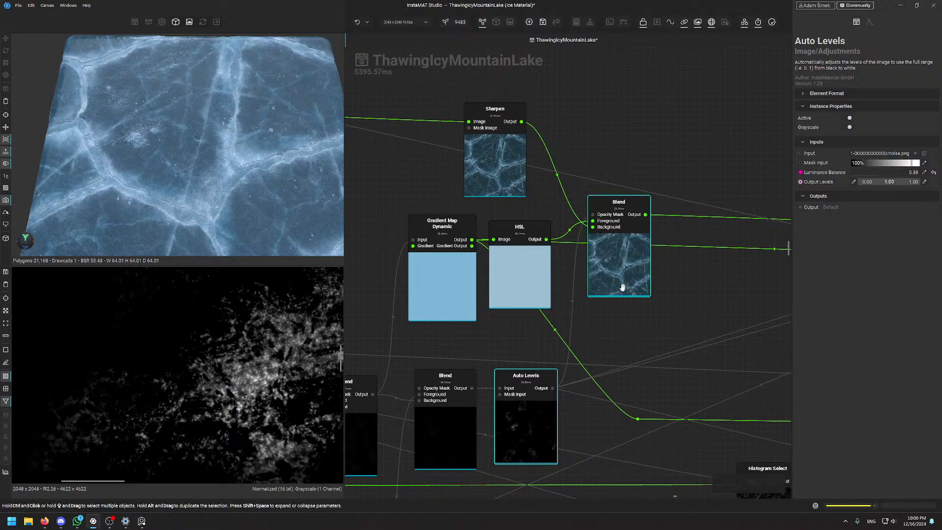
click(530, 425)
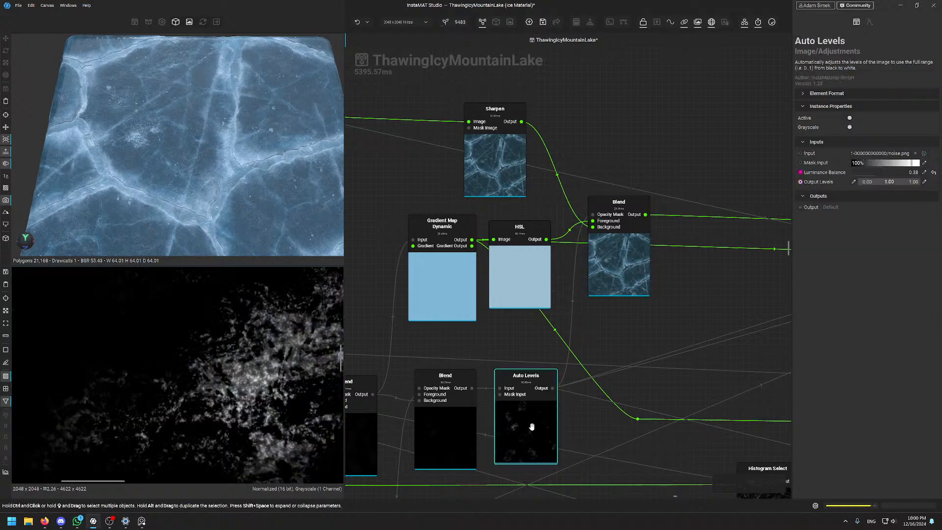
click(629, 277)
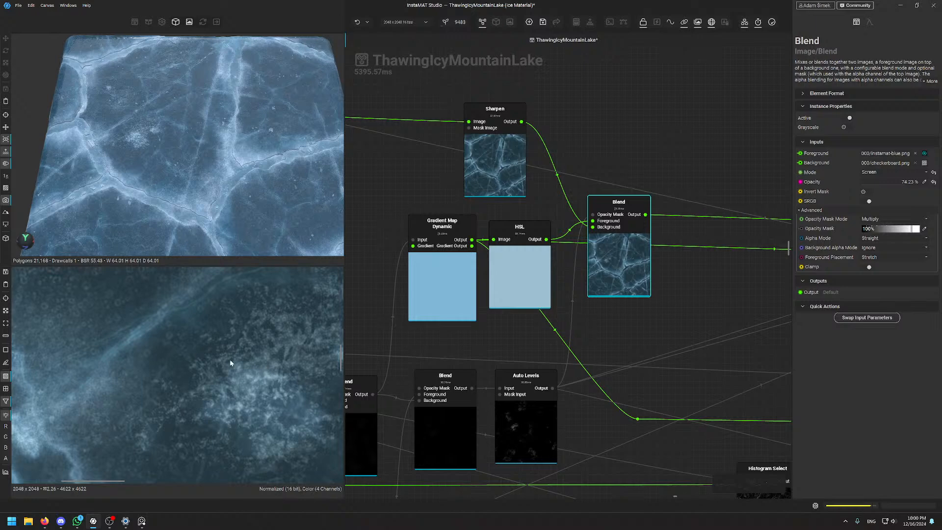
scroll(239, 396, down, 5)
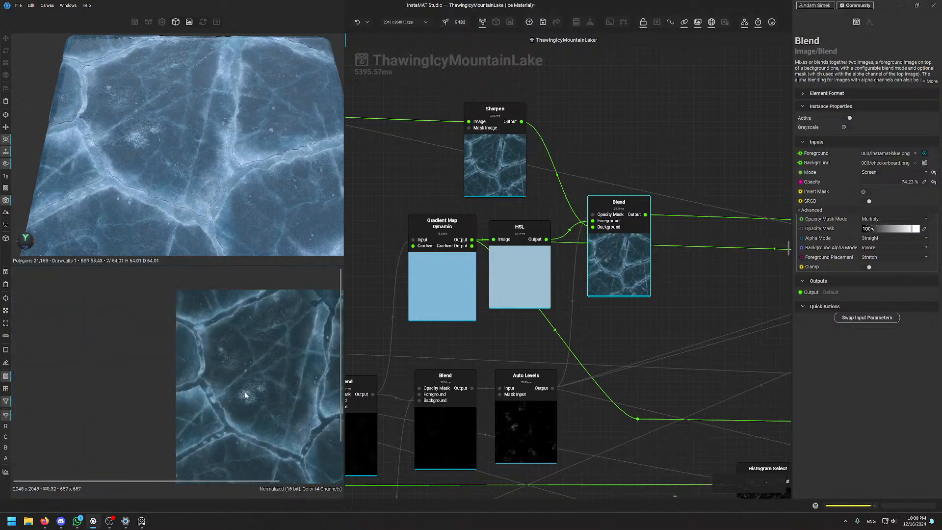
alt+drag(161, 126, 135, 154)
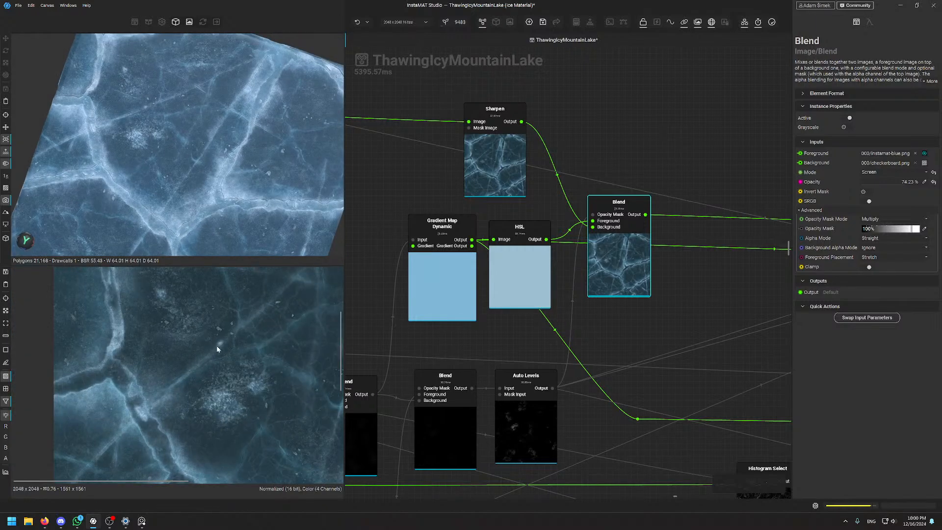
scroll(152, 167, up, 3)
scroll(150, 158, down, 3)
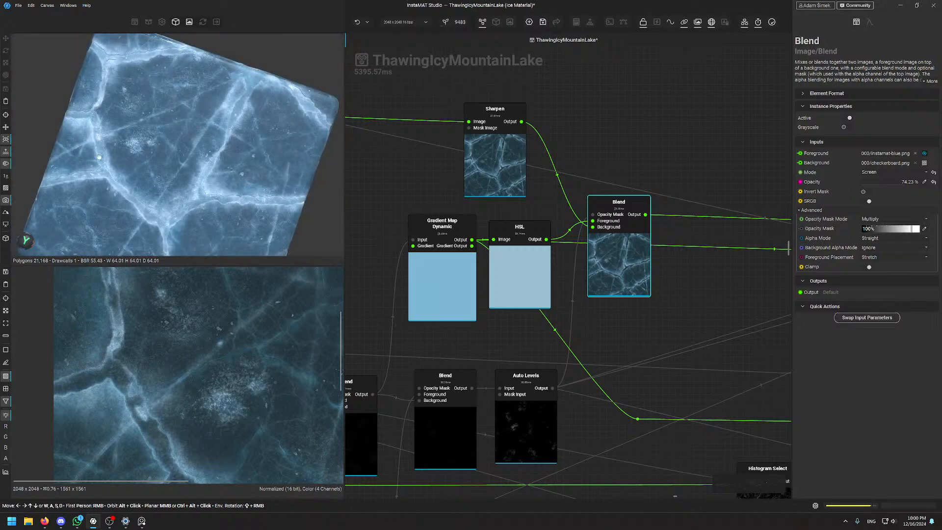
scroll(151, 158, up, 3)
scroll(653, 290, down, 5)
scroll(653, 291, down, 1)
middle_drag(653, 290, 477, 271)
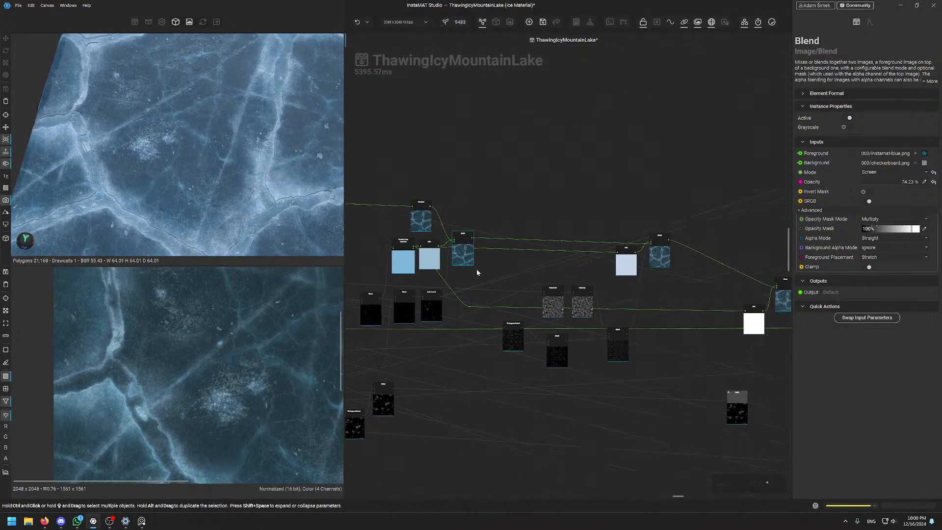
scroll(617, 258, up, 5)
middle_drag(505, 306, 752, 256)
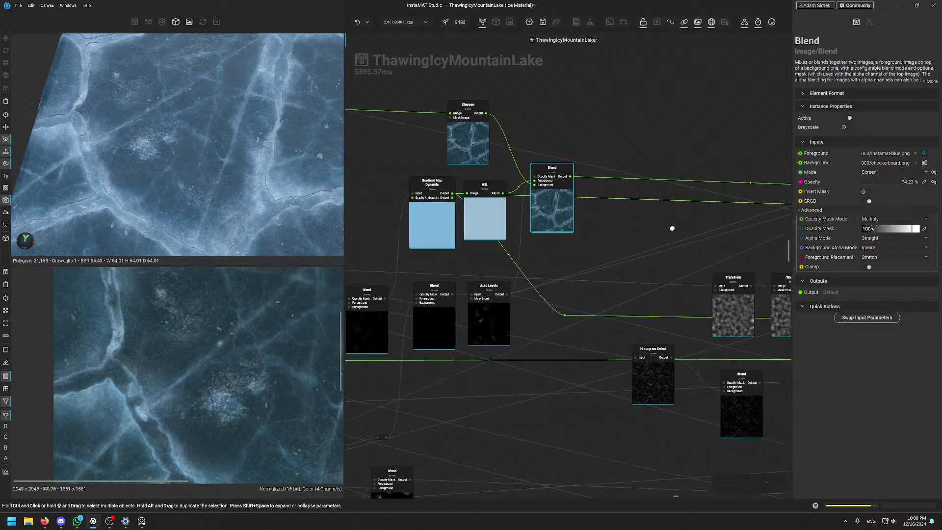
scroll(478, 246, down, 3)
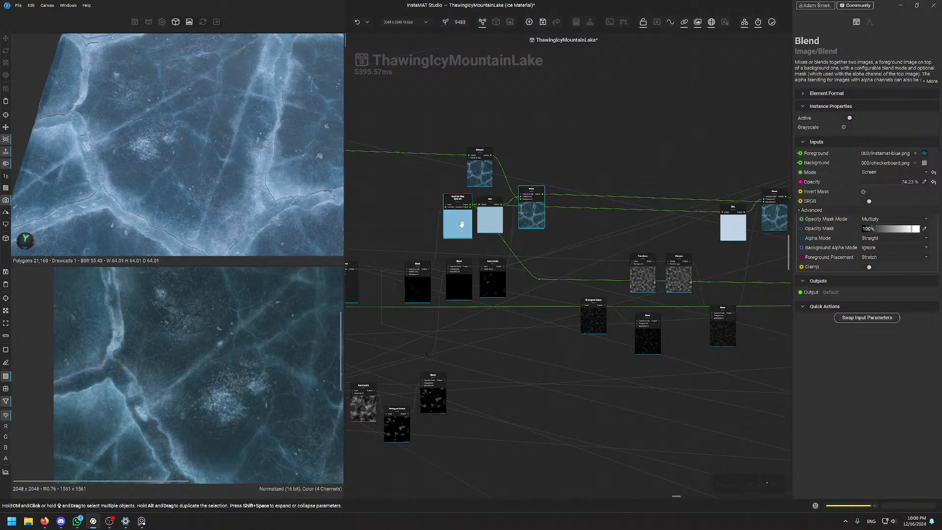
middle_drag(601, 170, 608, 216)
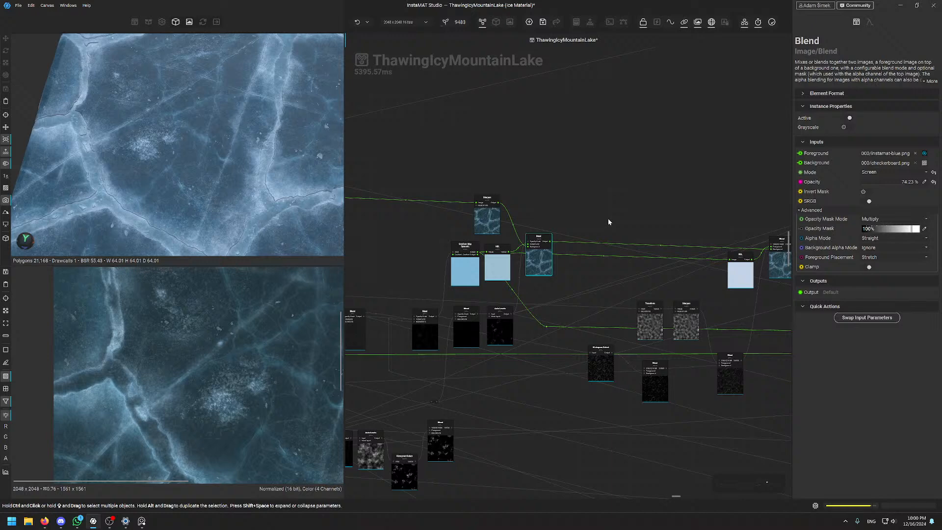
Bring the right HSL and Blend pair into view and pan the 3D ice view
middle_drag(656, 220, 552, 207)
scroll(711, 245, up, 4)
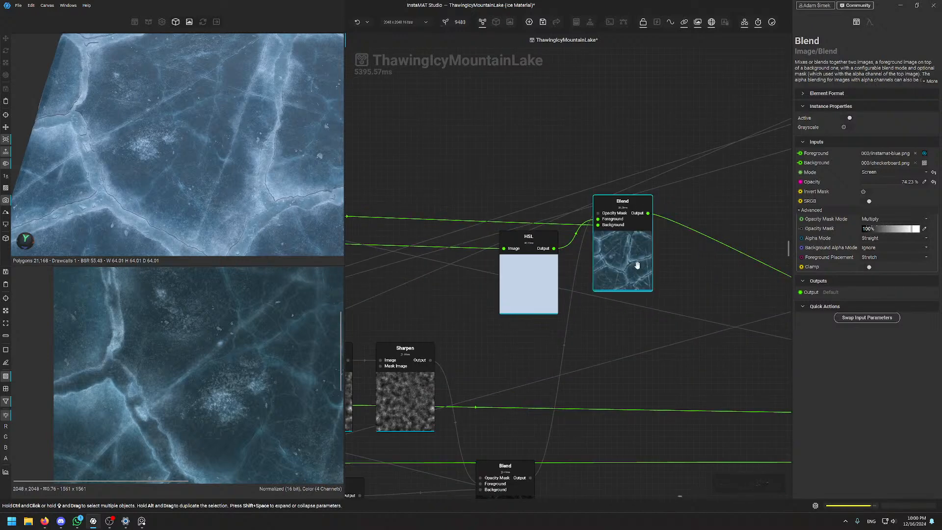
scroll(214, 373, up, 4)
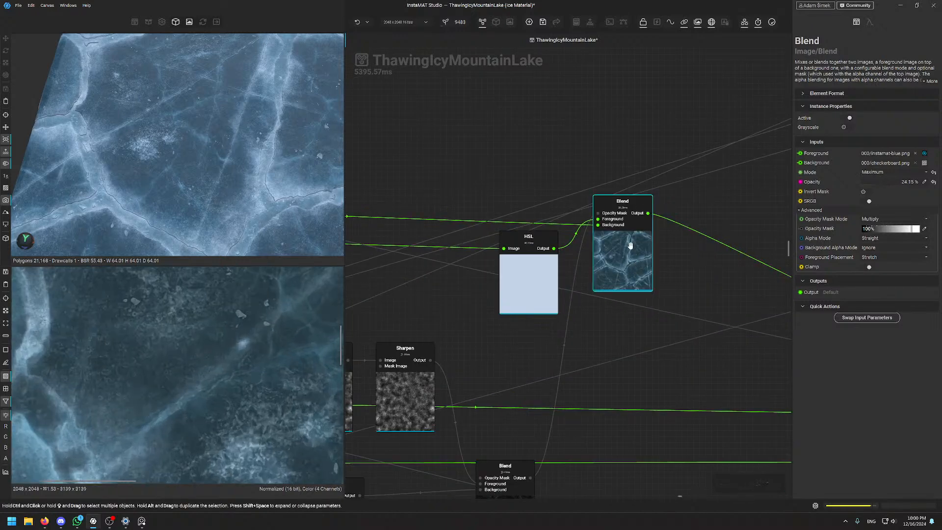
scroll(247, 213, up, 3)
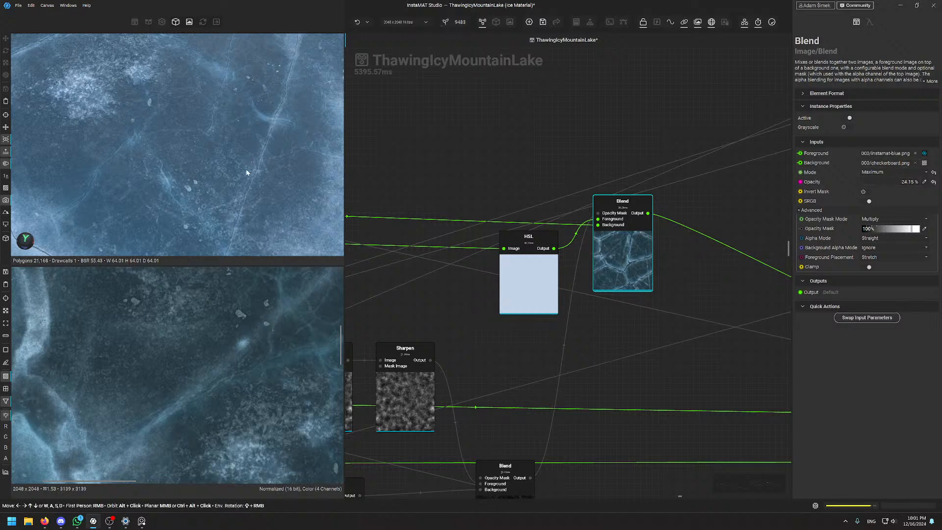
scroll(219, 165, down, 5)
scroll(216, 153, up, 2)
mouse_move(214, 151)
middle_down()
mouse_move(200, 134)
mouse_move(201, 148)
middle_up()
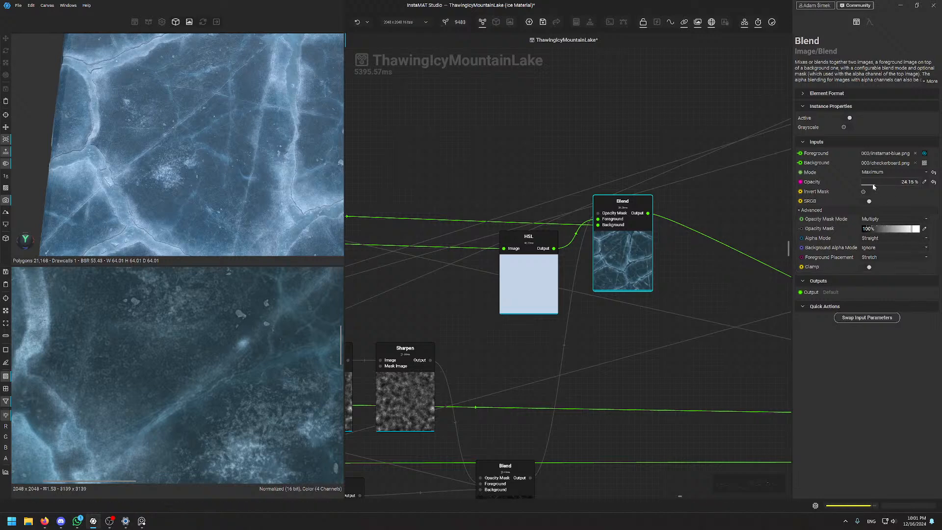
Tune the Maximum Blend opacity, settling near 33.13% for softer cracked blue ice
drag(878, 183, 900, 185)
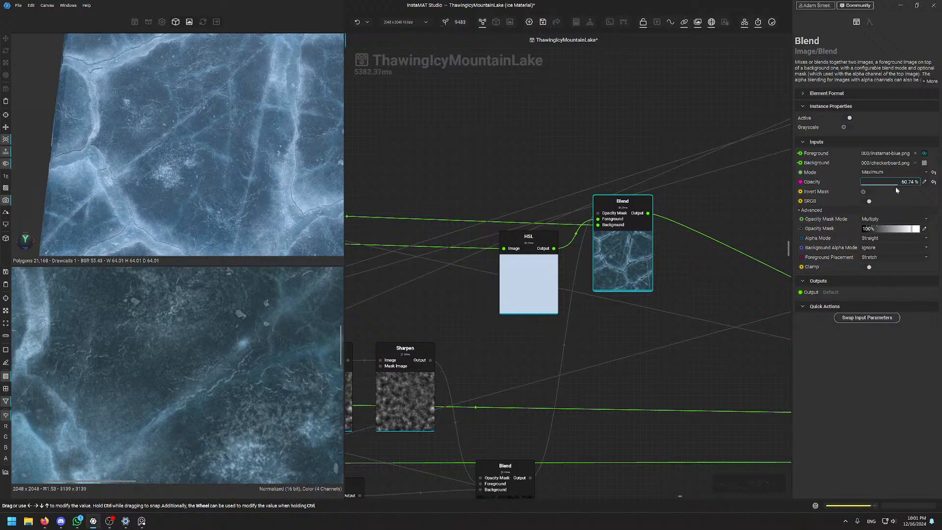
drag(889, 190, 881, 185)
drag(912, 183, 896, 184)
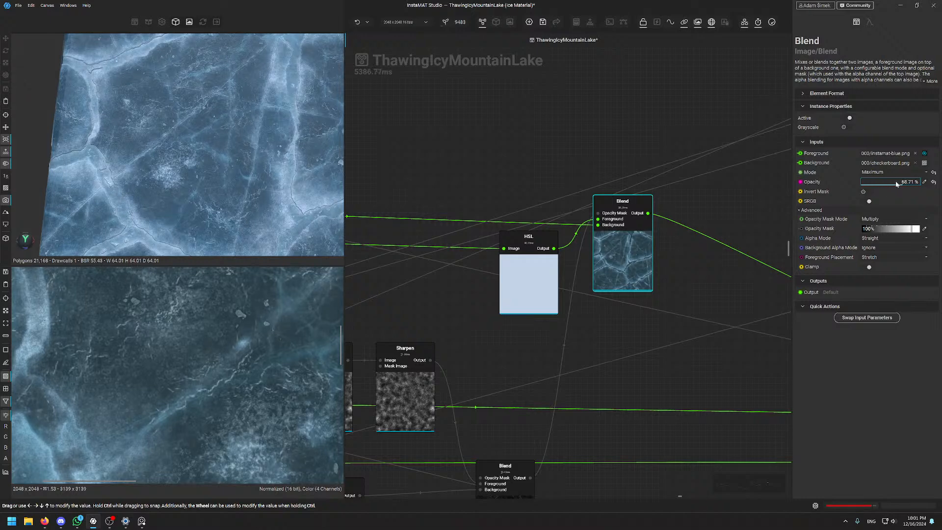
click(644, 140)
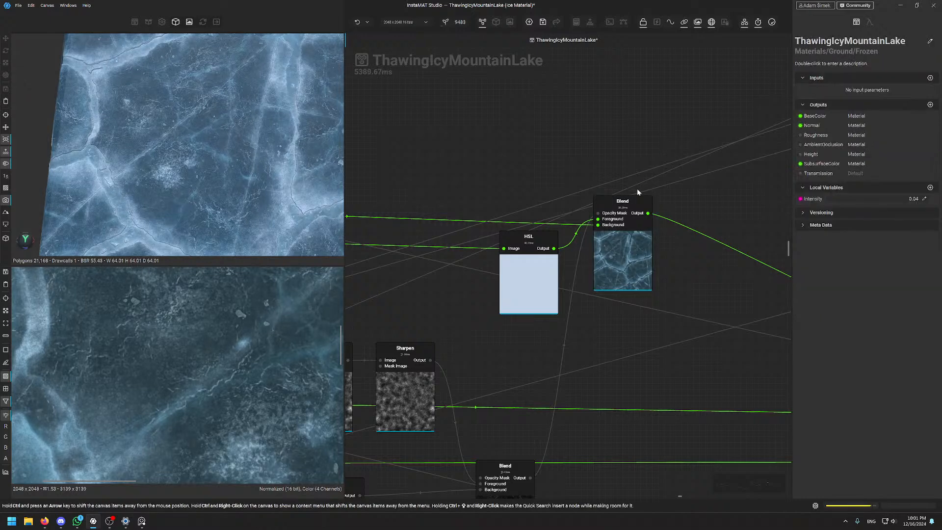
click(648, 249)
drag(877, 187, 880, 184)
Clear the node selection to show the ThawingIcyMountainLake outputs and local variables
scroll(237, 153, up, 4)
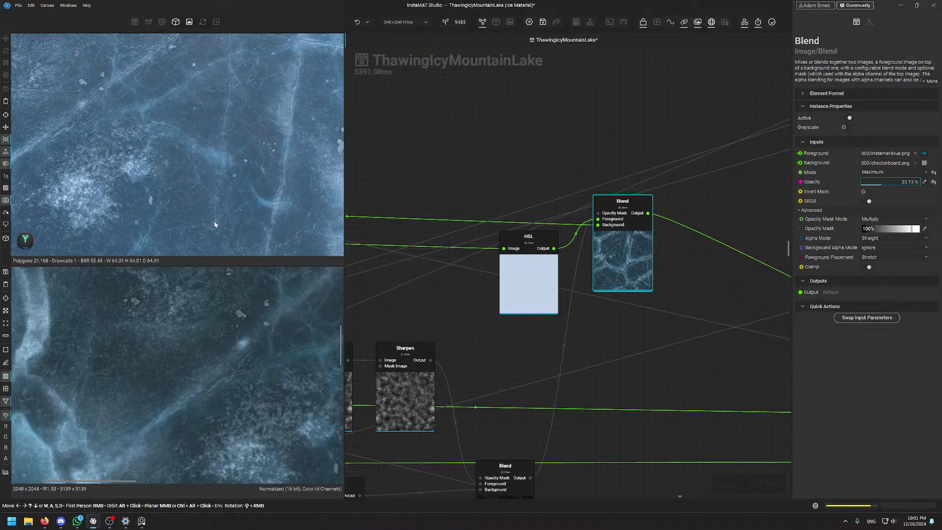
scroll(216, 194, down, 4)
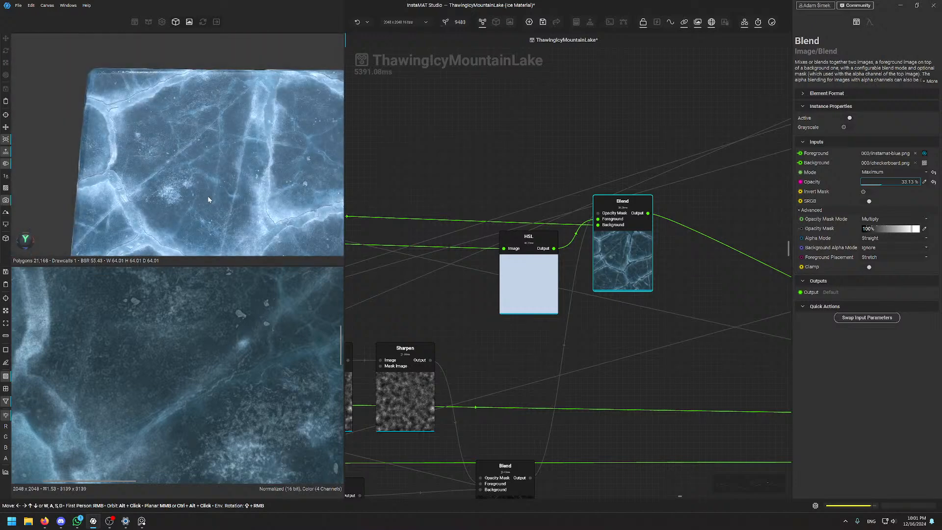
scroll(564, 352, down, 5)
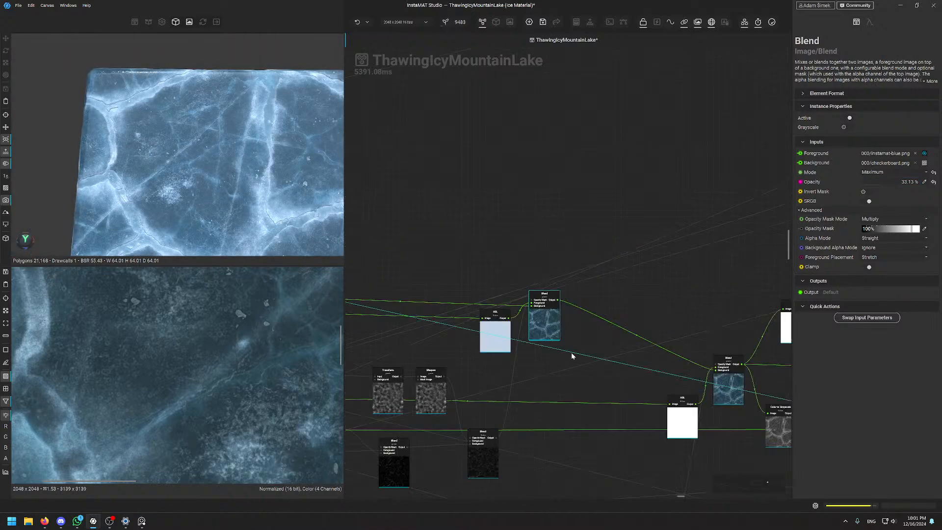
scroll(561, 227, up, 2)
scroll(561, 296, up, 2)
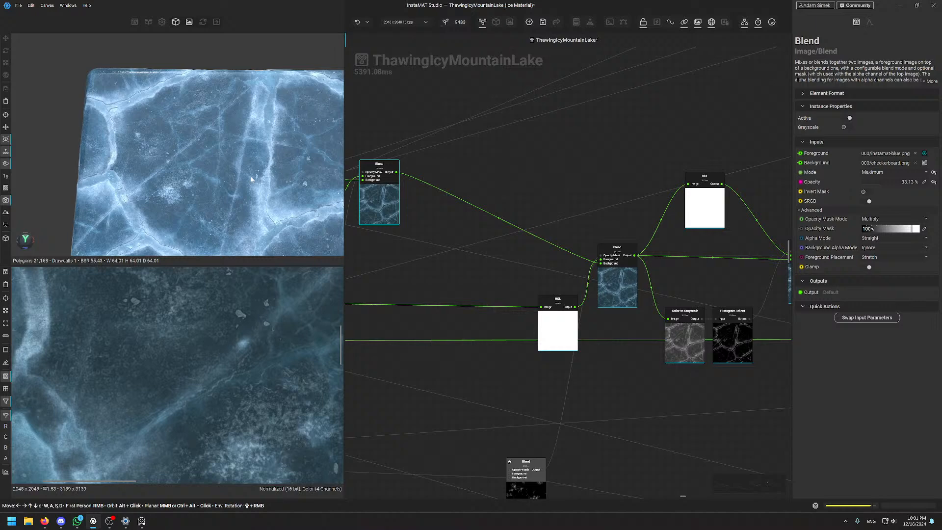
scroll(247, 178, up, 3)
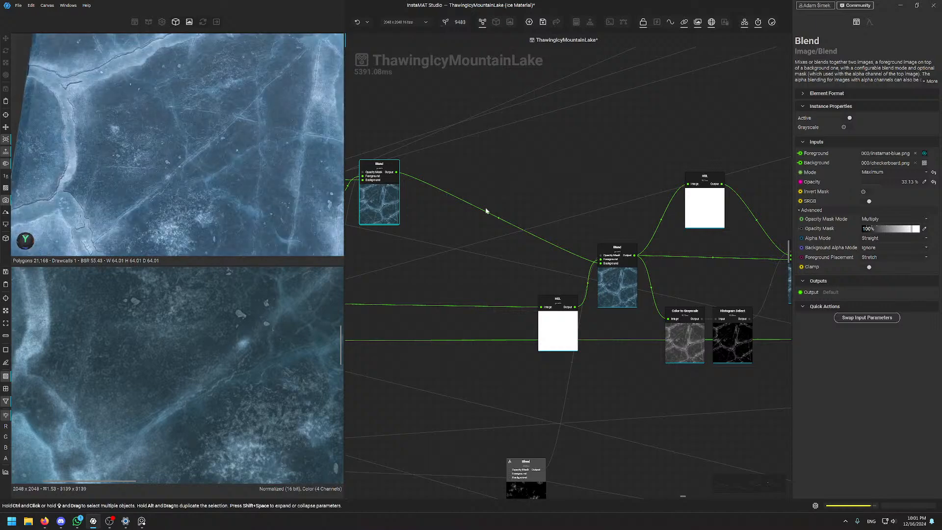
middle_drag(422, 265, 611, 325)
click(421, 198)
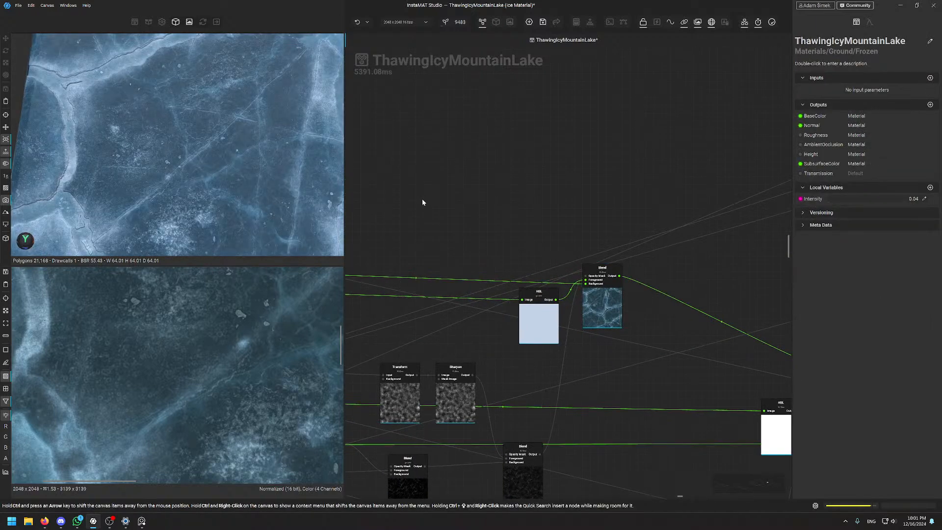
key(f)
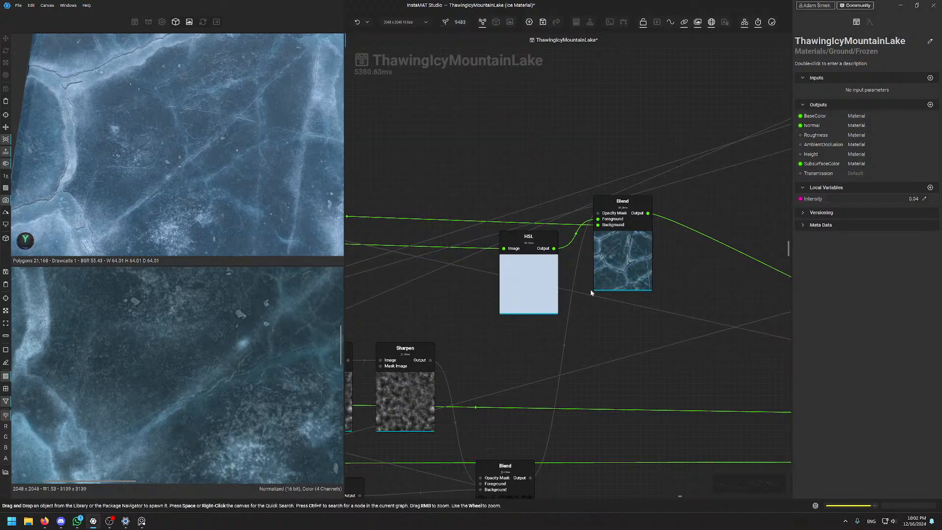
scroll(590, 289, down, 3)
Select the first ice Blend node and orbit the 3D view around the ice slab
click(612, 240)
scroll(607, 238, up, 5)
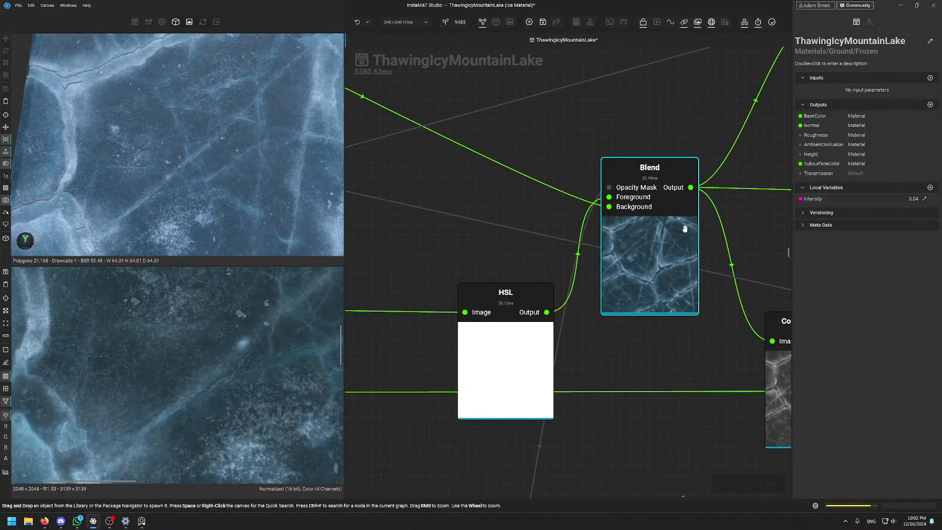
click(681, 178)
scroll(116, 372, down, 5)
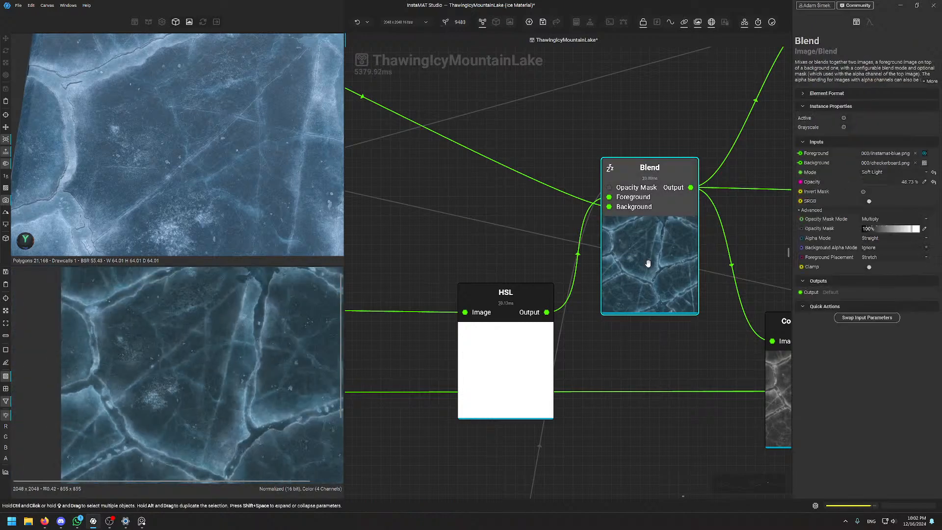
scroll(157, 163, down, 4)
alt+drag(157, 163, 121, 137)
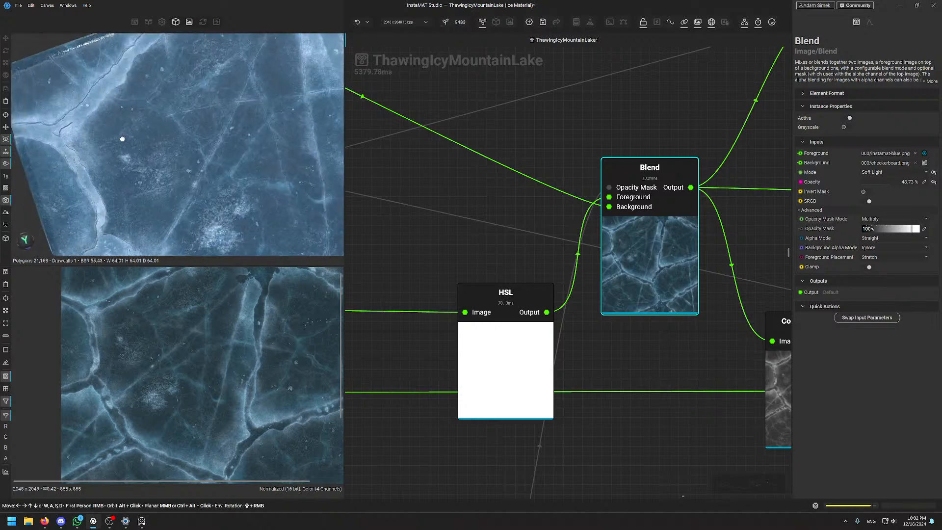
scroll(189, 170, up, 6)
scroll(190, 173, down, 6)
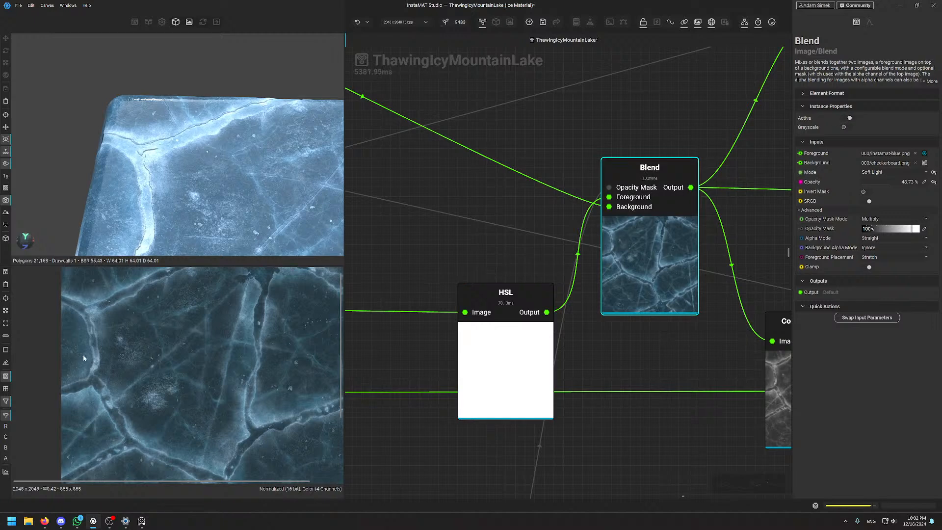
scroll(83, 304, up, 5)
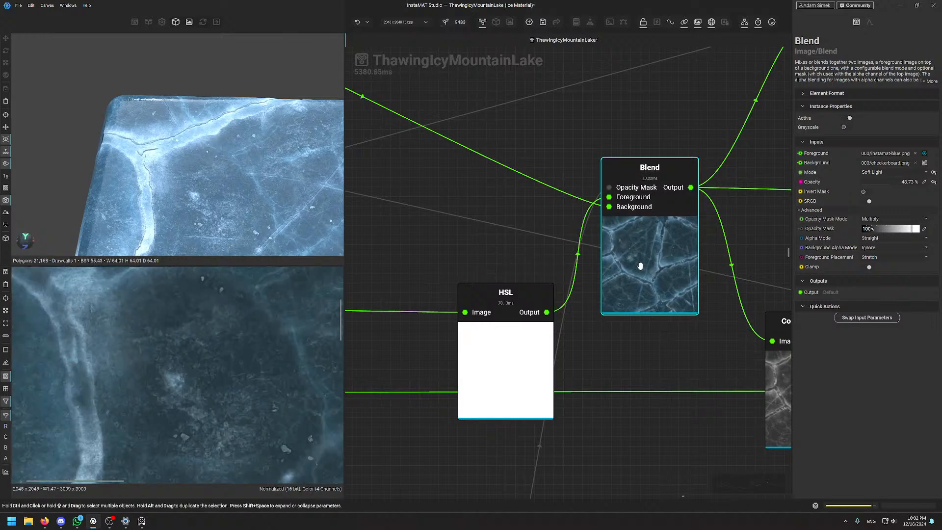
scroll(298, 187, down, 4)
alt+drag(298, 187, 295, 191)
middle_drag(295, 192, 245, 164)
alt+drag(245, 164, 263, 176)
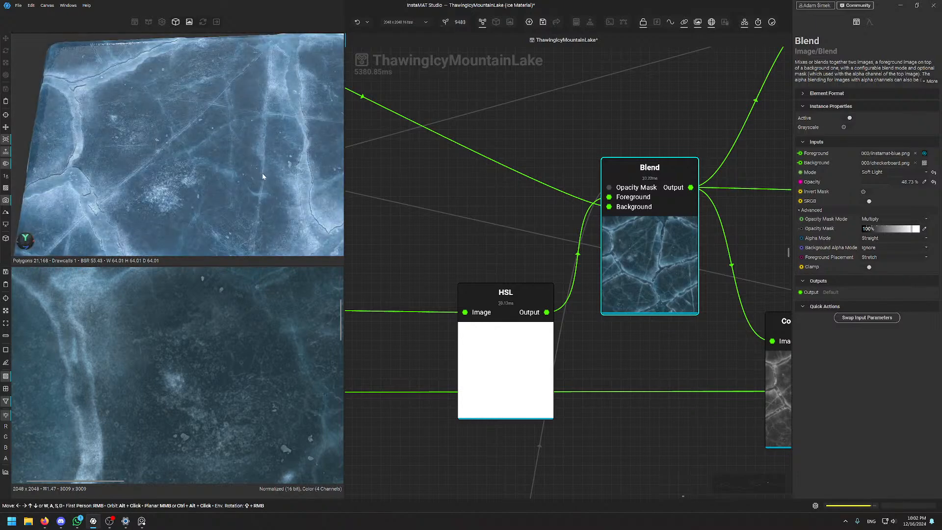
scroll(535, 179, down, 5)
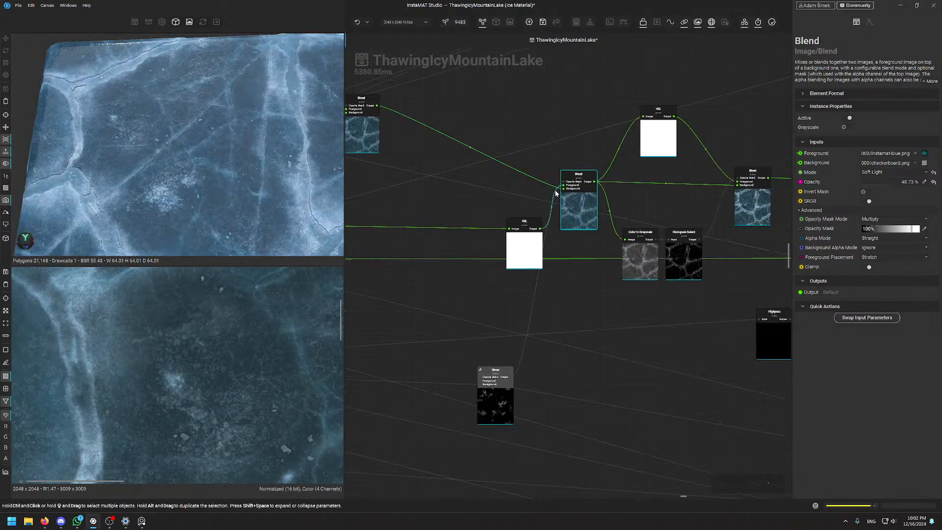
Select the second Blend node, Default mode at 72.46% opacity, to inspect its blended ice
middle_drag(585, 263, 534, 336)
scroll(657, 261, down, 1)
middle_drag(657, 261, 575, 264)
scroll(641, 312, up, 6)
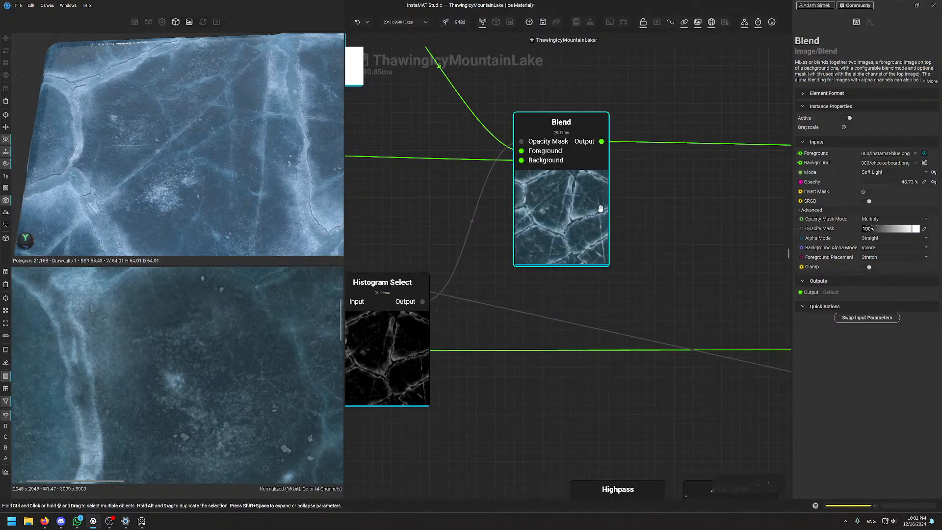
click(590, 204)
scroll(230, 382, down, 5)
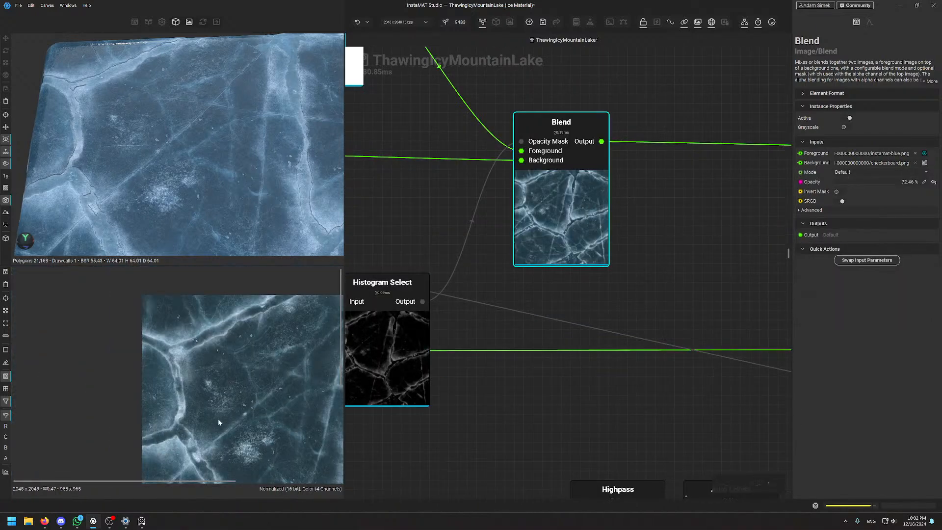
scroll(221, 421, up, 3)
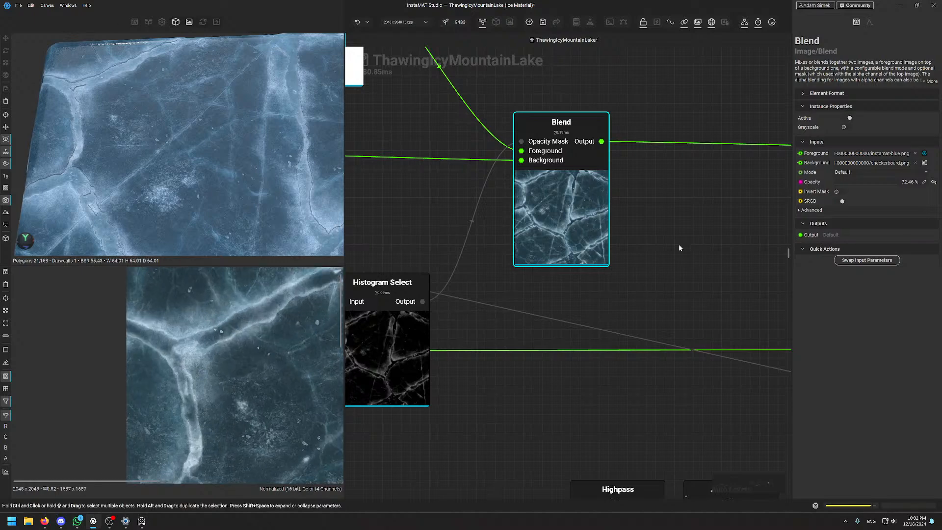
scroll(679, 247, down, 3)
scroll(554, 257, up, 1)
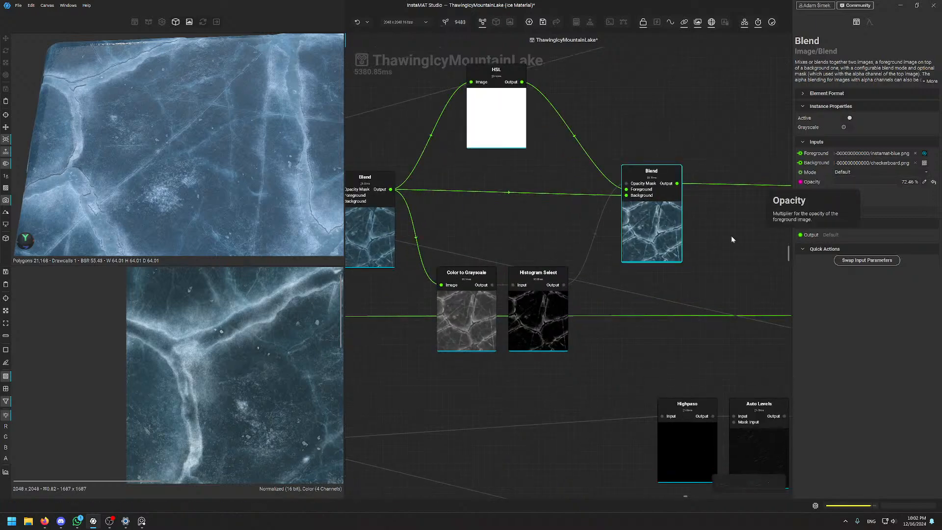
Preview the left Blend, Color to Grayscale and Histogram Select outputs, then return to the blended ice
middle_drag(411, 213, 486, 199)
double_click(445, 195)
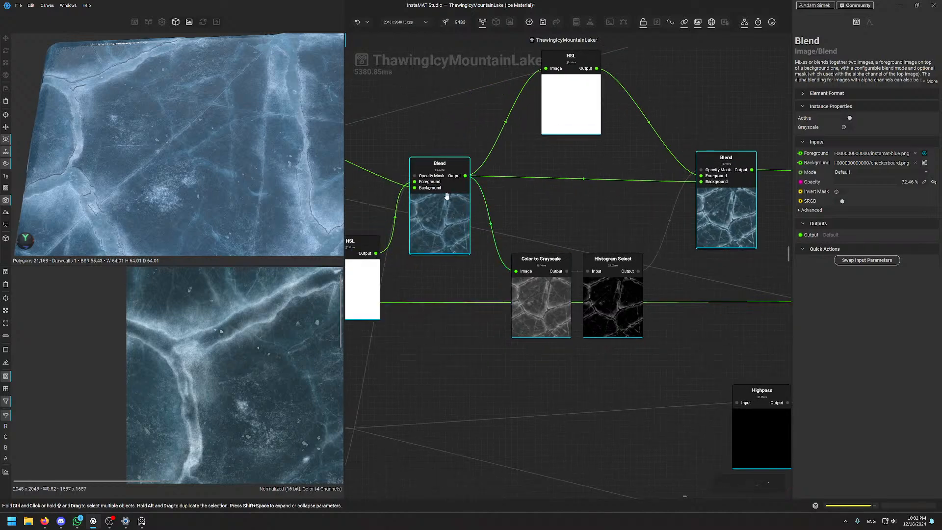
scroll(149, 393, up, 3)
scroll(213, 327, down, 8)
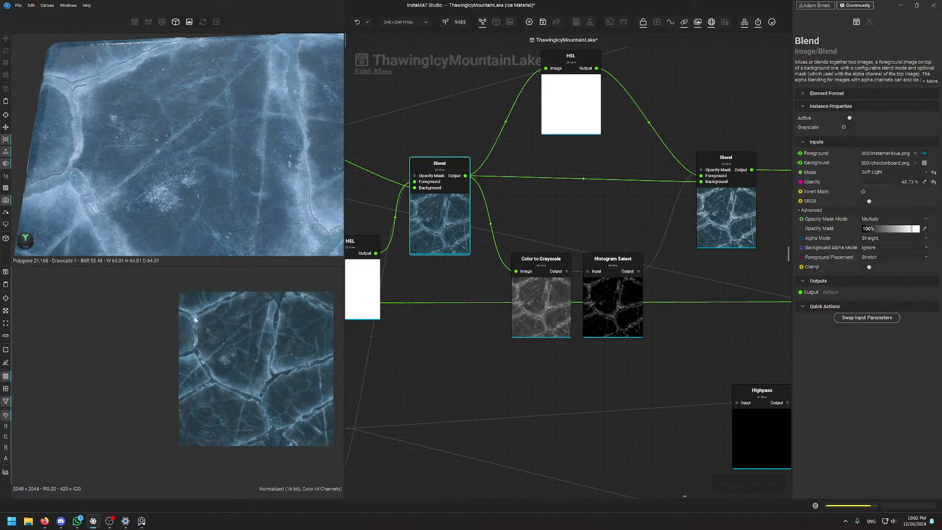
double_click(531, 314)
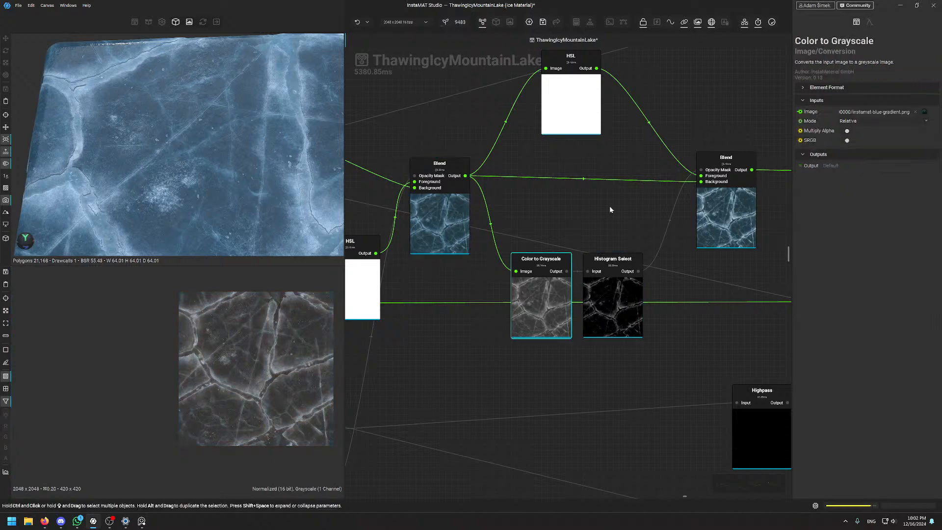
double_click(627, 337)
scroll(205, 344, up, 4)
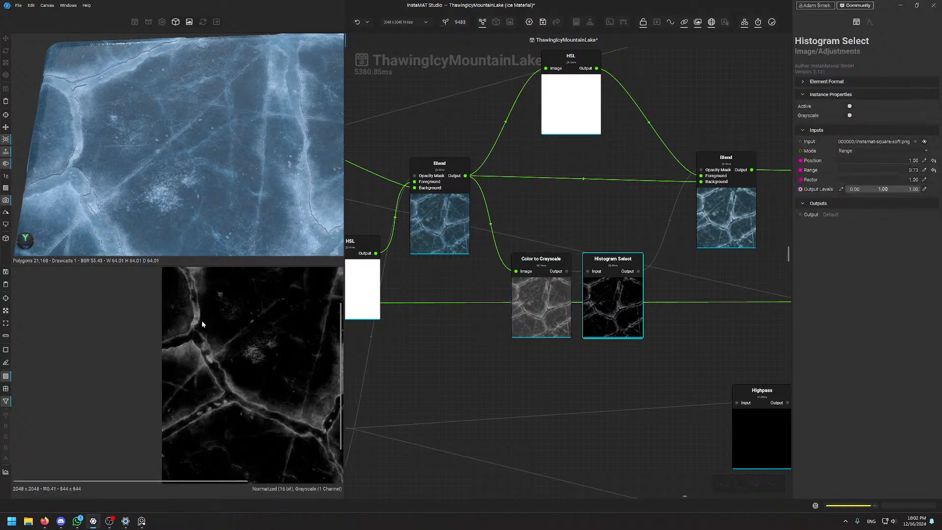
middle_drag(288, 399, 234, 375)
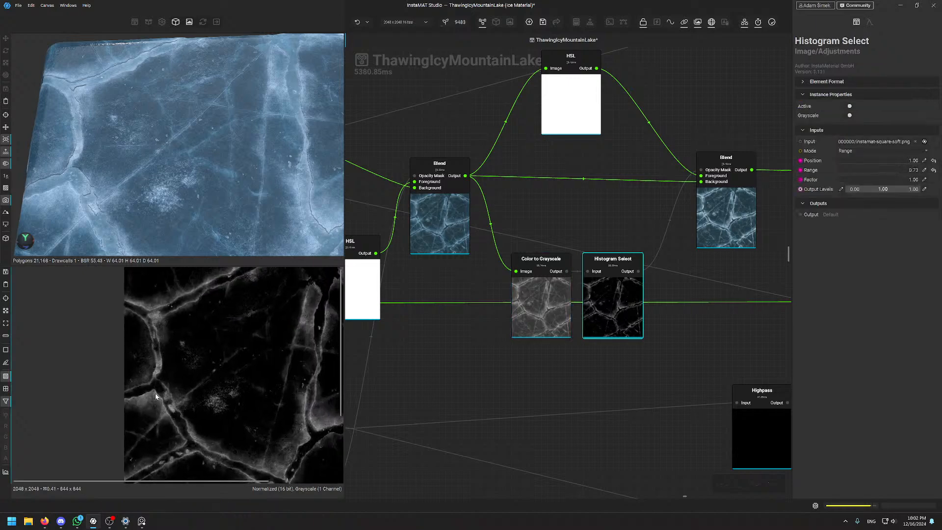
double_click(448, 214)
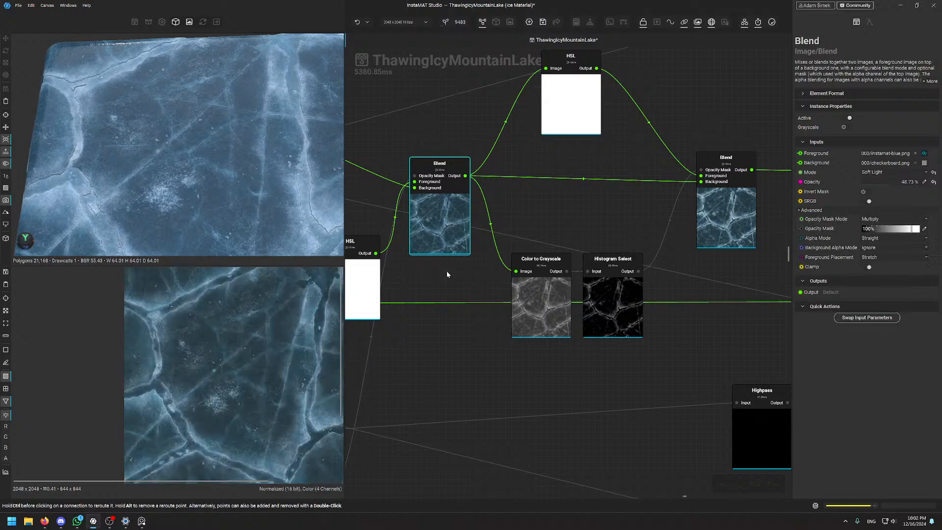
Inspect the Histogram Select and Color to Grayscale nodes again, then deselect to show material properties
scroll(438, 314, down, 4)
middle_drag(443, 325, 544, 344)
scroll(518, 293, up, 2)
scroll(518, 292, down, 5)
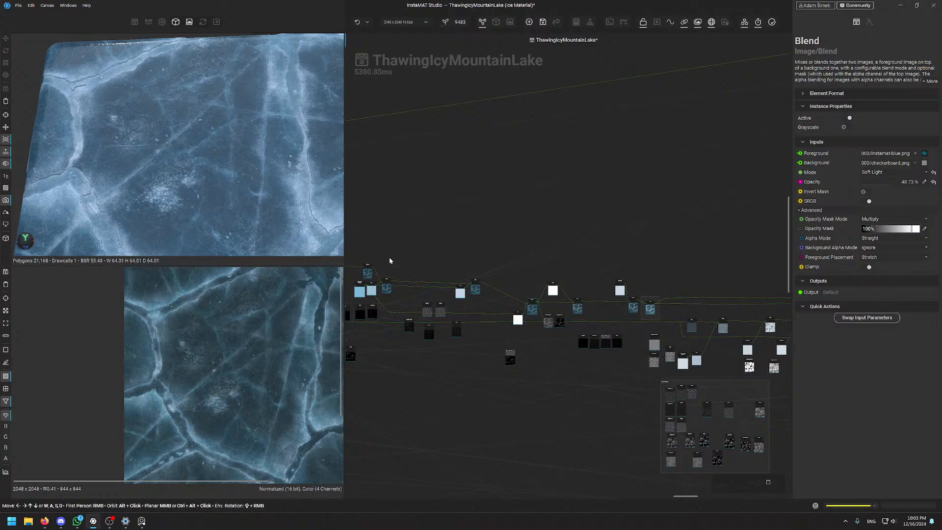
scroll(542, 325, up, 6)
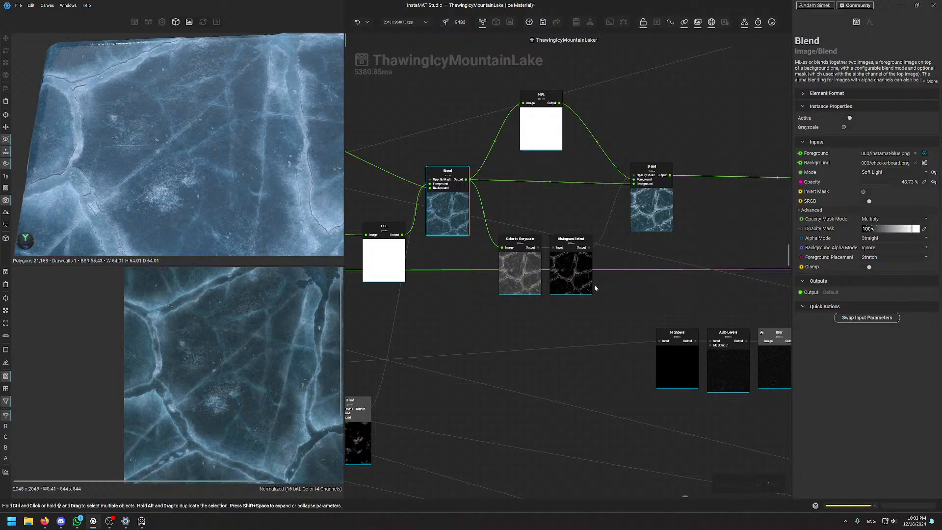
click(591, 287)
scroll(198, 337, up, 2)
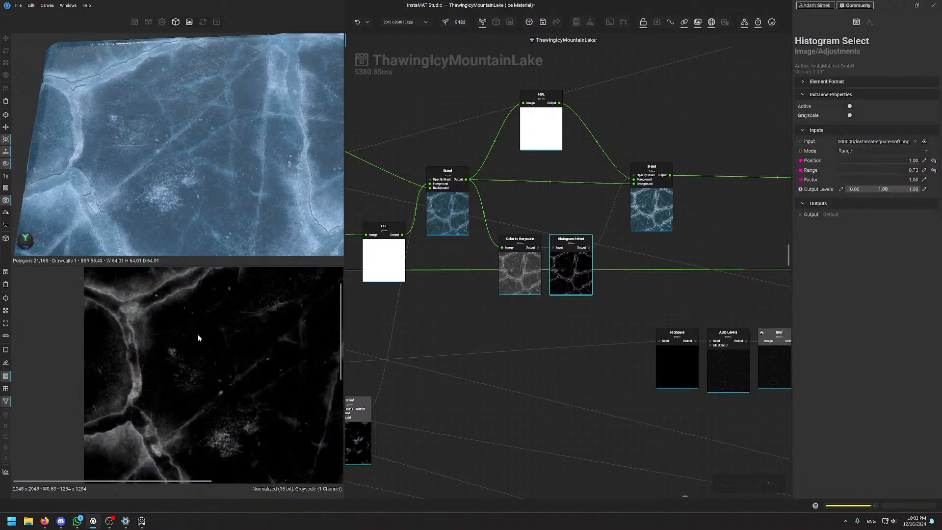
scroll(227, 403, down, 3)
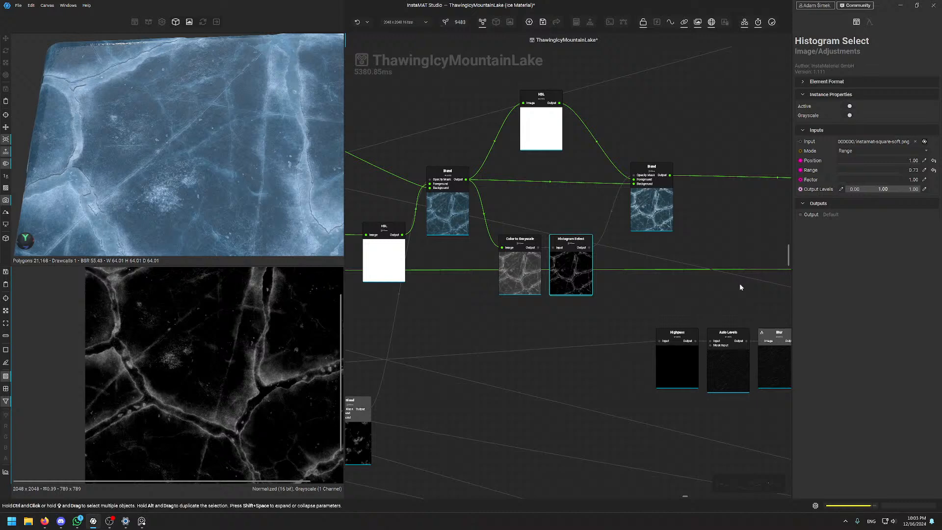
click(518, 276)
scroll(172, 353, up, 3)
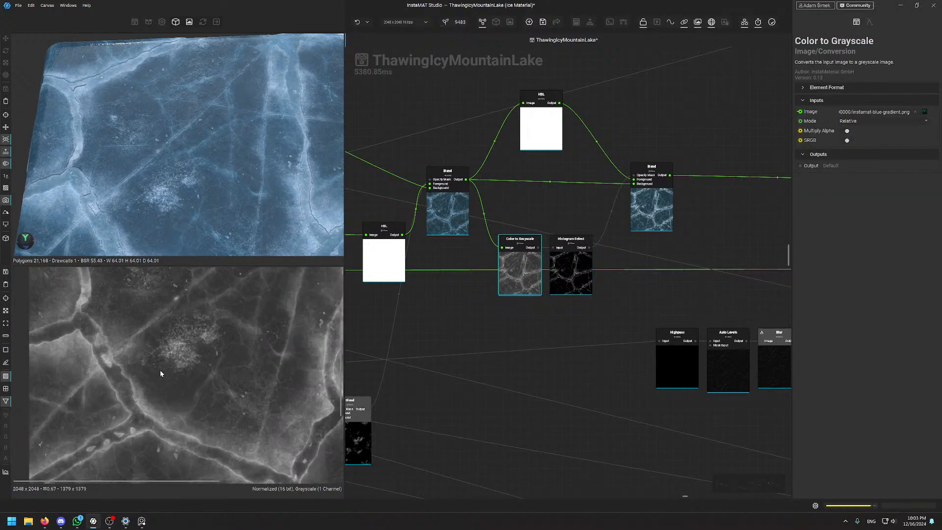
click(580, 199)
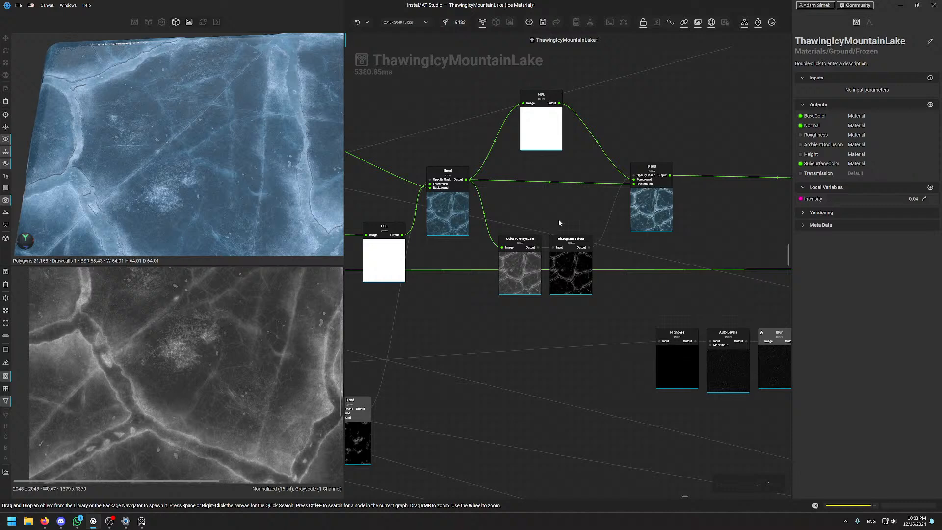
Nudge the top HSL node down and right, then display the Histogram Select crack mask at range 0.73
drag(541, 125, 549, 138)
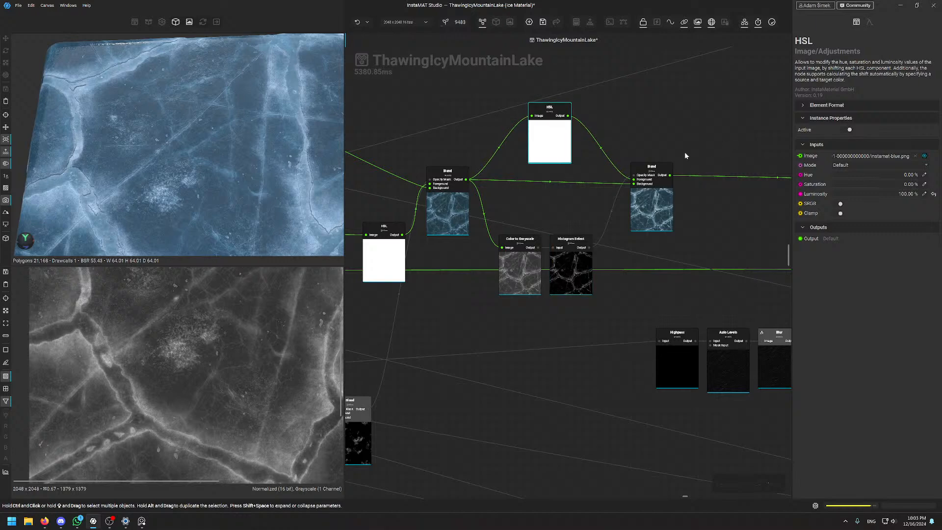
scroll(685, 155, up, 2)
scroll(684, 196, down, 5)
scroll(684, 219, up, 3)
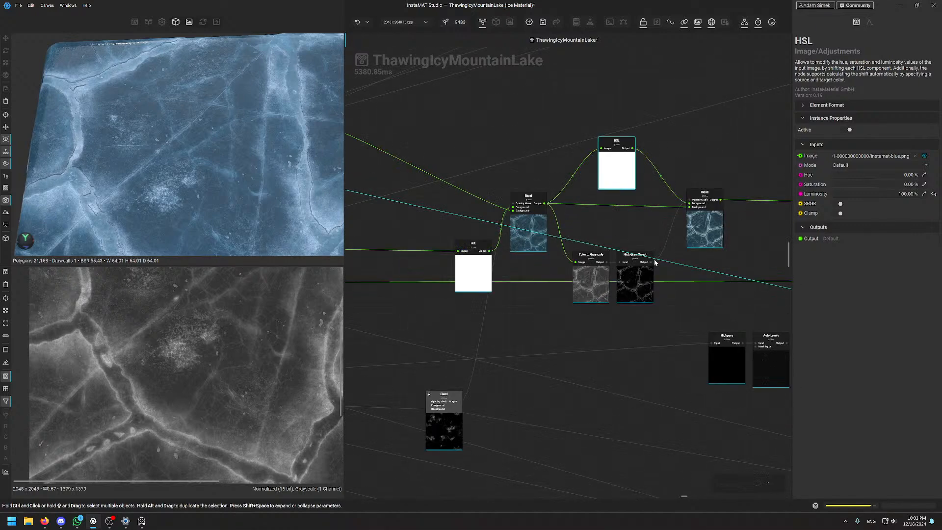
click(597, 279)
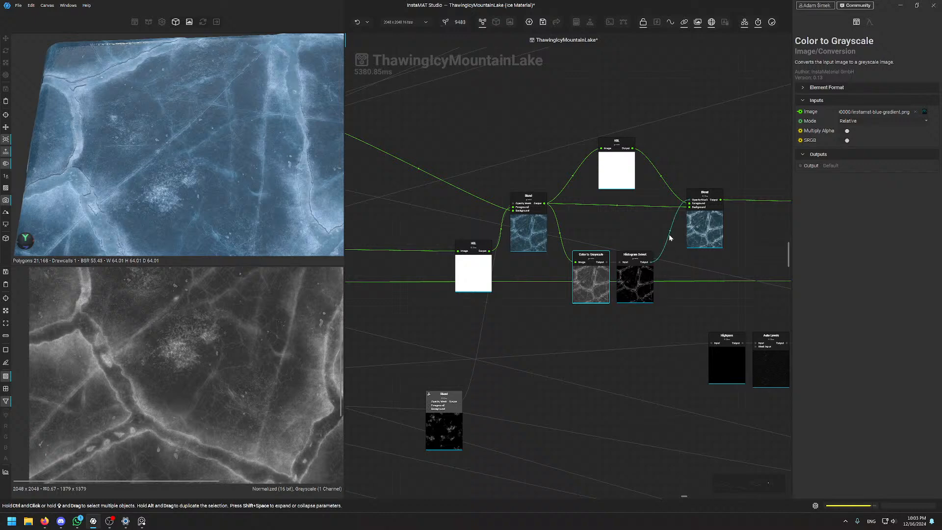
middle_drag(643, 236, 603, 258)
click(597, 314)
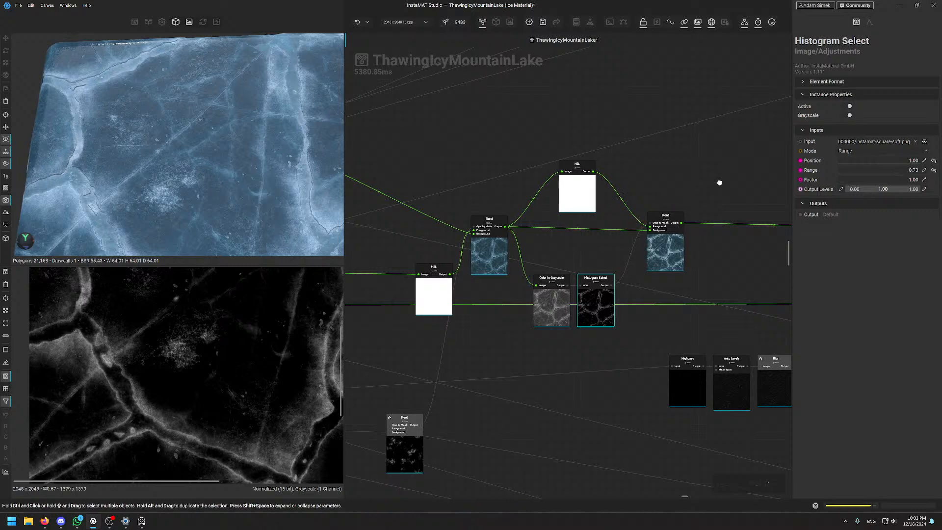
Preview the Auto Levels node's output
middle_drag(718, 214, 626, 158)
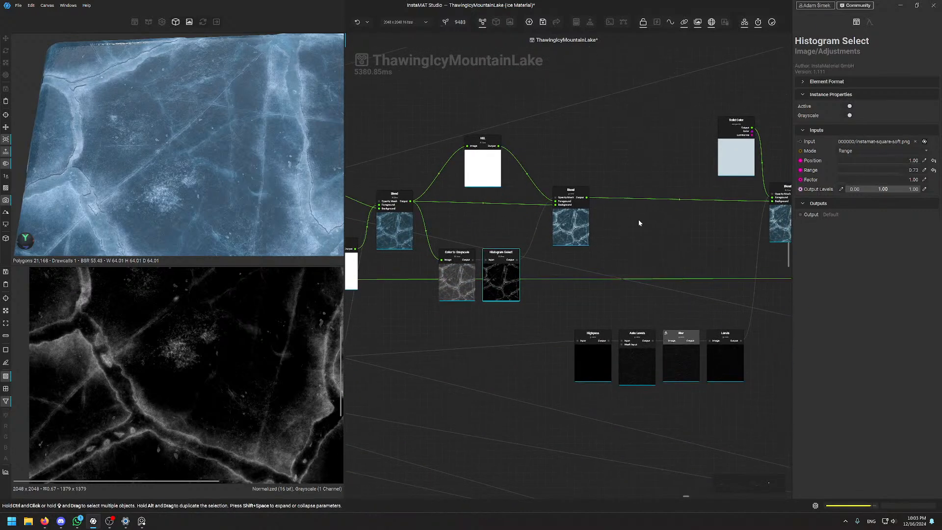
middle_drag(677, 330, 527, 339)
scroll(522, 343, up, 5)
double_click(451, 438)
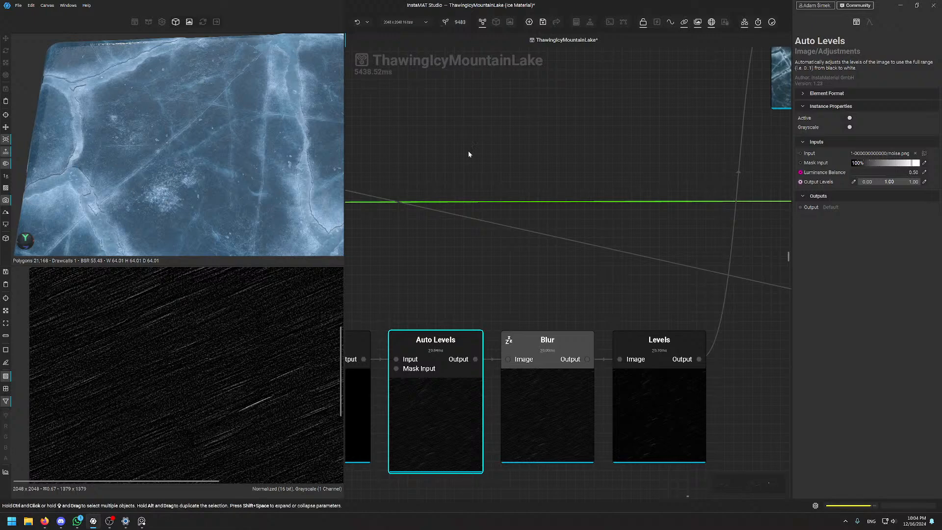
Preview the Maximum-mode Blend at 26.69% opacity, toggling it off and on with D to compare
middle_drag(653, 132, 633, 123)
middle_drag(627, 172, 487, 316)
double_click(660, 195)
scroll(189, 353, up, 2)
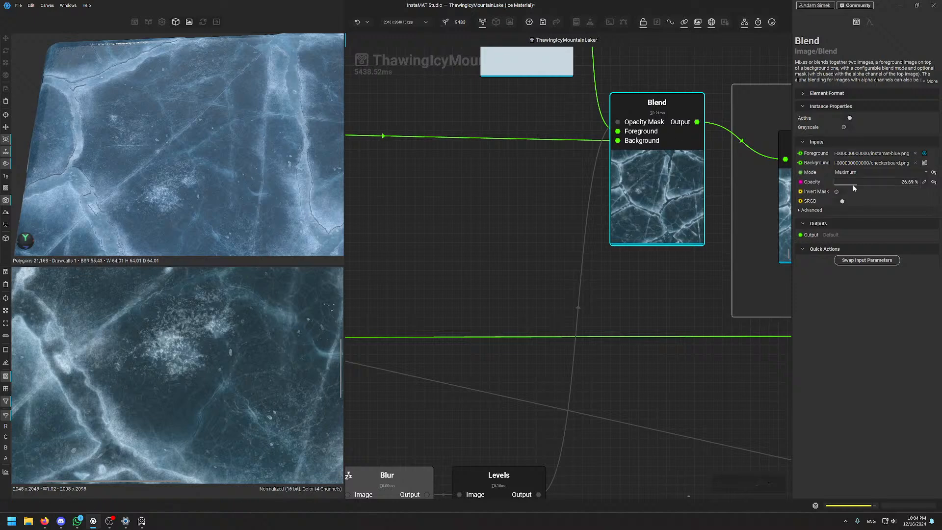
key(d)
key(d)
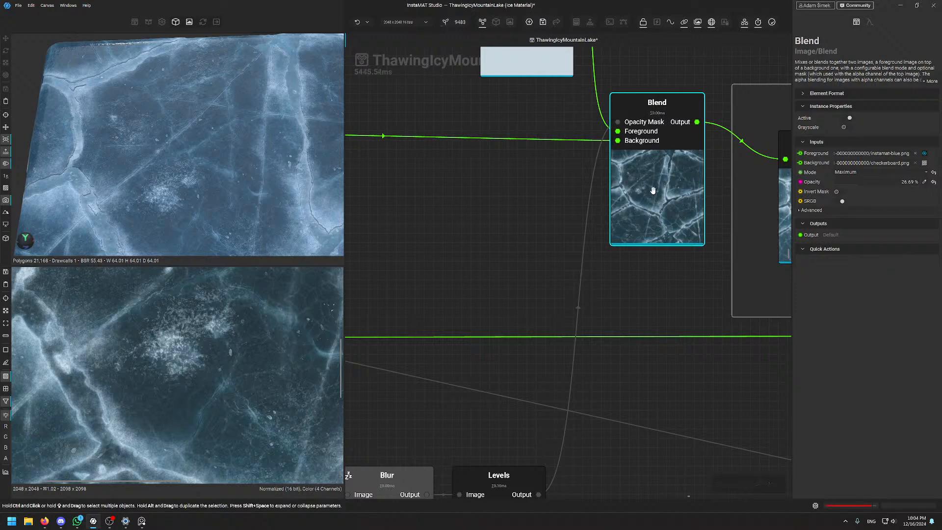
key(d)
key(d)
key(d)
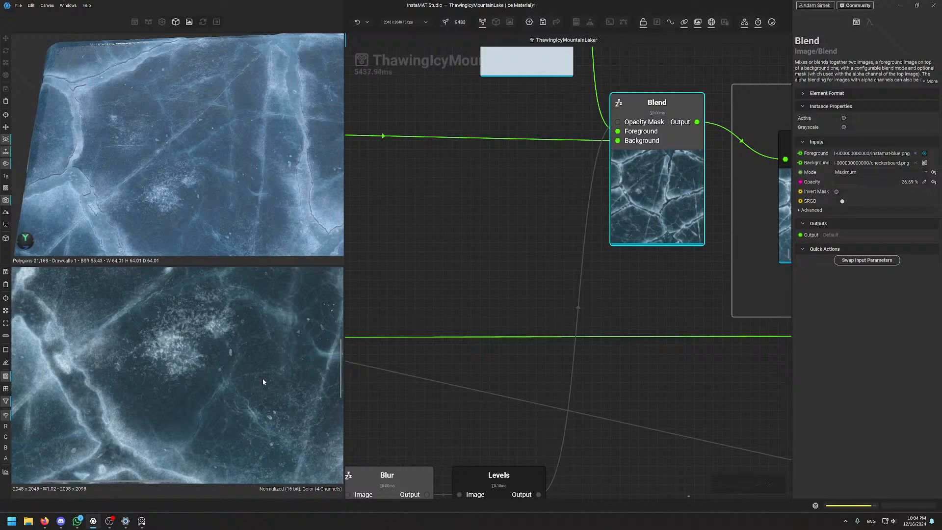
key(d)
key(d)
key(d)
key(d)
key(d)
key(d)
key(d)
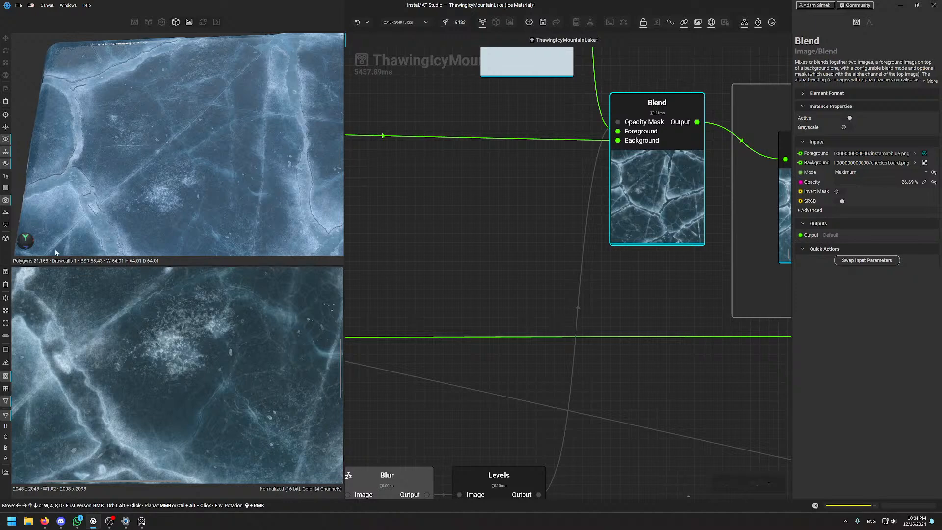
scroll(572, 263, down, 5)
Select the HSL node after the ice Blend to preview its 7.88% luminosity output
middle_drag(618, 154, 494, 148)
scroll(518, 166, up, 5)
scroll(518, 166, down, 5)
scroll(491, 206, up, 2)
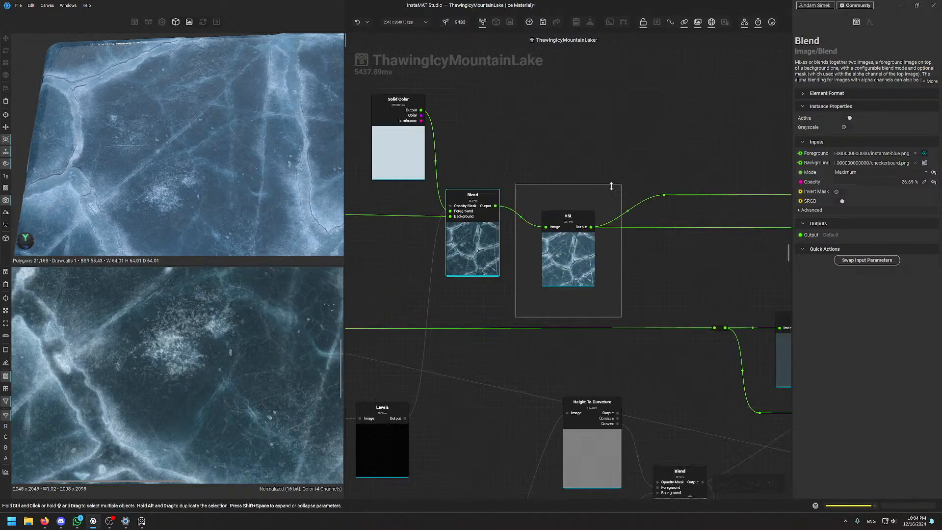
click(572, 264)
scroll(241, 300, down, 8)
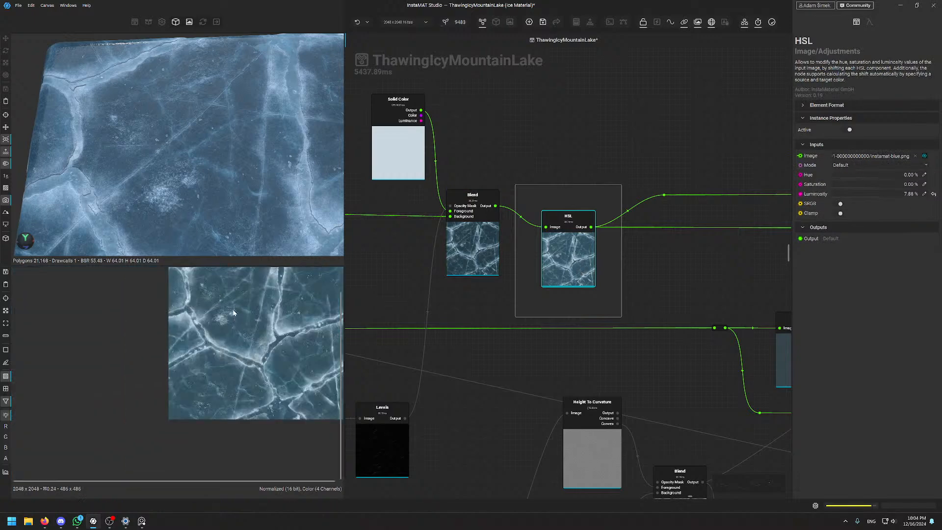
scroll(198, 138, down, 4)
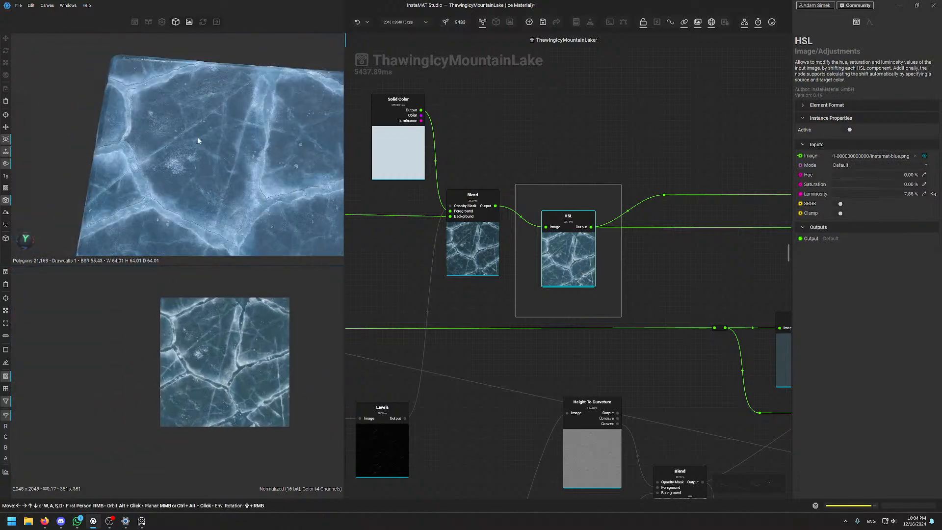
Orbit the 3D view to check the HSL-adjusted ice plane from several angles
alt+drag(197, 138, 210, 187)
middle_drag(210, 186, 206, 141)
scroll(204, 138, up, 4)
alt+drag(204, 137, 230, 134)
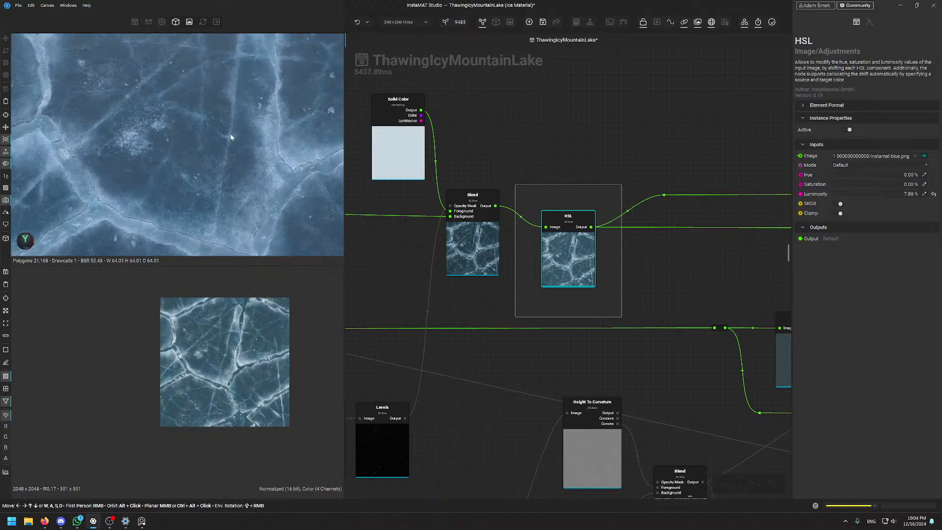
middle_drag(230, 135, 238, 140)
alt+drag(239, 141, 229, 148)
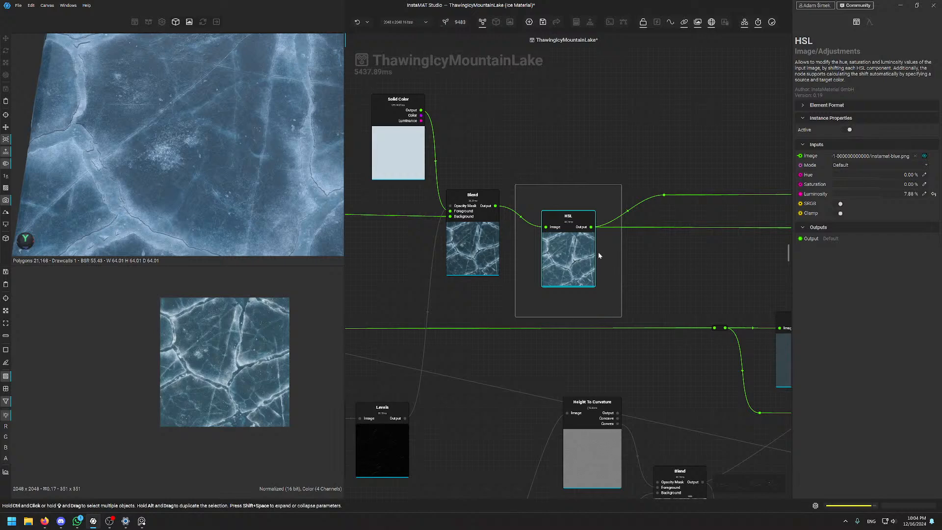
scroll(576, 240, up, 3)
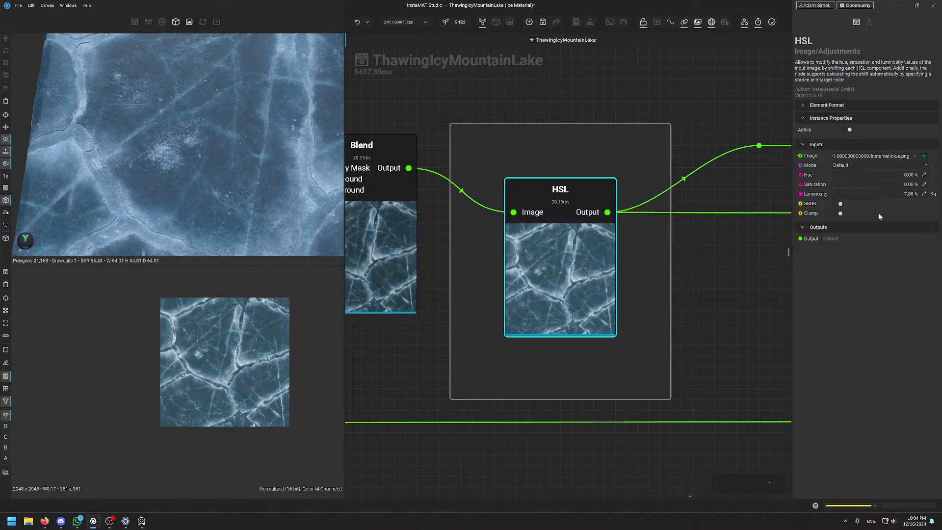
scroll(687, 309, down, 5)
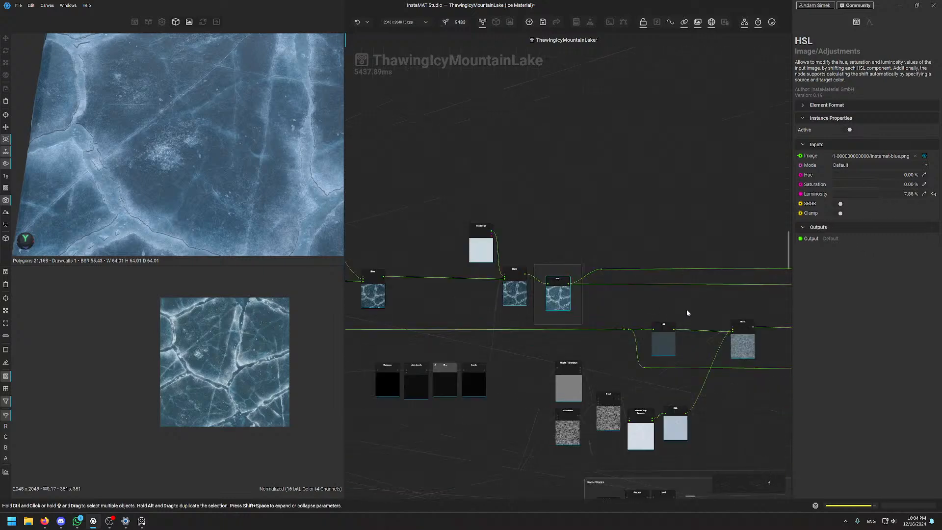
middle_drag(699, 309, 614, 60)
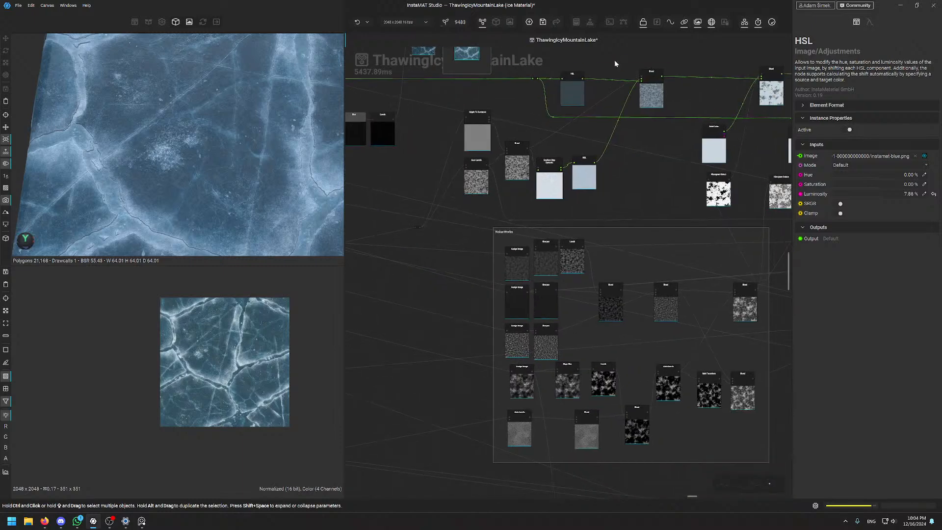
scroll(504, 240, up, 3)
scroll(480, 314, down, 4)
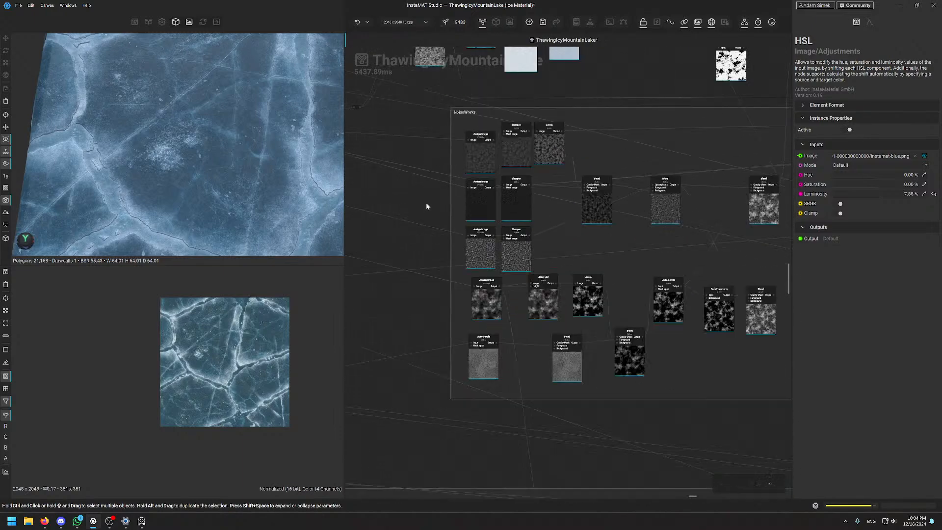
scroll(479, 255, up, 3)
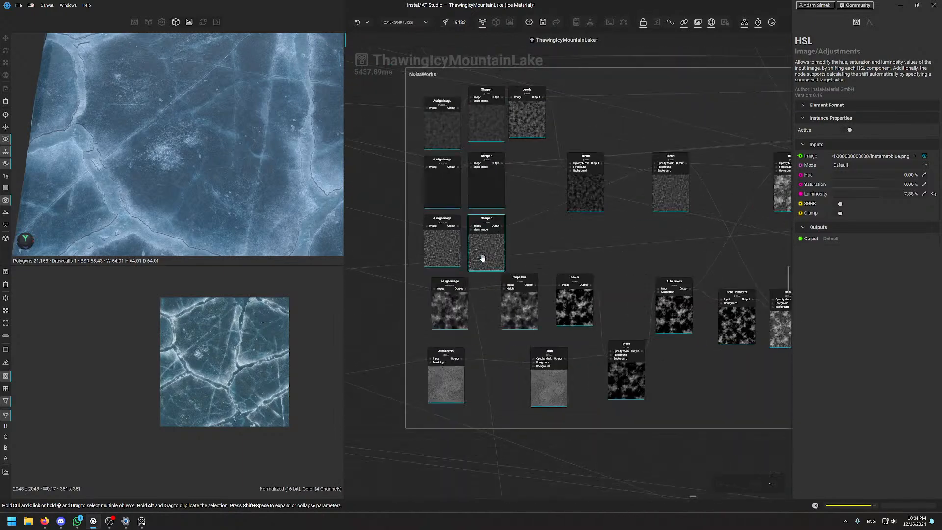
scroll(691, 247, down, 3)
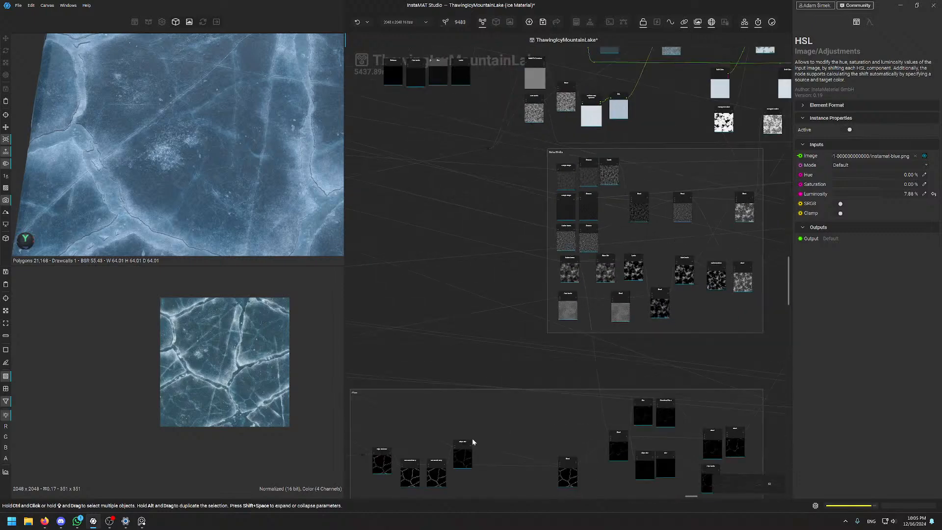
middle_drag(472, 437, 555, 265)
scroll(478, 228, up, 3)
scroll(479, 226, down, 1)
middle_drag(645, 289, 398, 245)
middle_drag(580, 268, 446, 276)
scroll(638, 284, up, 2)
scroll(638, 285, up, 2)
scroll(596, 236, down, 7)
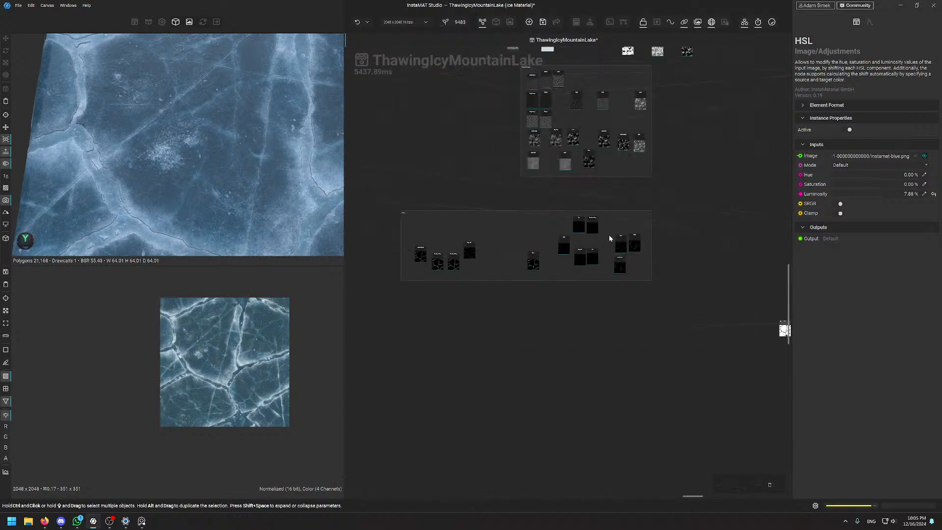
middle_drag(647, 146, 658, 308)
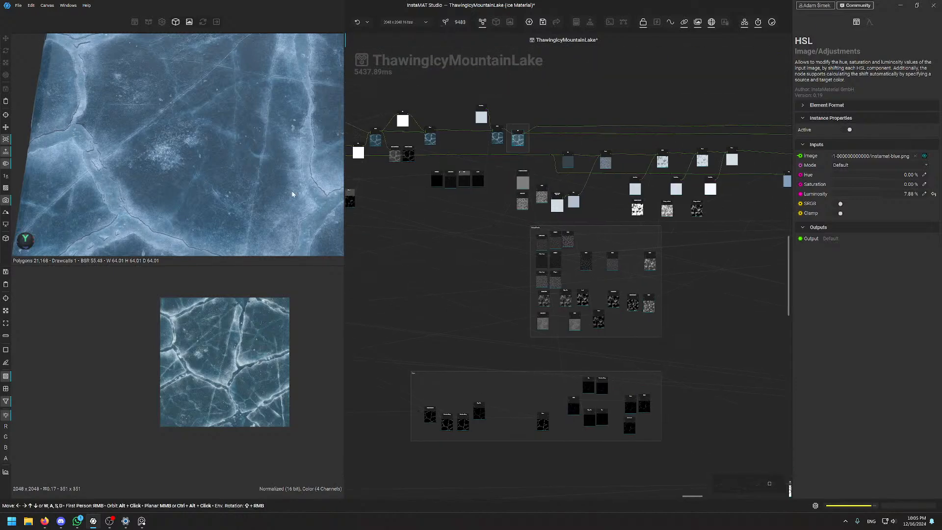
scroll(598, 152, up, 3)
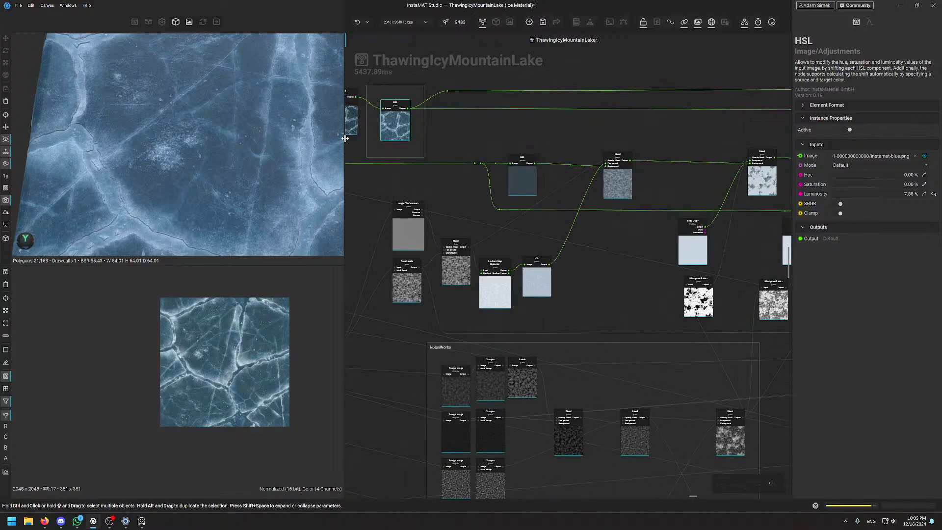
scroll(222, 126, down, 3)
middle_drag(278, 186, 269, 139)
scroll(266, 165, up, 3)
alt+drag(266, 163, 190, 135)
scroll(211, 135, up, 3)
scroll(210, 135, down, 3)
scroll(190, 134, down, 3)
middle_drag(212, 121, 221, 144)
scroll(222, 144, up, 3)
scroll(243, 129, up, 2)
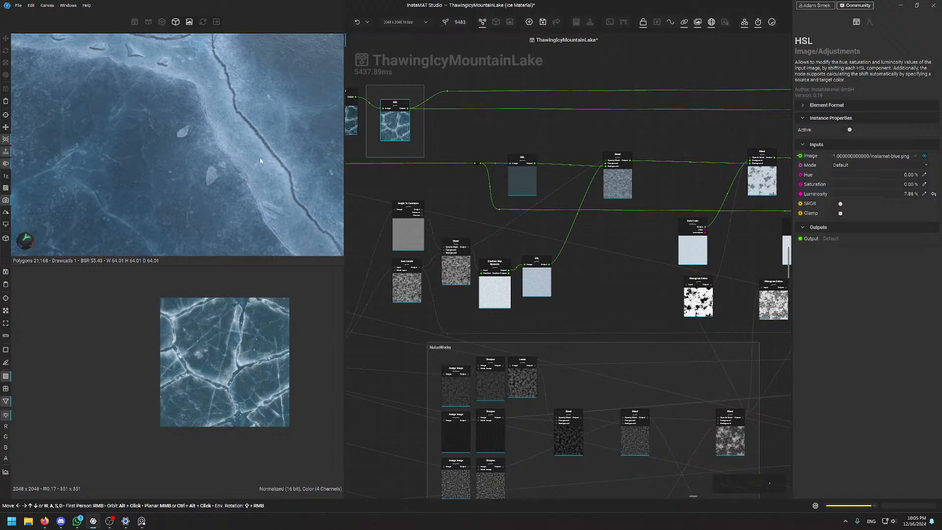
scroll(168, 83, down, 4)
alt+drag(167, 83, 186, 105)
middle_drag(187, 105, 240, 136)
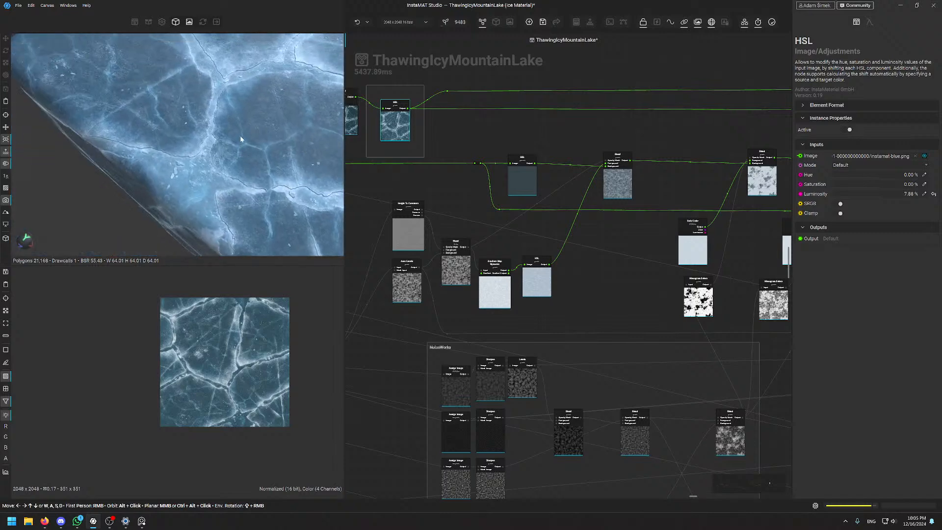
scroll(207, 167, up, 4)
middle_drag(207, 167, 194, 160)
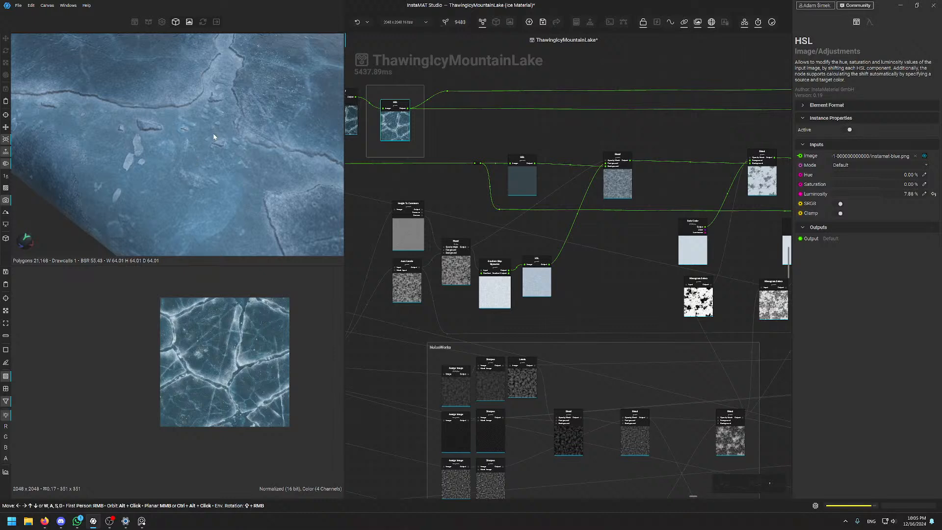
scroll(213, 134, up, 2)
scroll(213, 134, down, 2)
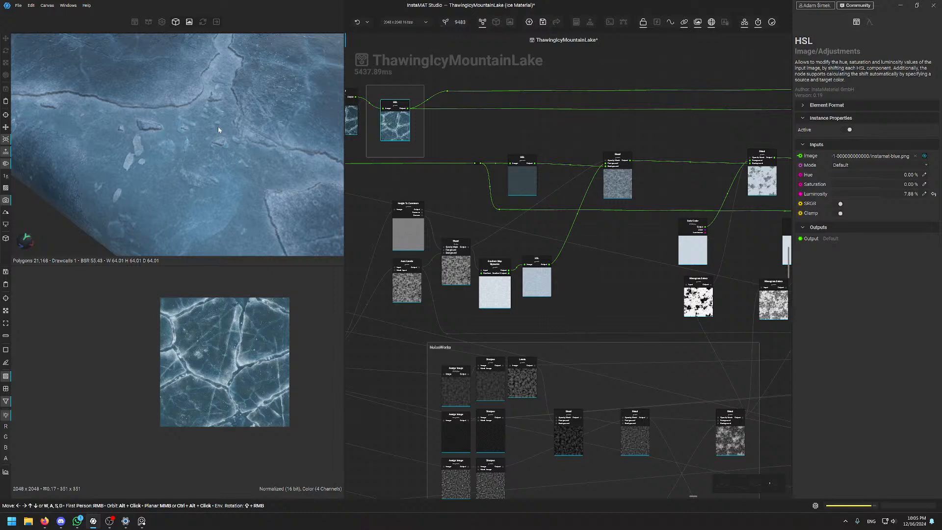
mouse_move(161, 143)
alt+mouse_down()
mouse_move(170, 143)
mouse_move(162, 140)
alt+mouse_up()
middle_drag(241, 72, 227, 116)
alt+drag(226, 116, 213, 143)
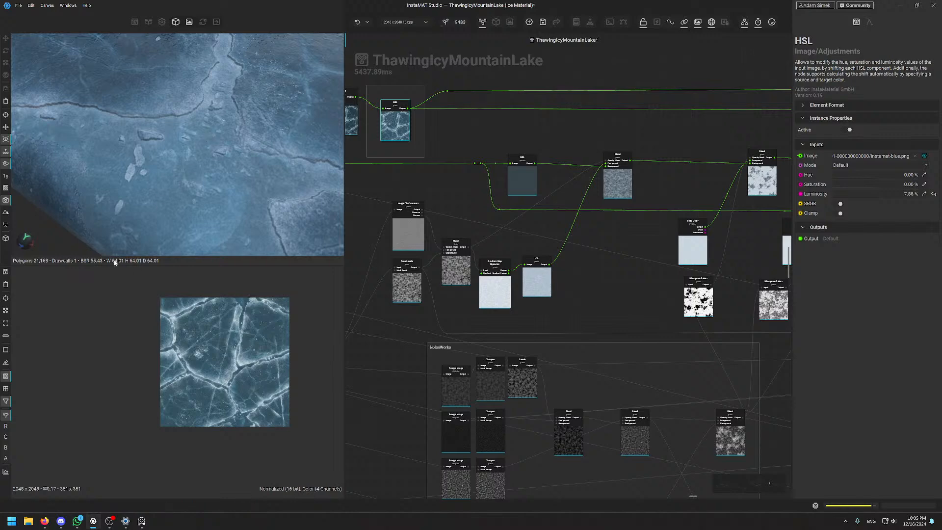
scroll(202, 182, down, 3)
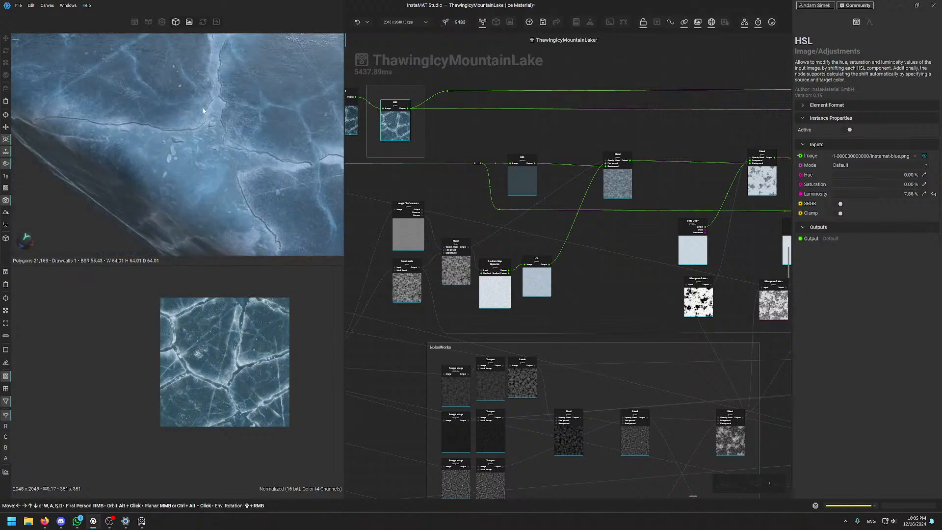
alt+drag(202, 178, 207, 142)
scroll(255, 177, up, 3)
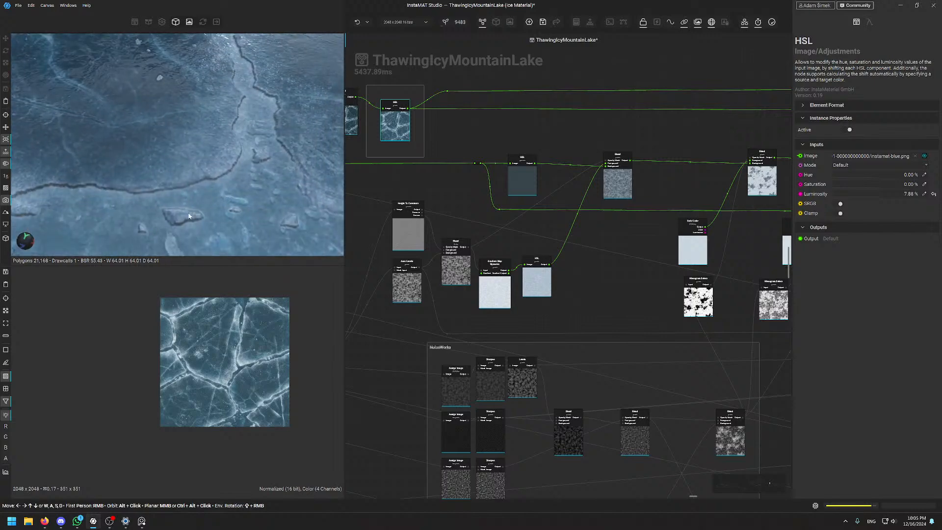
mouse_move(678, 120)
middle_down()
mouse_move(632, 112)
mouse_move(531, 122)
mouse_move(544, 117)
middle_up()
middle_drag(648, 120, 537, 123)
Step through the snow Blend chain, inspecting the first, middle, Overlay-mode and Screen-mode Blends
scroll(536, 123, up, 4)
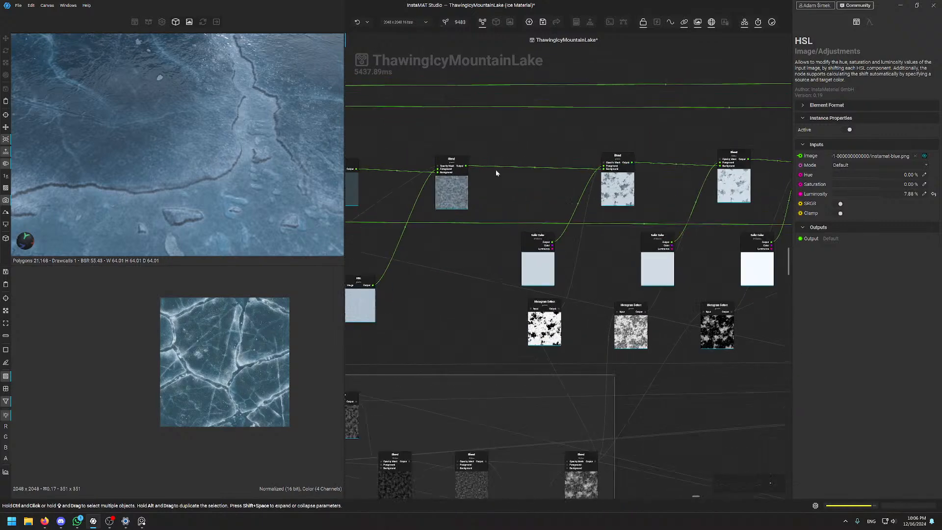
click(445, 206)
middle_drag(491, 204, 434, 207)
click(637, 205)
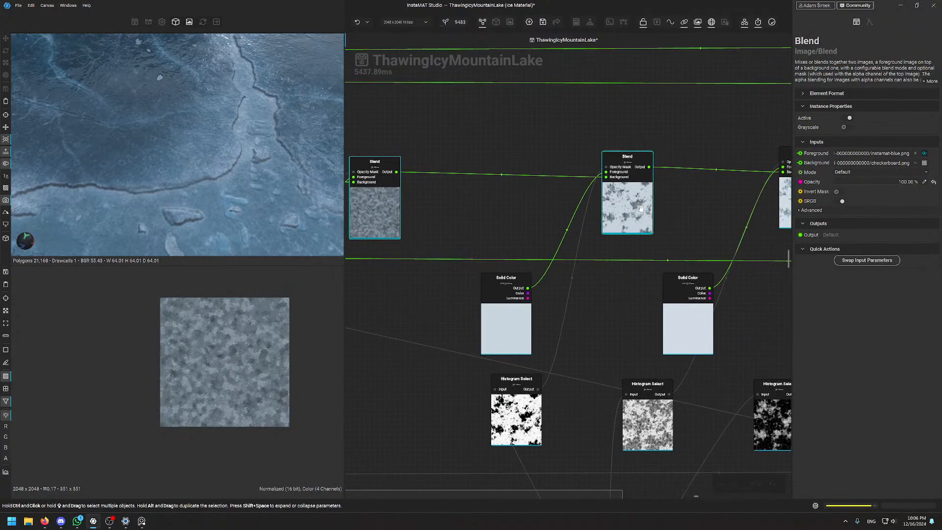
middle_drag(736, 212, 547, 252)
click(614, 254)
middle_drag(776, 260, 592, 296)
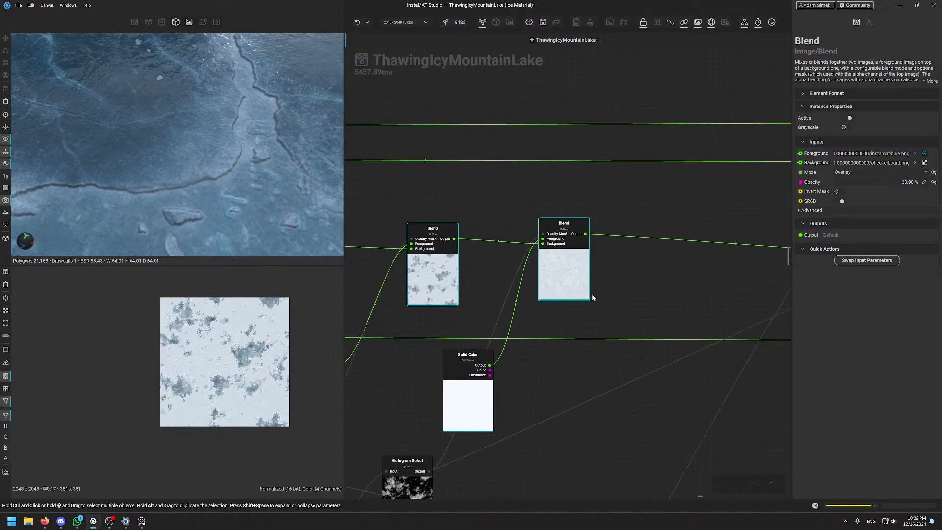
click(558, 281)
Inspect the Minimum-mode Blend node next in the chain
middle_drag(651, 295, 504, 298)
scroll(504, 299, down, 1)
scroll(504, 299, down, 5)
middle_drag(583, 290, 510, 284)
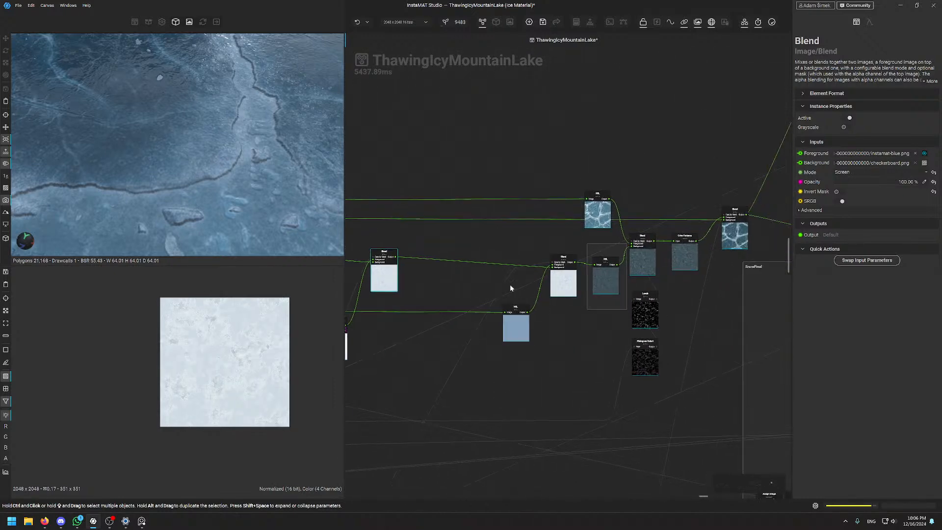
scroll(565, 279, up, 3)
click(565, 279)
middle_drag(612, 292, 561, 291)
Preview the outputs of the following HSL node and Blend node
click(561, 291)
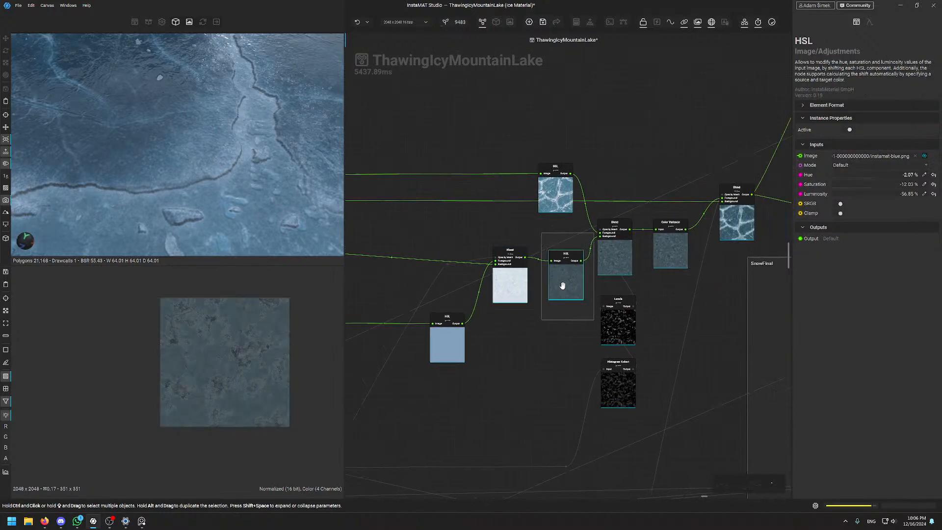
scroll(252, 347, up, 6)
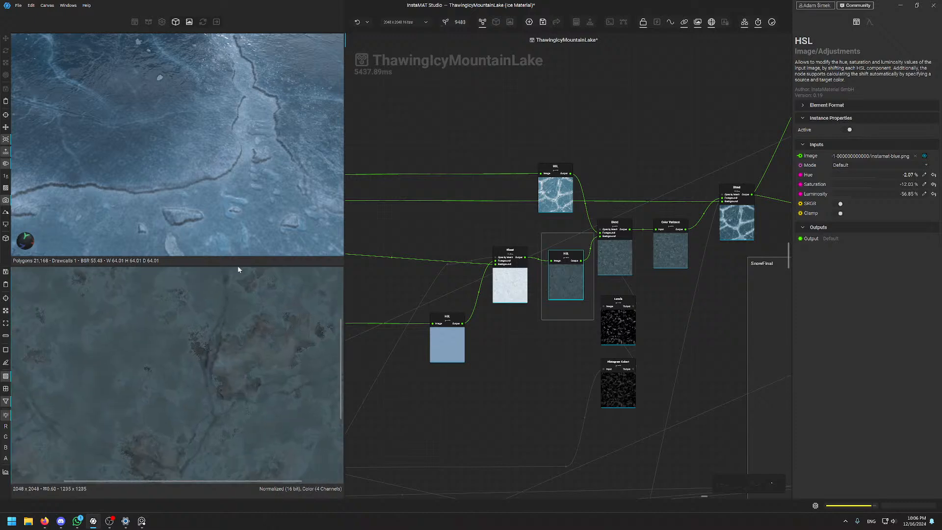
click(614, 255)
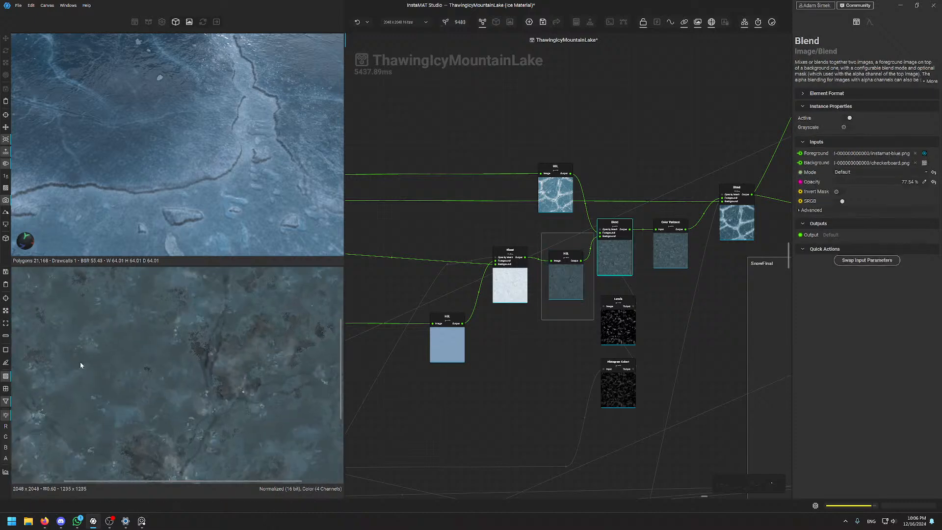
scroll(588, 390, down, 2)
scroll(210, 126, down, 3)
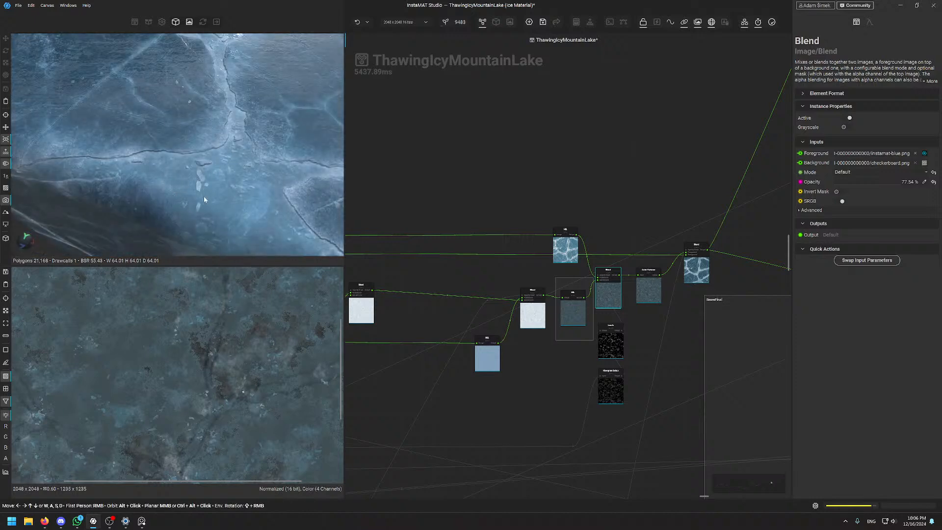
scroll(198, 121, down, 3)
scroll(173, 175, up, 3)
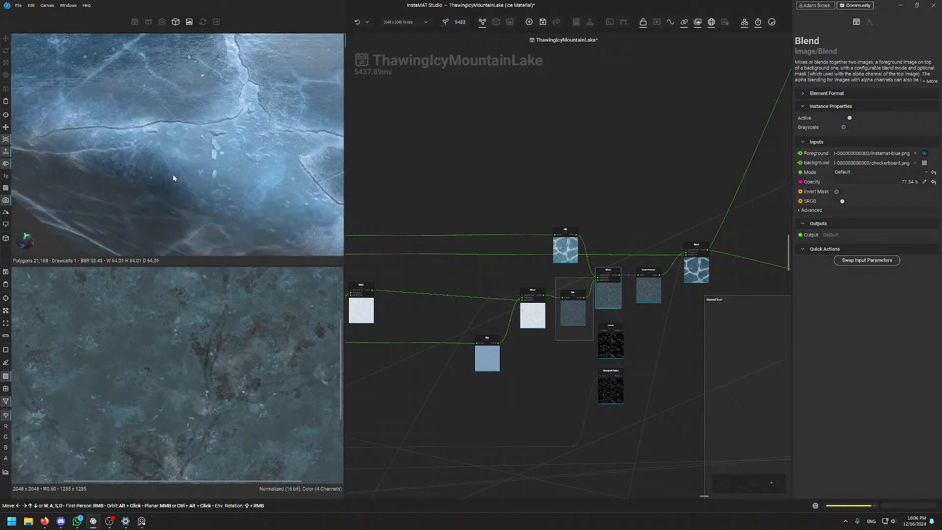
Inspect the Color Variance node, then preview the final Screen-mode Blend at 100% opacity
click(648, 289)
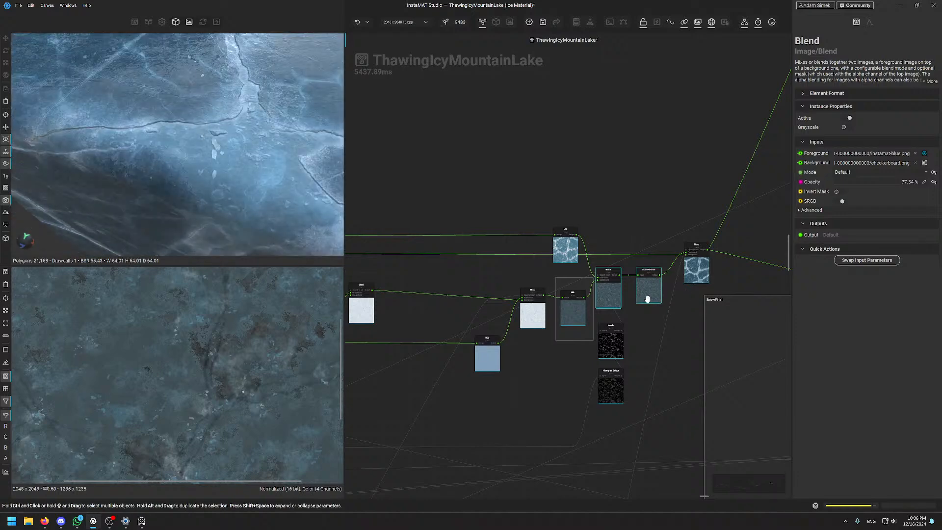
scroll(163, 336, up, 3)
scroll(164, 337, up, 2)
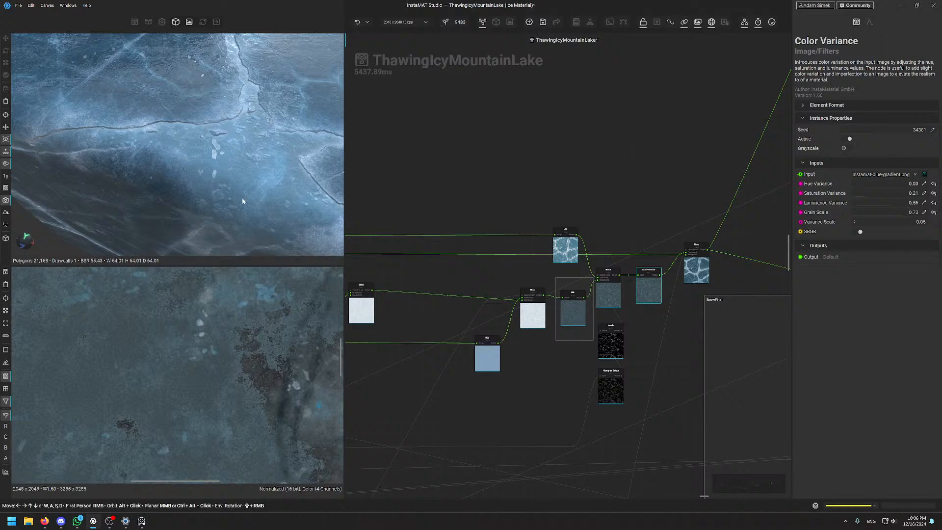
alt+drag(252, 154, 214, 154)
scroll(214, 189, up, 4)
scroll(216, 192, down, 5)
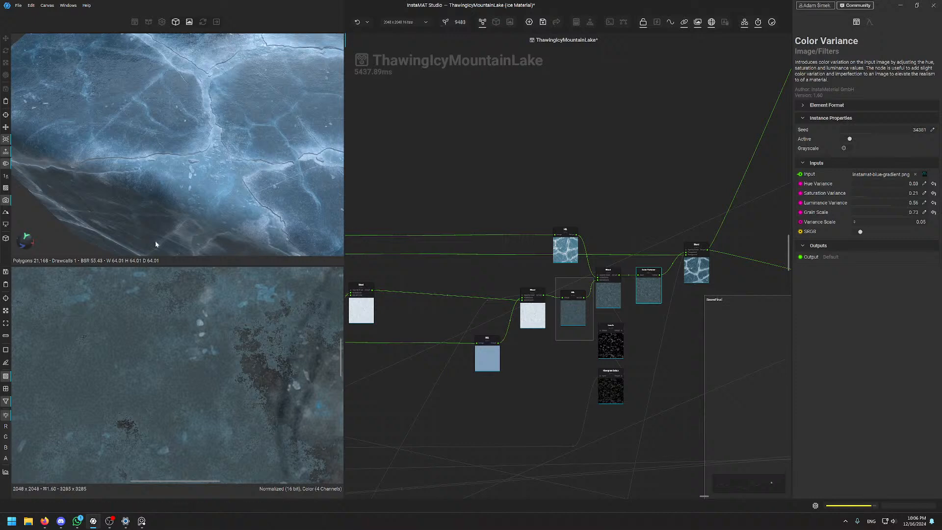
scroll(202, 185, up, 3)
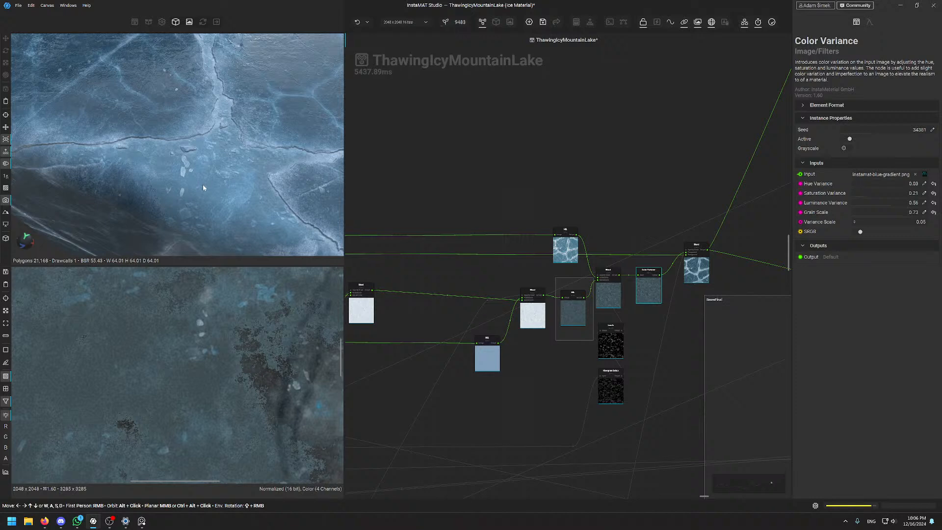
click(695, 265)
Navigate to the IceBase frame and preview its HSL node's dark-blue output
scroll(178, 381, down, 10)
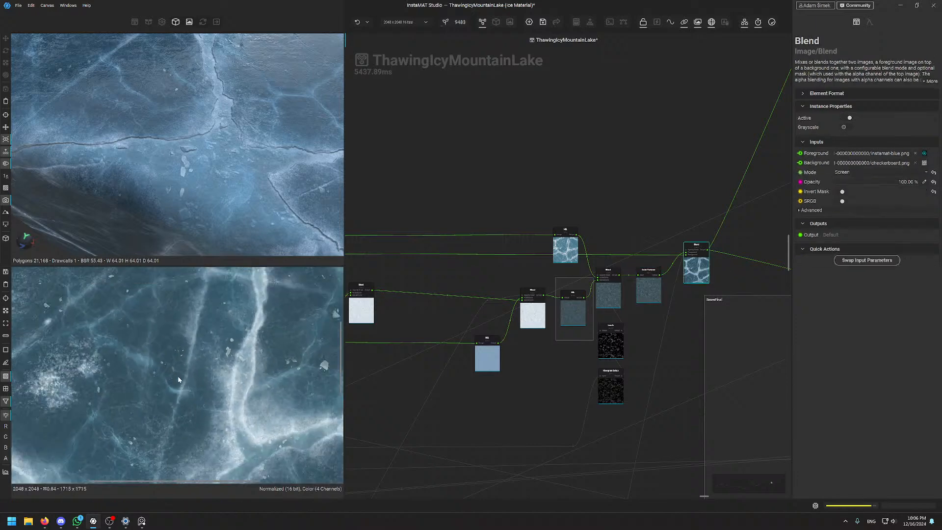
scroll(192, 356, up, 1)
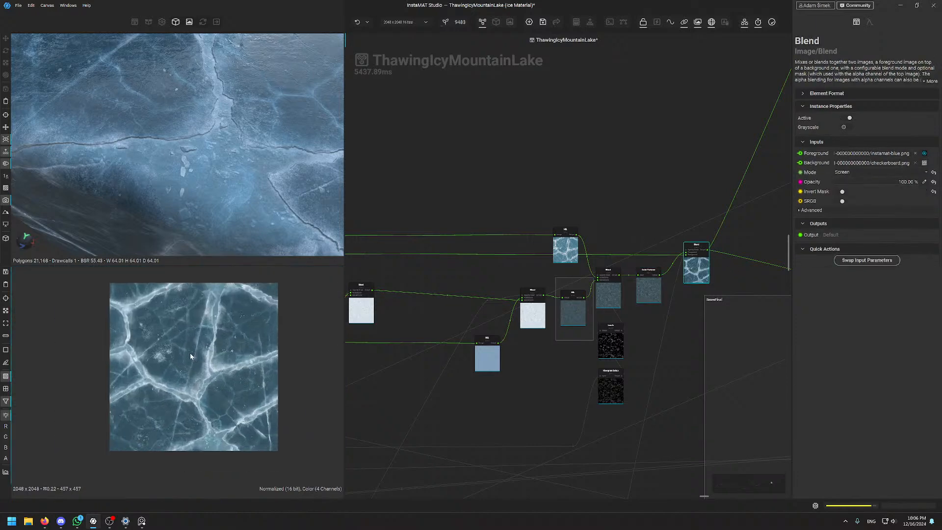
scroll(190, 355, up, 3)
scroll(201, 319, down, 4)
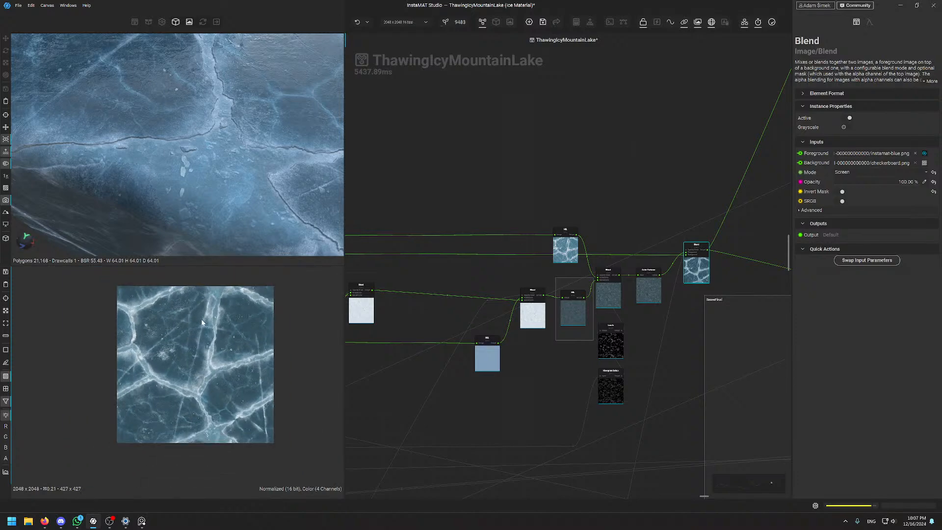
scroll(640, 149, down, 5)
scroll(639, 149, down, 3)
middle_drag(639, 165, 608, 389)
mouse_move(416, 295)
middle_down()
mouse_move(673, 276)
mouse_move(656, 295)
mouse_move(578, 302)
middle_up()
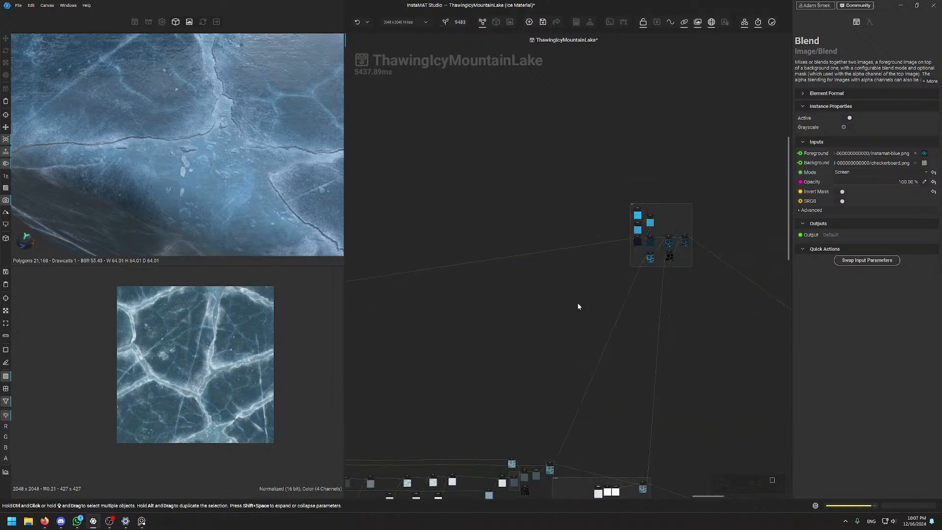
middle_drag(353, 322, 554, 315)
scroll(455, 356, up, 3)
scroll(474, 295, up, 3)
scroll(522, 246, up, 3)
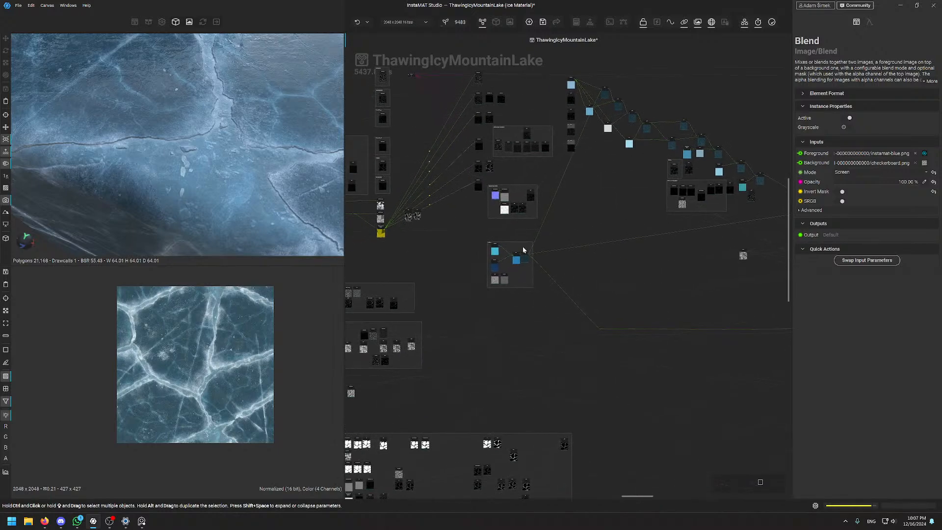
scroll(562, 287, up, 2)
click(531, 265)
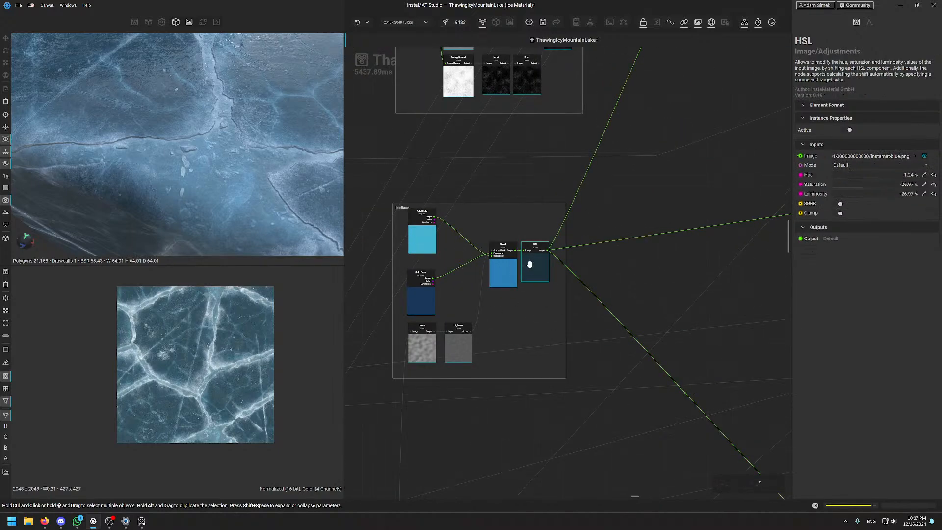
Pan across the graph to bring the SSS group's Solid Color, Blend and HSL nodes into view
scroll(177, 346, down, 4)
middle_drag(718, 169, 458, 251)
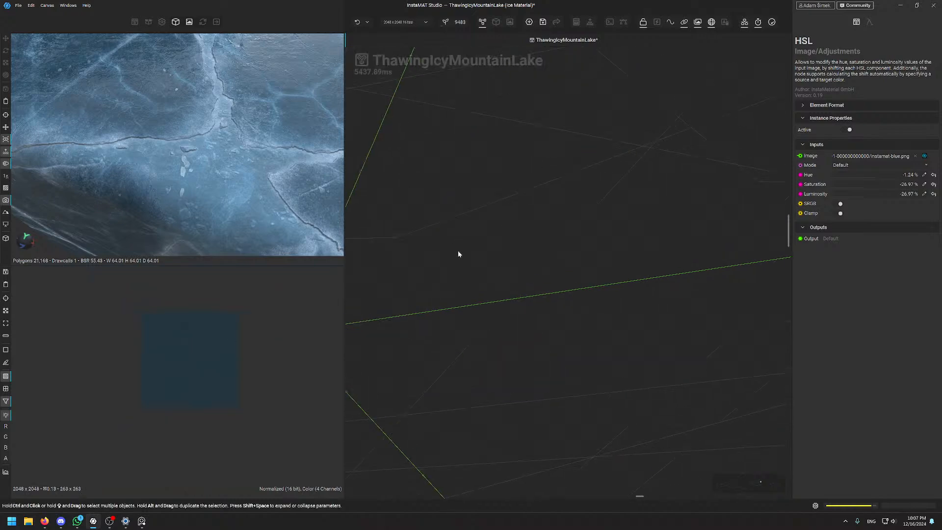
alt+drag(247, 87, 235, 106)
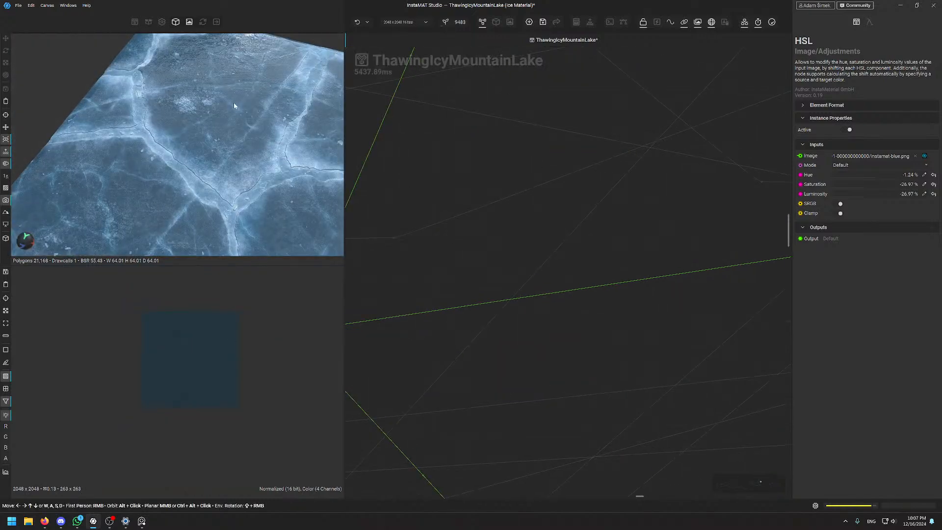
scroll(683, 193, down, 4)
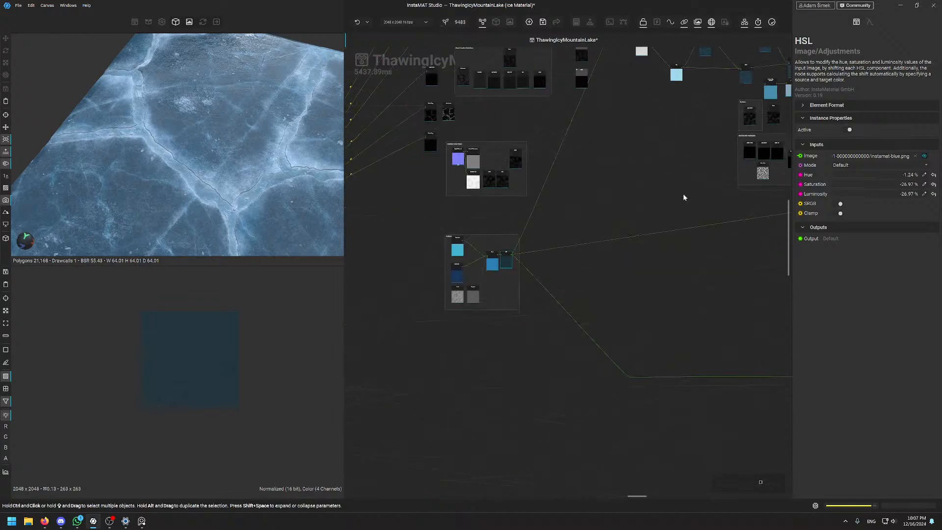
middle_drag(719, 214, 652, 231)
mouse_move(765, 213)
middle_down()
mouse_move(655, 237)
mouse_move(657, 220)
mouse_move(413, 275)
middle_up()
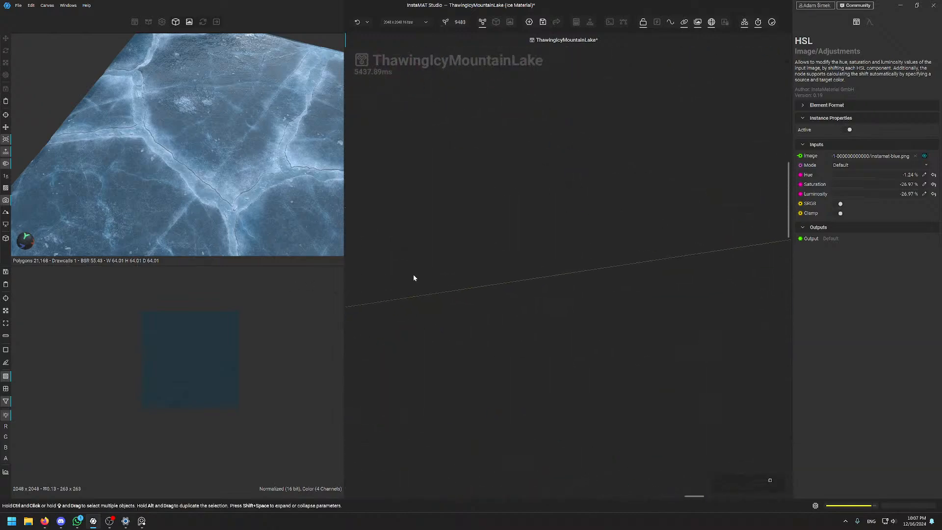
middle_drag(665, 252, 468, 262)
middle_drag(710, 214, 477, 276)
scroll(597, 266, up, 4)
scroll(652, 245, up, 3)
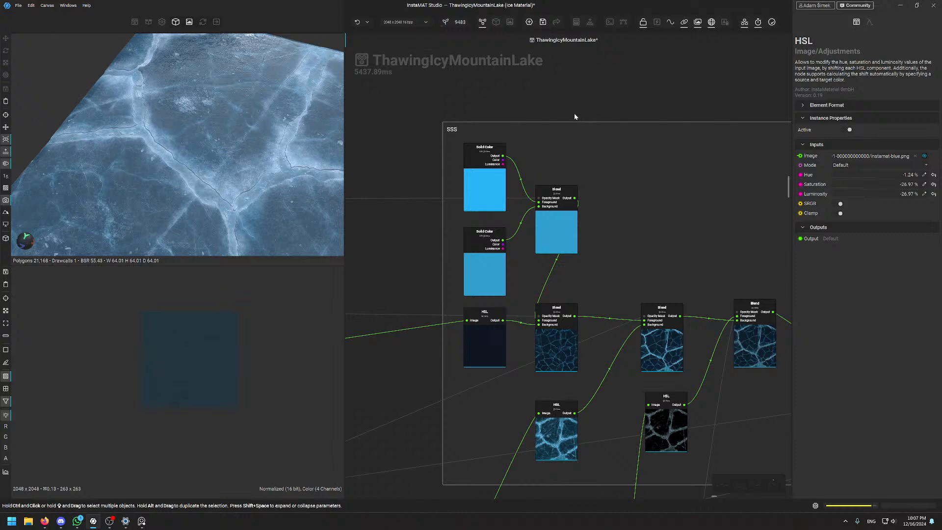
Preview the SSS frame's rightmost Default-mode Blend at 100%, zooming in on the glowing blue cracks
middle_drag(575, 116, 544, 106)
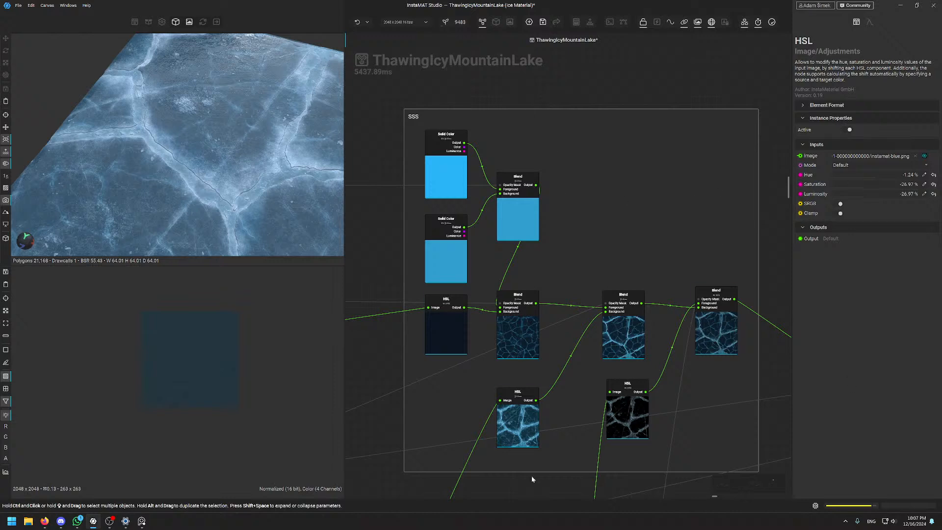
click(720, 322)
scroll(192, 357, up, 5)
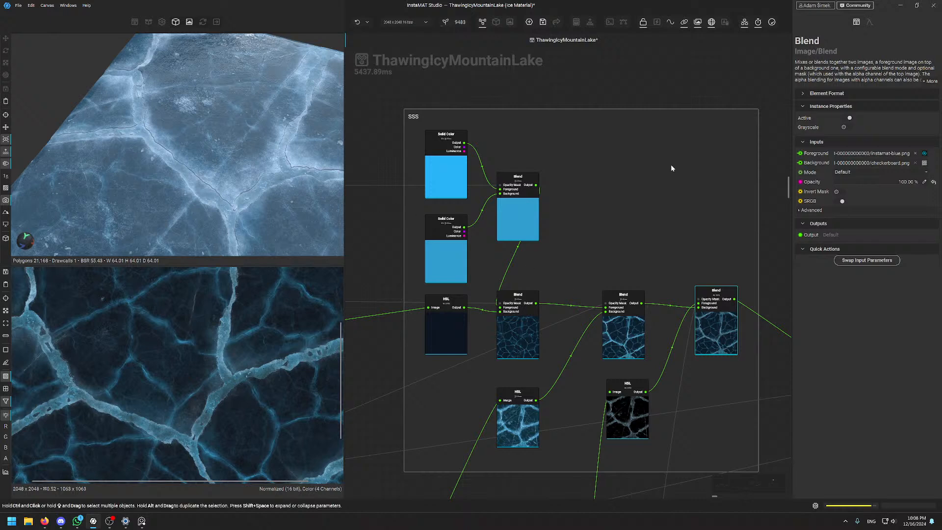
scroll(180, 393, down, 5)
scroll(180, 394, up, 5)
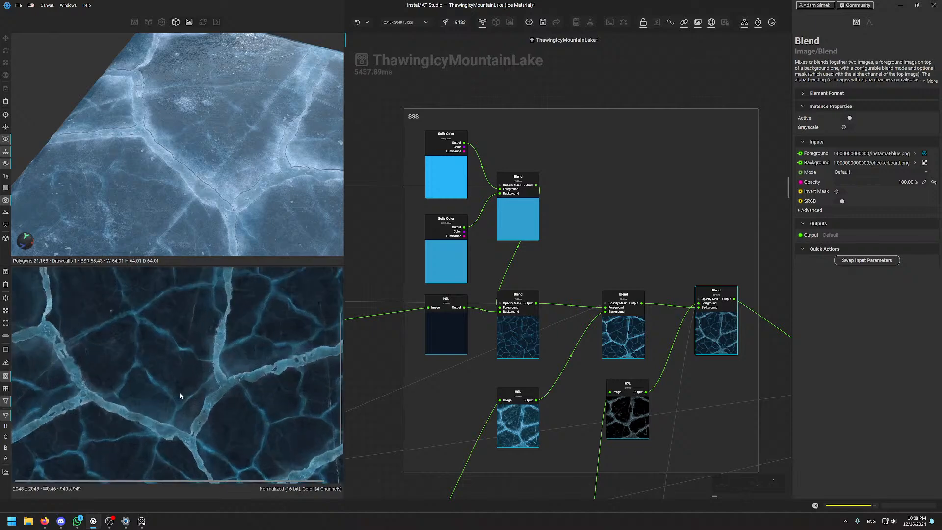
scroll(180, 394, up, 2)
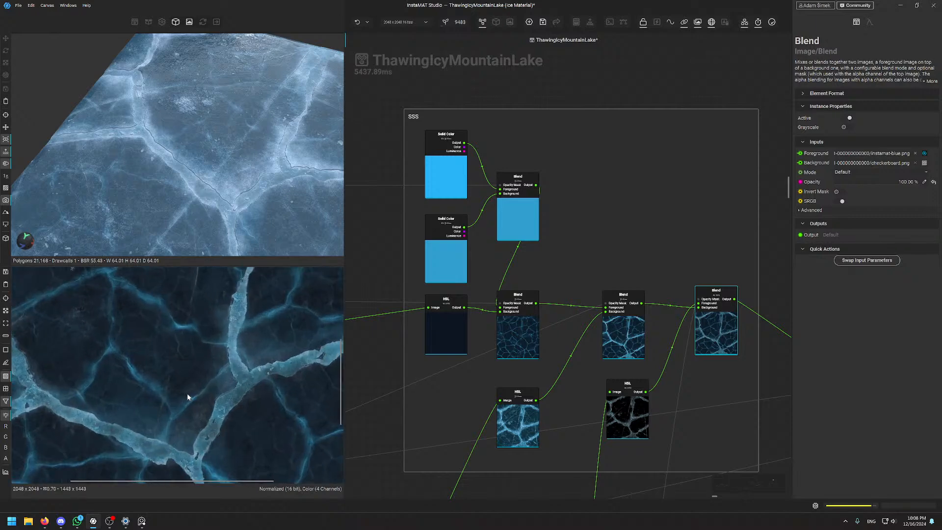
scroll(186, 393, down, 6)
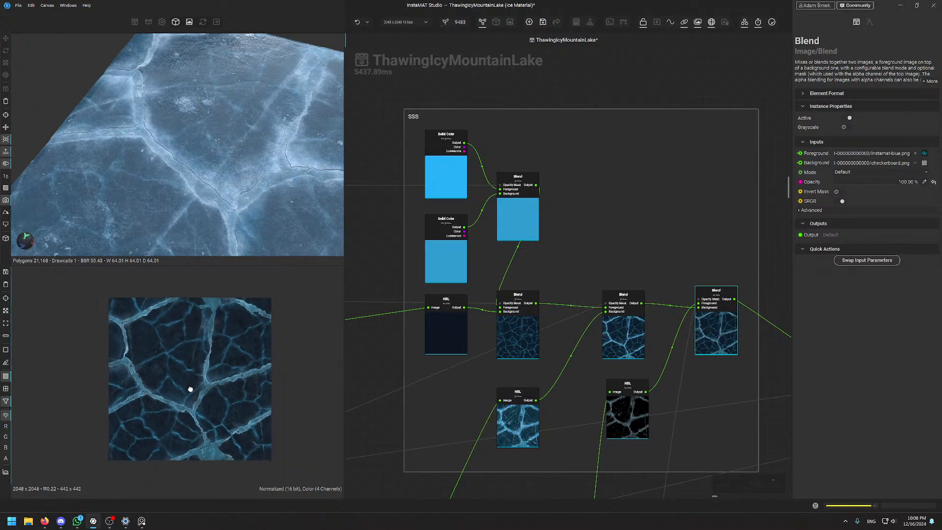
scroll(191, 390, up, 1)
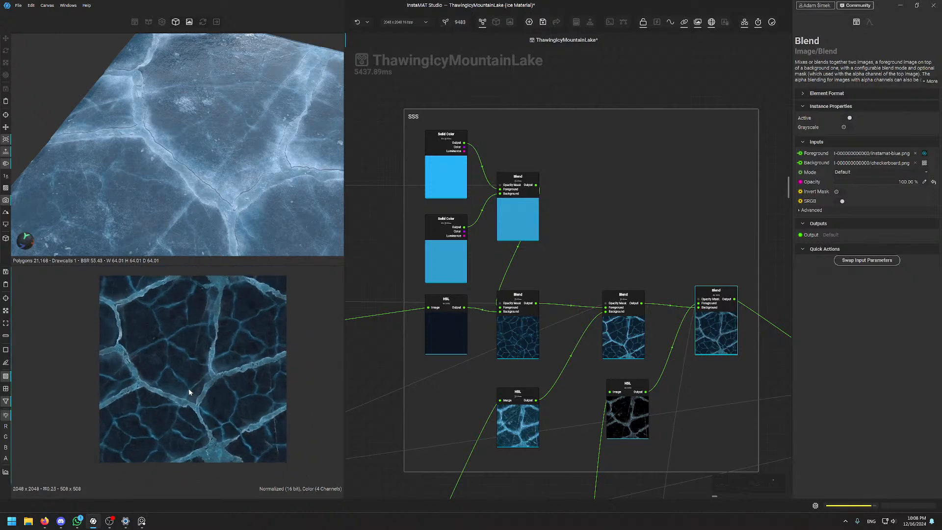
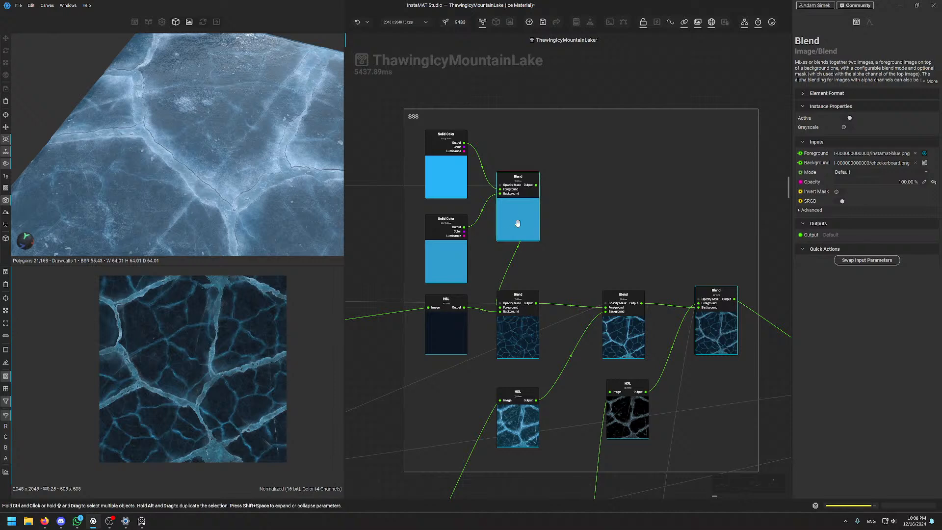
Pan and zoom the graph past the SSS group to the upper Blend node left of the SnowFinal frame
scroll(228, 335, up, 4)
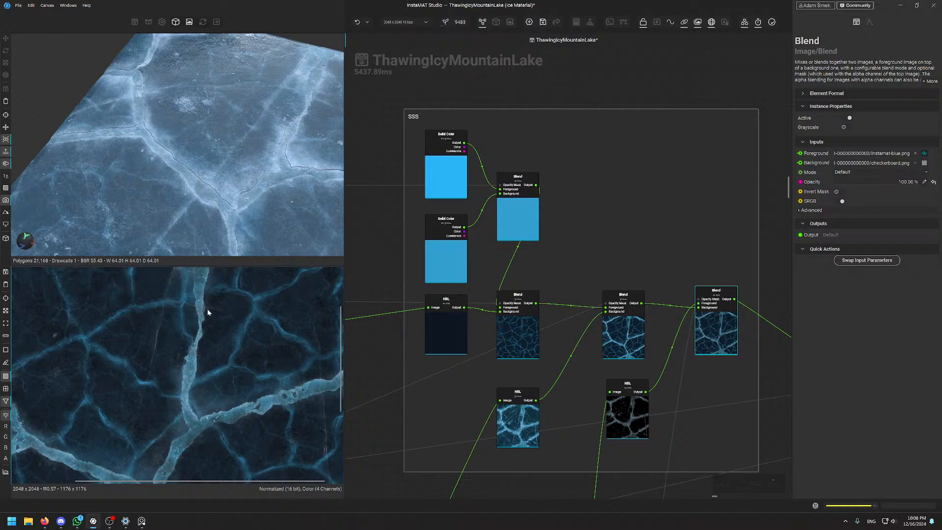
scroll(687, 225, down, 5)
middle_drag(743, 448, 683, 404)
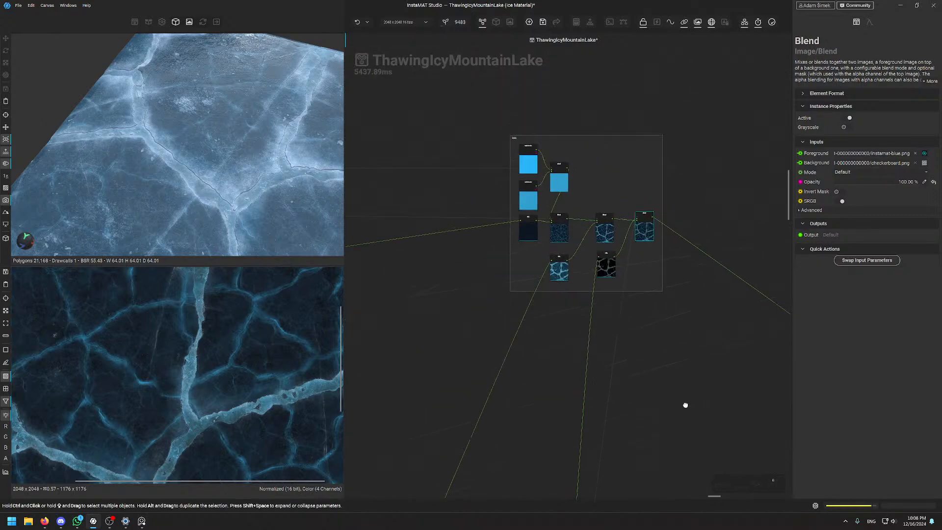
scroll(654, 343, down, 5)
scroll(643, 263, up, 8)
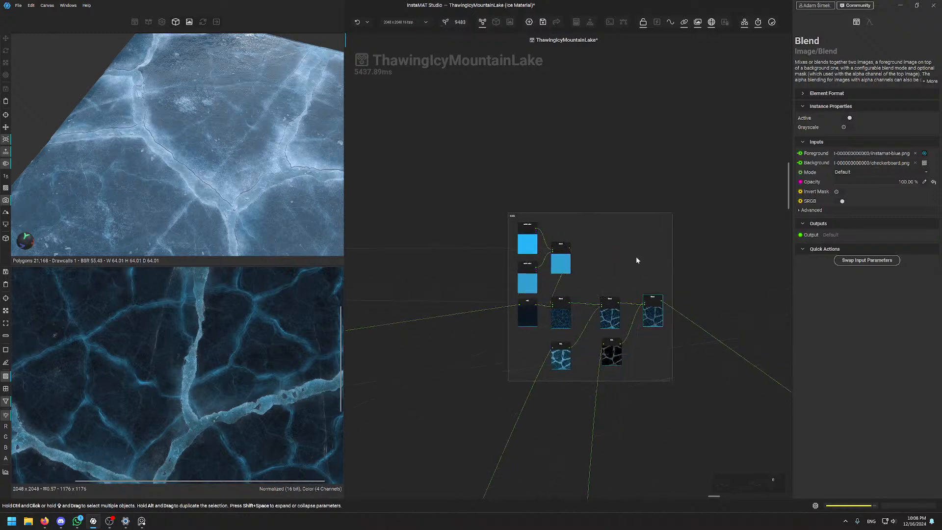
scroll(671, 441, down, 3)
middle_drag(671, 441, 615, 167)
scroll(623, 336, down, 4)
scroll(637, 211, up, 6)
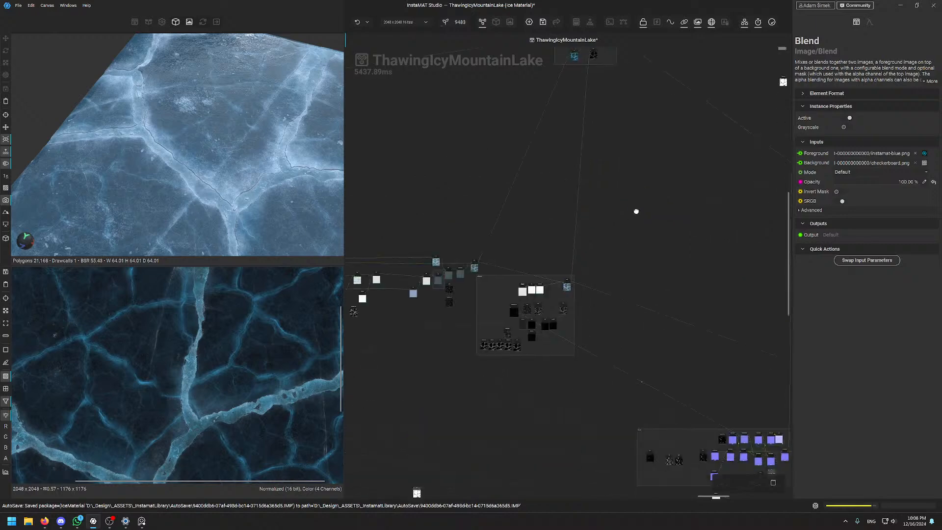
middle_drag(524, 242, 495, 172)
scroll(539, 200, up, 2)
scroll(494, 171, down, 2)
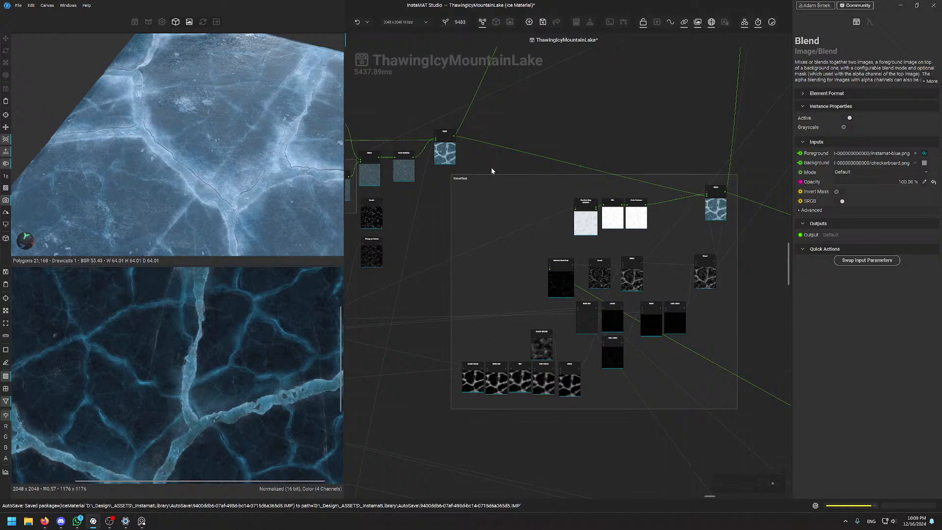
scroll(502, 225, up, 2)
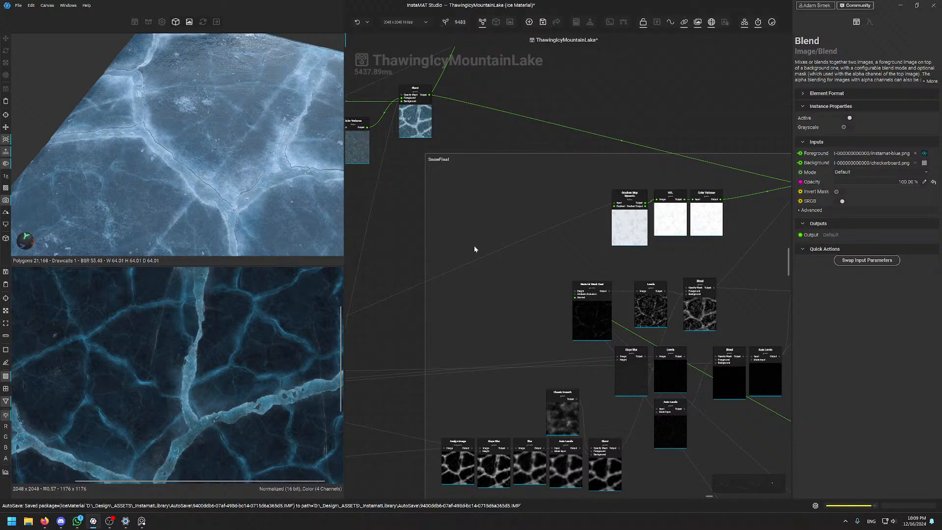
scroll(475, 248, down, 4)
scroll(515, 269, up, 5)
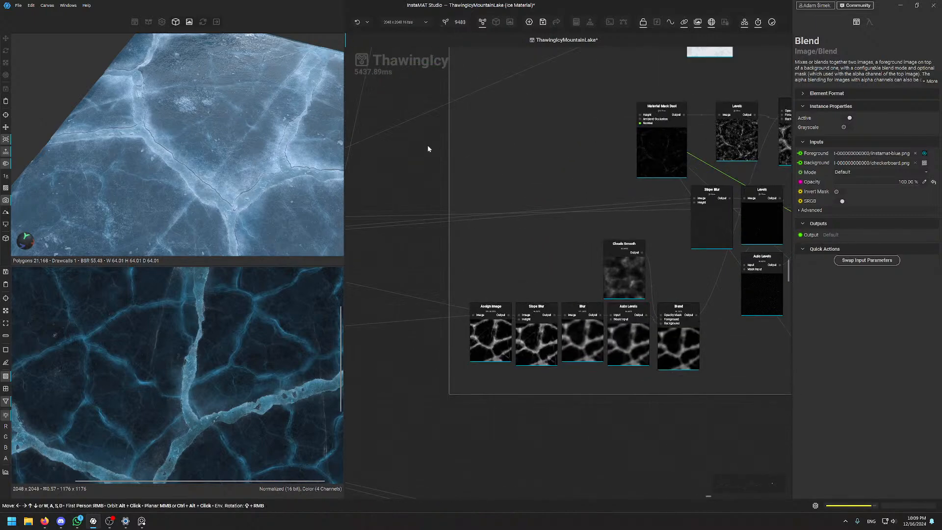
middle_drag(548, 224, 452, 445)
scroll(432, 436, down, 4)
middle_drag(384, 254, 528, 225)
scroll(528, 225, up, 4)
Inspect the Screen-mode Blend fed by Color Variance, then preview the Average Blend at SnowFinal's edge
click(525, 269)
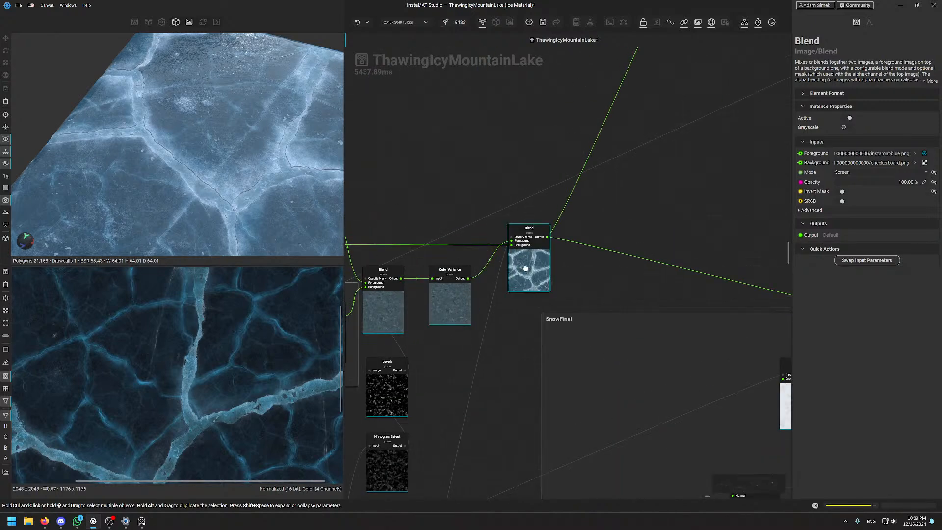
middle_drag(623, 281, 522, 215)
scroll(215, 381, up, 5)
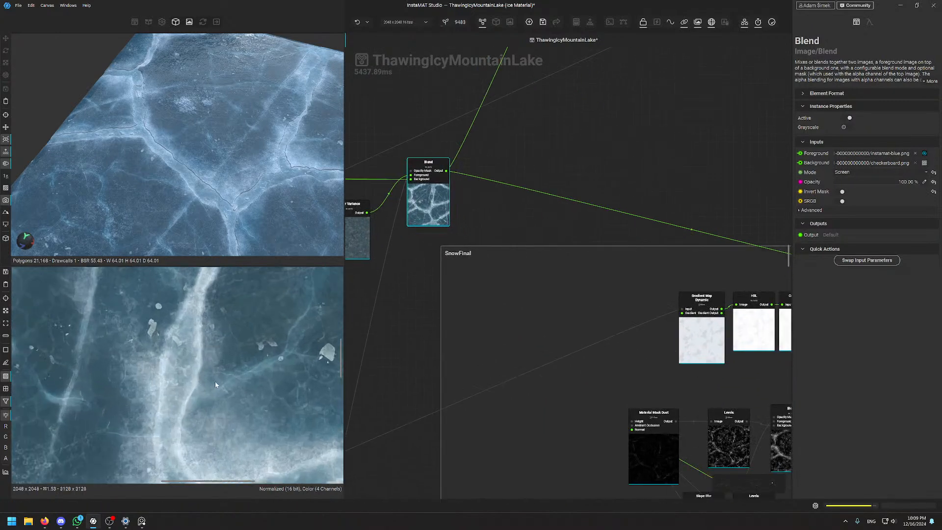
middle_drag(478, 156, 387, 135)
middle_drag(755, 199, 457, 144)
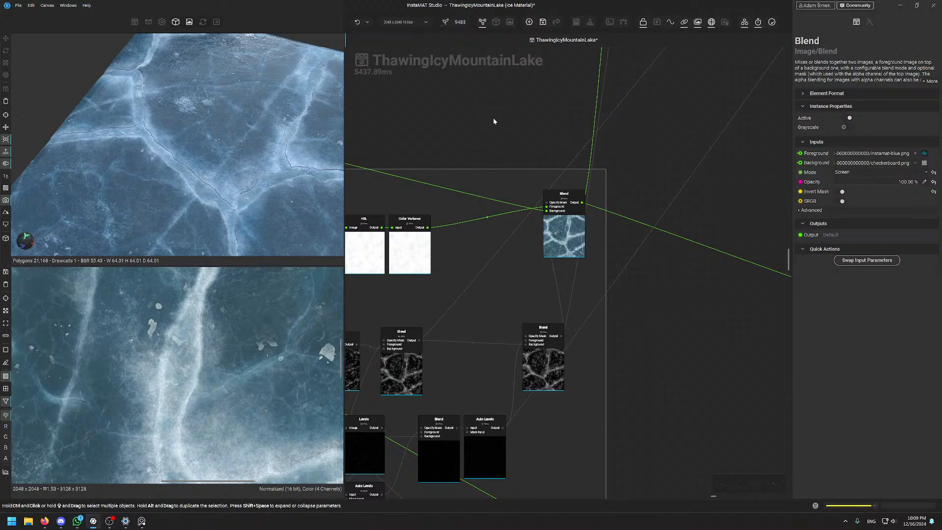
click(566, 224)
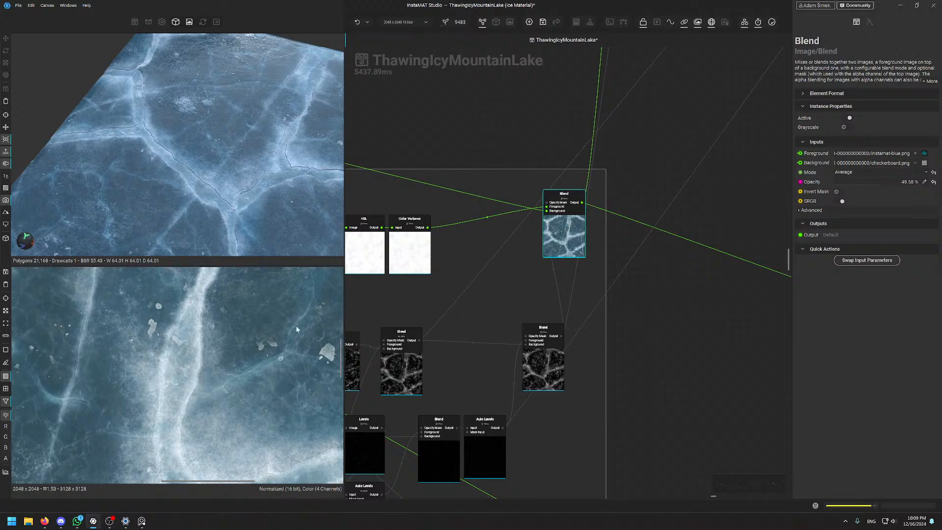
Preview the Material Mask Dust node's sparse speckled dust mask at Dust Level 0.50
scroll(119, 365, down, 5)
scroll(120, 366, up, 4)
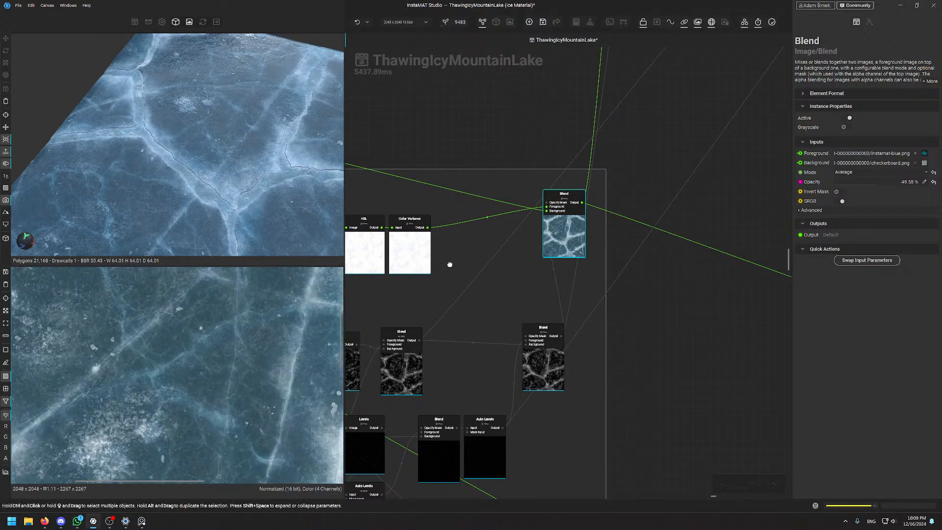
middle_drag(447, 264, 701, 276)
middle_drag(511, 209, 551, 185)
scroll(247, 394, down, 5)
scroll(251, 362, up, 4)
scroll(250, 365, up, 1)
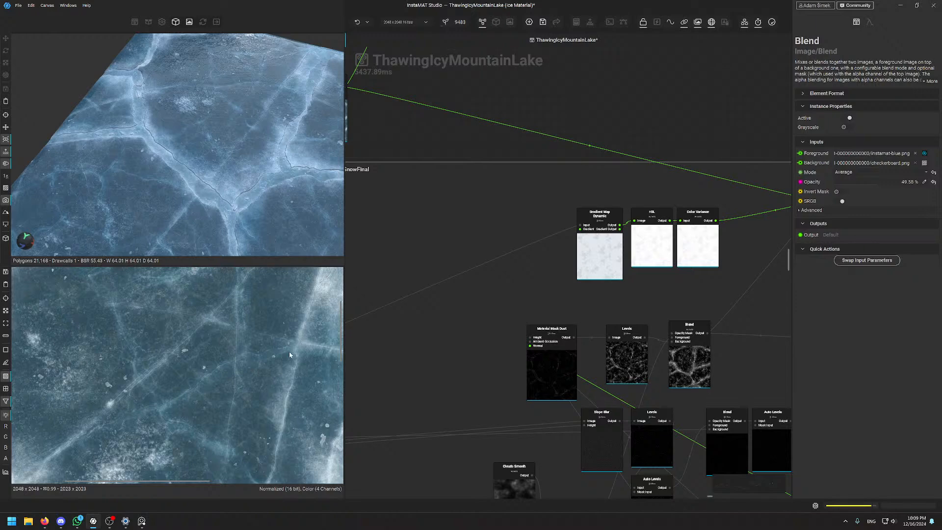
scroll(125, 397, down, 1)
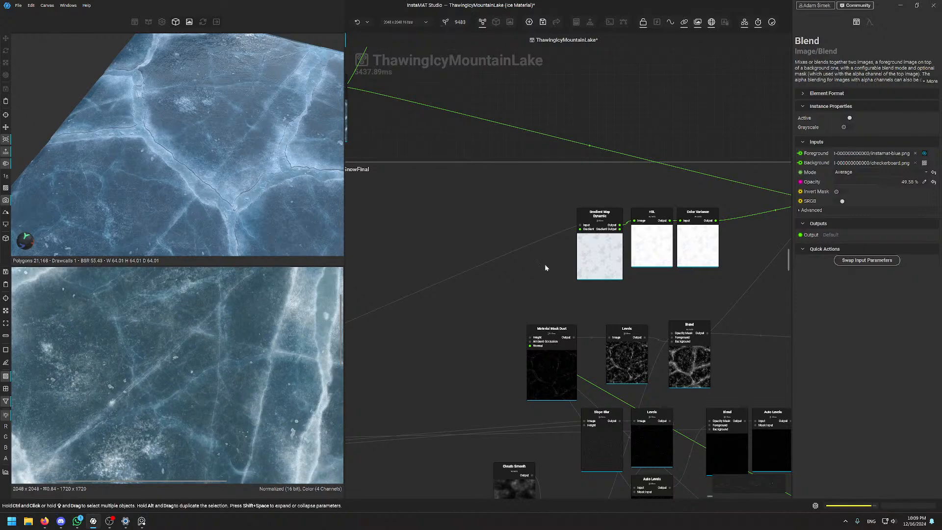
middle_drag(690, 116, 508, 147)
middle_drag(532, 327, 673, 170)
middle_drag(495, 301, 523, 246)
click(531, 171)
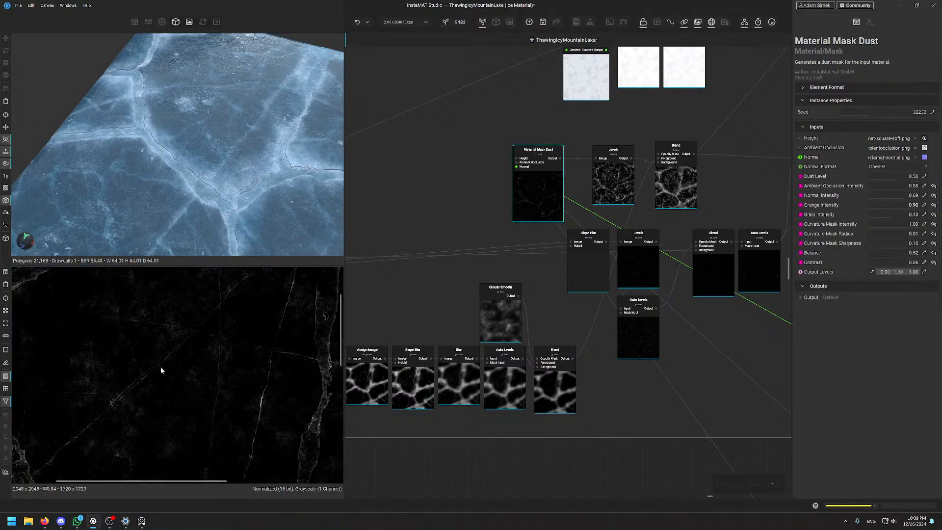
Inspect SnowFinal's Levels node after Material Mask Dust and the Blend combining the dust mask
scroll(162, 369, down, 4)
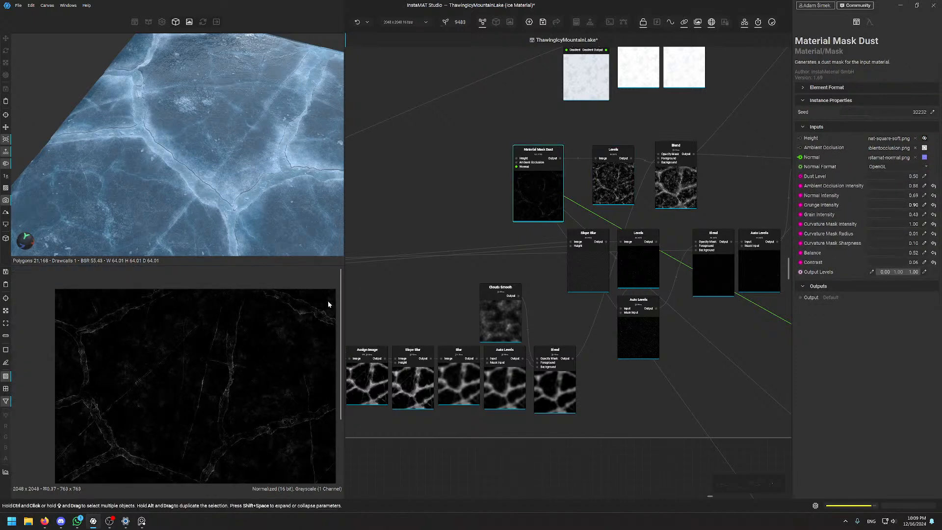
scroll(184, 407, up, 4)
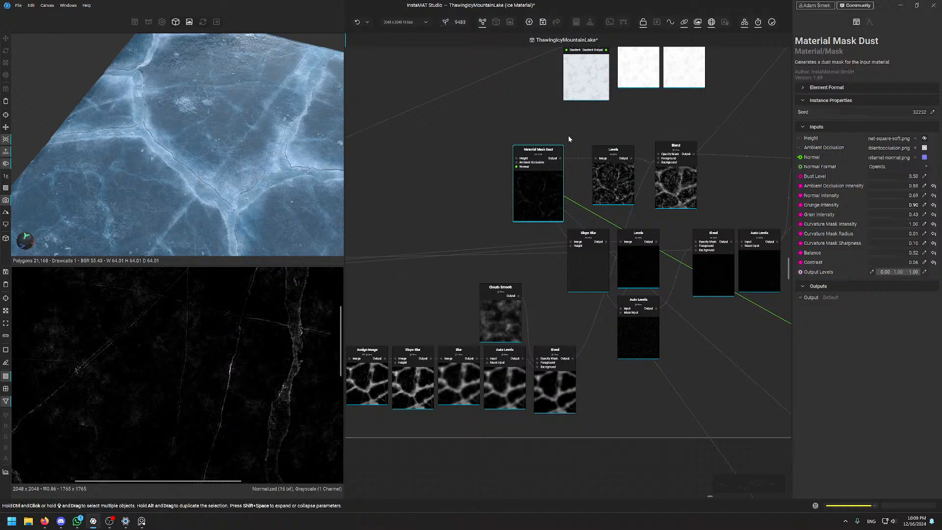
scroll(511, 144, up, 3)
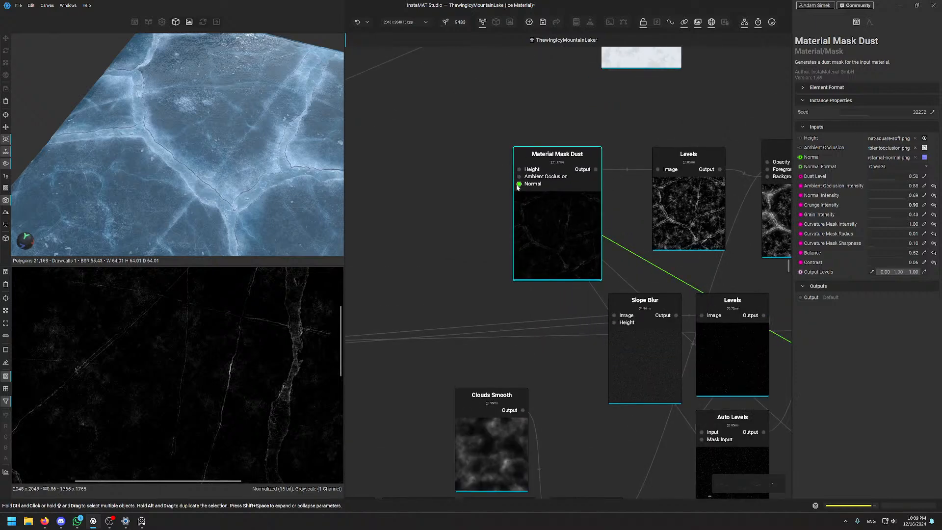
scroll(523, 175, down, 6)
scroll(523, 175, down, 4)
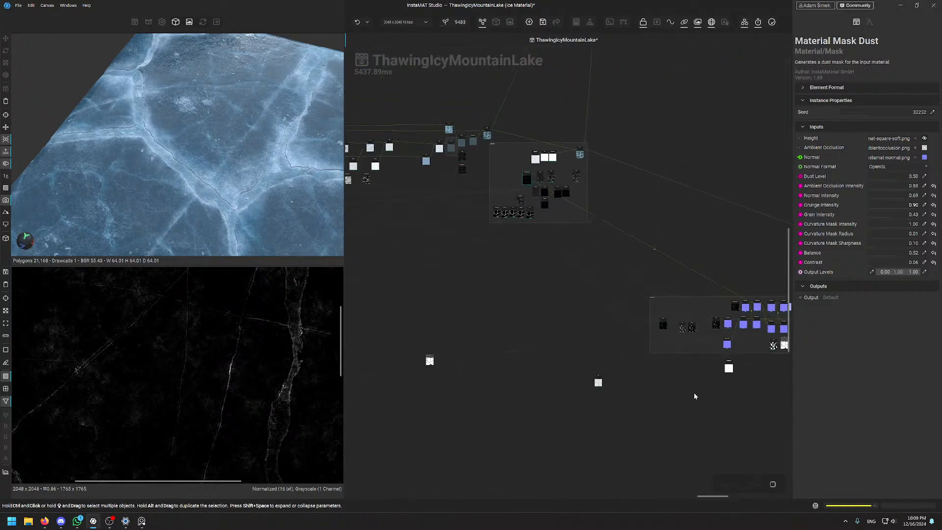
middle_drag(688, 257, 475, 265)
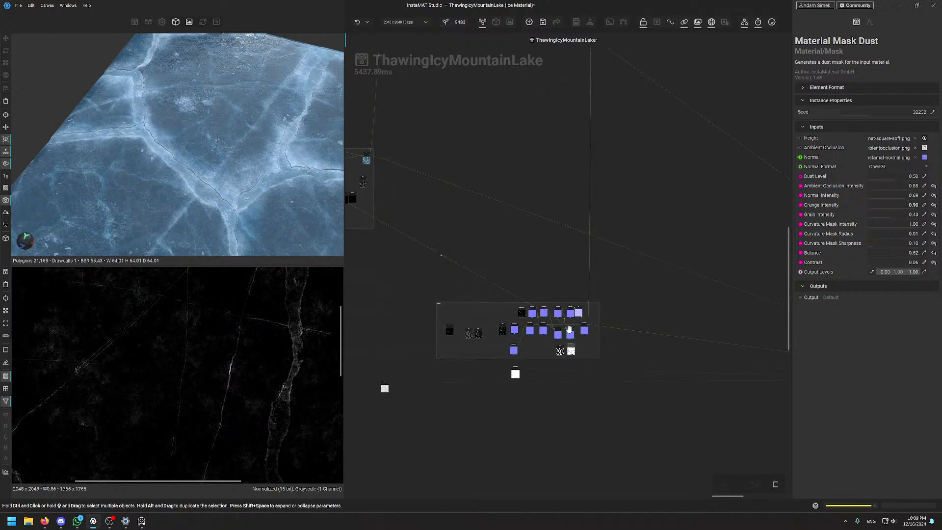
scroll(564, 306, up, 3)
scroll(563, 306, down, 2)
middle_drag(551, 309, 606, 299)
scroll(657, 259, up, 4)
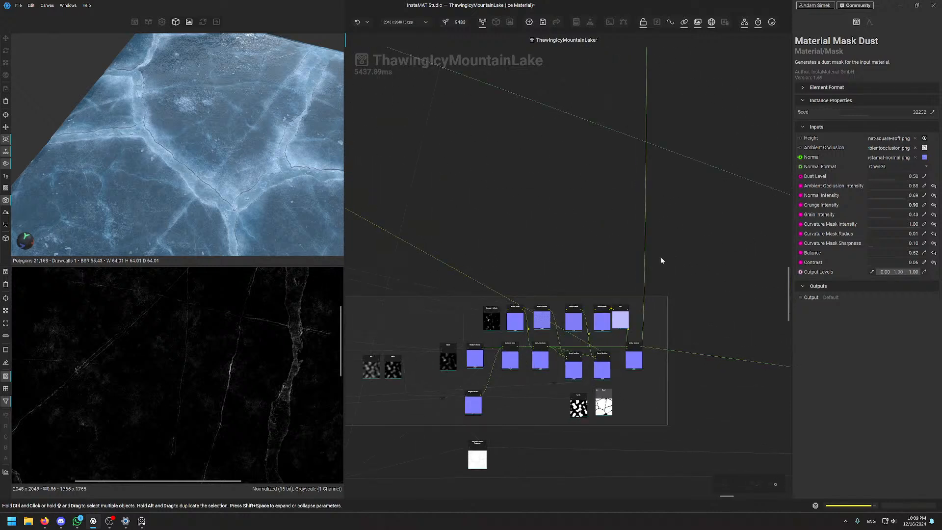
middle_drag(461, 243, 551, 261)
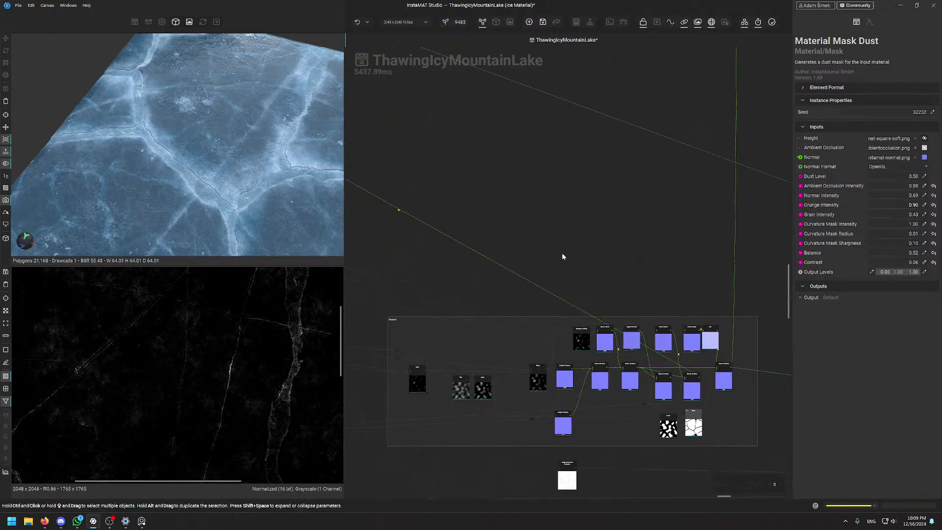
middle_drag(470, 272, 686, 417)
middle_drag(390, 233, 540, 320)
scroll(495, 273, up, 5)
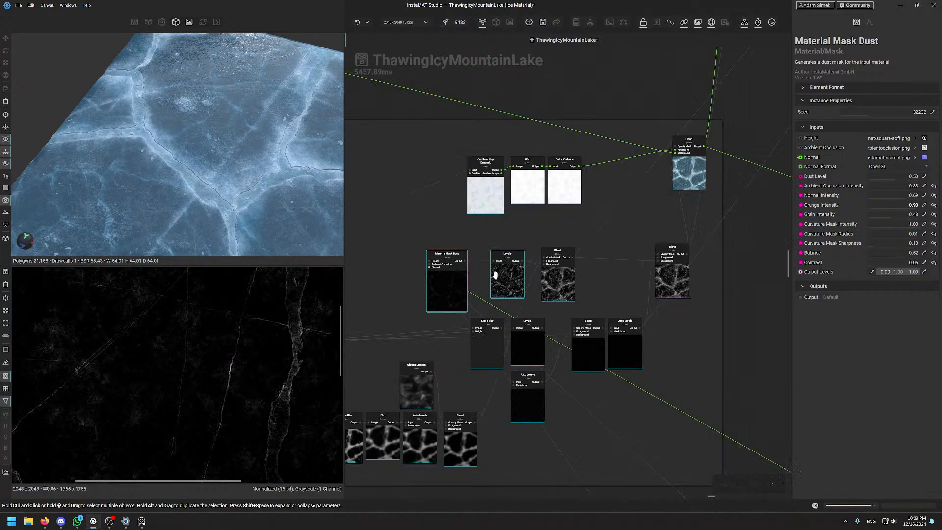
click(539, 274)
click(651, 303)
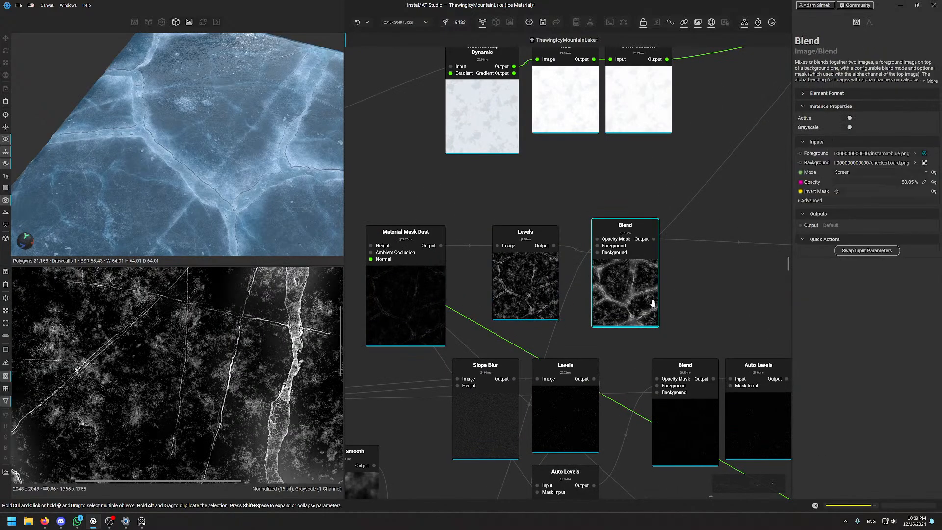
Preview SnowFinal's top Blend, Average at 49.58% opacity, showing the frosty dust-speckled blue ice
middle_drag(728, 232, 598, 251)
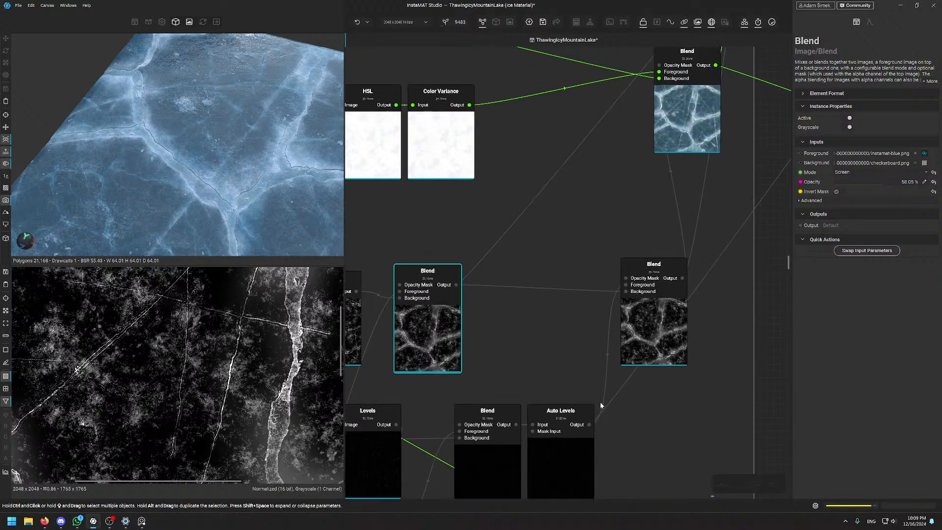
scroll(599, 401, down, 3)
middle_drag(525, 336, 653, 208)
middle_drag(654, 264, 599, 328)
click(661, 276)
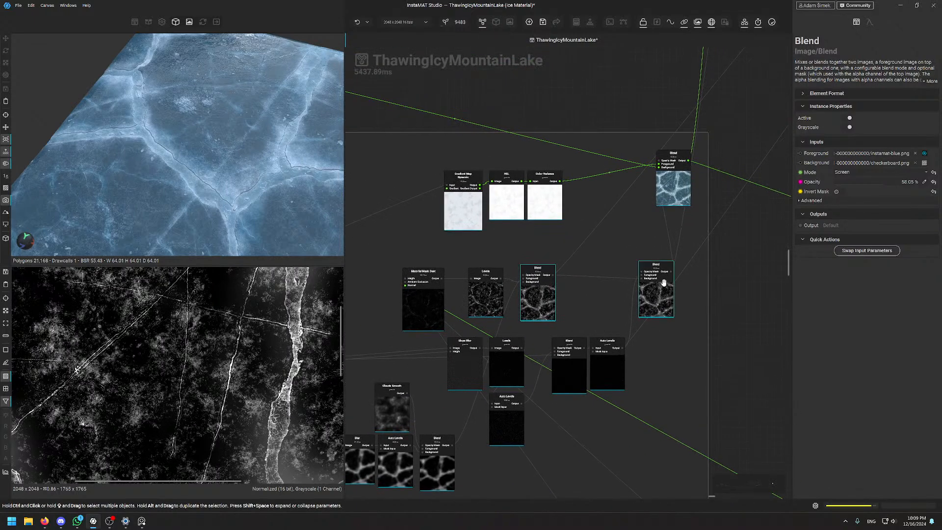
click(679, 187)
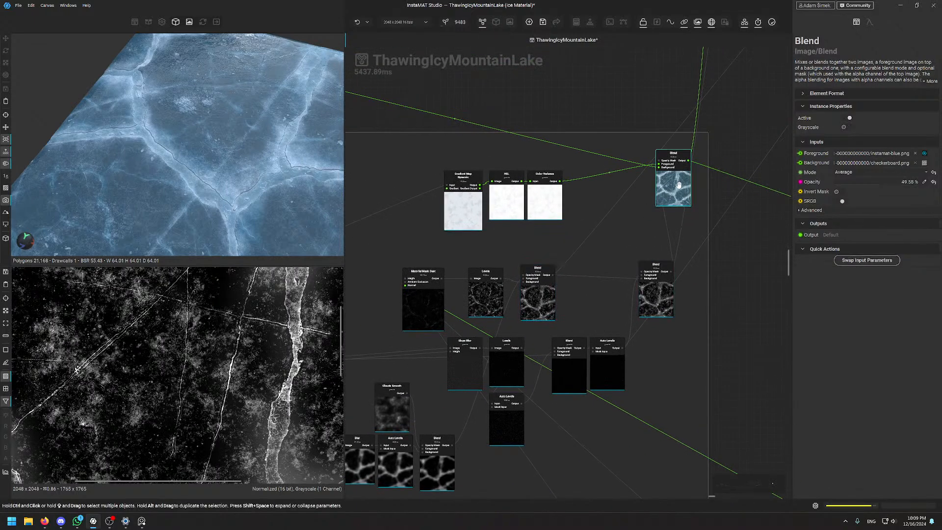
scroll(192, 376, down, 2)
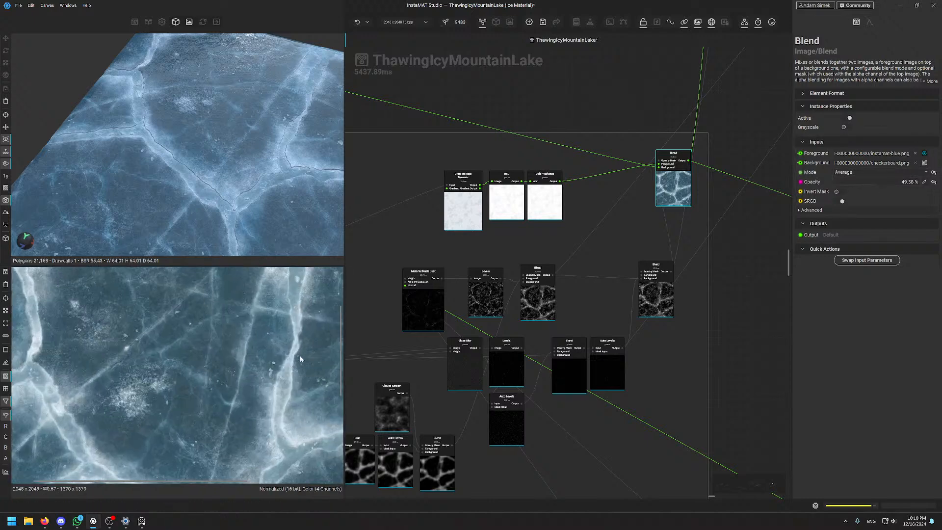
scroll(626, 121, down, 7)
middle_drag(602, 175, 534, 491)
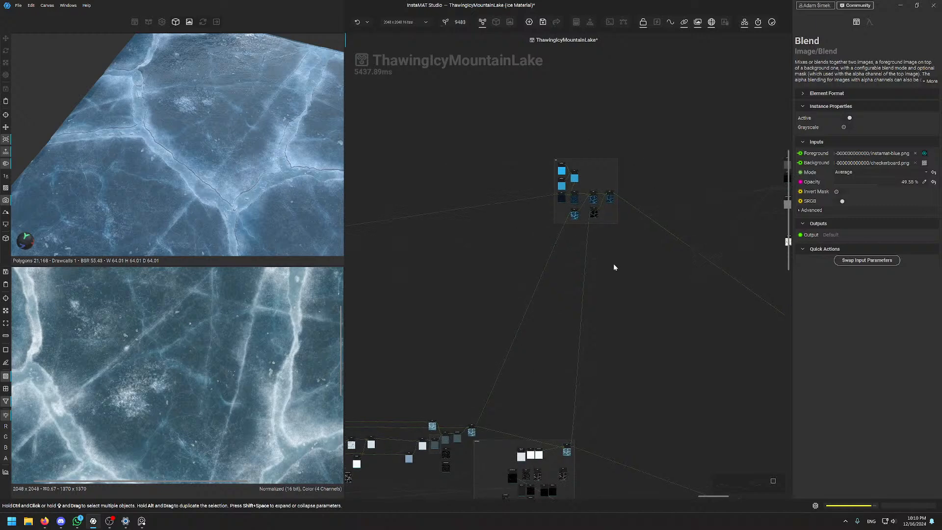
middle_drag(579, 380, 567, 237)
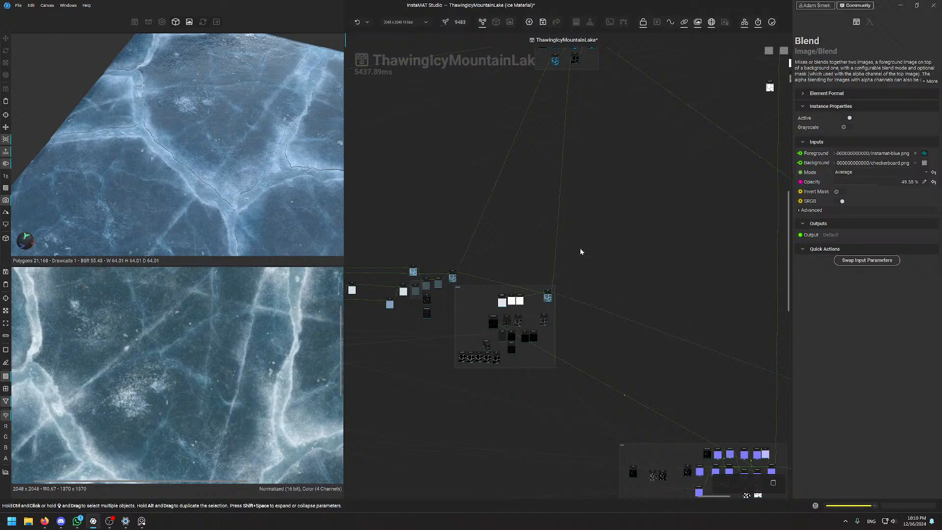
mouse_move(477, 248)
middle_down()
mouse_move(546, 211)
mouse_move(666, 91)
middle_up()
middle_drag(711, 272, 530, 394)
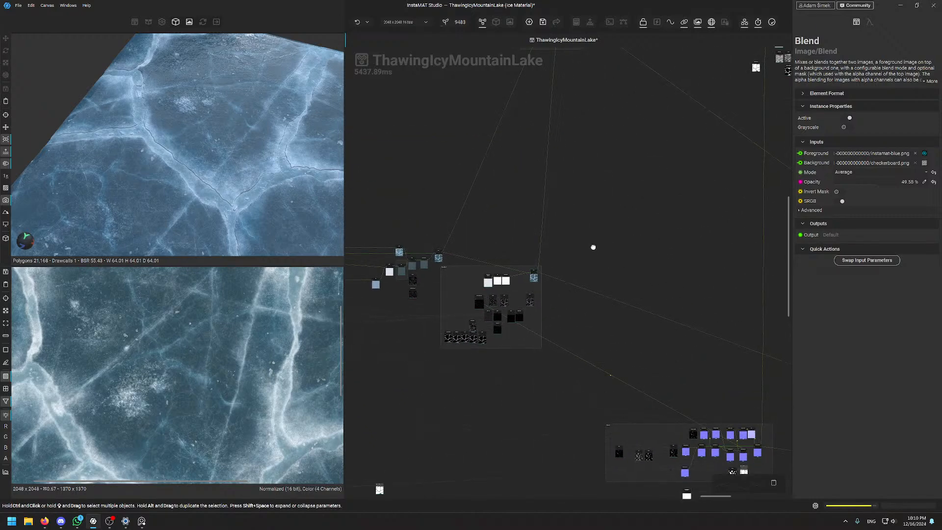
middle_drag(593, 247, 576, 366)
middle_drag(595, 327, 624, 110)
middle_drag(642, 152, 696, 163)
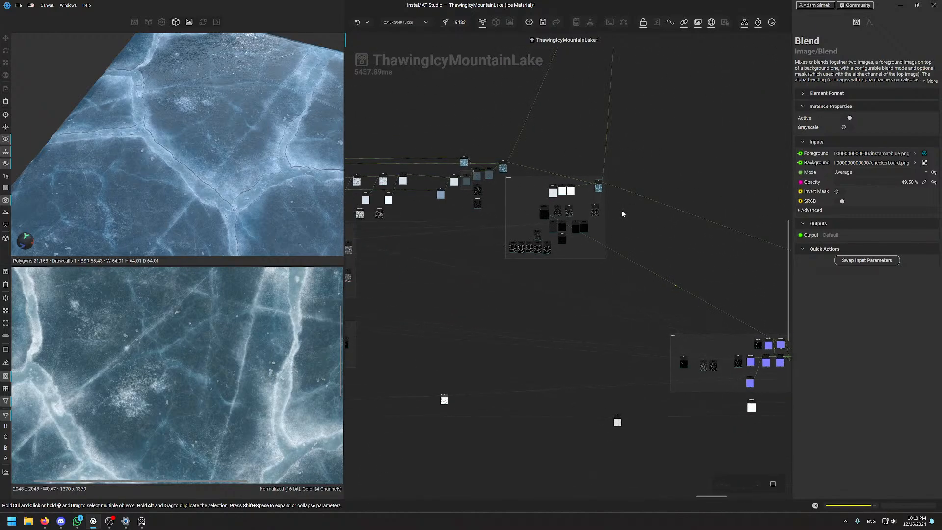
scroll(619, 211, up, 5)
scroll(615, 216, down, 5)
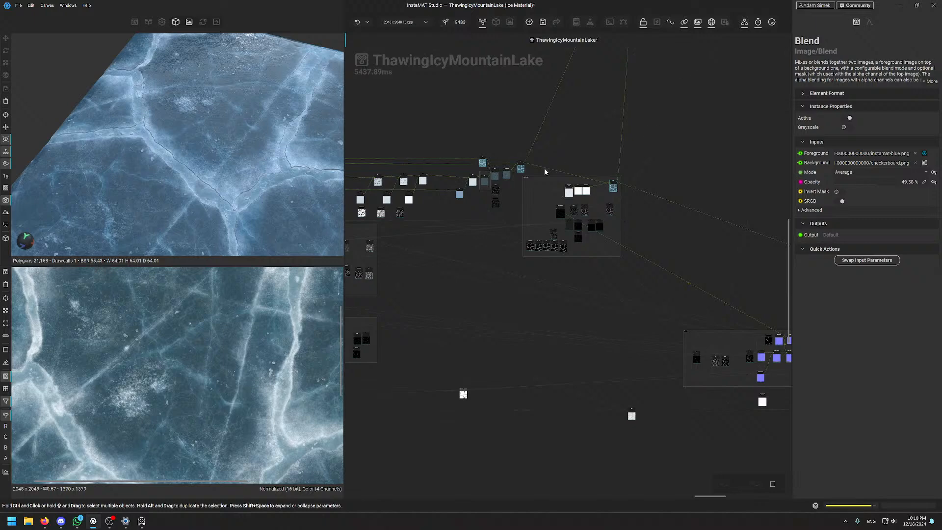
middle_drag(544, 172, 561, 302)
scroll(480, 323, up, 5)
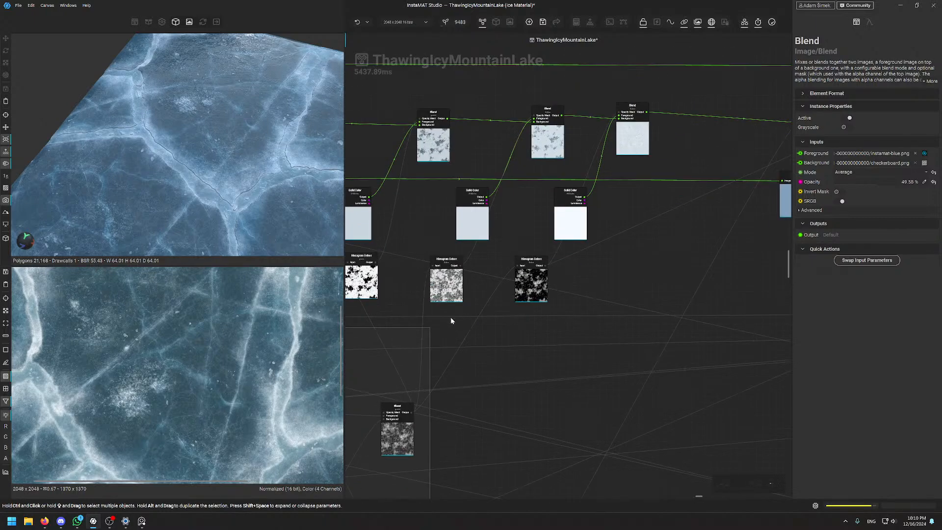
middle_drag(451, 321, 475, 290)
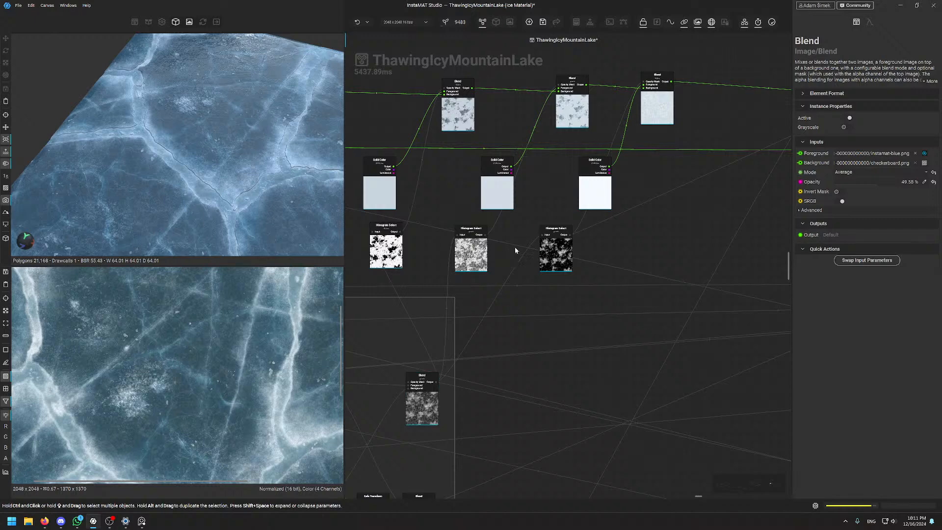
scroll(515, 250, down, 5)
middle_drag(431, 316, 552, 345)
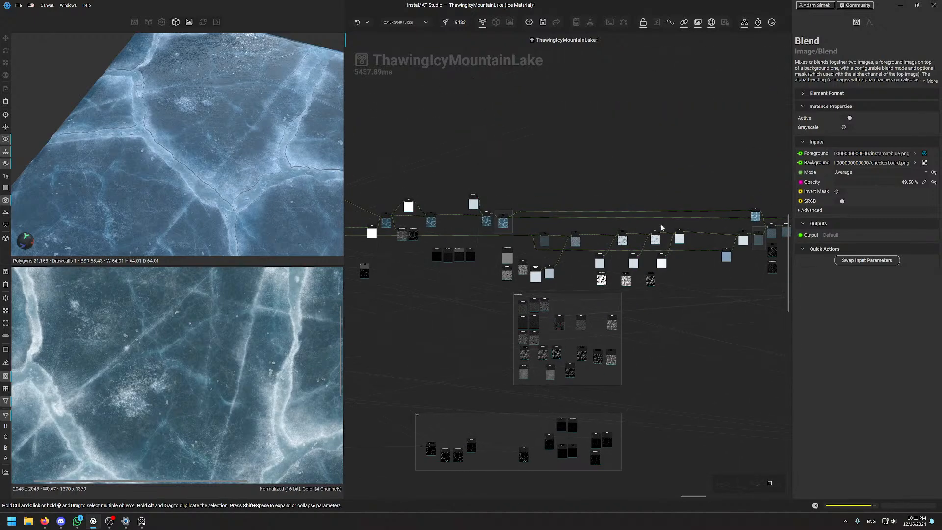
middle_drag(678, 212, 483, 182)
scroll(687, 191, up, 4)
middle_drag(688, 190, 601, 147)
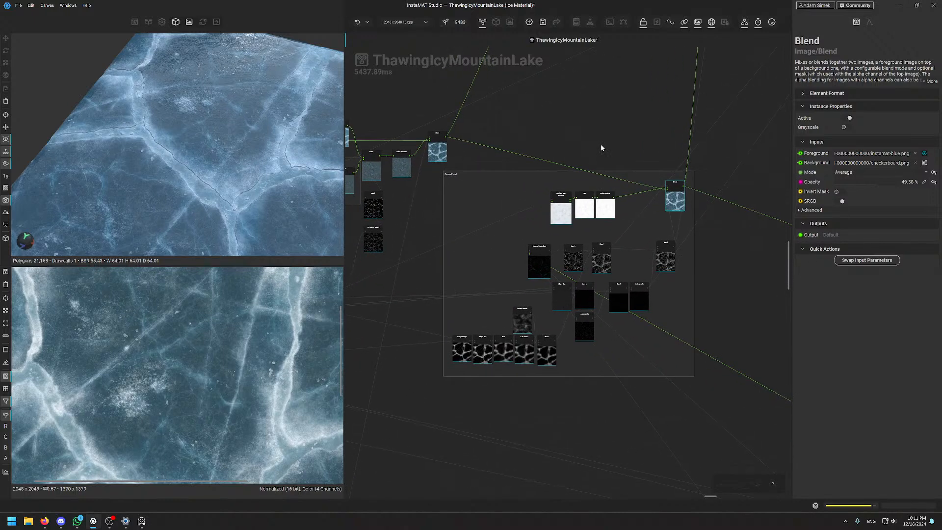
scroll(601, 147, down, 4)
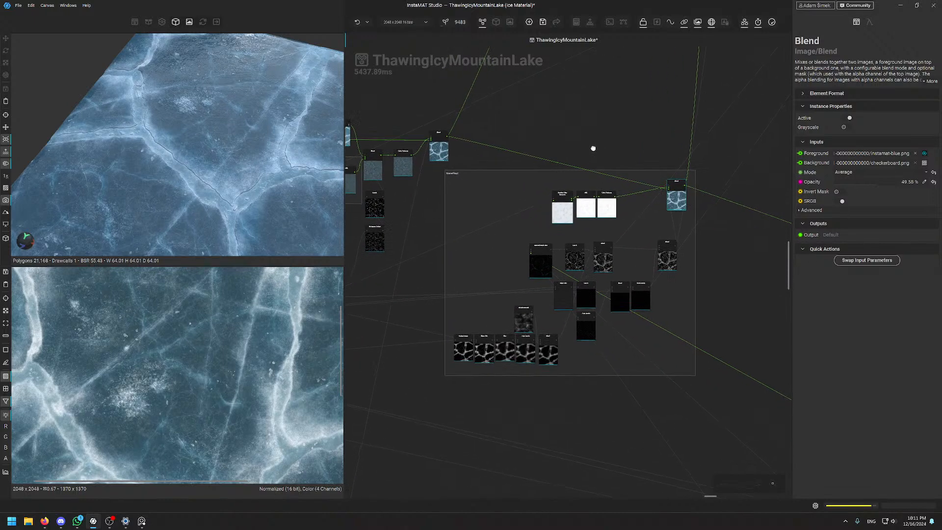
scroll(601, 147, up, 4)
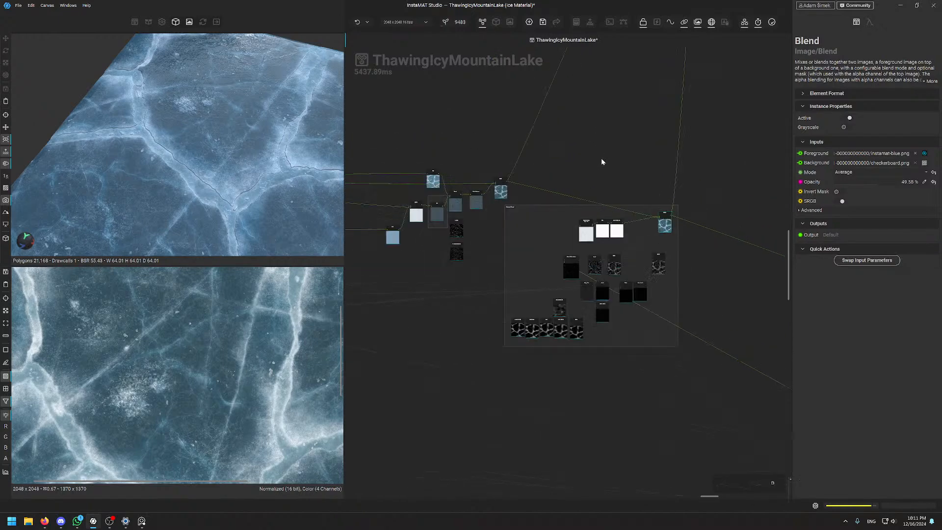
middle_drag(603, 160, 588, 125)
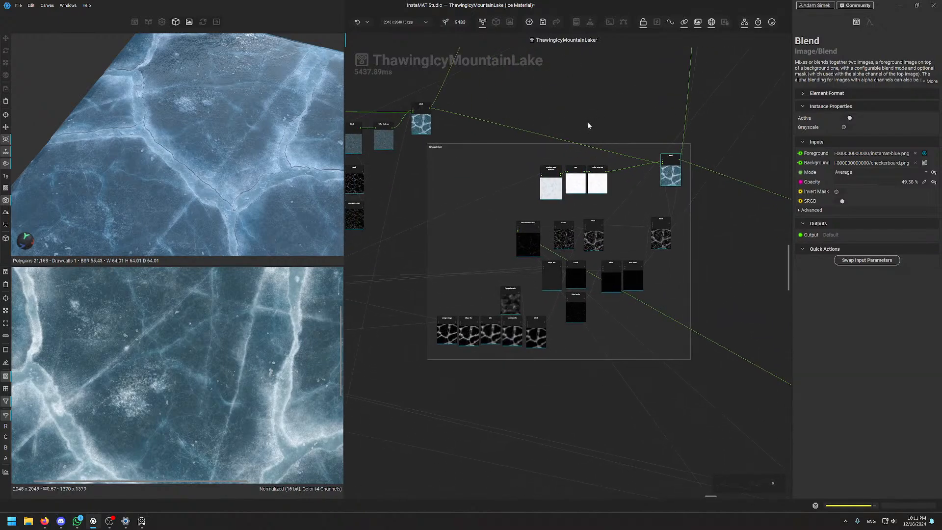
scroll(587, 122, down, 4)
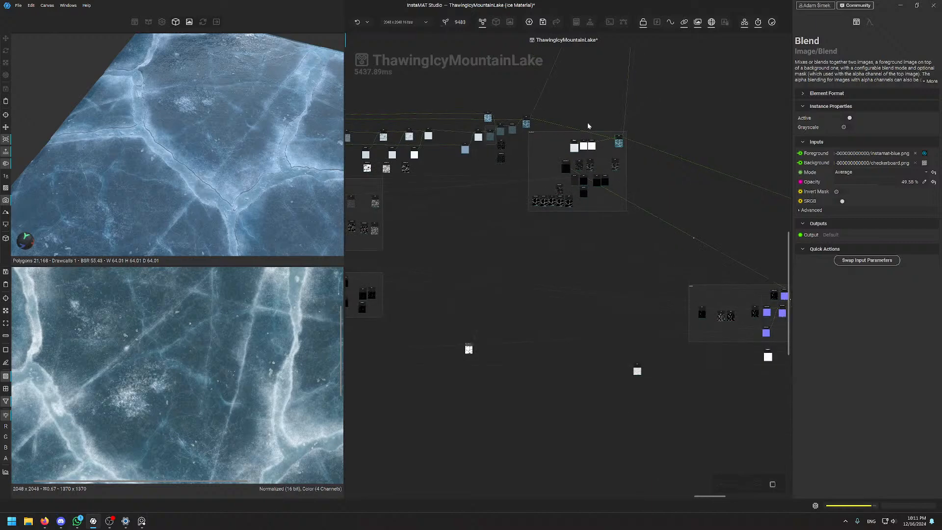
middle_drag(587, 122, 569, 332)
scroll(549, 347, up, 7)
middle_drag(529, 302, 603, 90)
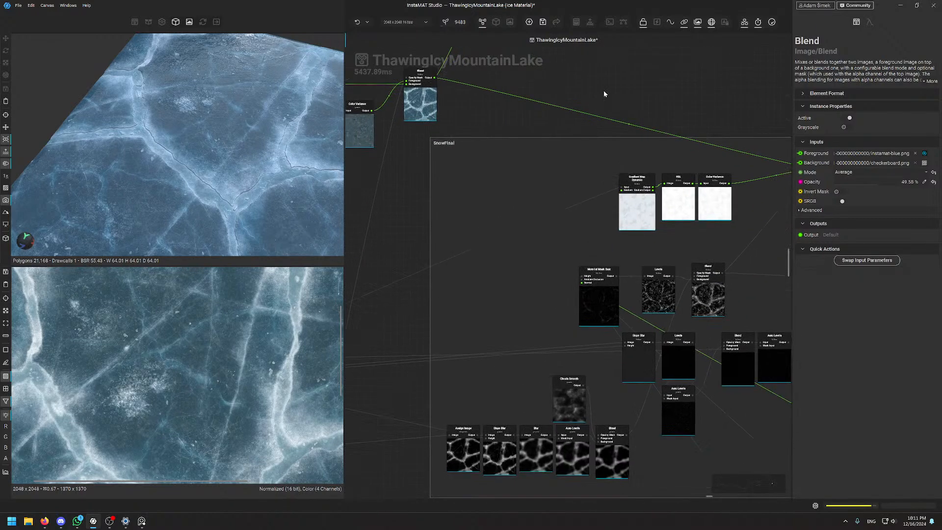
scroll(604, 89, down, 4)
middle_drag(688, 93, 655, 159)
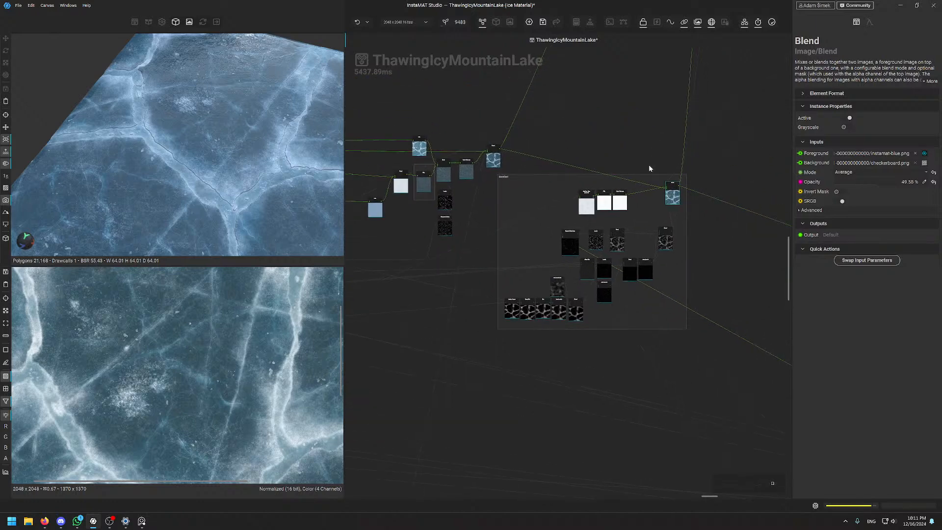
middle_drag(714, 248, 656, 355)
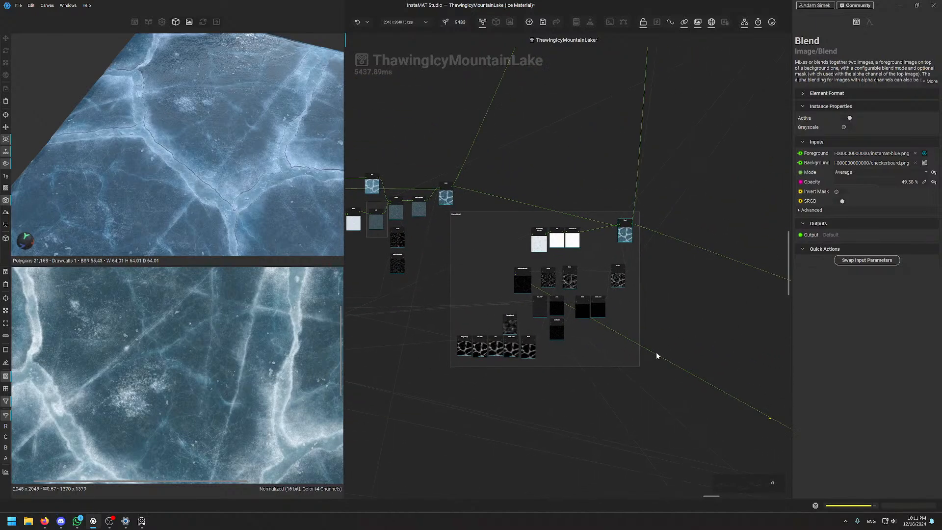
scroll(577, 275, up, 5)
scroll(522, 144, down, 8)
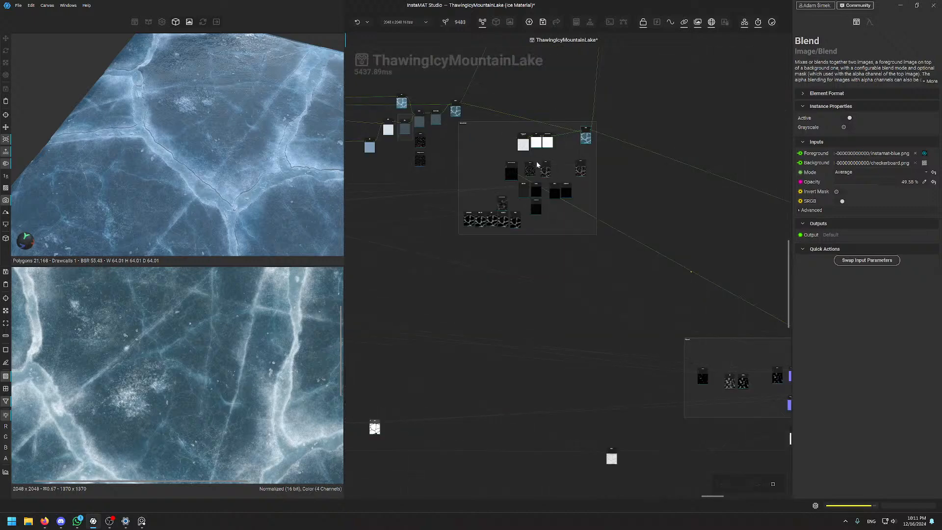
scroll(552, 266, up, 5)
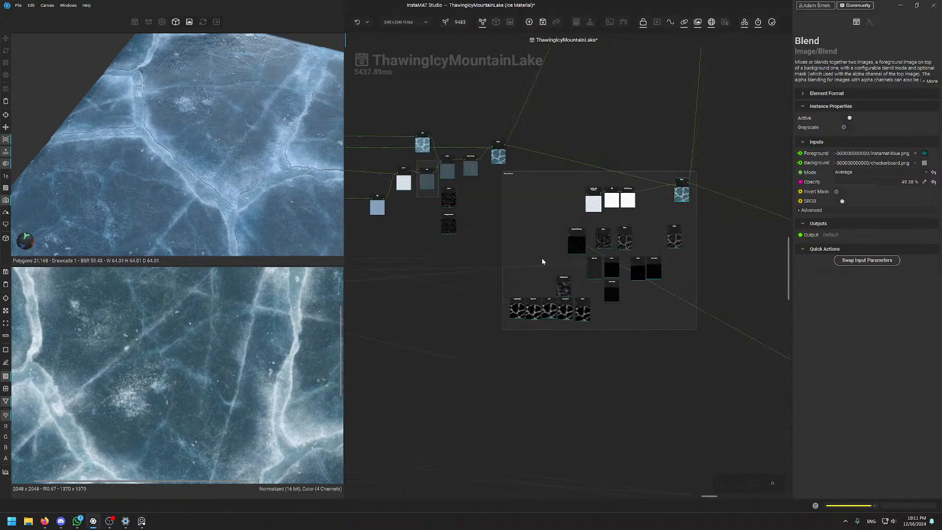
scroll(562, 205, down, 3)
scroll(562, 204, down, 4)
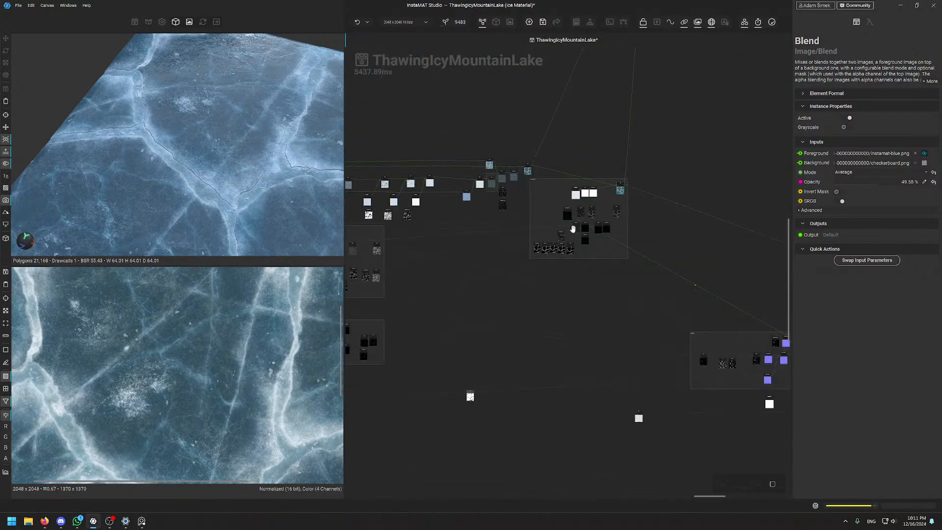
scroll(588, 201, up, 7)
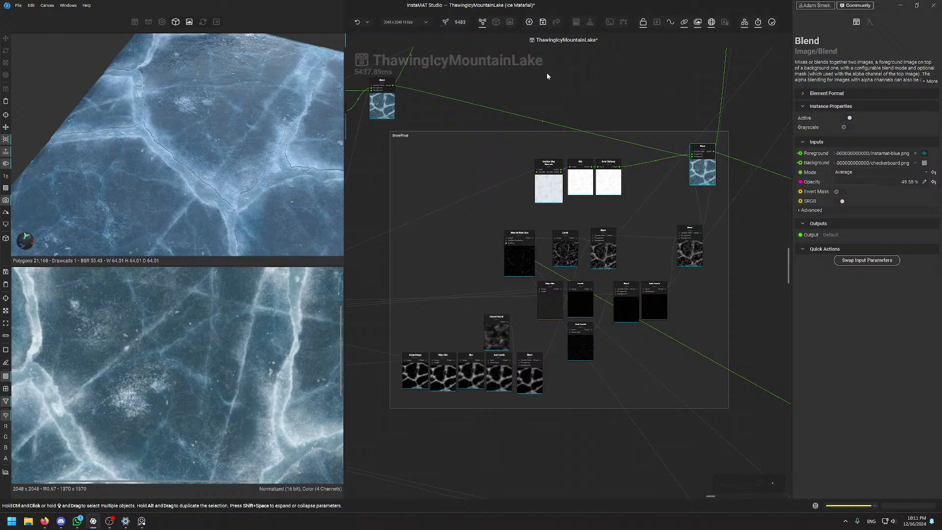
scroll(578, 120, down, 5)
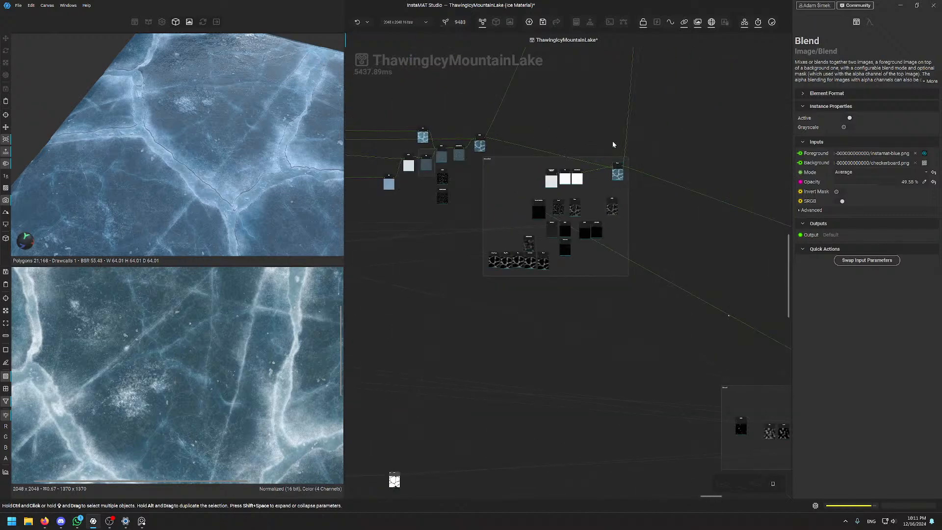
scroll(612, 139, down, 1)
middle_drag(587, 120, 535, 371)
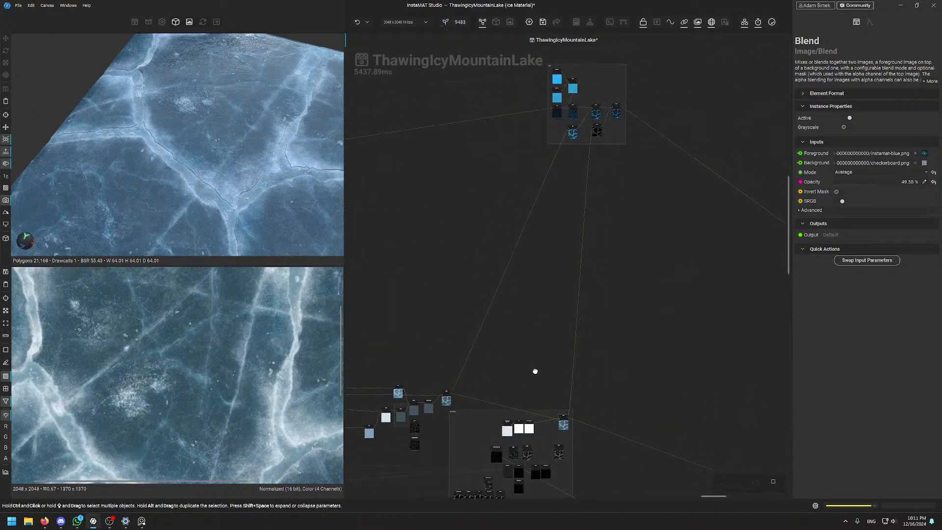
middle_drag(668, 386, 589, 176)
middle_drag(654, 275, 638, 171)
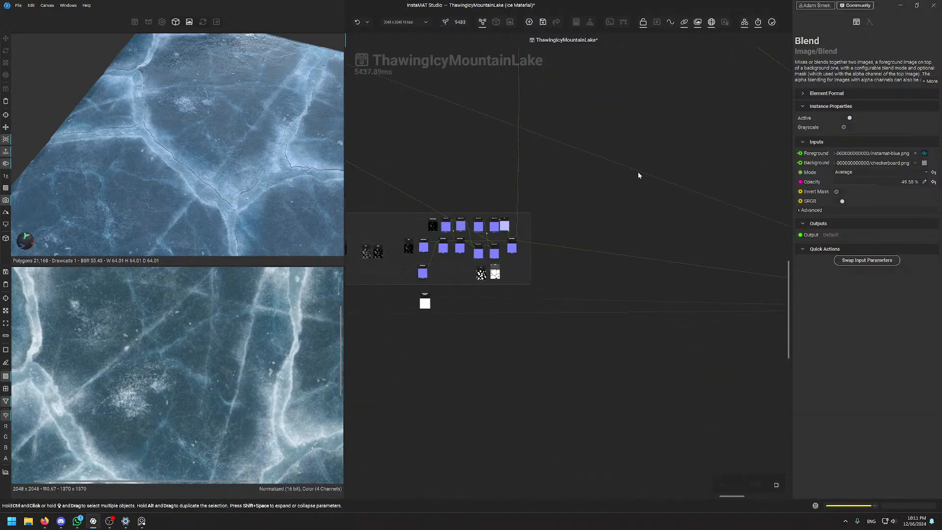
scroll(637, 176, up, 10)
Inspect Material Make, then Material Finalize's settings with the finished cracked-ice tile framed in 2D
click(548, 204)
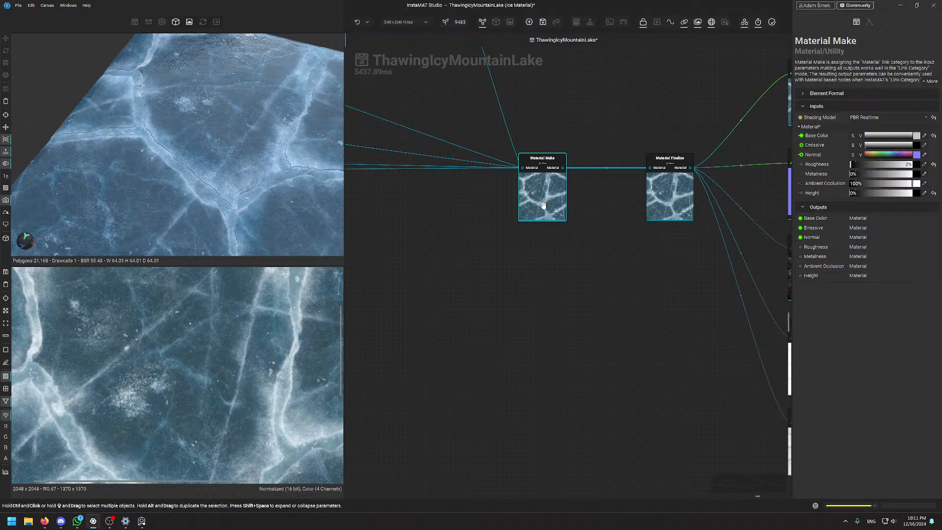
click(668, 196)
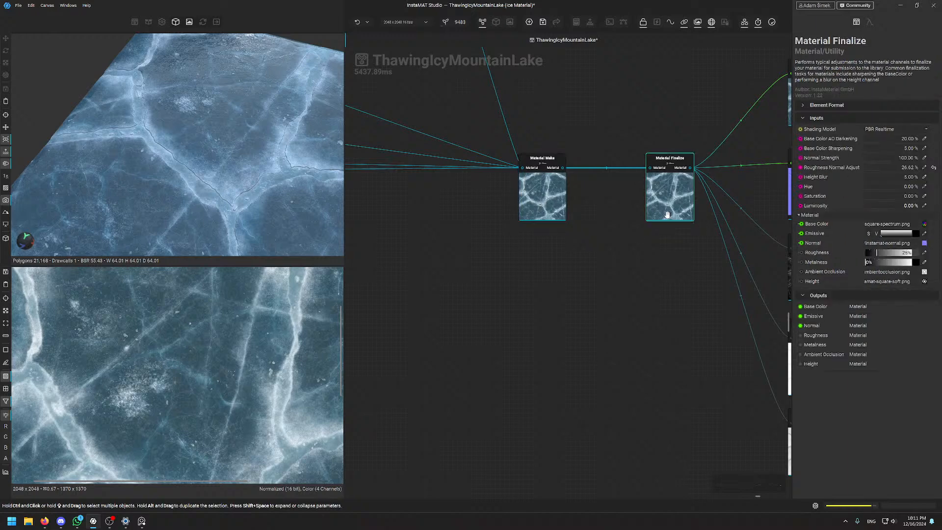
scroll(259, 358, down, 5)
scroll(672, 187, up, 4)
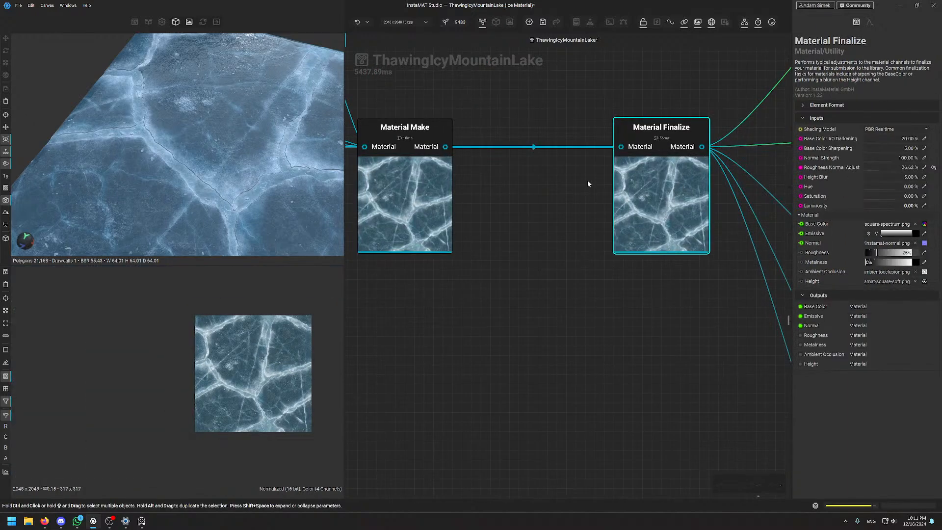
scroll(273, 351, up, 4)
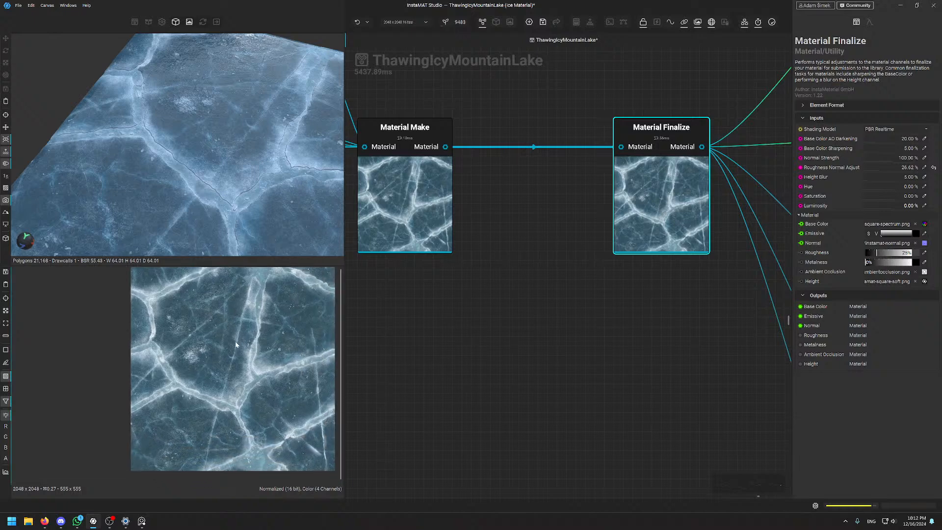
drag(234, 340, 213, 354)
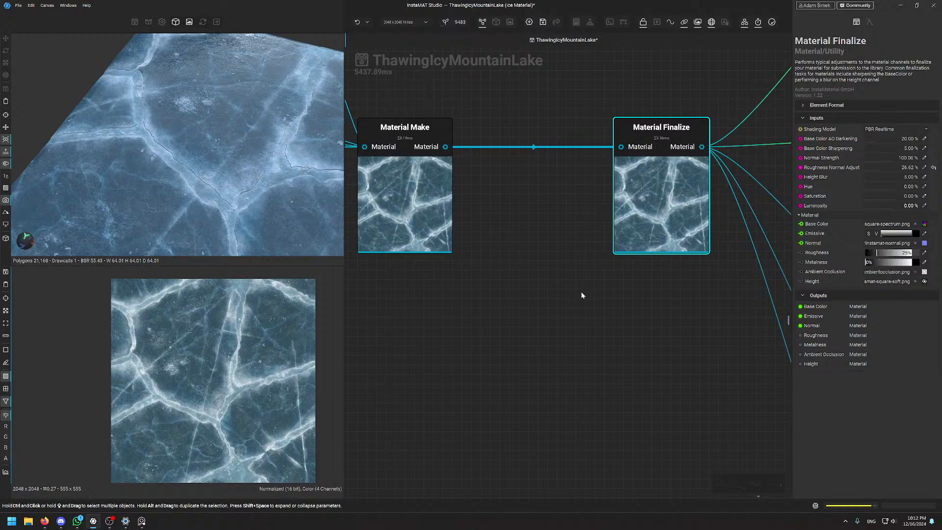
scroll(575, 293, down, 3)
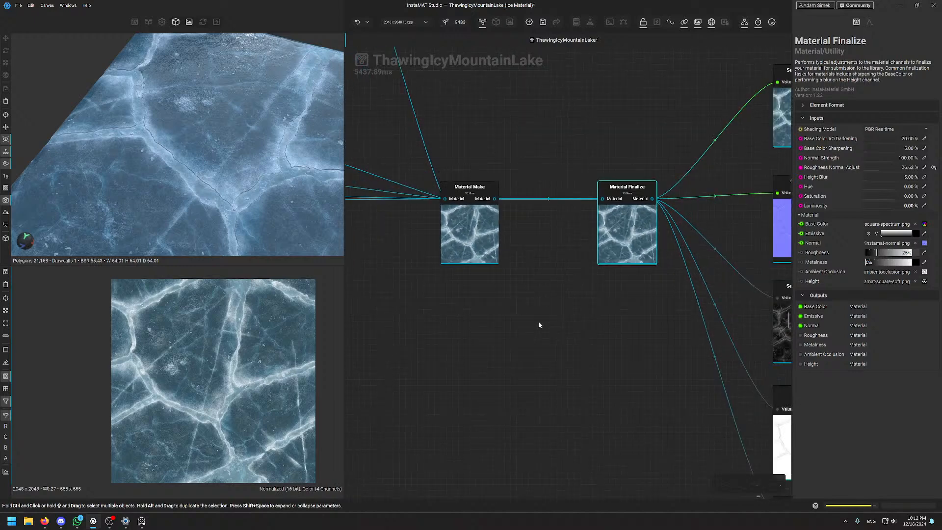
scroll(549, 343, down, 5)
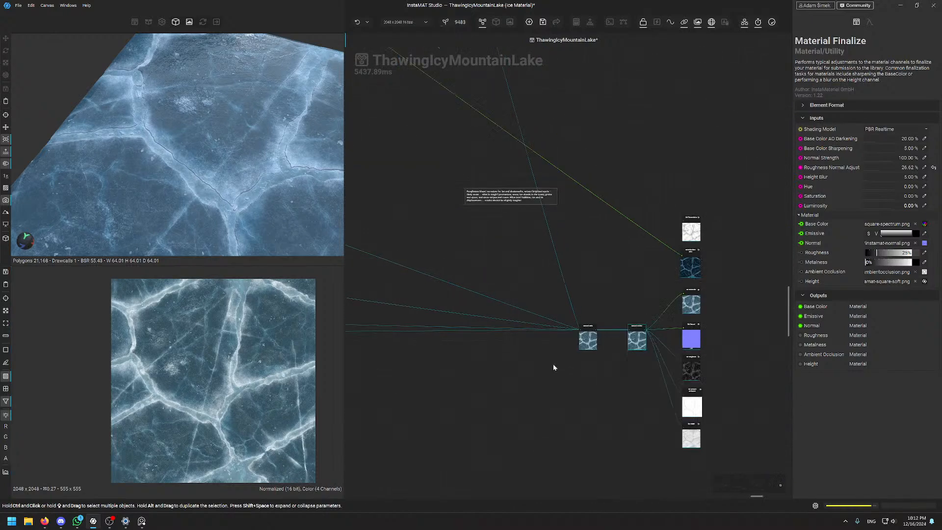
scroll(552, 363, down, 4)
middle_drag(520, 374, 770, 331)
middle_drag(507, 346, 675, 349)
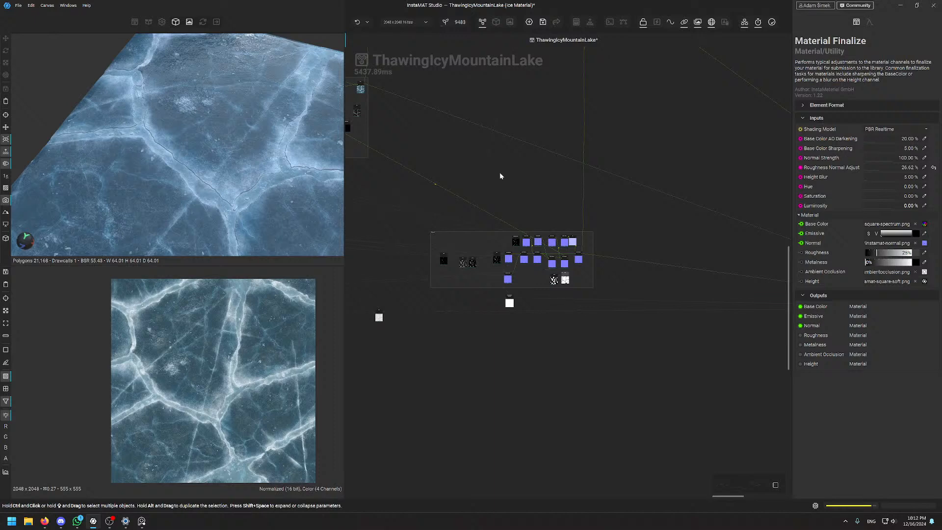
middle_drag(500, 173, 535, 174)
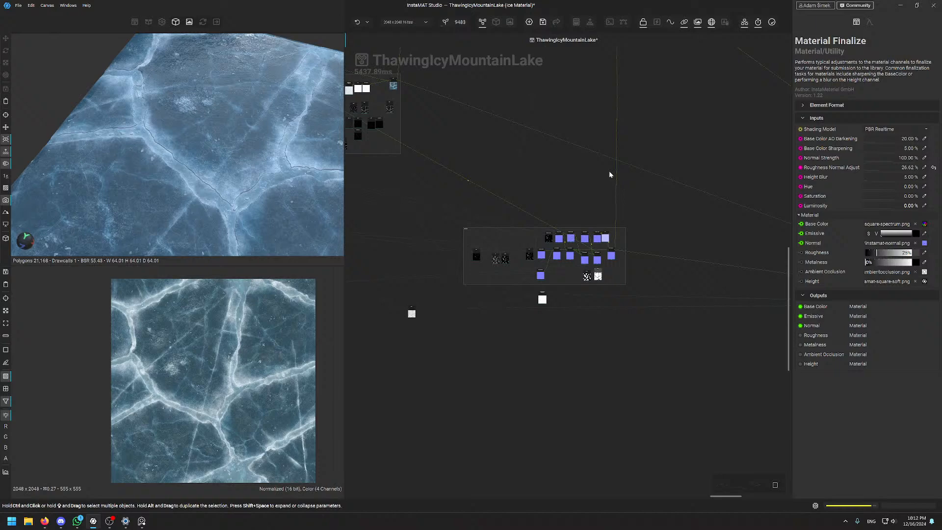
scroll(635, 289, up, 3)
scroll(634, 290, down, 4)
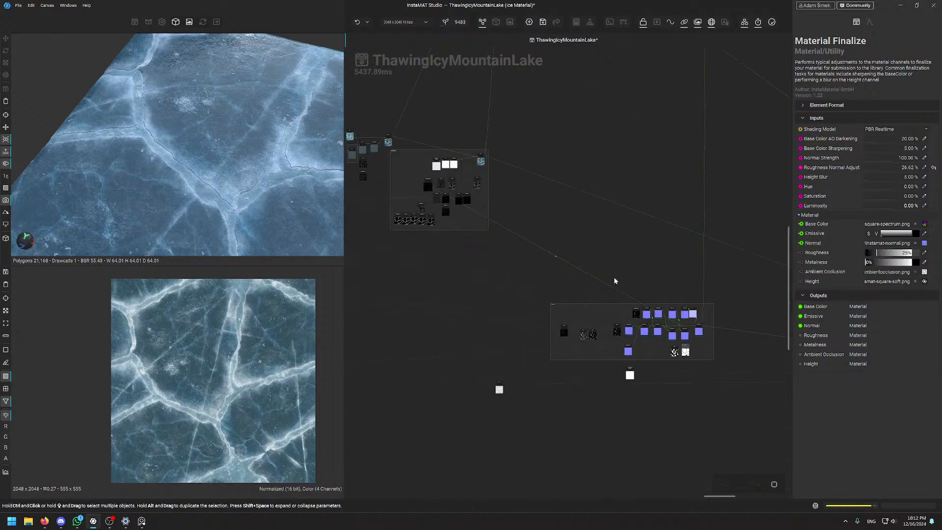
middle_drag(614, 277, 611, 217)
scroll(611, 217, up, 4)
middle_drag(464, 212, 521, 176)
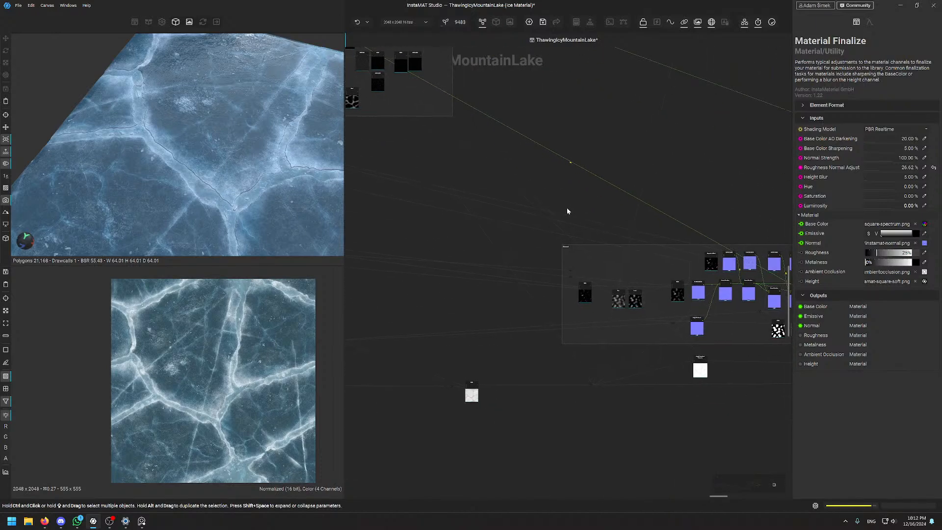
scroll(581, 260, up, 5)
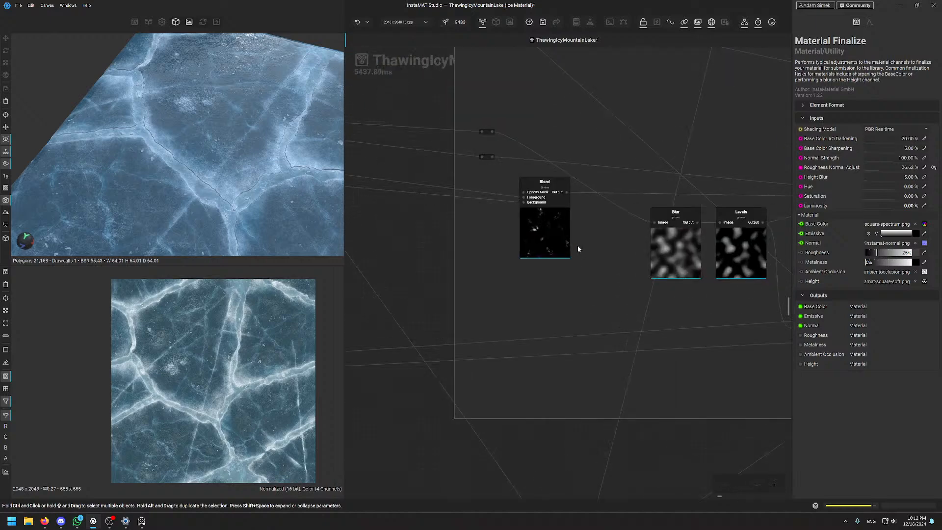
middle_drag(678, 266, 488, 272)
Preview the Height To Normal node's normal map
scroll(614, 237, up, 4)
middle_drag(614, 236, 620, 233)
click(621, 233)
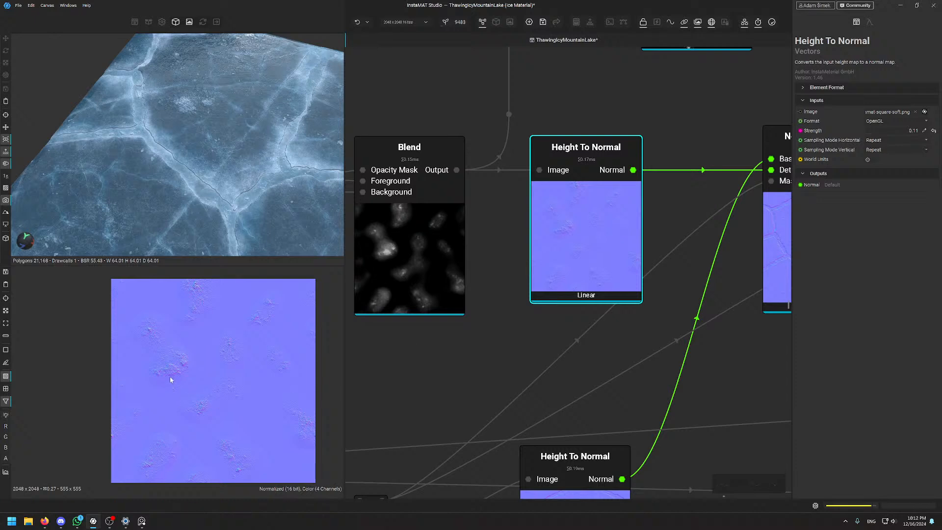
scroll(172, 372, up, 3)
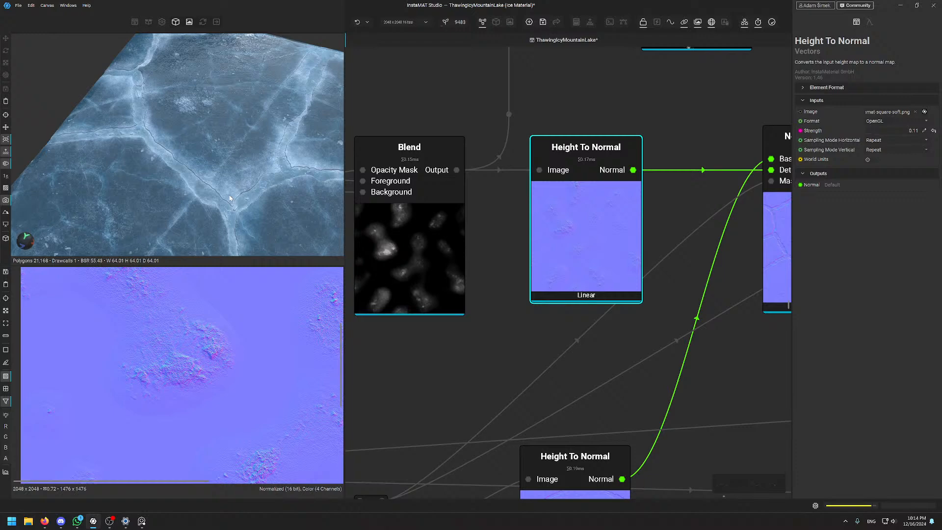
Preview the existing Normal Flakes node's grainy Voronoi flakes (strength 0.75, density 0.67, radius 0.14)
scroll(546, 181, down, 5)
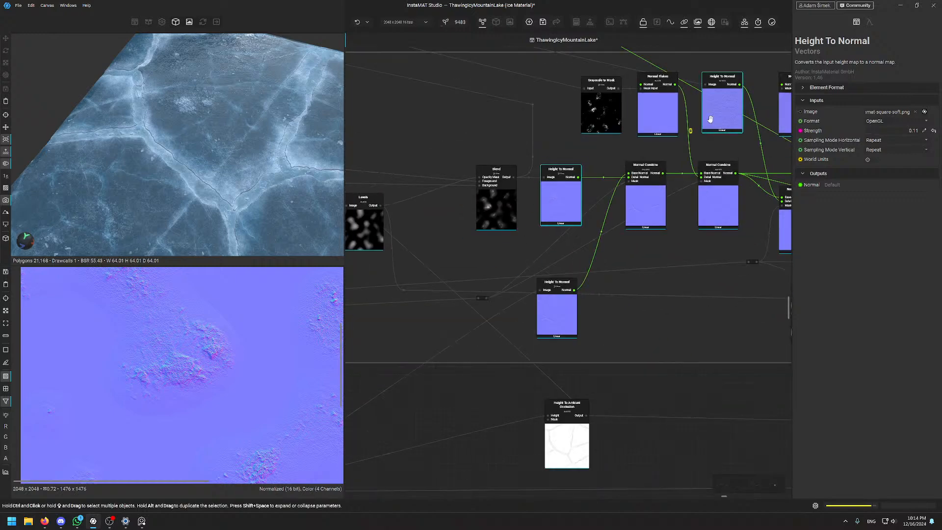
scroll(655, 110, up, 1)
click(655, 110)
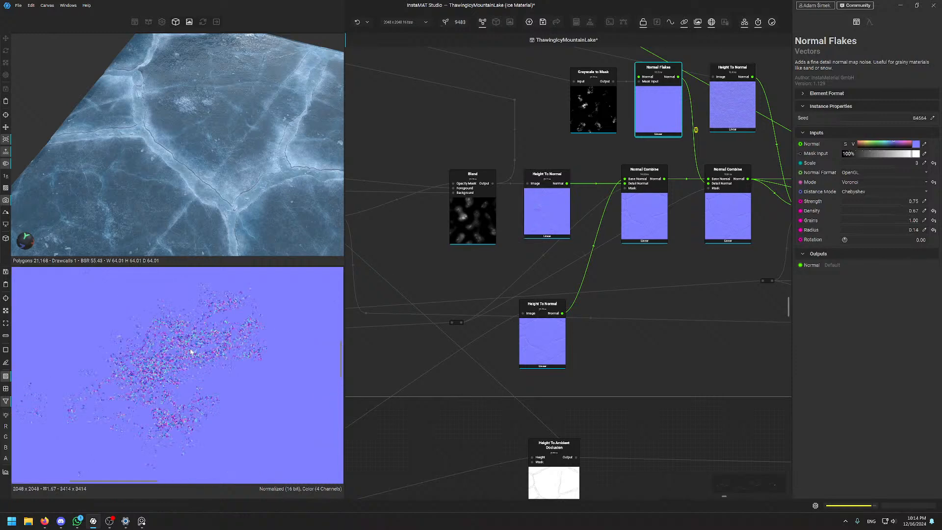
scroll(191, 351, up, 3)
middle_drag(665, 111, 667, 371)
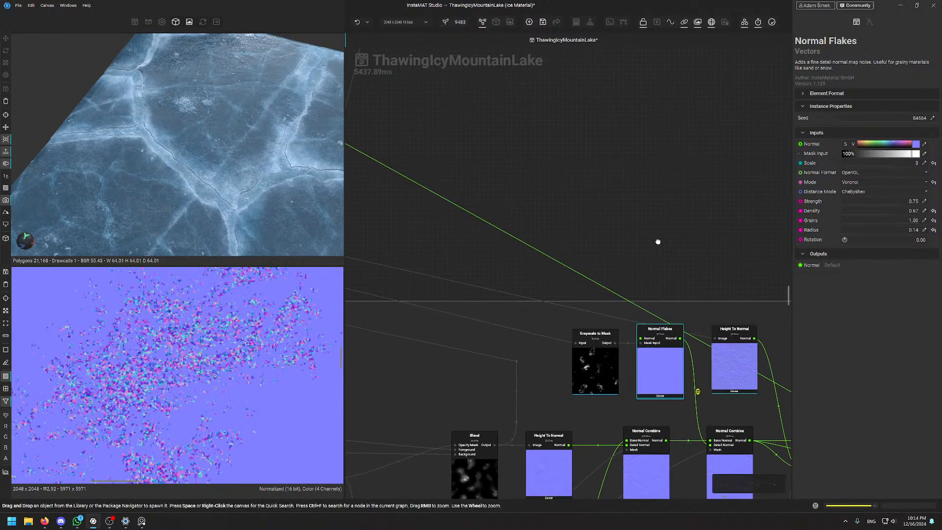
Add a new Normal Flakes node via the 'normal fla' search and place it above the others
click(657, 241)
key(space)
text(normal fla)
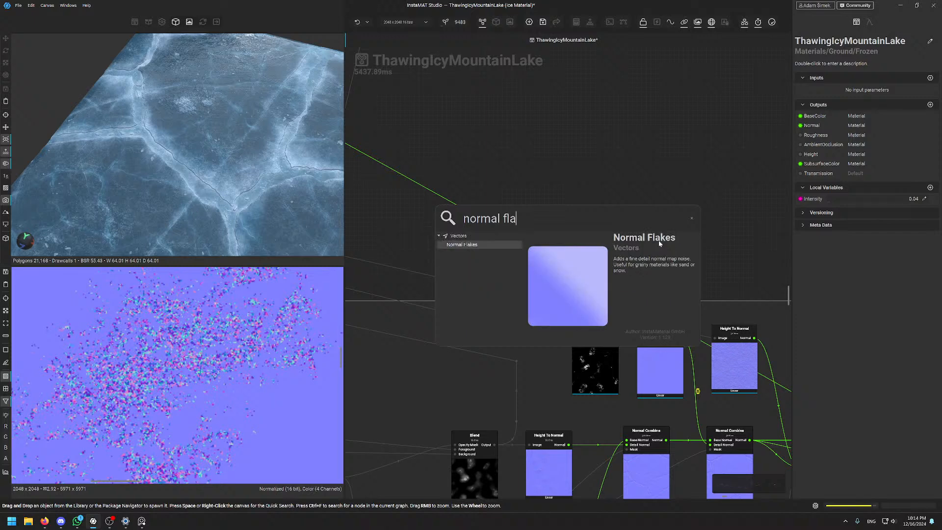
key(Return)
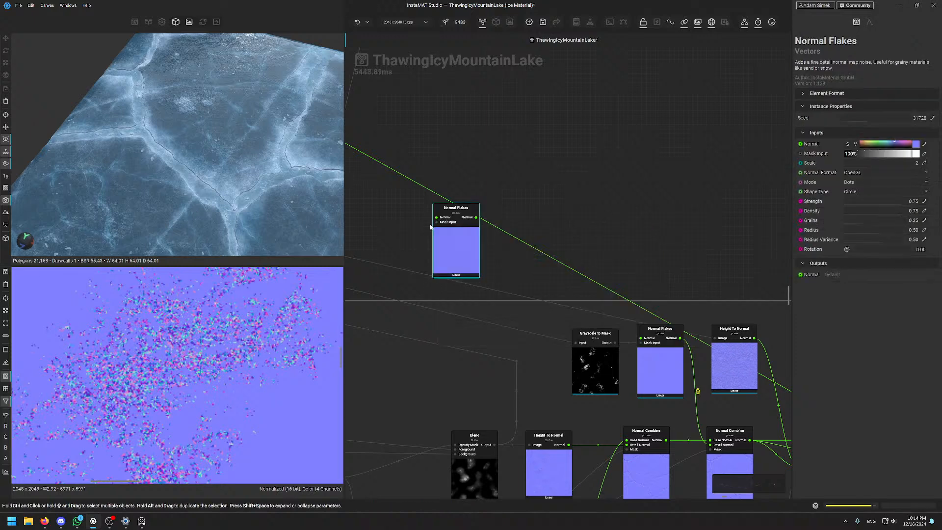
drag(456, 252, 541, 157)
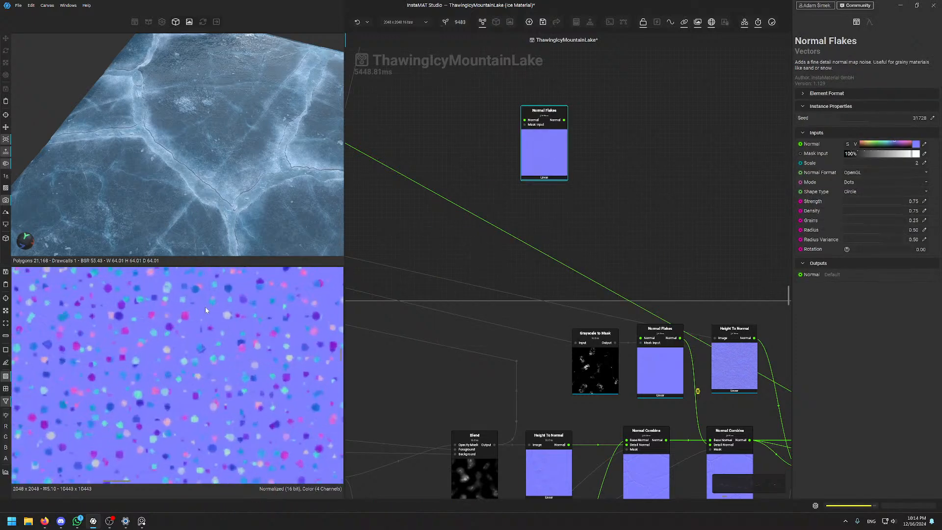
Set the new Normal Flakes node to Density 1.00 and Voronoi mode
scroll(205, 307, down, 2)
scroll(214, 308, up, 3)
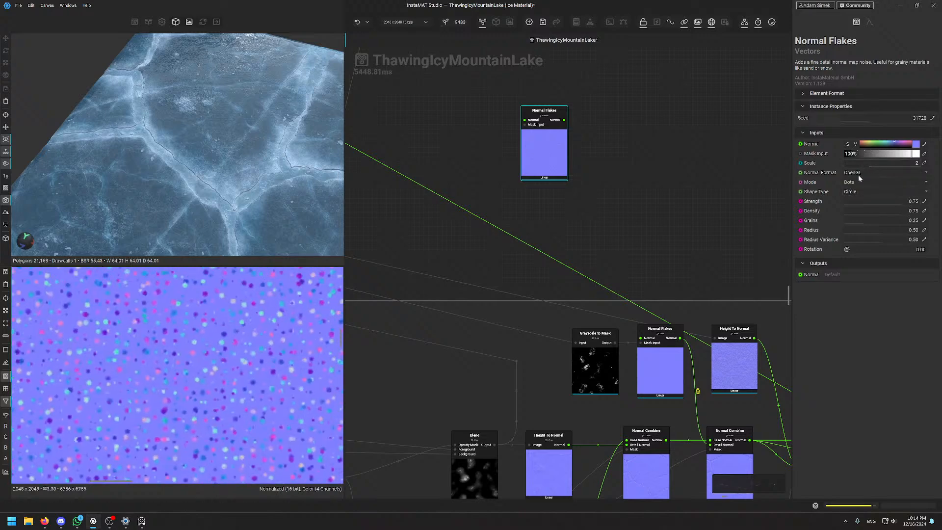
drag(893, 210, 919, 211)
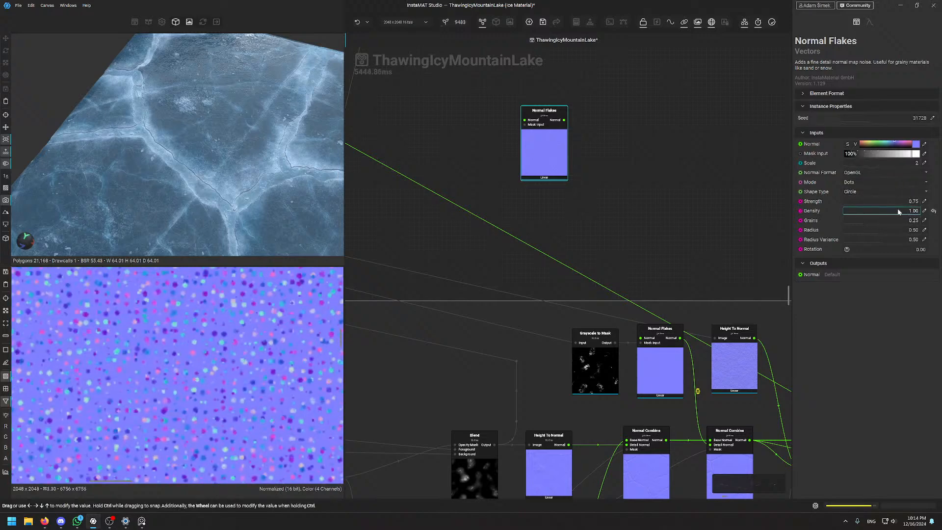
click(863, 182)
click(861, 194)
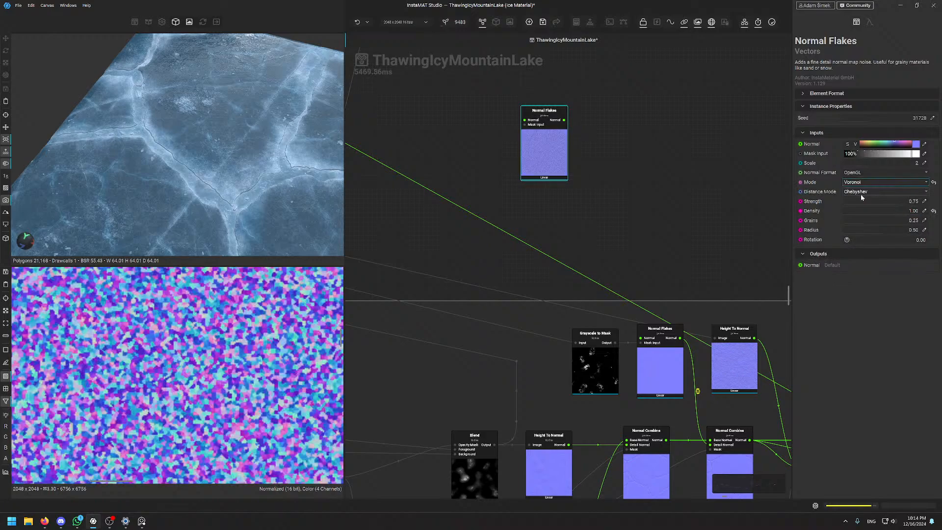
Inspect the fine Voronoi flake pattern in the 2D view and nudge the node into place
scroll(294, 333, down, 8)
scroll(238, 334, up, 5)
middle_drag(230, 316, 237, 339)
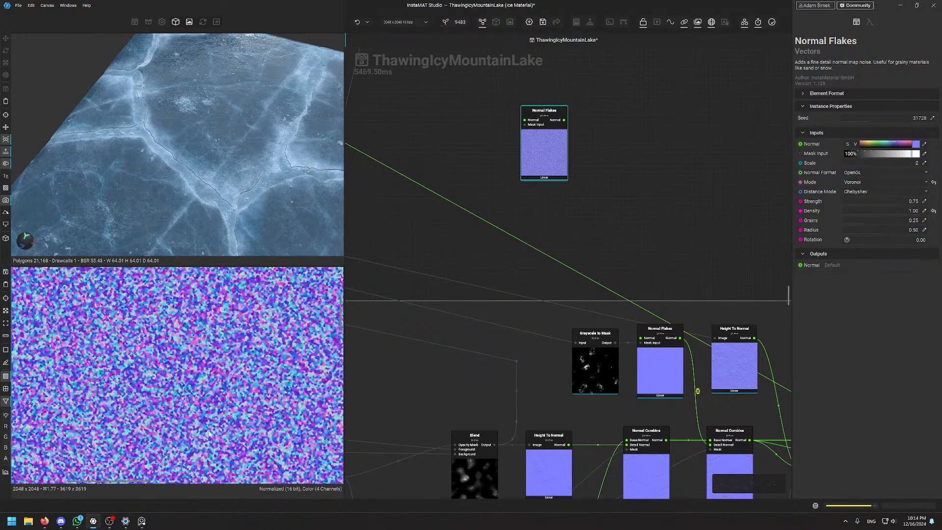
scroll(238, 339, up, 2)
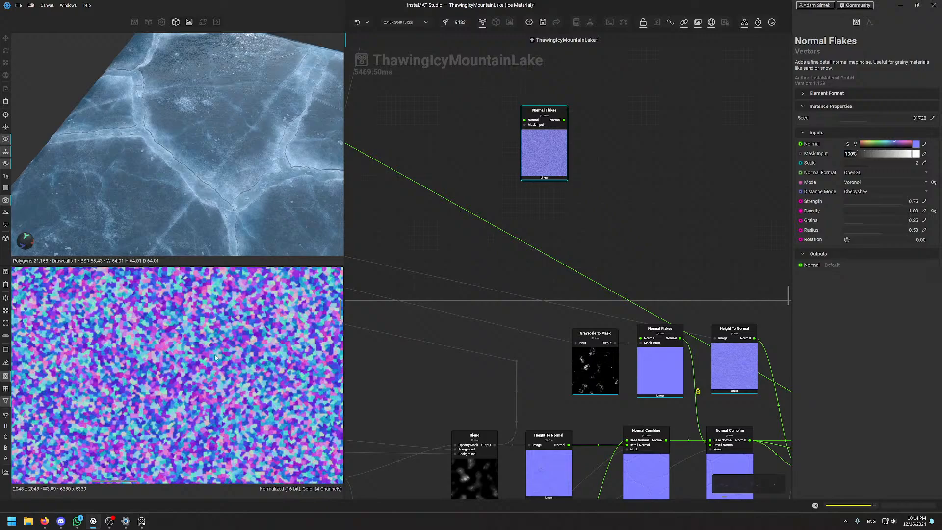
scroll(215, 353, down, 5)
scroll(216, 353, up, 4)
scroll(211, 363, down, 4)
scroll(145, 331, up, 2)
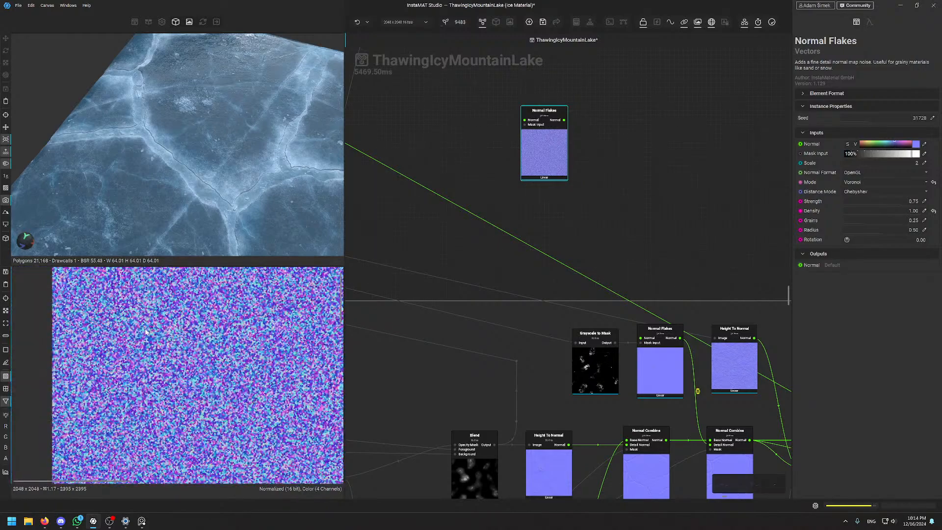
middle_drag(175, 343, 156, 368)
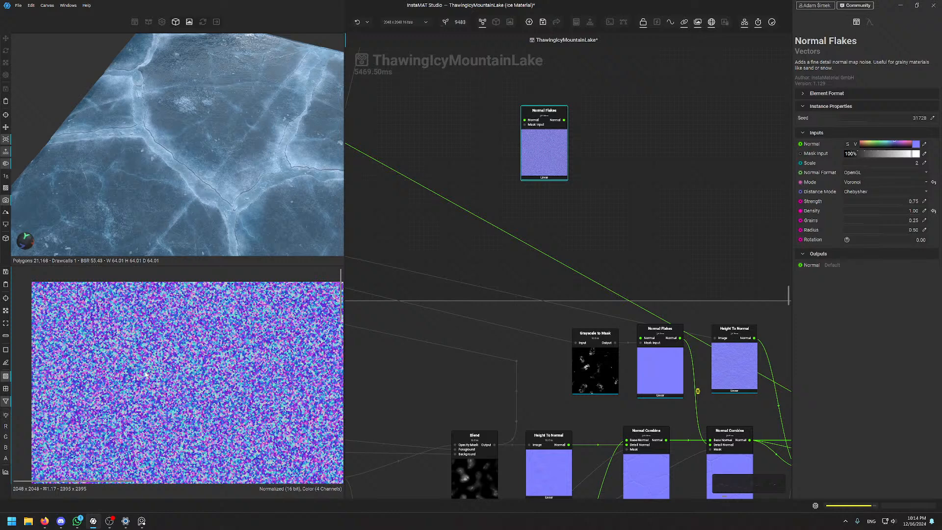
mouse_move(544, 147)
mouse_down()
mouse_move(548, 156)
mouse_move(558, 147)
mouse_up()
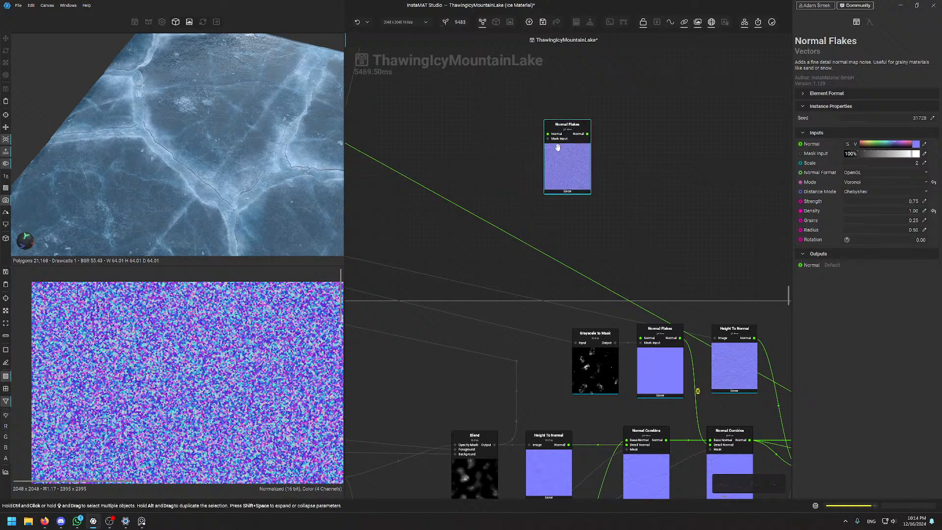
middle_drag(563, 169, 455, 83)
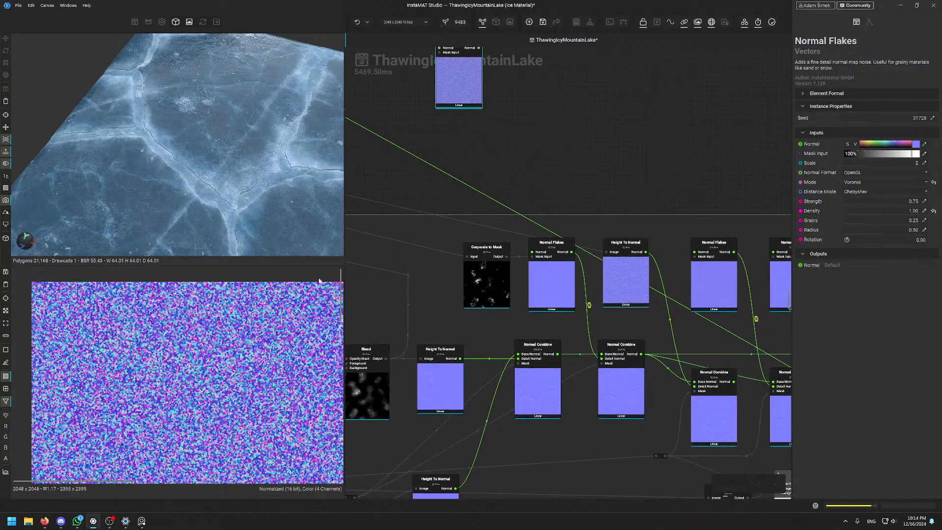
Preview the Height To Normal beside the new flakes and the second Normal Flakes node
scroll(606, 310, up, 3)
click(657, 252)
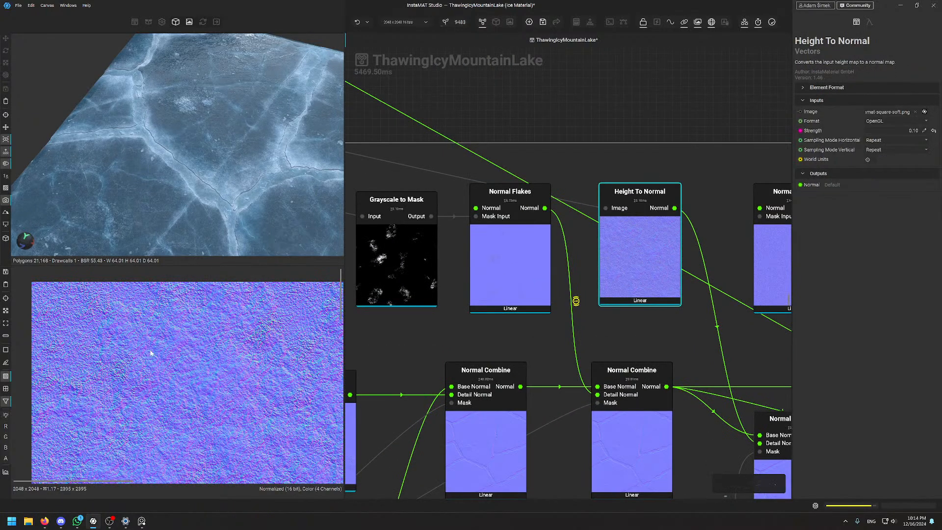
scroll(224, 391, down, 3)
middle_drag(234, 431, 148, 328)
scroll(147, 328, up, 2)
middle_drag(599, 135, 589, 181)
click(640, 294)
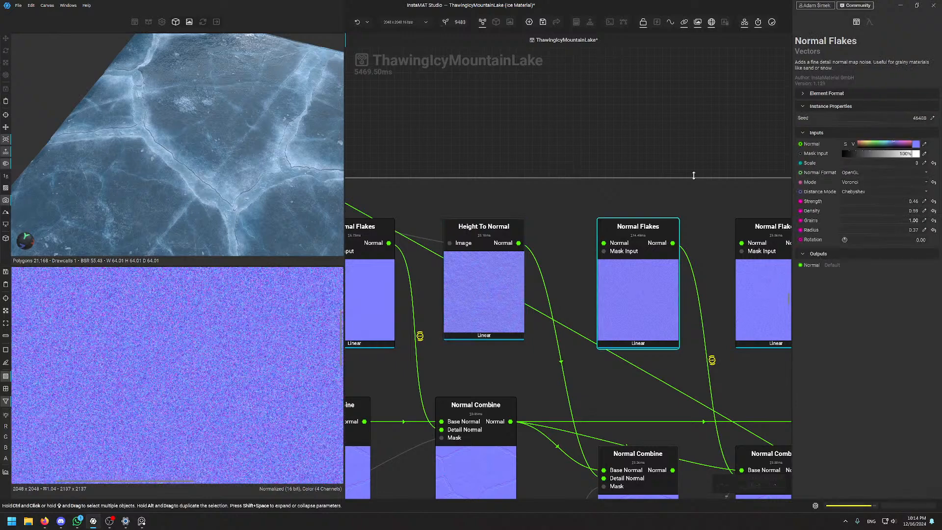
Preview the lower-right Normal Combine node's blended crack normals
middle_drag(693, 176, 514, 38)
click(580, 386)
scroll(237, 328, down, 3)
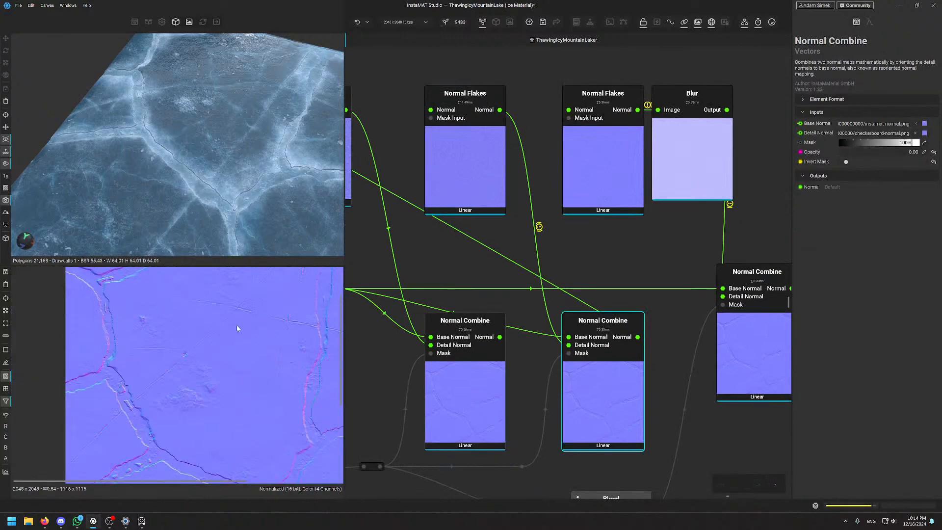
middle_drag(181, 413, 208, 366)
scroll(211, 343, up, 6)
scroll(184, 318, up, 3)
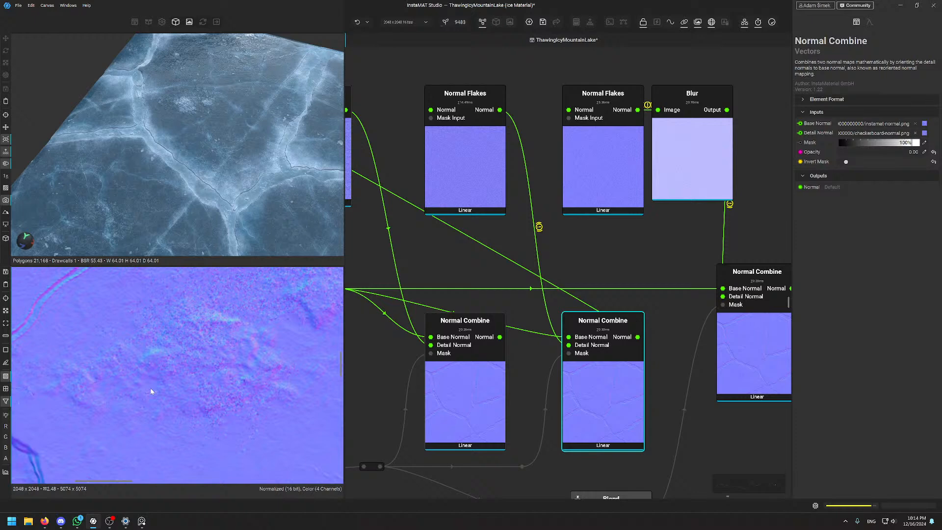
scroll(529, 141, down, 5)
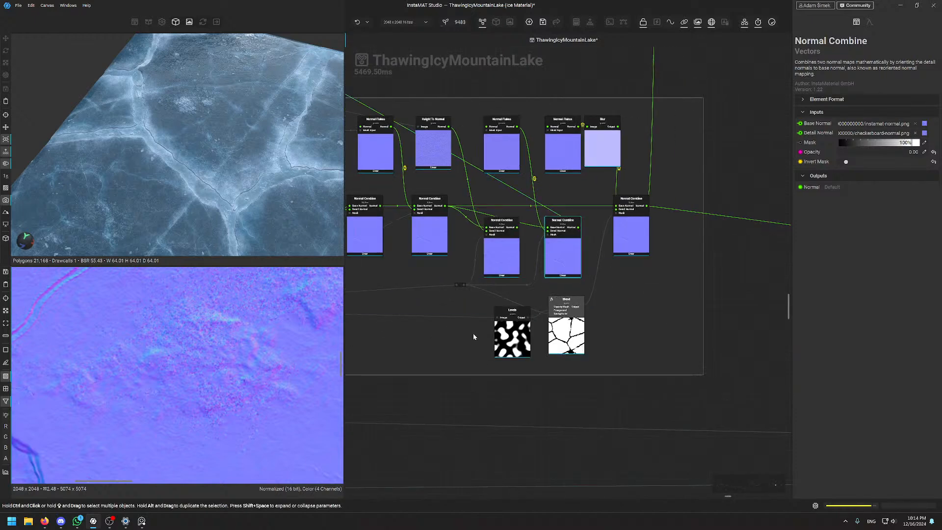
Inspect the first and the lower Height To Normal crack maps
middle_drag(423, 211, 606, 200)
scroll(534, 218, up, 3)
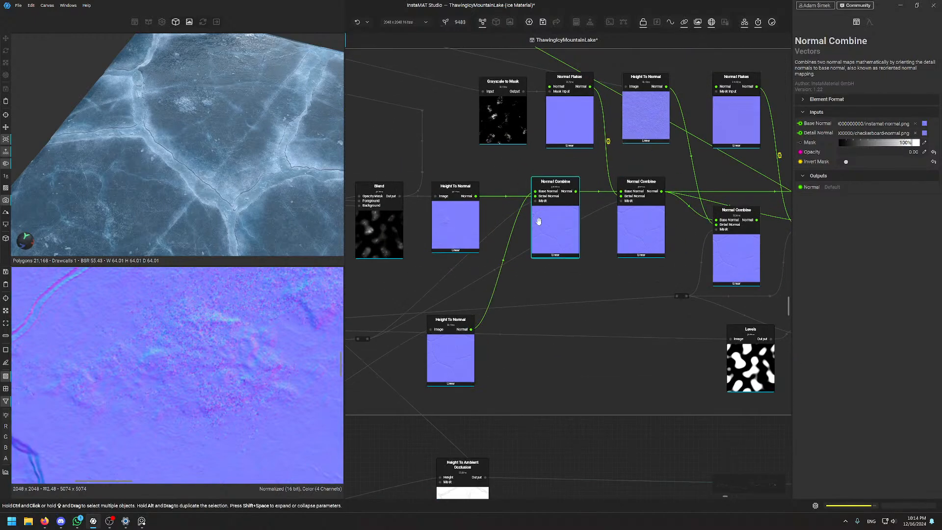
scroll(223, 361, up, 2)
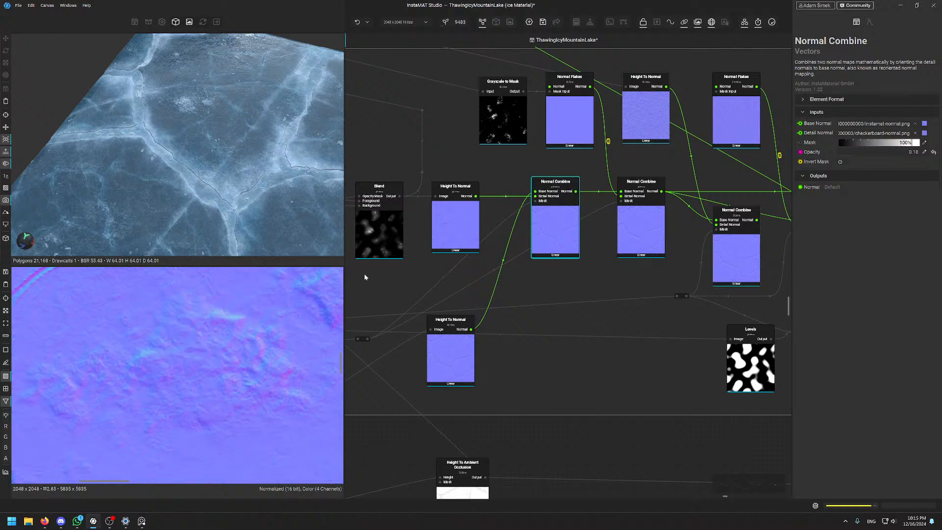
click(442, 220)
scroll(104, 388, down, 8)
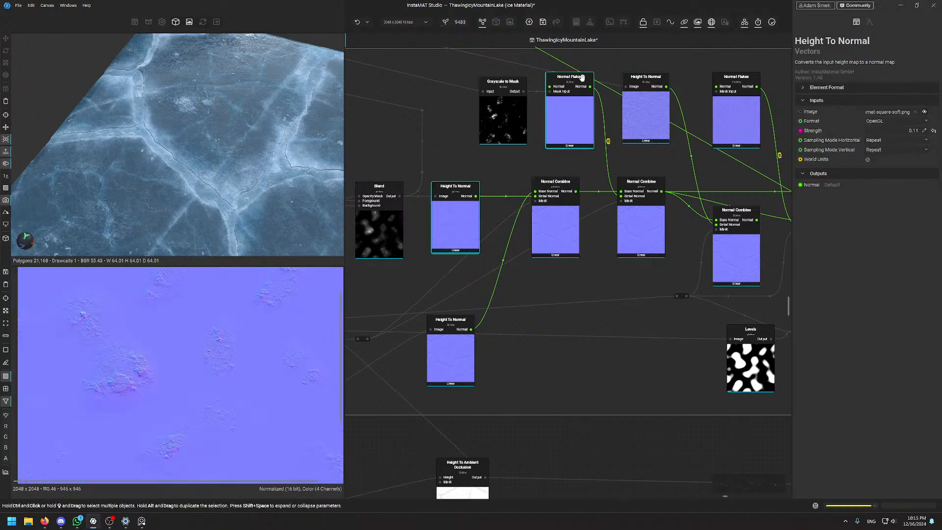
scroll(520, 183, up, 1)
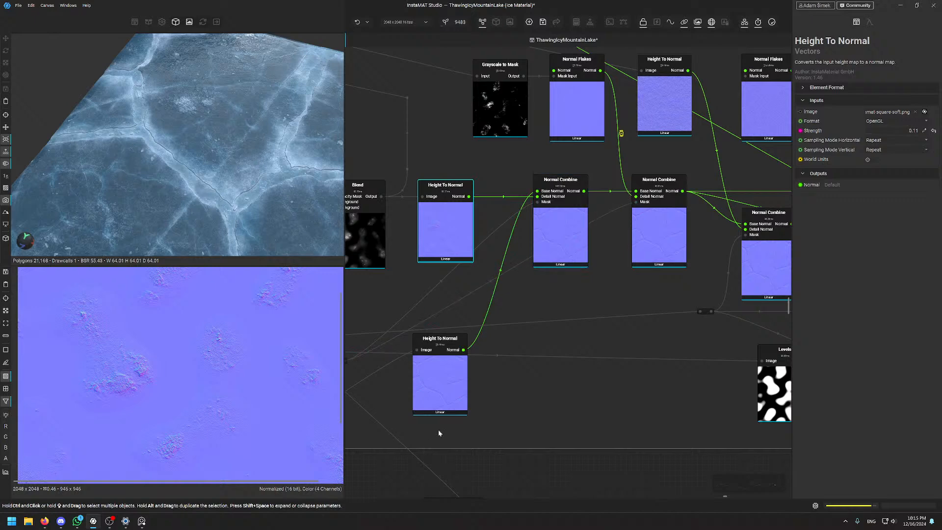
click(446, 383)
scroll(223, 371, up, 3)
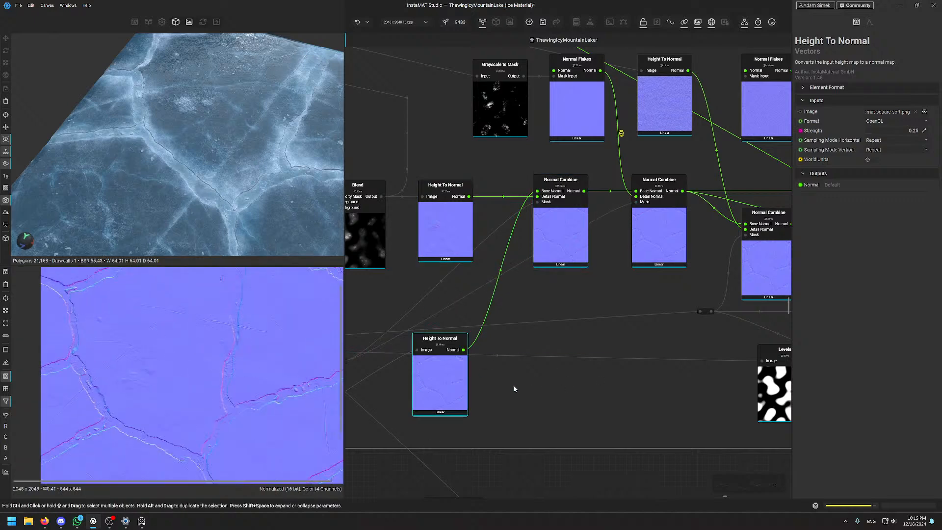
middle_drag(500, 449, 572, 388)
scroll(532, 300, up, 3)
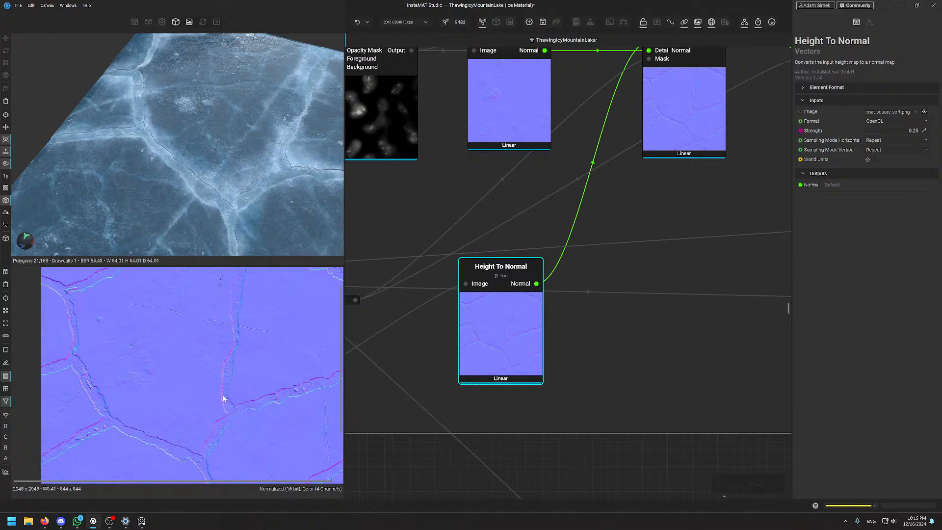
scroll(232, 381, up, 2)
middle_drag(203, 364, 241, 428)
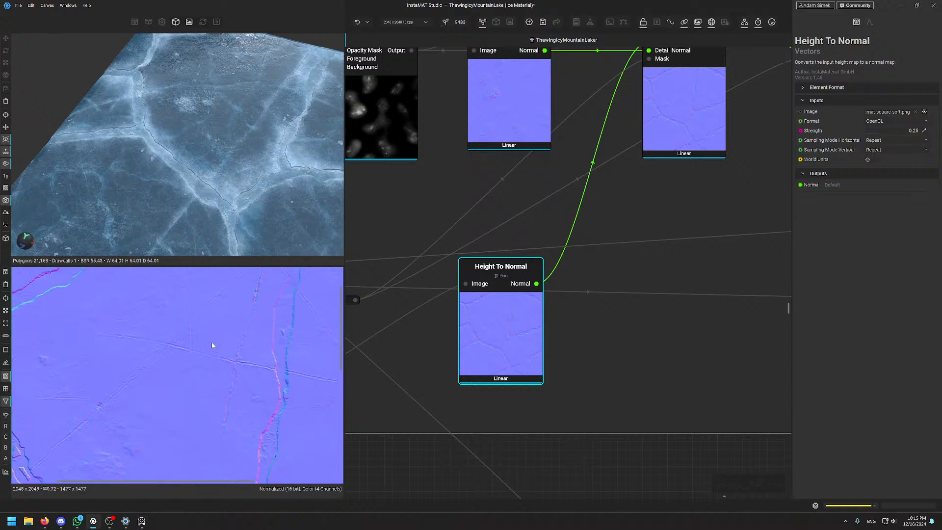
Compare the Normal Combine output with its upper and lower Height To Normal inputs
middle_drag(564, 168, 557, 252)
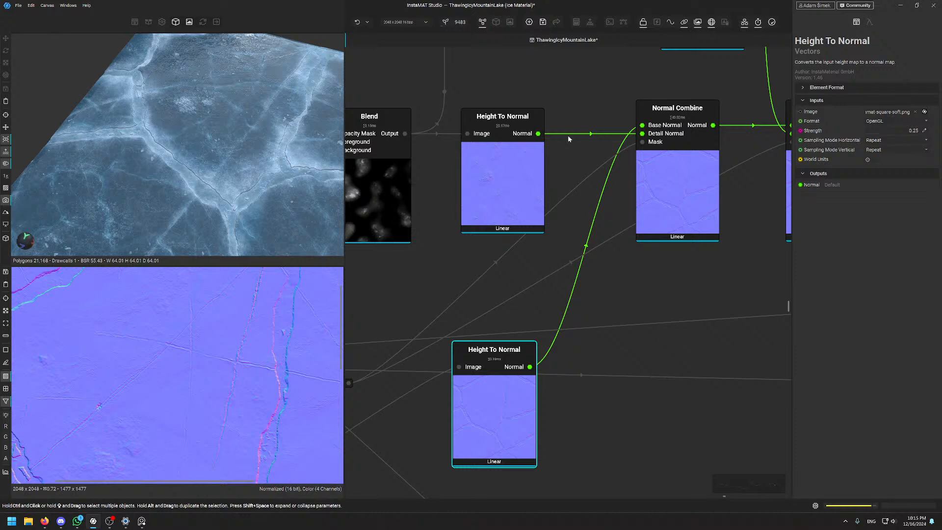
click(688, 189)
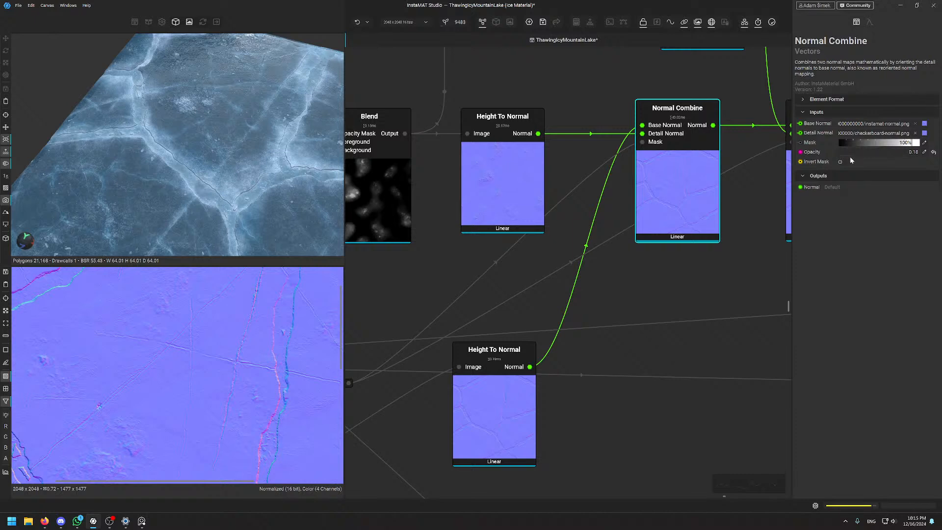
click(513, 410)
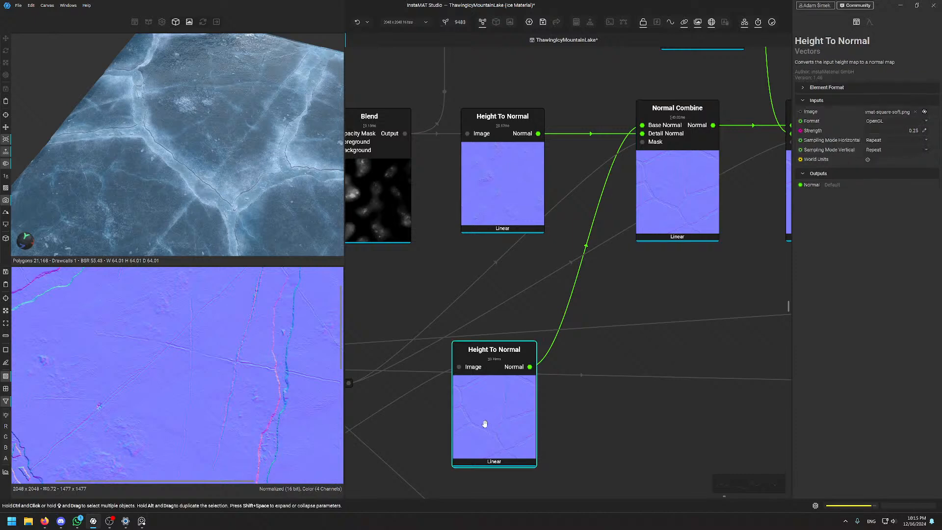
click(671, 158)
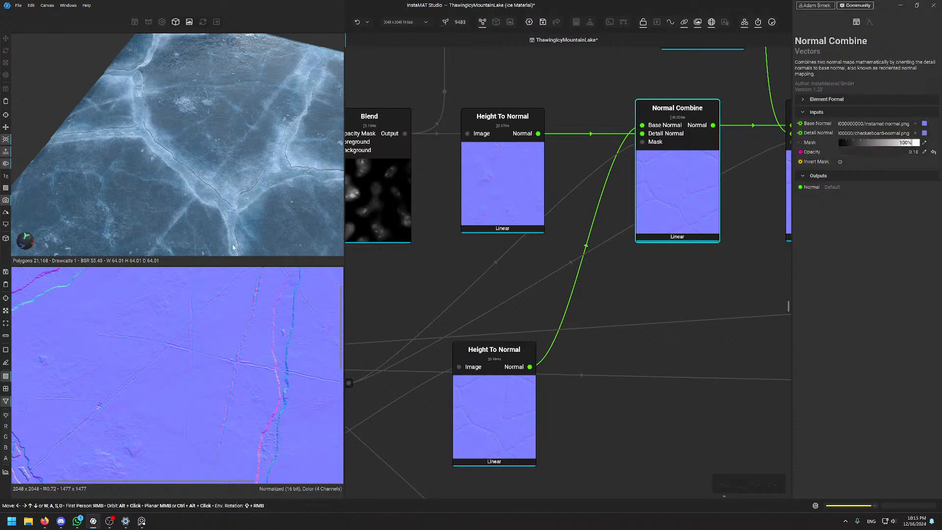
click(495, 162)
scroll(162, 400, up, 3)
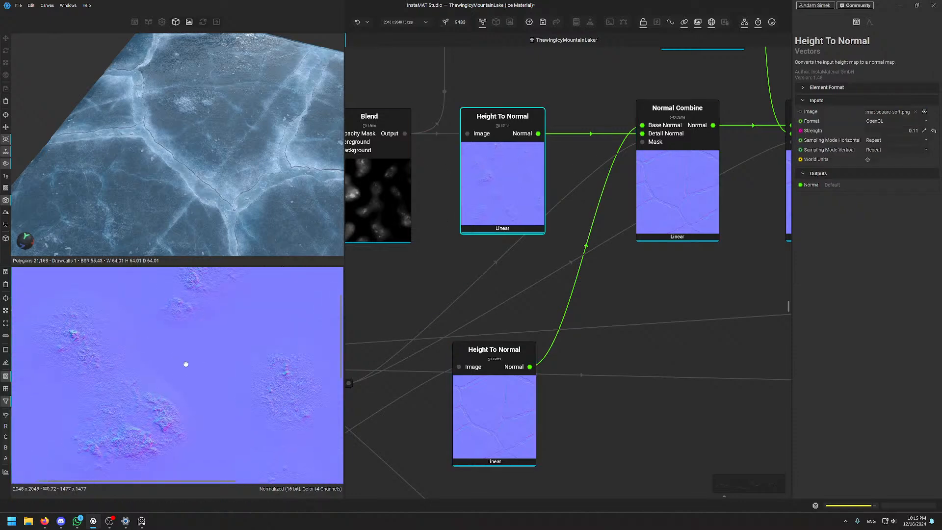
click(682, 213)
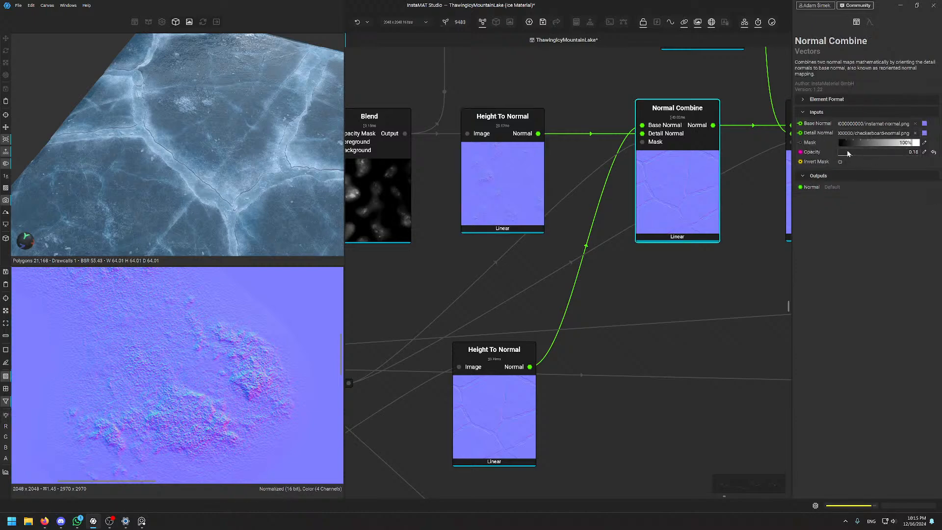
Try Normal Combine's detail opacity at 1.00 in the 3D view, then undo it back to 0.18
drag(849, 155, 920, 151)
scroll(286, 129, up, 4)
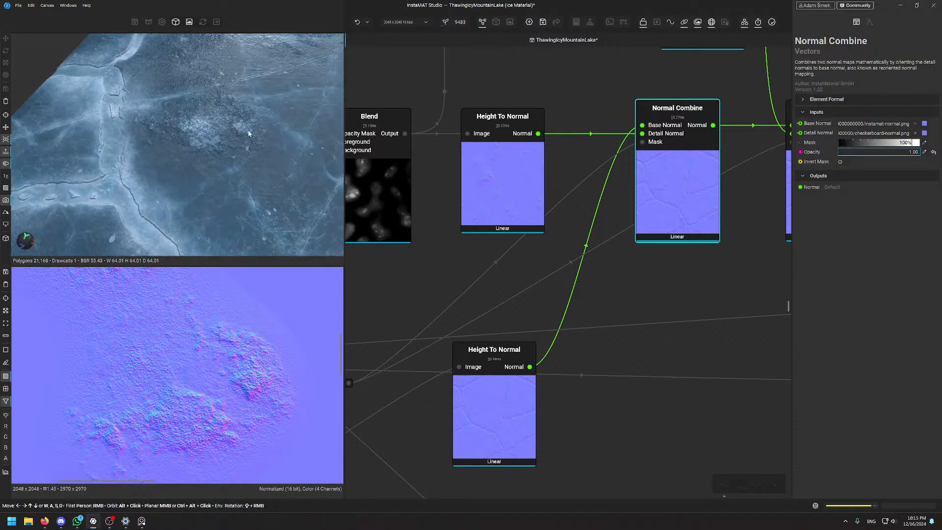
mouse_move(286, 130)
shift+right_down()
mouse_move(259, 132)
mouse_move(273, 131)
shift+right_up()
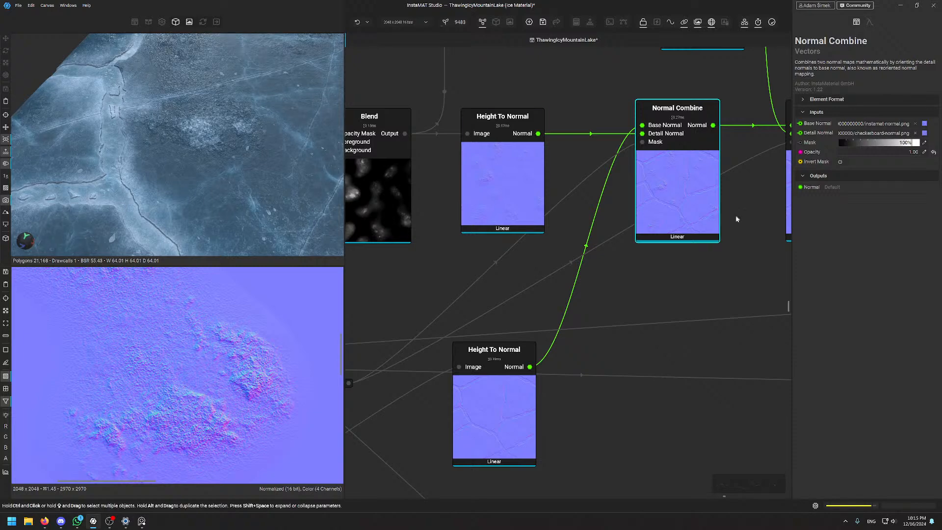
click(670, 273)
key(ctrl+z)
key(ctrl+z)
key(ctrl+z)
click(676, 156)
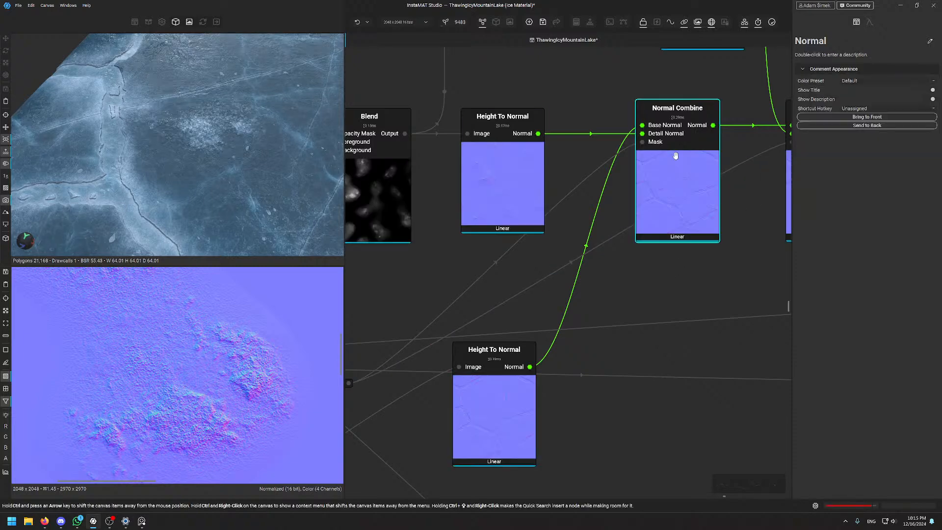
scroll(216, 88, up, 5)
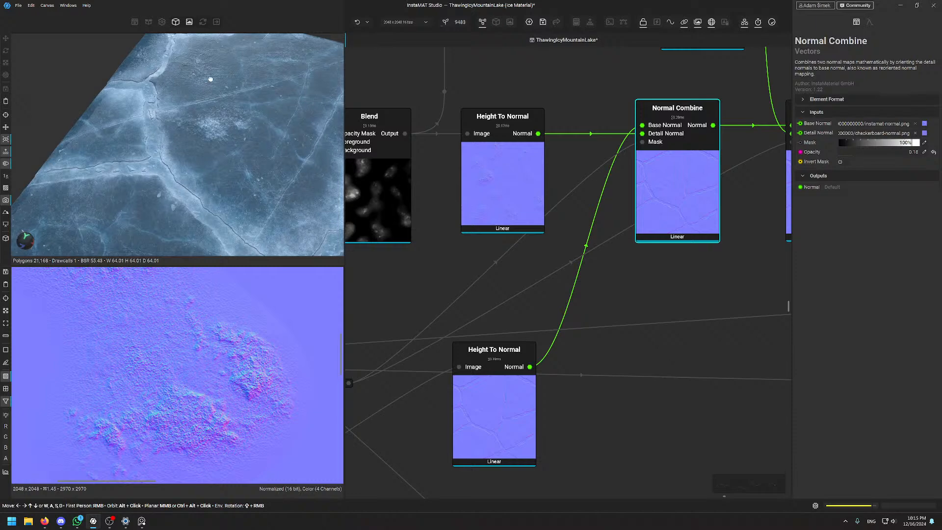
scroll(216, 97, up, 2)
mouse_move(216, 102)
alt+mouse_down()
mouse_move(212, 141)
mouse_move(192, 123)
mouse_move(225, 110)
alt+mouse_up()
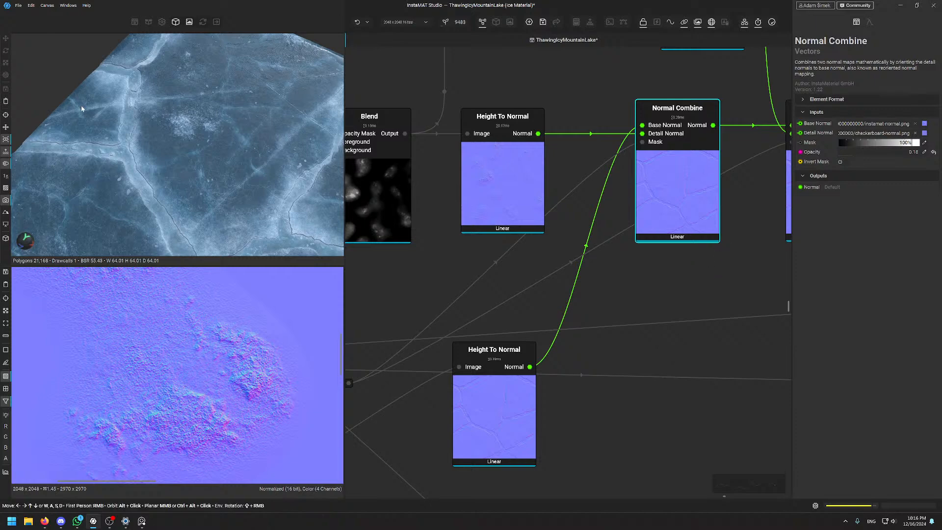
middle_drag(722, 247, 581, 283)
click(717, 247)
scroll(718, 247, down, 3)
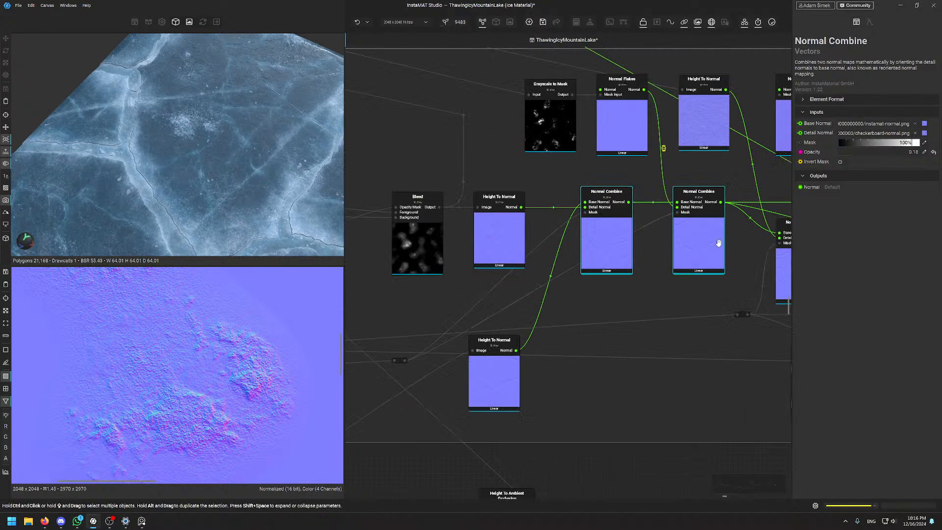
middle_drag(718, 247, 444, 162)
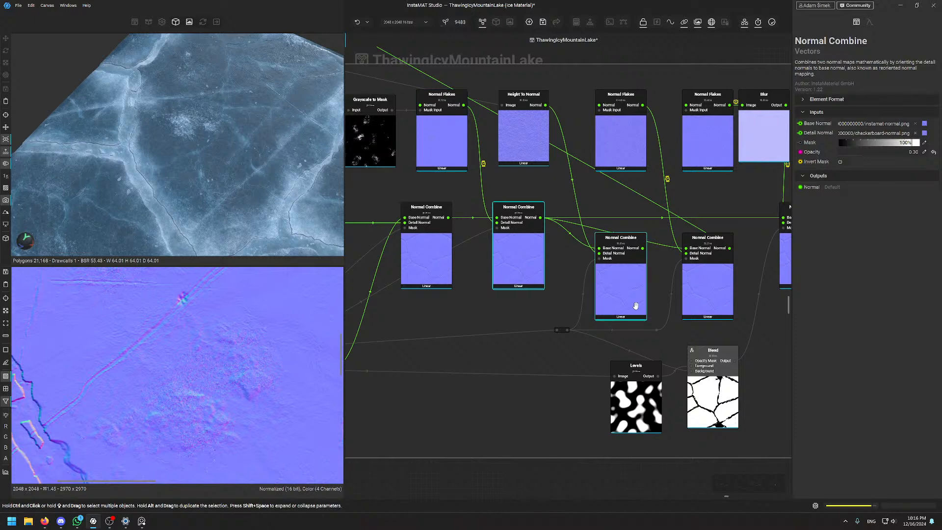
scroll(526, 273, down, 5)
scroll(526, 273, up, 5)
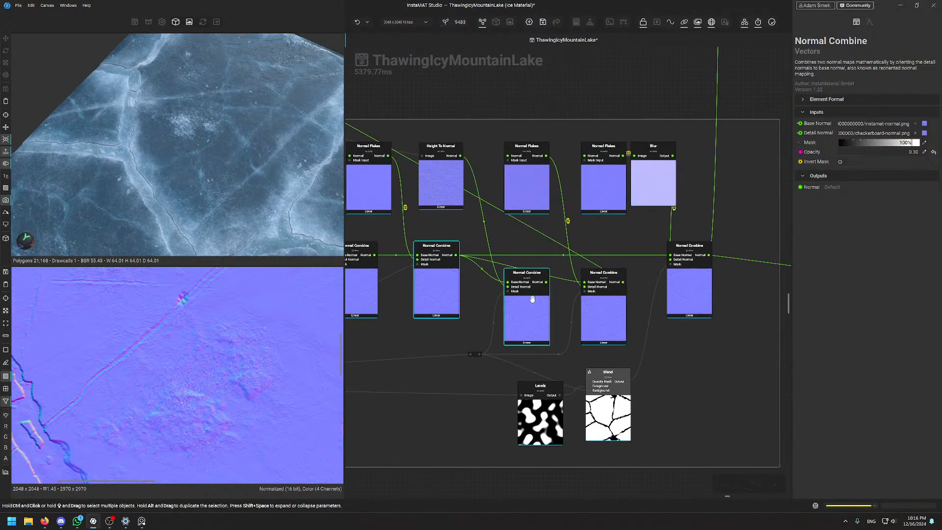
click(528, 313)
scroll(233, 377, up, 4)
scroll(233, 377, up, 1)
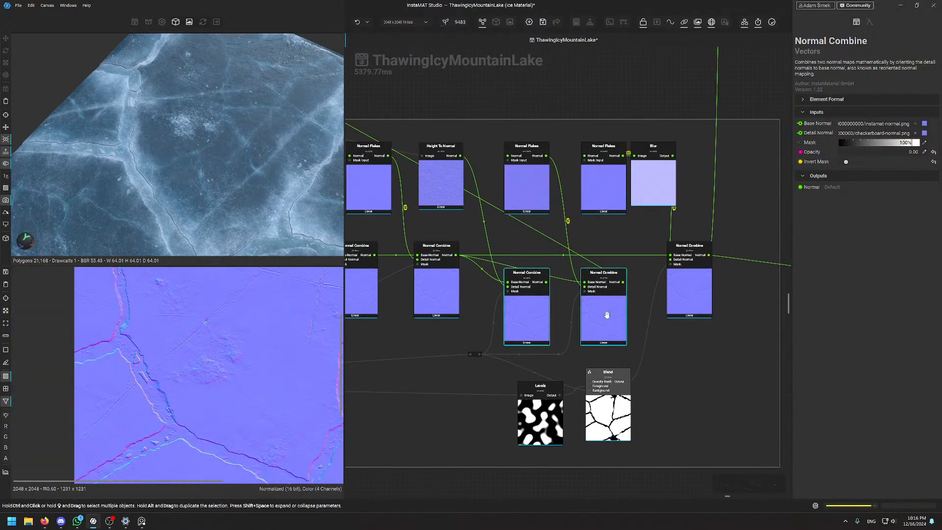
middle_drag(289, 389, 211, 387)
scroll(267, 415, down, 5)
scroll(210, 387, up, 5)
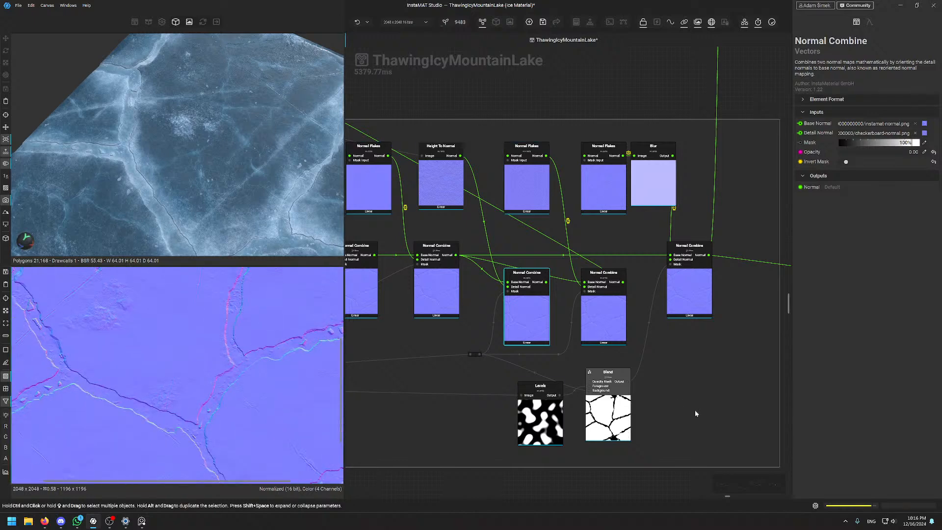
click(601, 320)
click(686, 290)
scroll(203, 343, down, 8)
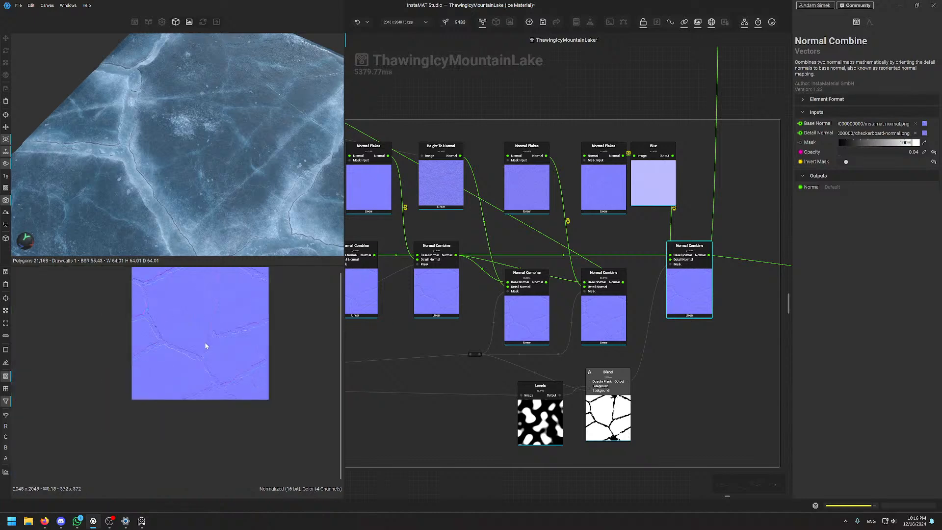
scroll(199, 336, up, 8)
scroll(198, 336, down, 4)
middle_drag(198, 336, 210, 377)
scroll(237, 297, up, 8)
middle_drag(238, 296, 239, 358)
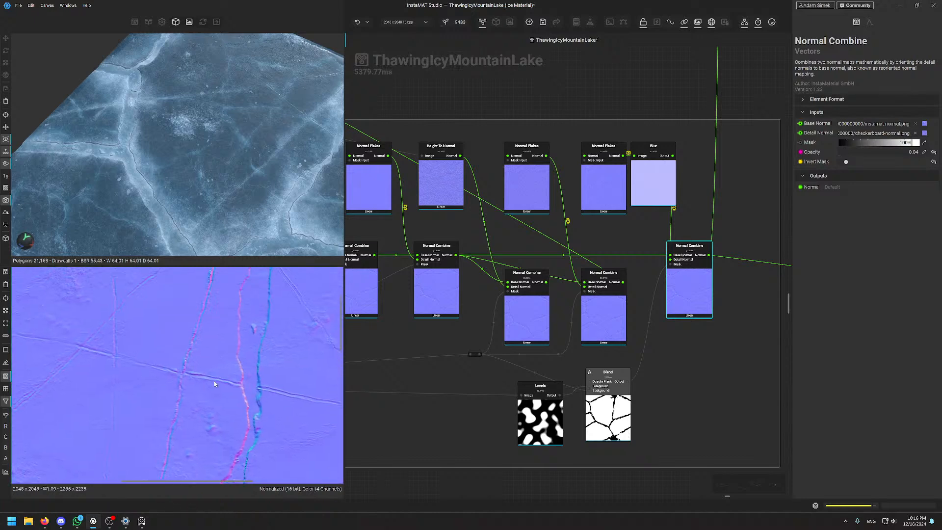
scroll(220, 376, up, 3)
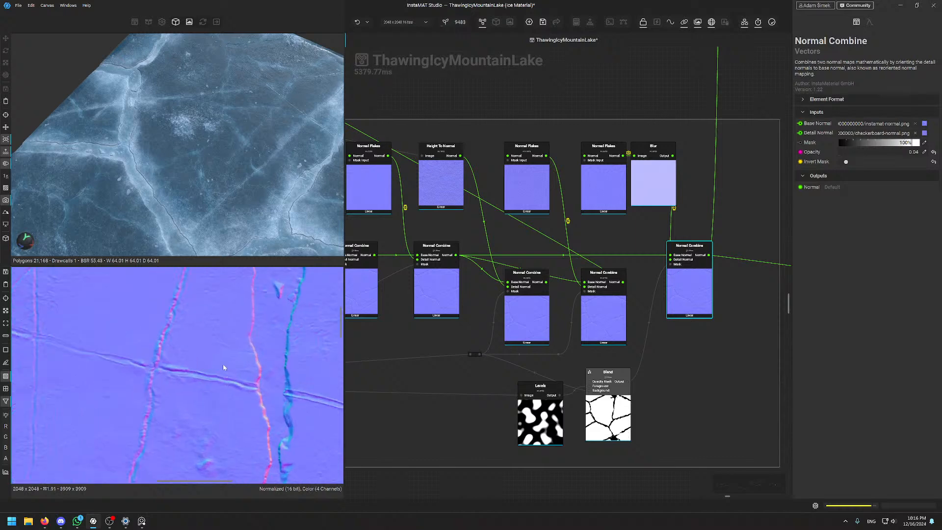
scroll(223, 365, down, 10)
scroll(213, 376, up, 4)
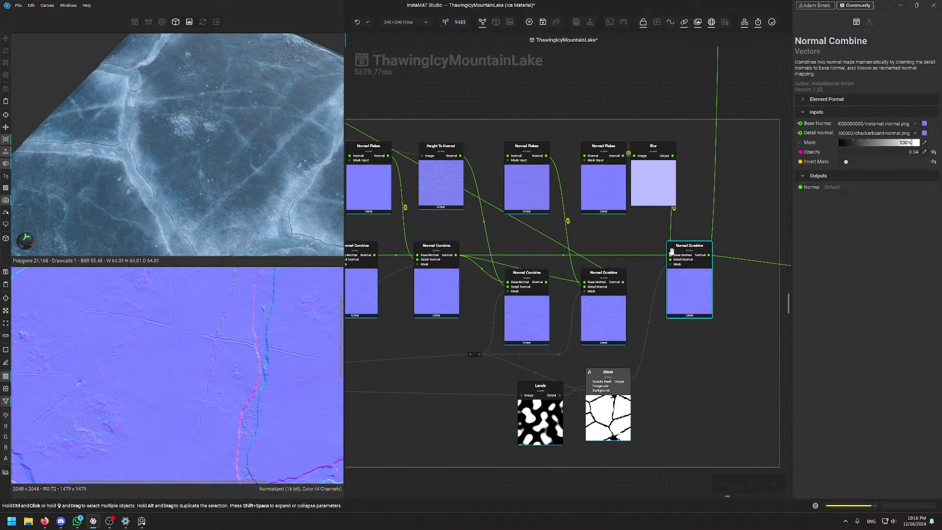
scroll(540, 311, down, 4)
Preview the lower Height To Normal node's cracked-ice normal output at strength 0.23
middle_drag(426, 344, 586, 286)
scroll(586, 286, up, 3)
click(586, 286)
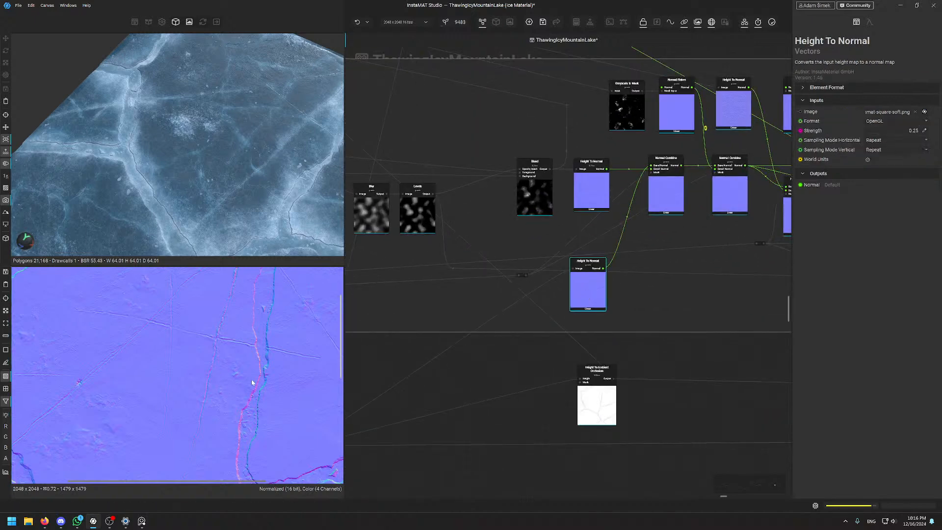
scroll(246, 378, down, 4)
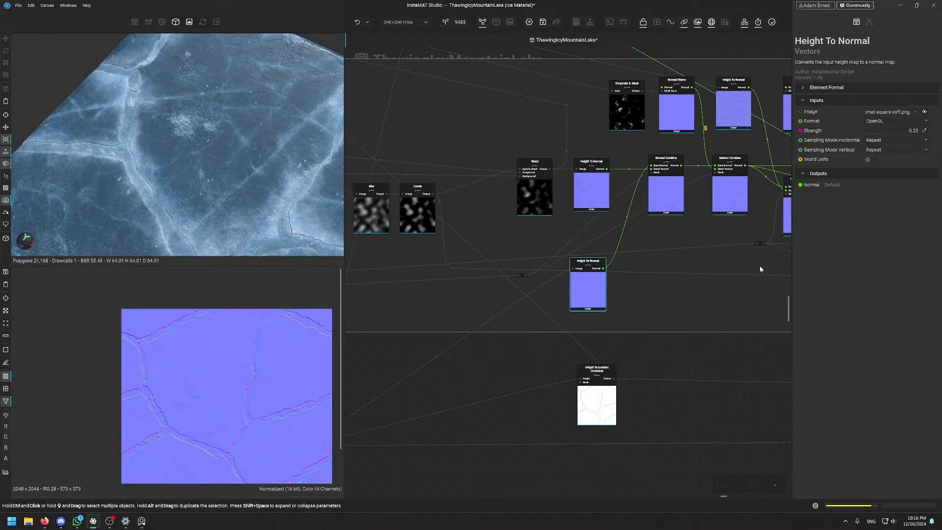
Recentre the node graph around the Height To Normal node
middle_drag(745, 274, 406, 407)
middle_drag(615, 313, 644, 294)
scroll(490, 294, up, 5)
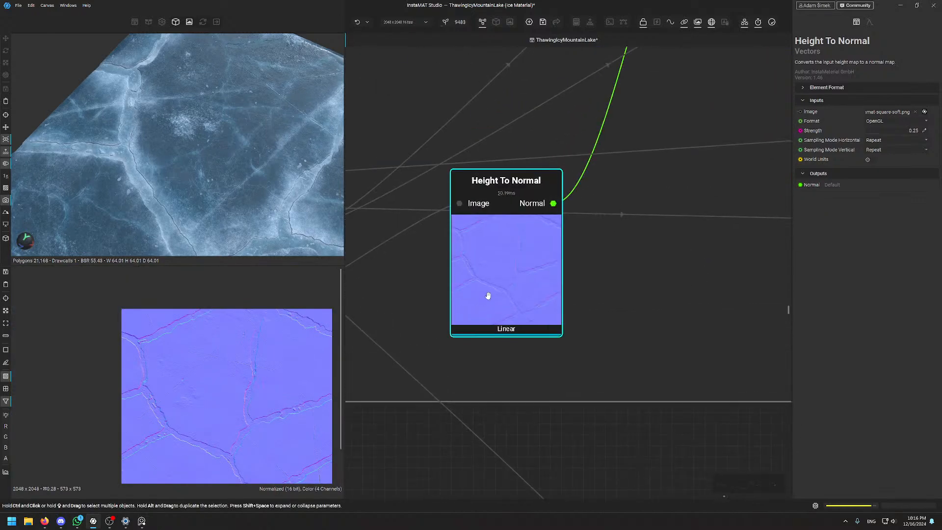
scroll(206, 390, up, 5)
scroll(232, 386, down, 3)
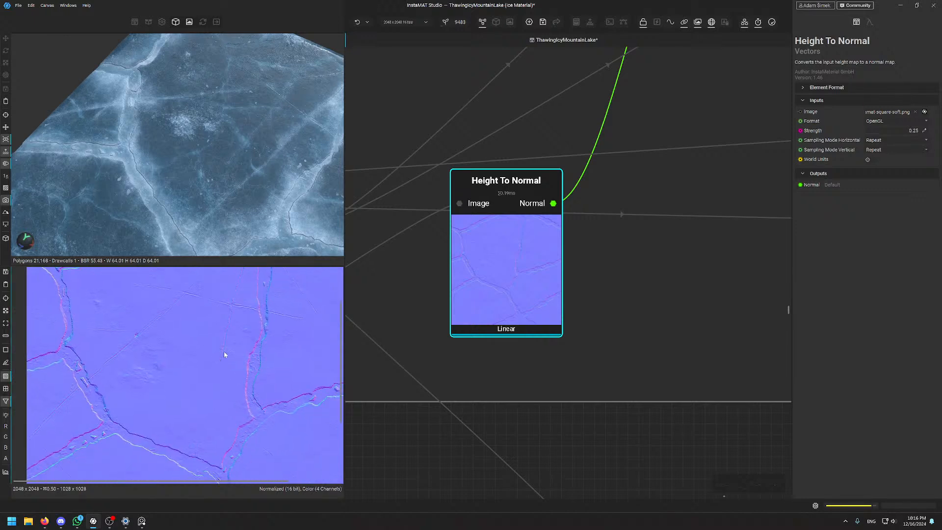
scroll(236, 353, up, 2)
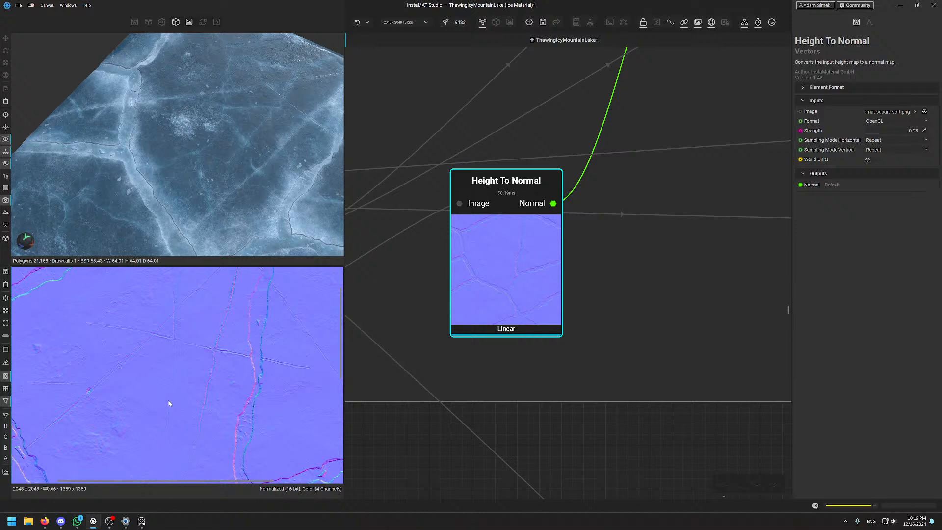
scroll(168, 399, down, 5)
scroll(169, 399, up, 4)
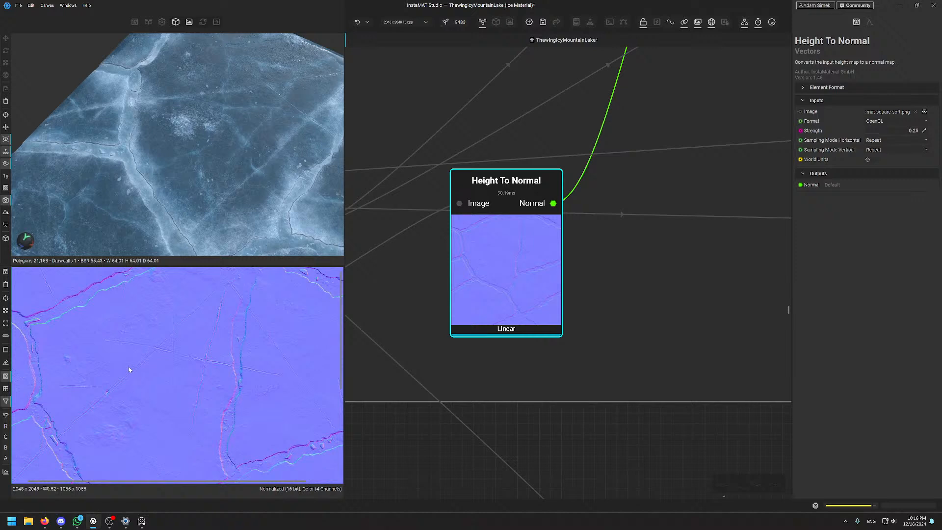
Zoom and pan across the normal map in the 2D preview to inspect the cracks
middle_drag(128, 364, 209, 409)
scroll(209, 412, up, 8)
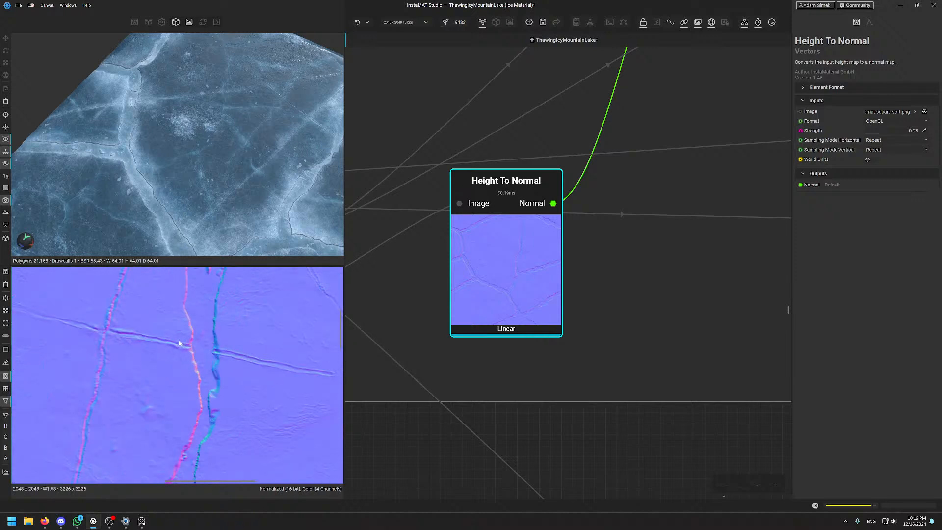
scroll(170, 344, up, 1)
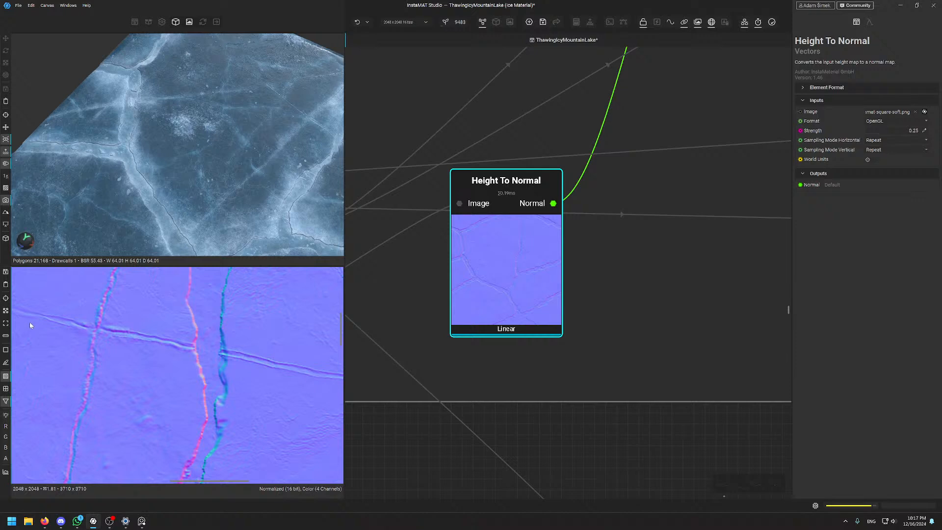
middle_drag(95, 330, 242, 356)
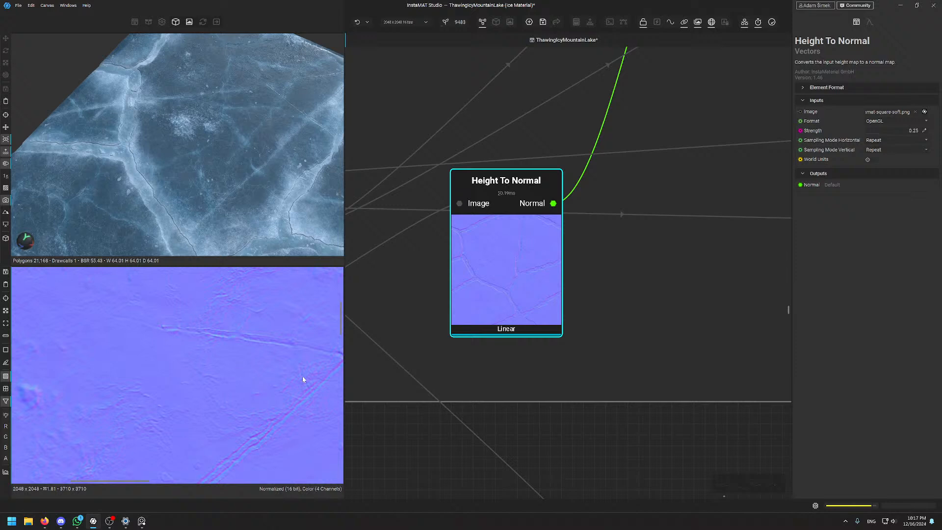
middle_drag(302, 379, 258, 359)
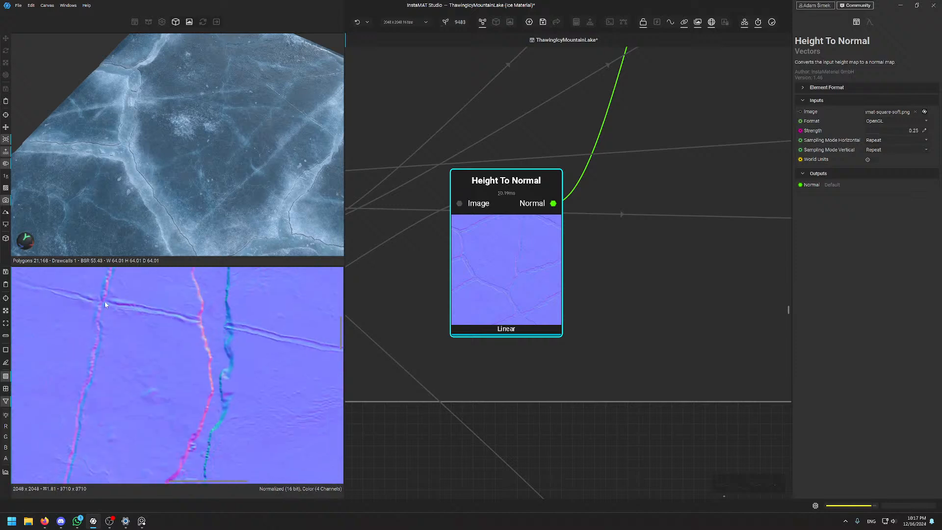
scroll(260, 345, down, 3)
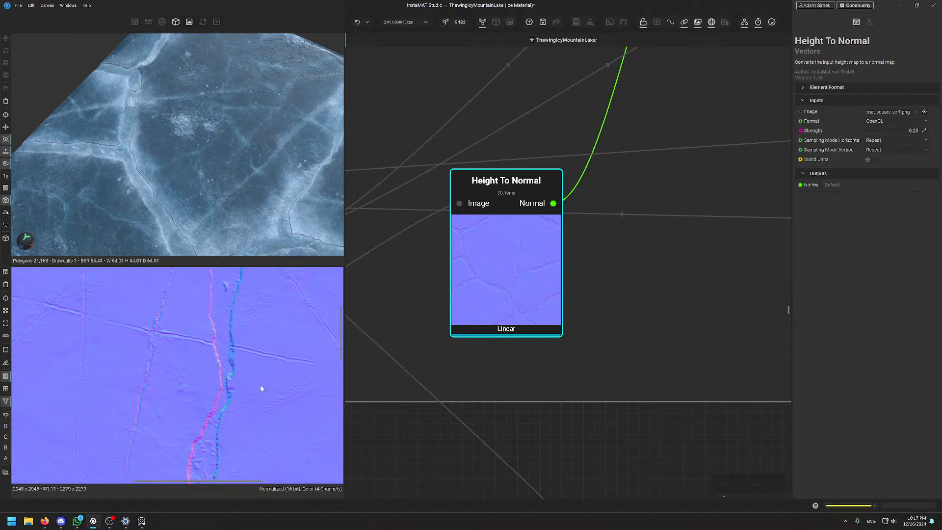
scroll(254, 379, down, 4)
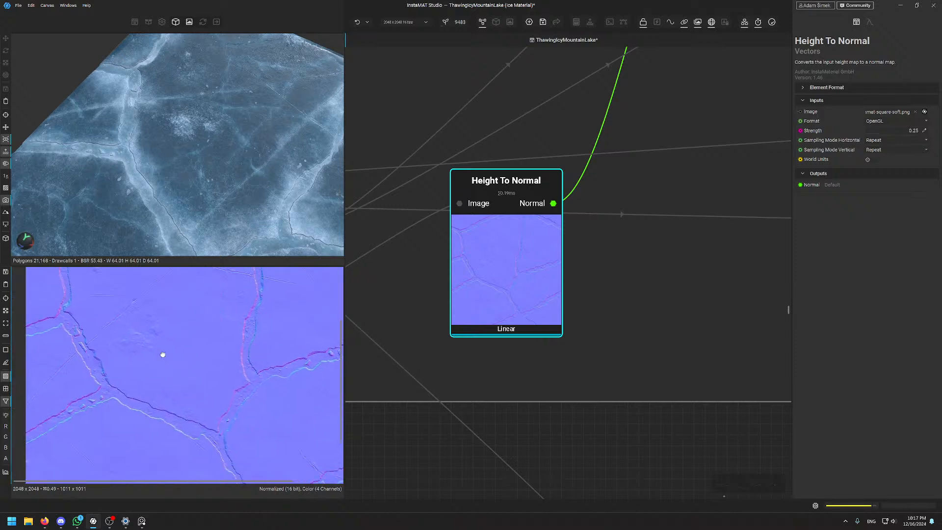
scroll(260, 327, down, 4)
scroll(183, 374, up, 8)
scroll(168, 364, up, 2)
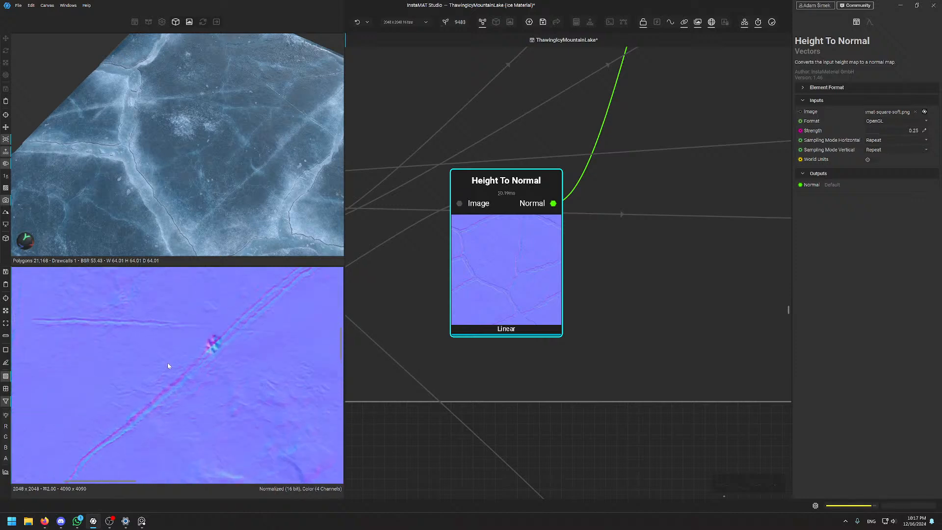
scroll(279, 336, up, 2)
scroll(269, 363, down, 6)
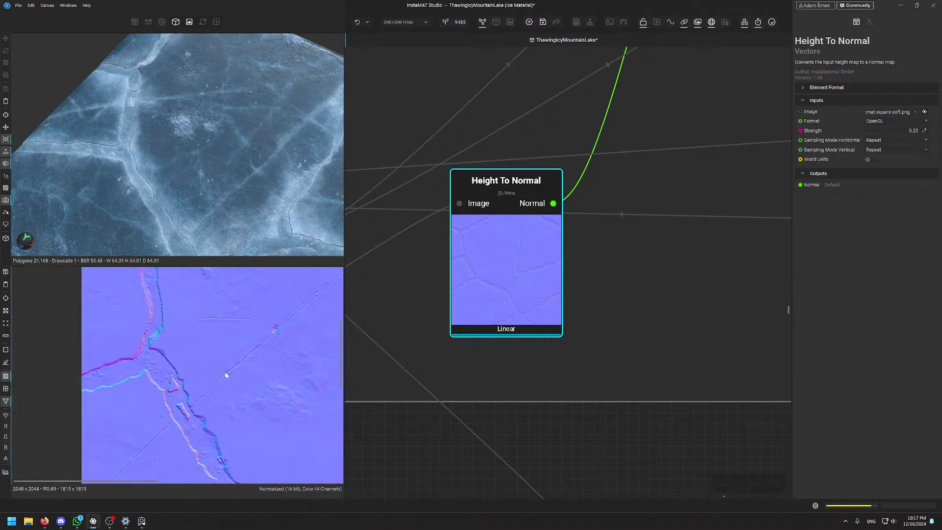
Frame the normal tile on its cracks, orbit the lit ice plane, and zoom the graph out
middle_drag(269, 377, 182, 356)
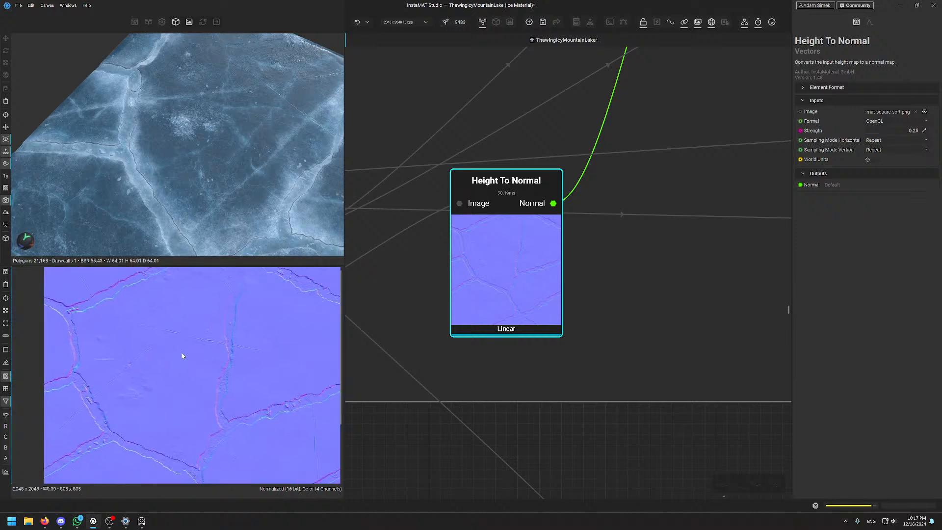
middle_drag(252, 419, 162, 390)
scroll(203, 446, up, 2)
scroll(212, 342, up, 4)
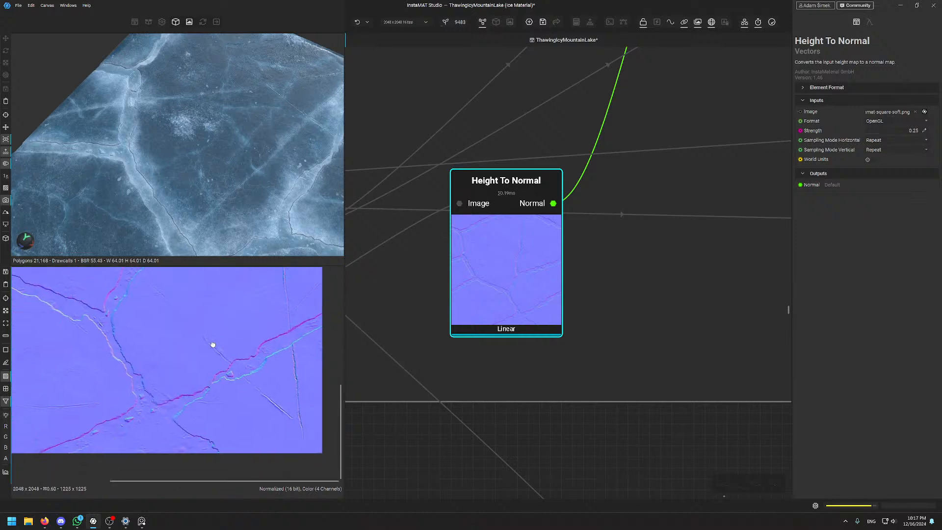
scroll(239, 360, down, 4)
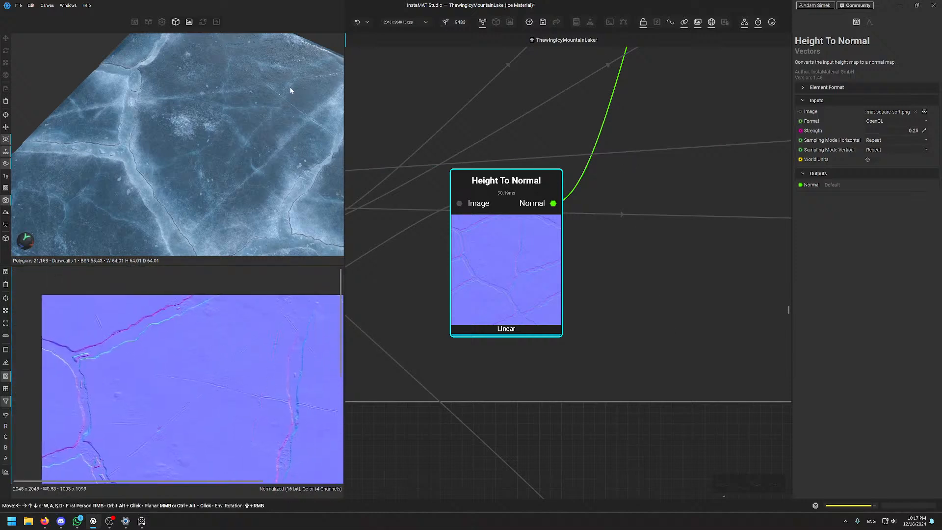
alt+drag(273, 99, 299, 88)
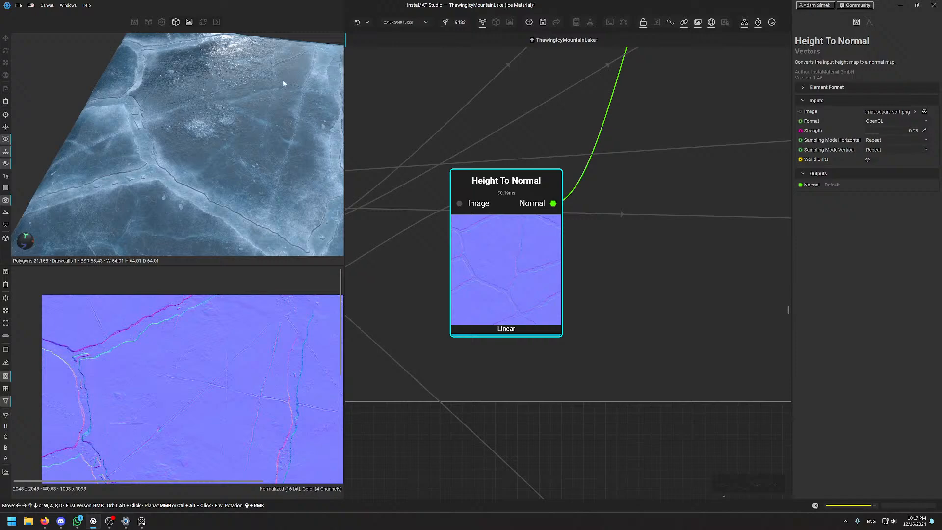
scroll(672, 164, down, 5)
Shift the last Normal Combine node further right and check its 0.04-opacity combined normal
scroll(602, 298, up, 4)
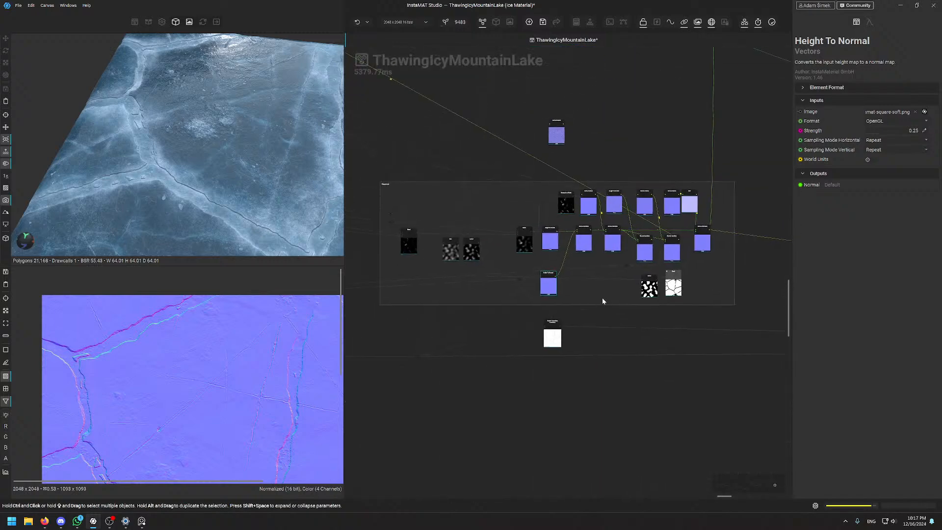
middle_drag(740, 176, 487, 223)
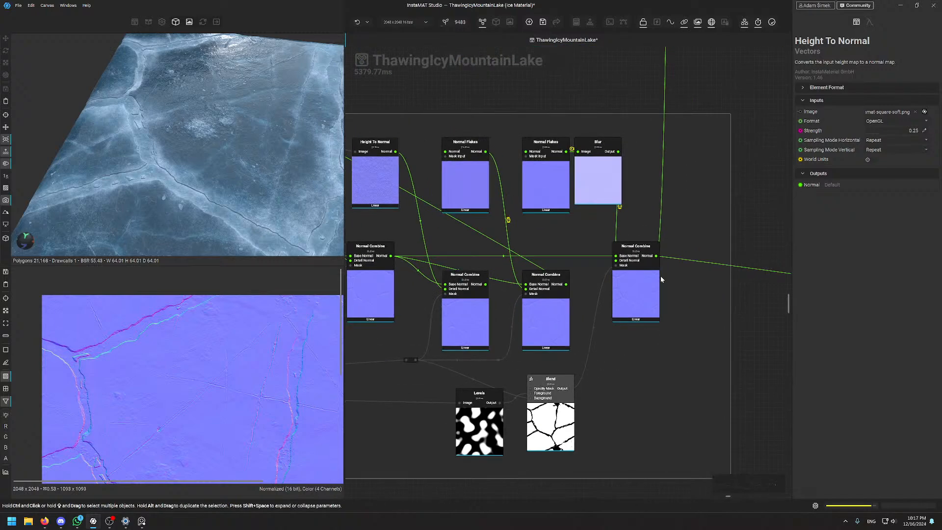
drag(636, 289, 691, 293)
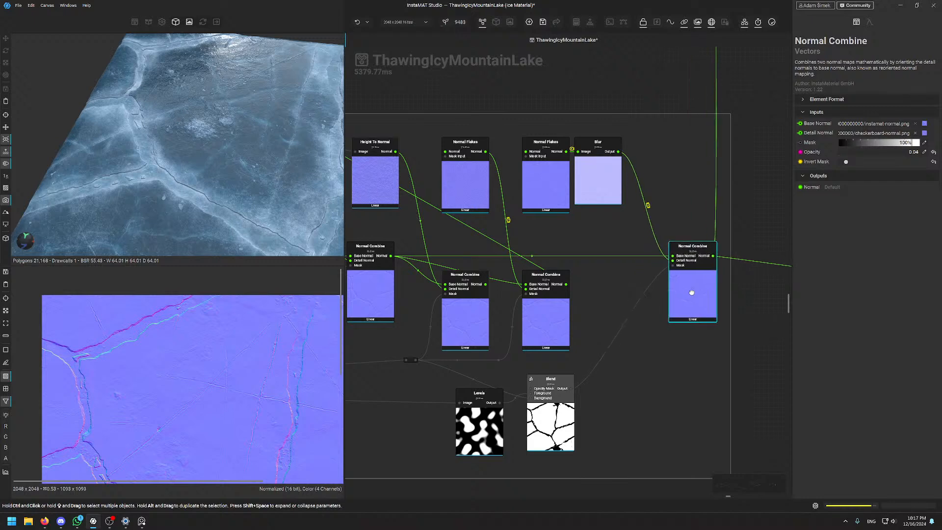
scroll(181, 343, down, 5)
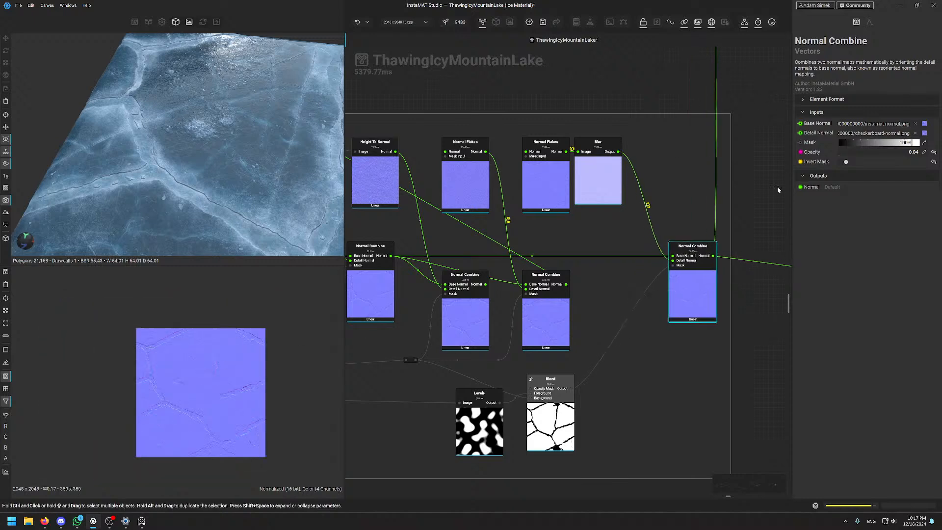
scroll(676, 293, up, 3)
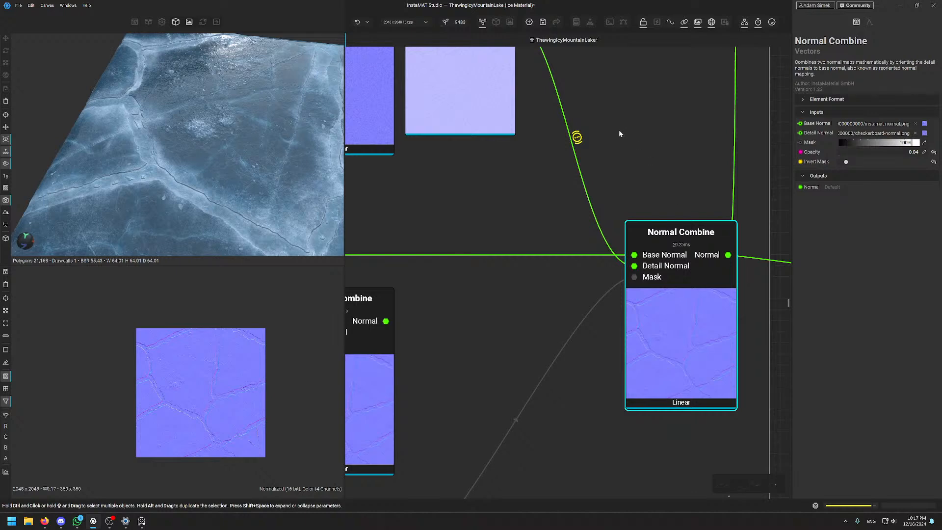
scroll(552, 209, down, 3)
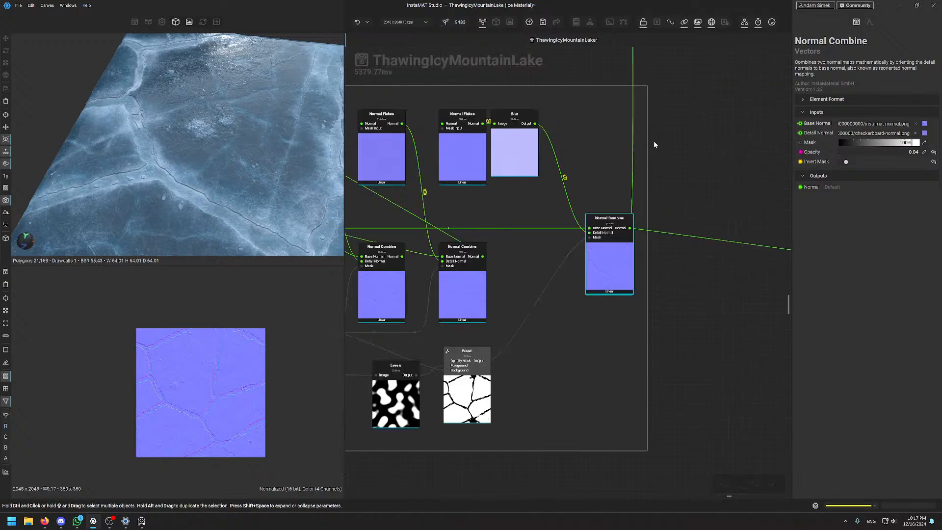
middle_drag(653, 140, 566, 439)
scroll(563, 440, down, 3)
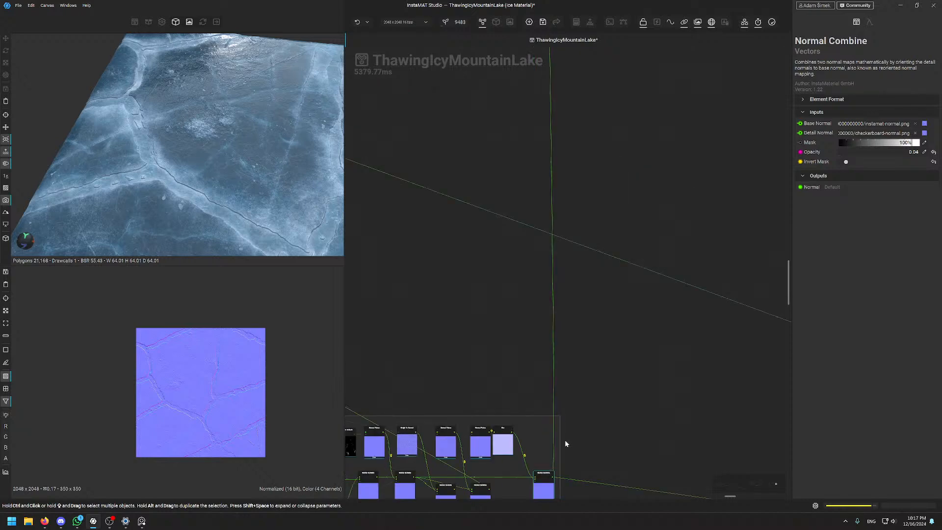
scroll(565, 443, down, 3)
middle_drag(567, 353, 723, 373)
scroll(643, 150, up, 5)
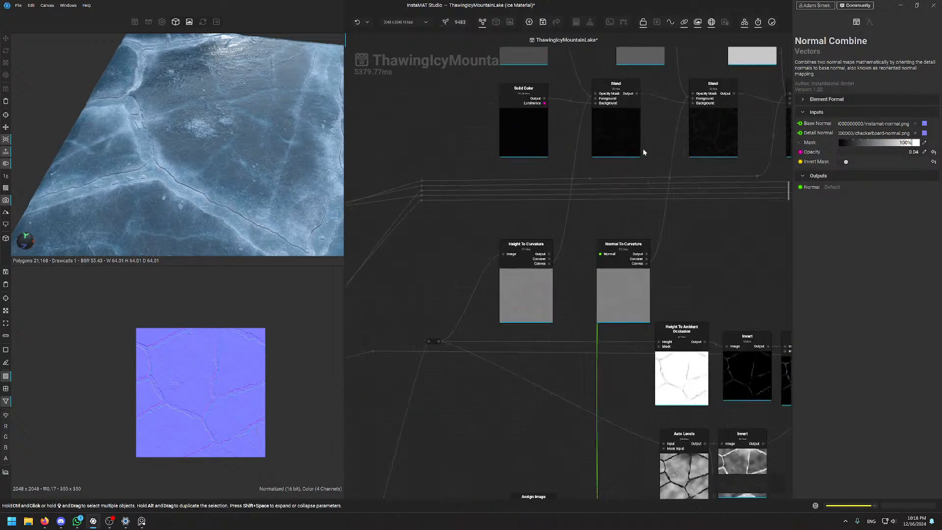
scroll(630, 240, down, 5)
scroll(631, 381, up, 5)
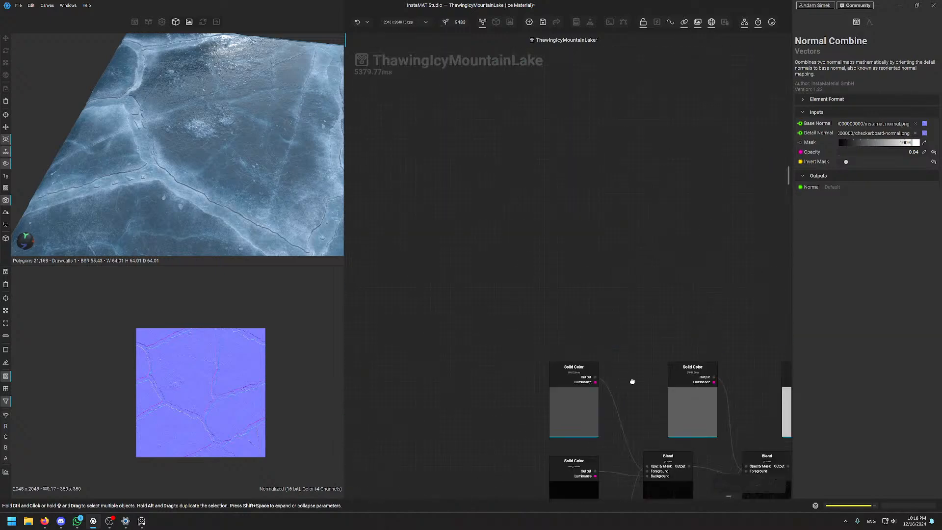
scroll(547, 193, up, 4)
scroll(641, 386, down, 8)
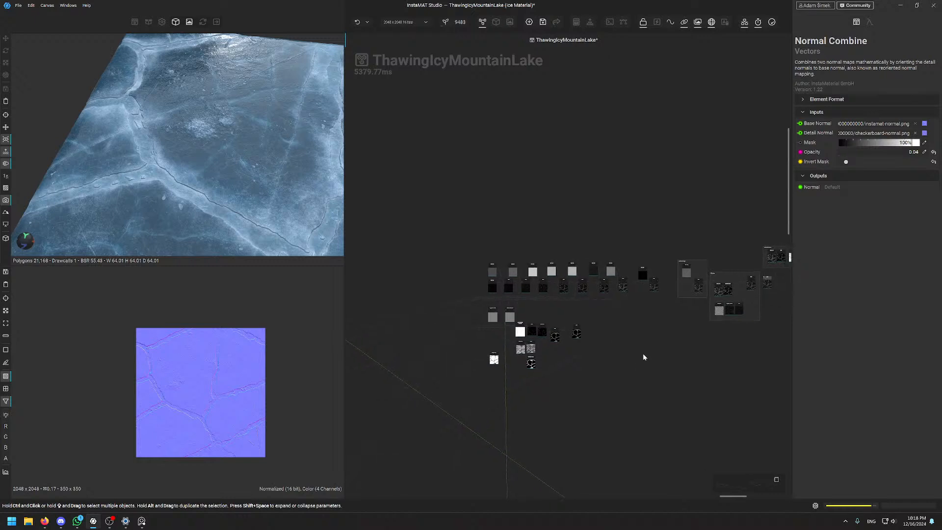
middle_drag(552, 248, 467, 220)
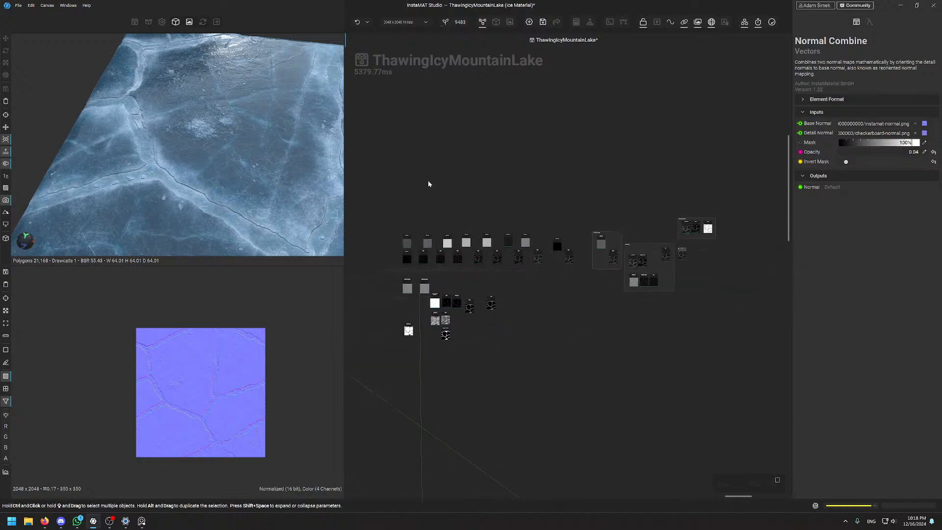
scroll(431, 230, up, 8)
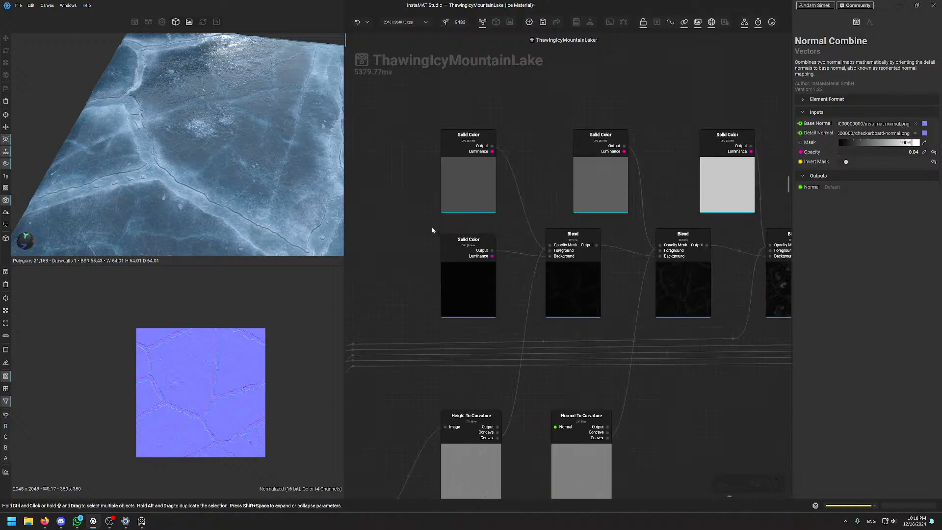
scroll(432, 230, down, 6)
middle_drag(440, 270, 509, 238)
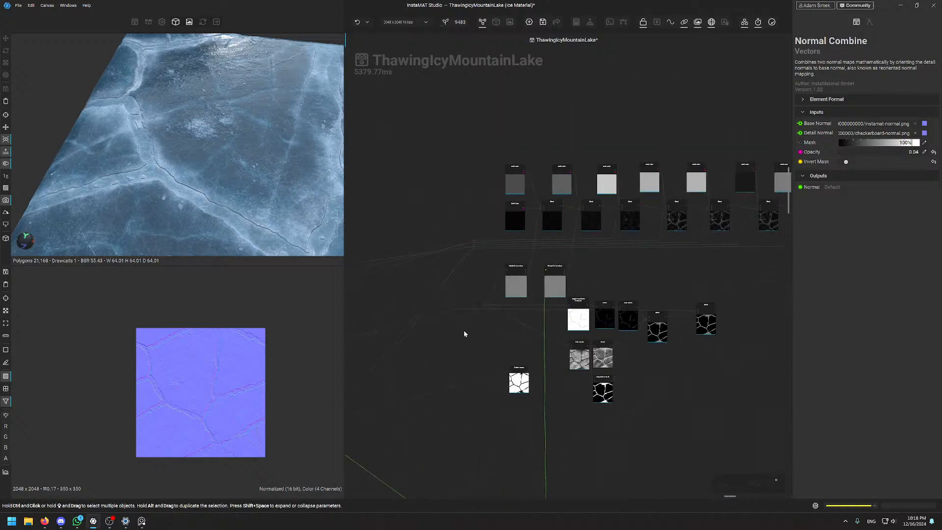
scroll(526, 179, up, 6)
middle_drag(684, 283, 511, 267)
scroll(682, 230, down, 6)
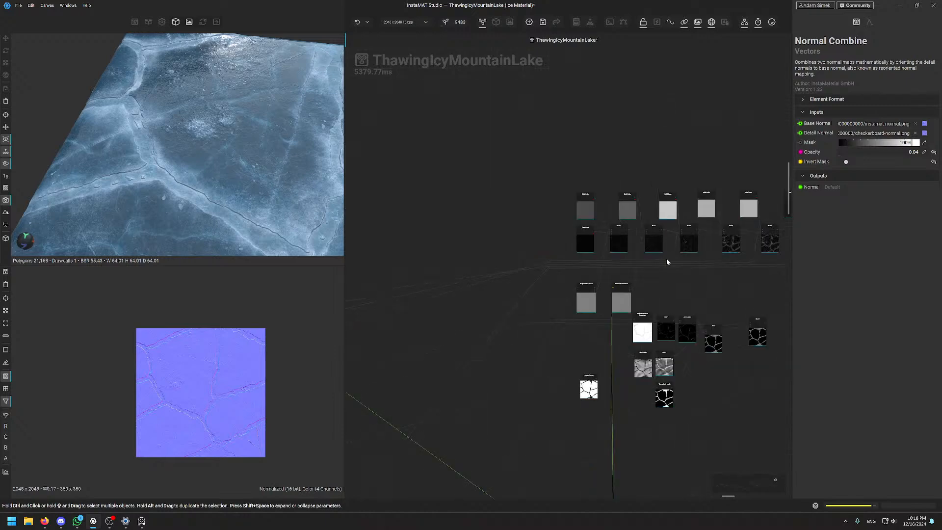
middle_drag(666, 261, 508, 228)
scroll(639, 238, down, 6)
middle_drag(635, 262, 568, 3)
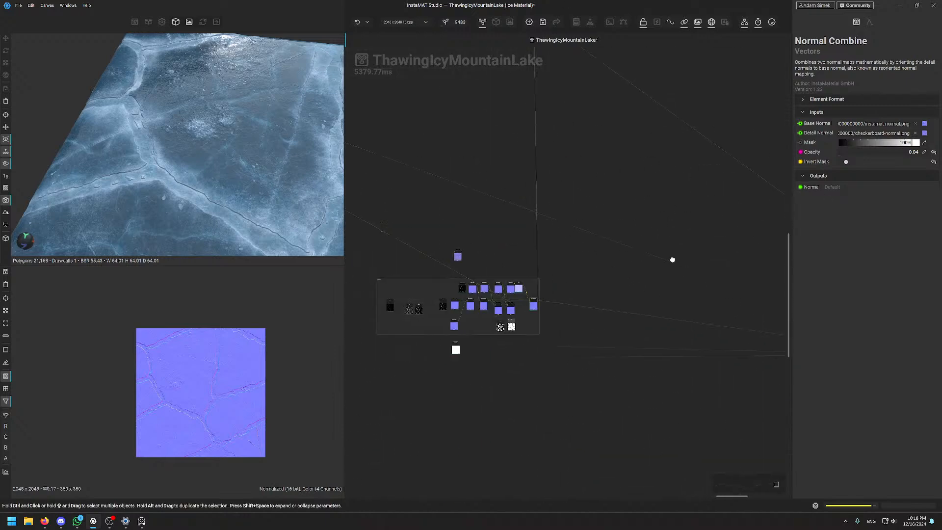
middle_drag(672, 260, 567, 444)
middle_drag(491, 185, 750, 263)
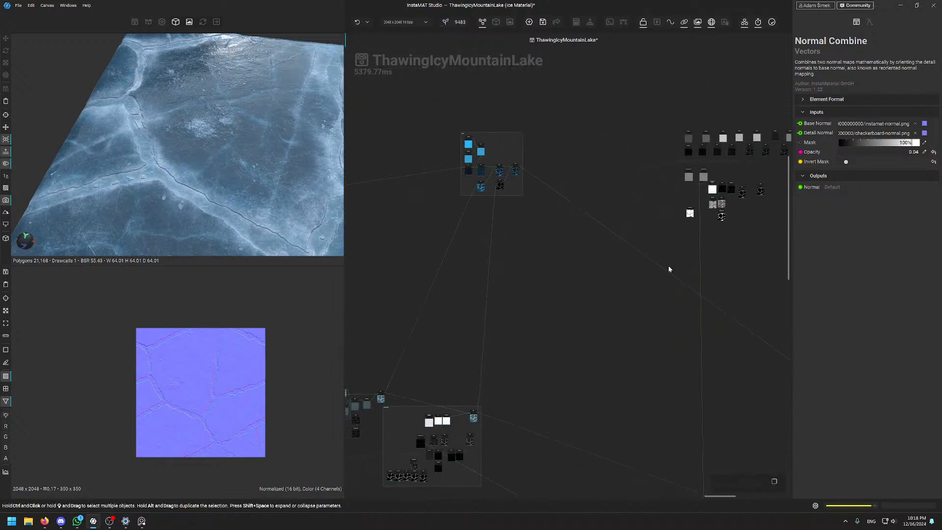
middle_drag(639, 271, 431, 272)
middle_drag(652, 177, 649, 228)
scroll(650, 225, up, 4)
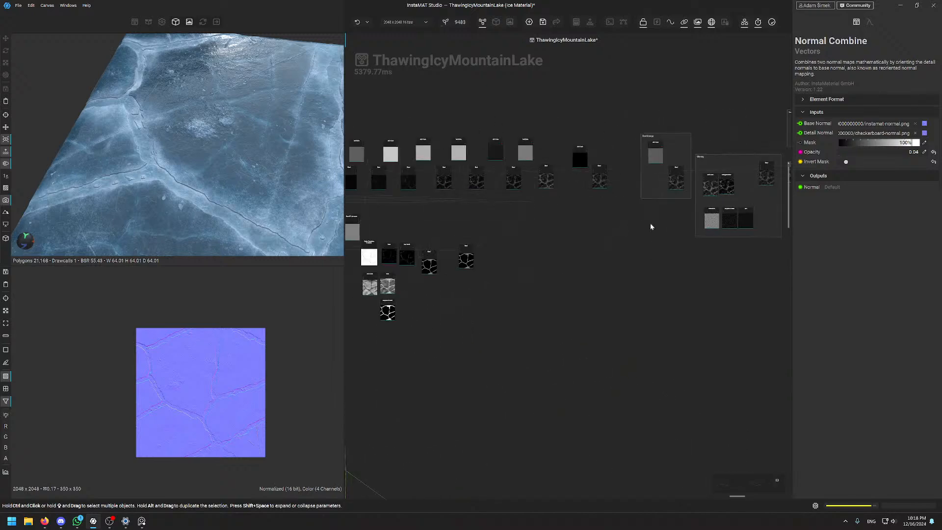
middle_drag(505, 261, 562, 209)
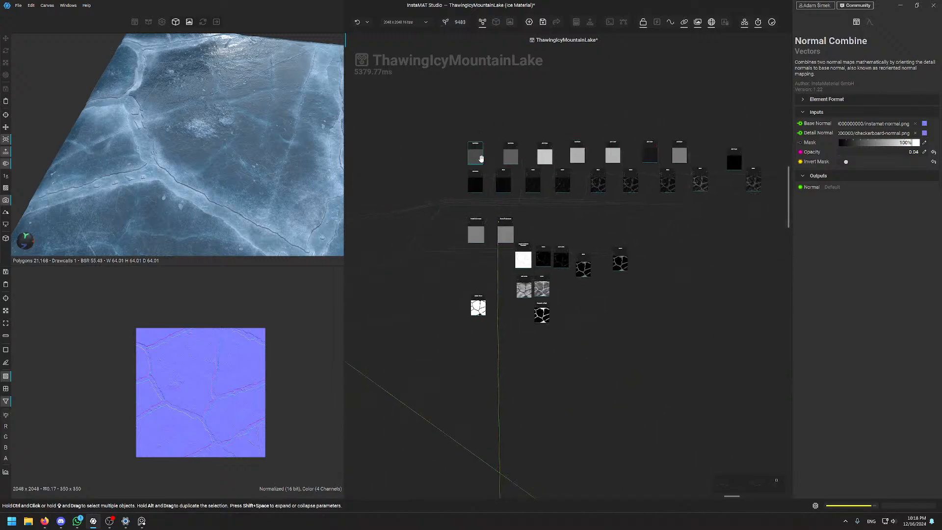
scroll(486, 230, up, 4)
scroll(486, 230, down, 6)
middle_drag(641, 246, 398, 284)
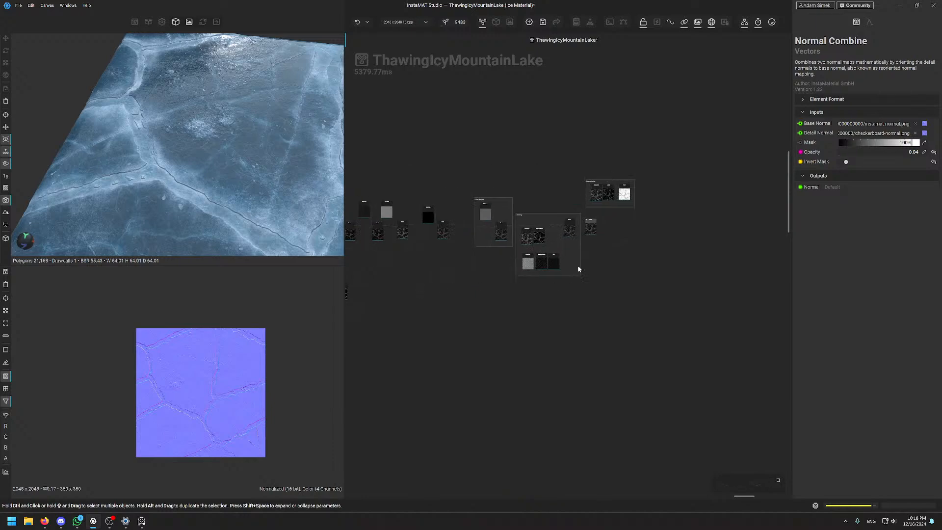
scroll(588, 192, up, 5)
scroll(507, 237, down, 6)
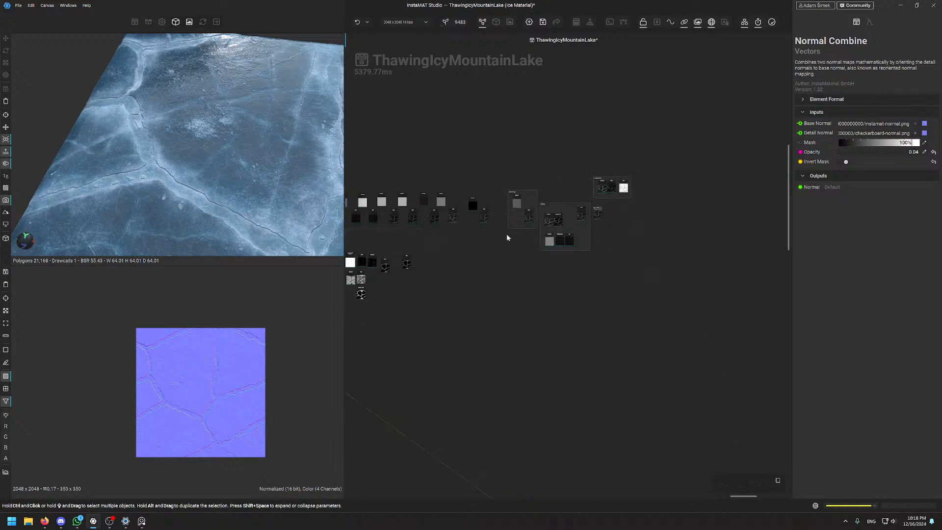
scroll(518, 160, up, 10)
scroll(652, 252, down, 3)
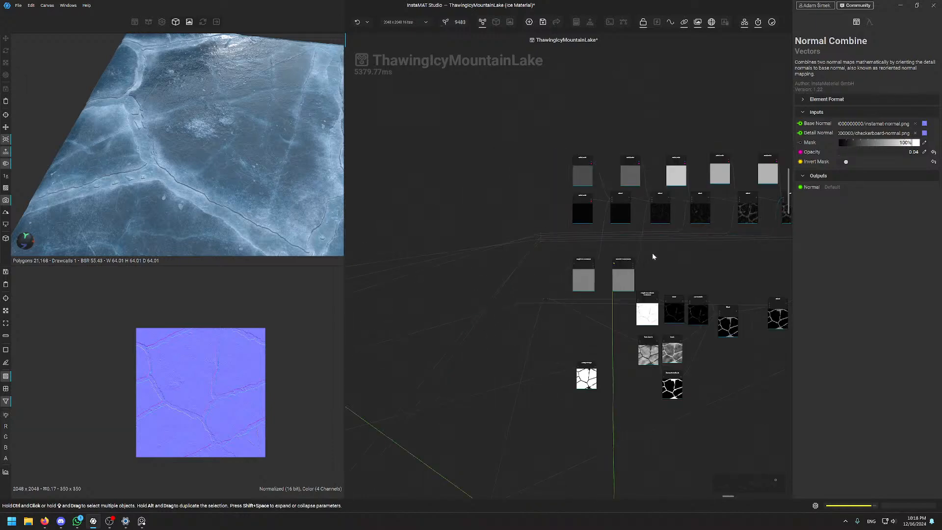
scroll(549, 264, up, 1)
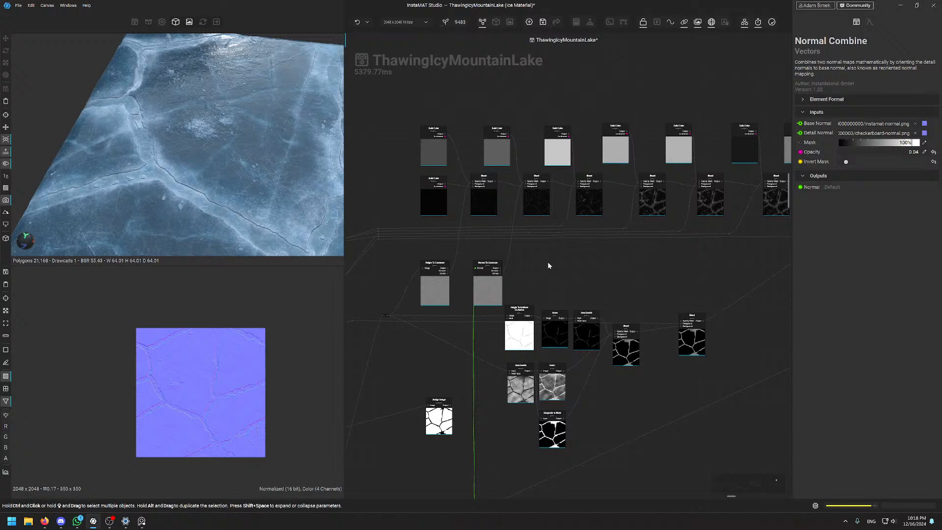
middle_drag(549, 265, 618, 282)
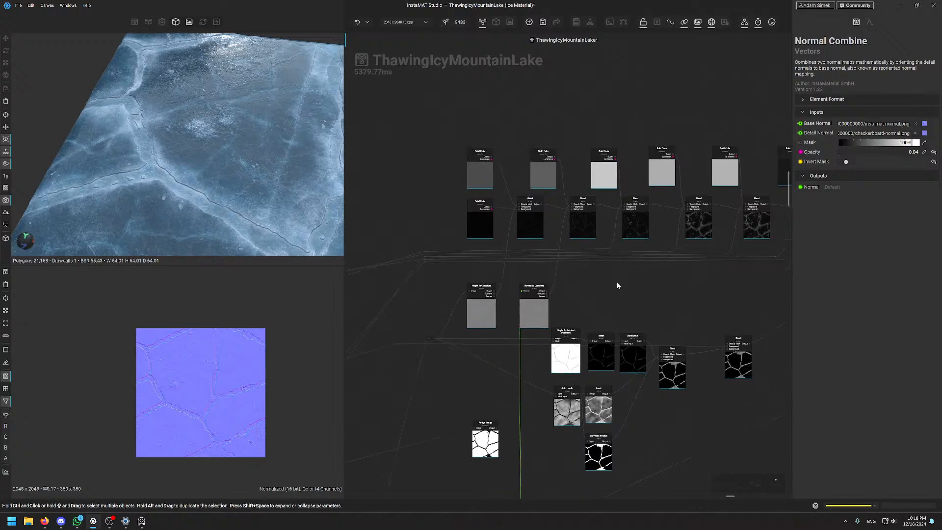
middle_drag(660, 294, 584, 282)
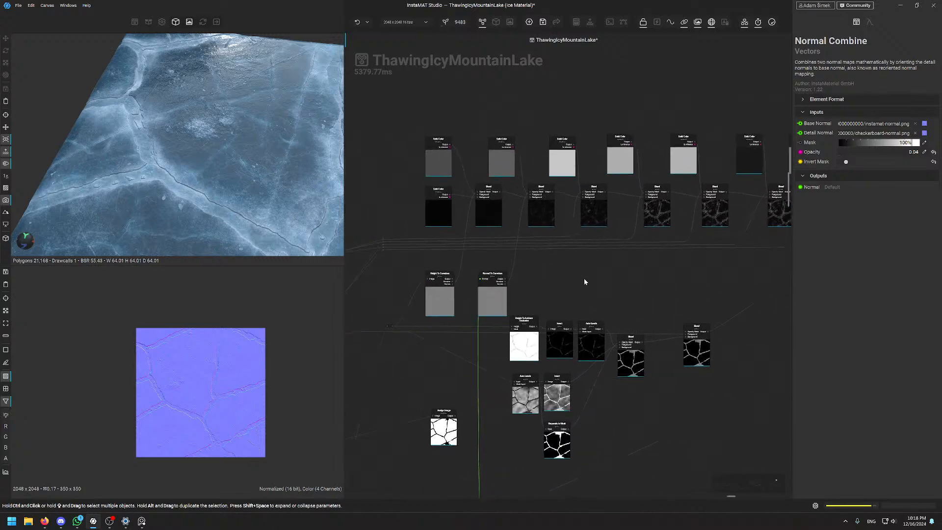
scroll(420, 160, up, 4)
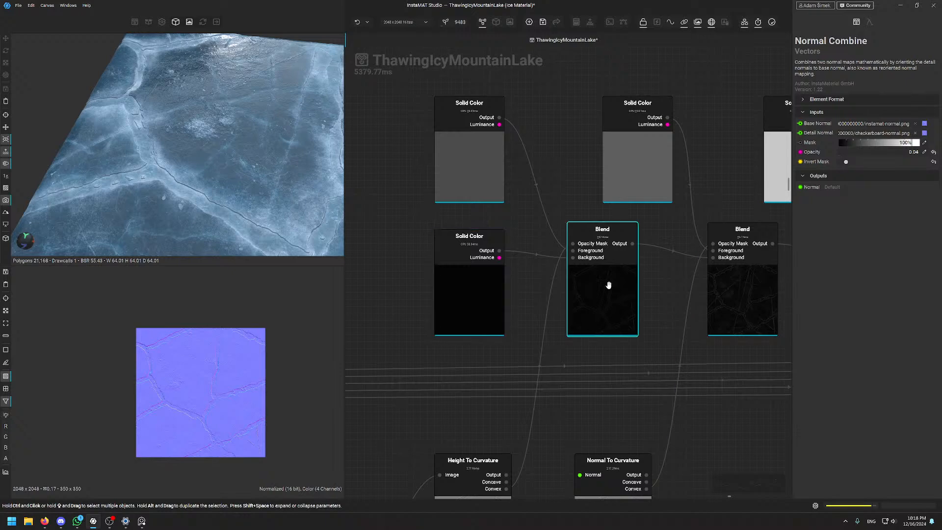
scroll(486, 133, down, 3)
middle_drag(671, 143, 476, 140)
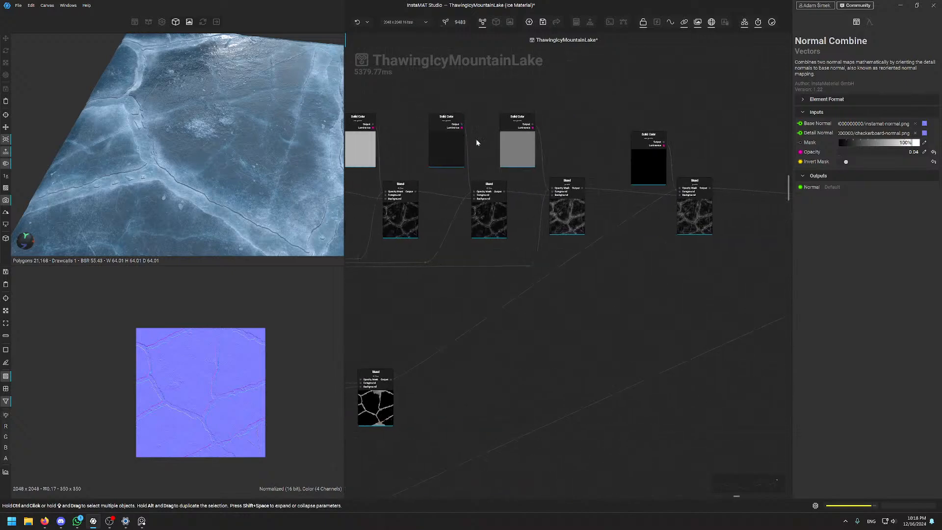
middle_drag(467, 328, 688, 300)
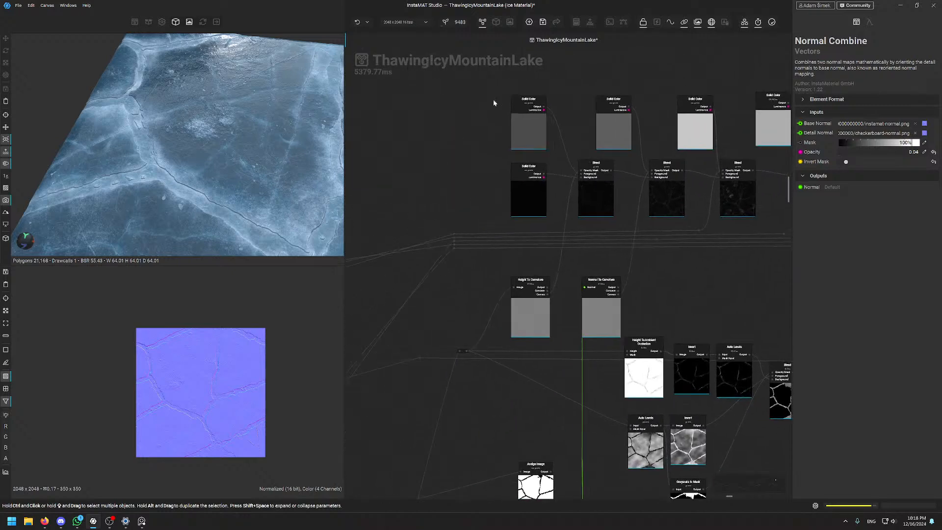
scroll(506, 96, up, 3)
scroll(503, 331, down, 4)
middle_drag(473, 265, 443, 132)
scroll(481, 172, up, 3)
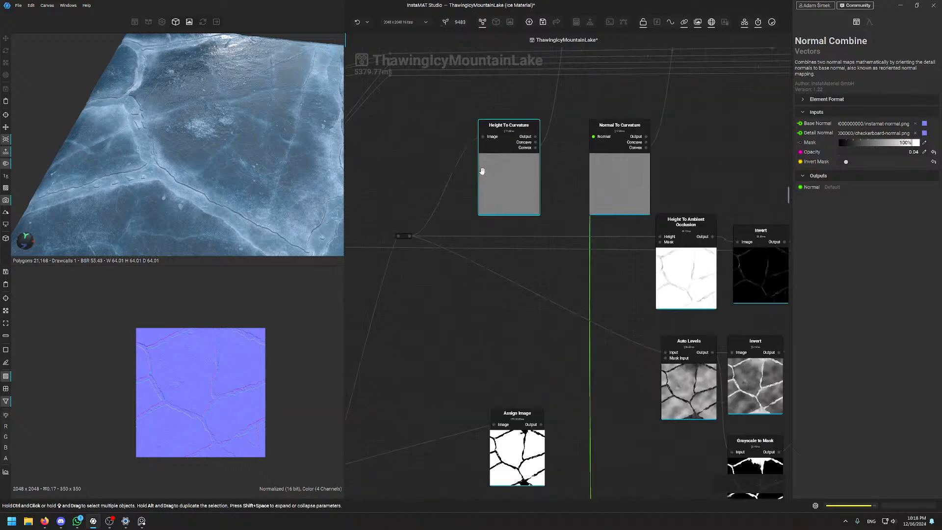
Preview the Height To Curvature output and inspect its detail in the 2D viewer
click(511, 190)
scroll(195, 365, up, 4)
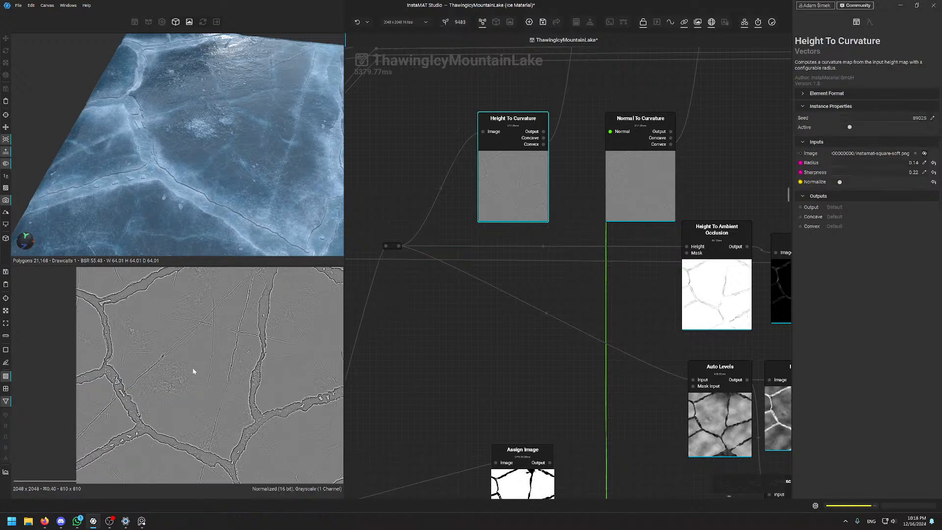
scroll(196, 360, down, 2)
middle_drag(222, 388, 178, 339)
scroll(181, 379, up, 1)
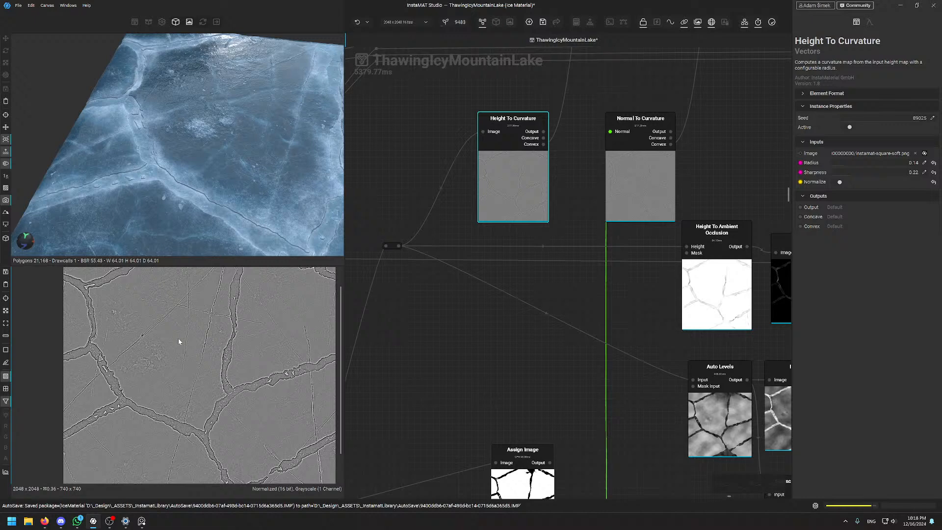
scroll(211, 329, up, 6)
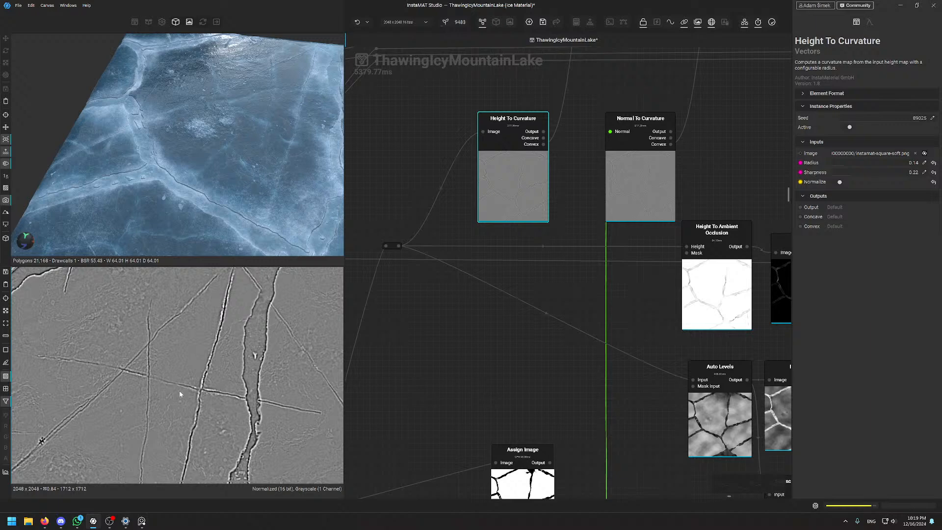
scroll(180, 394, down, 4)
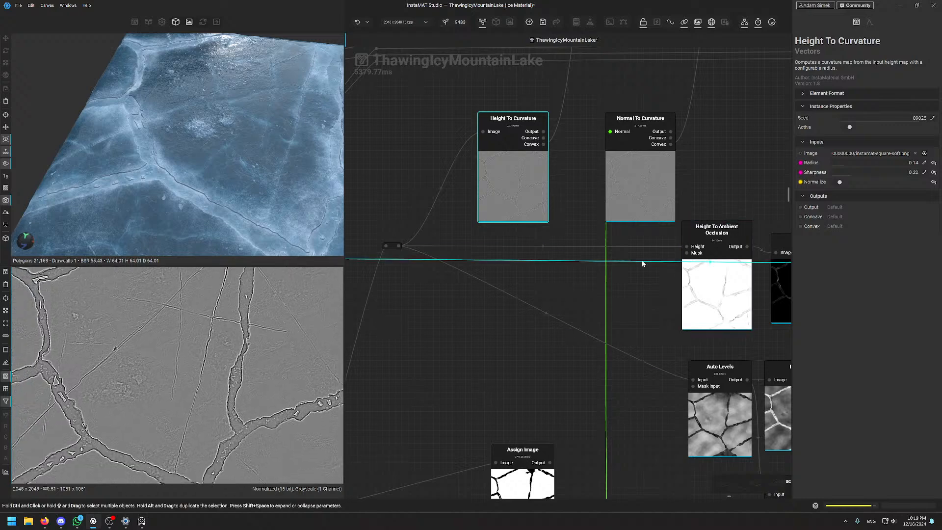
scroll(639, 198, down, 4)
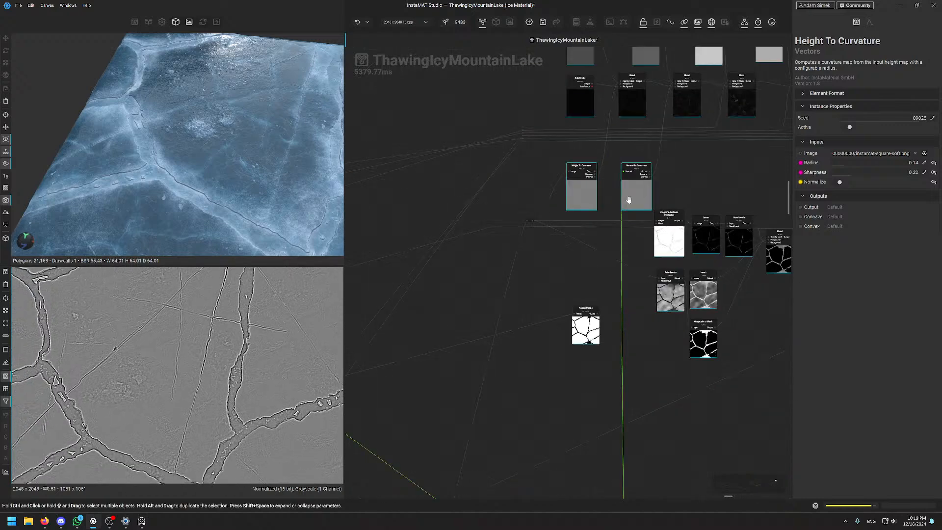
Compare the Normal To Curvature output, then preview Height To Ambient Occlusion at strength 2.00
click(639, 198)
scroll(98, 386, up, 2)
scroll(148, 378, up, 5)
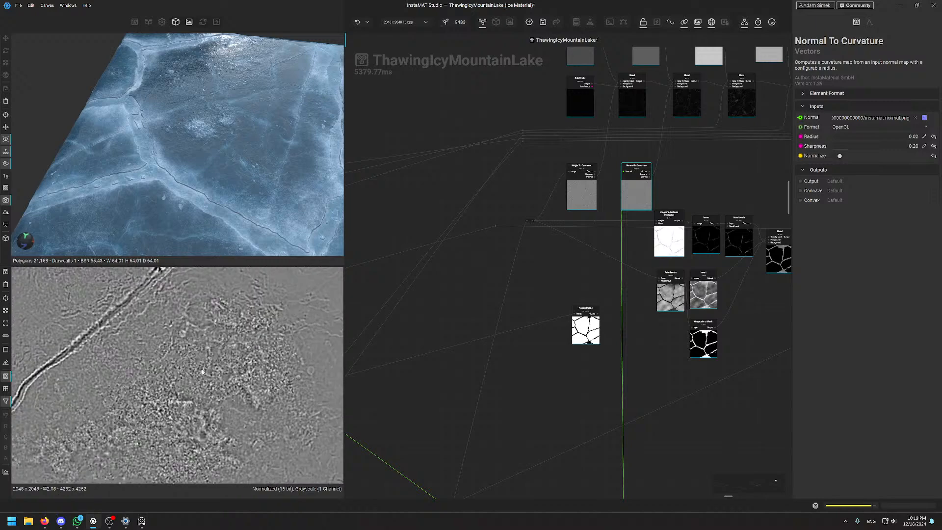
scroll(182, 353, down, 2)
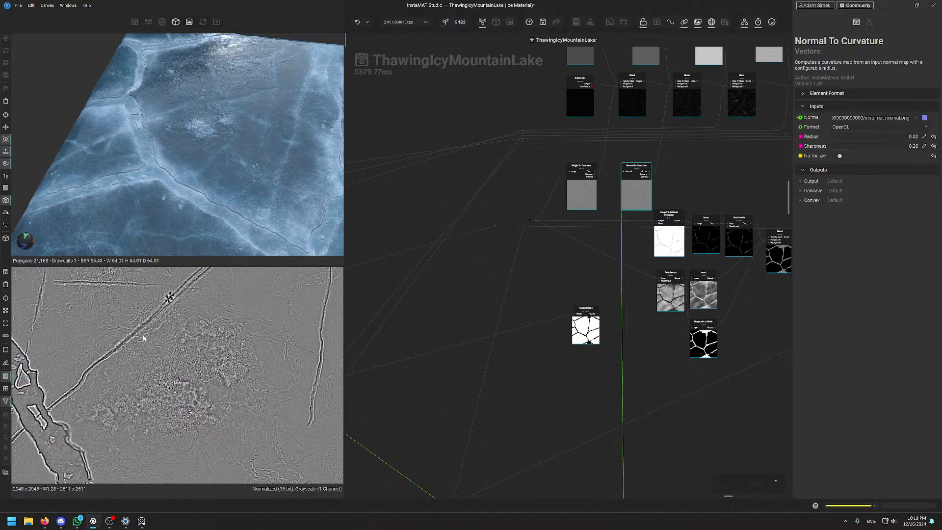
scroll(143, 338, down, 3)
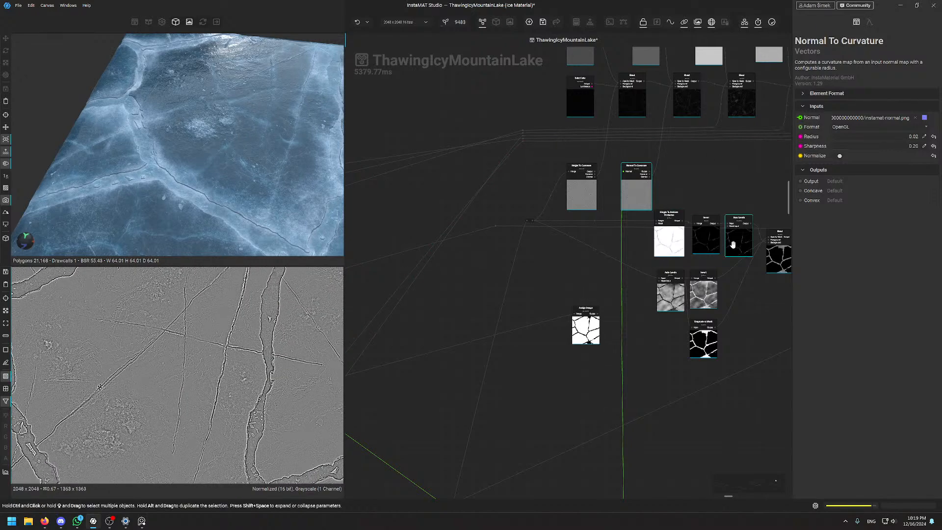
scroll(711, 226, up, 4)
click(669, 236)
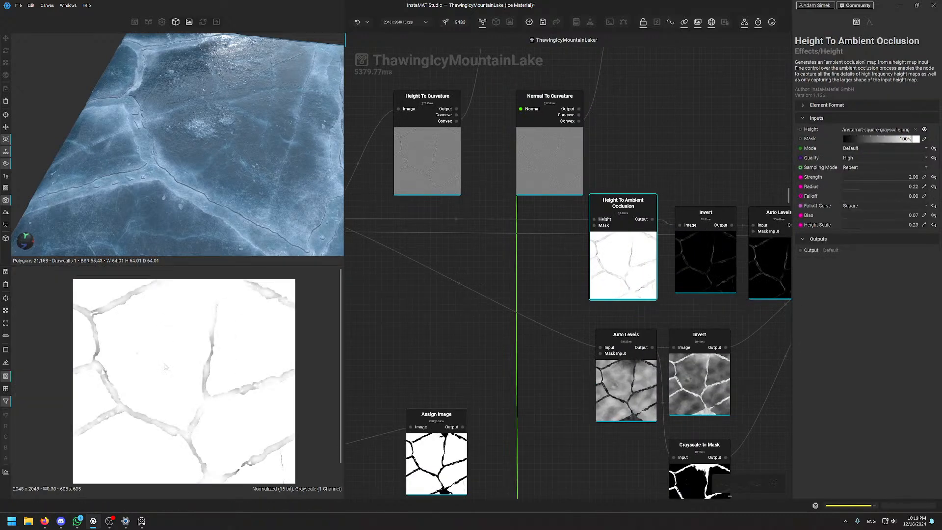
Preview the inverted occlusion map, the upper Auto Levels output and the Blend crack mask
middle_drag(164, 364, 172, 343)
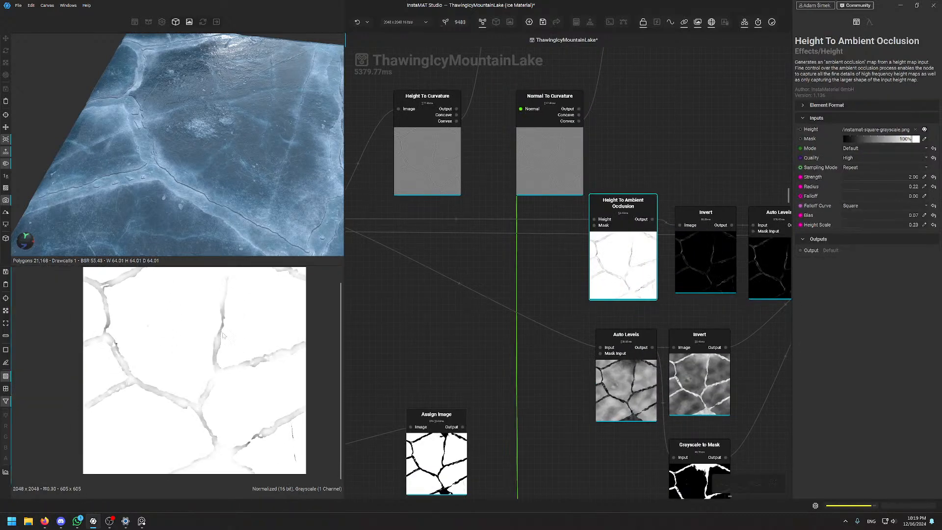
click(719, 271)
scroll(192, 335, up, 3)
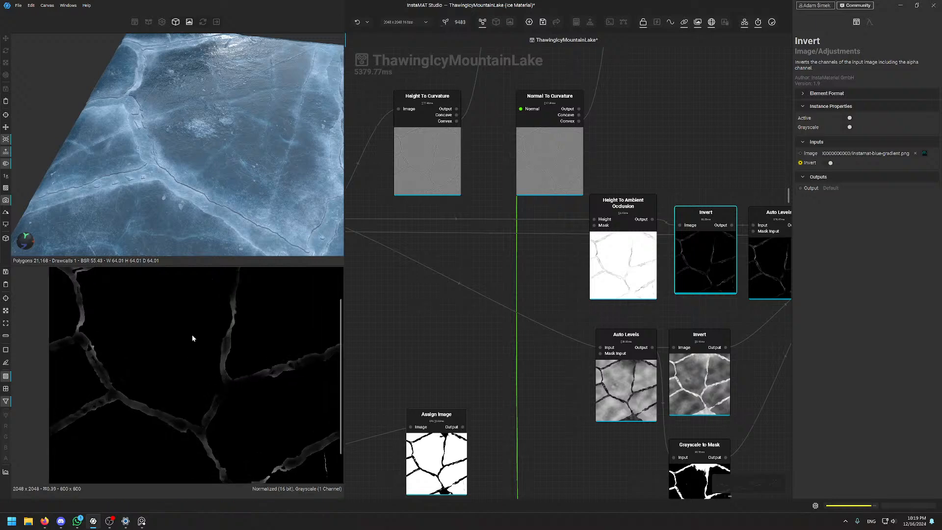
scroll(237, 393, down, 4)
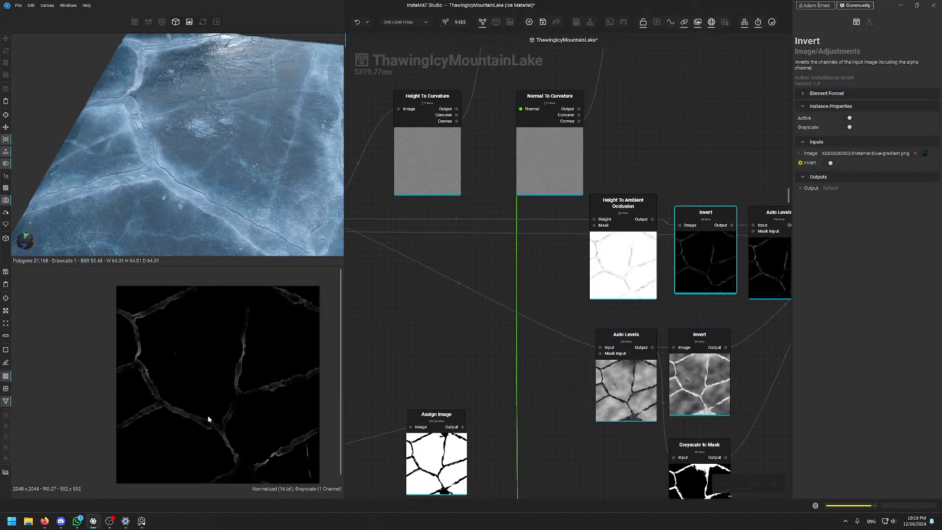
middle_drag(676, 157, 511, 174)
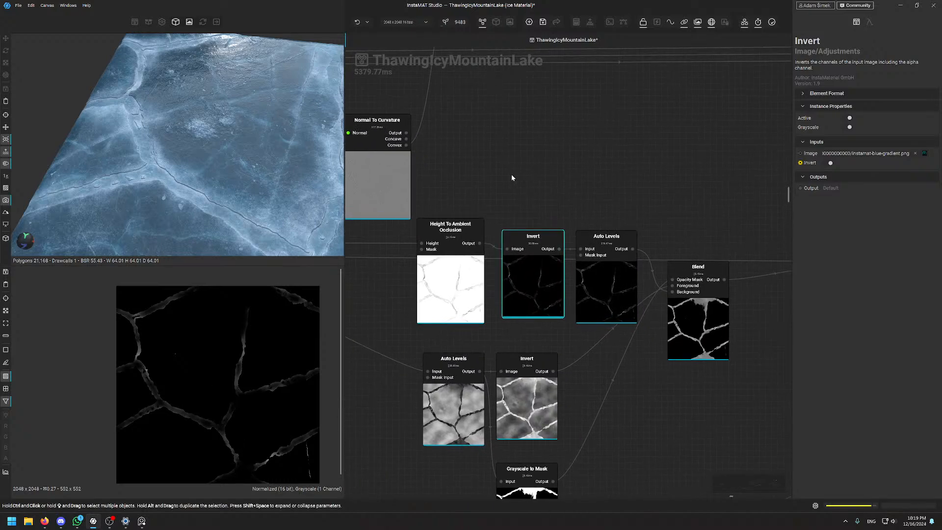
click(612, 297)
click(687, 328)
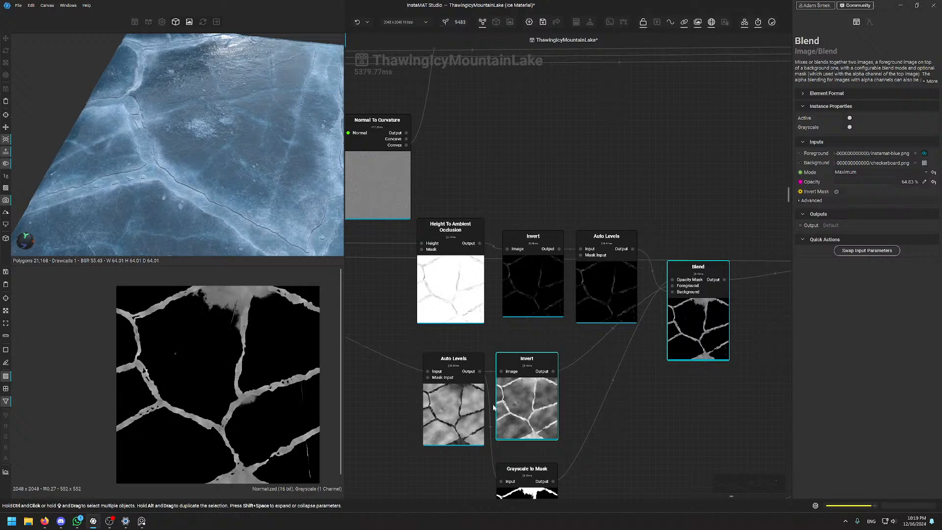
Check the lower Auto Levels, Invert and Grayscale to Mask outputs, ending on the Maximum 64.83% Blend
middle_drag(431, 451, 504, 364)
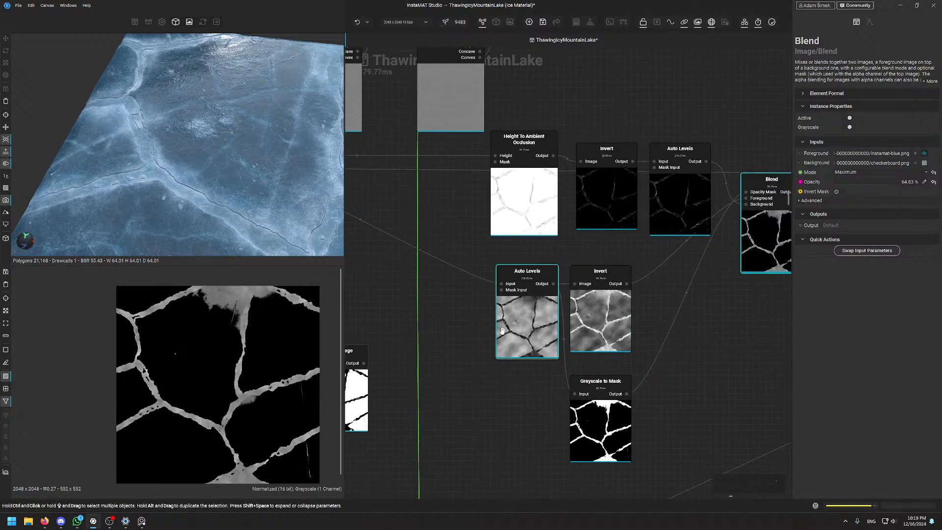
scroll(513, 334, down, 3)
click(583, 331)
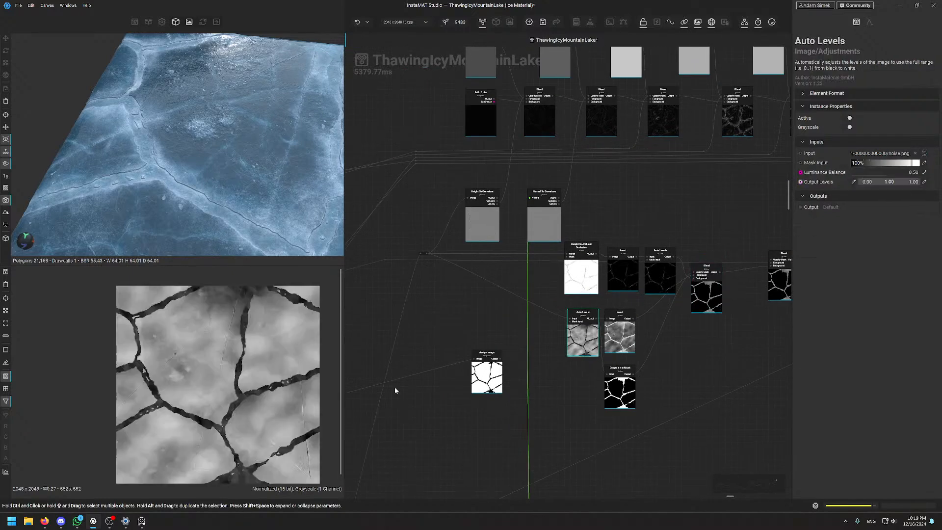
scroll(210, 363, up, 2)
click(627, 338)
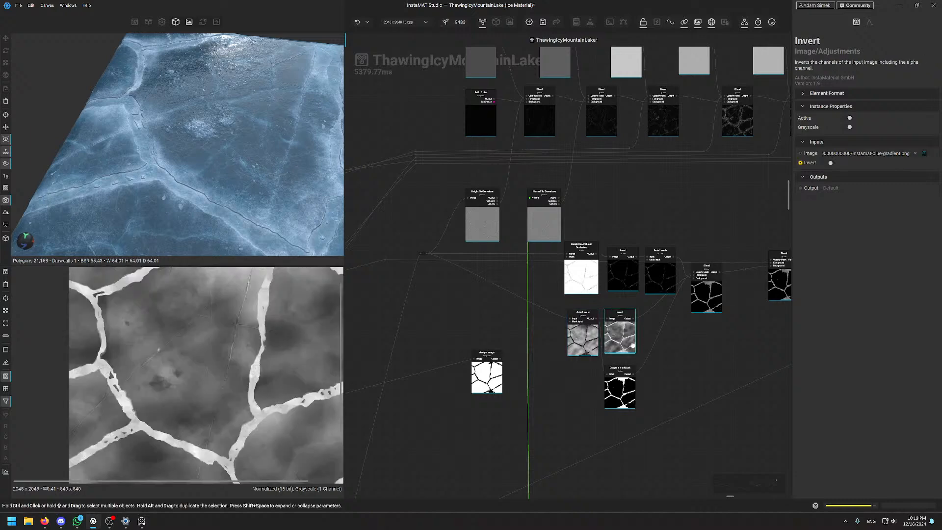
middle_drag(615, 383, 555, 403)
click(557, 407)
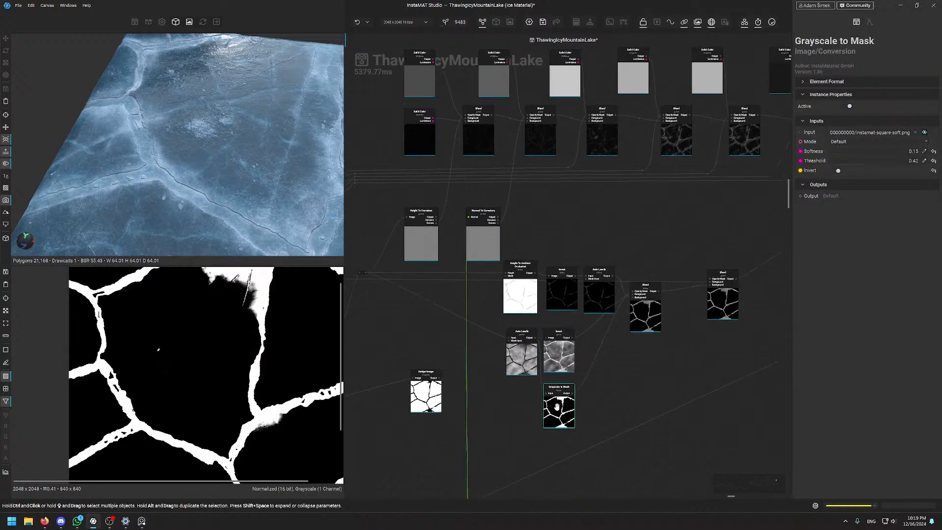
click(563, 353)
click(659, 314)
scroll(242, 348, down, 2)
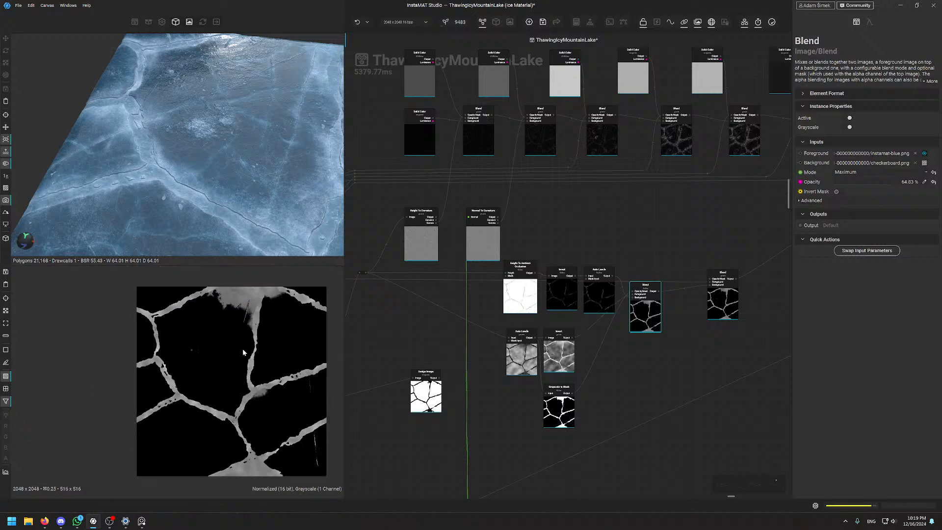
scroll(240, 129, down, 3)
alt+drag(269, 227, 260, 115)
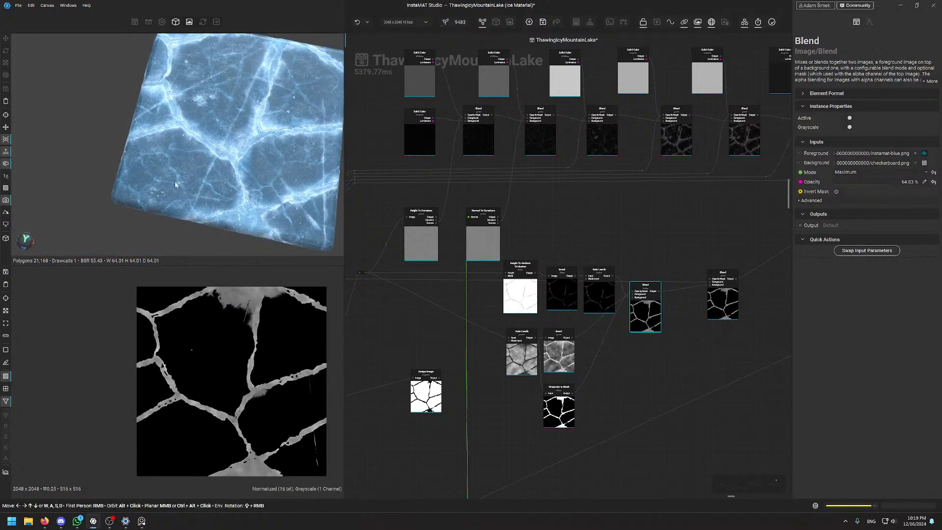
alt+drag(236, 147, 167, 195)
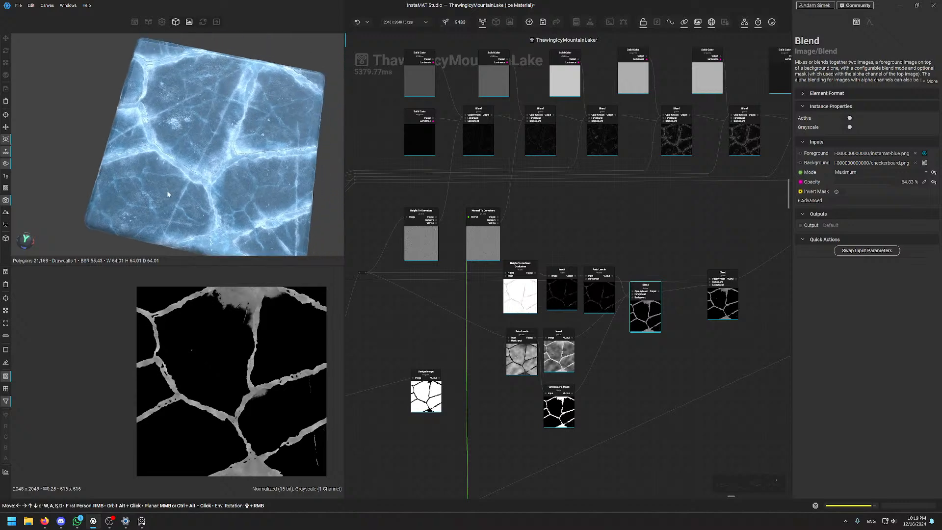
scroll(191, 73, up, 2)
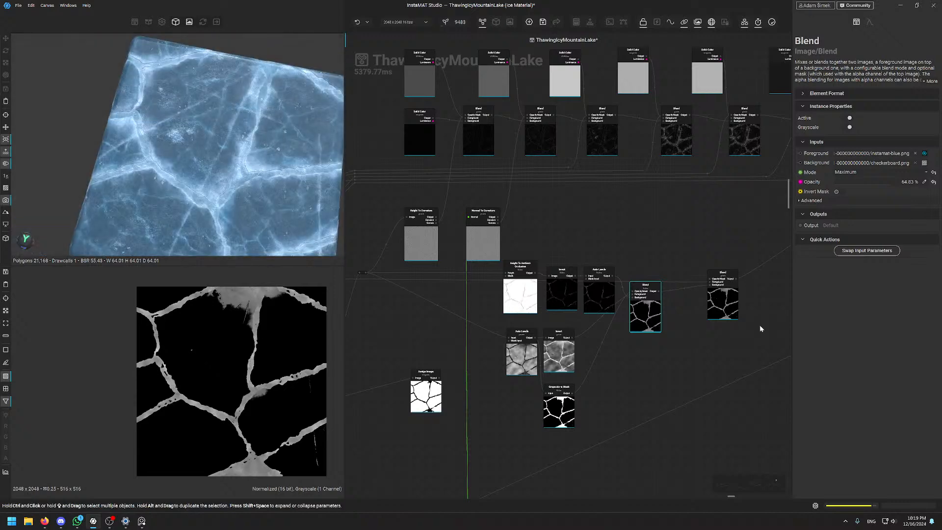
scroll(640, 312, up, 2)
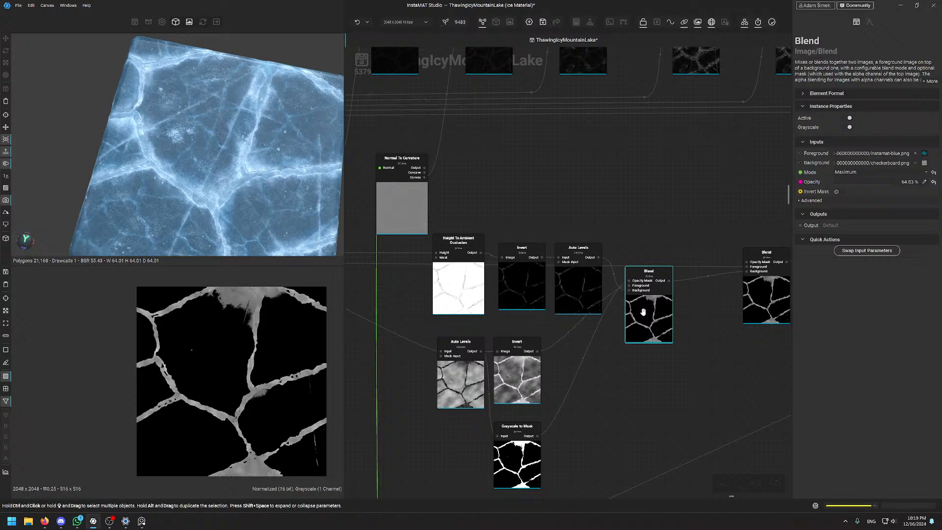
middle_drag(657, 246, 637, 275)
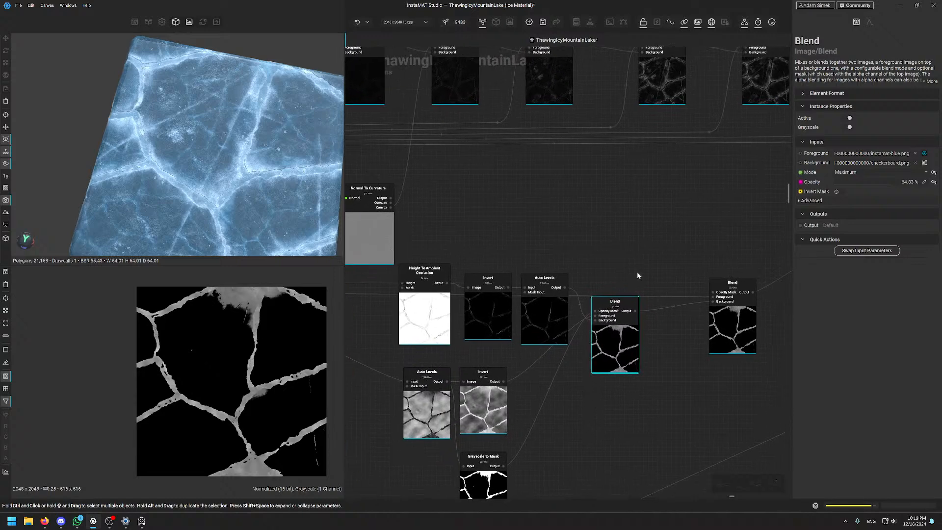
middle_drag(714, 271, 536, 406)
scroll(597, 331, down, 5)
middle_drag(597, 329, 640, 300)
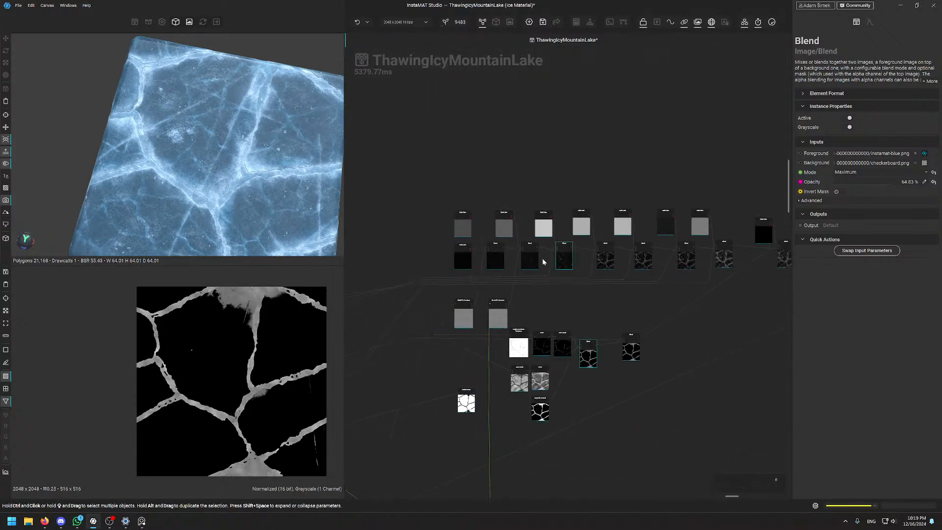
scroll(511, 248, up, 5)
Inspect the top-left Solid Color, the material properties, and the first two Blend nodes
scroll(458, 219, up, 1)
middle_drag(416, 170, 526, 212)
double_click(476, 232)
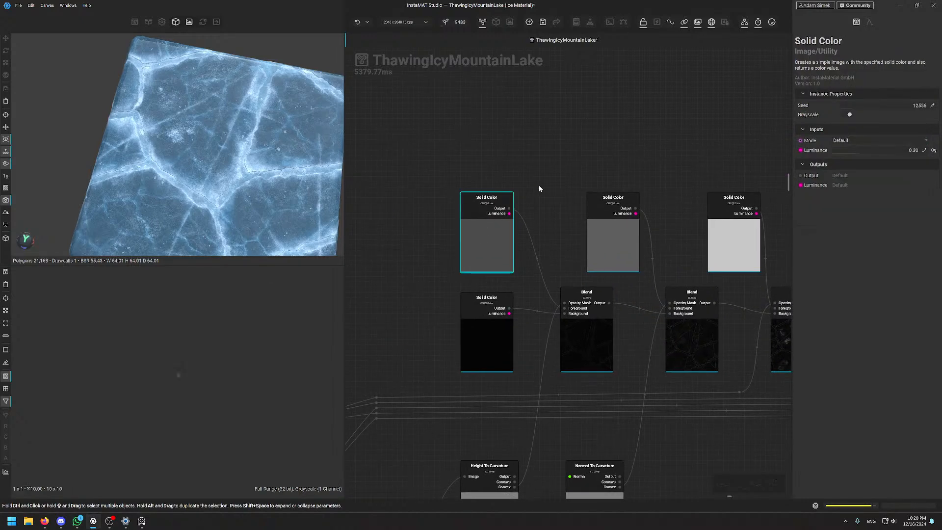
click(520, 178)
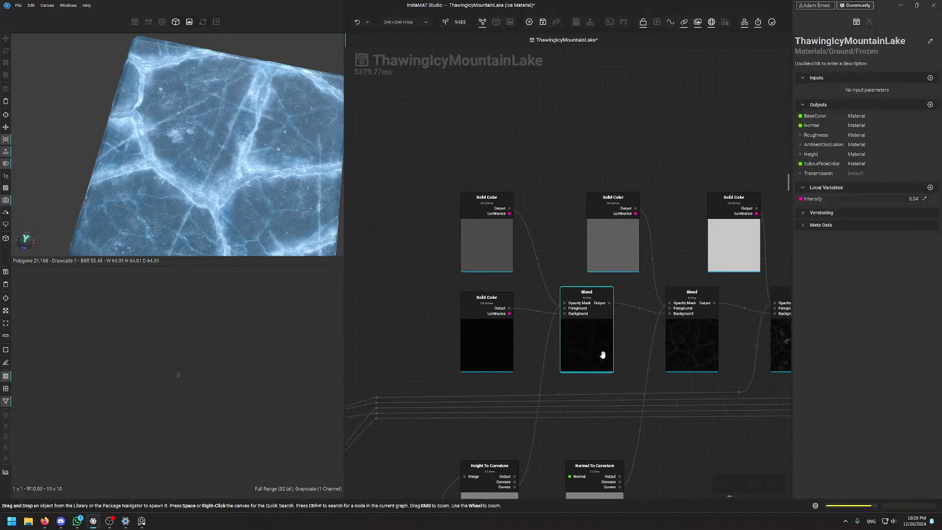
click(590, 342)
click(693, 343)
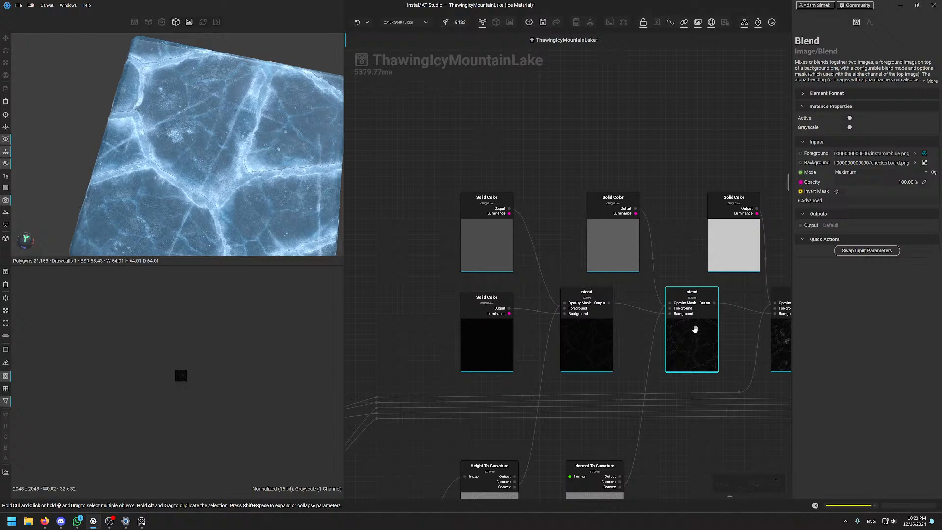
Step along the Blend chain, inspecting the third, fourth and next Blend nodes
middle_drag(694, 330, 600, 344)
click(578, 380)
click(687, 380)
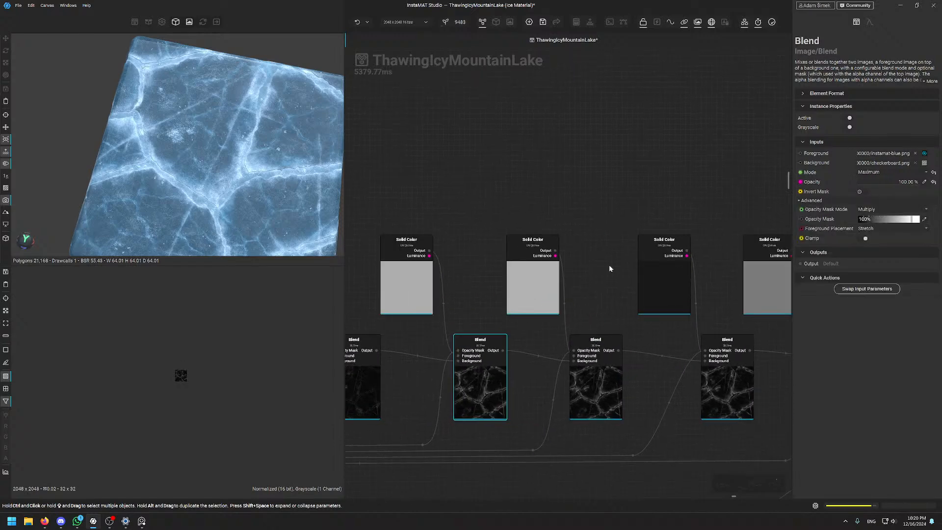
click(592, 368)
middle_drag(677, 406, 607, 373)
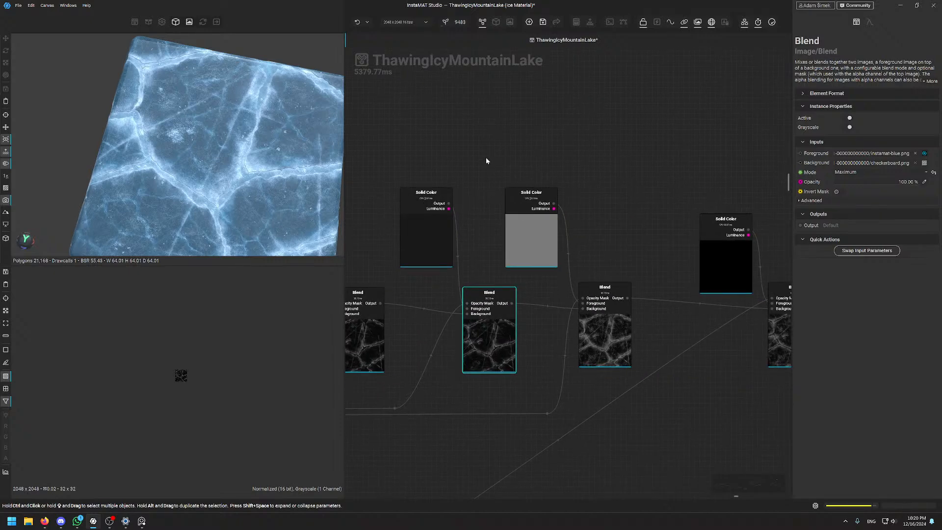
click(599, 332)
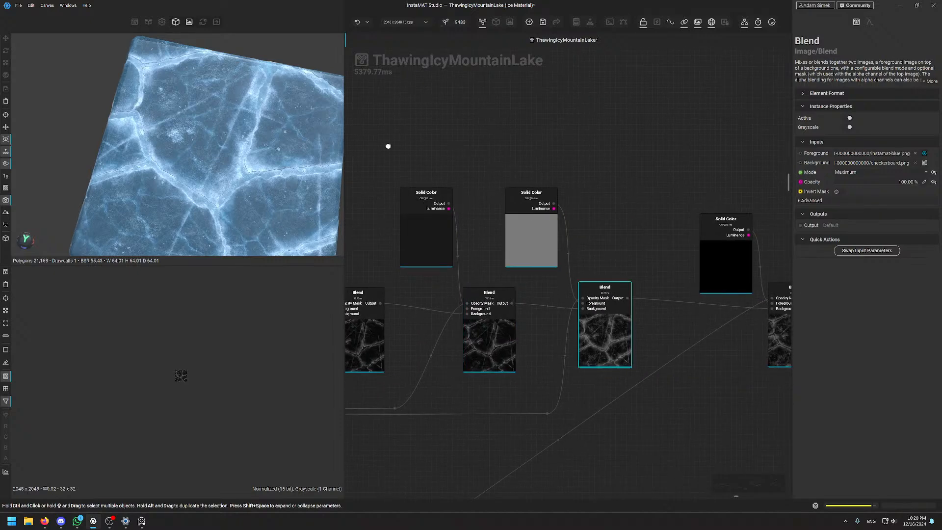
Return to the start of the chain and inspect the black Solid Color feeding the first Blend
middle_drag(388, 146, 662, 110)
middle_drag(552, 141, 814, 142)
scroll(431, 181, up, 1)
middle_drag(431, 184, 607, 155)
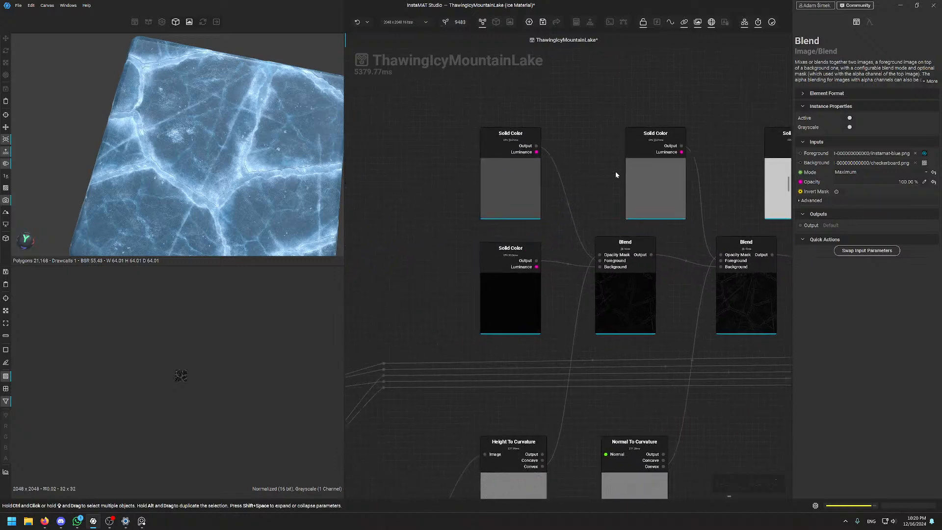
scroll(516, 222, up, 1)
click(544, 311)
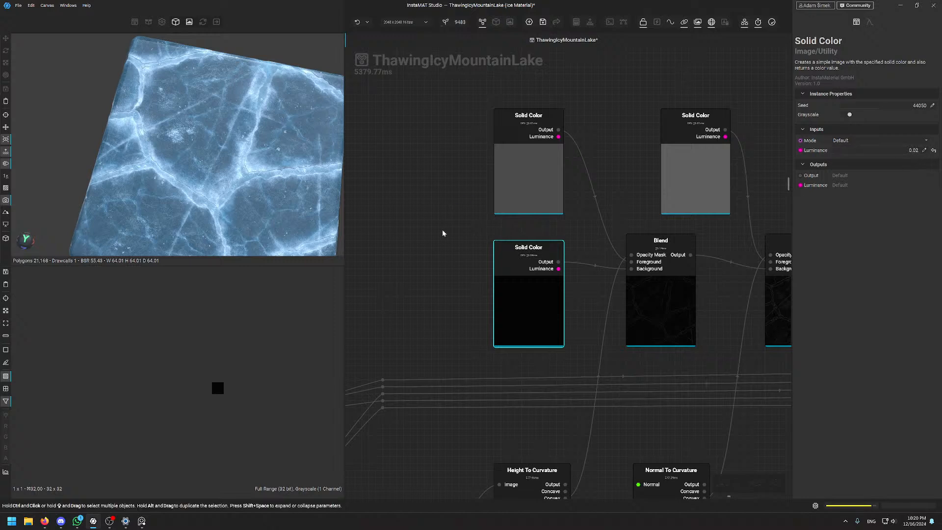
Show only the SSS Blend node (Maximum, 100% opacity) and its faint crack mask in the 2D viewer
middle_drag(626, 181, 580, 218)
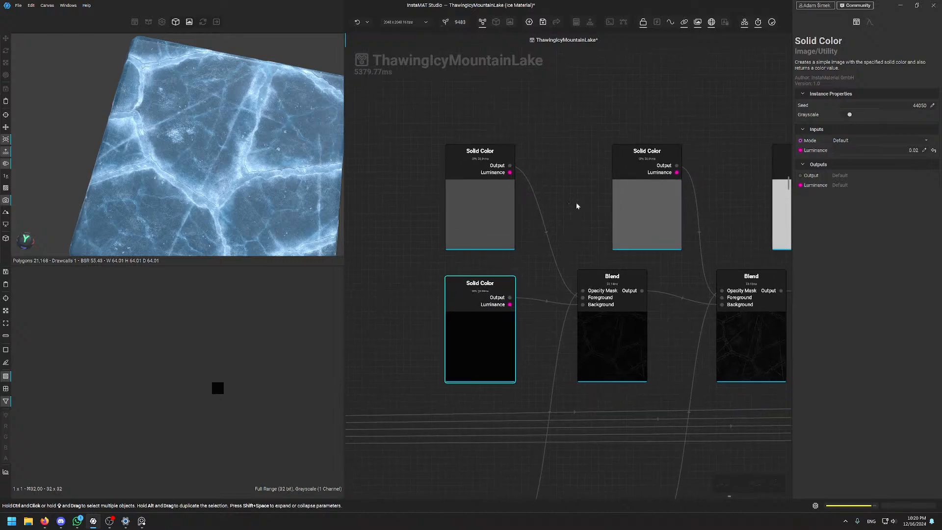
scroll(577, 206, up, 2)
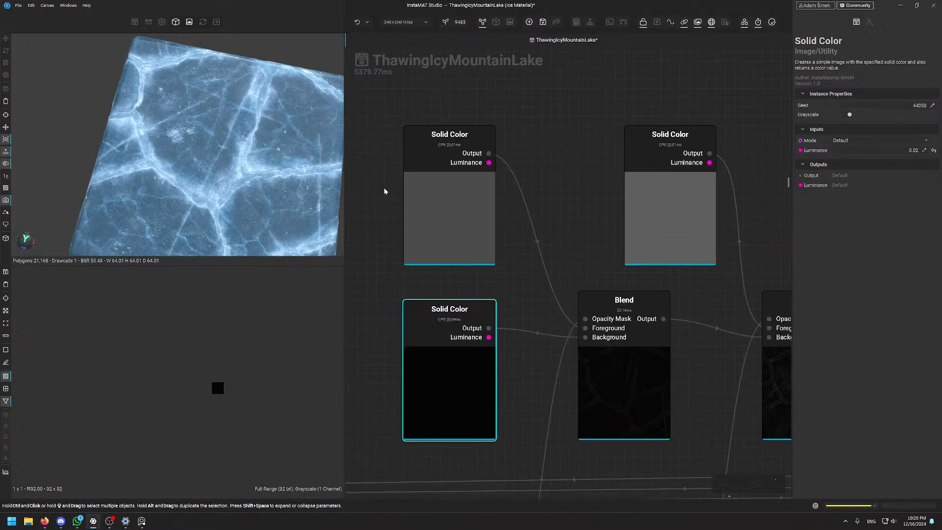
ctrl+click(618, 390)
click(618, 389)
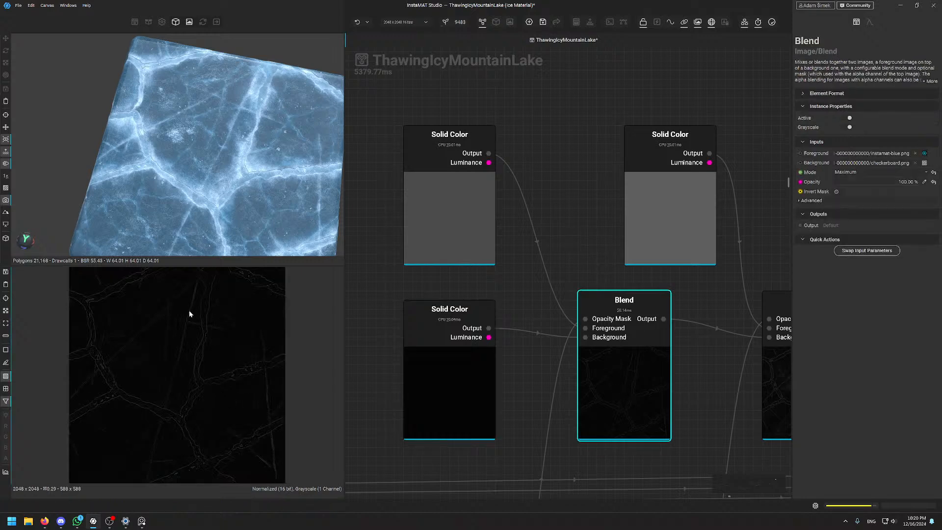
scroll(189, 311, up, 5)
scroll(190, 311, down, 6)
middle_drag(190, 357, 208, 342)
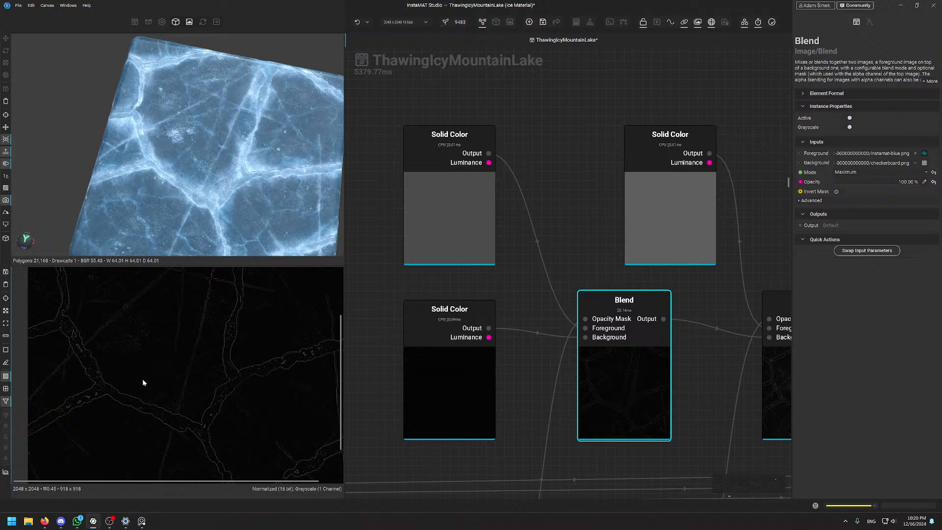
Zoom the 2D mask view and orbit the 3D ice plane to new angles
scroll(241, 379, up, 2)
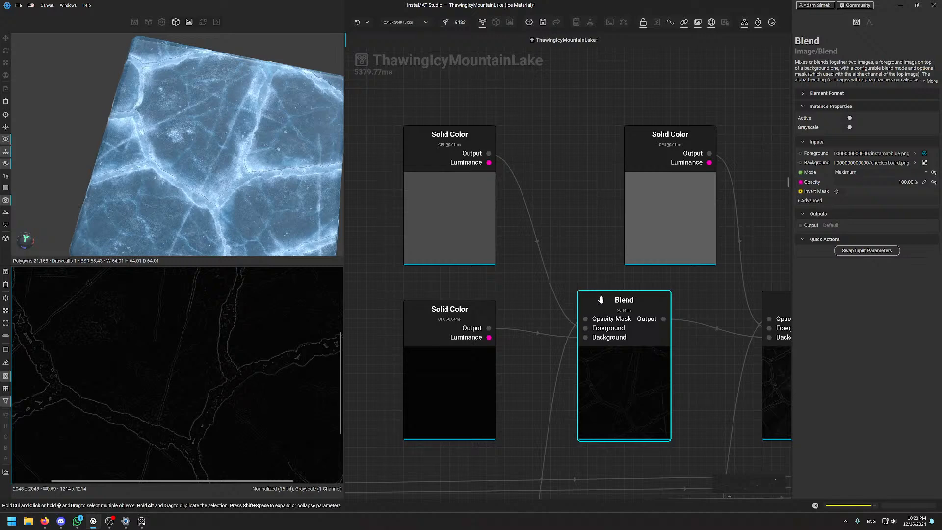
scroll(288, 253, up, 4)
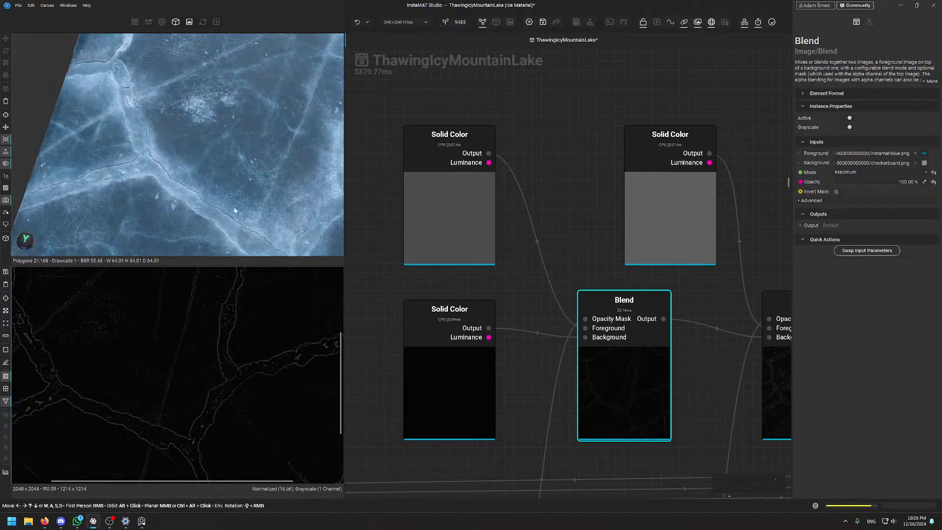
middle_drag(559, 257, 487, 240)
scroll(213, 188, down, 2)
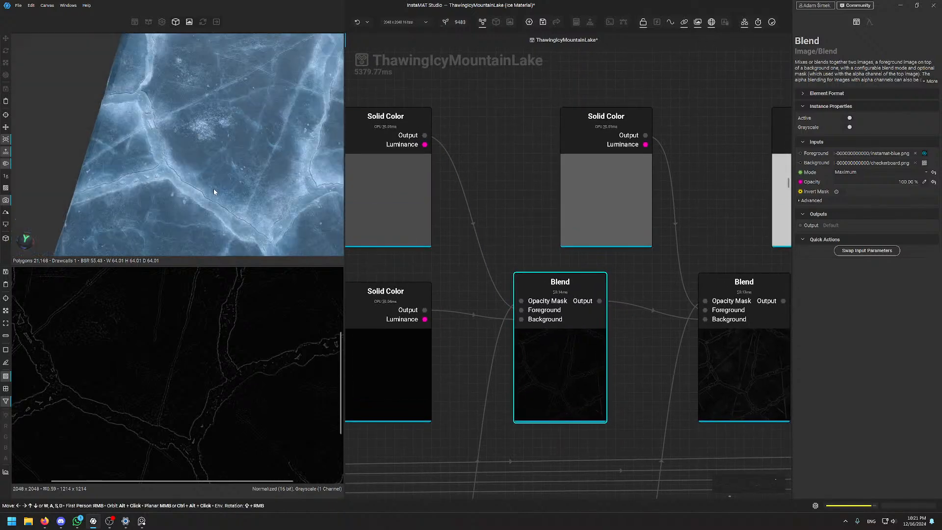
alt+drag(213, 188, 266, 179)
scroll(265, 178, up, 3)
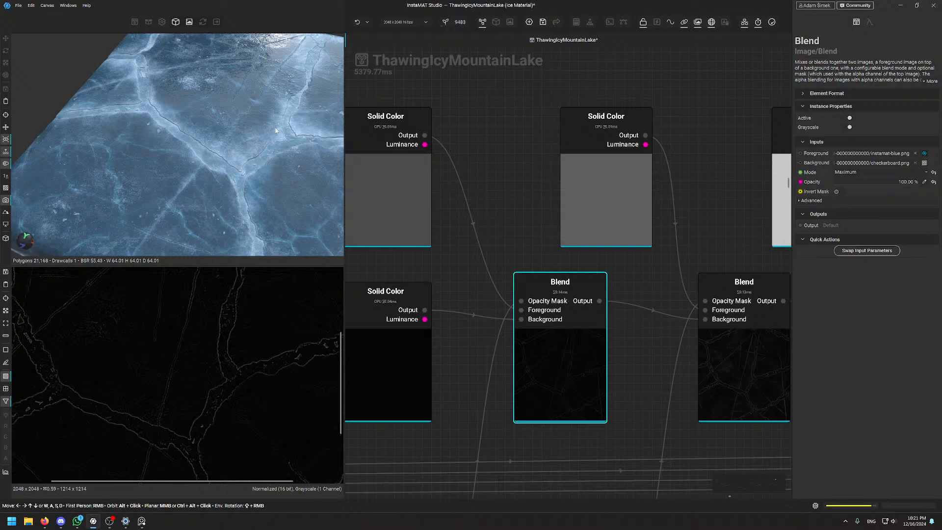
alt+drag(275, 131, 261, 149)
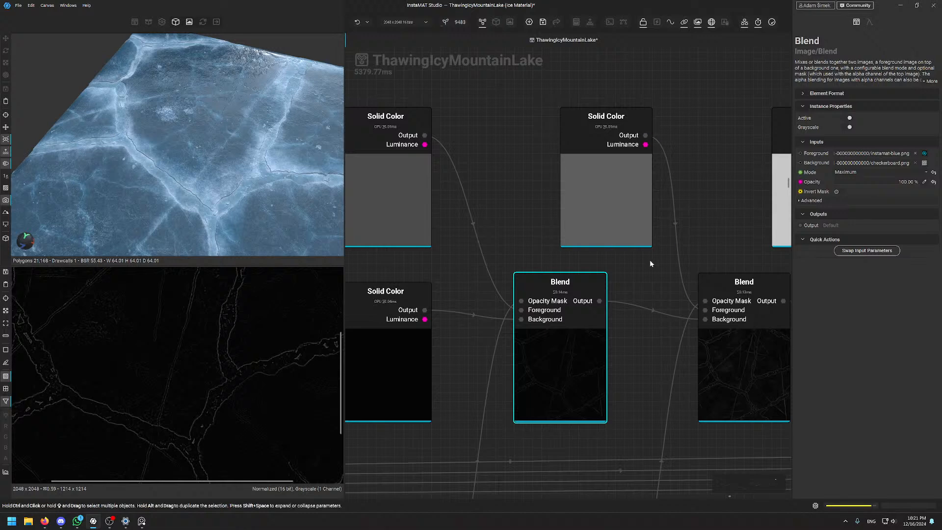
Lighten the top-left Solid Color's luminance and check the first Blend's crack output
double_click(410, 191)
middle_drag(438, 221, 455, 206)
double_click(554, 360)
middle_drag(448, 169, 536, 221)
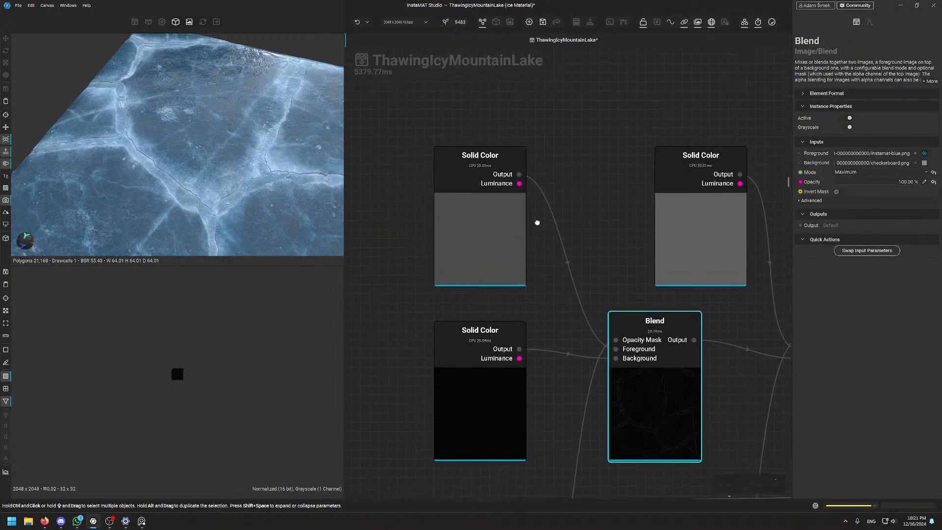
click(495, 231)
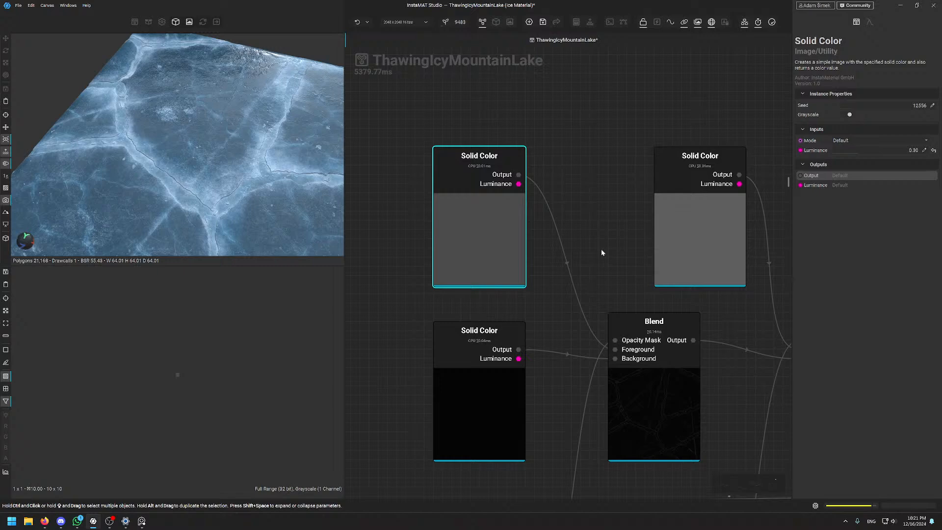
click(662, 374)
Raise the top and left Solid Color luminances and preview the right Blend's brighter cracks
middle_drag(628, 253, 488, 163)
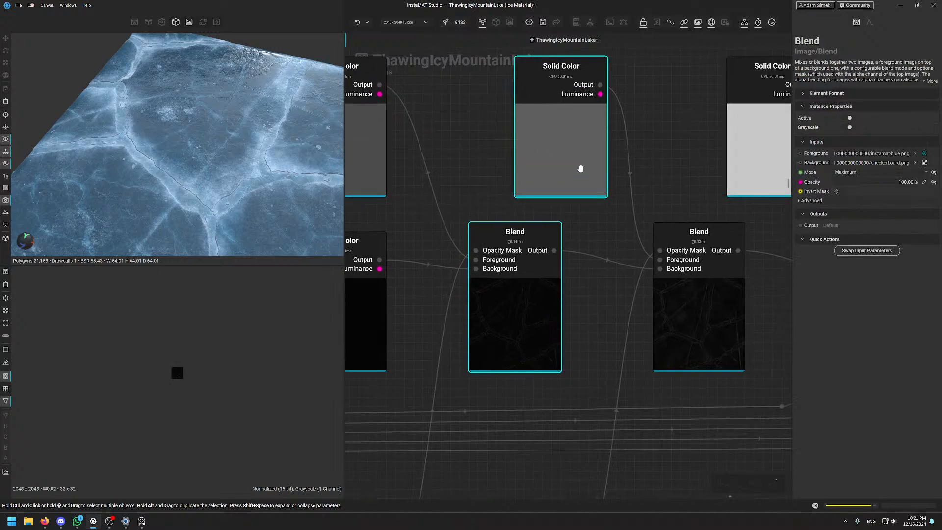
click(574, 141)
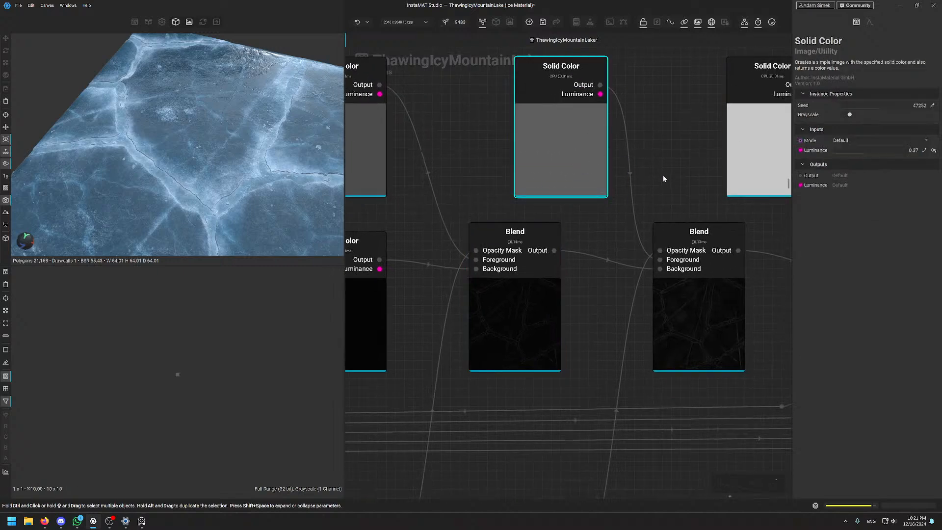
middle_drag(663, 175, 605, 217)
click(661, 363)
scroll(180, 369, up, 10)
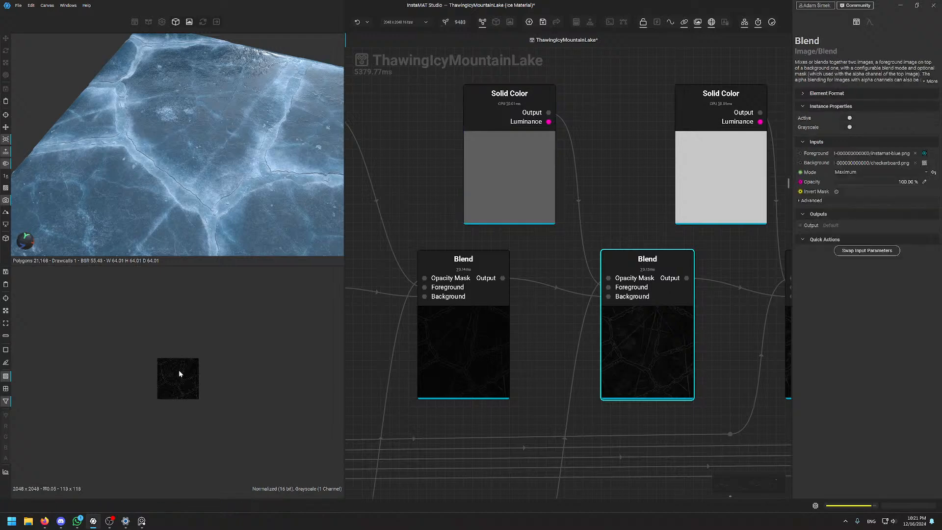
scroll(159, 372, up, 2)
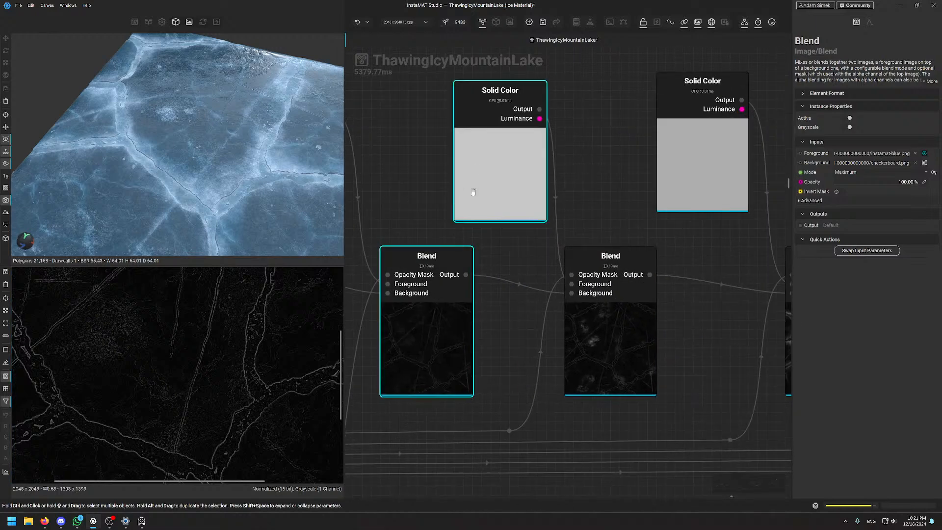
click(475, 170)
click(599, 336)
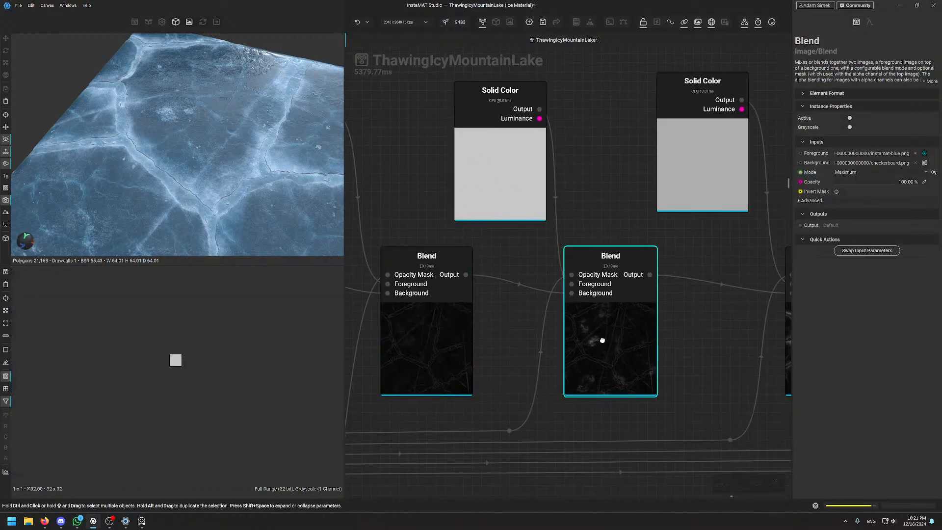
Set the top-right Solid Color to 0.68 luminance and preview the centre Blend's white crack lines
scroll(152, 121, up, 3)
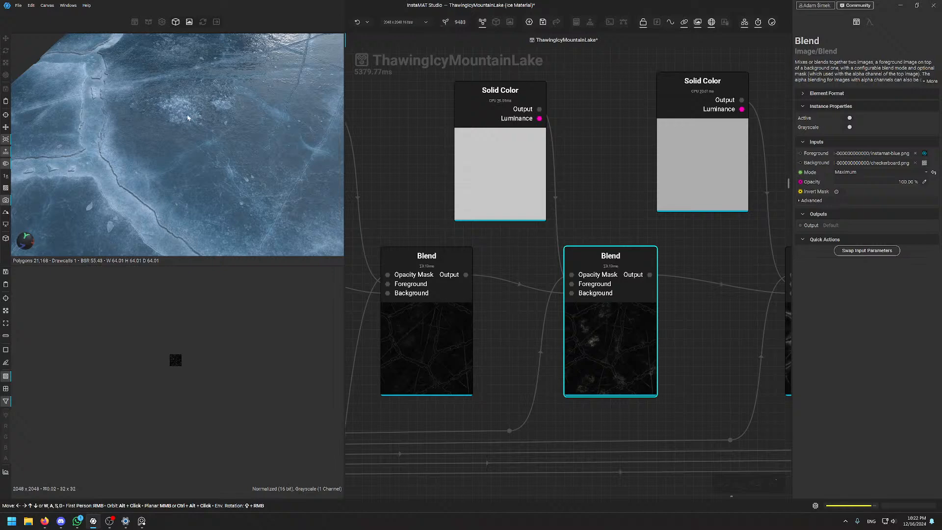
middle_drag(658, 330, 553, 336)
click(570, 192)
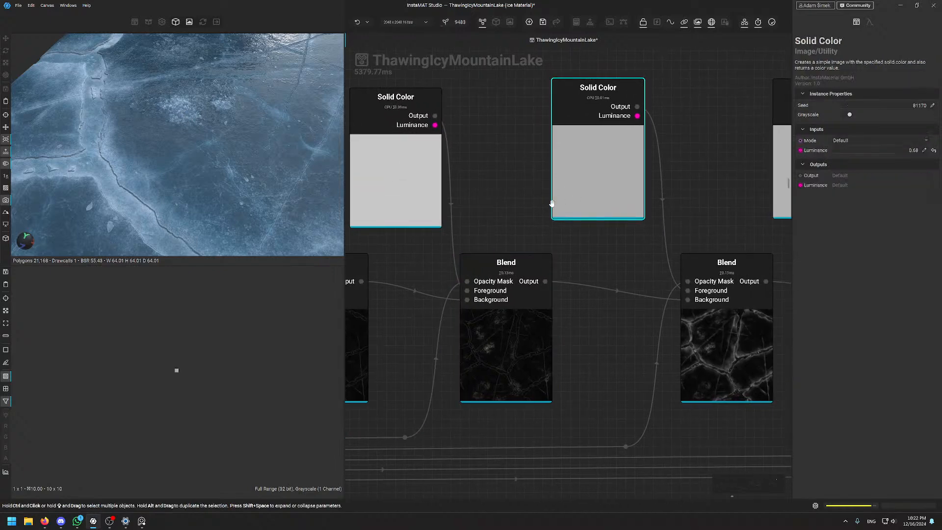
middle_drag(690, 174, 803, 179)
click(611, 367)
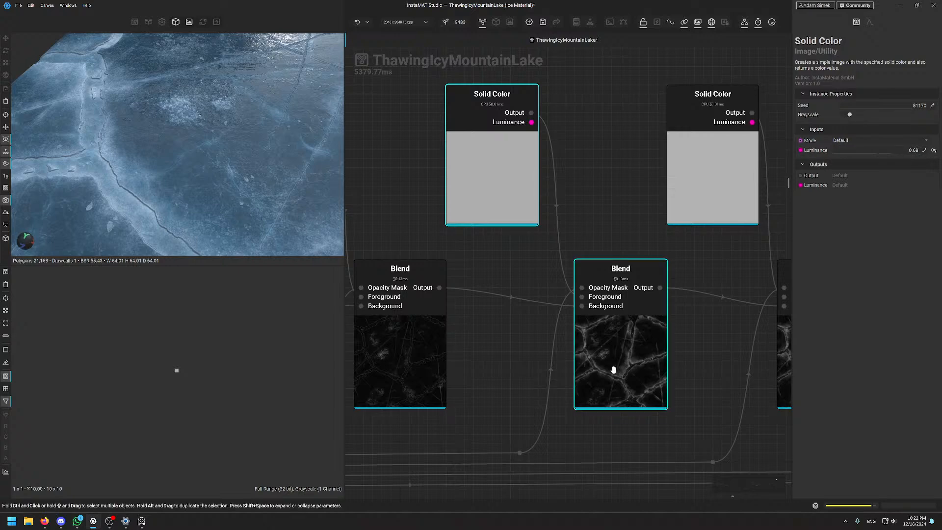
click(114, 349)
key(f)
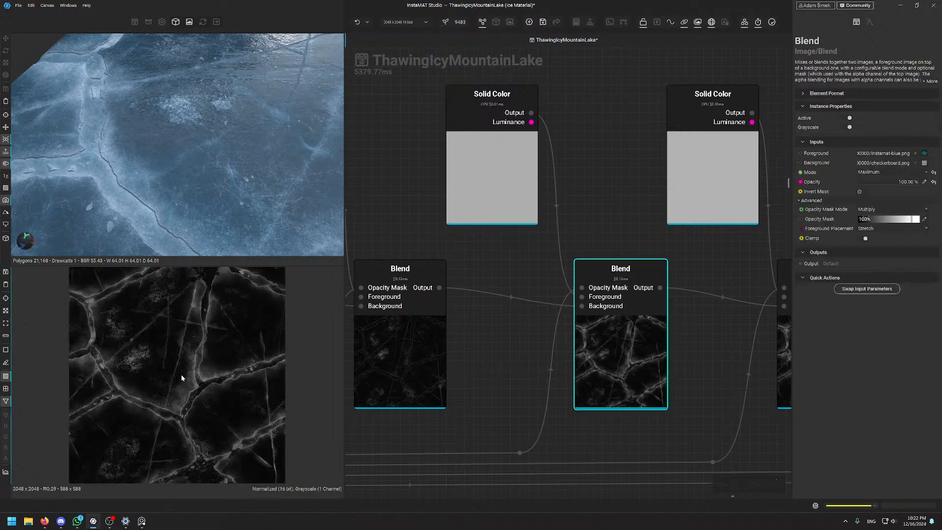
scroll(181, 376, up, 5)
scroll(247, 175, down, 5)
alt+drag(247, 175, 233, 187)
scroll(233, 187, up, 1)
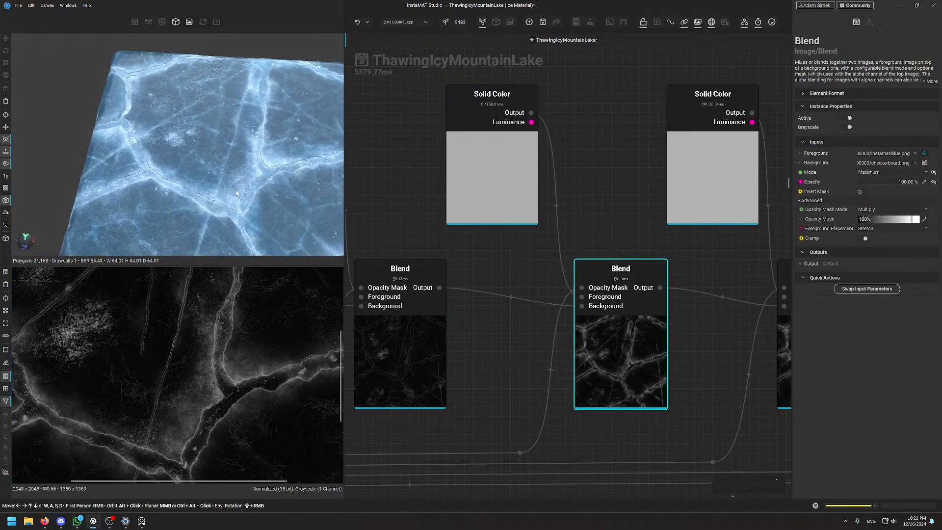
scroll(233, 187, up, 5)
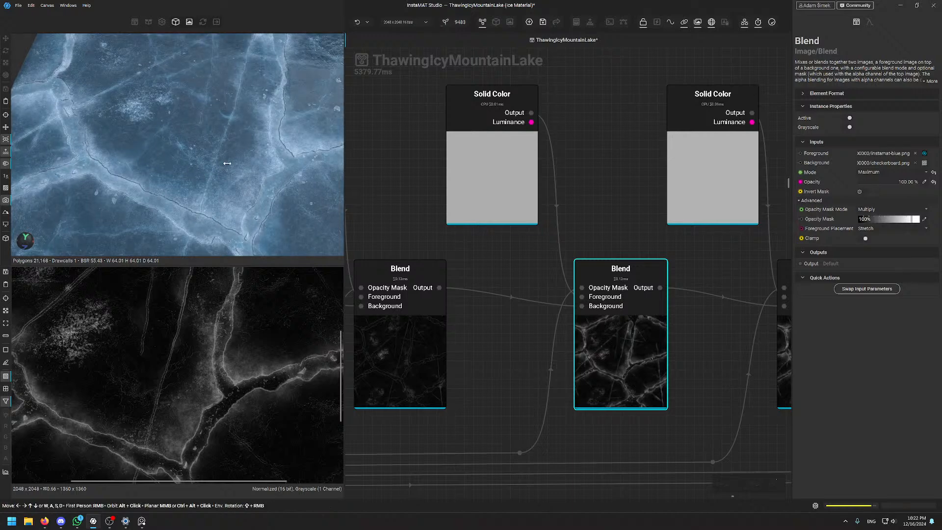
alt+drag(238, 164, 247, 129)
shift+right_drag(246, 128, 238, 116)
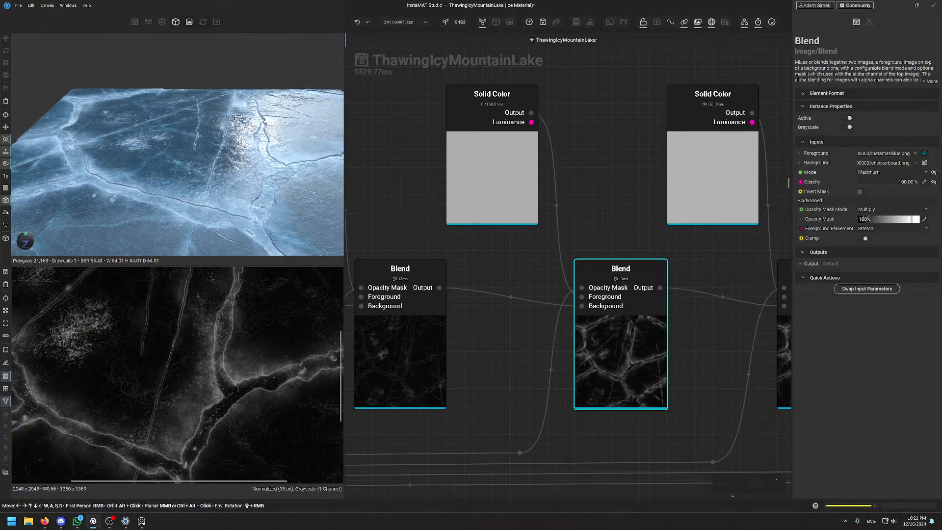
mouse_move(226, 153)
alt+mouse_down()
mouse_move(252, 165)
mouse_move(230, 166)
alt+mouse_up()
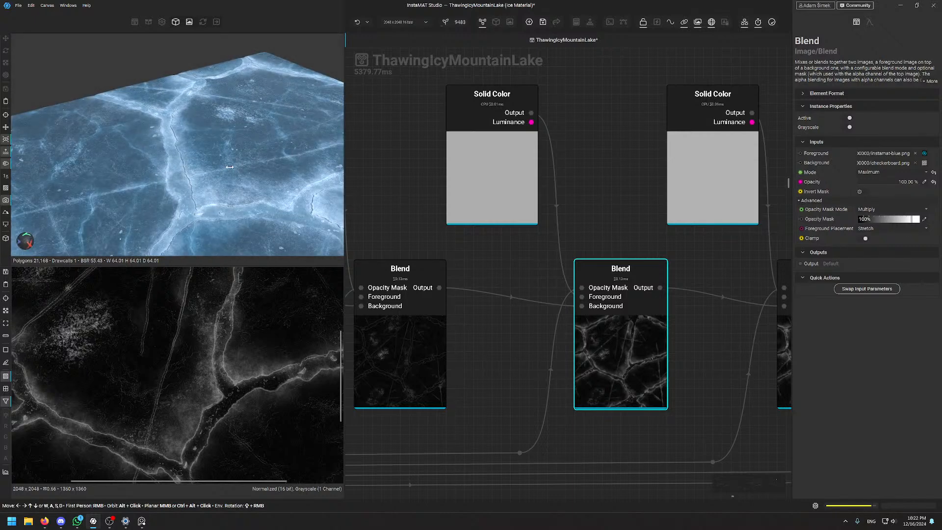
shift+right_drag(229, 166, 278, 154)
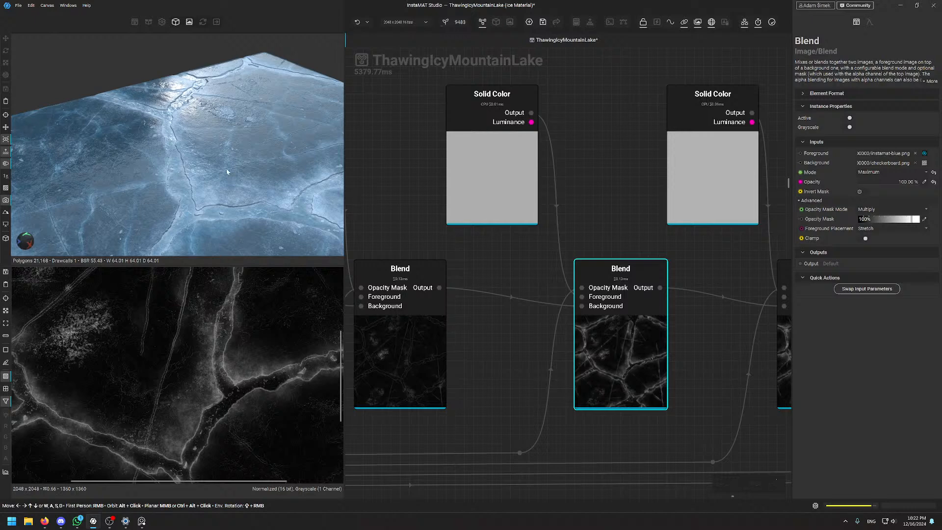
alt+drag(227, 171, 214, 167)
shift+right_drag(214, 168, 222, 163)
alt+drag(221, 163, 223, 151)
shift+right_drag(223, 151, 227, 149)
alt+drag(227, 149, 228, 143)
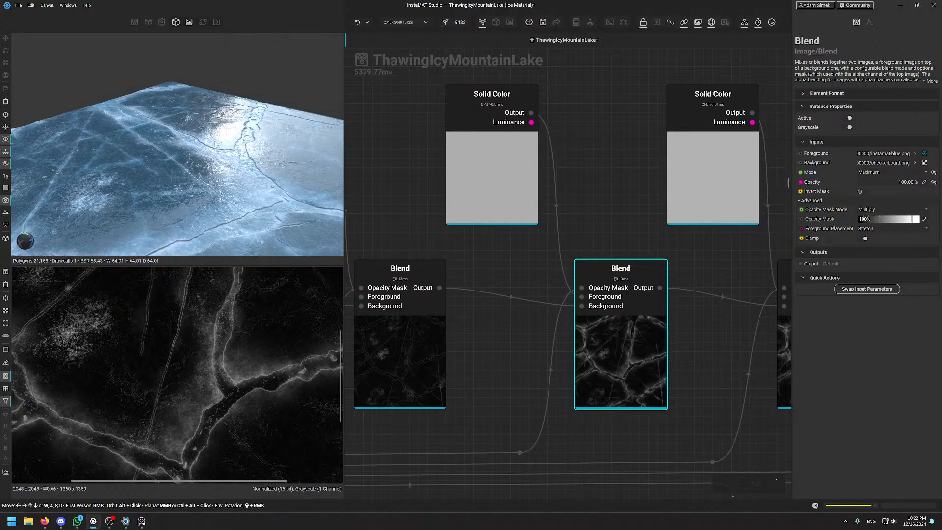
scroll(623, 240, down, 3)
middle_drag(625, 143, 565, 220)
alt+drag(230, 108, 234, 139)
middle_drag(260, 181, 262, 172)
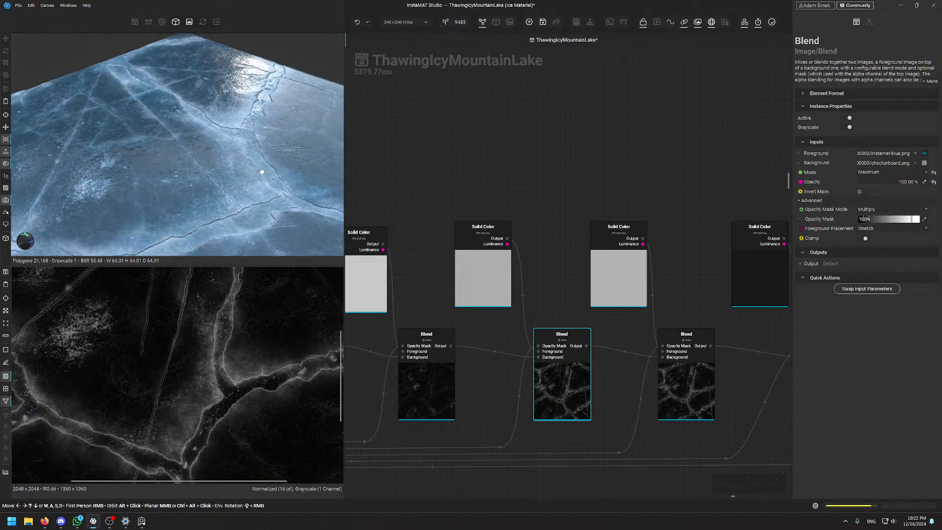
alt+drag(262, 171, 251, 182)
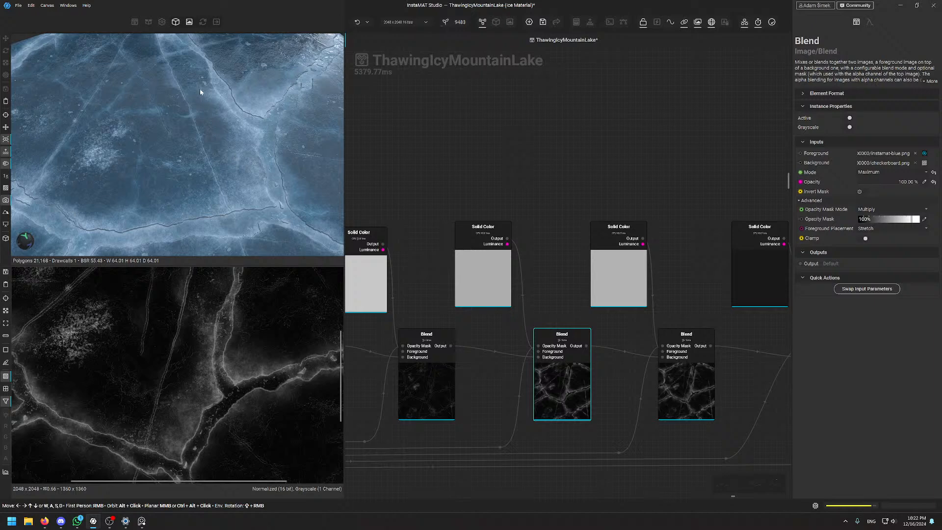
alt+drag(268, 115, 271, 93)
mouse_move(272, 93)
shift+right_down()
mouse_move(294, 95)
mouse_move(260, 95)
mouse_move(274, 97)
mouse_move(260, 98)
mouse_move(267, 100)
shift+right_up()
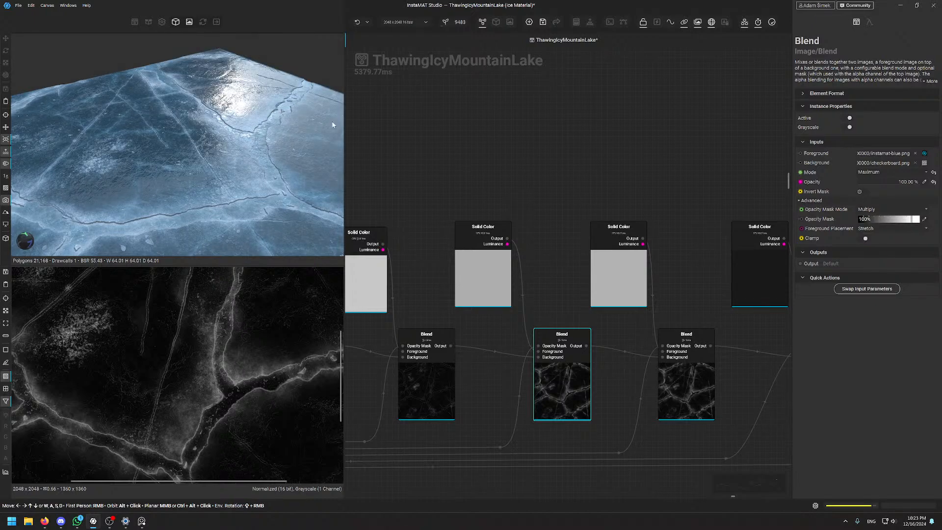
Nudge a Solid Color node up-left and preview the right-hand Blend node's output
drag(670, 196, 593, 175)
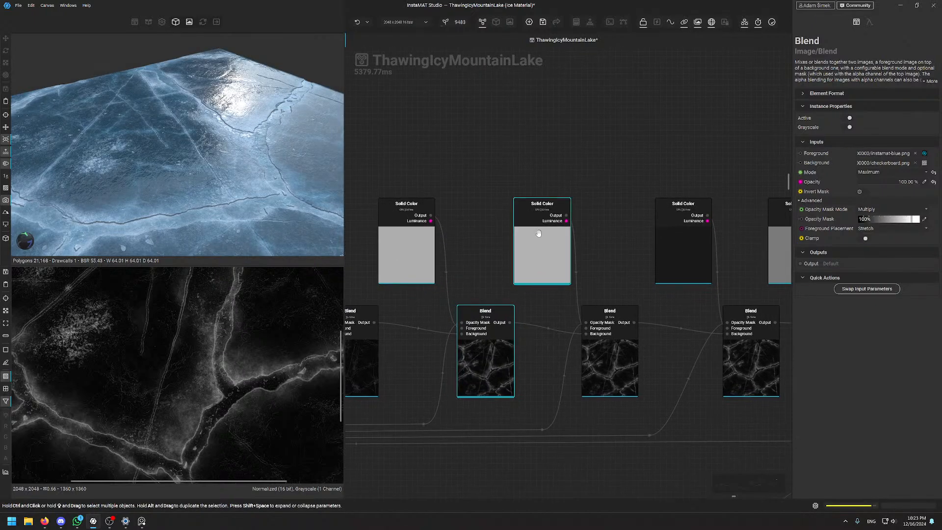
drag(538, 238, 520, 226)
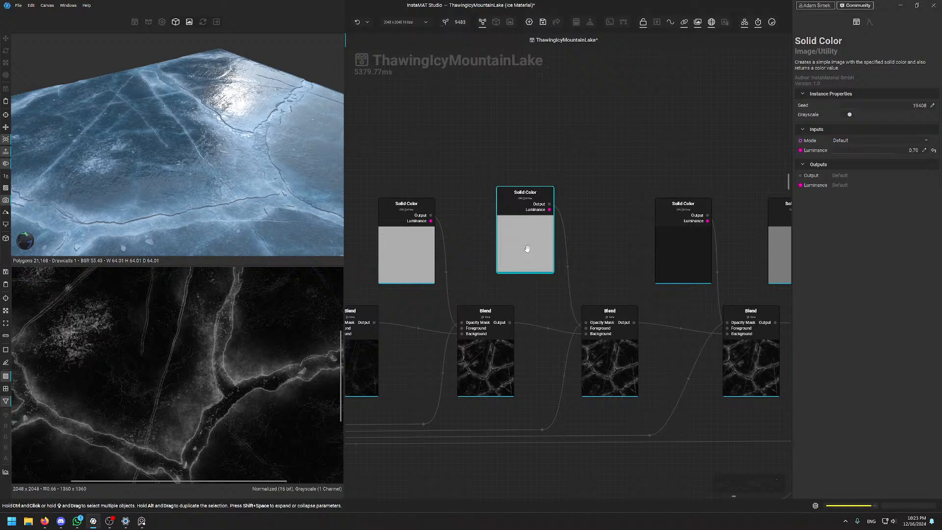
click(618, 326)
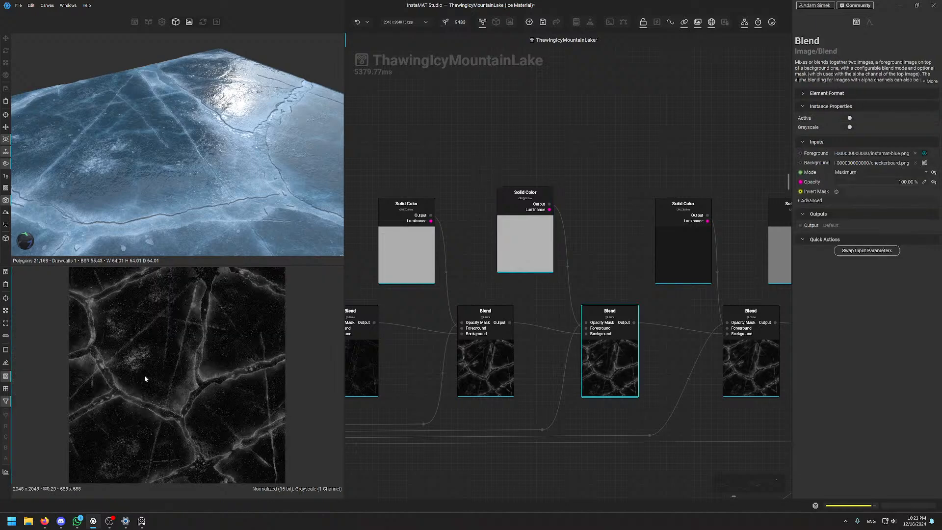
Orbit the ice plane toward a top-down view and rotate the environment lighting to shift the glare
scroll(174, 362, up, 6)
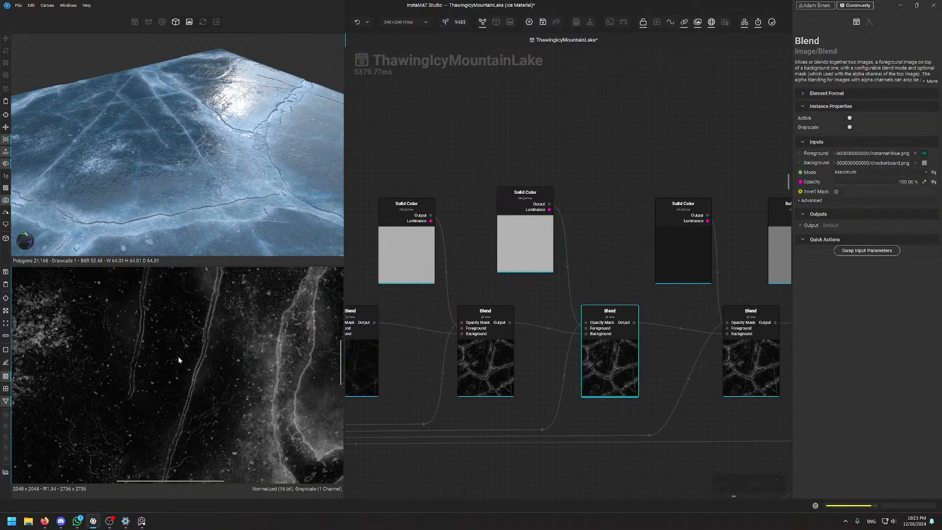
scroll(180, 146, up, 4)
scroll(180, 143, up, 3)
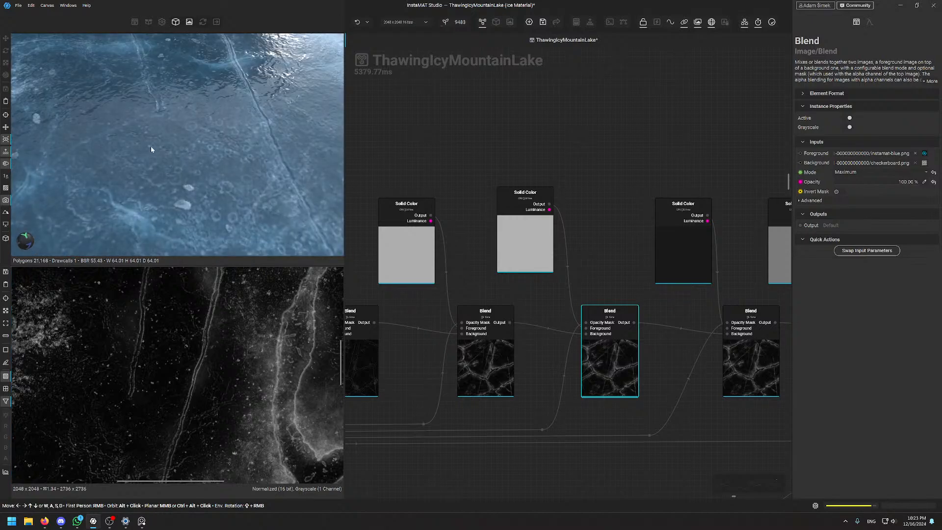
scroll(132, 193, down, 5)
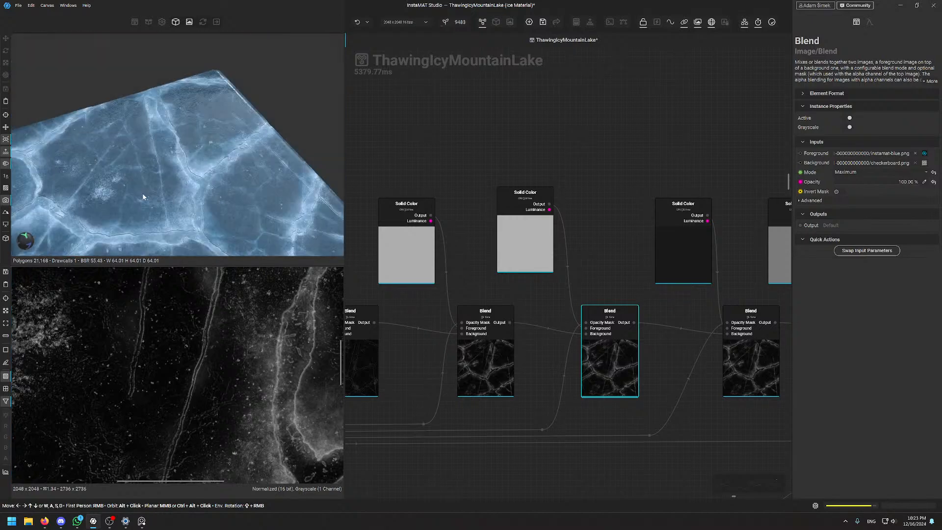
alt+drag(143, 198, 229, 119)
scroll(196, 169, up, 4)
scroll(197, 166, up, 4)
scroll(191, 131, down, 5)
shift+right_drag(230, 120, 261, 97)
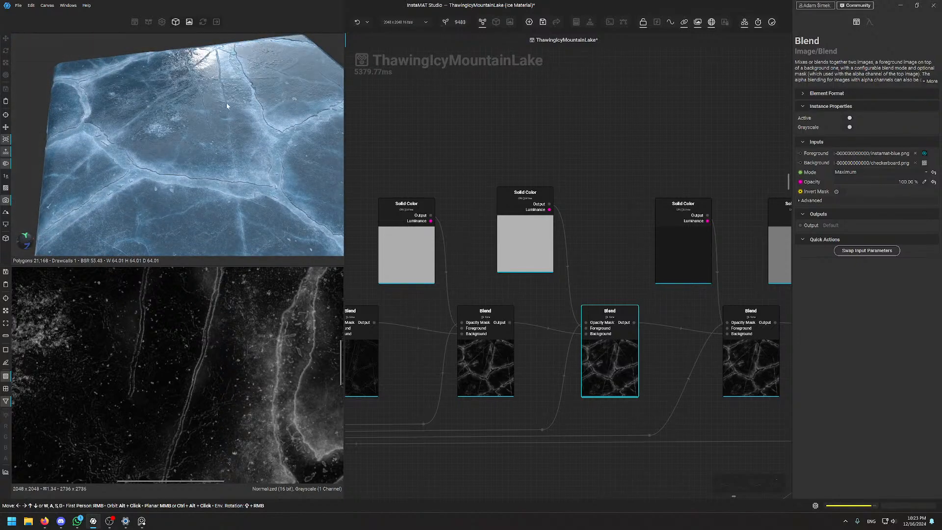
alt+drag(228, 106, 223, 107)
shift+right_drag(222, 107, 236, 106)
scroll(236, 105, up, 3)
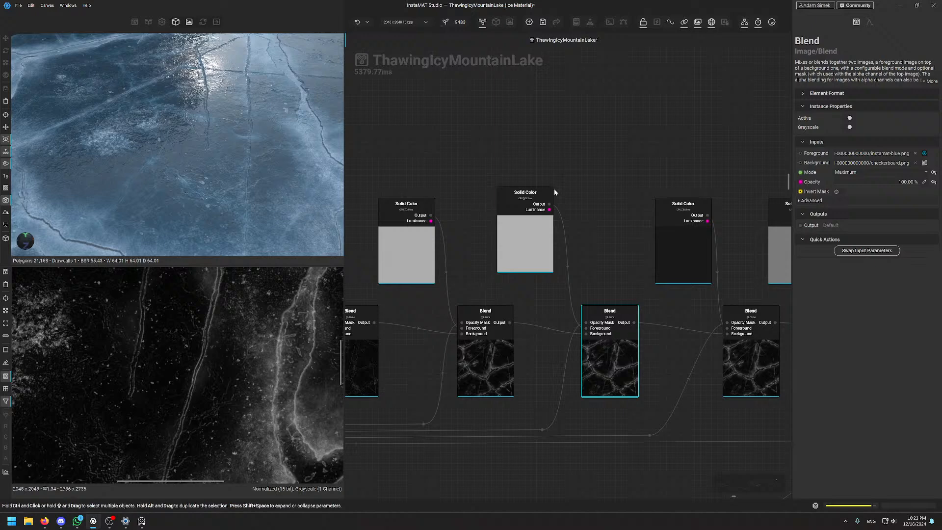
Select the right Blend node, frame it in the graph and expand its advanced settings
middle_drag(626, 199, 570, 162)
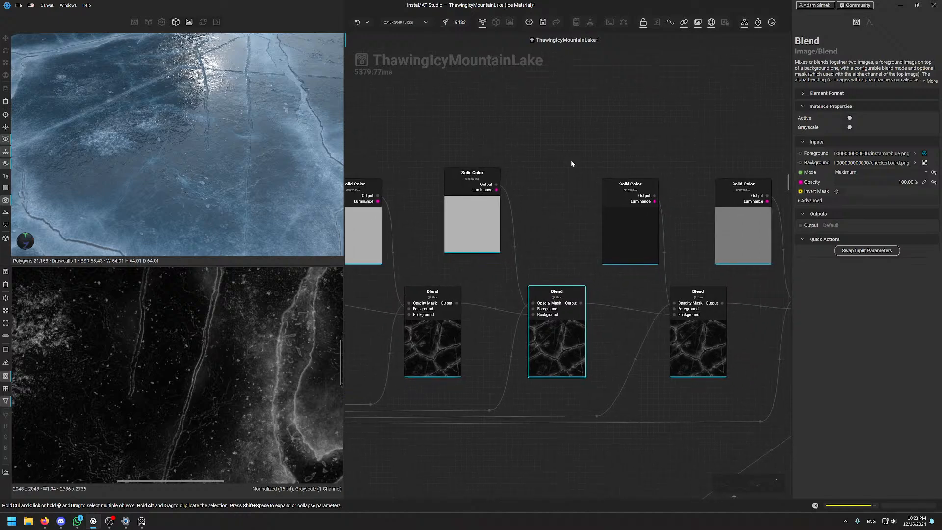
click(638, 245)
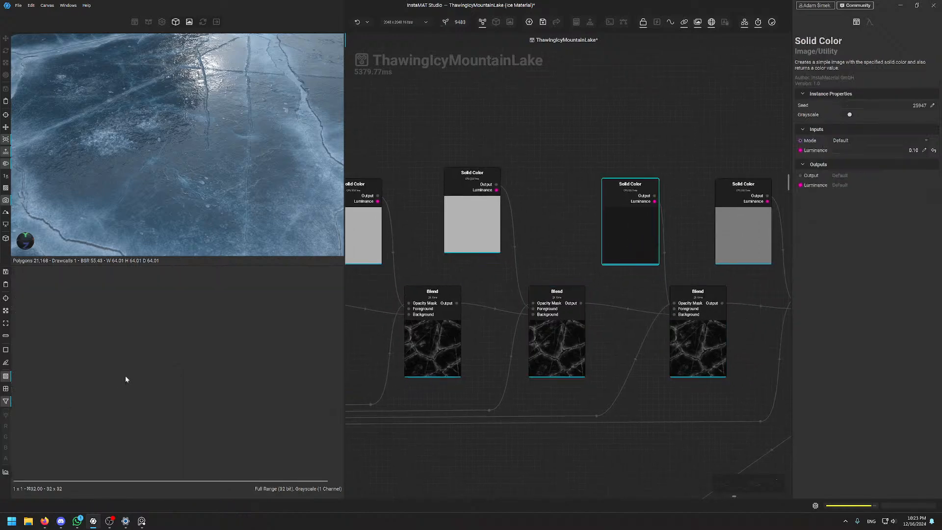
click(687, 336)
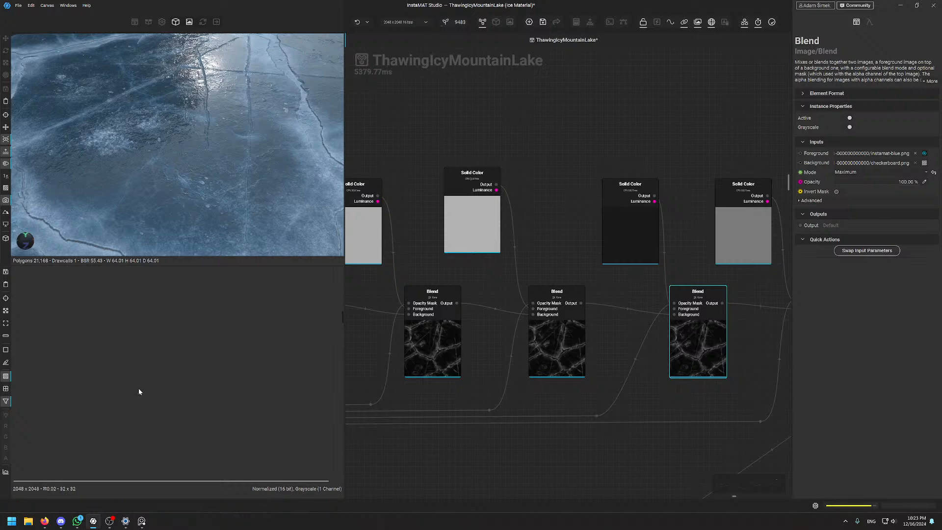
scroll(694, 368, up, 3)
scroll(693, 367, up, 1)
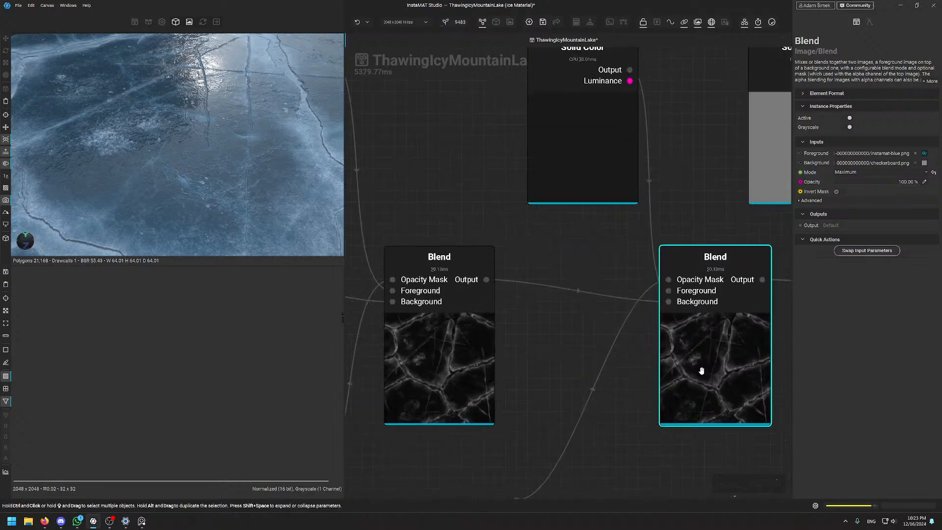
key(f)
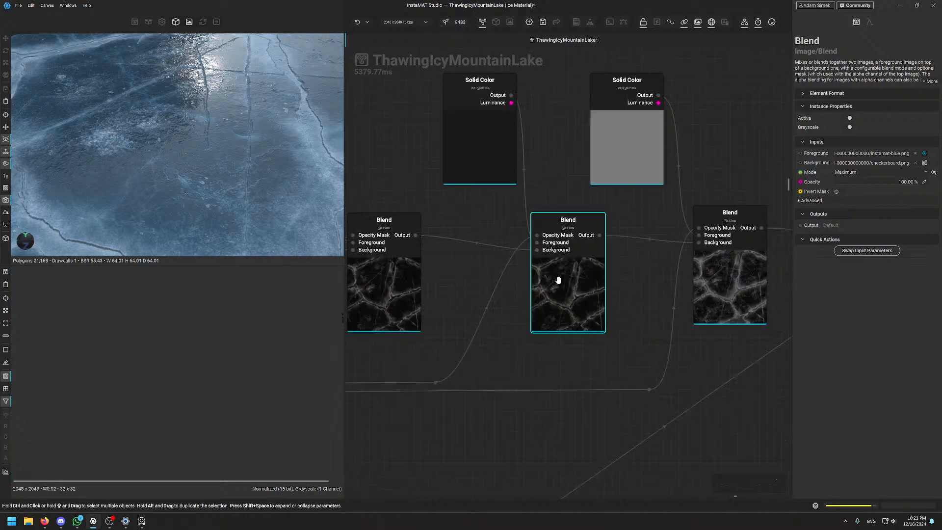
scroll(522, 317, down, 3)
scroll(591, 256, up, 5)
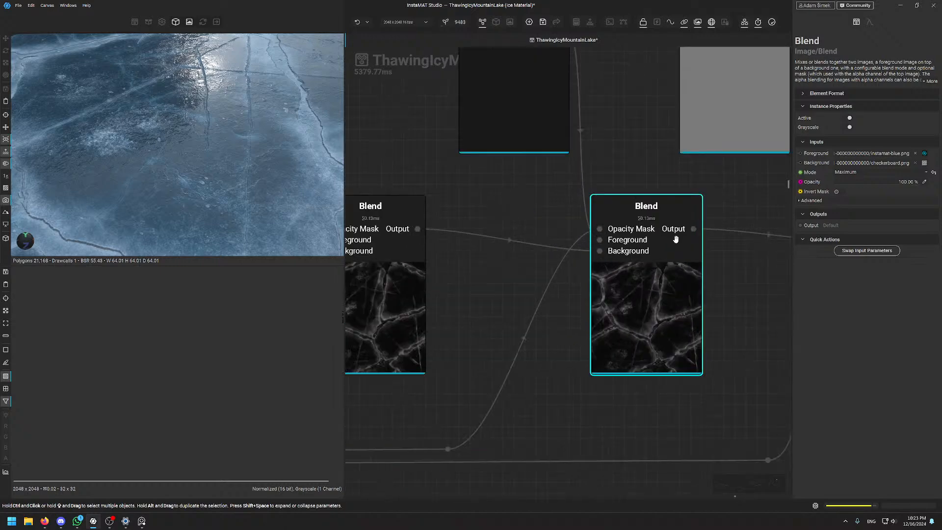
scroll(617, 229, down, 1)
scroll(629, 232, up, 1)
click(627, 229)
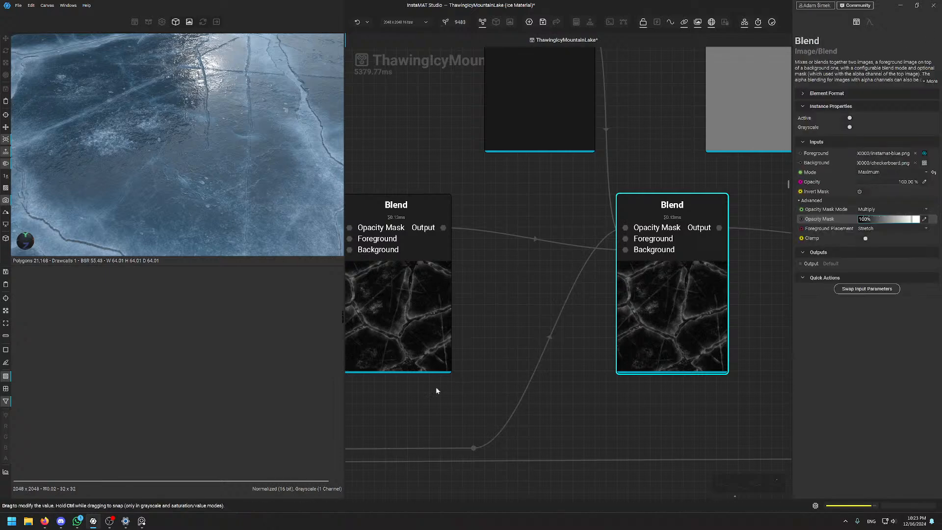
scroll(601, 343, down, 3)
Switch the right Blend node off and back on to compare the ice from steep and grazing angles
middle_drag(457, 301, 625, 283)
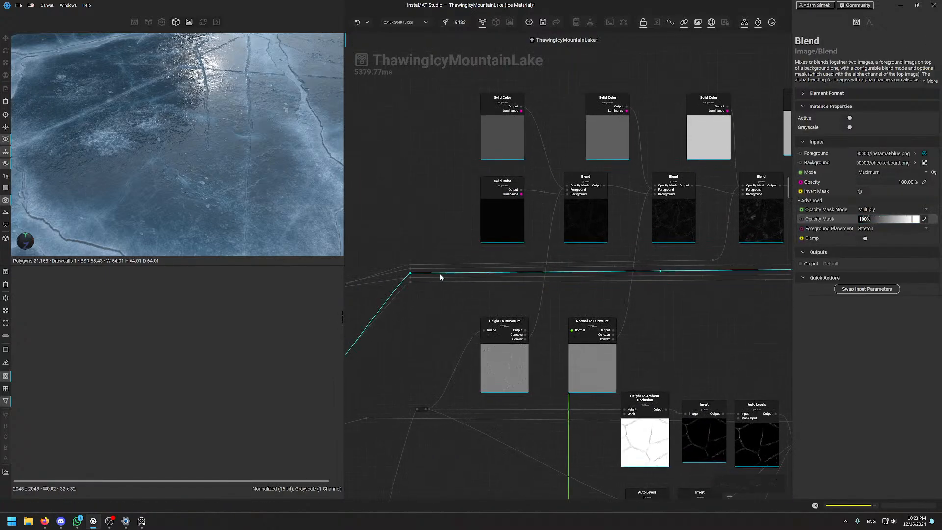
middle_drag(426, 280, 334, 294)
middle_drag(785, 260, 507, 304)
scroll(688, 232, up, 3)
middle_drag(688, 233, 624, 256)
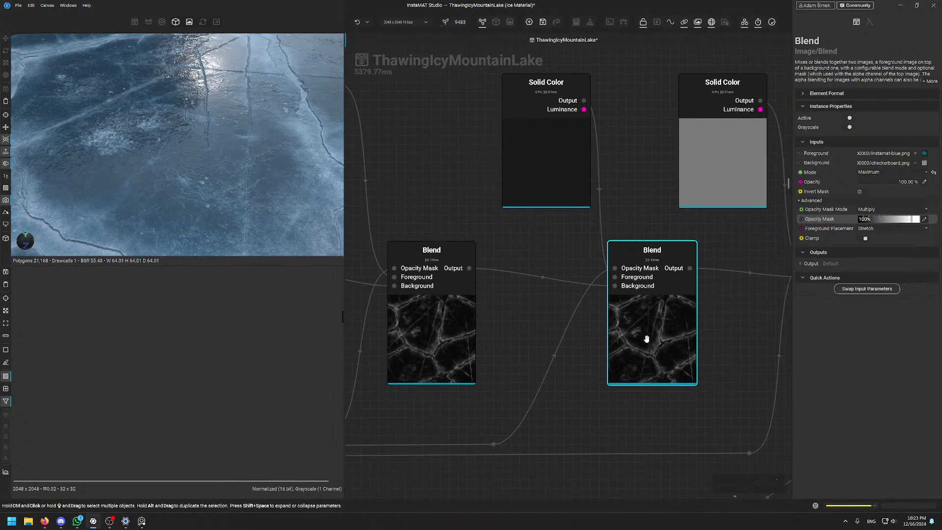
key(d)
scroll(200, 185, down, 5)
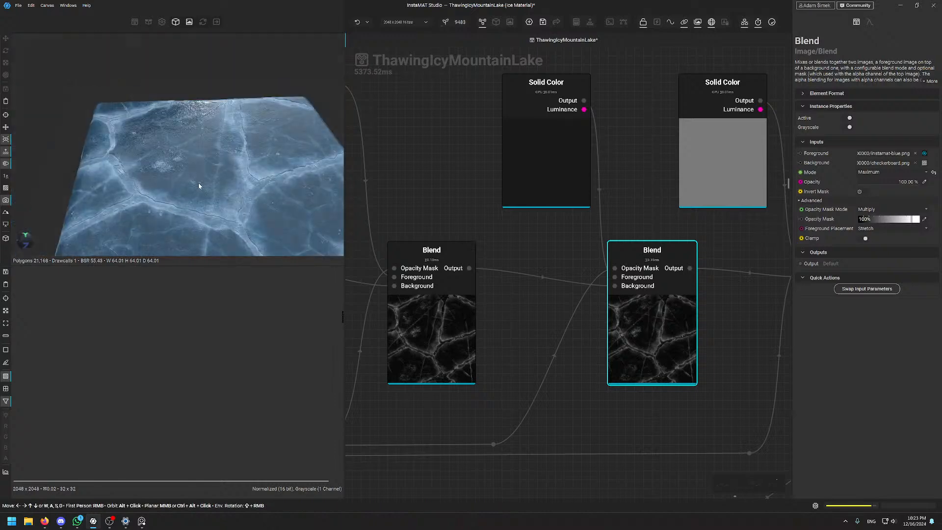
drag(200, 185, 194, 181)
key(d)
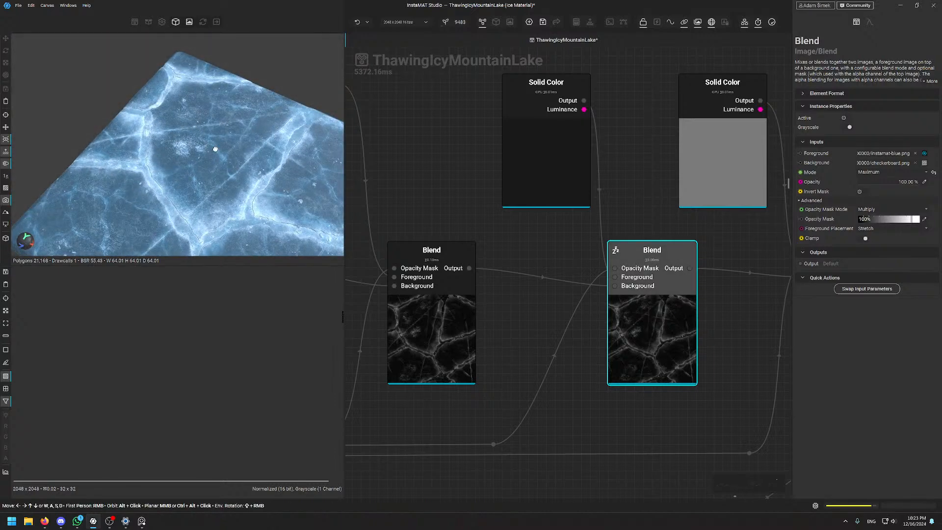
alt+drag(214, 148, 196, 166)
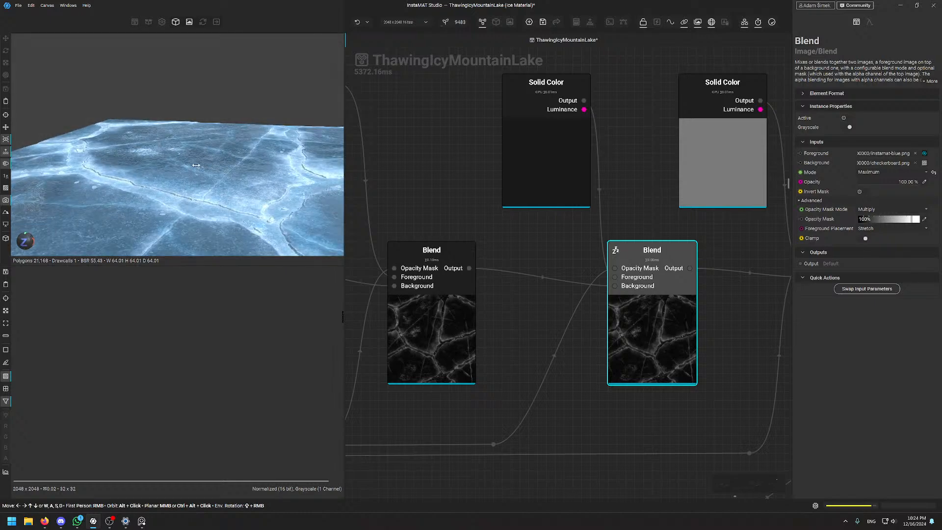
key(d)
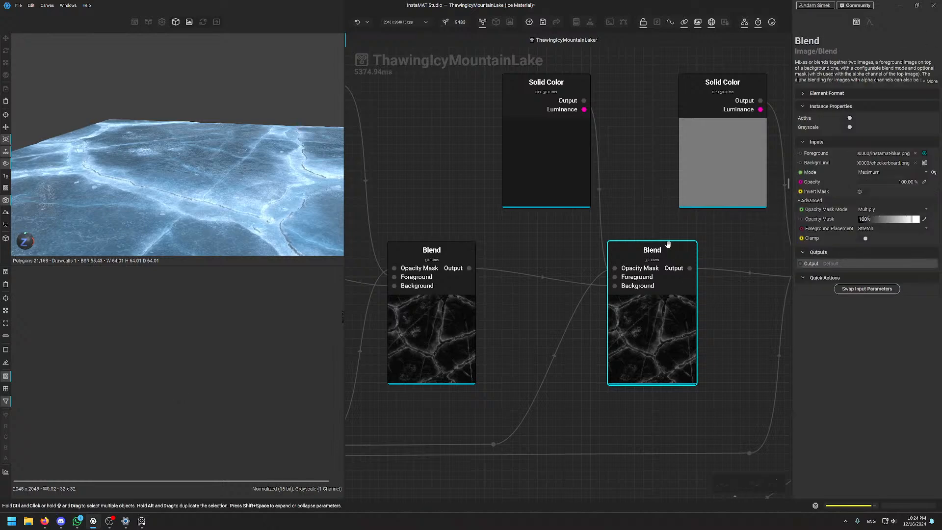
Collapse the Blend node's advanced settings and move the dark Solid Color node up-left
click(800, 201)
scroll(613, 353, down, 5)
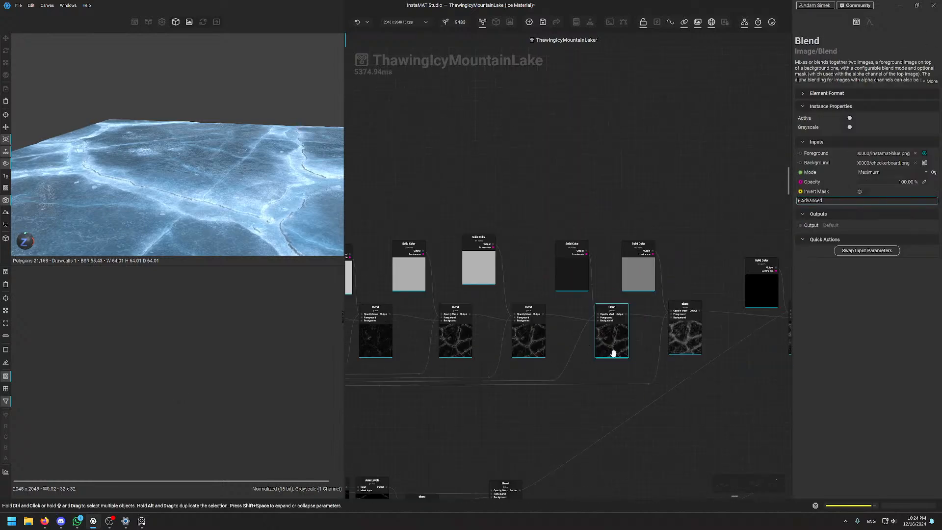
scroll(613, 353, up, 5)
drag(554, 224, 517, 205)
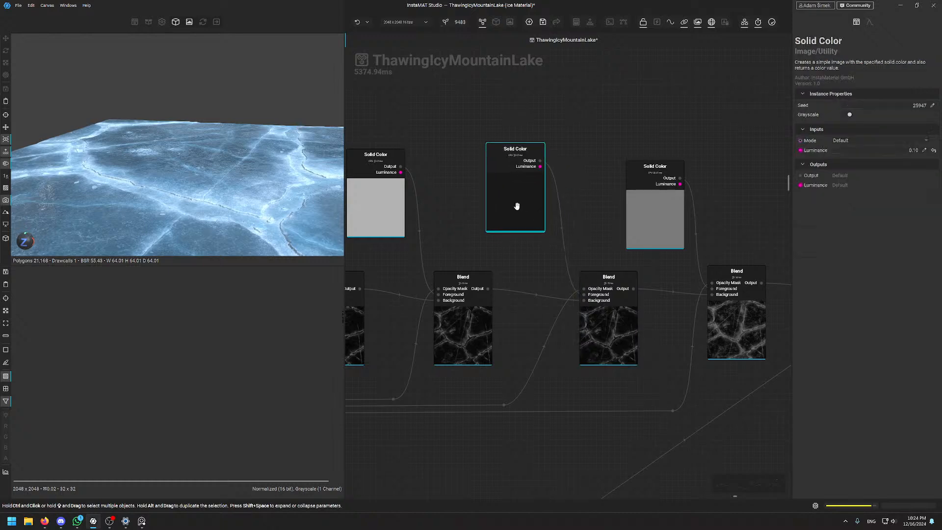
Preview the middle, right and left Blend masks in turn and fit the texture in the 2D view
click(599, 308)
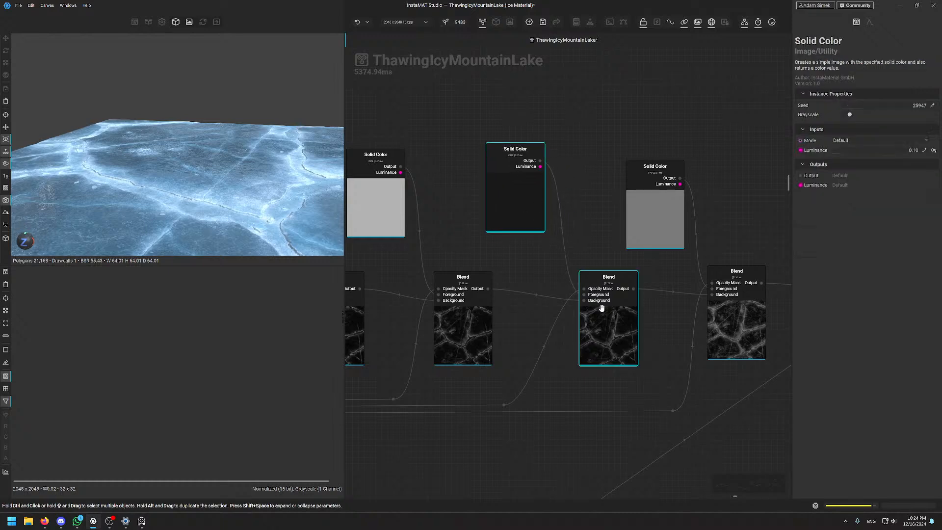
scroll(590, 303, up, 3)
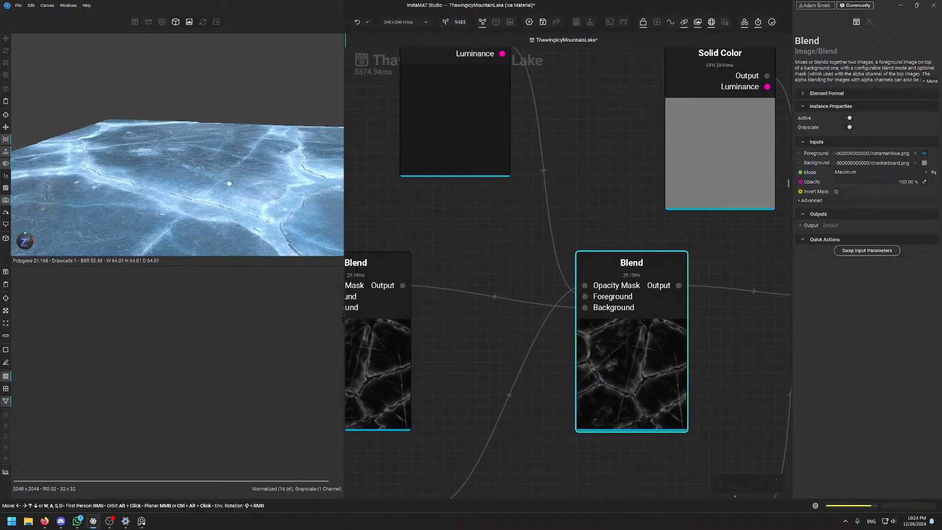
drag(229, 181, 236, 226)
middle_drag(660, 272, 557, 250)
scroll(556, 249, down, 3)
middle_drag(639, 231, 573, 222)
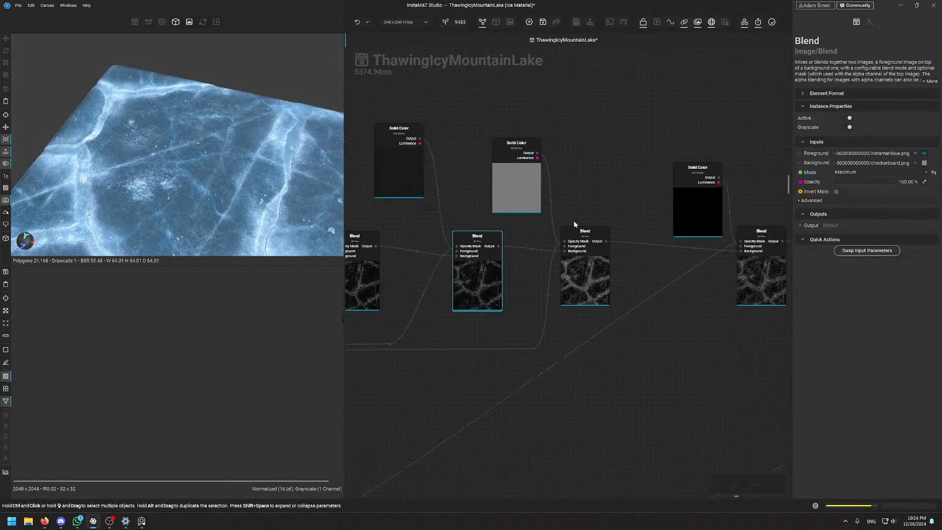
scroll(597, 222, up, 3)
click(618, 263)
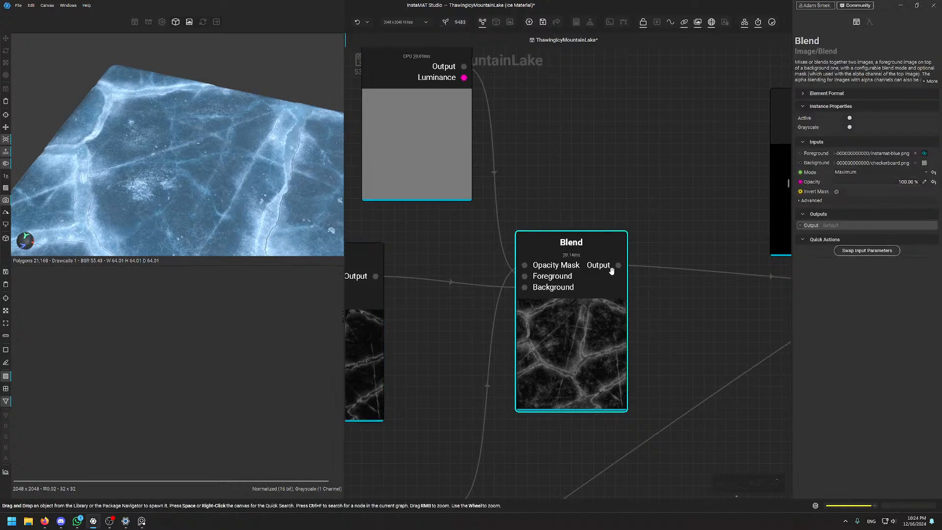
scroll(458, 321, down, 5)
middle_drag(459, 321, 505, 305)
scroll(481, 314, up, 5)
click(424, 342)
click(623, 347)
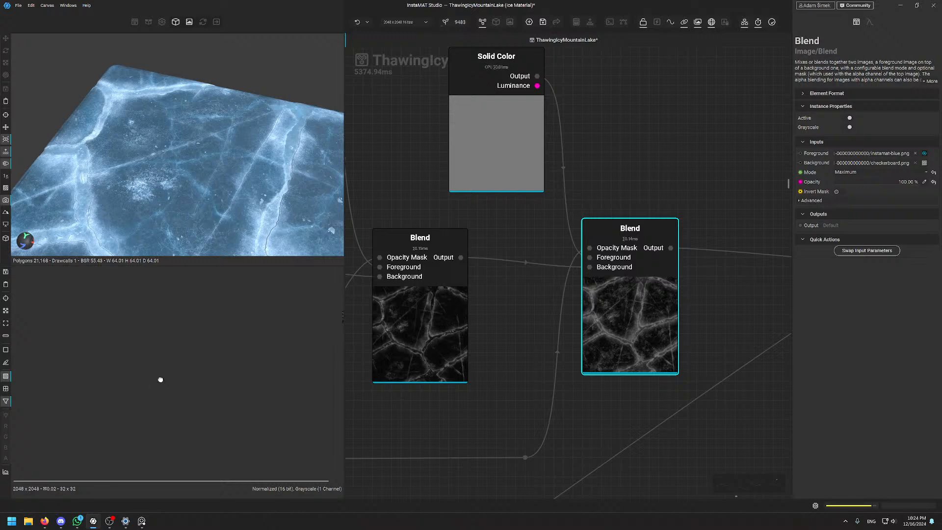
key(f)
click(387, 328)
scroll(143, 342, up, 5)
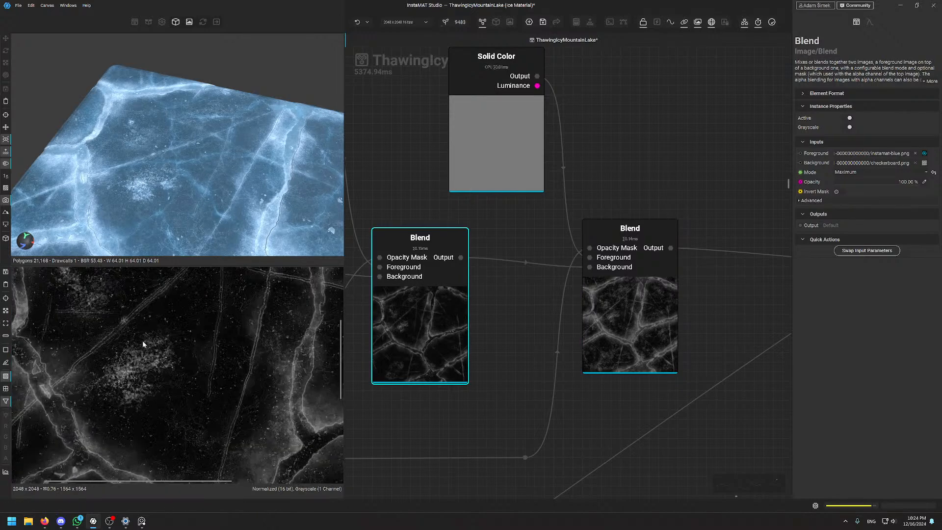
key(d)
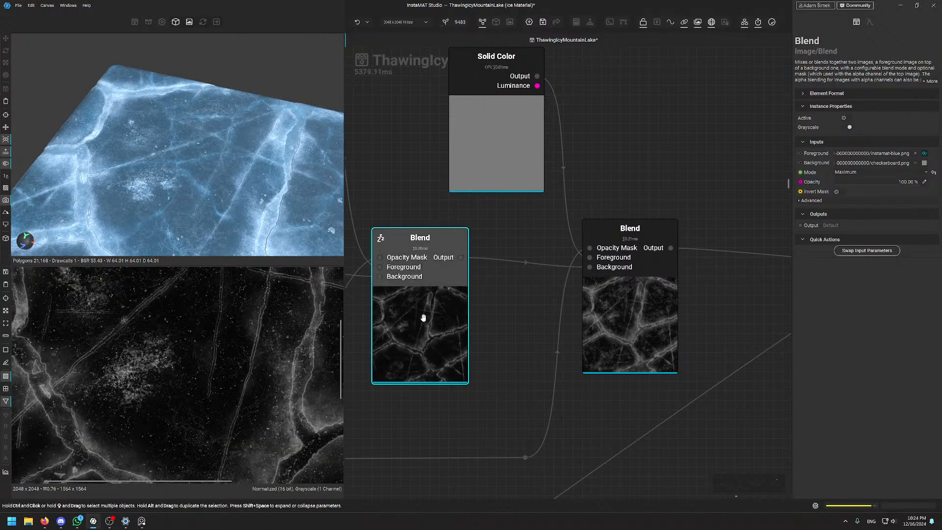
key(d)
key(d)
key(d)
scroll(233, 331, up, 1)
scroll(232, 330, up, 10)
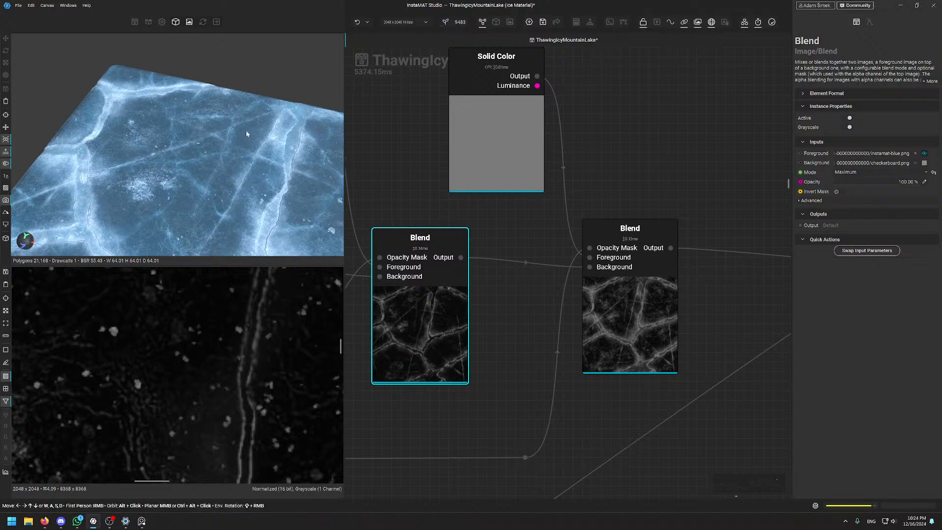
scroll(181, 185, up, 8)
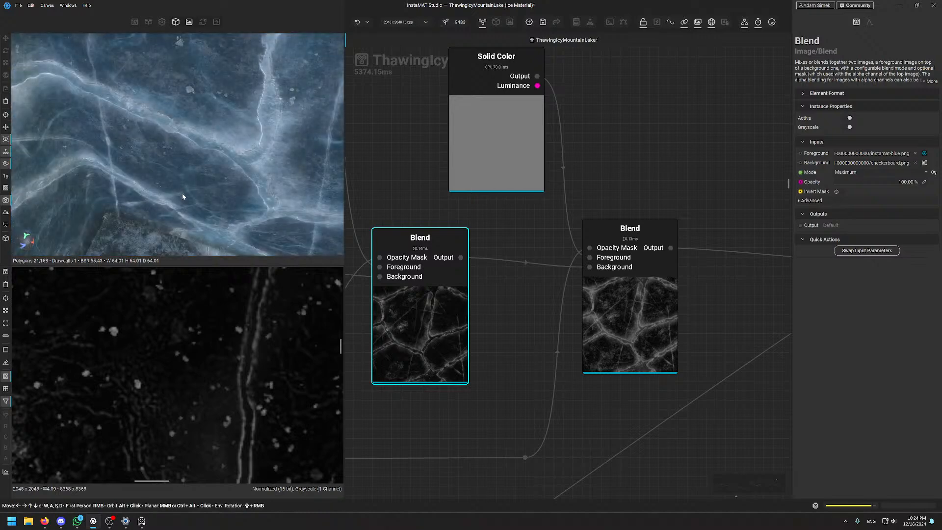
middle_drag(189, 196, 193, 194)
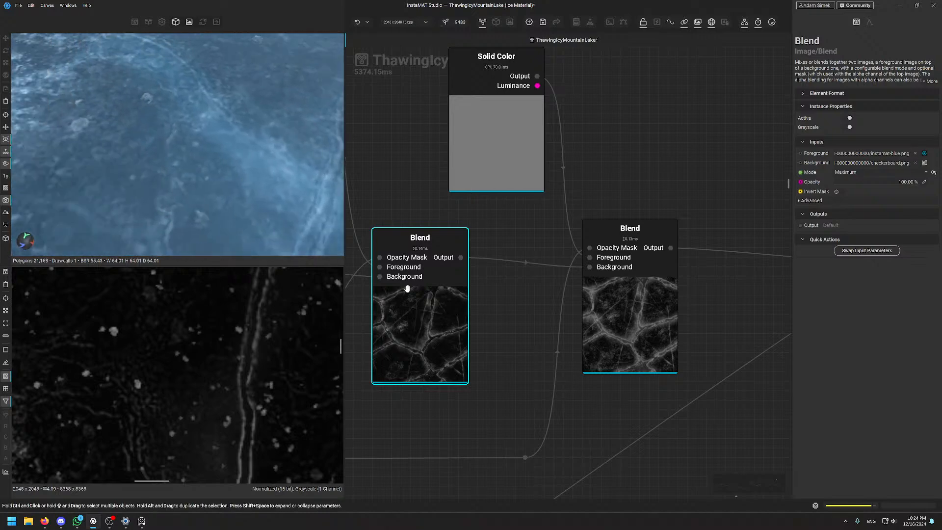
key(d)
key(d)
scroll(190, 366, down, 4)
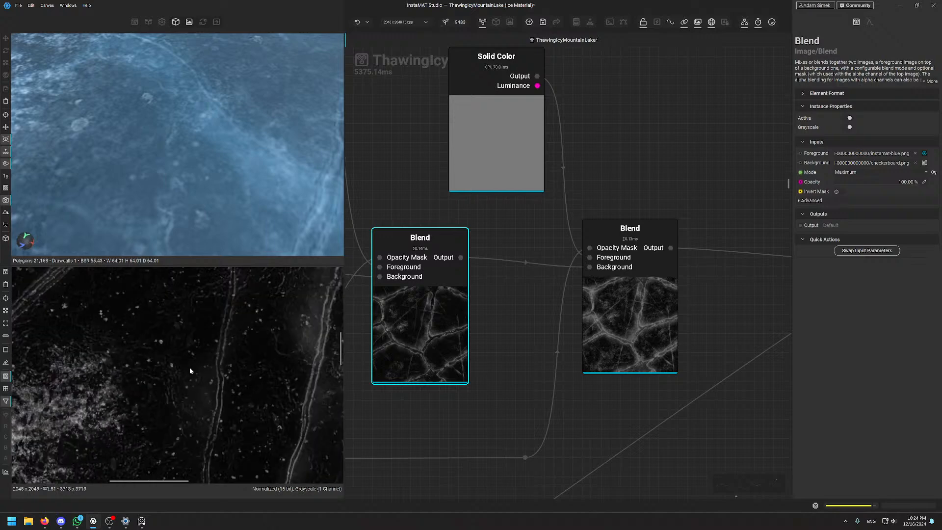
scroll(196, 365, down, 4)
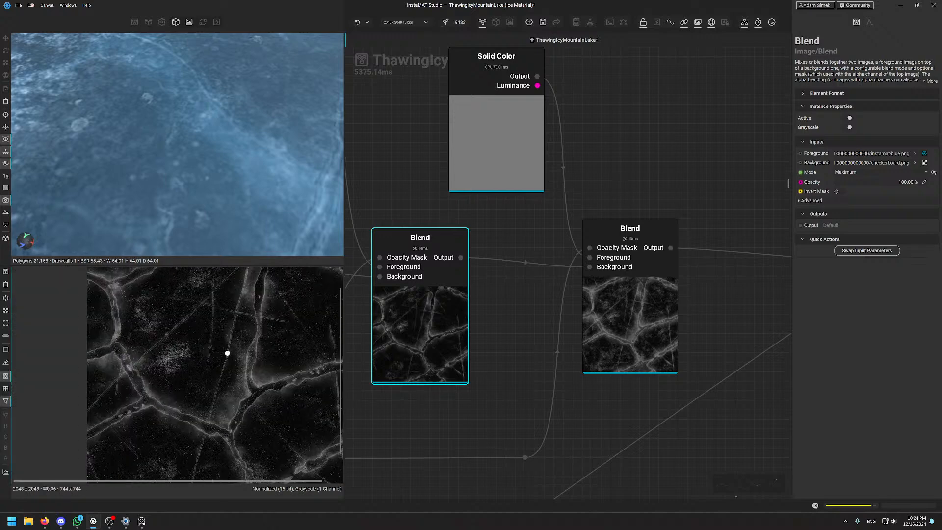
scroll(199, 364, down, 2)
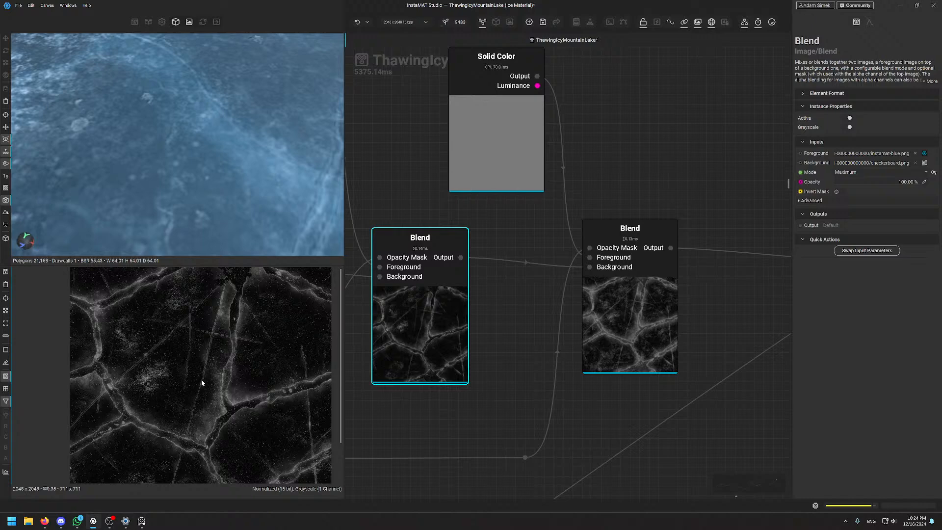
scroll(201, 378, up, 8)
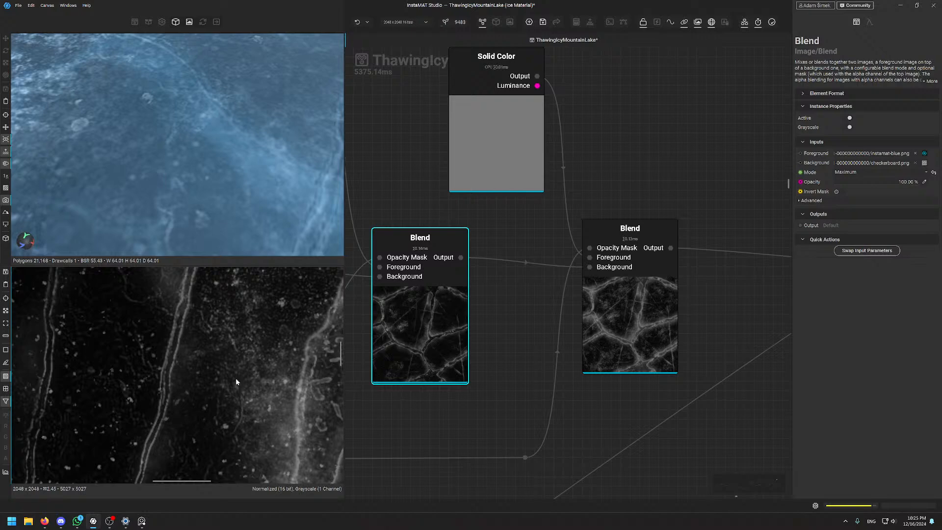
scroll(246, 365, down, 10)
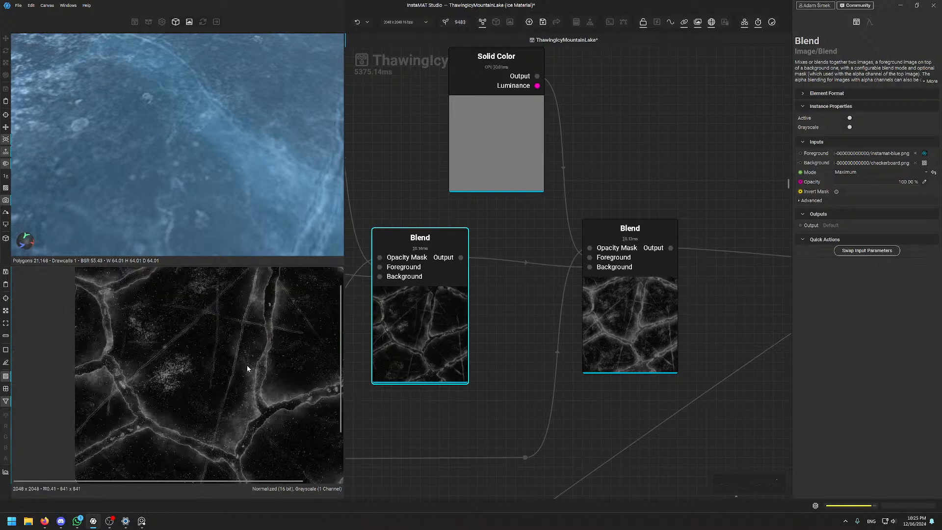
scroll(249, 367, up, 3)
middle_drag(246, 376, 197, 372)
scroll(234, 326, down, 1)
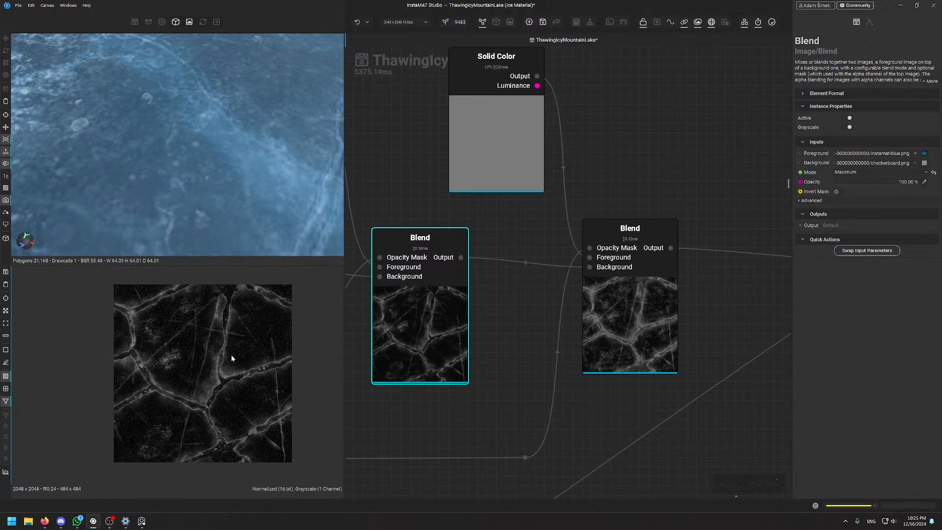
scroll(233, 139, down, 8)
scroll(231, 152, up, 2)
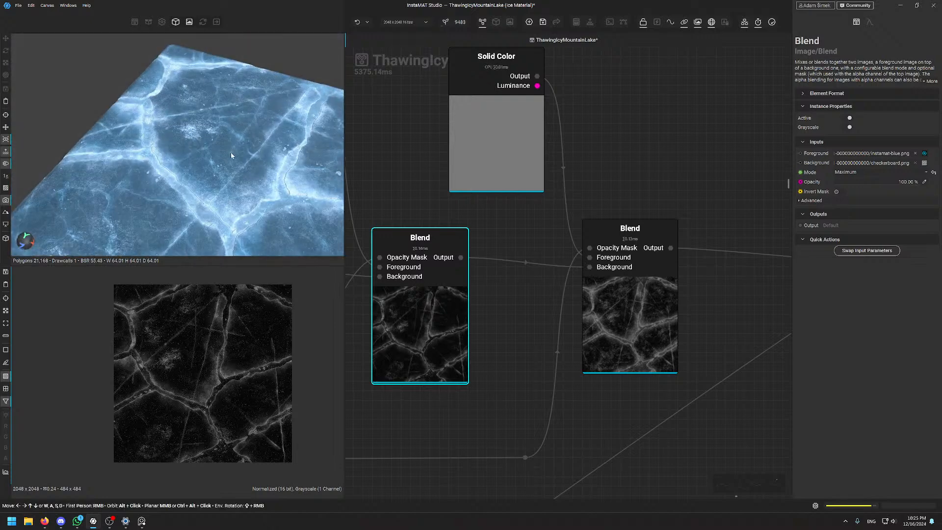
scroll(232, 152, down, 4)
alt+drag(232, 152, 223, 158)
scroll(223, 158, up, 4)
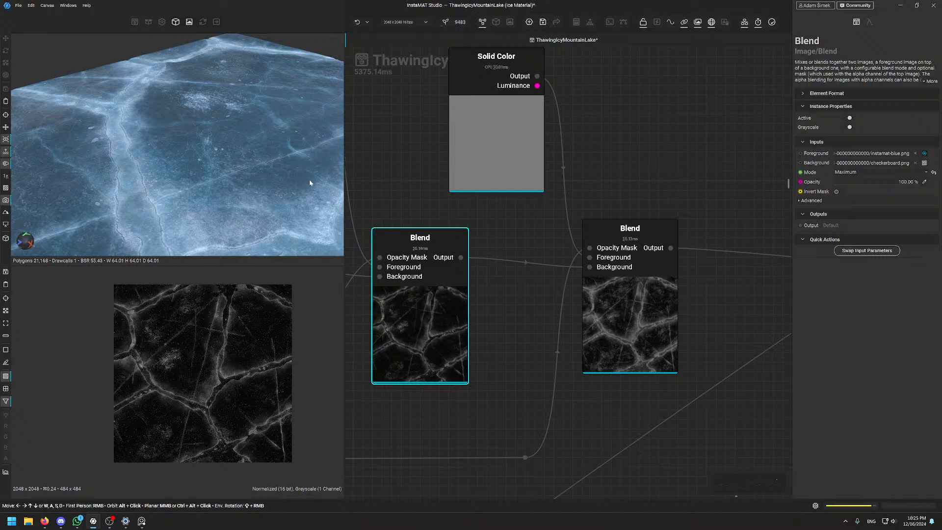
scroll(248, 164, down, 5)
mouse_move(248, 164)
alt+mouse_down()
mouse_move(240, 180)
mouse_move(237, 144)
mouse_move(218, 209)
mouse_move(240, 190)
mouse_move(242, 163)
alt+mouse_up()
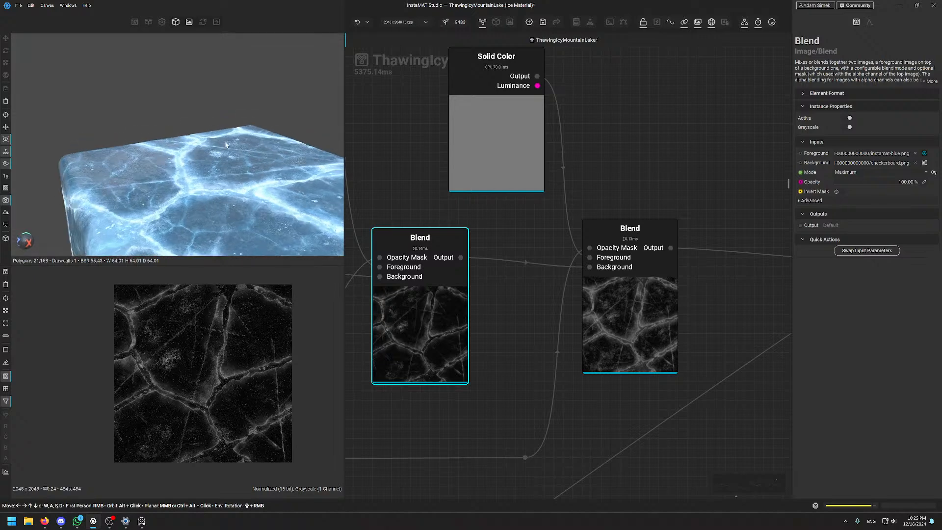
scroll(196, 132, up, 10)
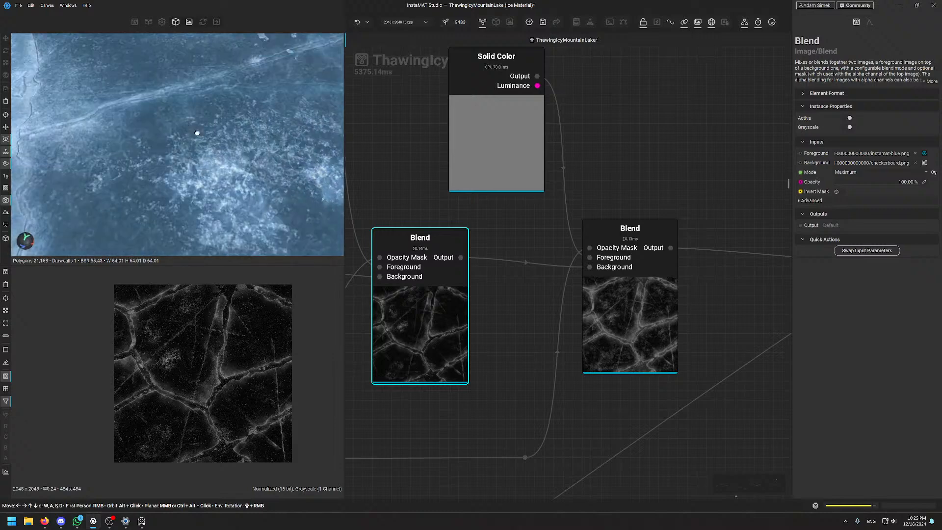
scroll(196, 132, up, 3)
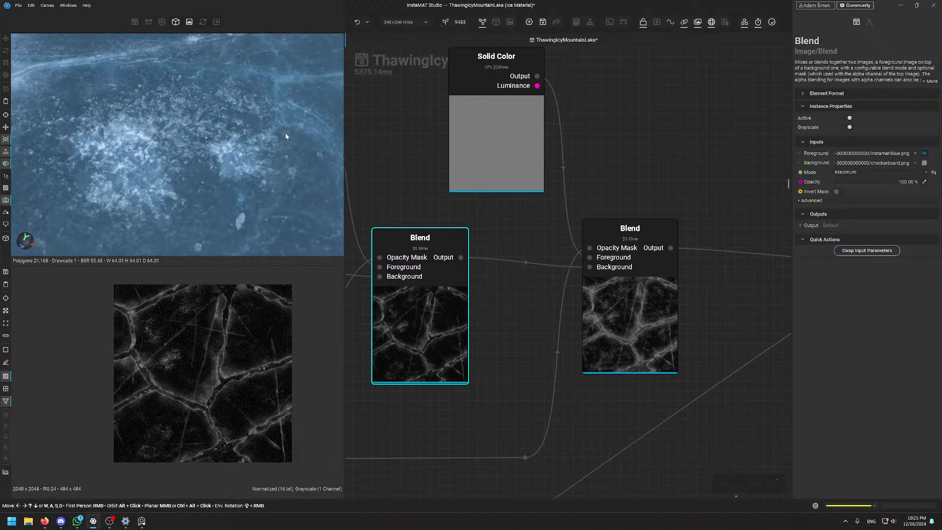
scroll(285, 140, down, 10)
alt+drag(284, 143, 220, 122)
scroll(234, 140, up, 5)
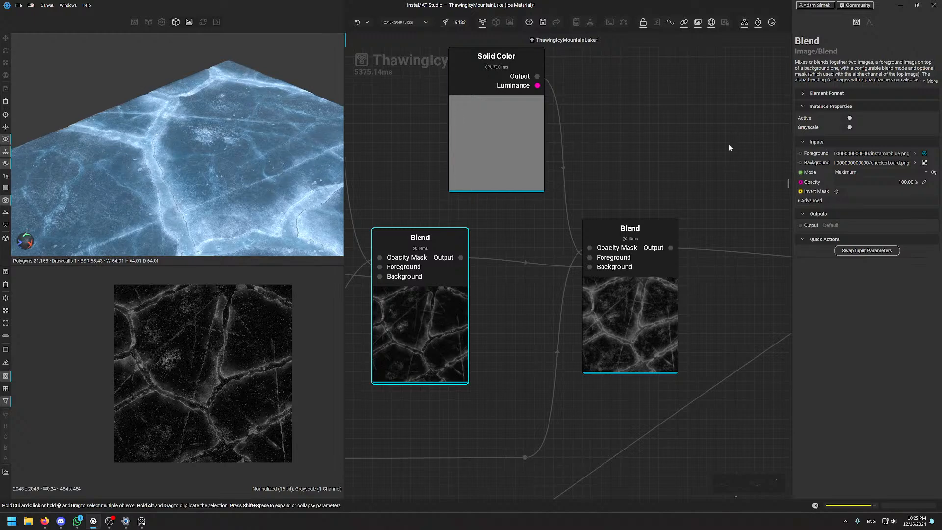
scroll(201, 338, up, 5)
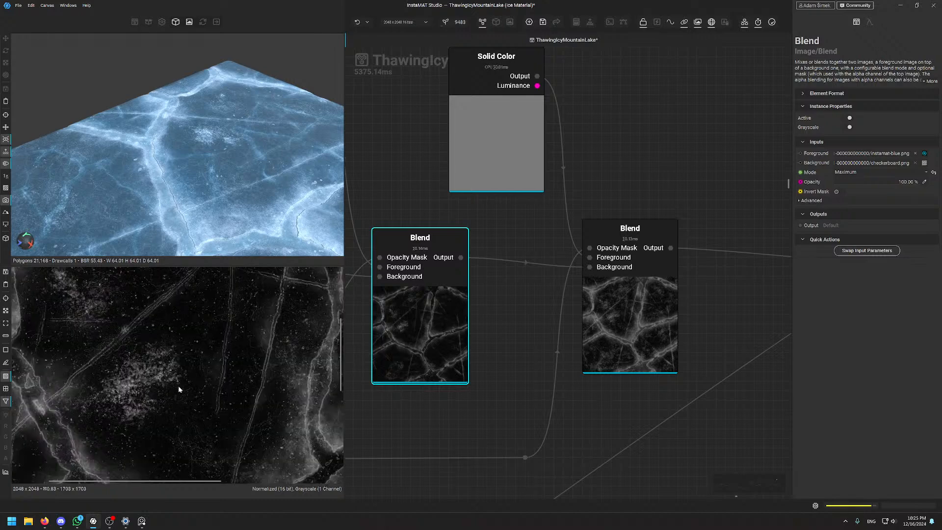
scroll(189, 347, up, 3)
scroll(191, 347, up, 2)
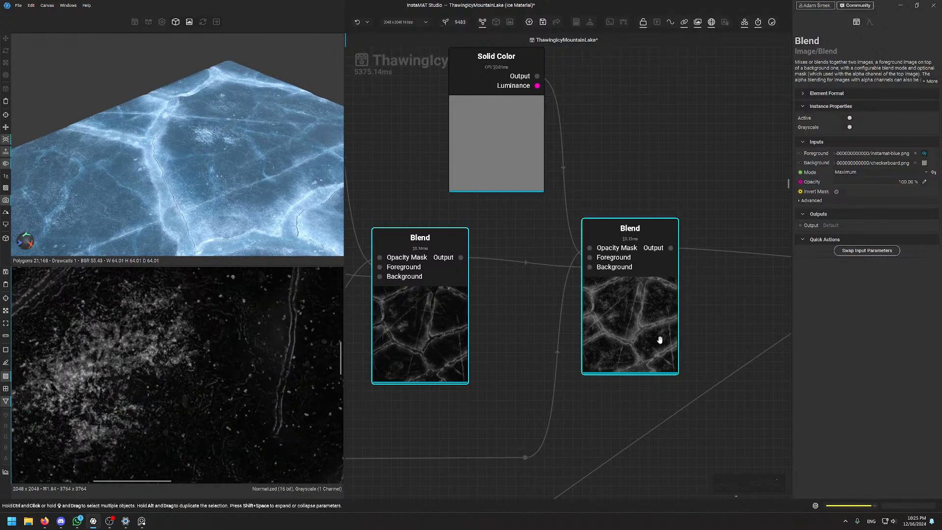
Preview the right-hand Maximum Blend and toggle it inactive then active to compare the ice
click(645, 245)
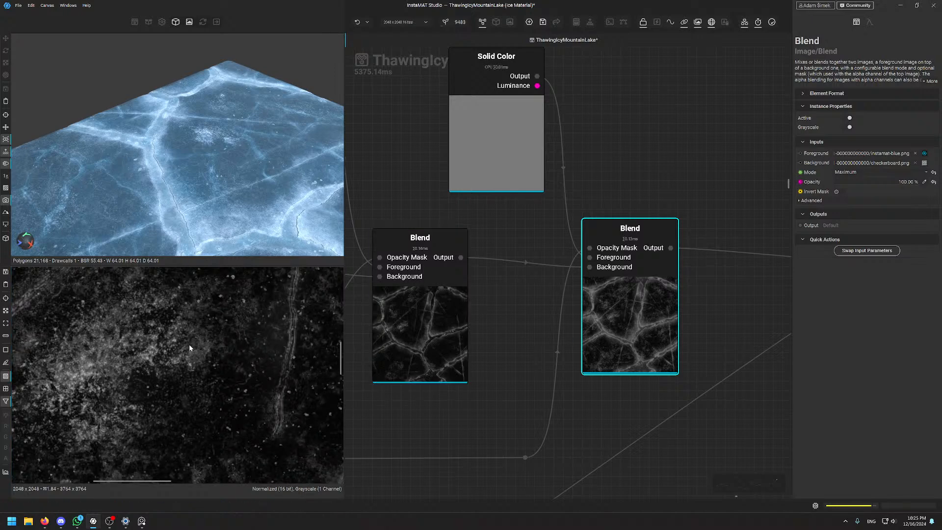
alt+drag(203, 97, 228, 112)
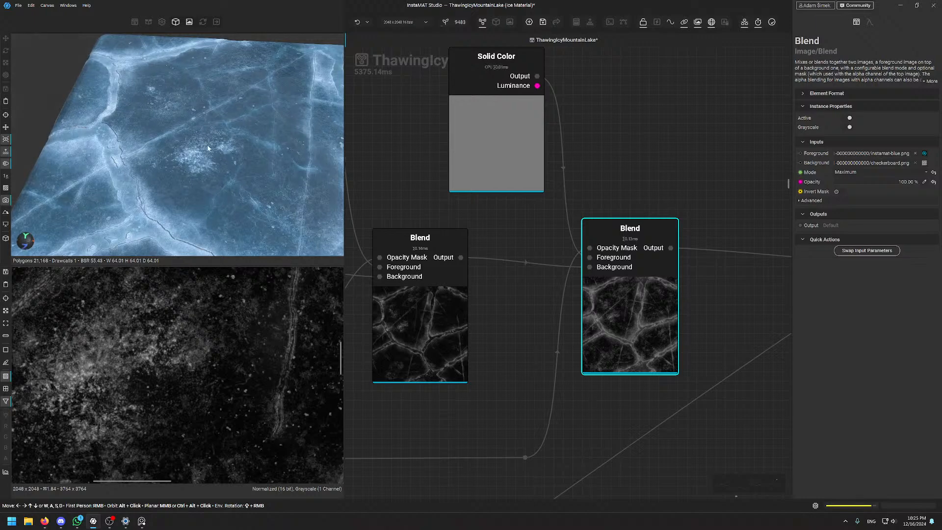
alt+drag(208, 148, 209, 157)
scroll(209, 157, up, 3)
key(d)
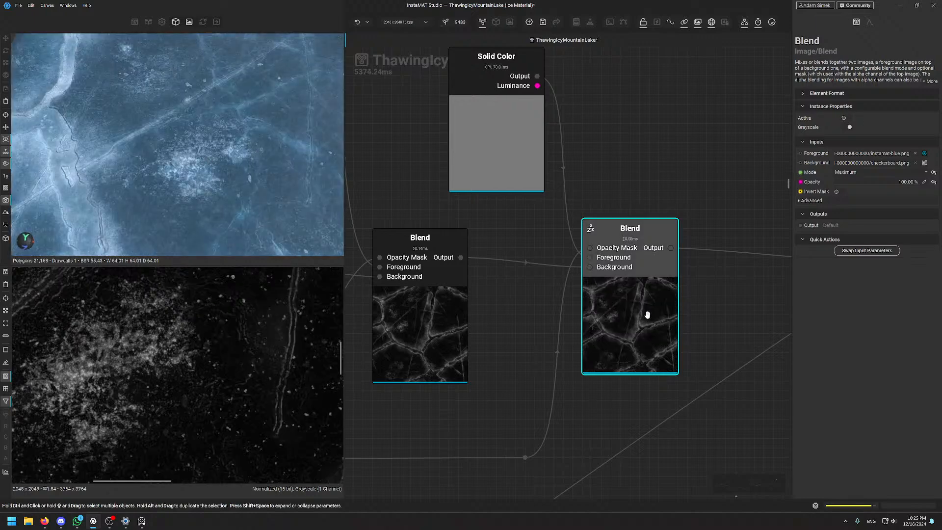
key(d)
key(d)
key(d)
key(d)
key(d)
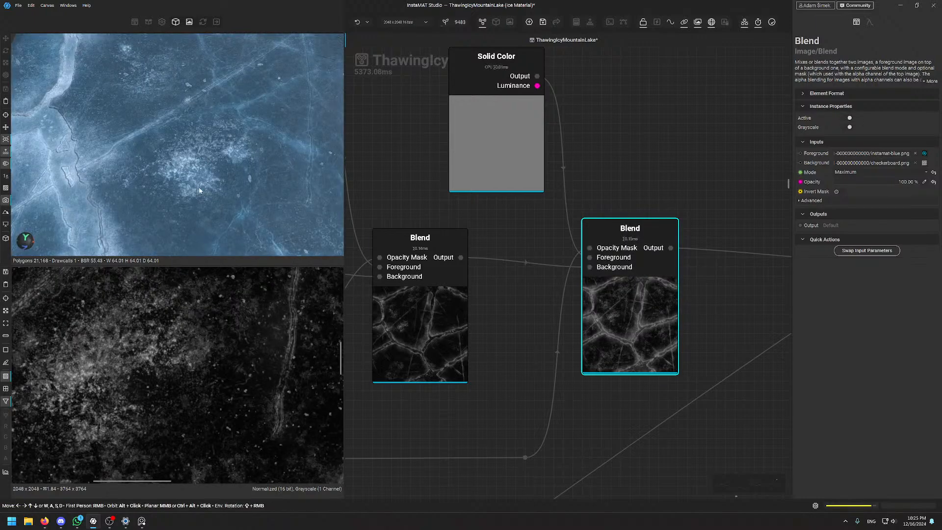
Rotate the environment lighting across the ice and move the black Solid Color node up-left
alt+drag(202, 158, 191, 125)
mouse_move(191, 125)
shift+right_down()
mouse_move(182, 126)
mouse_move(195, 127)
shift+right_up()
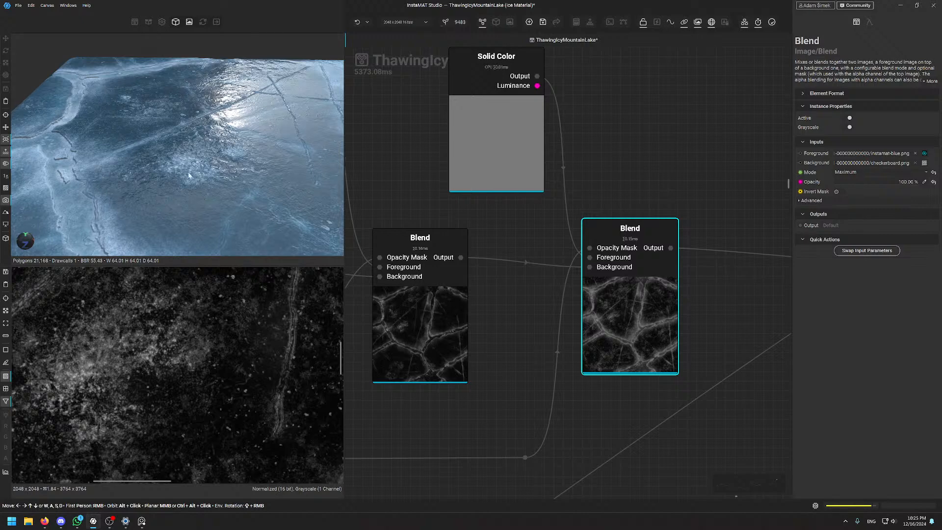
scroll(659, 186, down, 7)
middle_drag(659, 187, 548, 212)
scroll(548, 211, up, 5)
drag(647, 240, 574, 204)
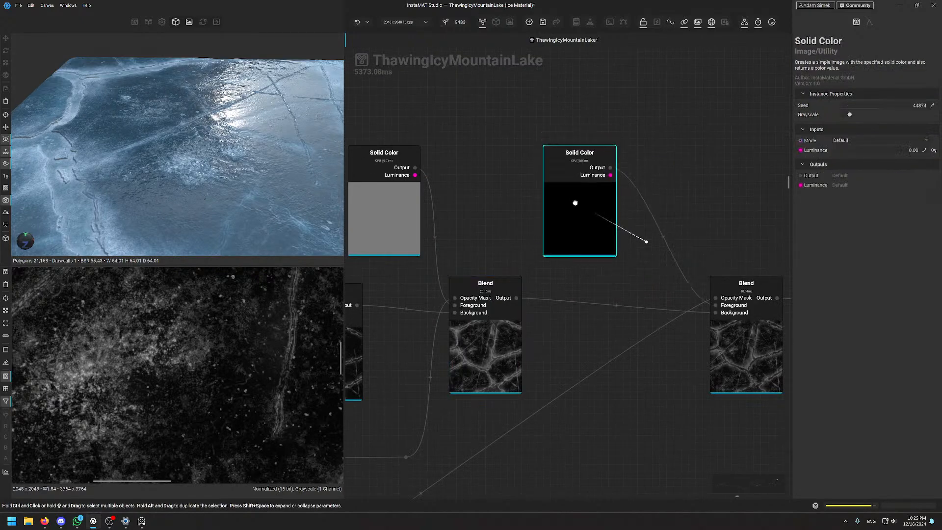
middle_drag(667, 177, 632, 166)
click(701, 305)
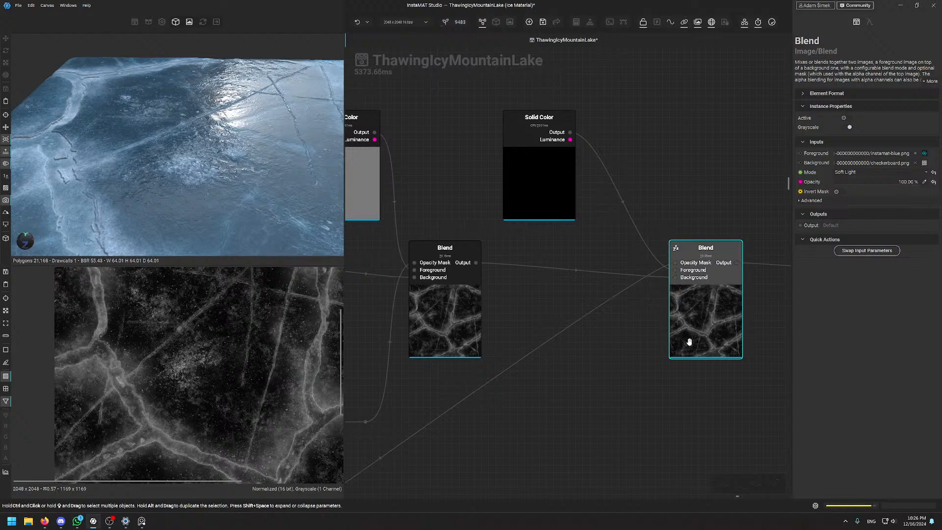
key(d)
scroll(196, 142, down, 3)
alt+drag(205, 138, 223, 202)
scroll(228, 194, up, 5)
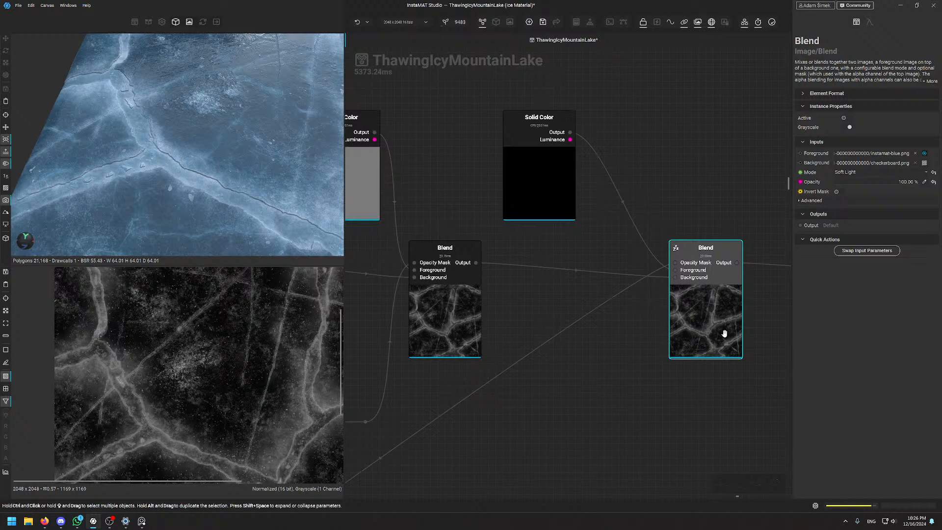
key(d)
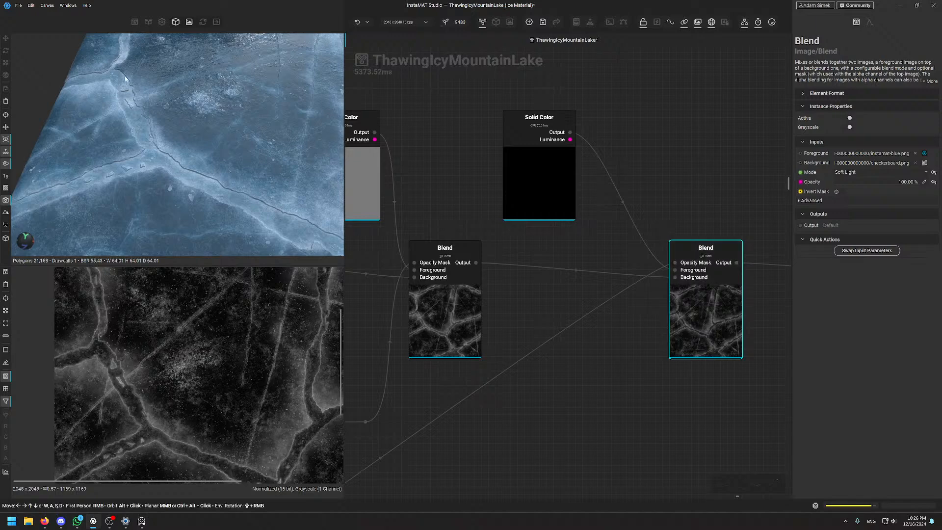
middle_drag(302, 235, 221, 180)
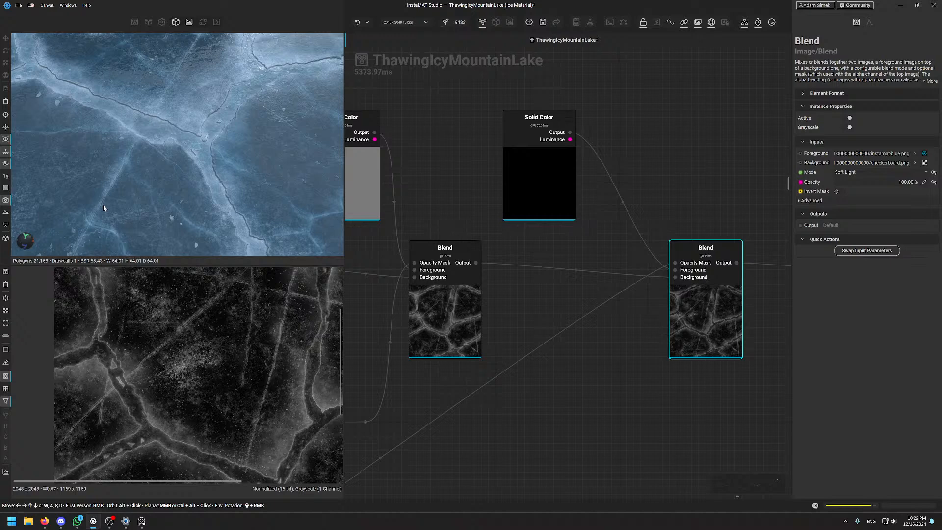
middle_drag(145, 134, 155, 157)
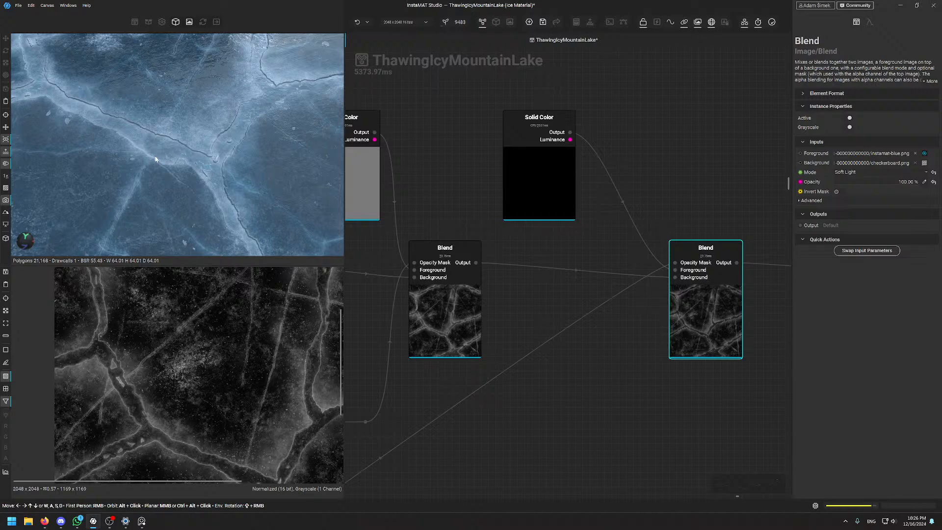
mouse_move(176, 140)
middle_down()
mouse_move(185, 162)
mouse_move(187, 124)
middle_up()
scroll(127, 393, up, 8)
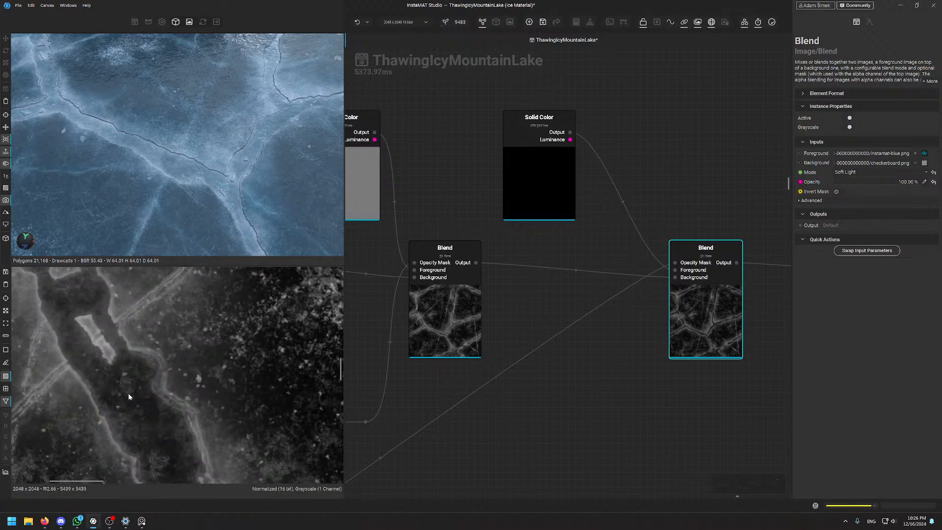
alt+drag(172, 193, 223, 130)
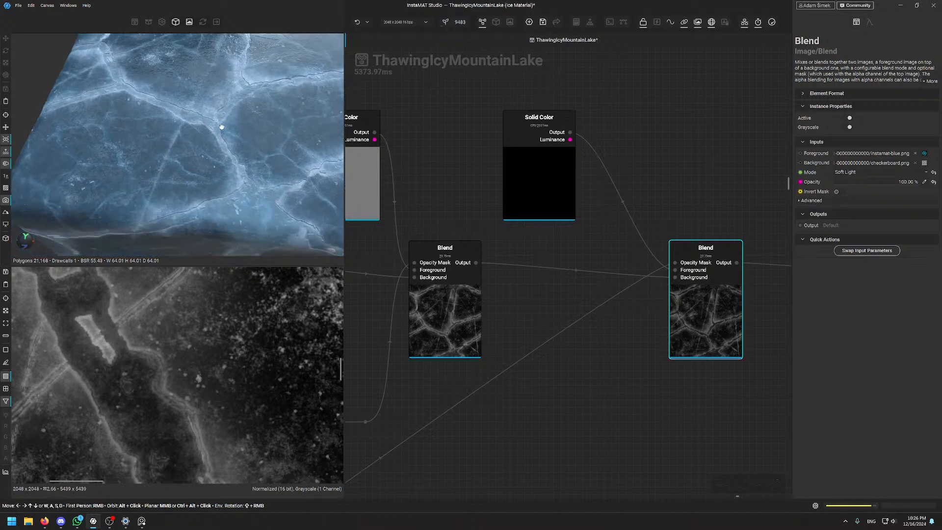
scroll(193, 418, down, 3)
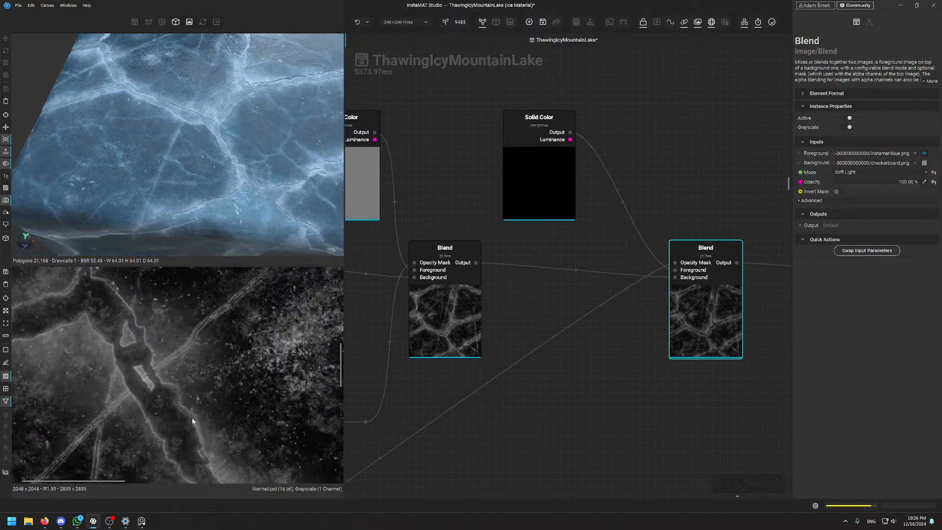
scroll(109, 323, up, 4)
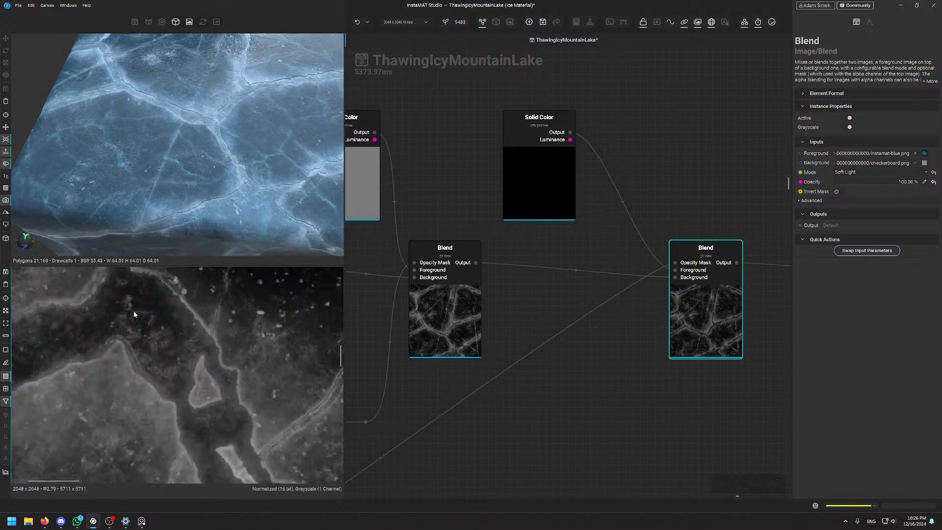
scroll(143, 349, down, 6)
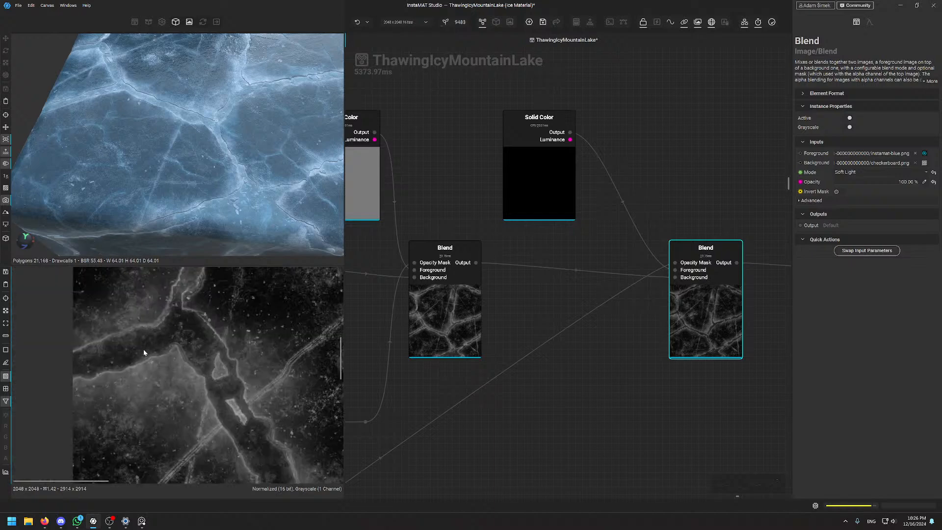
scroll(200, 362, up, 5)
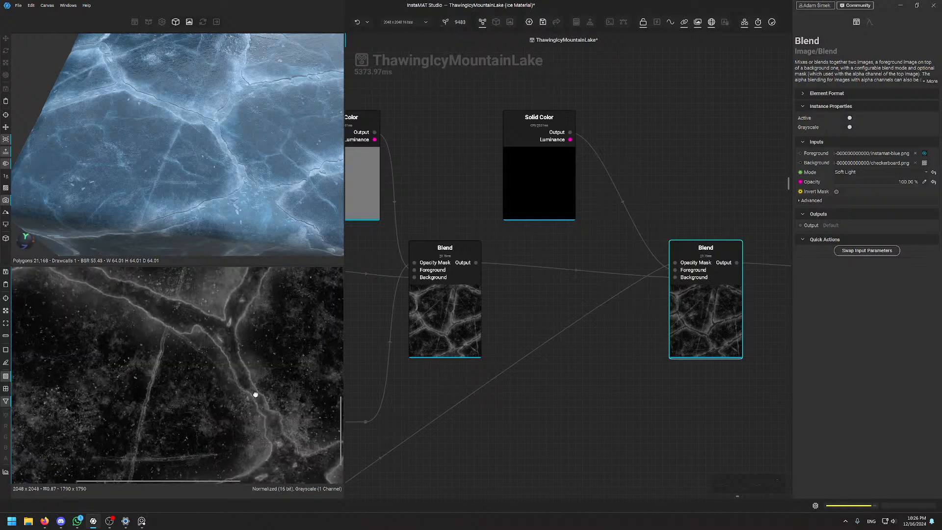
middle_drag(190, 371, 215, 346)
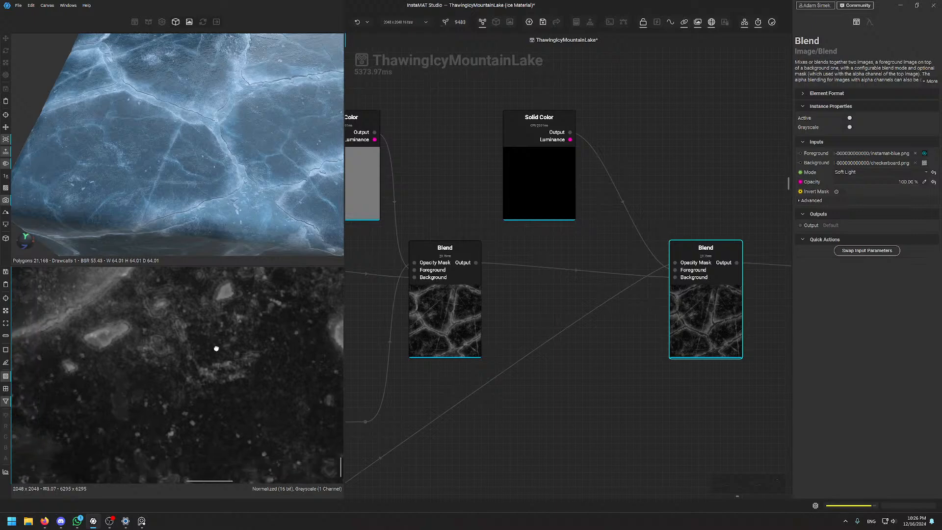
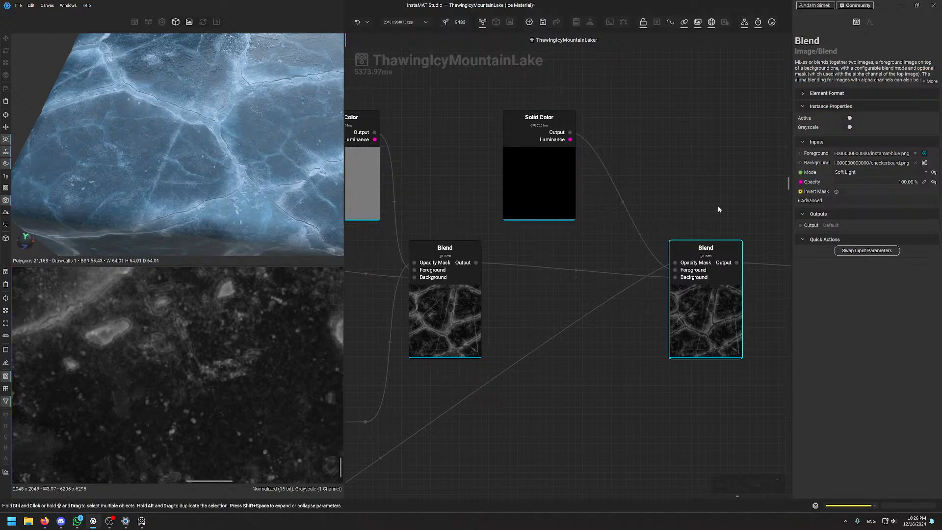
Nudge the gray and black Solid Color nodes and the right Blend node into alignment
scroll(693, 216, down, 5)
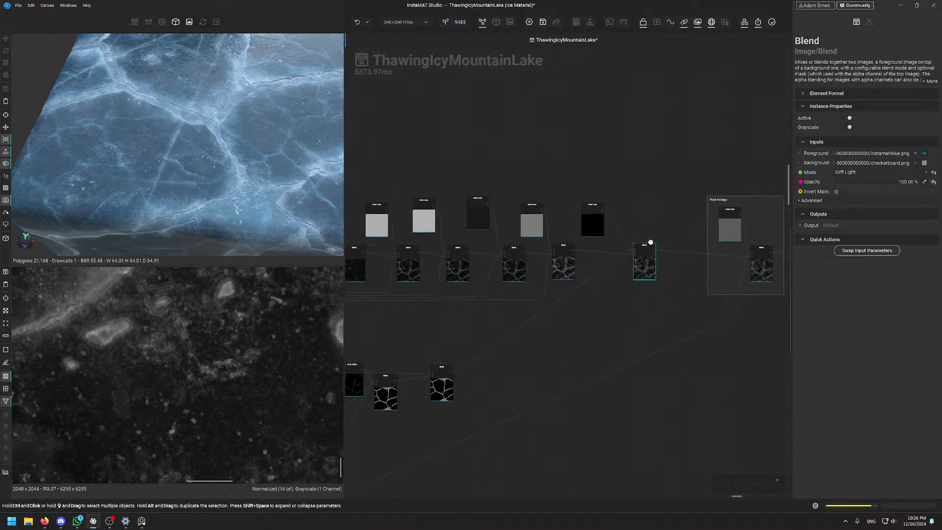
scroll(587, 169, up, 5)
drag(603, 268, 603, 260)
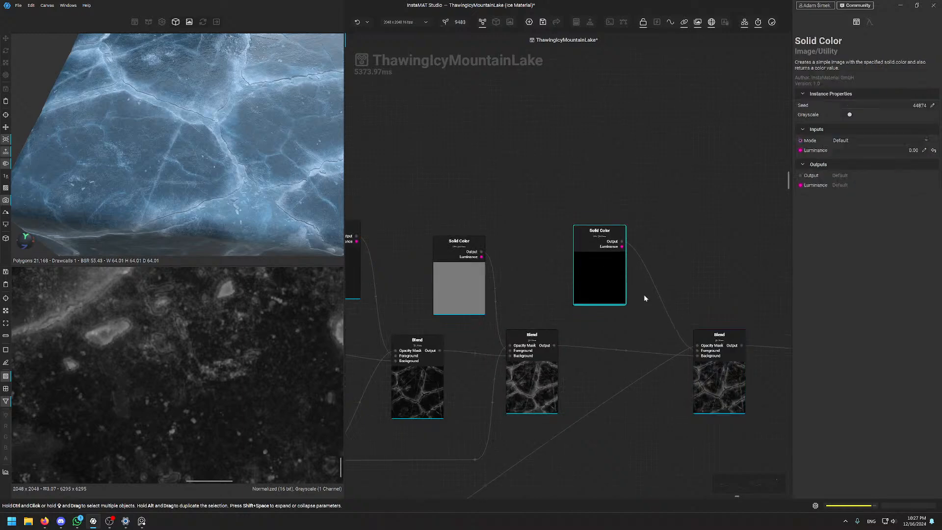
mouse_move(722, 347)
mouse_down()
mouse_move(722, 336)
mouse_move(722, 347)
mouse_up()
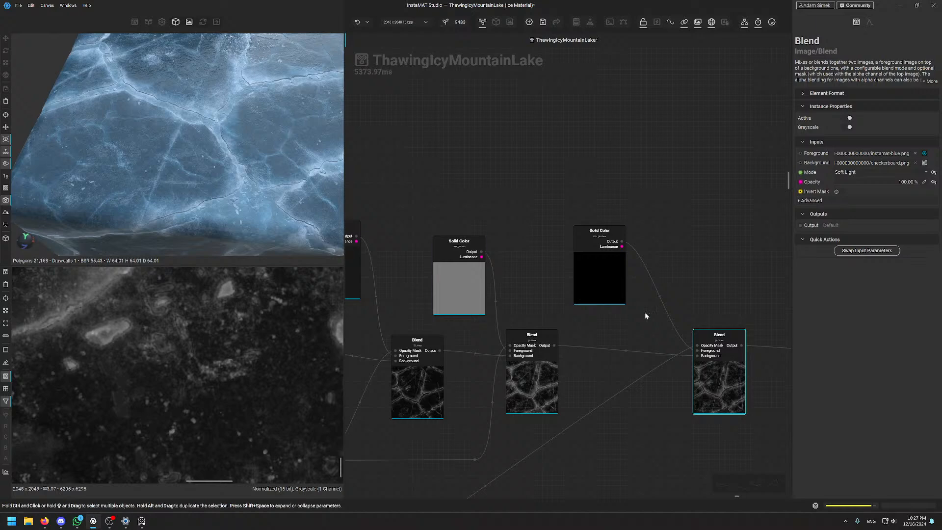
drag(608, 295, 608, 304)
Inspect the Final Grunge Blend node: Maximum mode at 11.44% opacity, giving the cracked-ice mask
middle_drag(692, 294, 496, 294)
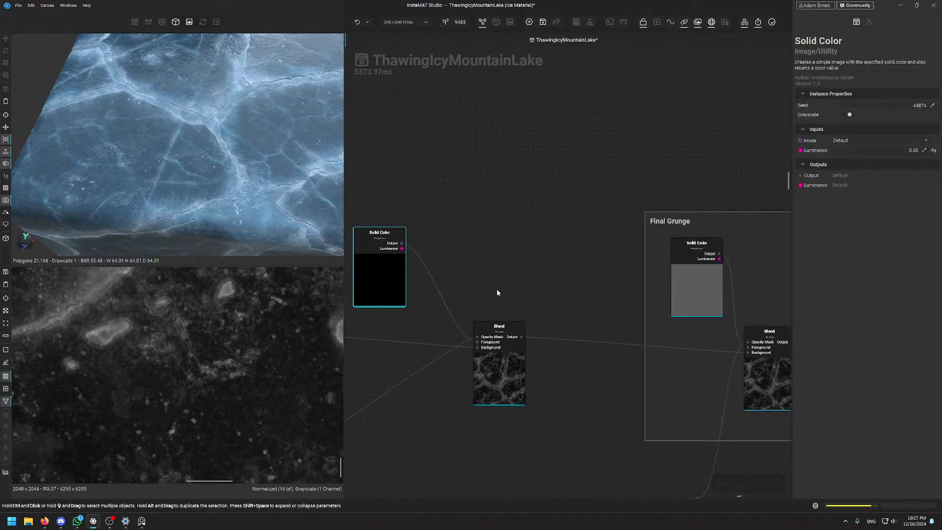
scroll(536, 322, down, 3)
scroll(620, 376, up, 3)
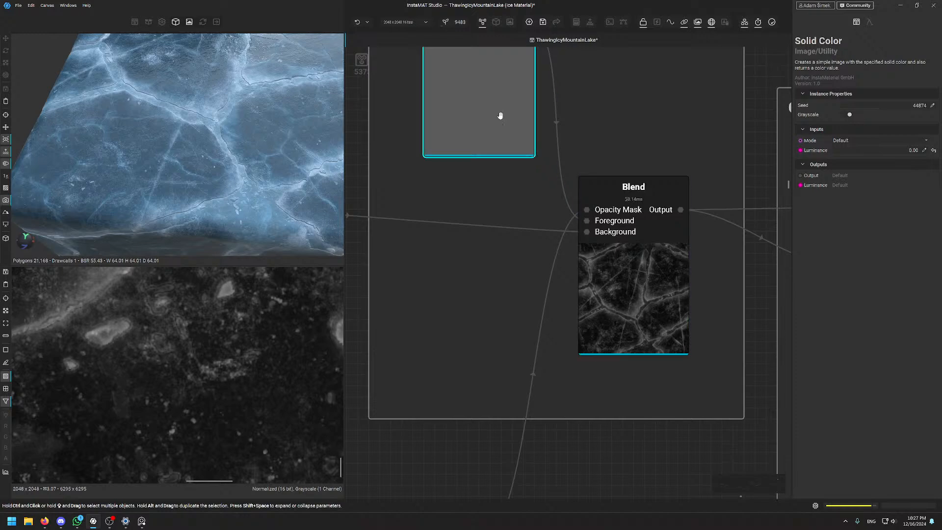
click(624, 294)
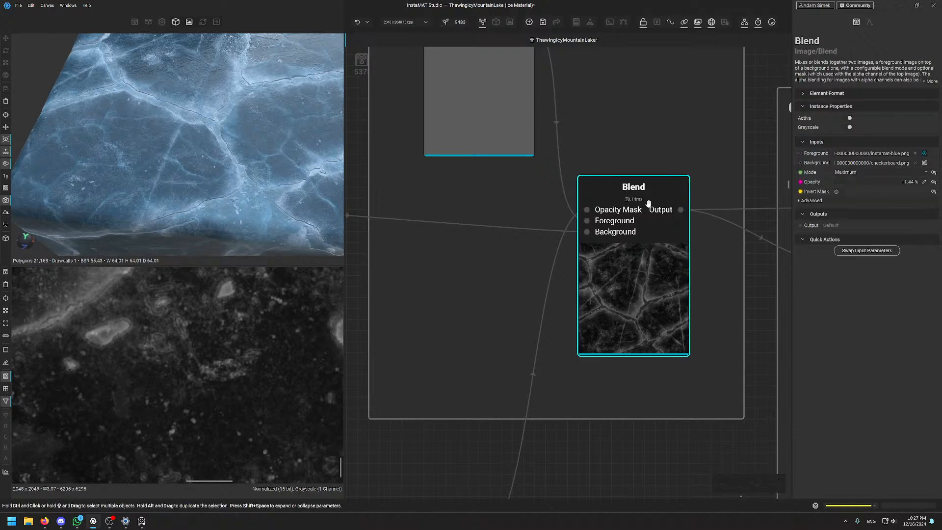
scroll(211, 368, down, 5)
scroll(212, 368, down, 3)
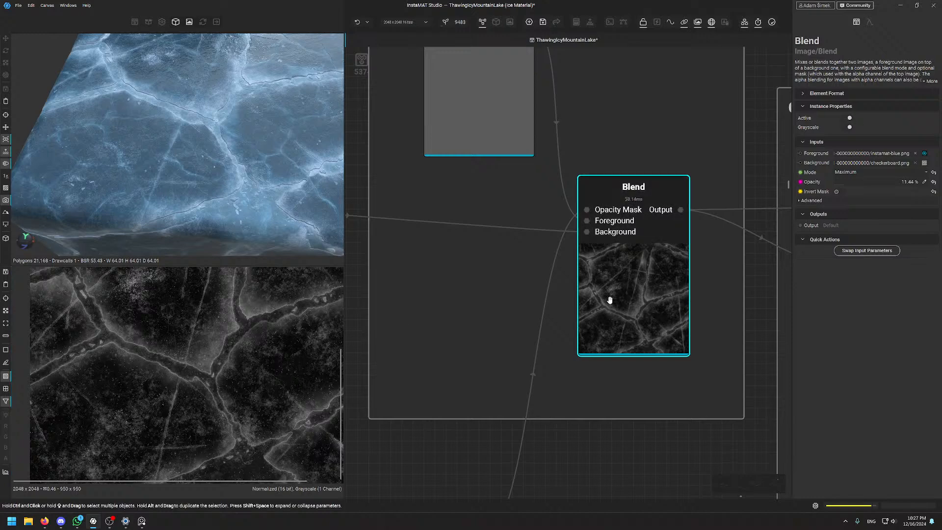
scroll(623, 274, down, 5)
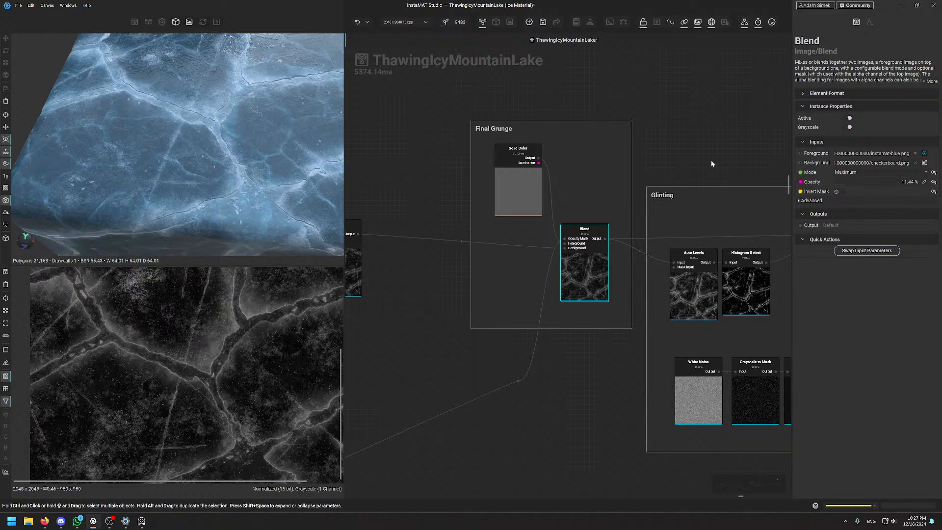
Pan the graph to the Glinting group and orbit the 3D ice plane to a new angle
middle_drag(696, 157, 529, 160)
middle_drag(604, 178, 539, 155)
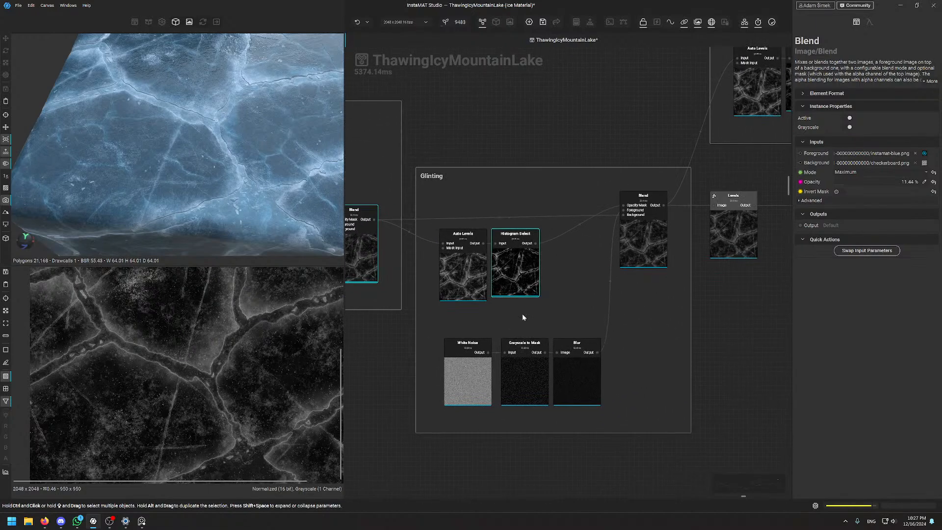
scroll(460, 366, up, 3)
scroll(452, 190, down, 4)
middle_drag(516, 101, 531, 130)
scroll(522, 184, up, 3)
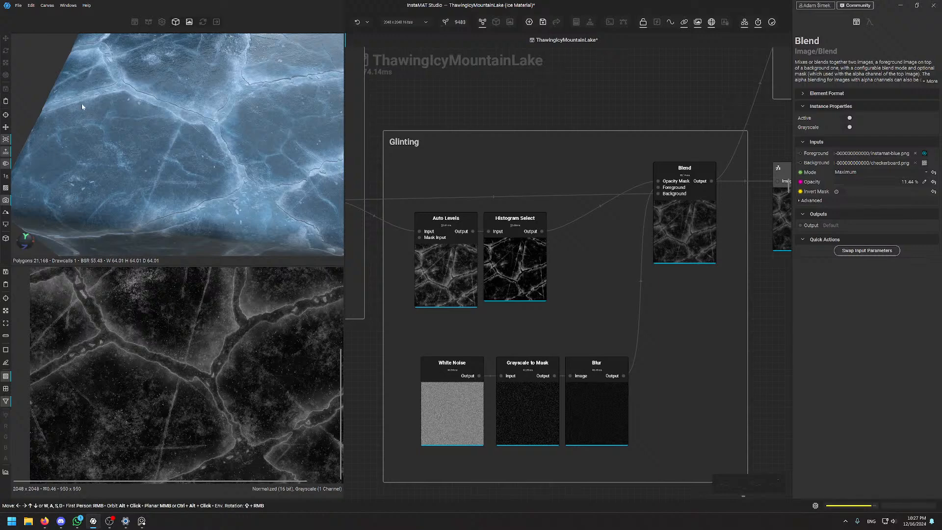
alt+drag(175, 72, 152, 115)
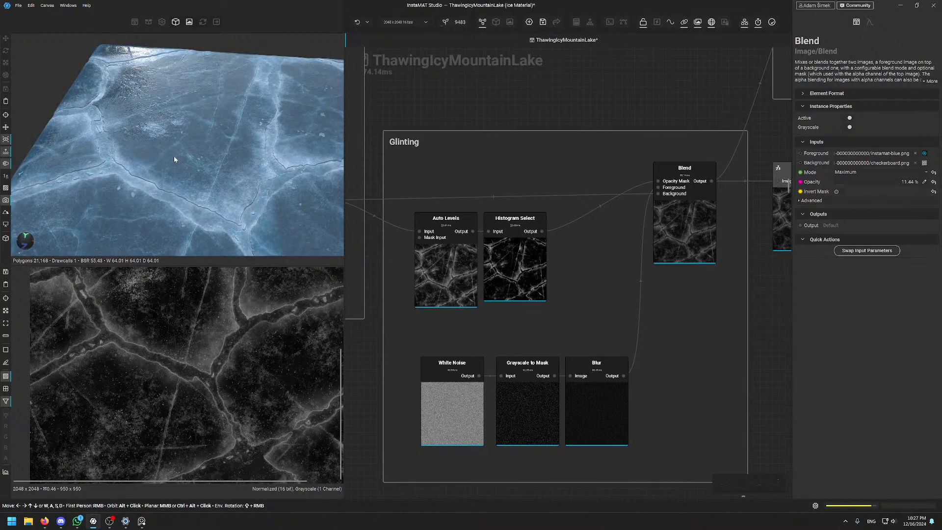
Preview the White Noise, Grayscale to Mask and blurred sparkle-dot outputs in turn
click(467, 403)
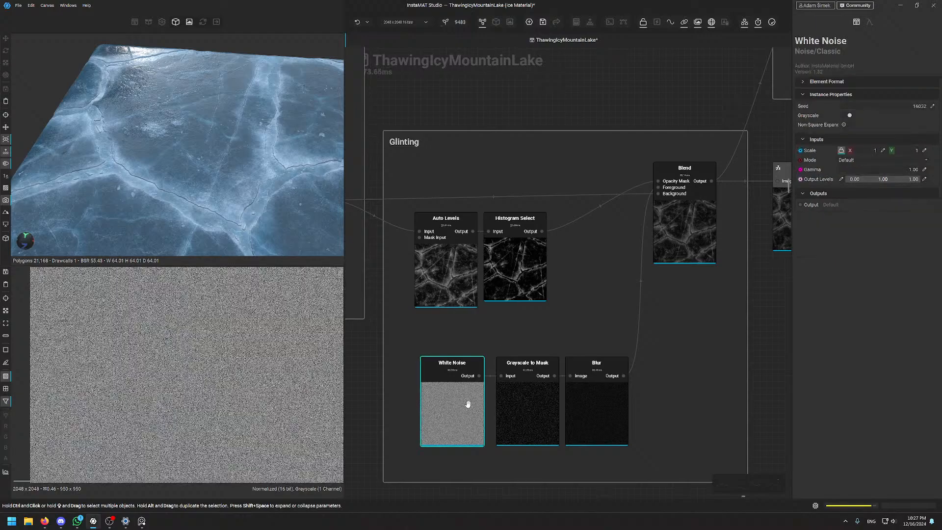
scroll(152, 337, up, 3)
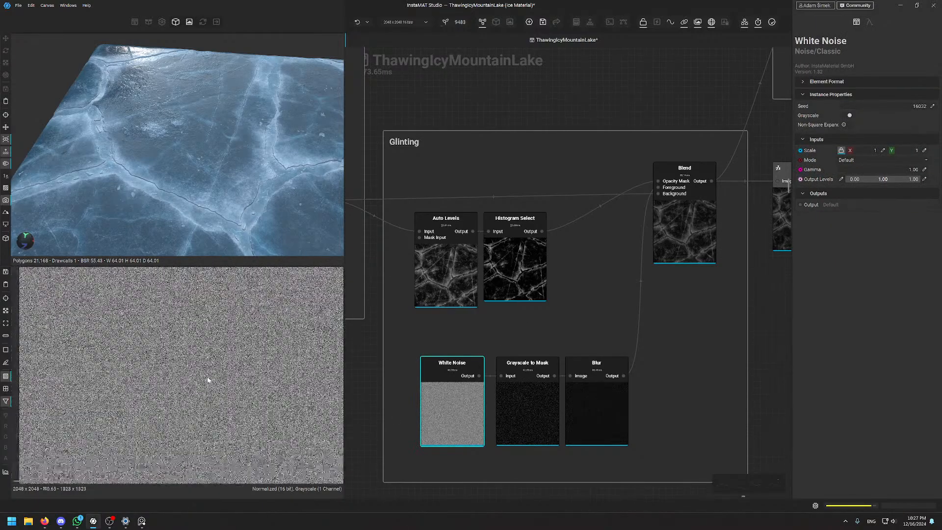
scroll(158, 313, up, 8)
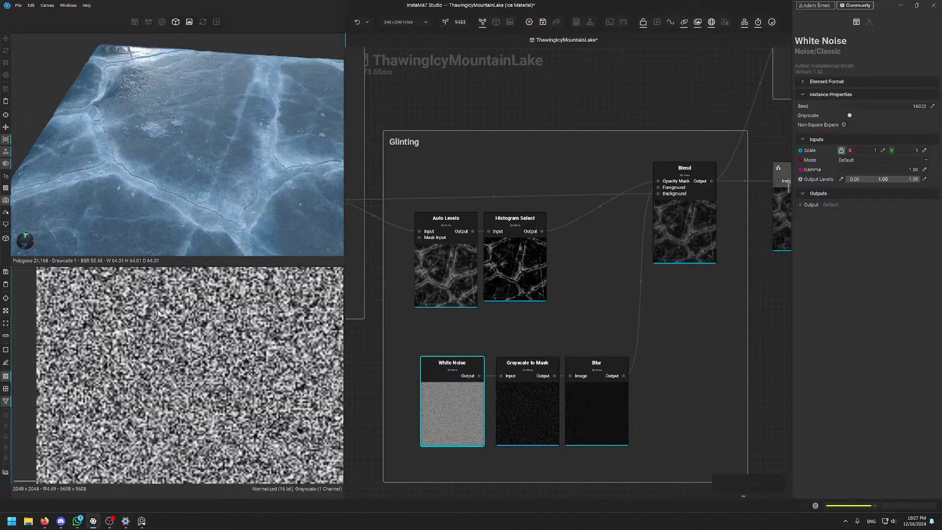
click(540, 410)
scroll(221, 358, down, 8)
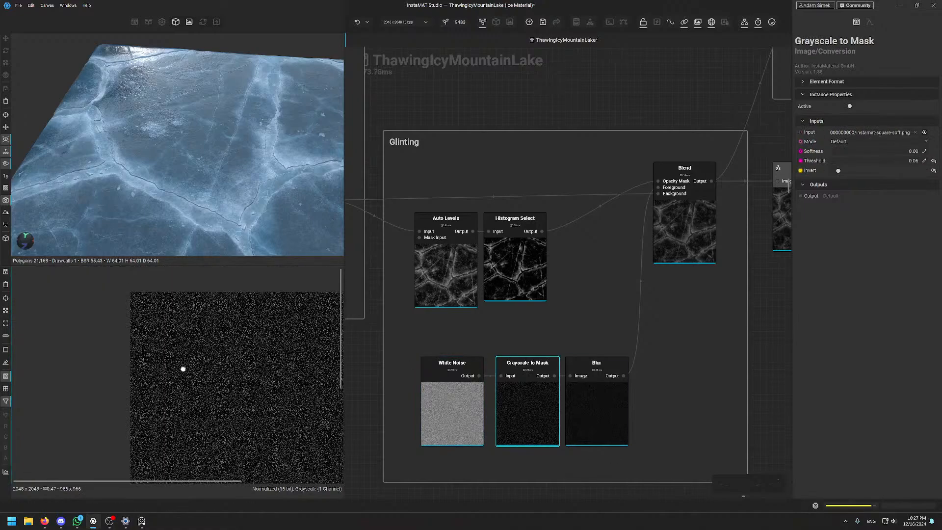
scroll(214, 363, up, 7)
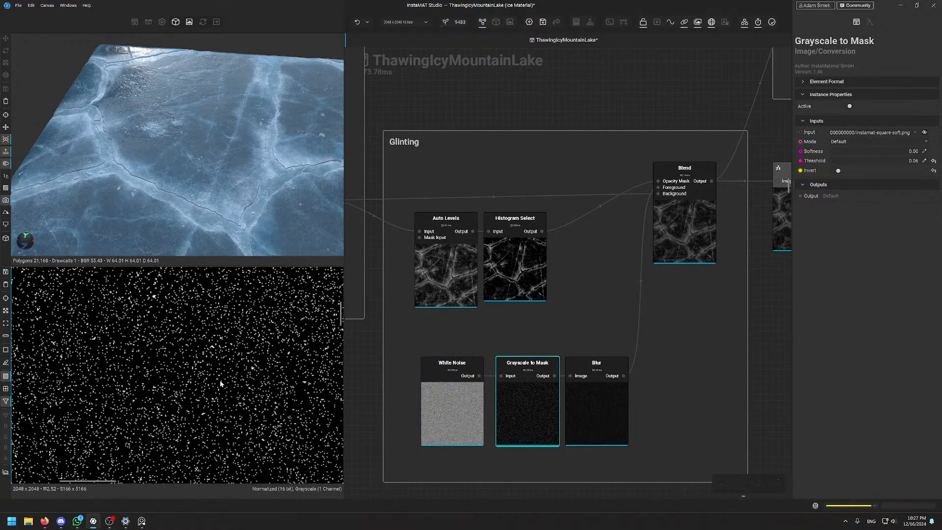
scroll(216, 378, up, 4)
click(611, 431)
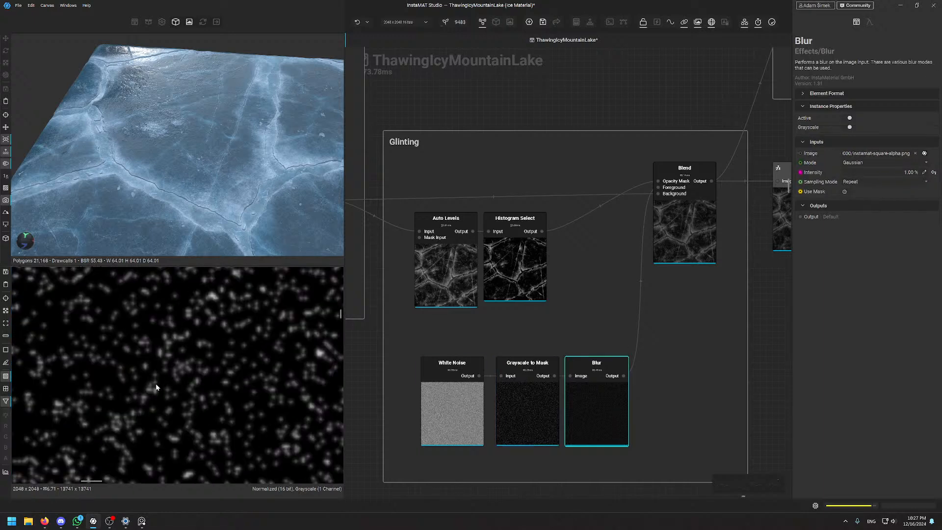
scroll(166, 346, down, 3)
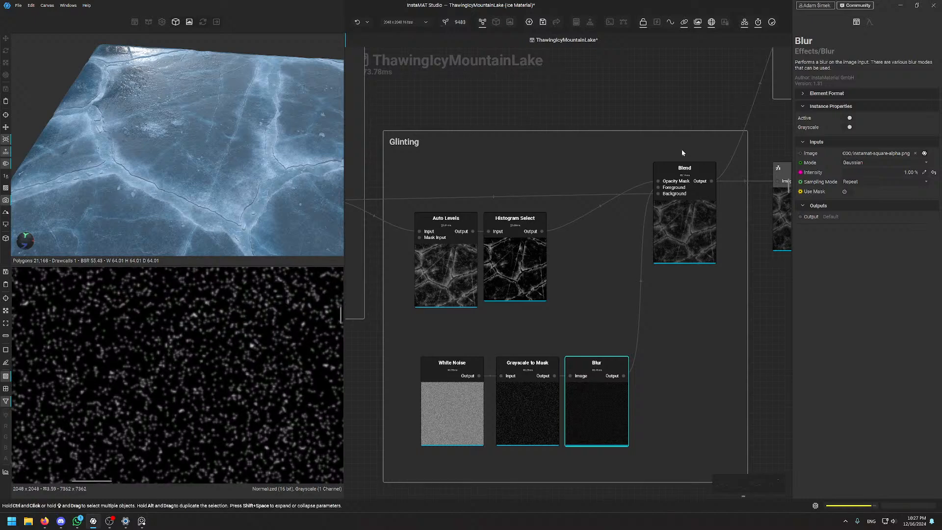
Preview the Histogram Select crack mask in the 2D view
click(511, 265)
scroll(173, 374, up, 5)
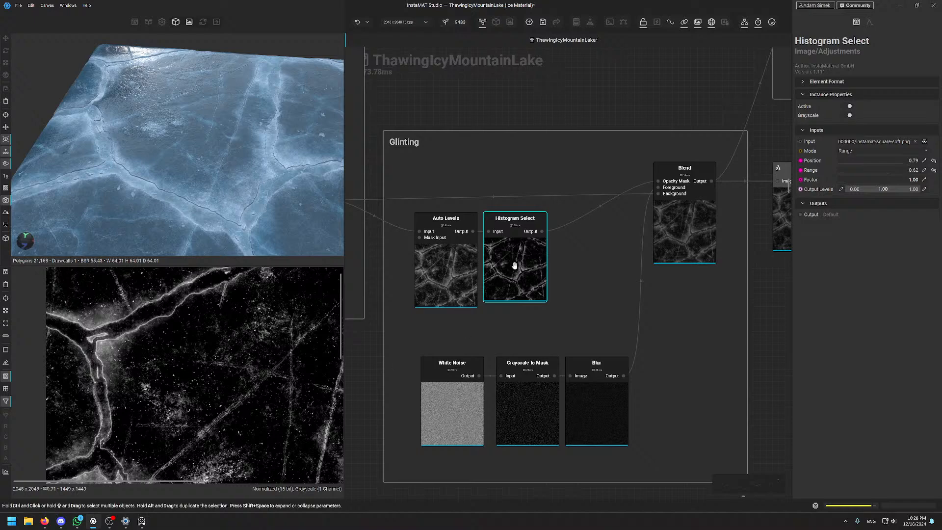
scroll(530, 258, up, 3)
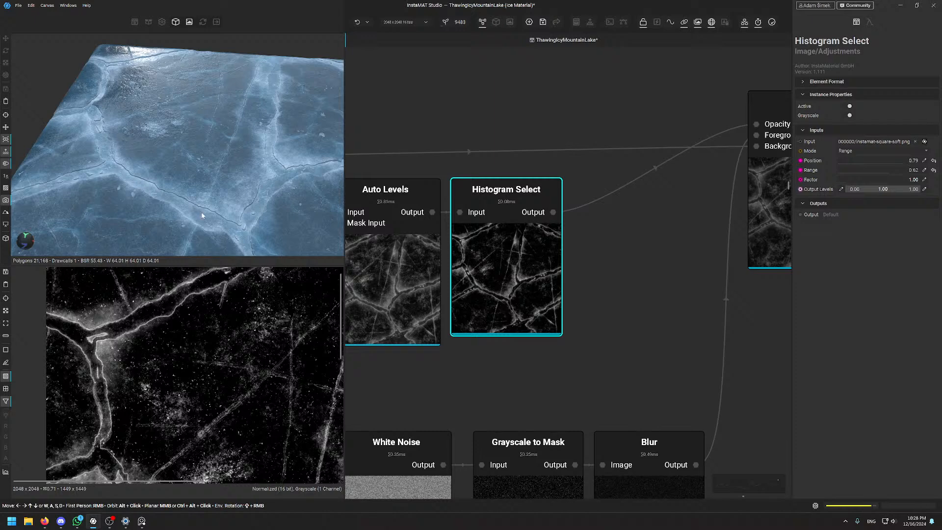
middle_drag(587, 334, 355, 380)
Check the Glinting Blend node's settings: Subtract mode at 56.36% opacity
click(543, 261)
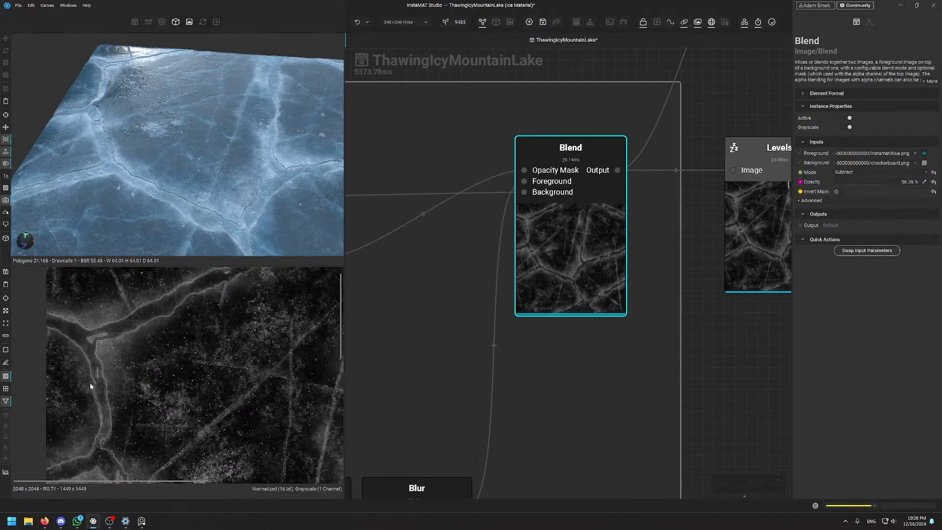
scroll(103, 373, up, 5)
scroll(608, 250, down, 4)
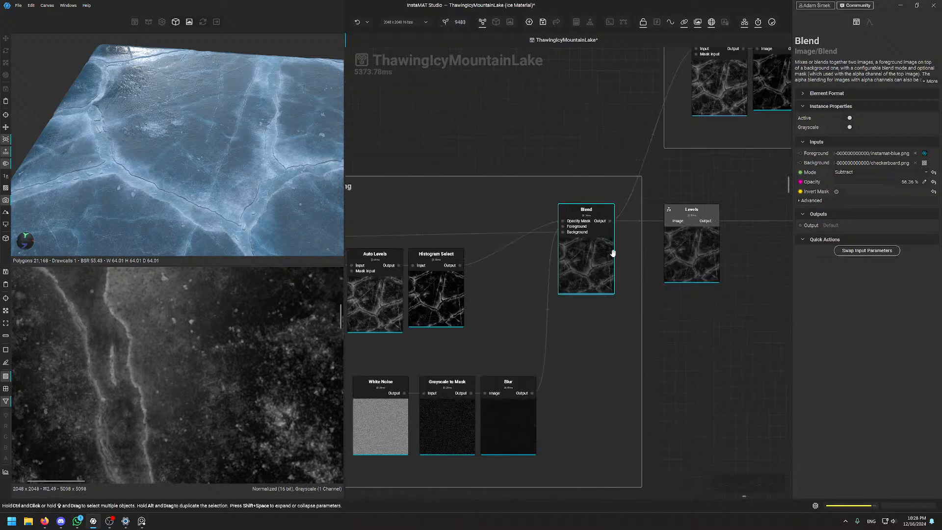
scroll(249, 395, down, 6)
scroll(489, 407, up, 3)
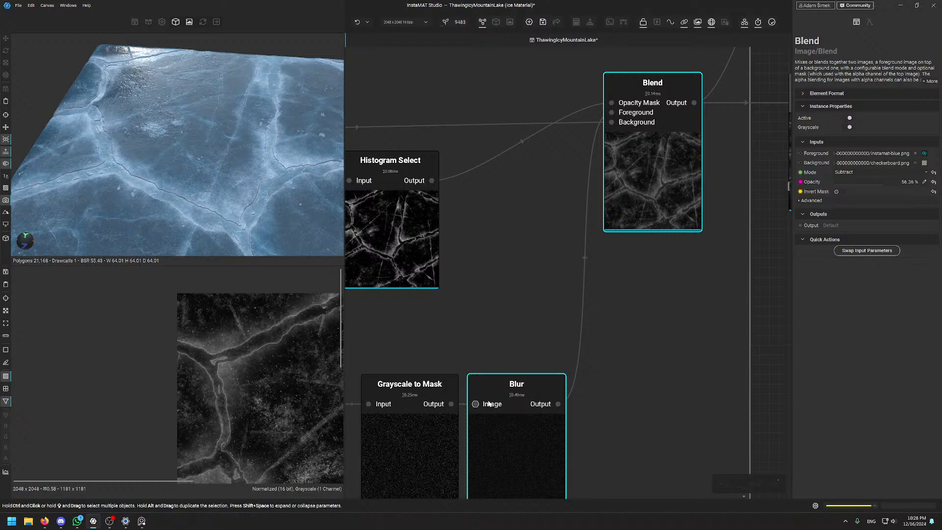
scroll(581, 304, down, 4)
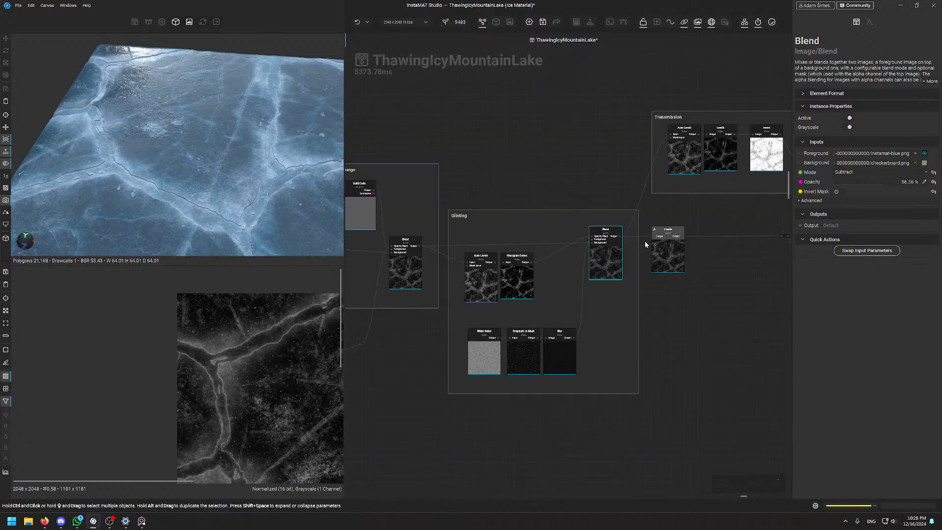
scroll(622, 247, up, 2)
Pan and zoom the graph over to the Transmission group
middle_drag(637, 141, 499, 230)
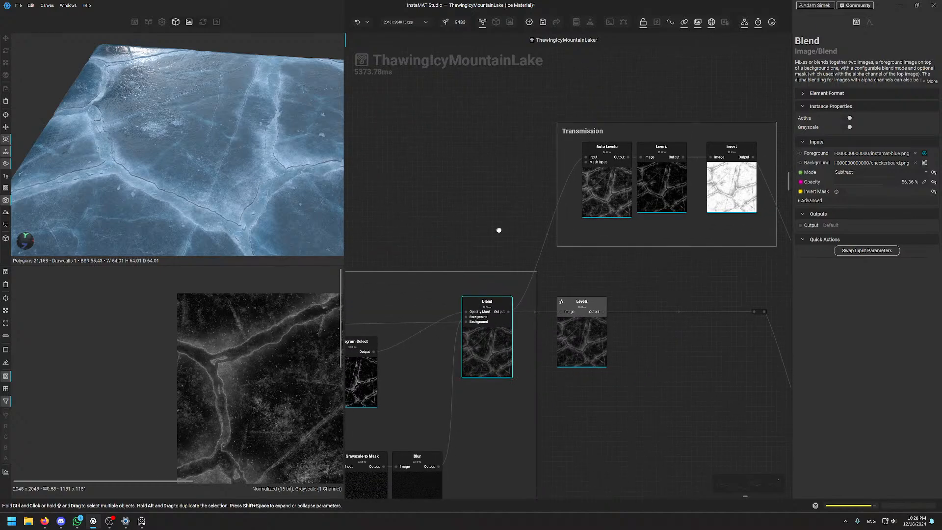
scroll(512, 252, down, 3)
middle_drag(570, 334, 508, 37)
scroll(577, 313, down, 4)
middle_drag(589, 364, 588, 462)
scroll(529, 248, up, 7)
Inspect the Transmission Auto Levels node (Luminance Balance 0.50, Output 0.00–1.00) and reframe its preview
click(597, 327)
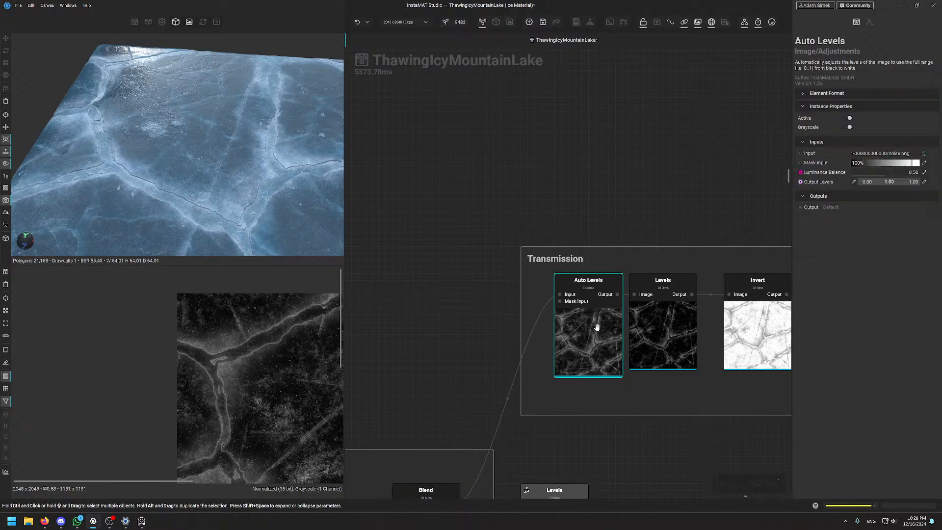
middle_drag(262, 436, 187, 421)
scroll(151, 348, down, 2)
middle_drag(216, 321, 233, 354)
scroll(197, 333, down, 5)
scroll(232, 358, up, 5)
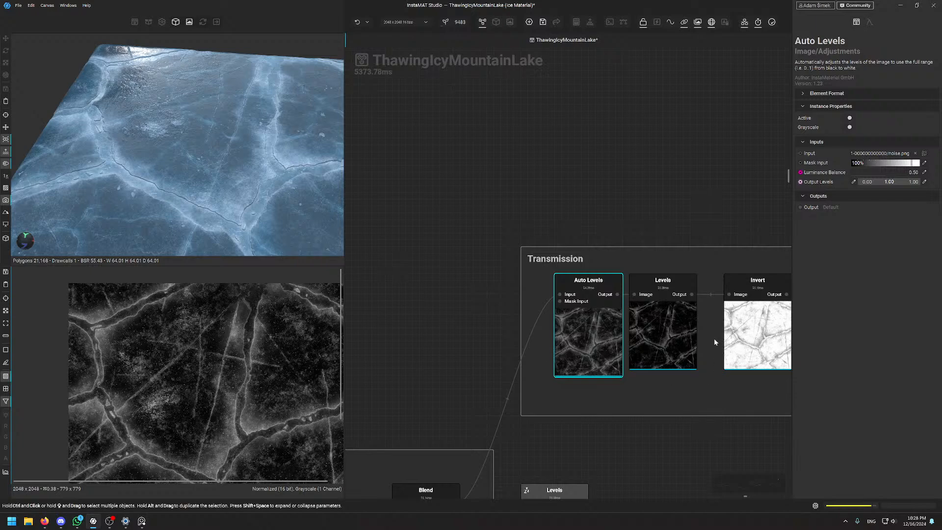
Preview the Invert node's white output in the 2D view
click(759, 334)
scroll(238, 409, up, 4)
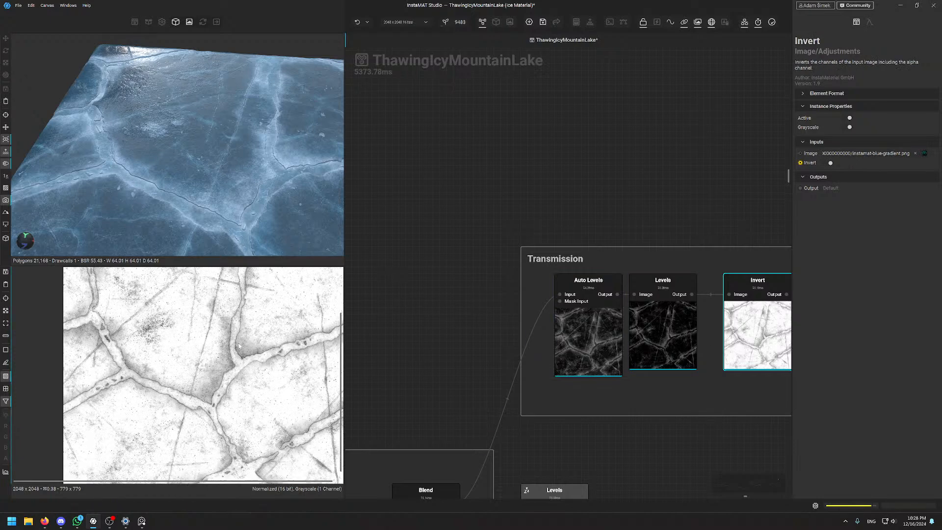
scroll(237, 360, down, 3)
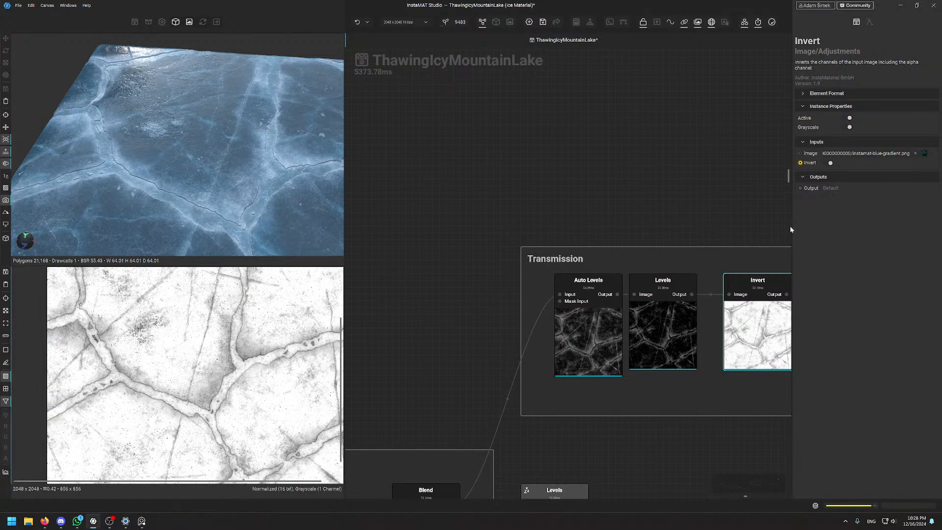
middle_drag(683, 178, 497, 177)
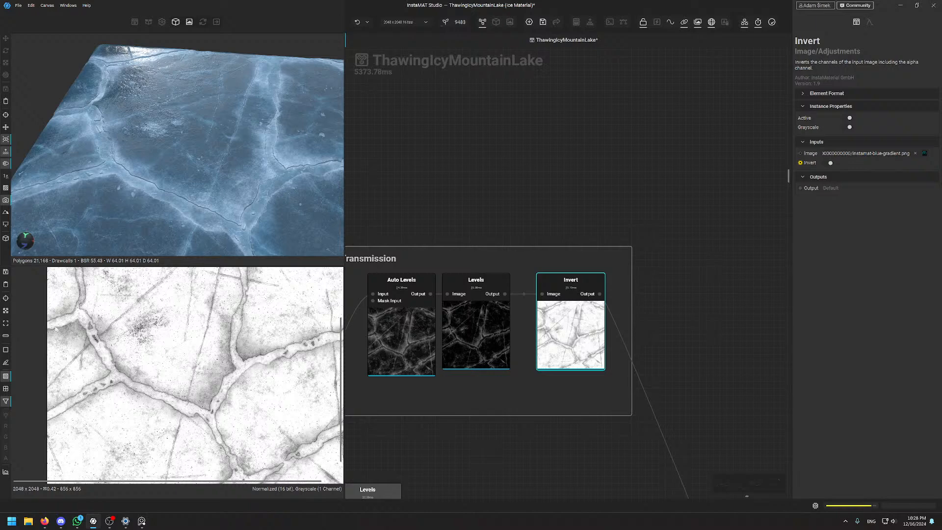
scroll(165, 391, down, 6)
scroll(170, 389, up, 10)
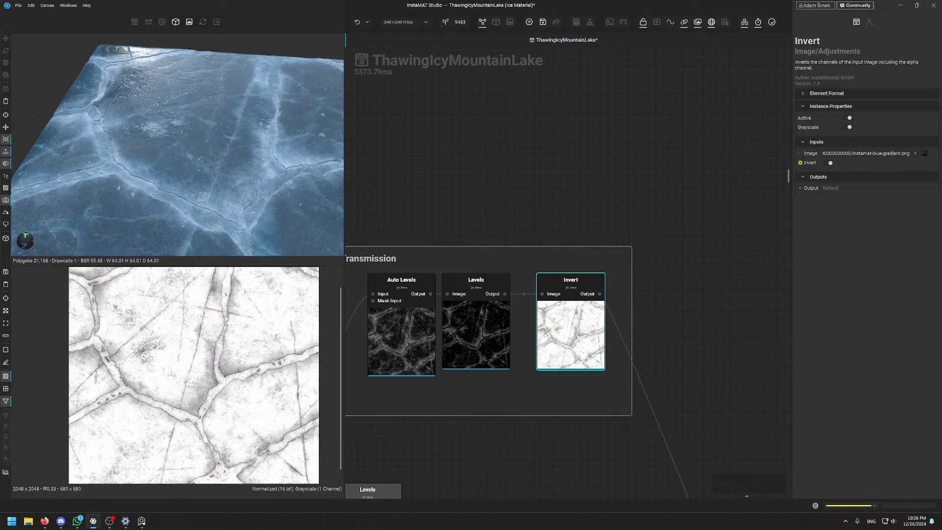
scroll(193, 370, down, 3)
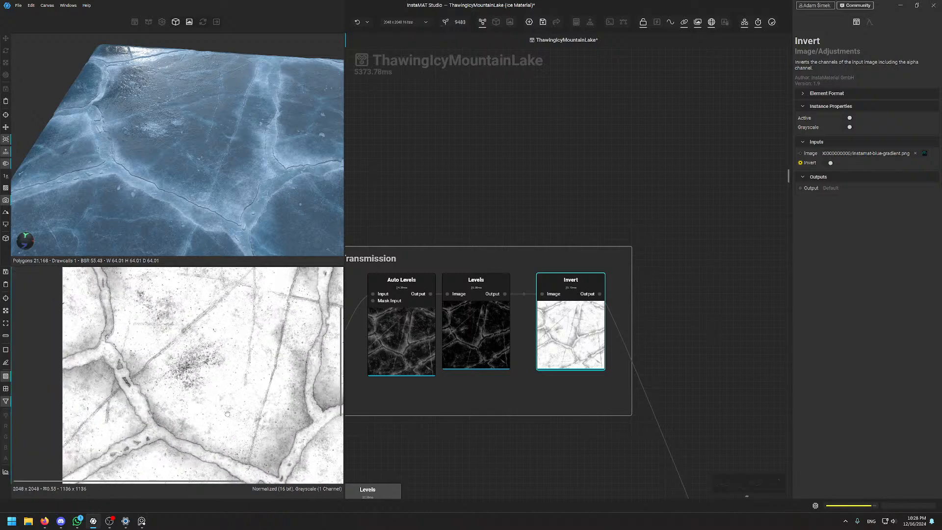
scroll(655, 373, down, 5)
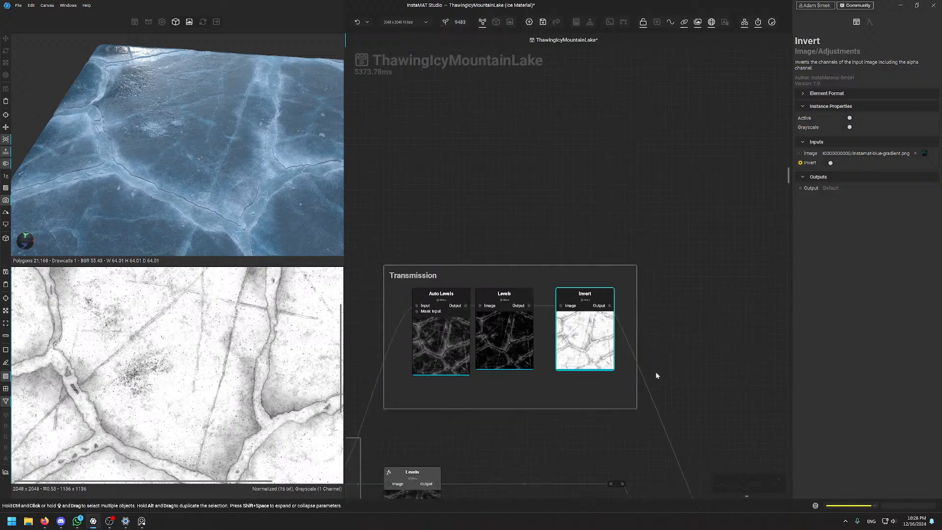
Survey the Glinting and Transmission frames together in the graph
middle_drag(637, 450, 584, 370)
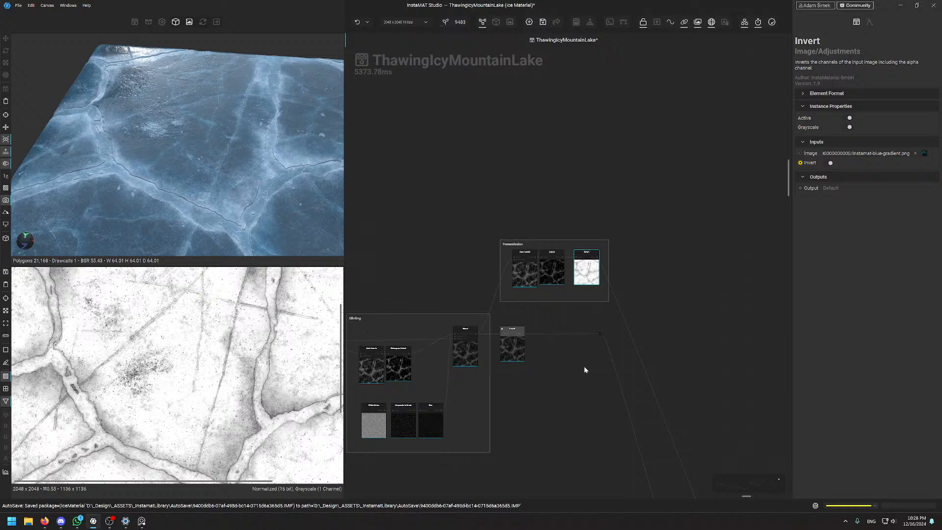
scroll(263, 400, down, 5)
scroll(168, 367, up, 5)
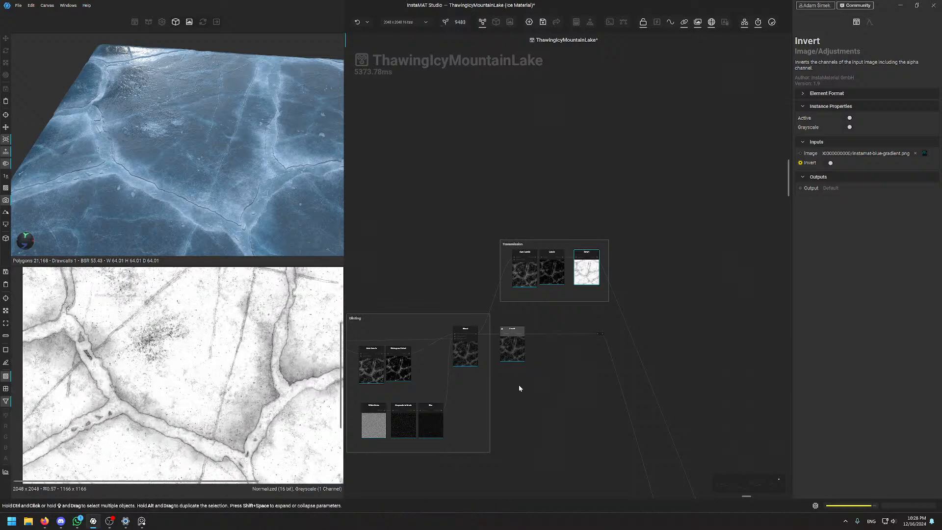
scroll(251, 425, up, 2)
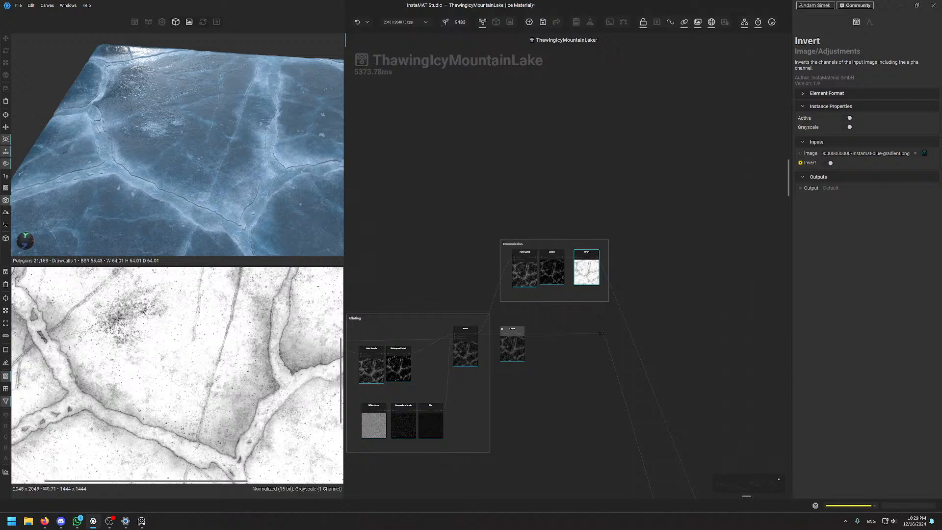
scroll(161, 376, up, 5)
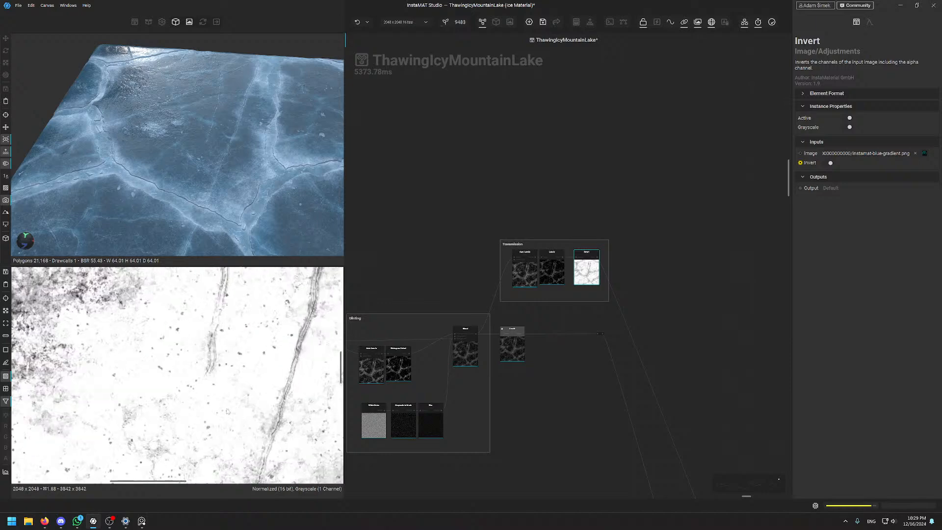
scroll(227, 423, down, 4)
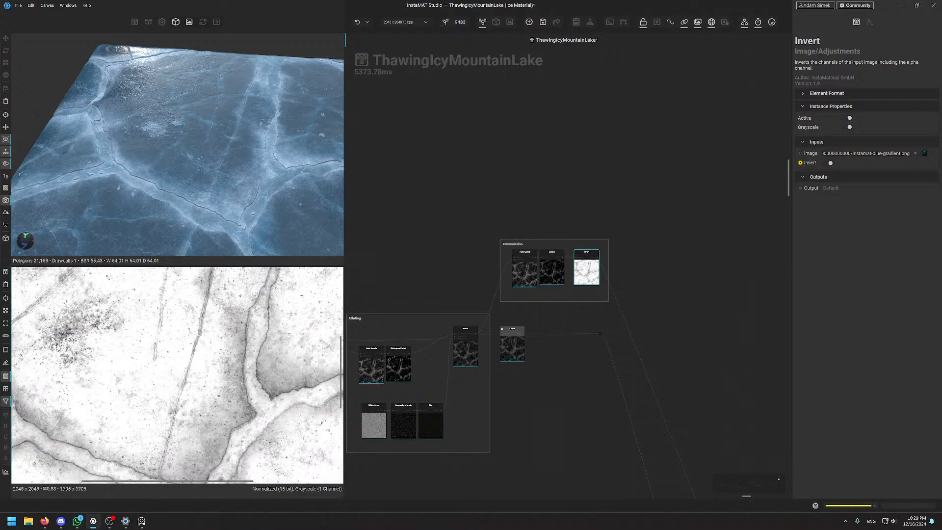
scroll(634, 359, down, 4)
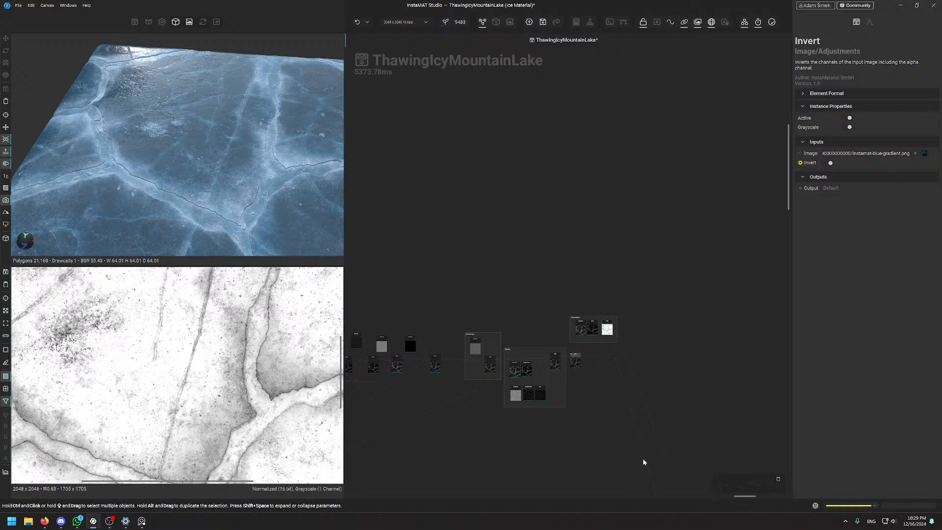
Orbit the 3D ice and swing its lighting reflection toward the upper right
alt+drag(244, 221, 298, 194)
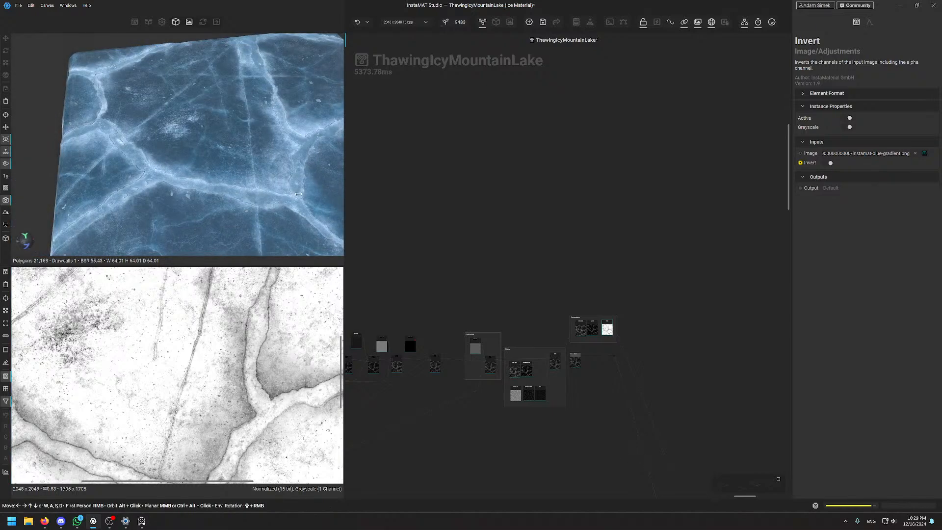
shift+right_drag(298, 194, 231, 172)
alt+drag(231, 172, 270, 141)
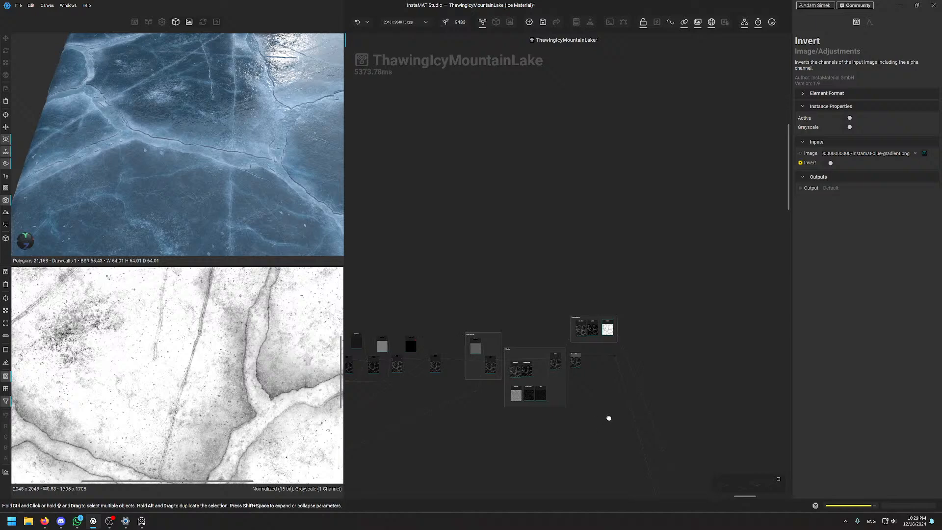
middle_drag(600, 373, 548, 231)
scroll(510, 245, up, 6)
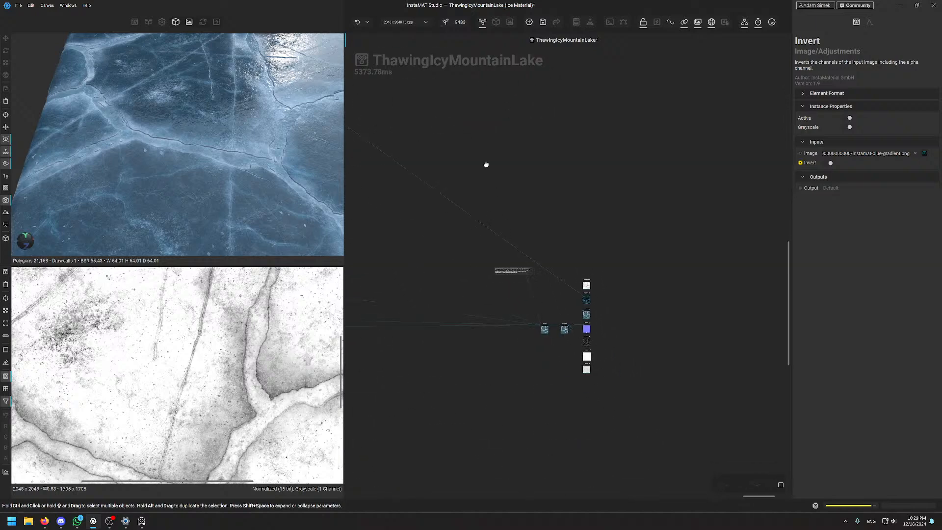
scroll(518, 267, up, 4)
Display Material Finalize settings: 20% AO darkening, 5% sharpening, 26.62% roughness normal adjust
click(517, 319)
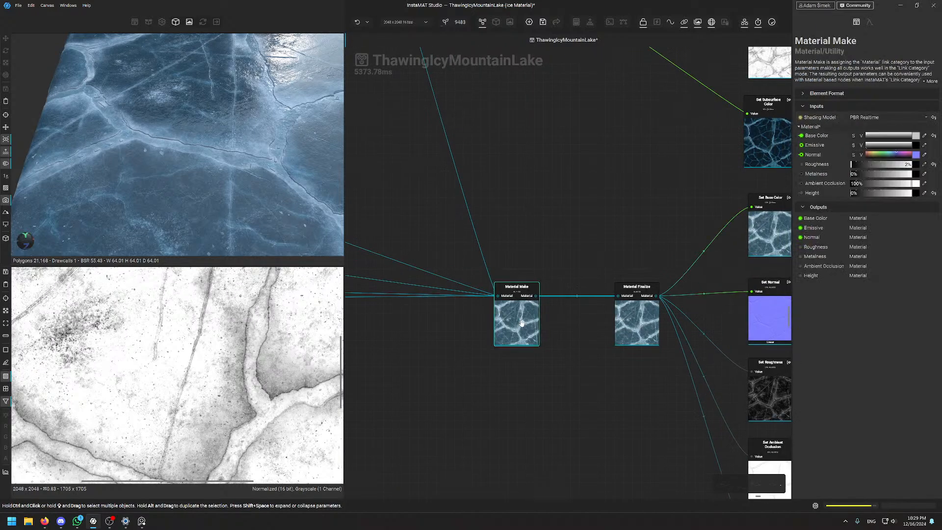
scroll(86, 375, down, 10)
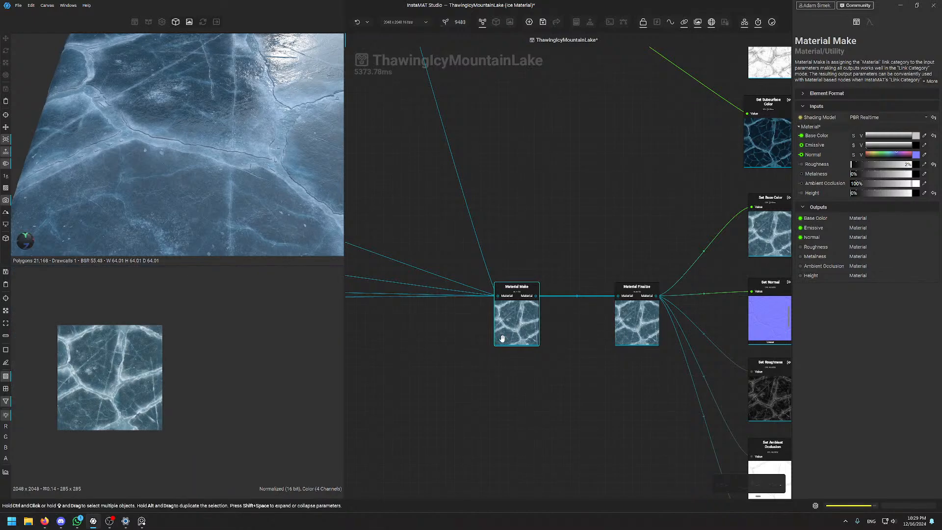
middle_drag(596, 227, 514, 240)
click(572, 323)
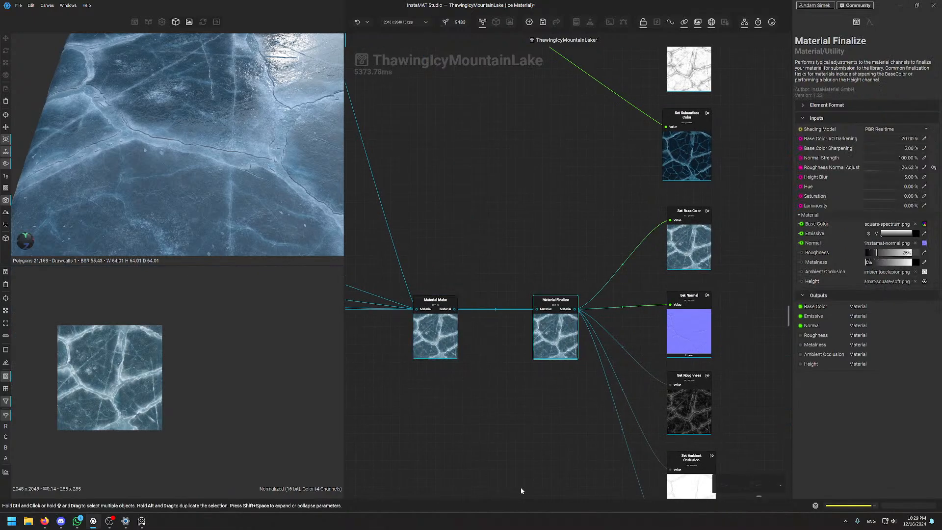
scroll(88, 376, up, 5)
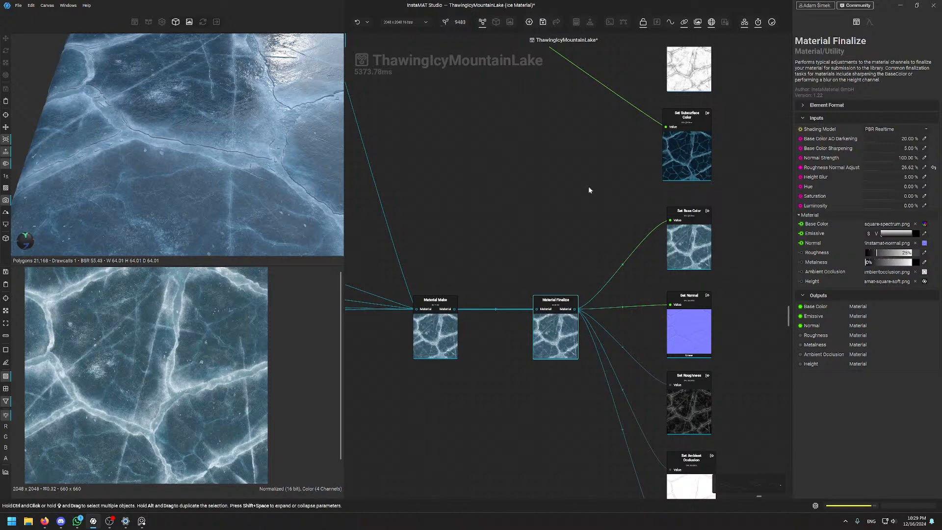
Orbit the ice slab to a low tilt and zoom out over the output nodes
alt+drag(193, 203, 197, 223)
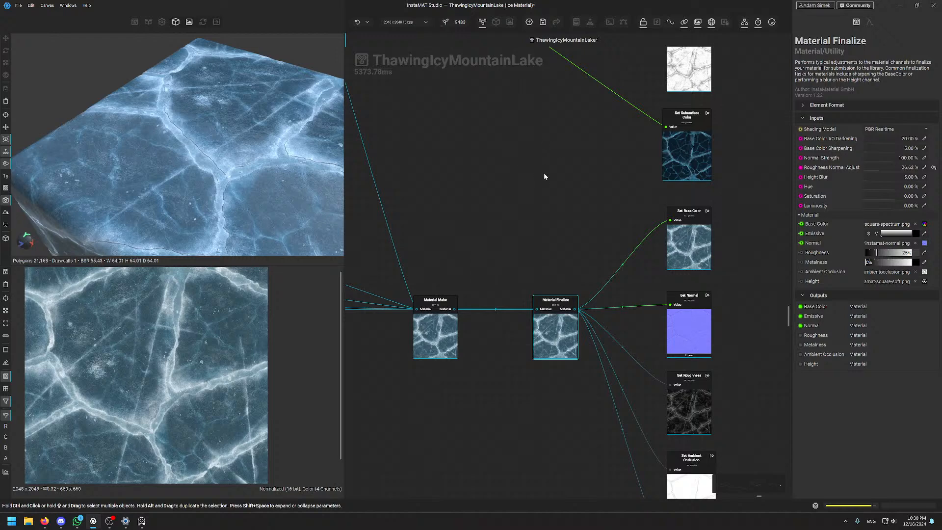
middle_drag(543, 176, 481, 318)
scroll(567, 127, down, 4)
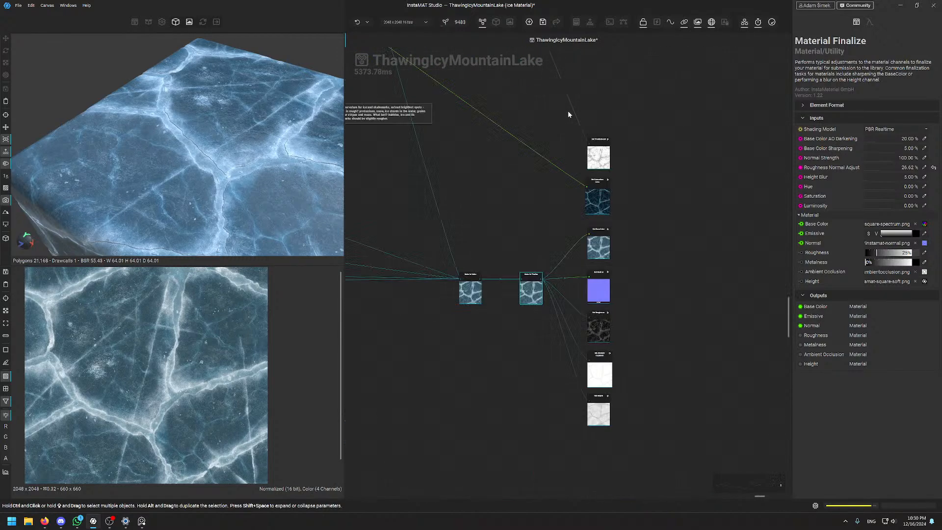
scroll(568, 113, down, 2)
middle_drag(561, 126, 577, 395)
scroll(535, 354, down, 5)
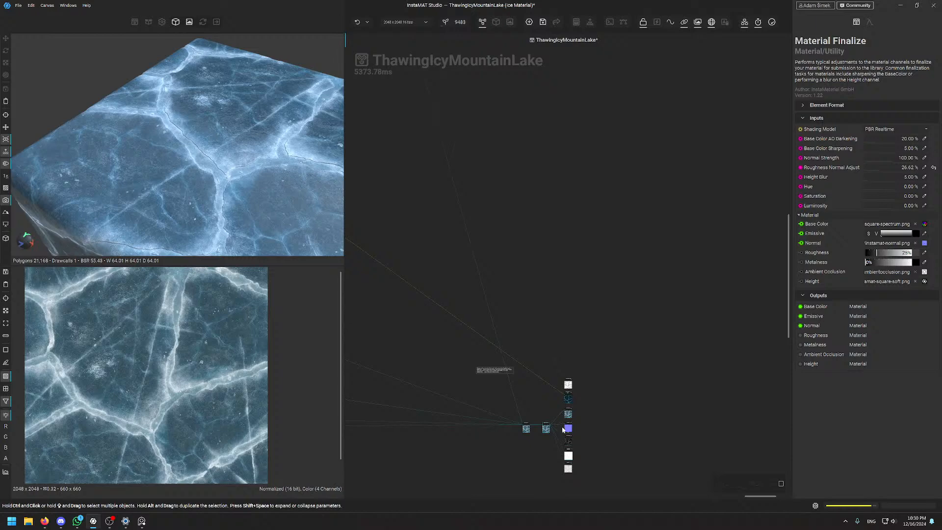
scroll(563, 429, up, 6)
Show the graph's seven outputs and Intensity 0.04, and preview Set Subsurface Color
click(487, 208)
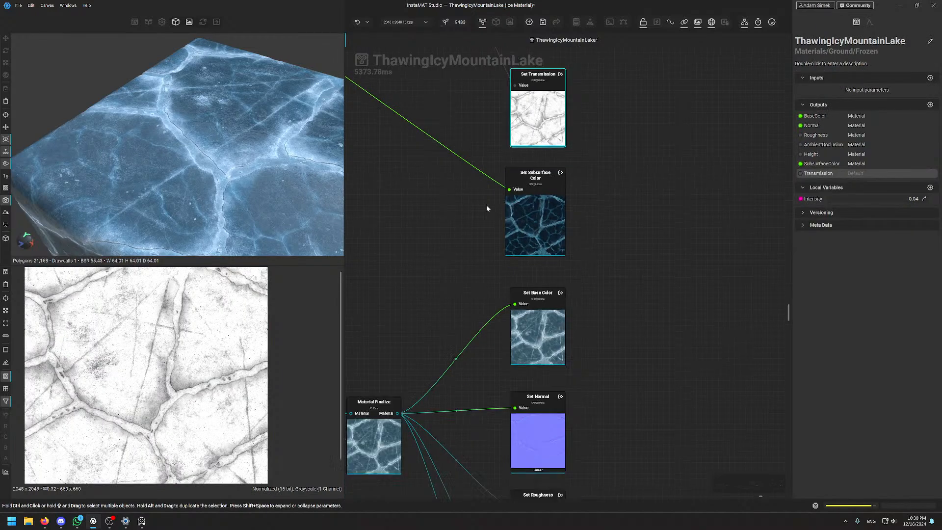
scroll(497, 251, down, 3)
scroll(566, 223, up, 4)
click(566, 224)
middle_drag(470, 289, 558, 223)
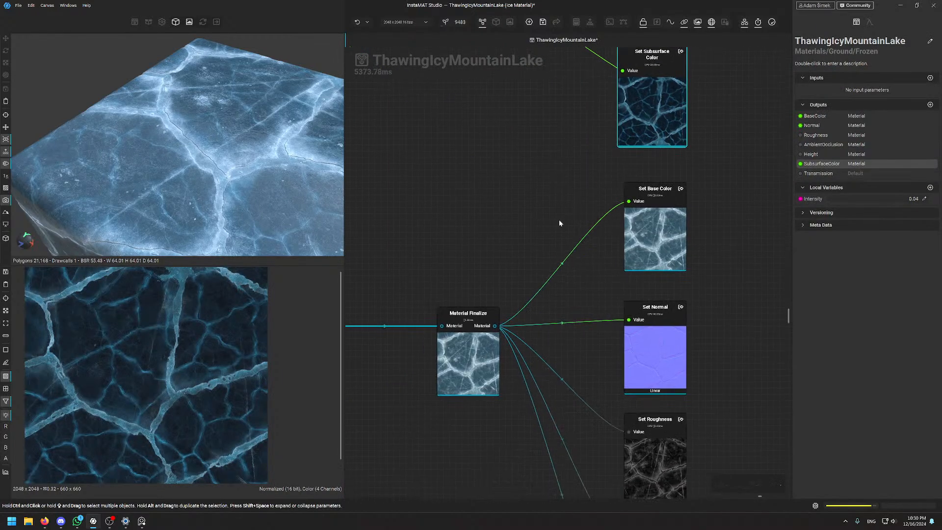
scroll(559, 223, down, 4)
middle_drag(451, 272, 536, 270)
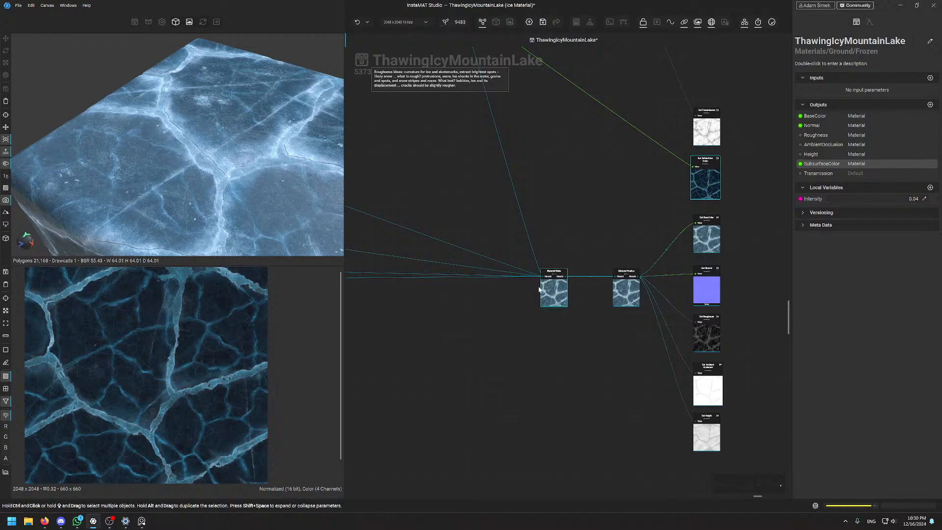
Review Material Make's shading model list unchanged, then return to the sRGB Subsurface Color output
click(553, 293)
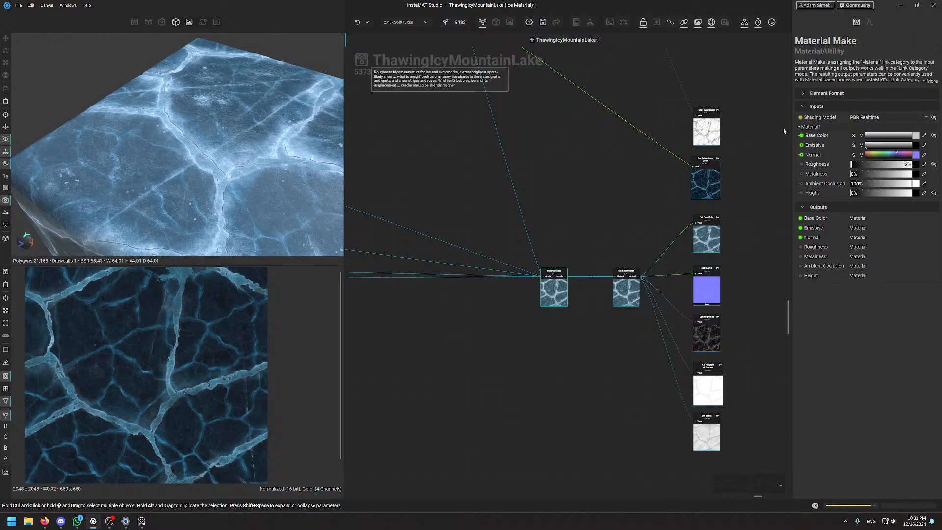
click(882, 117)
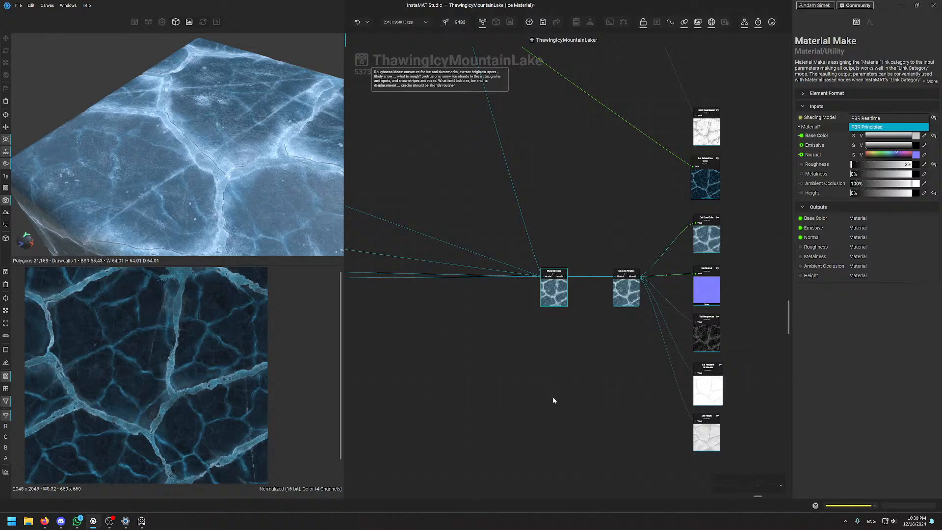
click(630, 298)
click(620, 201)
middle_drag(621, 225, 546, 240)
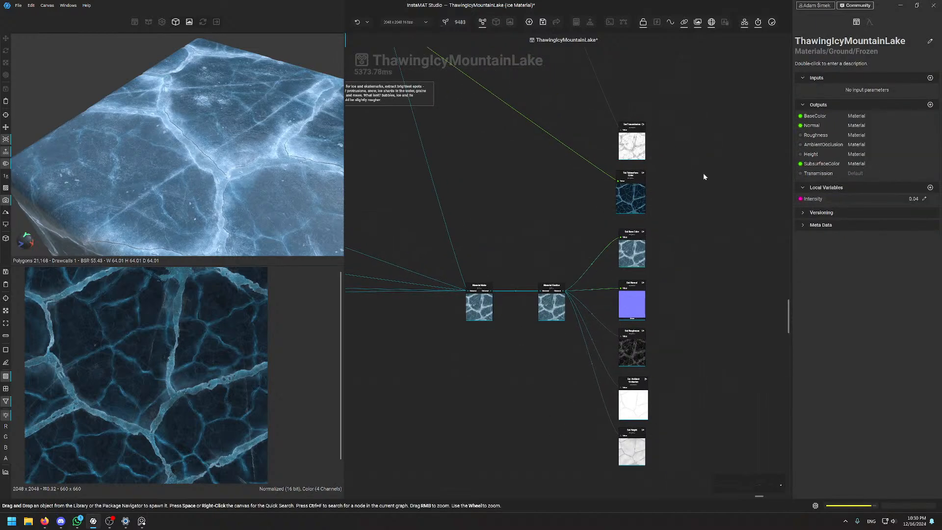
click(638, 191)
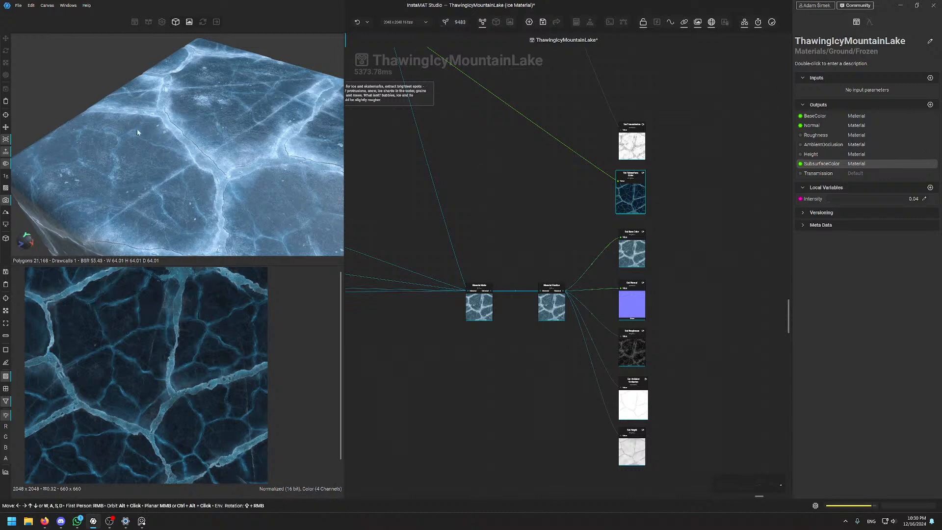
Frame the ice cube in the 3D preview with the F key and orbit it to an angle
key(f)
alt+drag(153, 68, 135, 129)
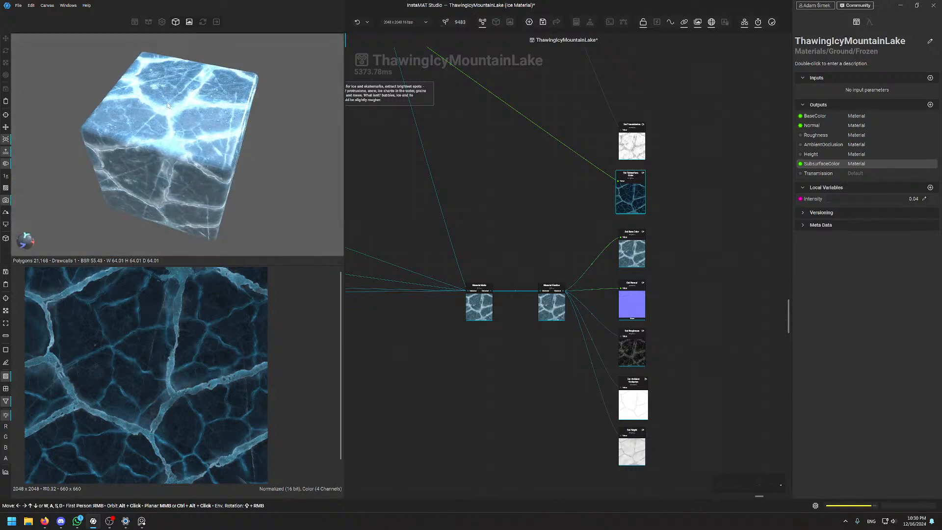
scroll(172, 98, up, 3)
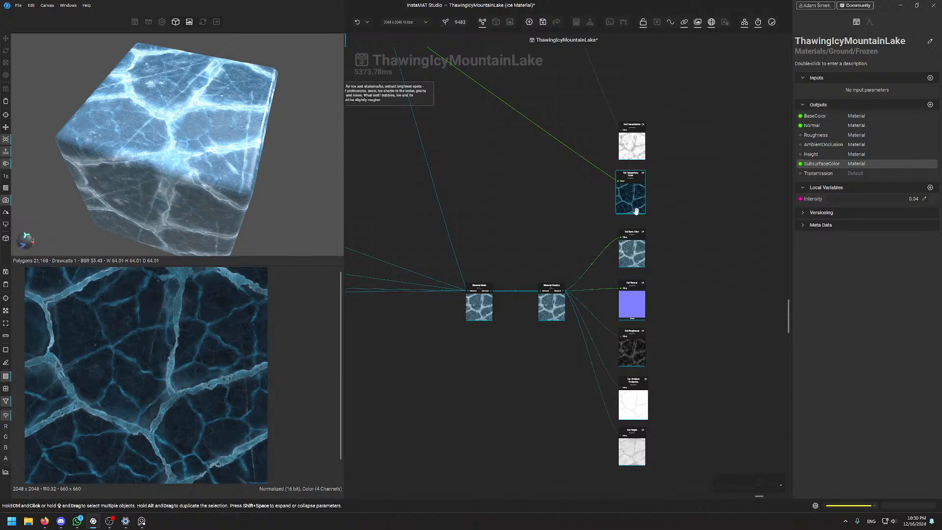
scroll(652, 182, up, 2)
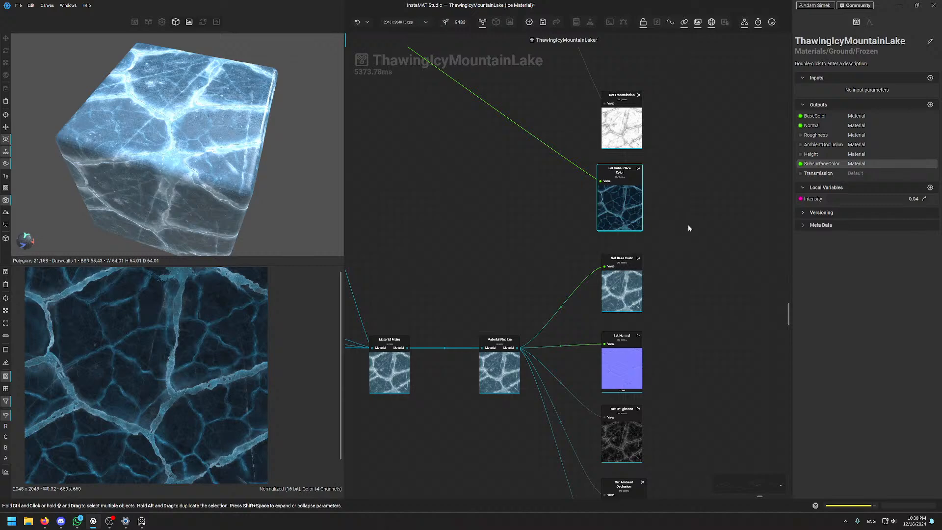
Preview the base colour, normal, roughness and ambient occlusion outputs in the 2D view
middle_drag(654, 332, 616, 200)
scroll(584, 146, up, 5)
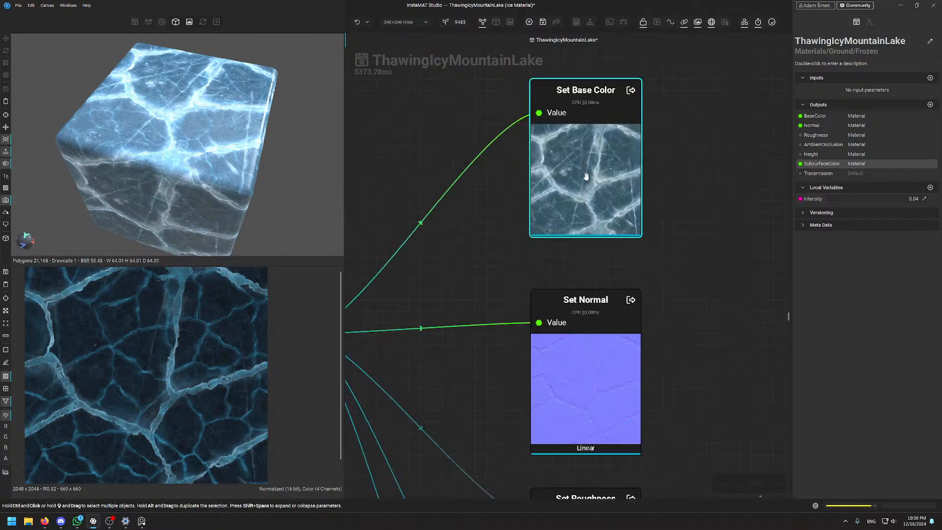
click(586, 176)
middle_drag(657, 374, 657, 210)
click(587, 222)
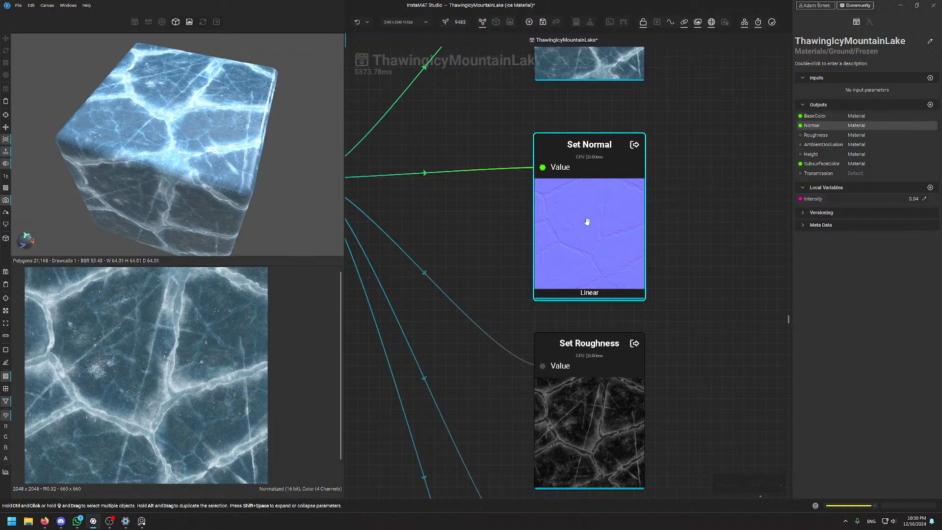
middle_drag(682, 437, 684, 190)
click(614, 185)
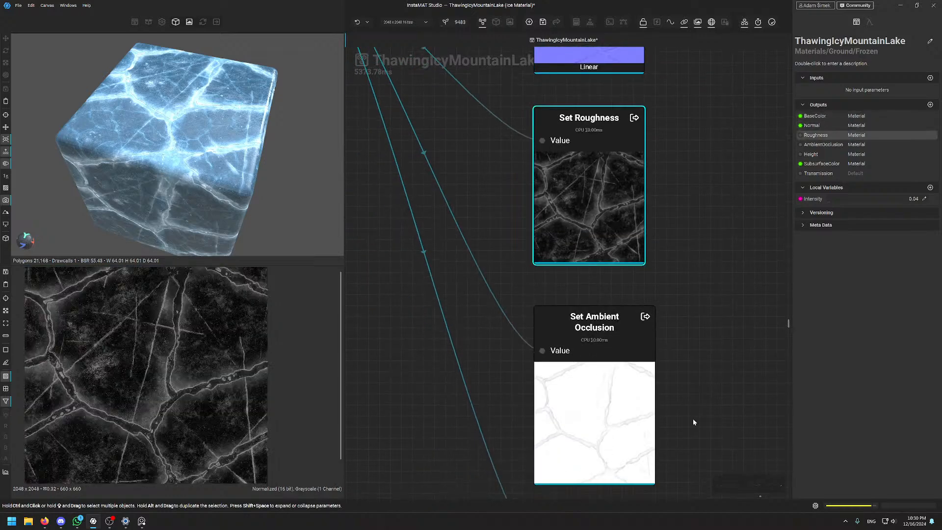
middle_drag(693, 422, 683, 187)
click(568, 171)
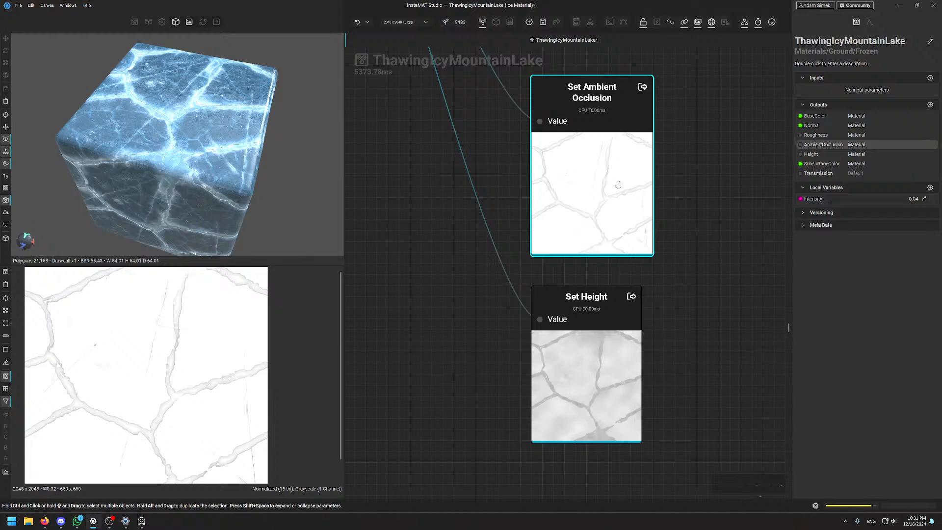
Preview the Set Height crack map and frame all output nodes beside Material Finalize
click(669, 322)
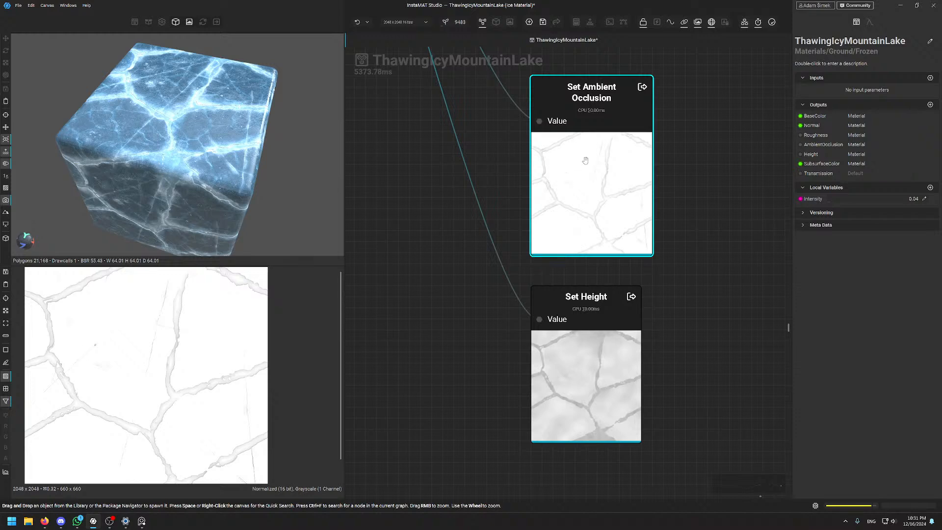
click(683, 214)
scroll(680, 156, down, 5)
middle_drag(678, 149, 655, 168)
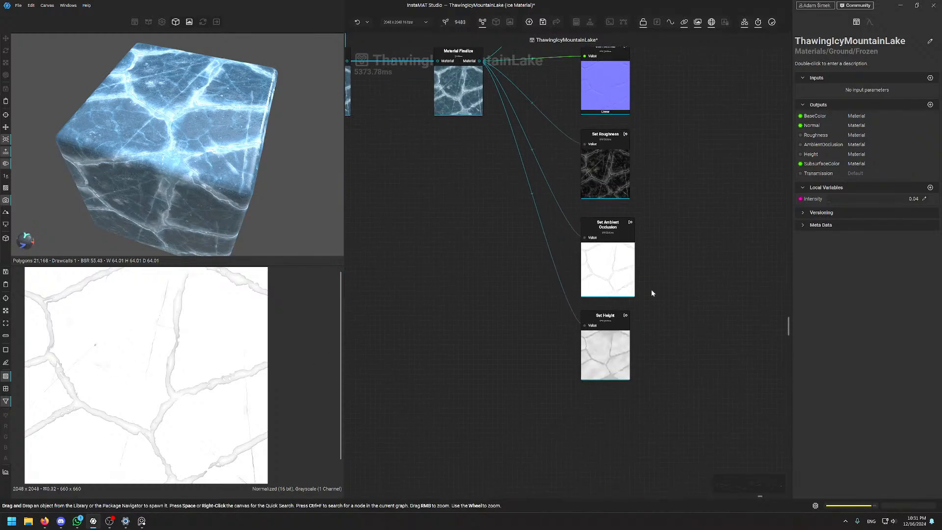
scroll(638, 343, up, 4)
click(623, 356)
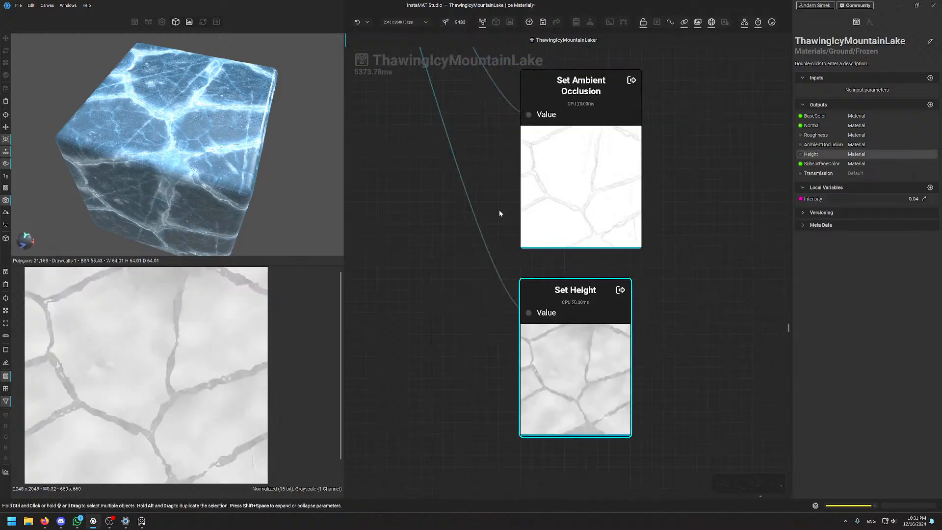
scroll(498, 211, down, 4)
middle_drag(472, 105, 522, 468)
scroll(506, 360, down, 4)
middle_drag(481, 330, 546, 113)
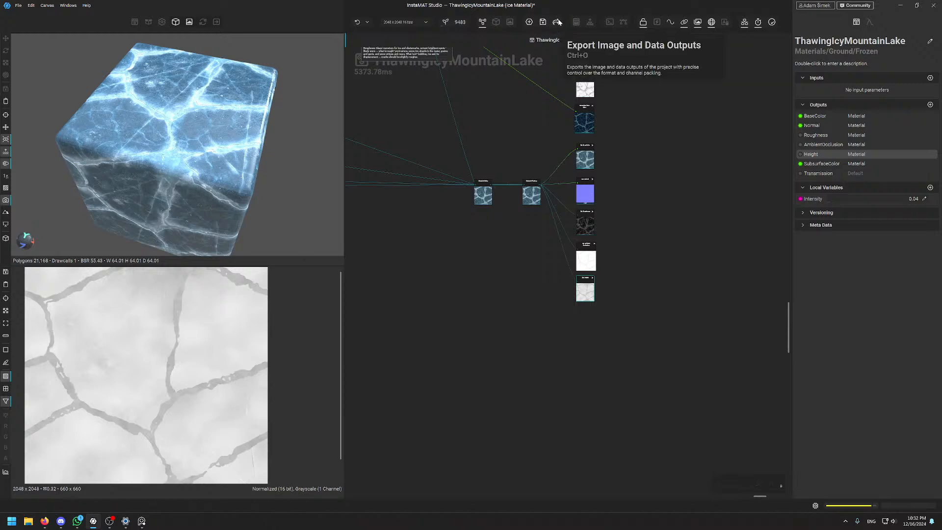
click(558, 22)
drag(465, 96, 508, 99)
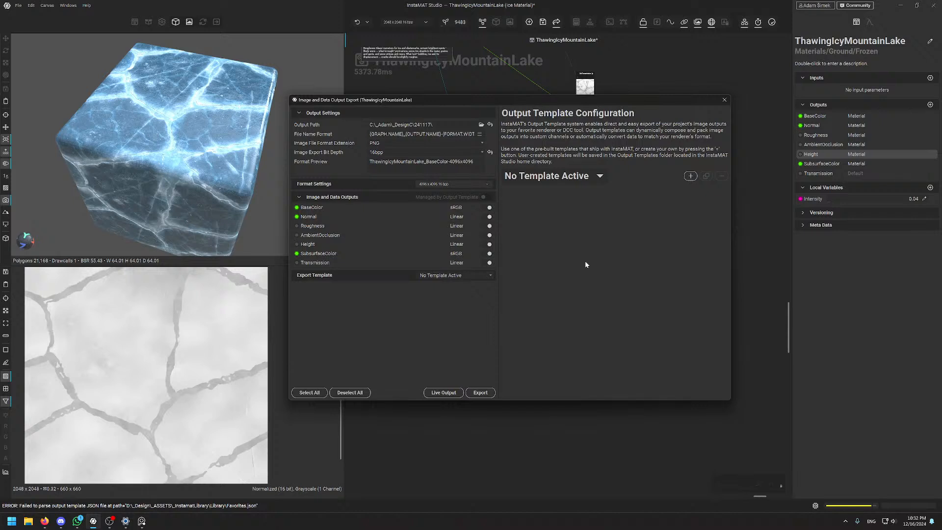
click(578, 176)
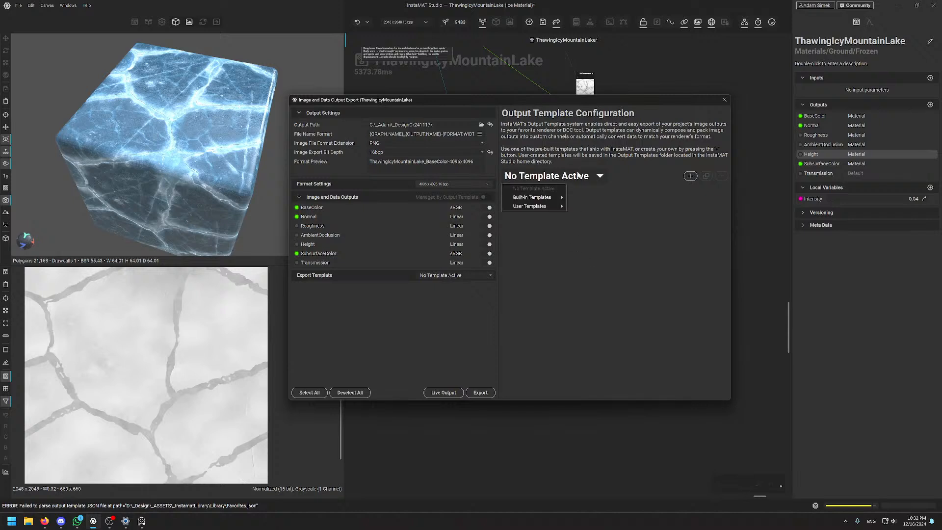
mouse_move(539, 206)
click(612, 208)
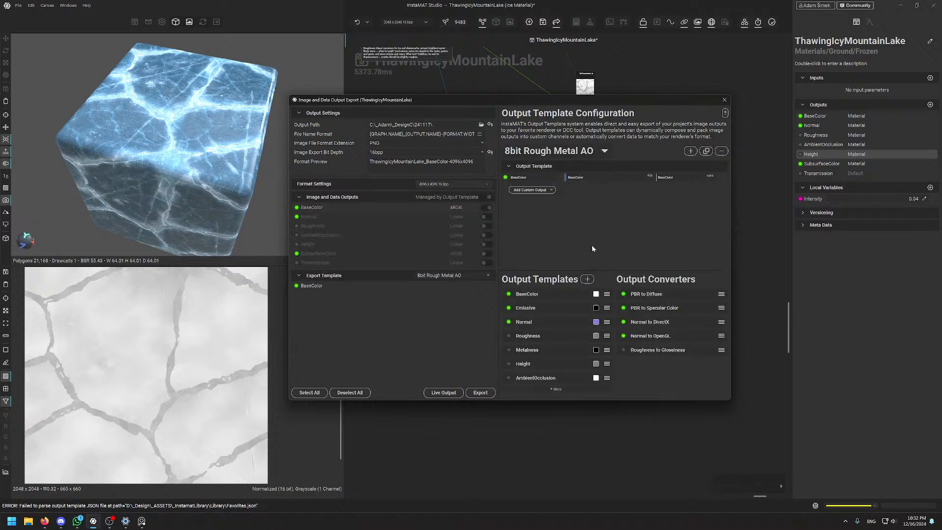
click(555, 150)
click(550, 163)
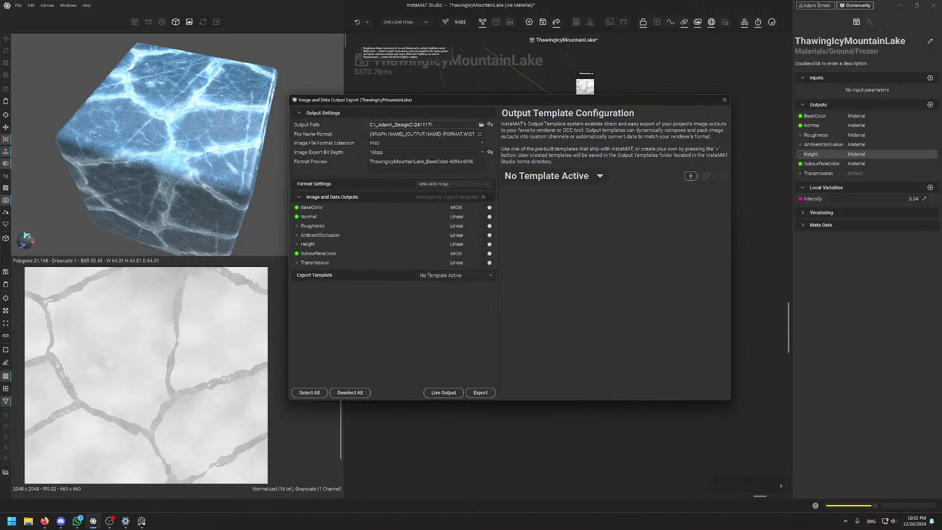
click(426, 124)
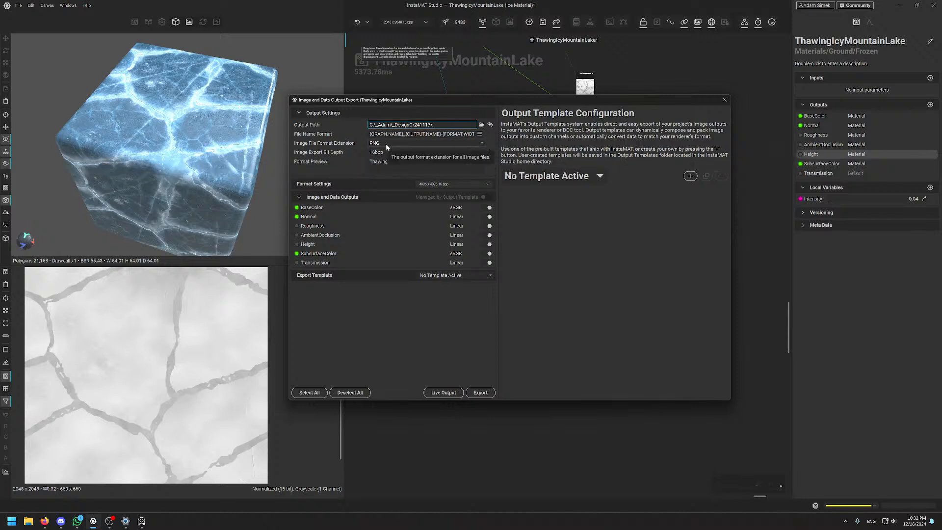
click(415, 142)
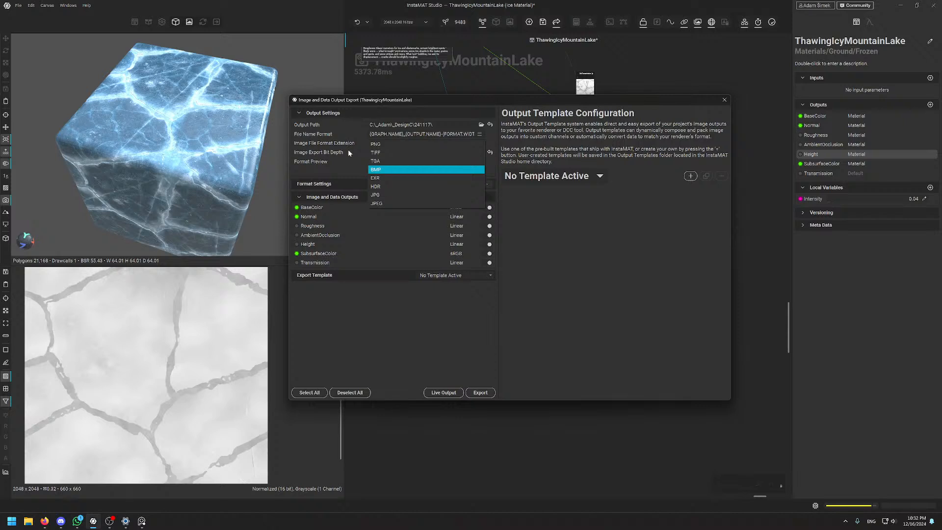
click(317, 169)
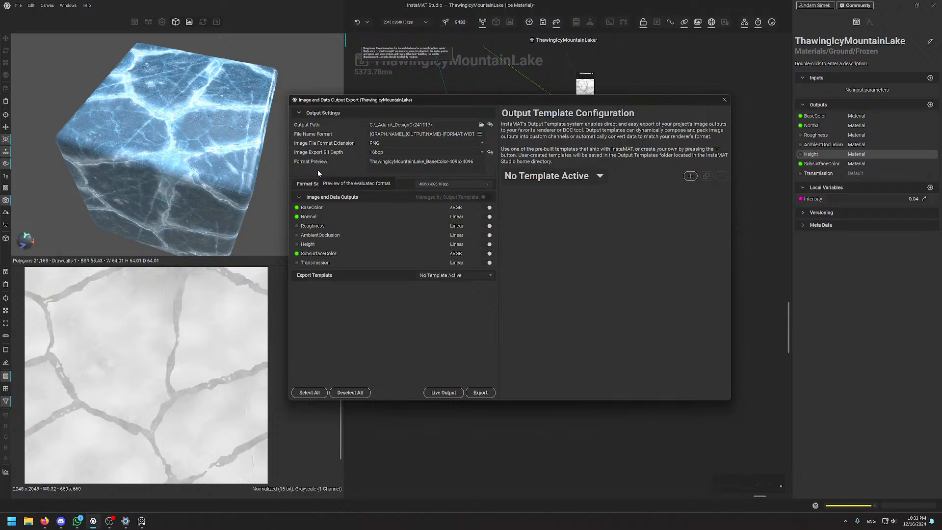
click(476, 185)
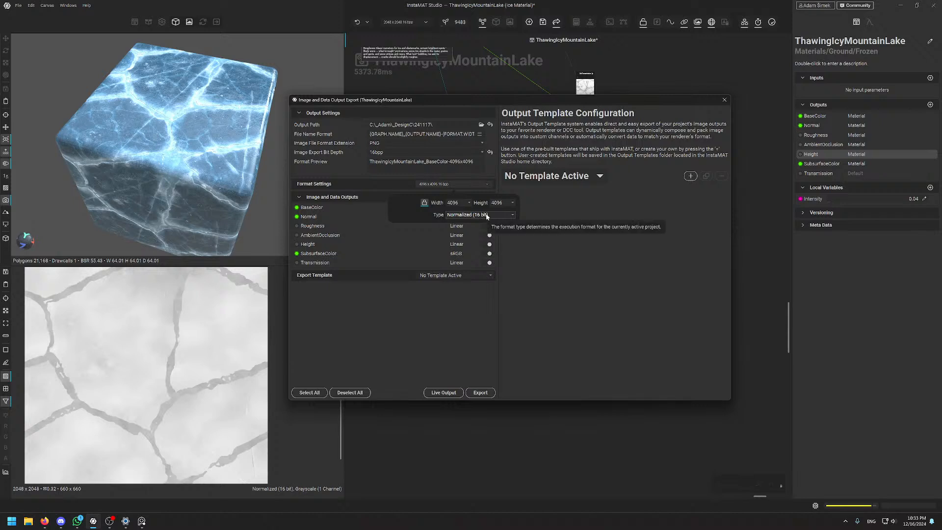
click(426, 184)
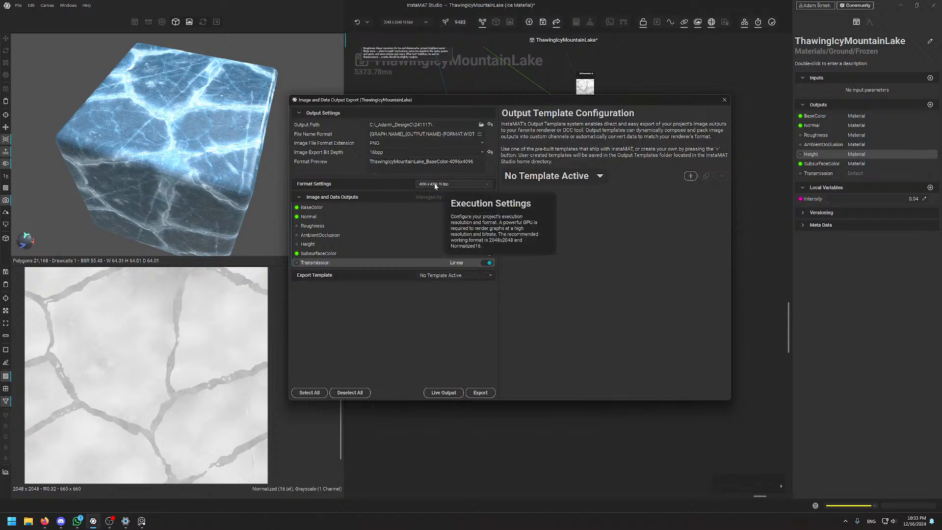
click(400, 154)
click(399, 156)
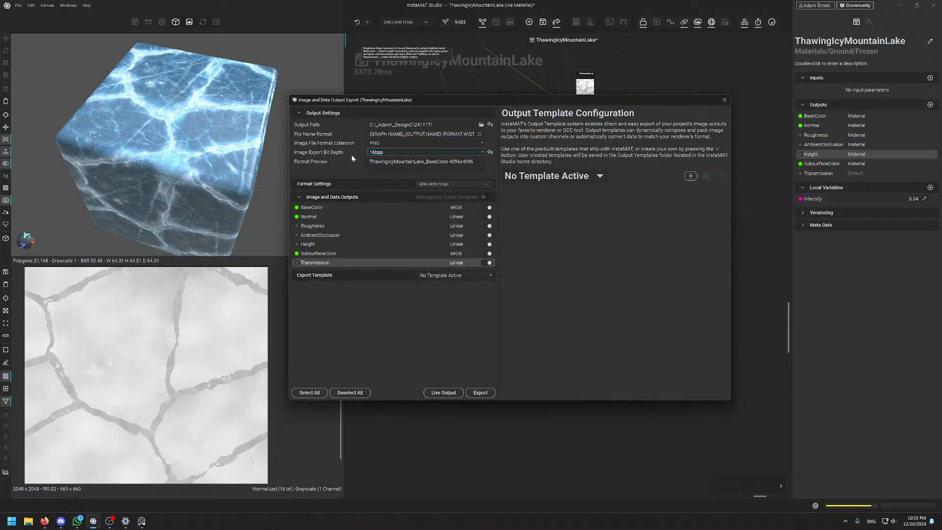
click(538, 250)
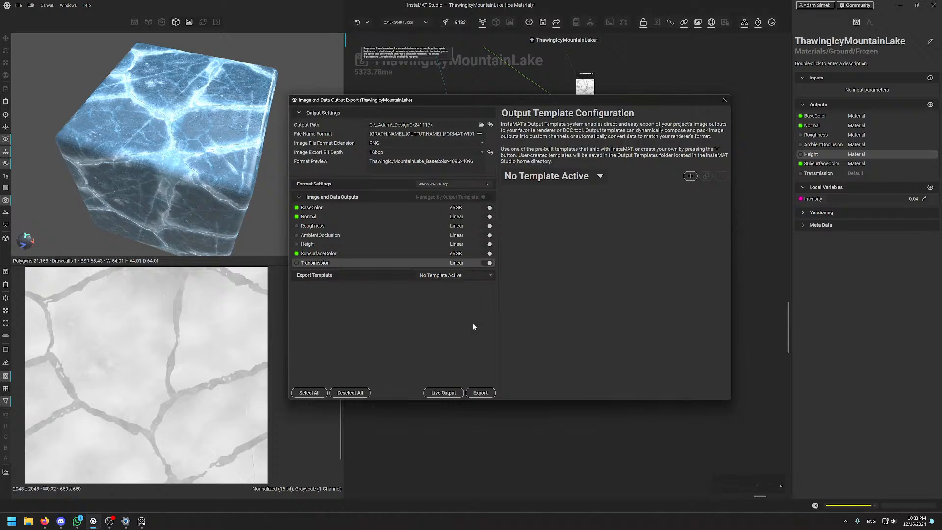
click(724, 100)
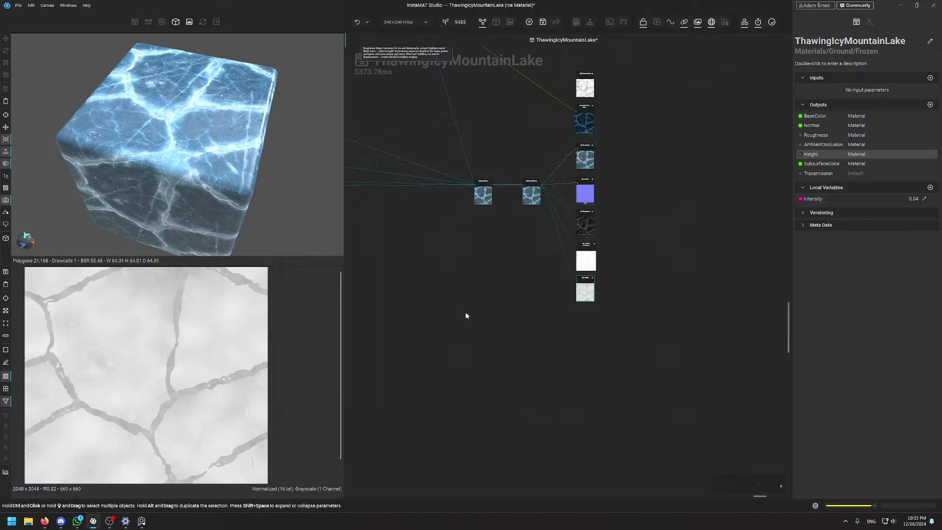
middle_drag(474, 258, 596, 417)
scroll(584, 409, down, 5)
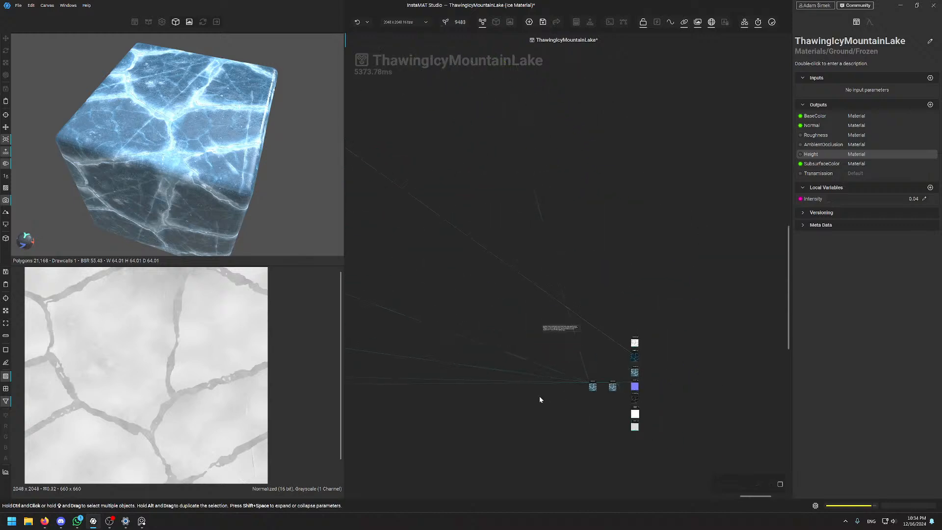
middle_drag(417, 260, 585, 294)
middle_drag(358, 309, 759, 214)
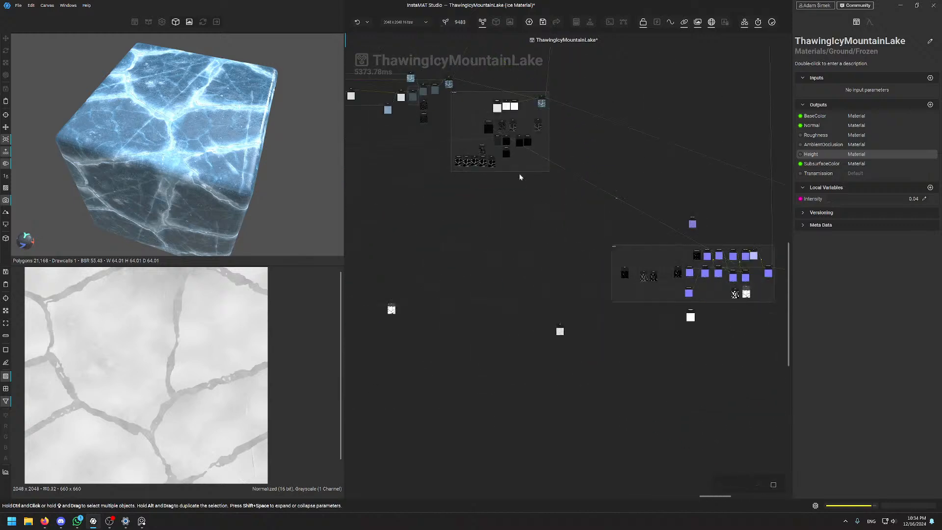
middle_drag(427, 205, 611, 233)
middle_drag(405, 254, 642, 259)
middle_drag(439, 249, 642, 263)
middle_drag(358, 257, 562, 295)
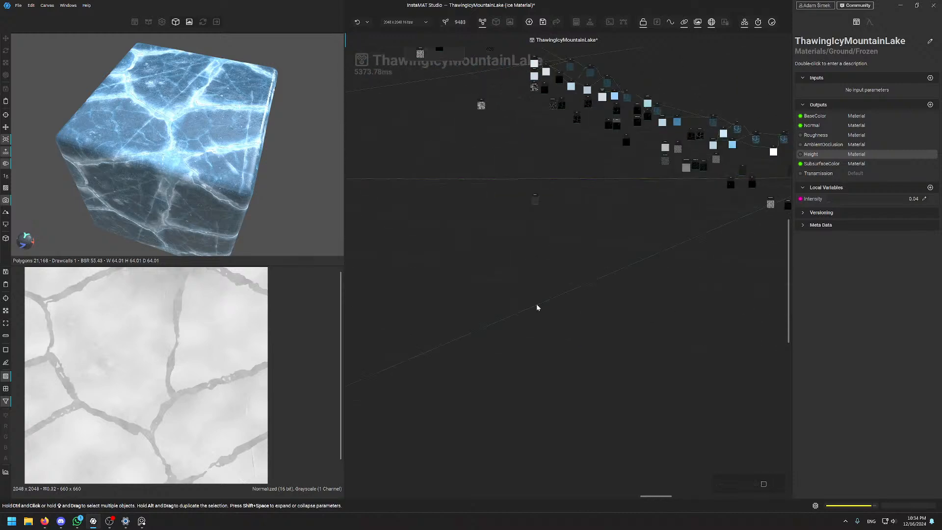
middle_drag(482, 298, 600, 296)
middle_drag(537, 292, 759, 276)
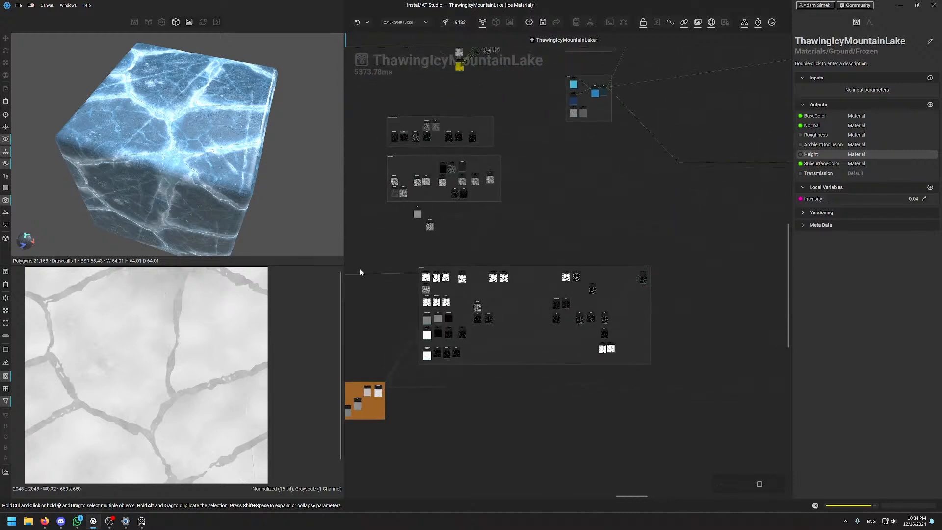
middle_drag(358, 269, 603, 268)
middle_drag(547, 243, 748, 237)
middle_drag(415, 363, 573, 300)
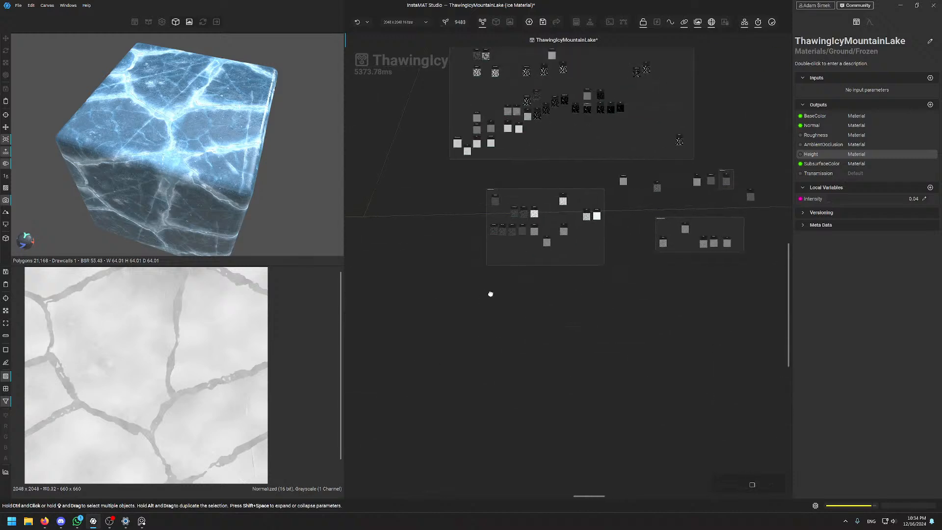
middle_drag(467, 295, 742, 237)
middle_drag(402, 246, 667, 254)
middle_drag(422, 306, 695, 223)
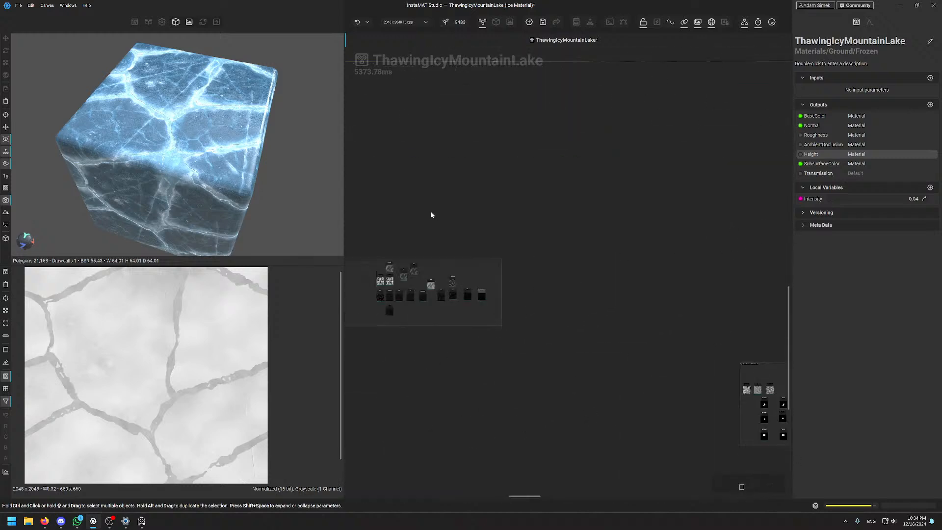
middle_drag(431, 212, 638, 205)
middle_drag(501, 305, 852, 468)
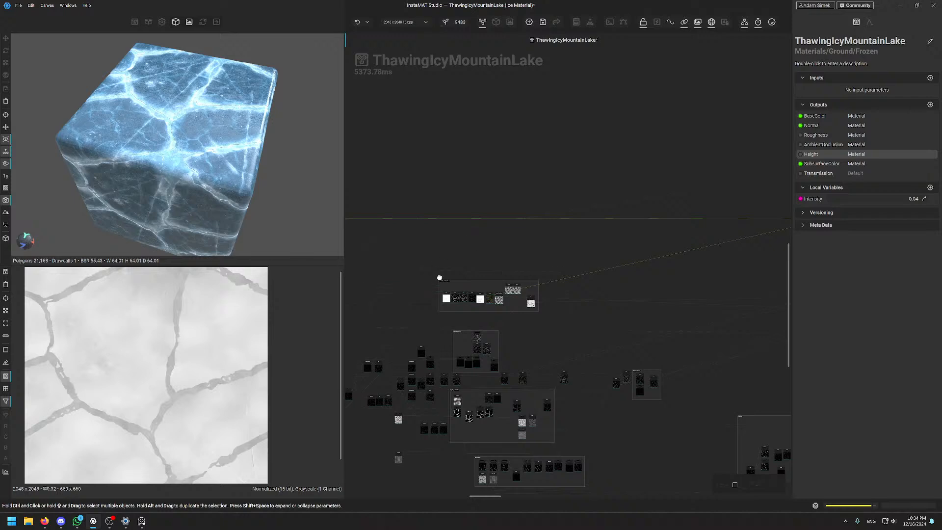
middle_drag(439, 277, 663, 219)
middle_drag(466, 308, 664, 281)
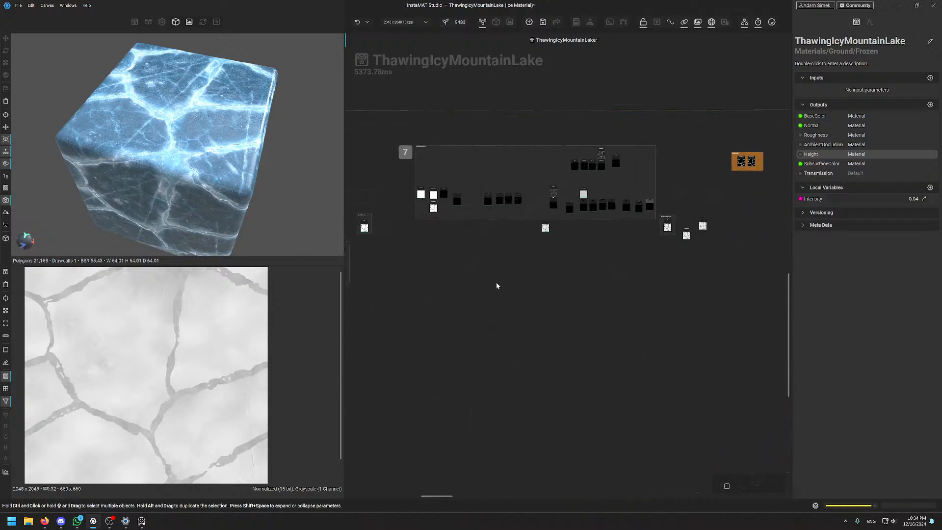
middle_drag(451, 284, 682, 287)
middle_drag(483, 288, 760, 302)
middle_drag(425, 205, 651, 319)
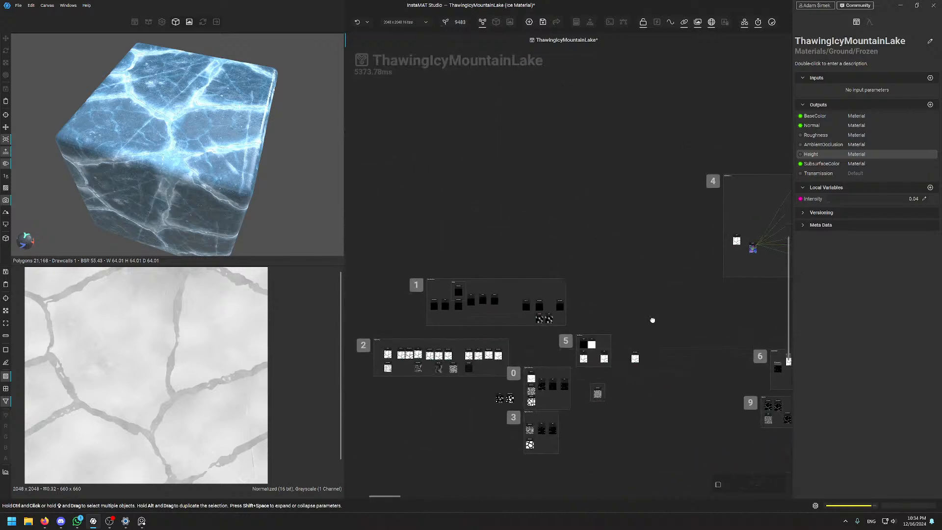
middle_drag(565, 296, 607, 222)
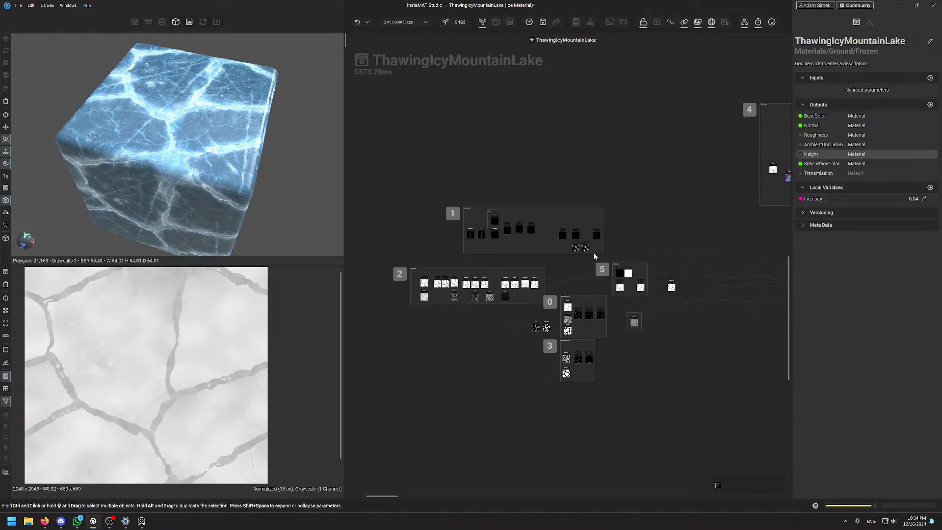
middle_drag(777, 240, 550, 254)
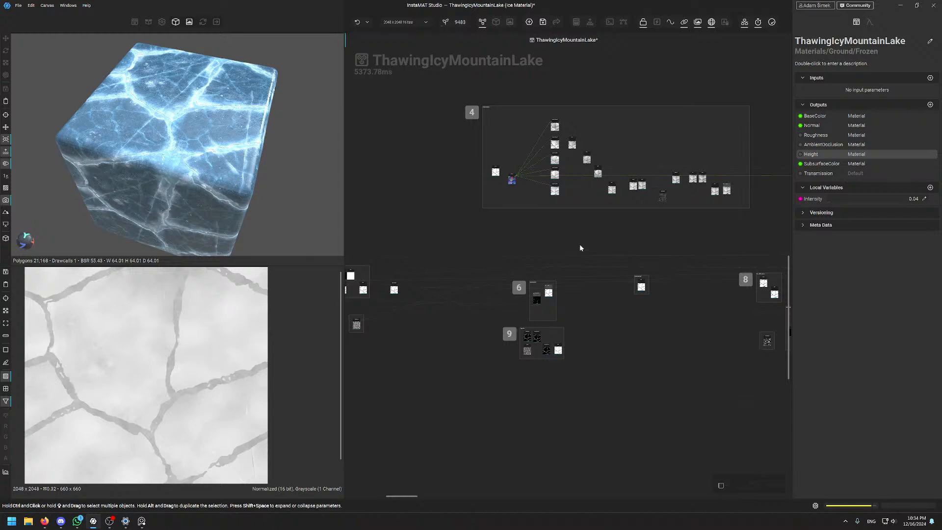
scroll(580, 245, up, 3)
middle_drag(764, 281, 701, 234)
scroll(702, 234, down, 3)
middle_drag(600, 226, 400, 223)
middle_drag(780, 222, 418, 204)
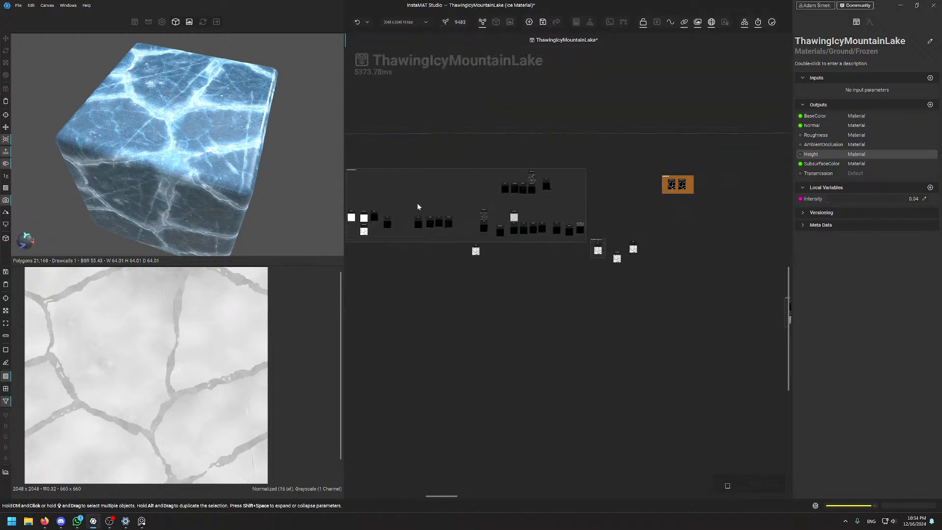
middle_drag(669, 188, 420, 313)
middle_drag(758, 382, 520, 230)
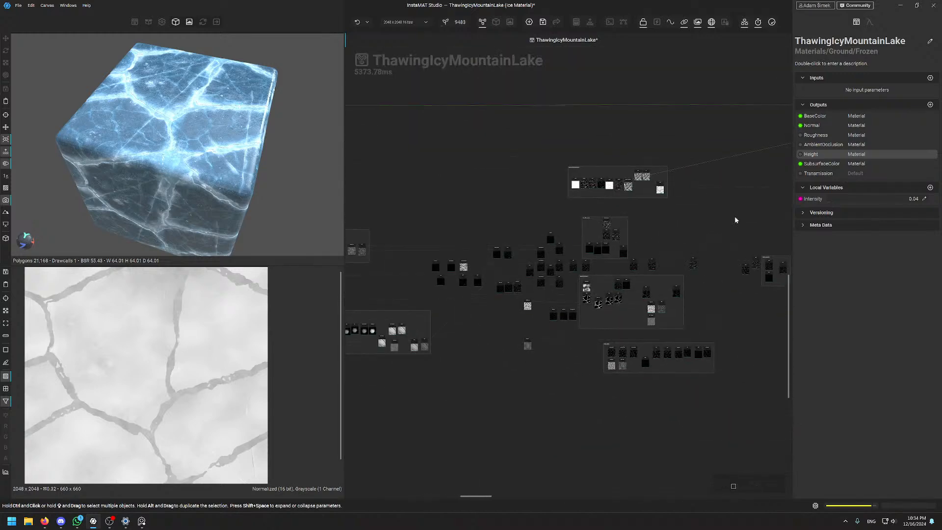
middle_drag(734, 219, 451, 230)
middle_drag(735, 283, 400, 300)
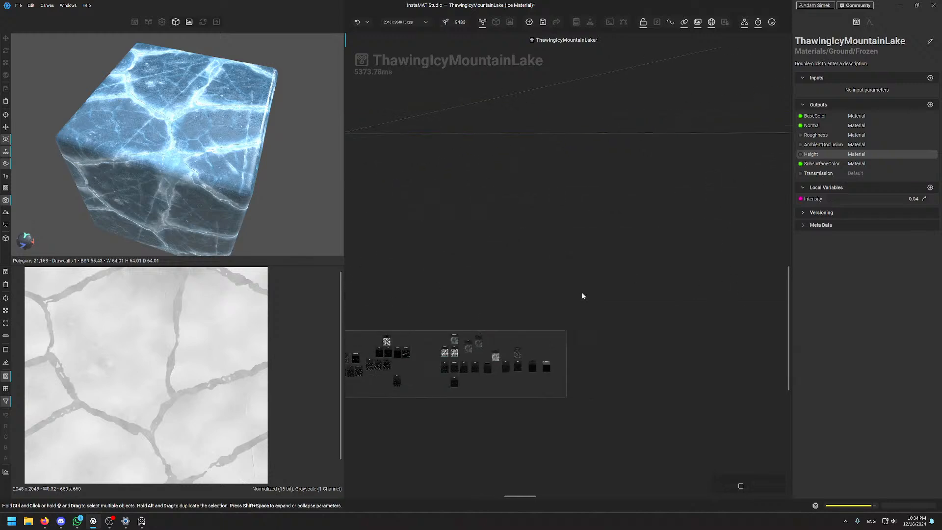
middle_drag(635, 197, 294, 231)
middle_drag(546, 281, 345, 102)
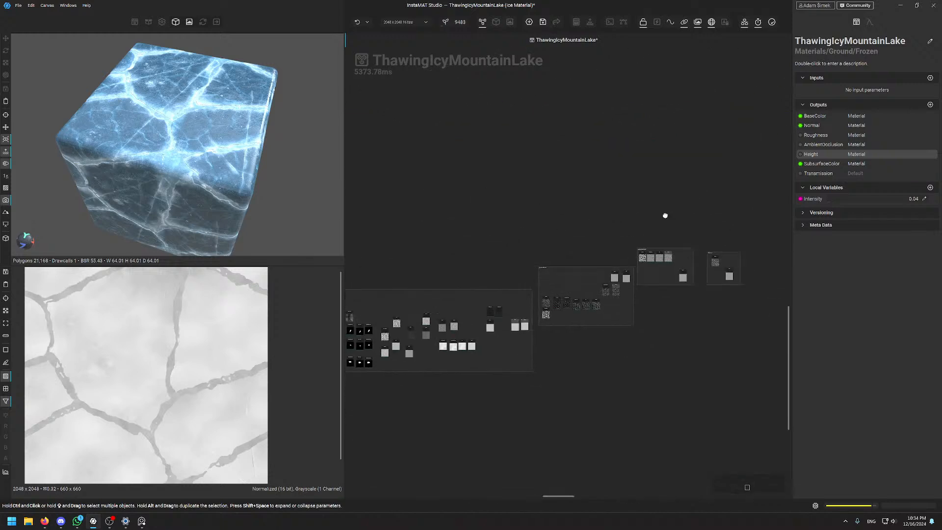
middle_drag(664, 215, 382, 264)
middle_drag(725, 73, 512, 395)
middle_drag(706, 296, 465, 233)
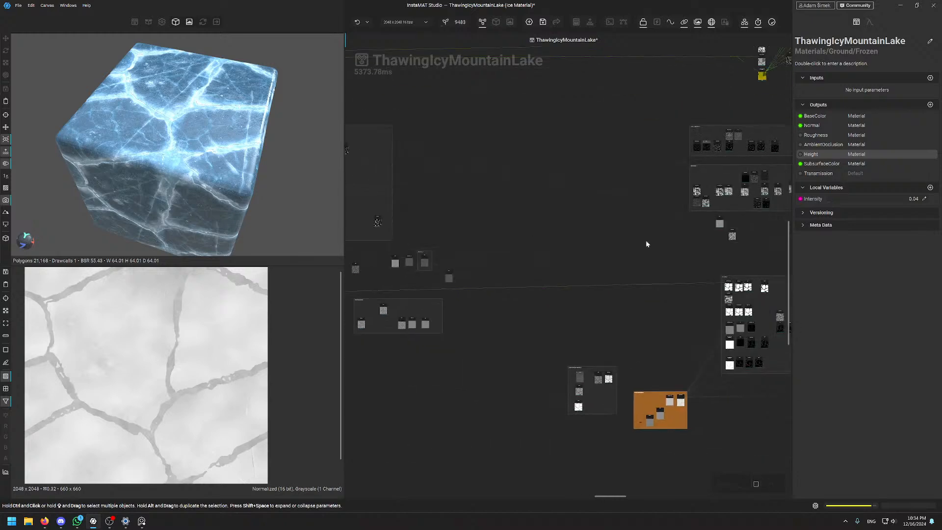
mouse_move(652, 245)
middle_down()
mouse_move(504, 237)
mouse_move(463, 222)
middle_up()
middle_drag(710, 194, 605, 277)
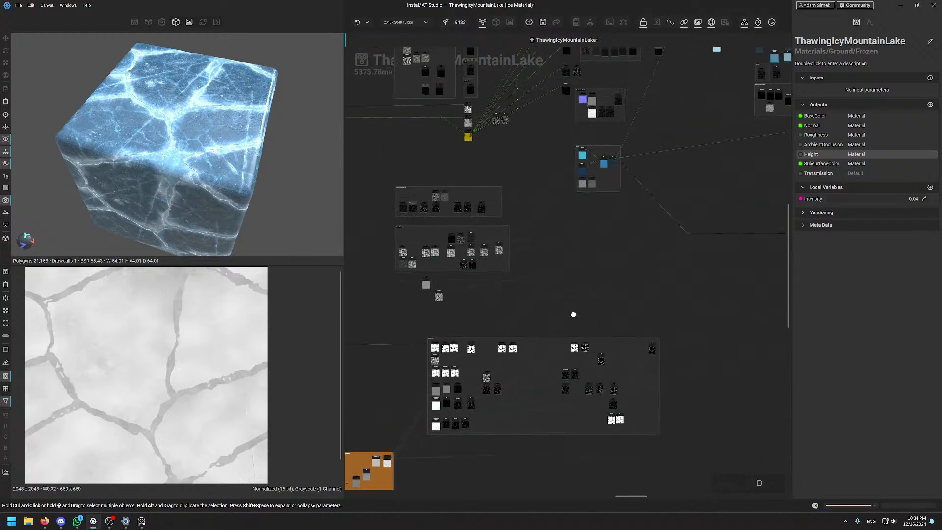
middle_drag(765, 176, 684, 239)
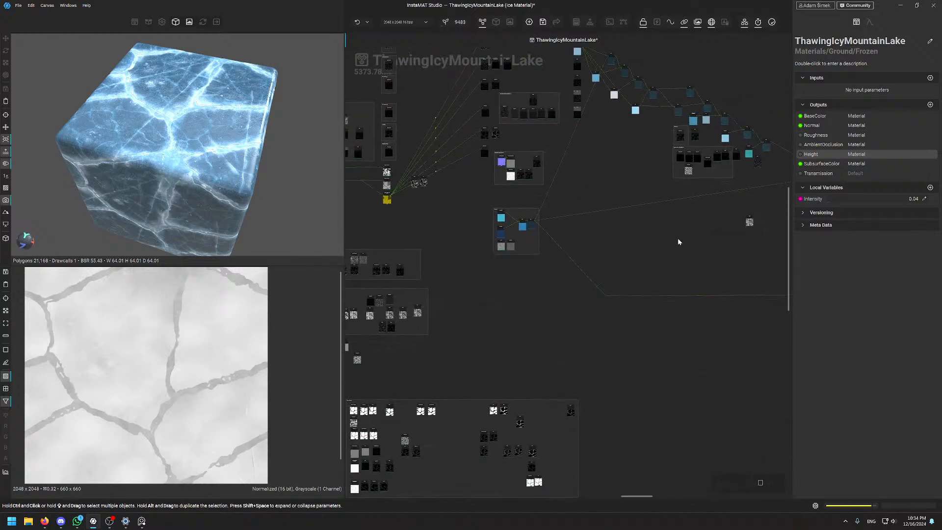
middle_drag(677, 237, 654, 290)
middle_drag(670, 371, 434, 190)
middle_drag(541, 283, 382, 415)
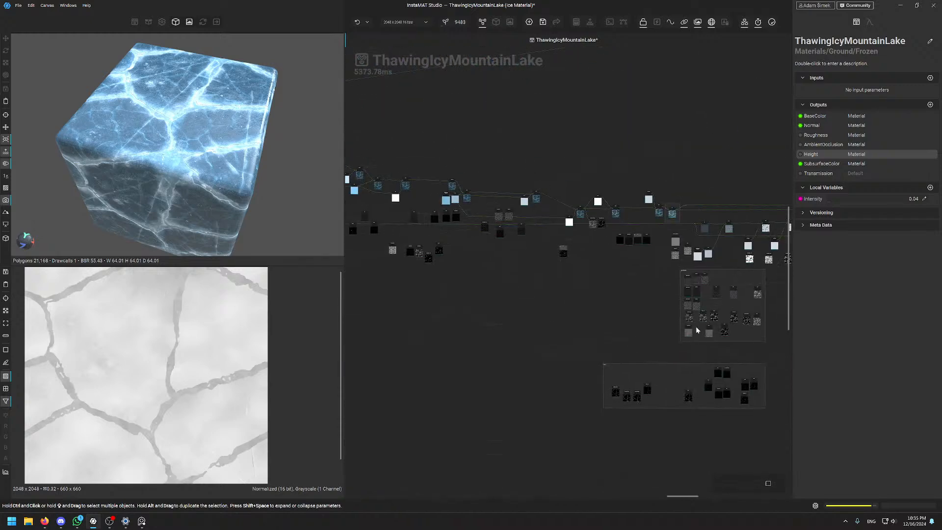
middle_drag(765, 345, 359, 267)
middle_drag(590, 206, 401, 145)
middle_drag(505, 225, 495, 451)
middle_drag(603, 313, 542, 427)
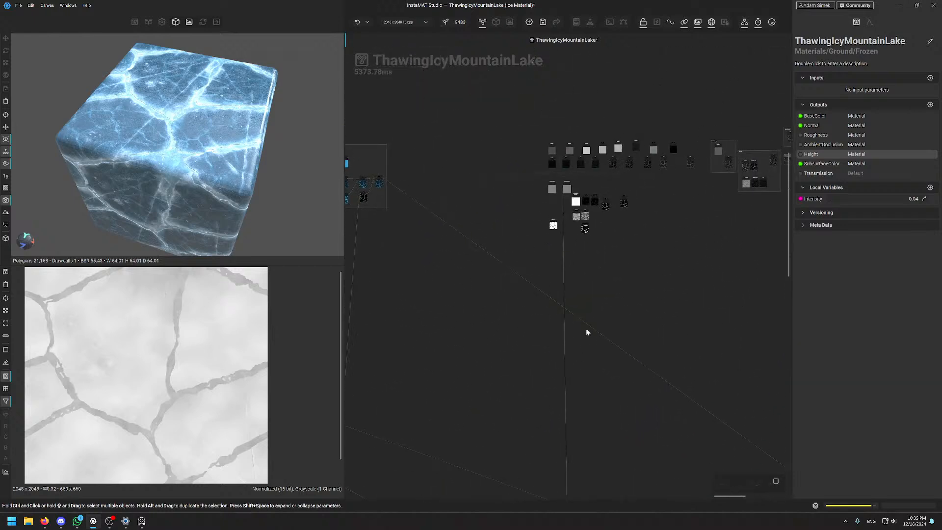
middle_drag(589, 318, 480, 234)
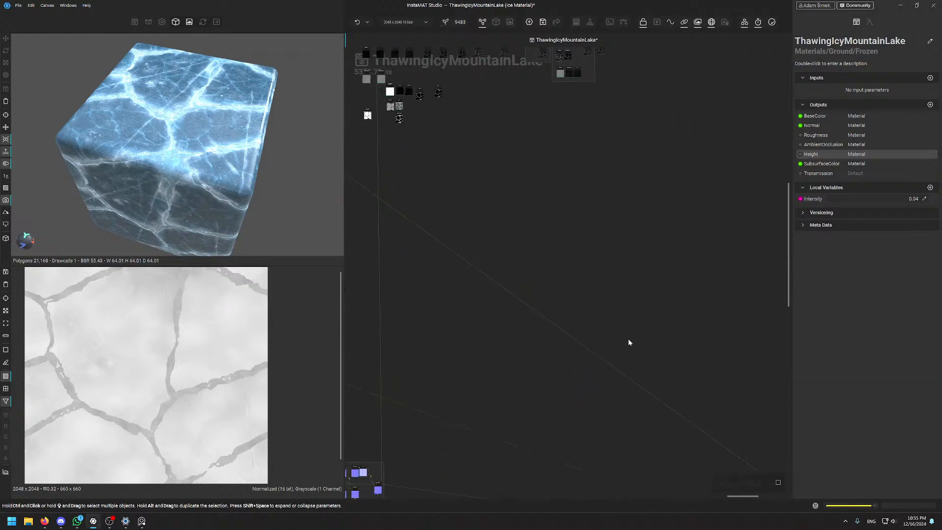
middle_drag(627, 338, 466, 222)
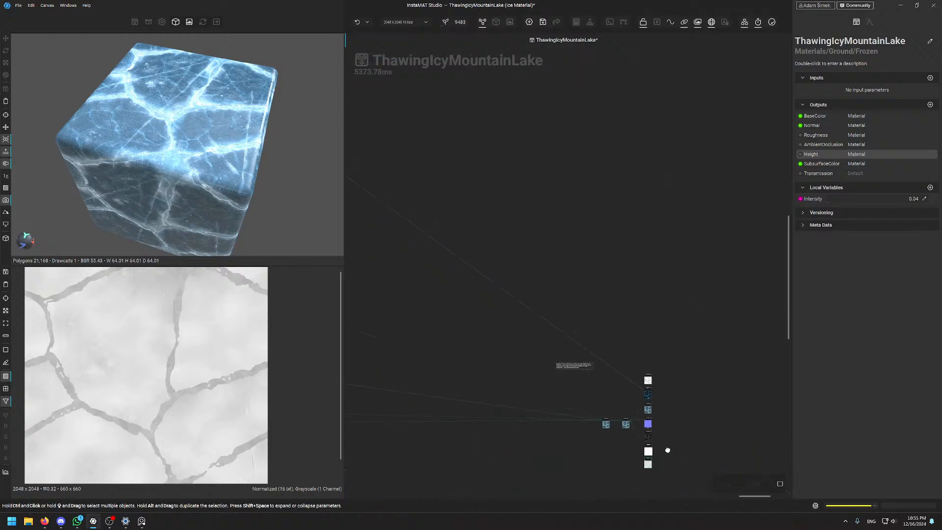
middle_drag(660, 458, 644, 265)
middle_drag(424, 276, 565, 289)
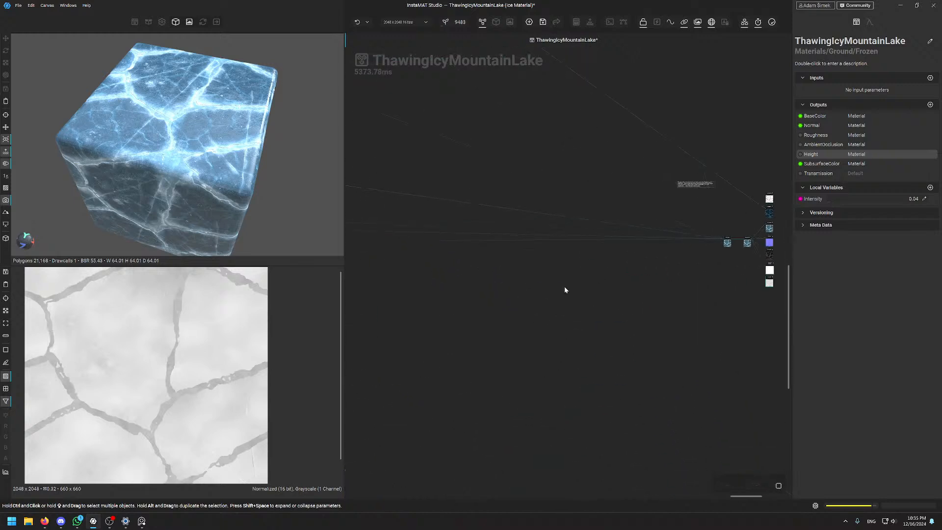
middle_drag(647, 284, 567, 331)
scroll(674, 307, up, 4)
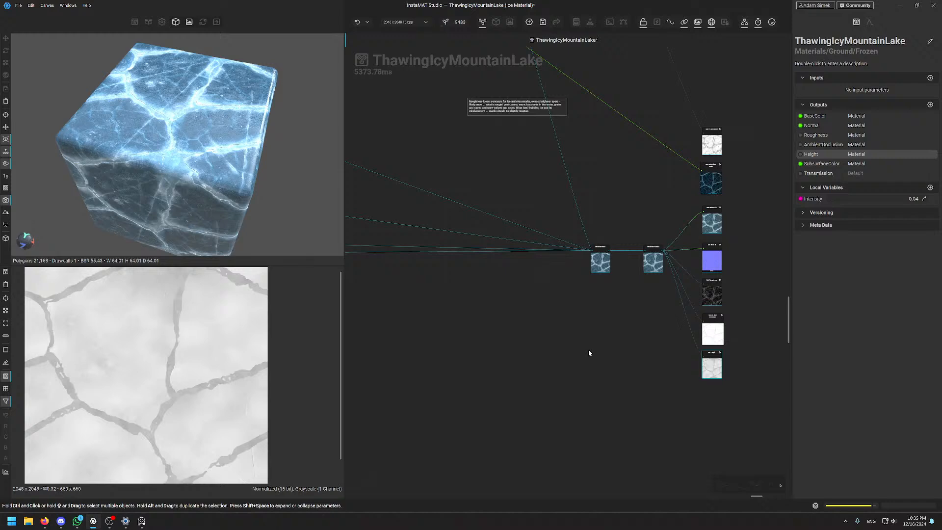
scroll(587, 353, down, 5)
middle_drag(402, 356, 638, 339)
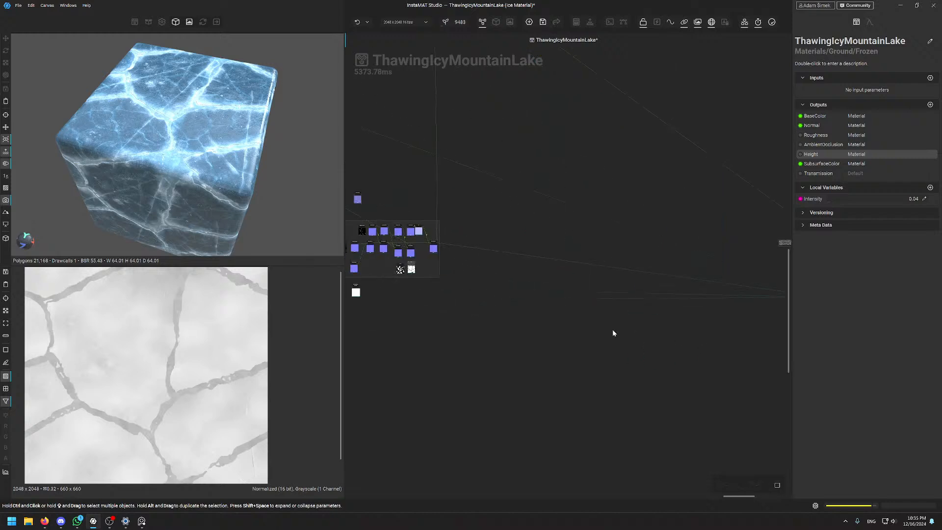
middle_drag(558, 320, 667, 335)
middle_drag(439, 333, 692, 372)
middle_drag(483, 289, 783, 283)
middle_drag(423, 269, 686, 264)
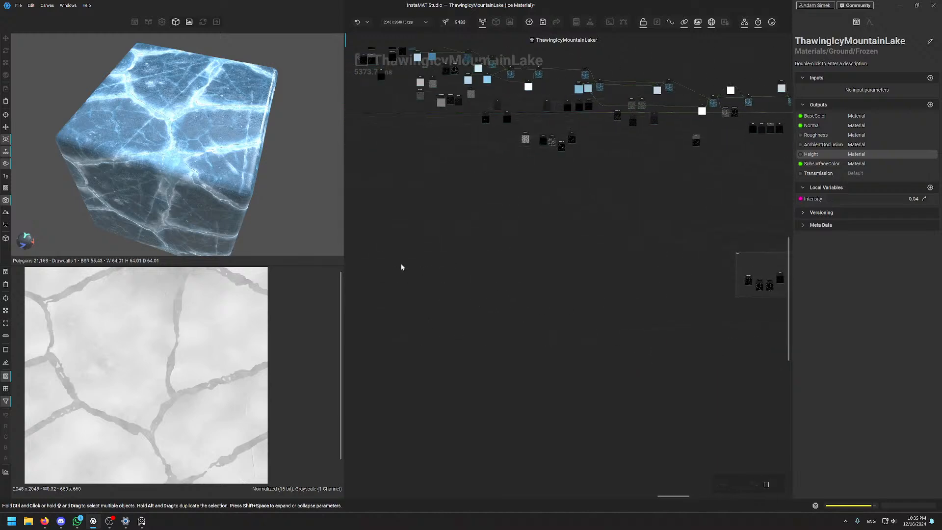
middle_drag(401, 265, 602, 401)
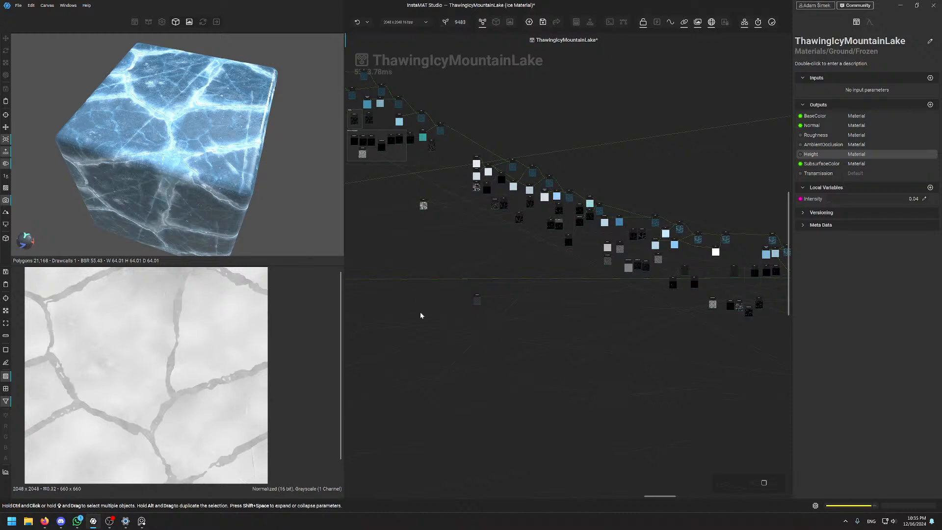
middle_drag(420, 315, 669, 256)
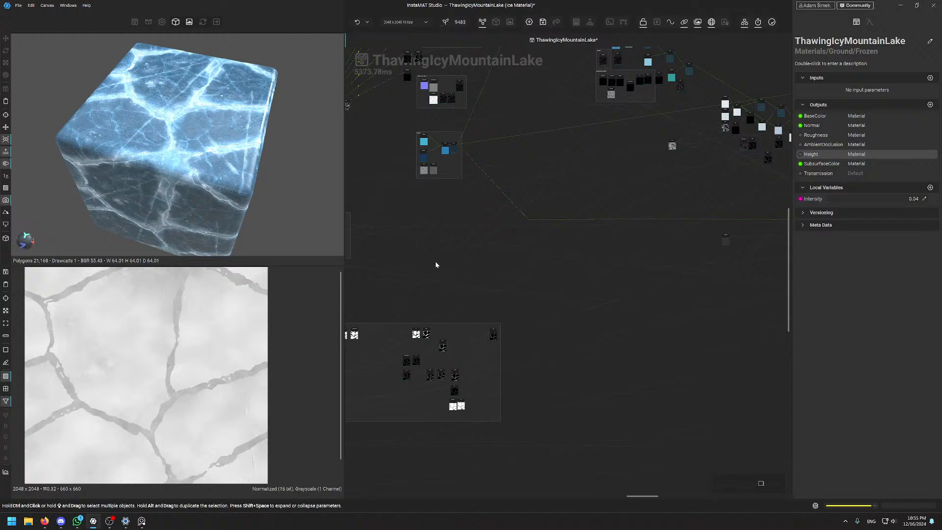
middle_drag(435, 265, 612, 284)
mouse_move(449, 331)
middle_down()
mouse_move(628, 304)
mouse_move(623, 369)
middle_up()
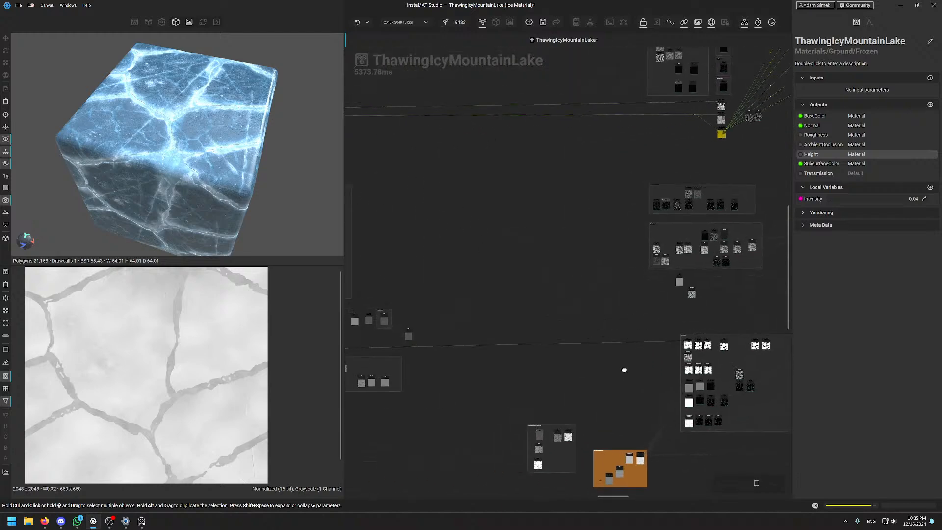
middle_drag(473, 233, 640, 230)
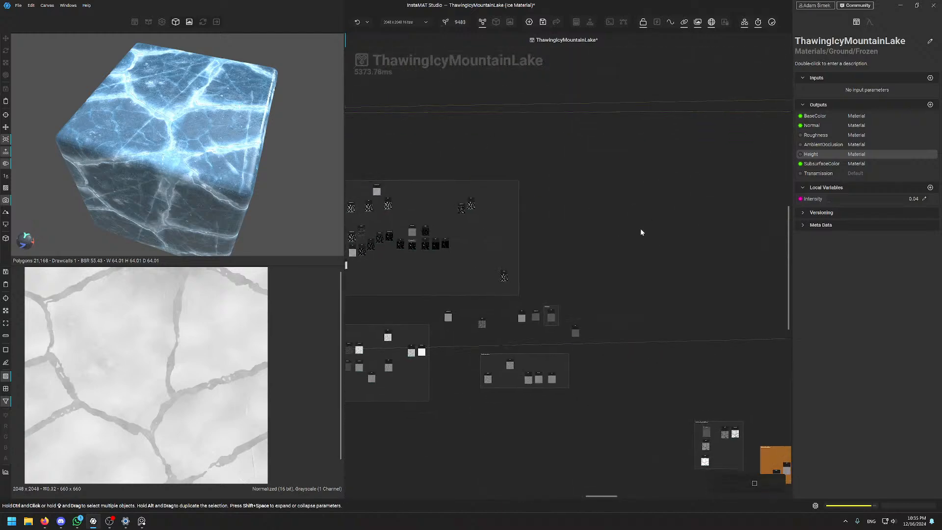